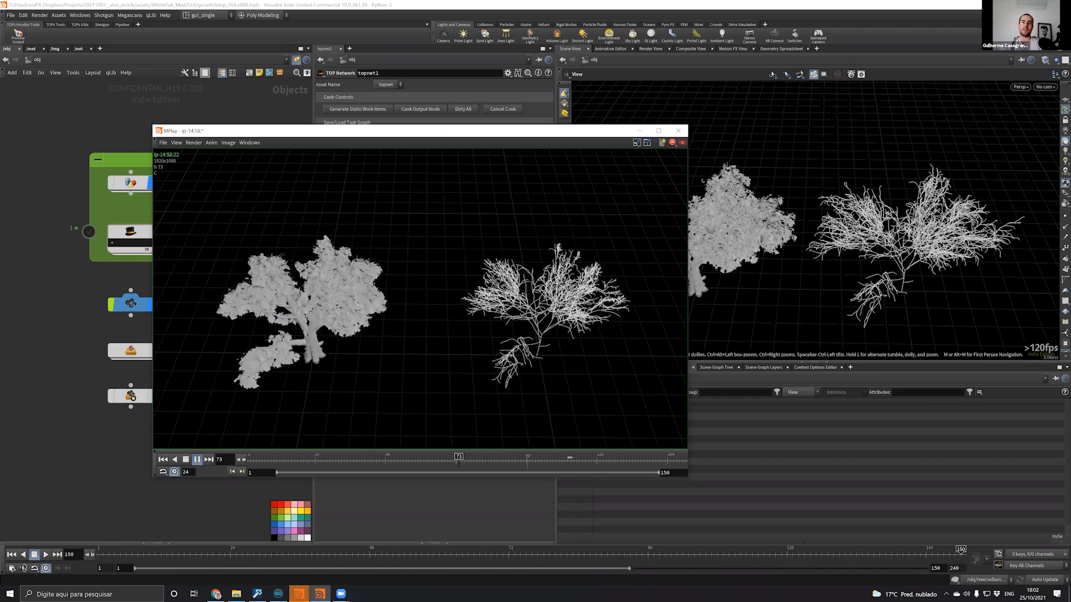
# Play and scrub the rendered tree growth sequence through to its last frame
pyautogui.moveTo(529, 458); pyautogui.dragTo(654, 459)
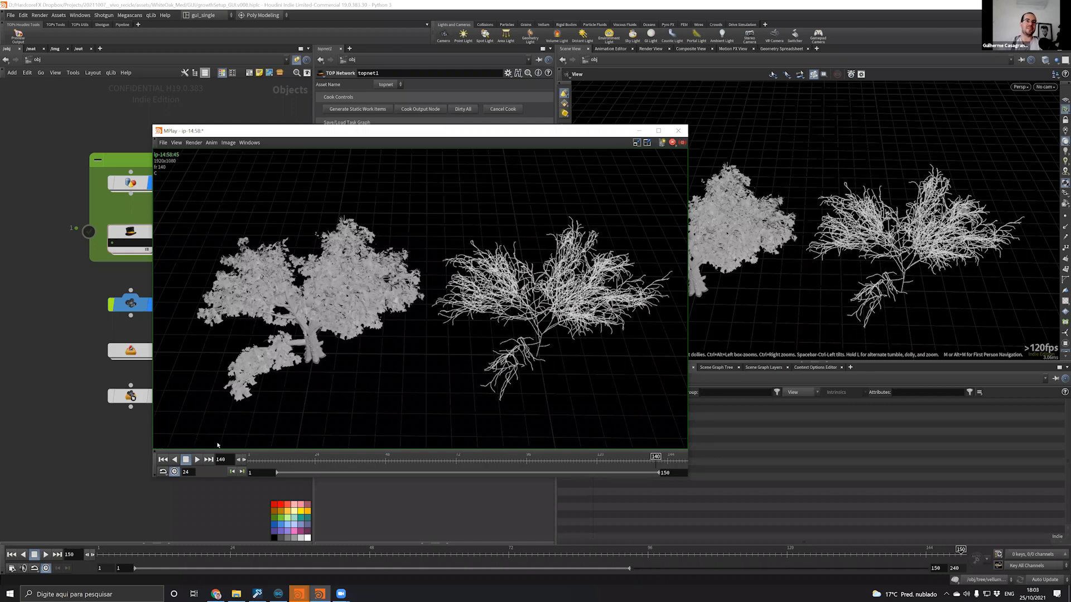
pyautogui.click(197, 461)
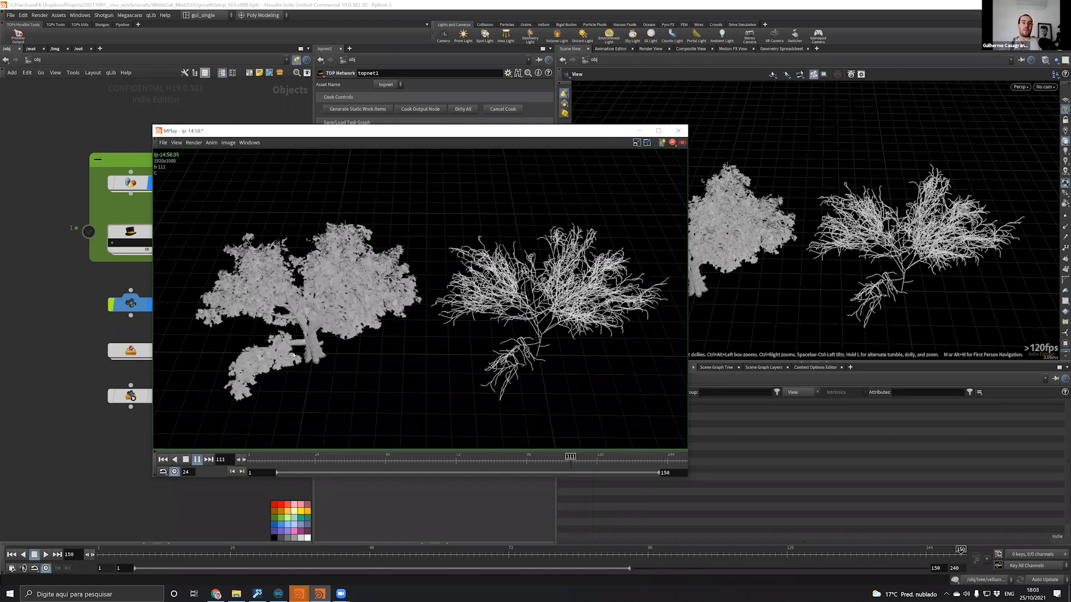
pyautogui.click(163, 459)
pyautogui.moveTo(518, 464); pyautogui.dragTo(684, 464)
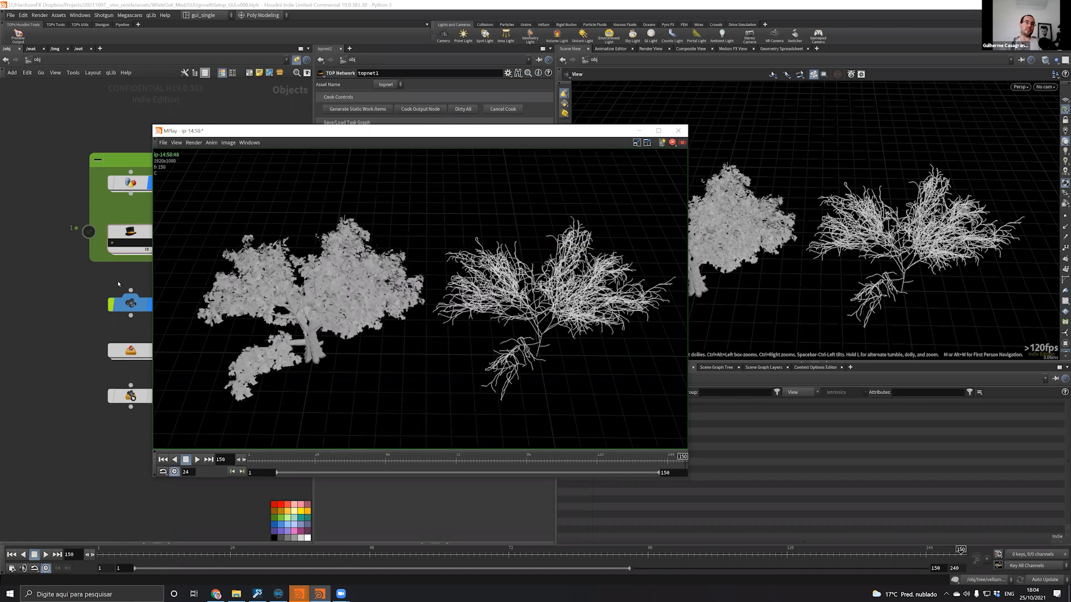
# Enter the tree object's geometry network and examine its node chain from the output up to the imports
pyautogui.click(67, 274)
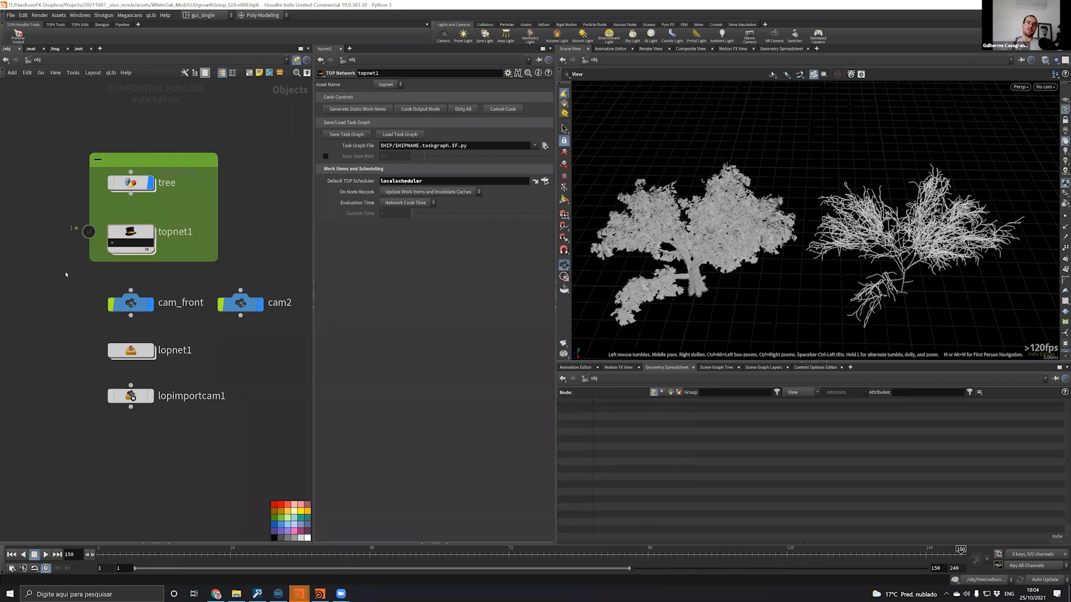
pyautogui.moveTo(264, 232); pyautogui.dragTo(275, 260, button='middle')
pyautogui.moveTo(175, 233); pyautogui.dragTo(140, 205)
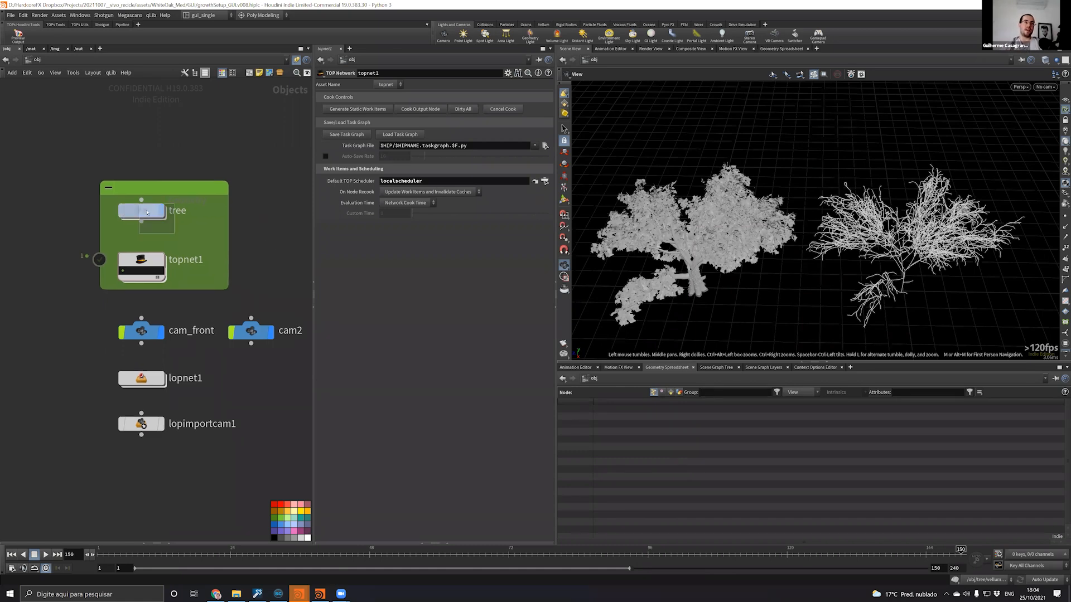
pyautogui.doubleClick(145, 212)
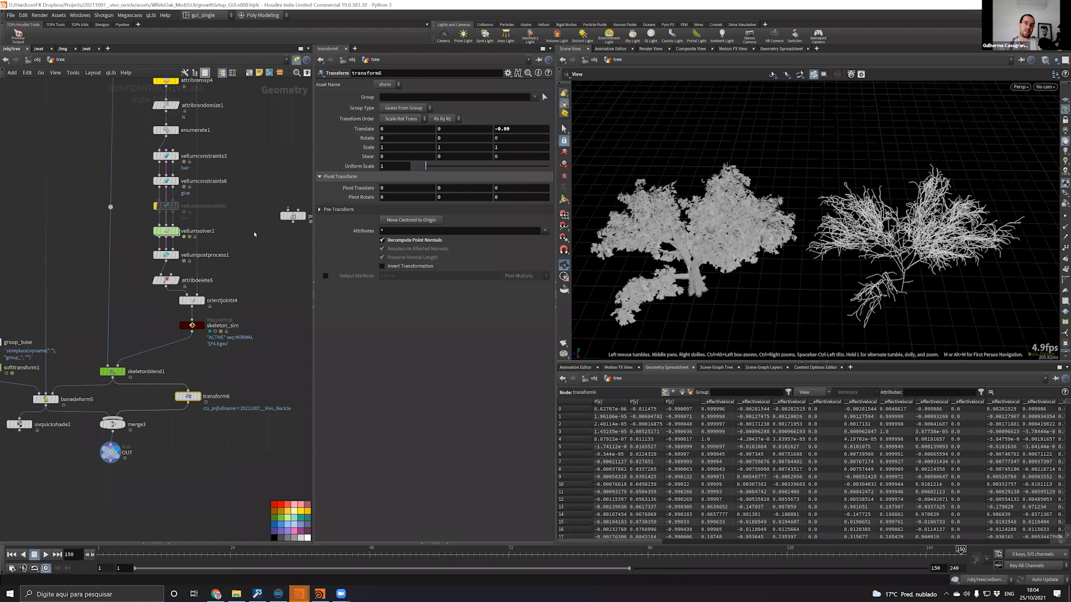
pyautogui.scroll(-8, 218, 375)
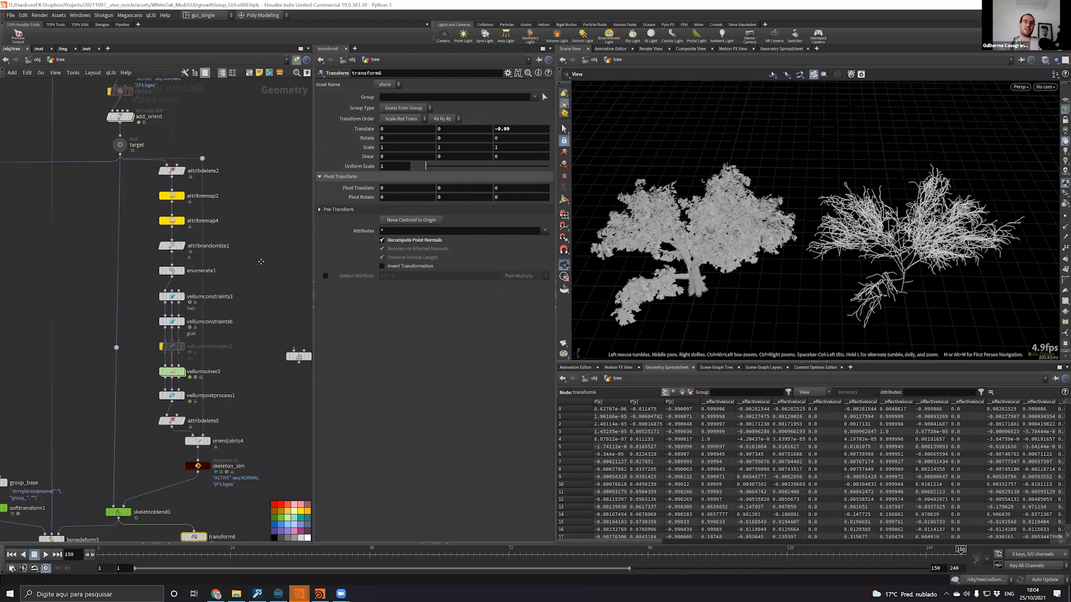
pyautogui.moveTo(218, 375); pyautogui.dragTo(199, 453, button='middle')
pyautogui.moveTo(250, 175)
pyautogui.mouseDown(button='middle')
pyautogui.moveTo(223, 229)
pyautogui.moveTo(240, 300)
pyautogui.mouseUp(button='middle')
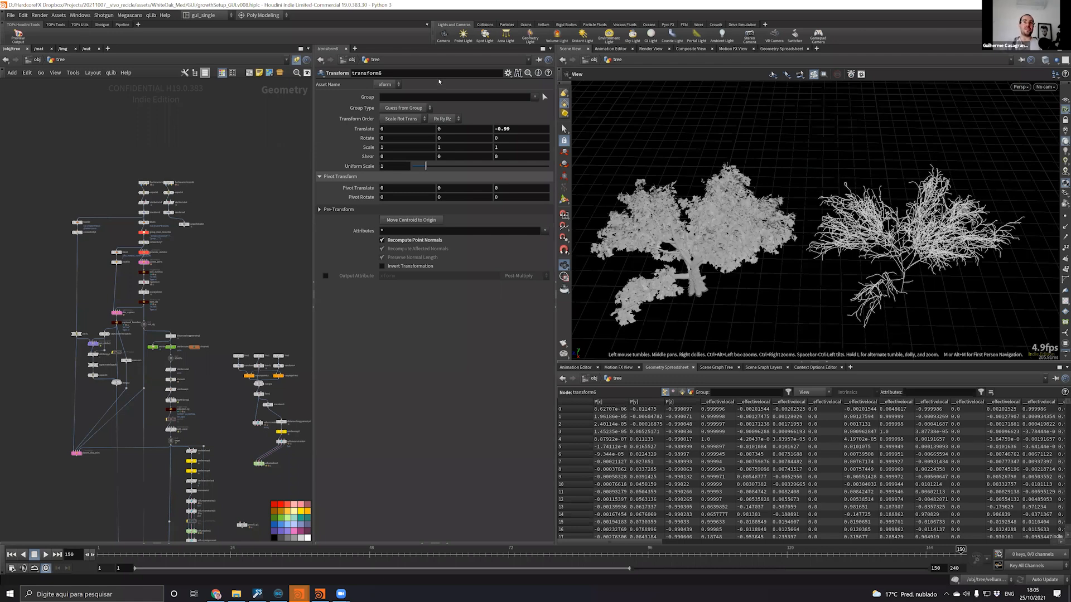
# Switch to MPlay and scrub the growth preview around frames 35 to 41, ending near frame 149
pyautogui.click(324, 594)
pyautogui.moveTo(313, 468); pyautogui.dragTo(290, 460)
pyautogui.moveTo(382, 465); pyautogui.dragTo(343, 459)
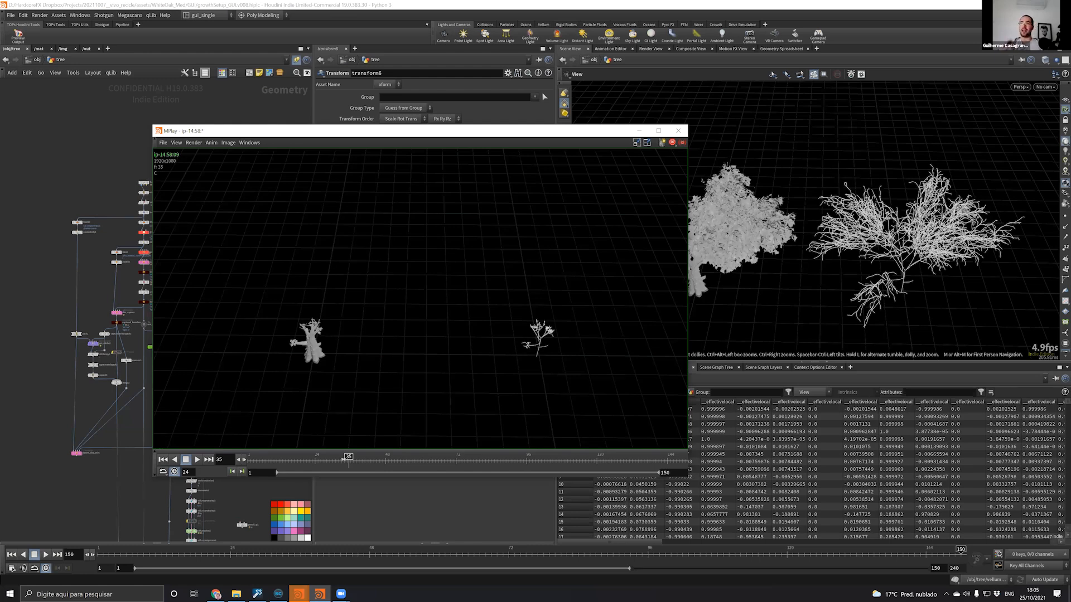
pyautogui.moveTo(343, 467); pyautogui.dragTo(361, 405)
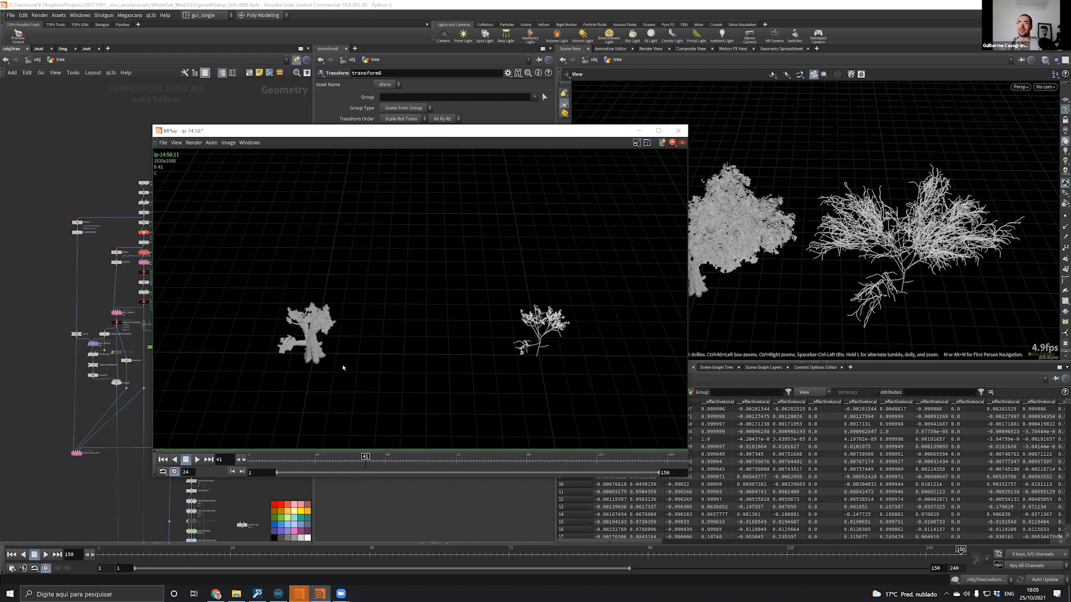
pyautogui.moveTo(369, 460)
pyautogui.mouseDown()
pyautogui.moveTo(283, 460)
pyautogui.moveTo(397, 459)
pyautogui.moveTo(270, 459)
pyautogui.moveTo(497, 460)
pyautogui.moveTo(355, 460)
pyautogui.mouseUp()
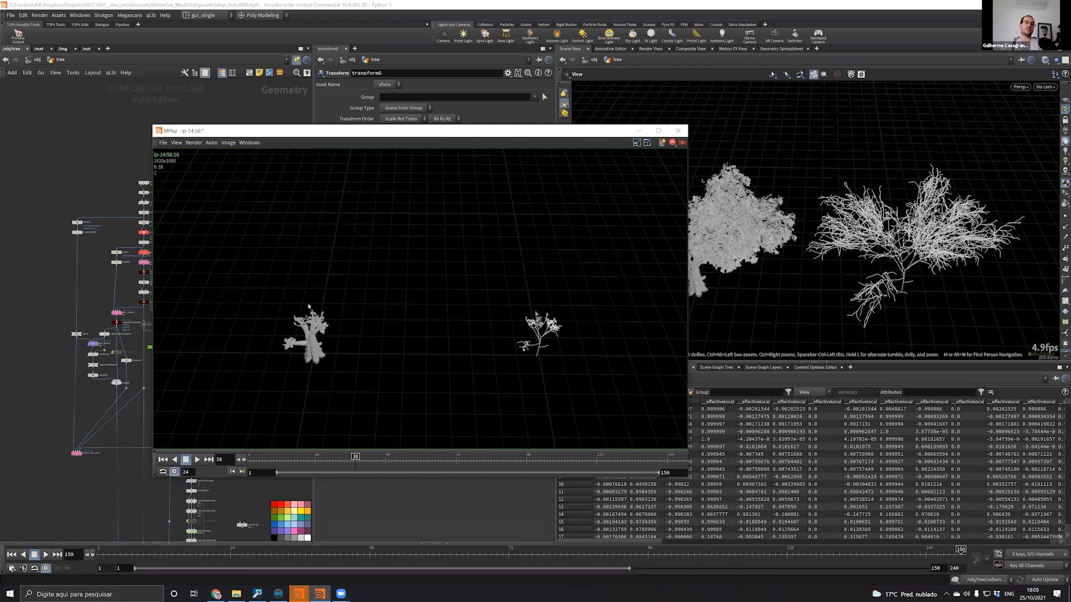
pyautogui.moveTo(355, 462); pyautogui.dragTo(672, 469)
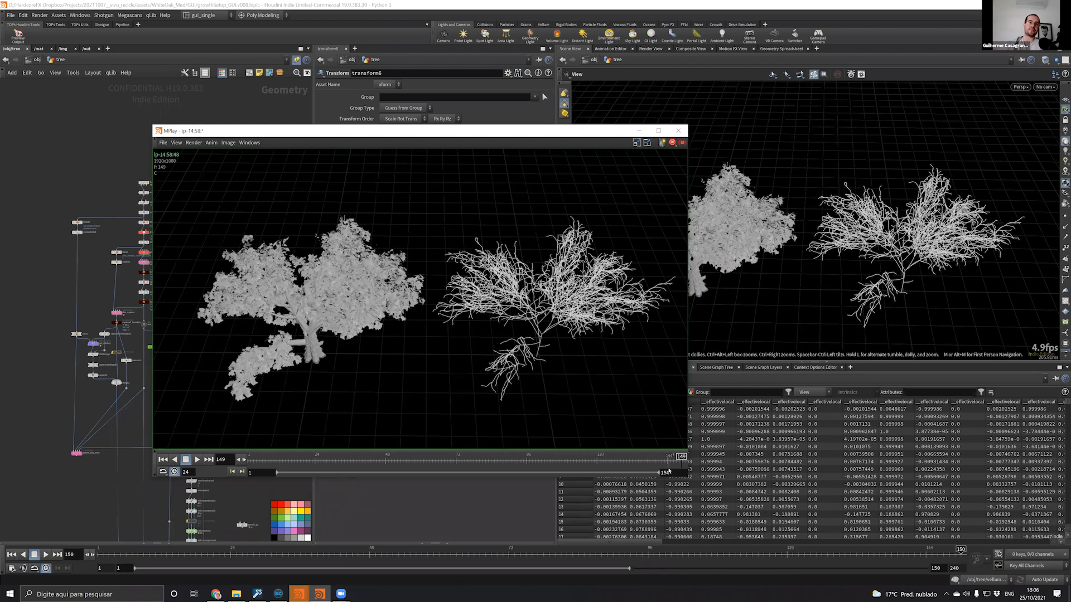
# Return to the tree network in Houdini and display the attribdelete1 node under the first FBX import
pyautogui.click(109, 281)
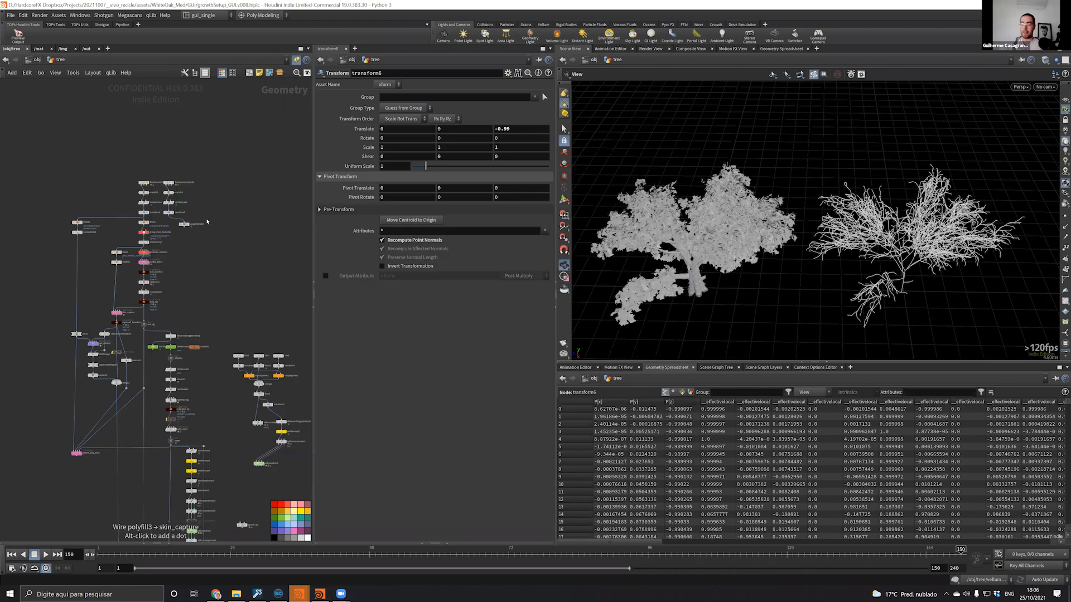
pyautogui.moveTo(207, 222); pyautogui.dragTo(210, 261, button='middle')
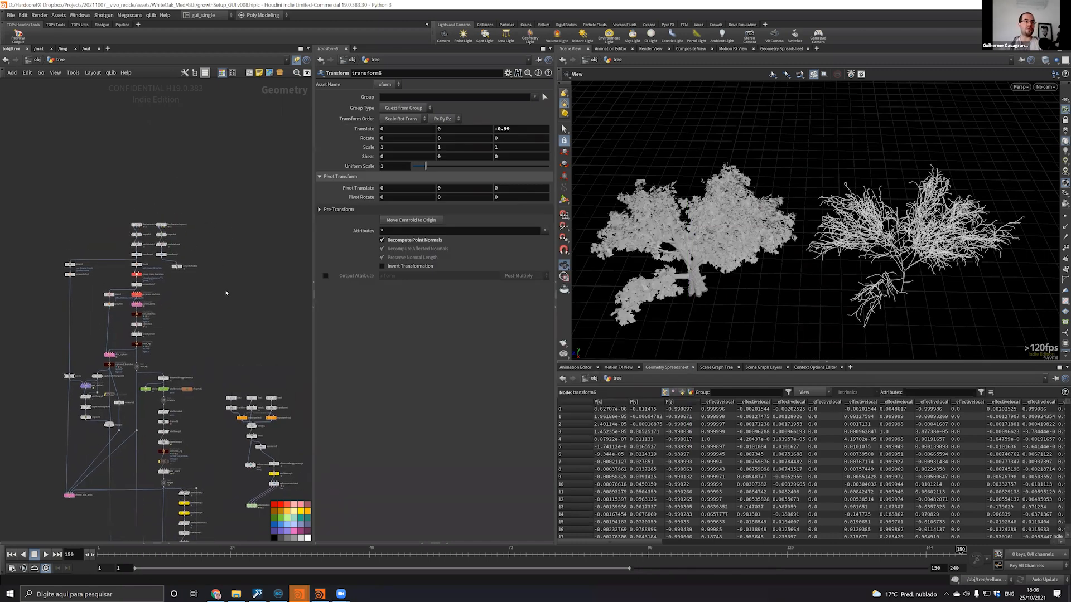
pyautogui.moveTo(258, 337); pyautogui.dragTo(224, 306, button='middle')
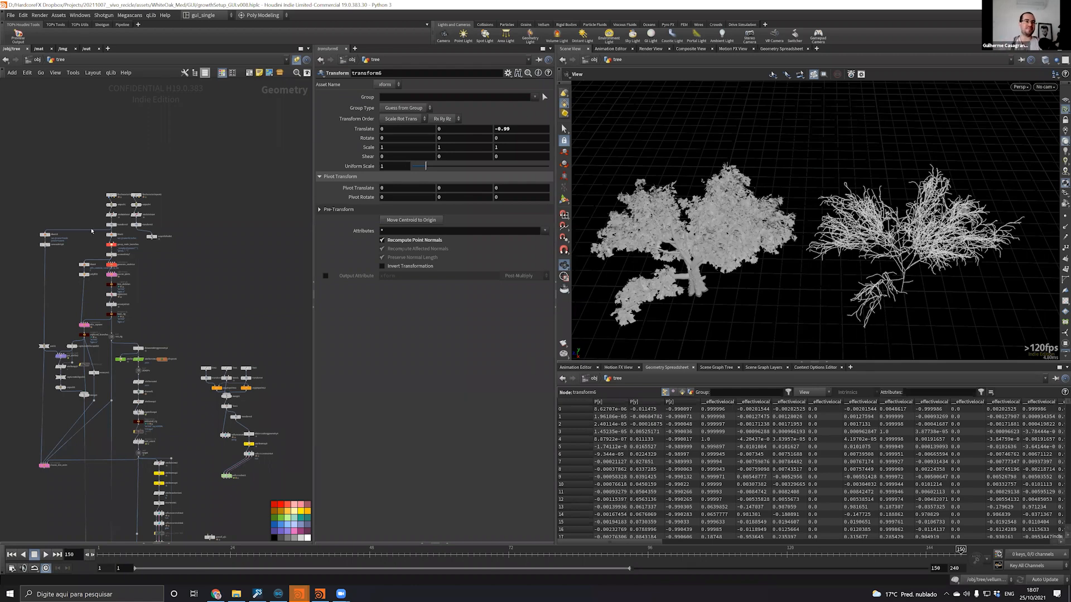
pyautogui.scroll(3, 96, 300)
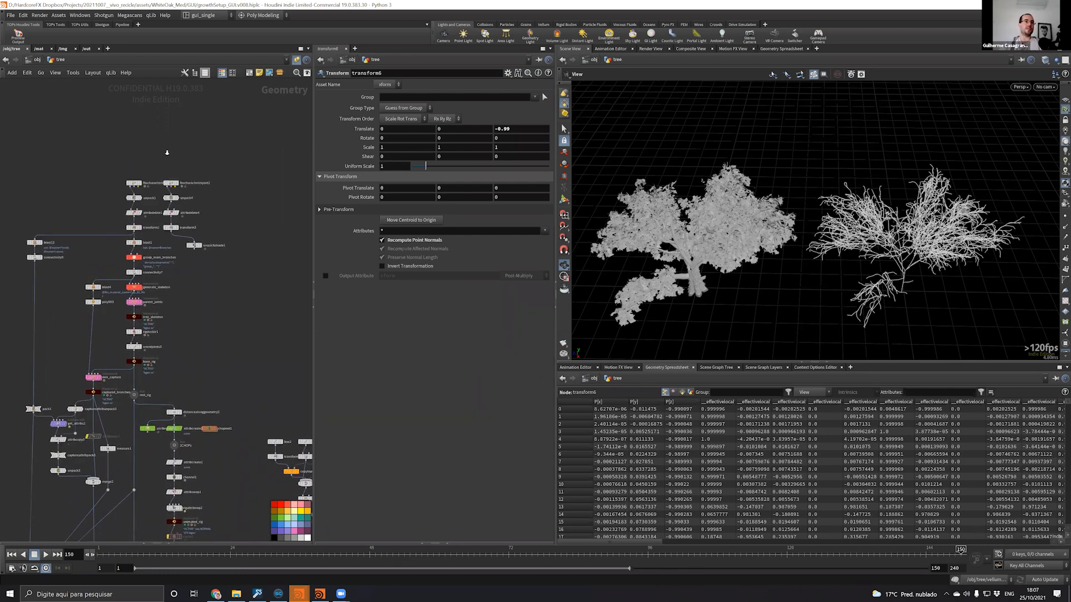
pyautogui.scroll(5, 166, 152)
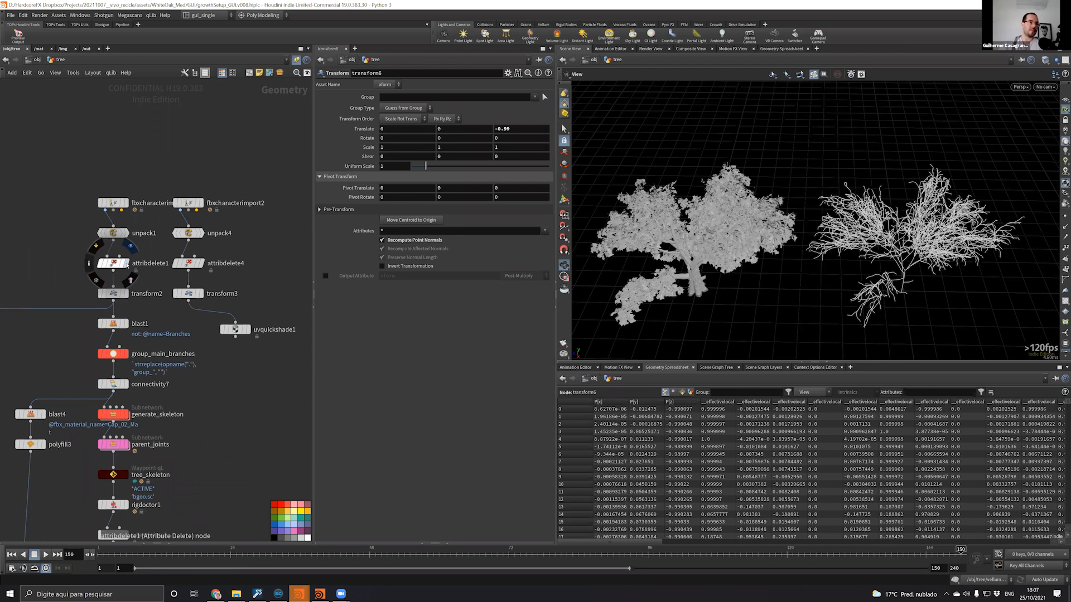
pyautogui.click(131, 246)
pyautogui.click(114, 263)
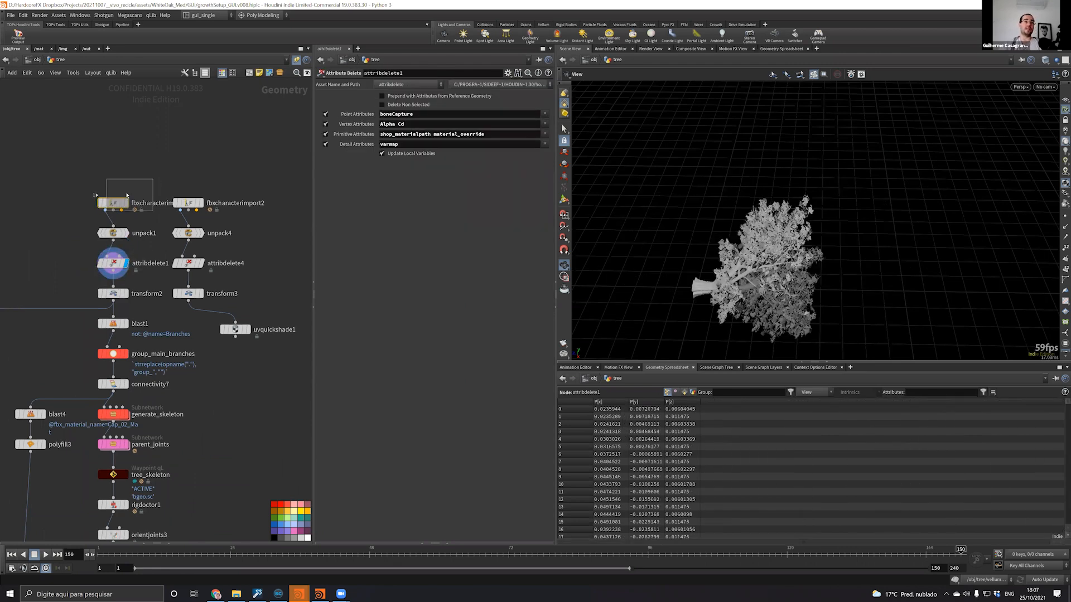
# Inspect the settings of fbxcharacterimport3, uvquickshade1 and attribdelete1, and view the imported tree mesh from another angle
pyautogui.moveTo(127, 195); pyautogui.dragTo(128, 196)
pyautogui.moveTo(237, 177); pyautogui.dragTo(221, 286)
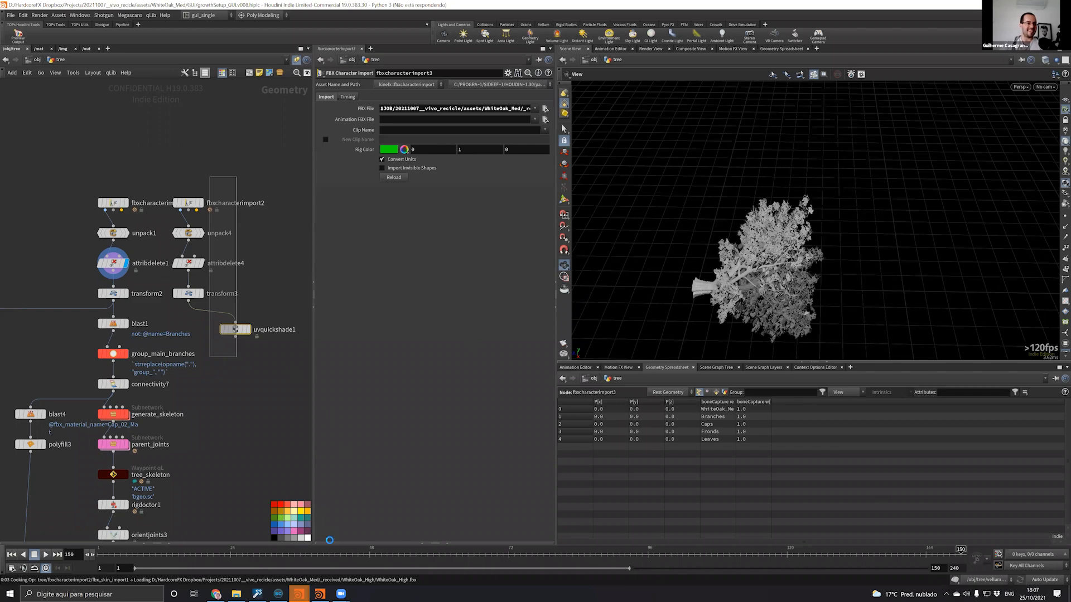
pyautogui.moveTo(301, 593)
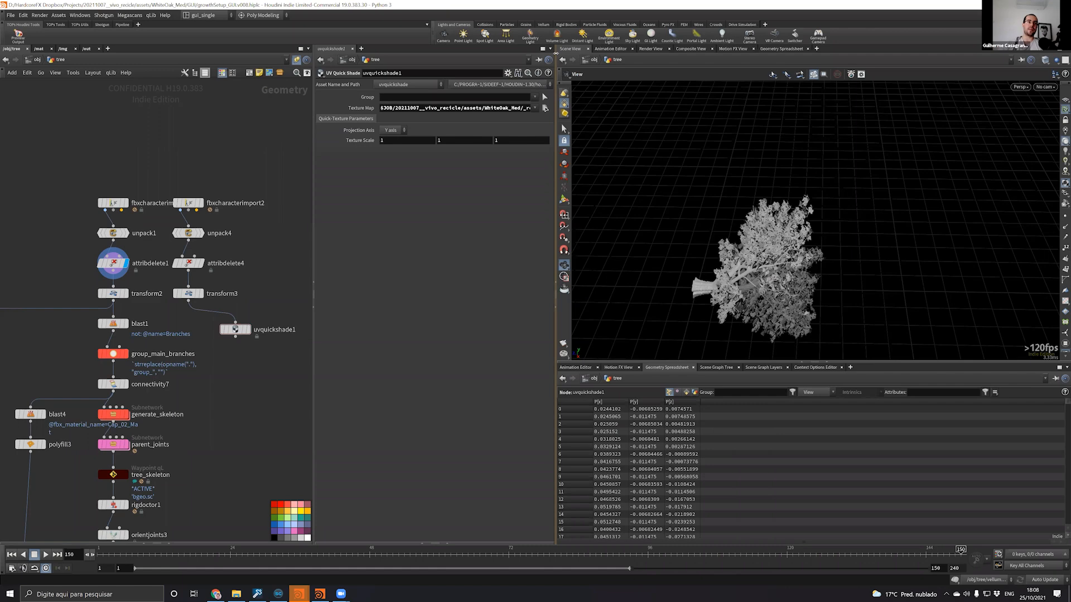
pyautogui.click(113, 263)
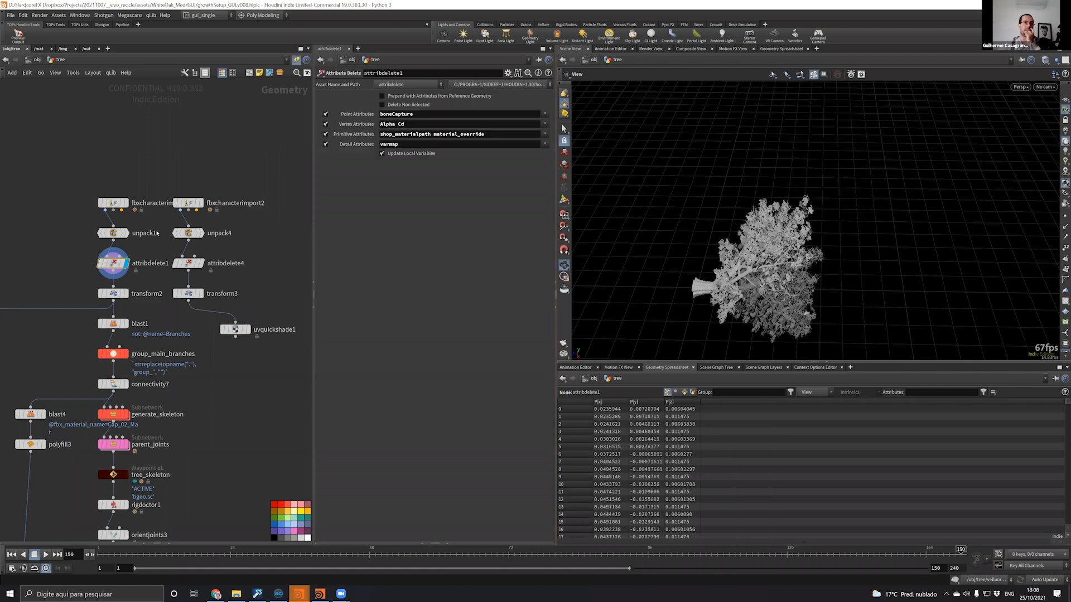
pyautogui.scroll(4, 153, 240)
pyautogui.moveTo(176, 287)
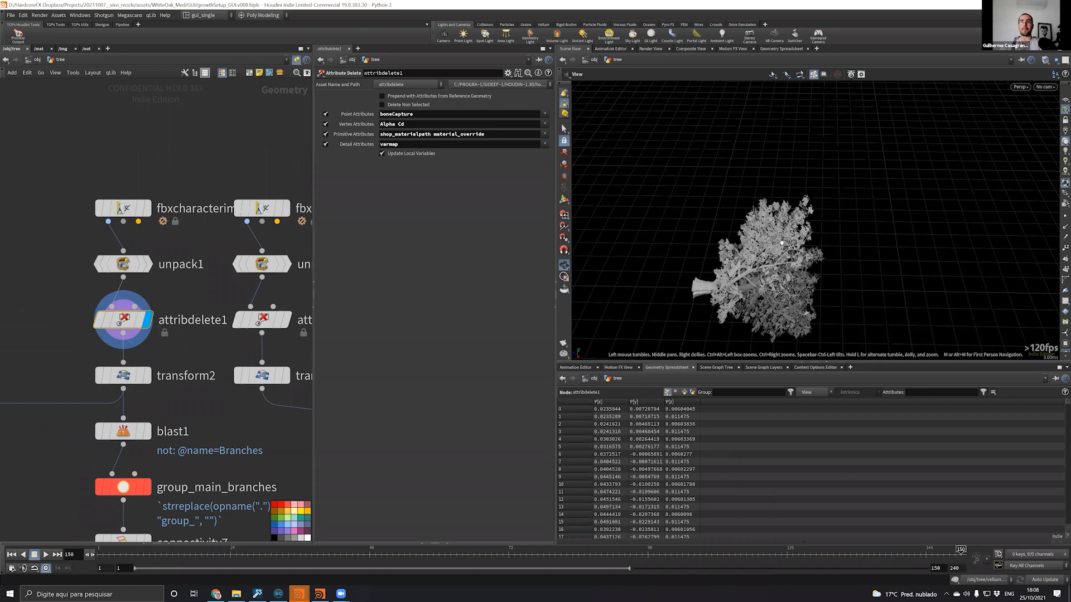
pyautogui.moveTo(787, 244); pyautogui.dragTo(758, 242)
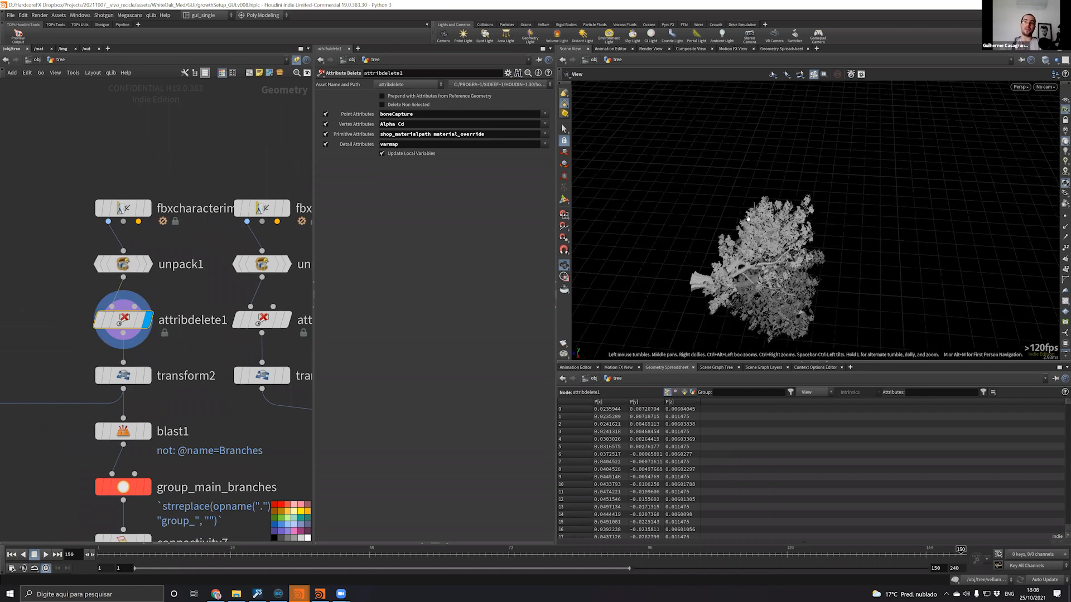
pyautogui.scroll(-4, 210, 202)
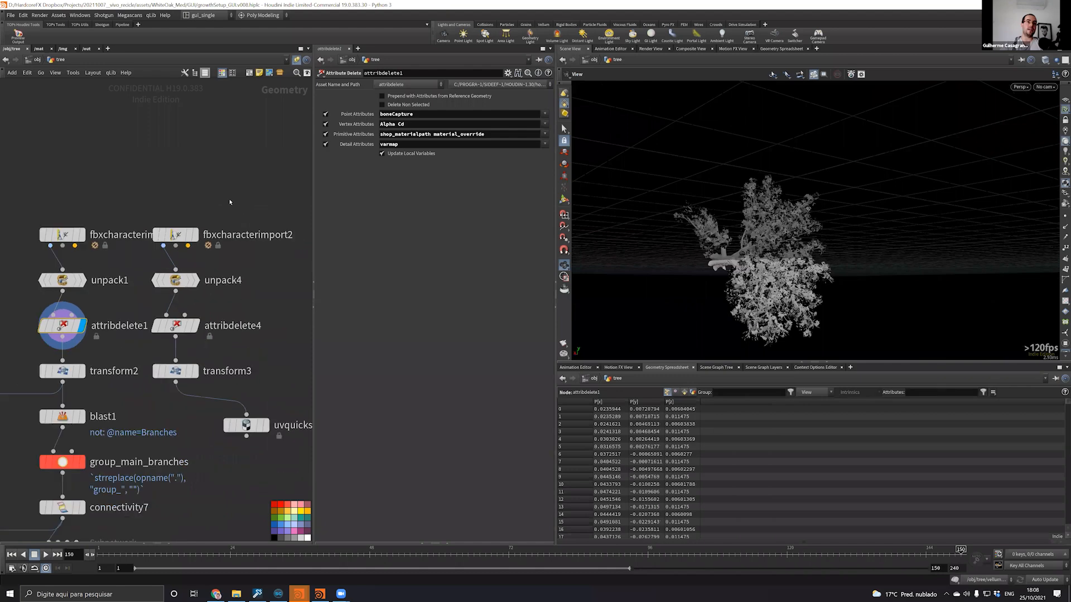
# Move the second import chain aside and add a displayed Null node fed by fbxcharacterimport3's Capture Pose output
pyautogui.moveTo(150, 214); pyautogui.dragTo(262, 215)
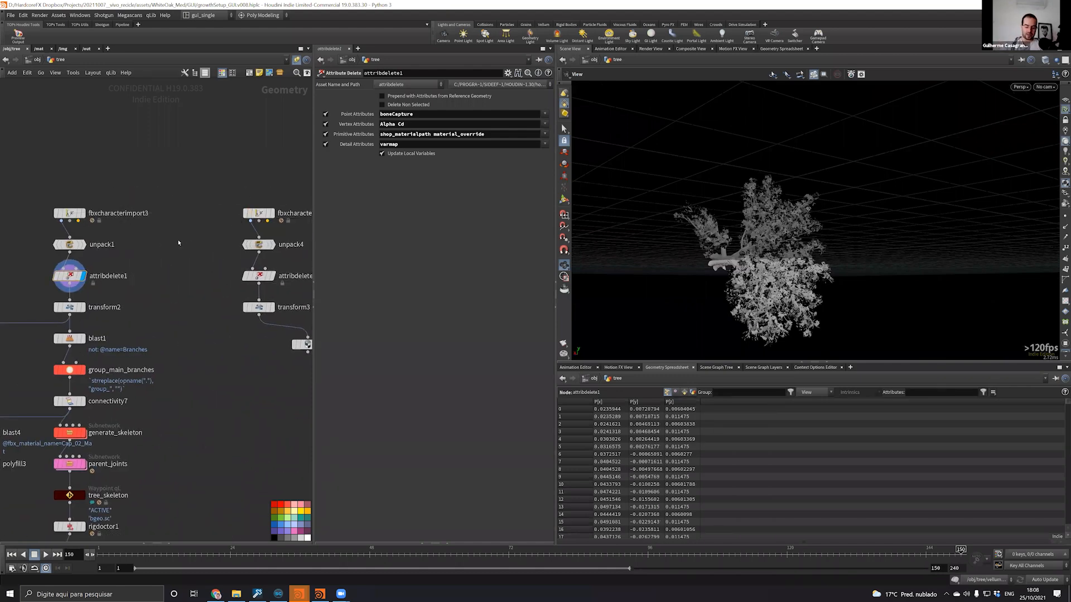
pyautogui.press('Tab')
pyautogui.write('n')
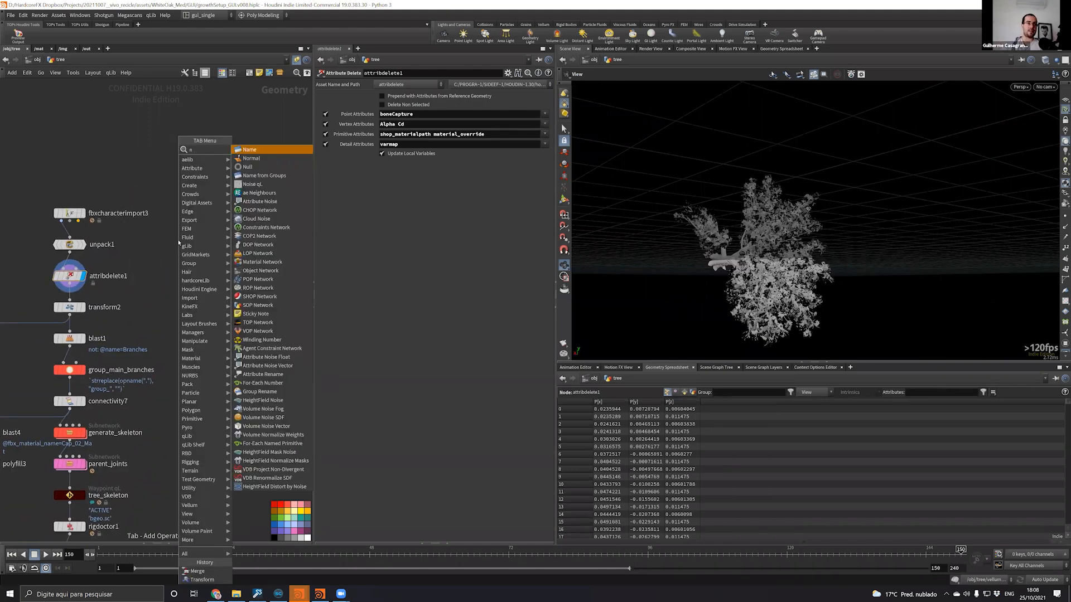
pyautogui.click(248, 166)
pyautogui.click(152, 245)
pyautogui.click(152, 233)
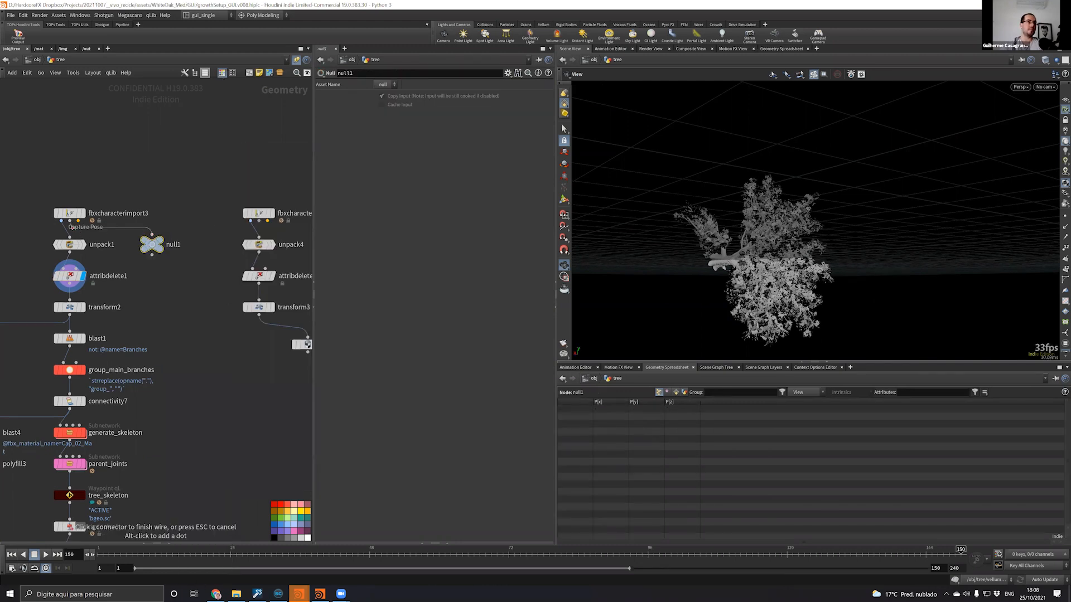
pyautogui.press('r')
pyautogui.click(154, 245)
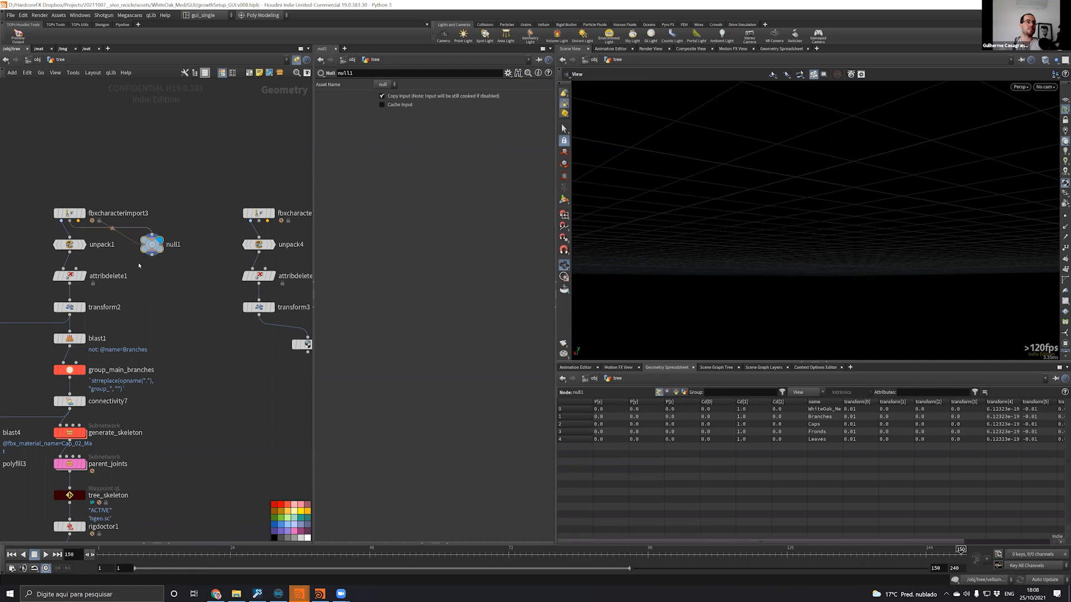
pyautogui.middleClick(151, 235)
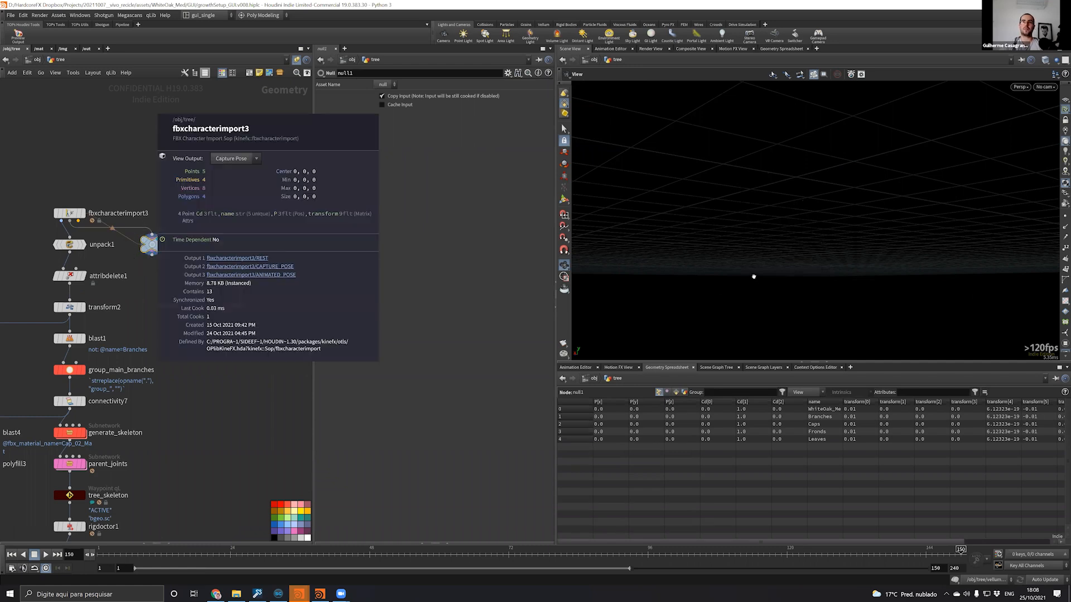
# Rewire the Null to fbxcharacterimport3's third output, frame it in the viewport and open the display options
pyautogui.hotkey('space', 'g')
pyautogui.click(78, 221)
pyautogui.click(152, 234)
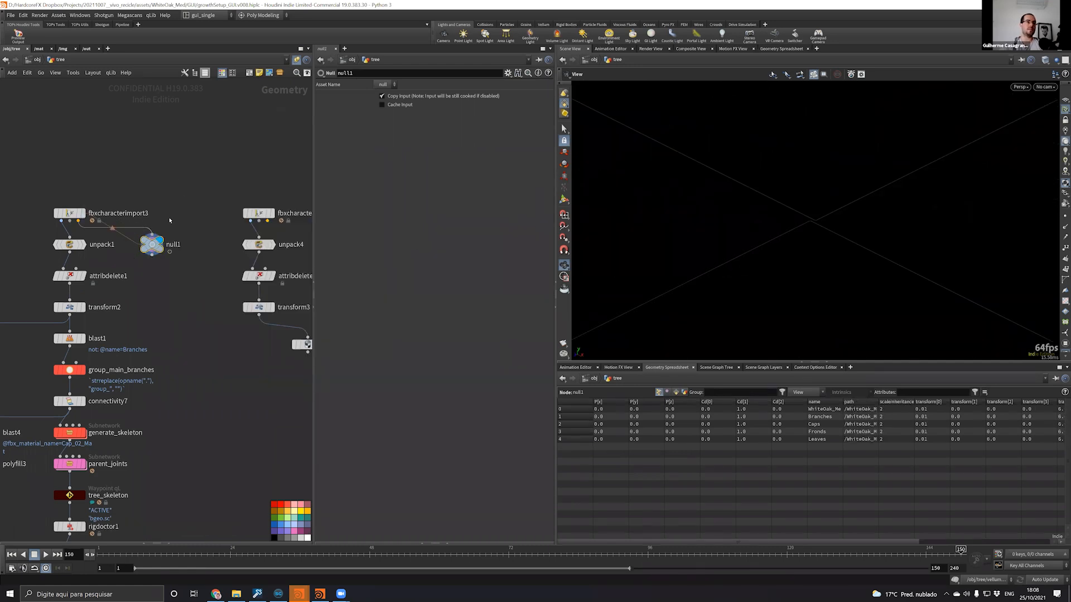
pyautogui.hotkey('space', 'g')
pyautogui.hotkey('space', 'g')
pyautogui.middleClick(152, 244)
pyautogui.press('d')
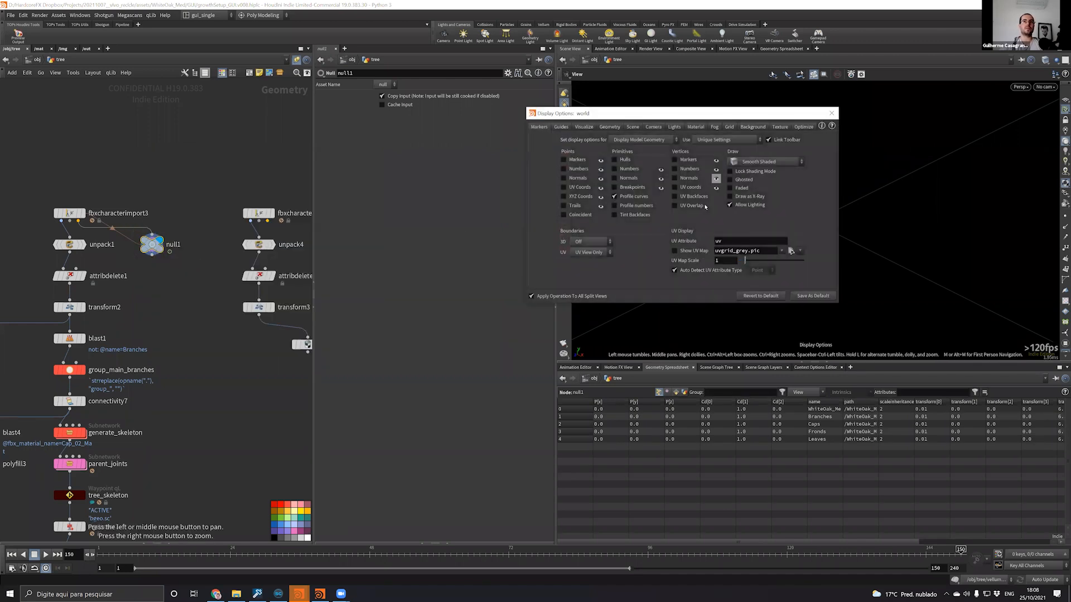
# Shift fbxcharacterimport3 between its two branches and display unpack1, framing it and toggling wireframe shading in the viewport
pyautogui.scroll(3, 107, 176)
pyautogui.moveTo(59, 225); pyautogui.dragTo(109, 225)
pyautogui.click(54, 270)
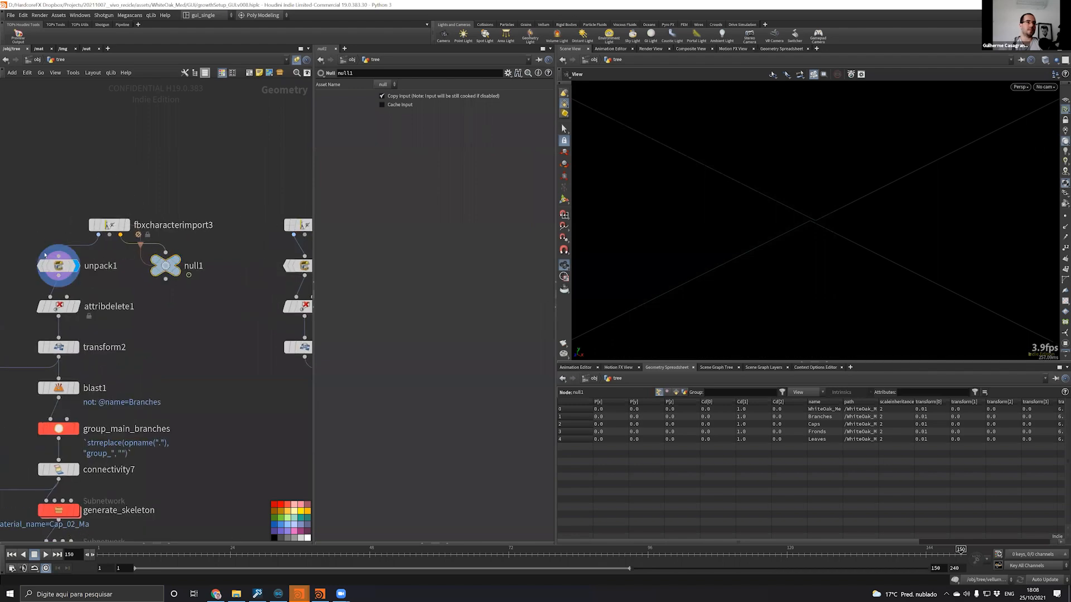
pyautogui.press('g')
pyautogui.moveTo(714, 247)
pyautogui.mouseDown()
pyautogui.moveTo(721, 253)
pyautogui.moveTo(720, 195)
pyautogui.mouseUp()
pyautogui.scroll(5, 728, 263)
pyautogui.hotkey('shift', 'w')
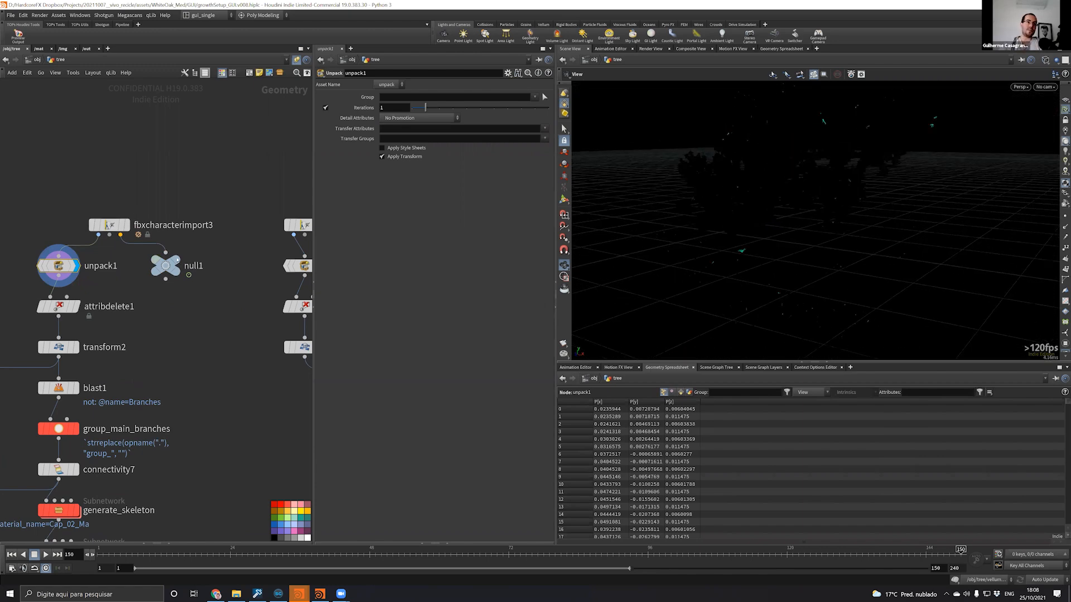
# Display null1 and add an FBX Character Import node between the two existing import chains
pyautogui.click(166, 265)
pyautogui.moveTo(226, 211); pyautogui.dragTo(184, 234, button='middle')
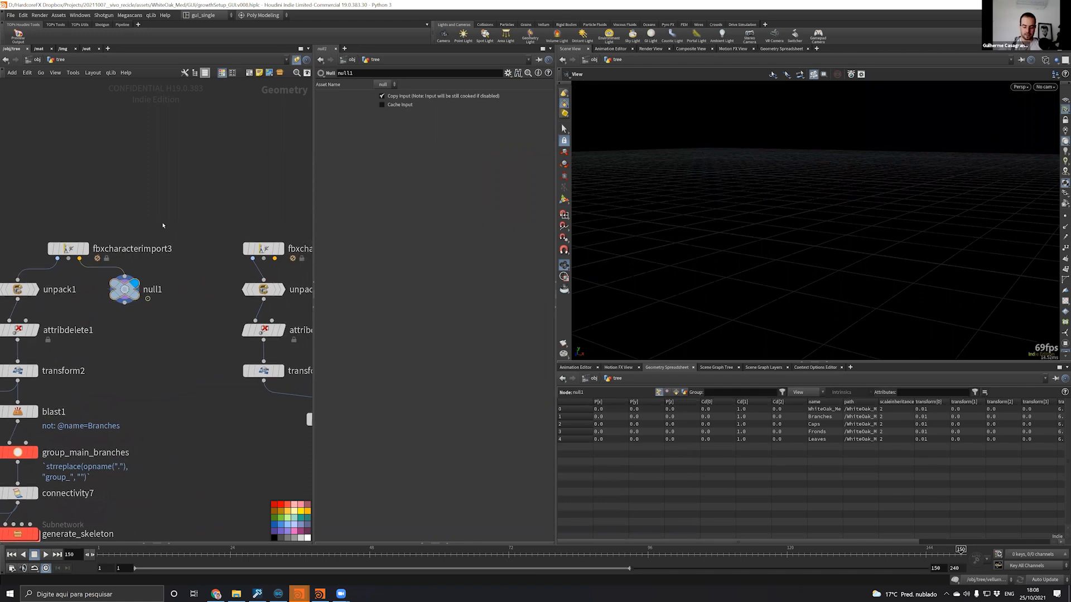
pyautogui.press('Tab')
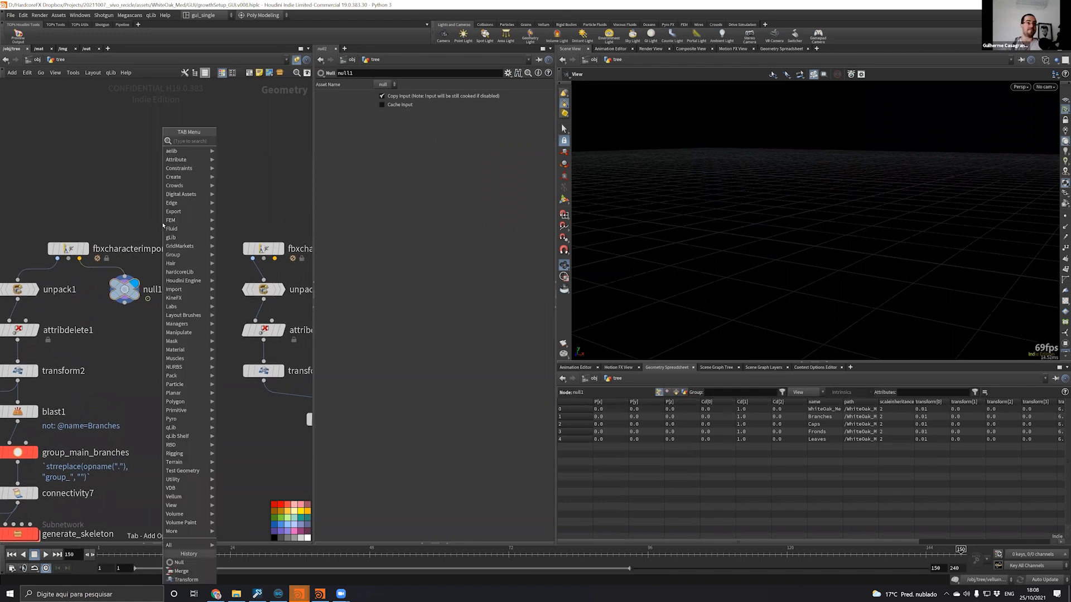
pyautogui.write('fbx')
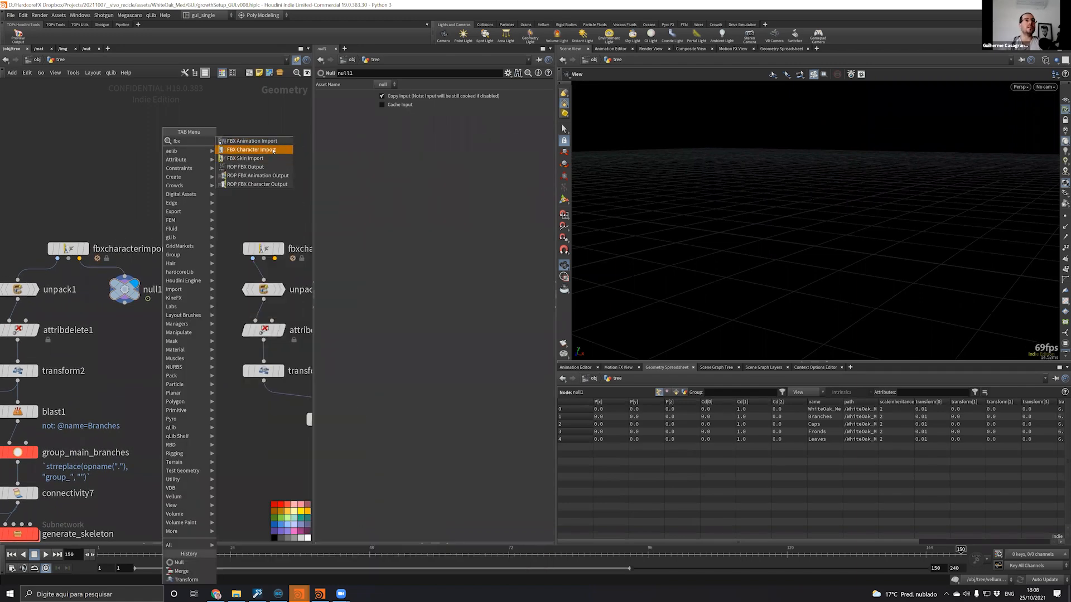
pyautogui.click(271, 151)
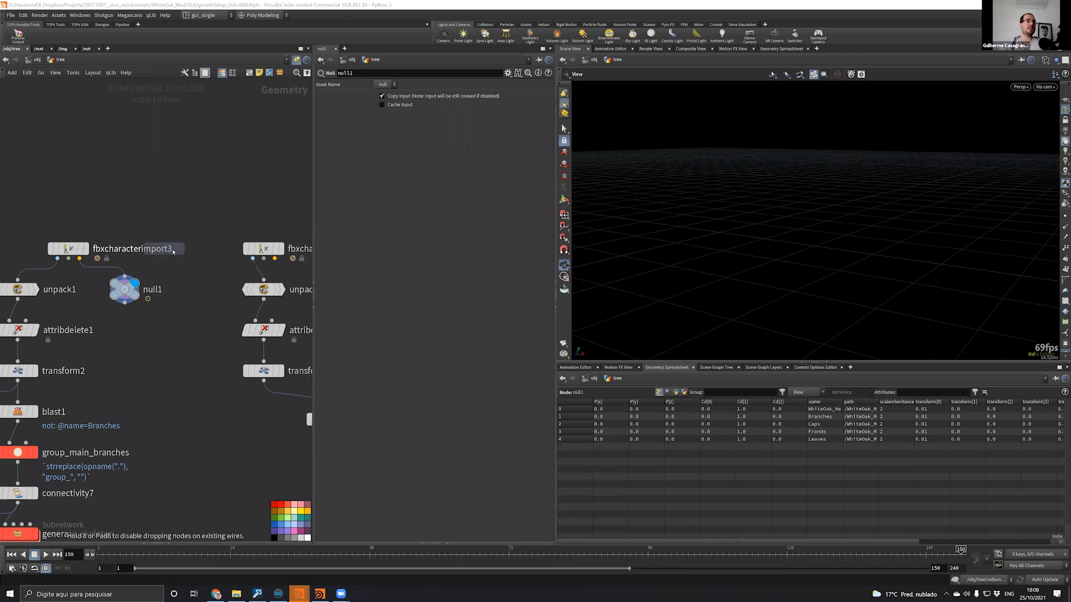
pyautogui.click(149, 238)
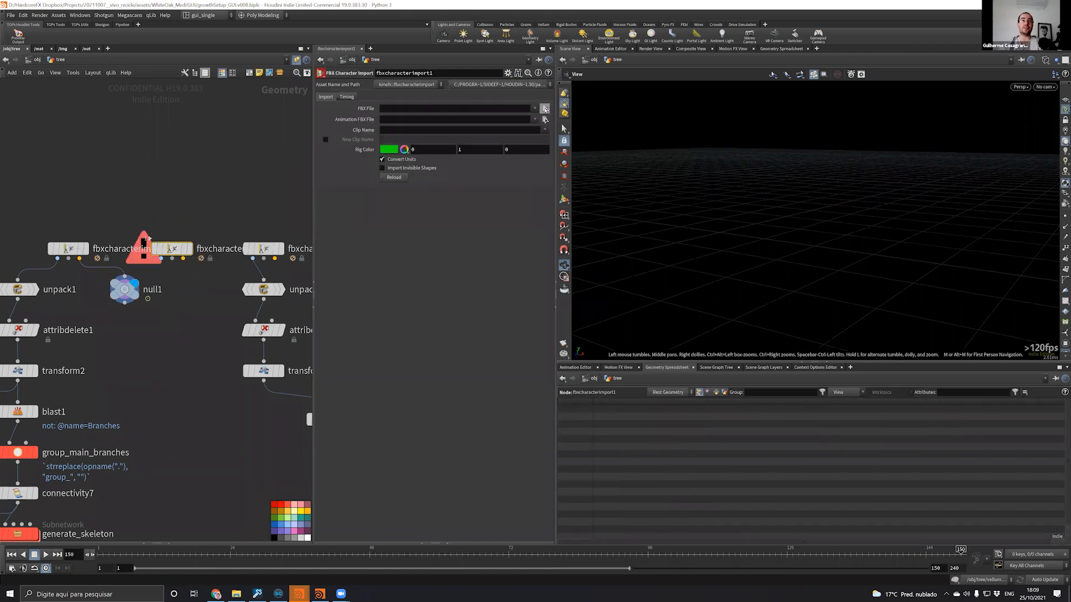
# Load the White Oak tree FBX from the WhiteOak_Med received-assets folder into the new import node's FBX File parameter
pyautogui.click(544, 109)
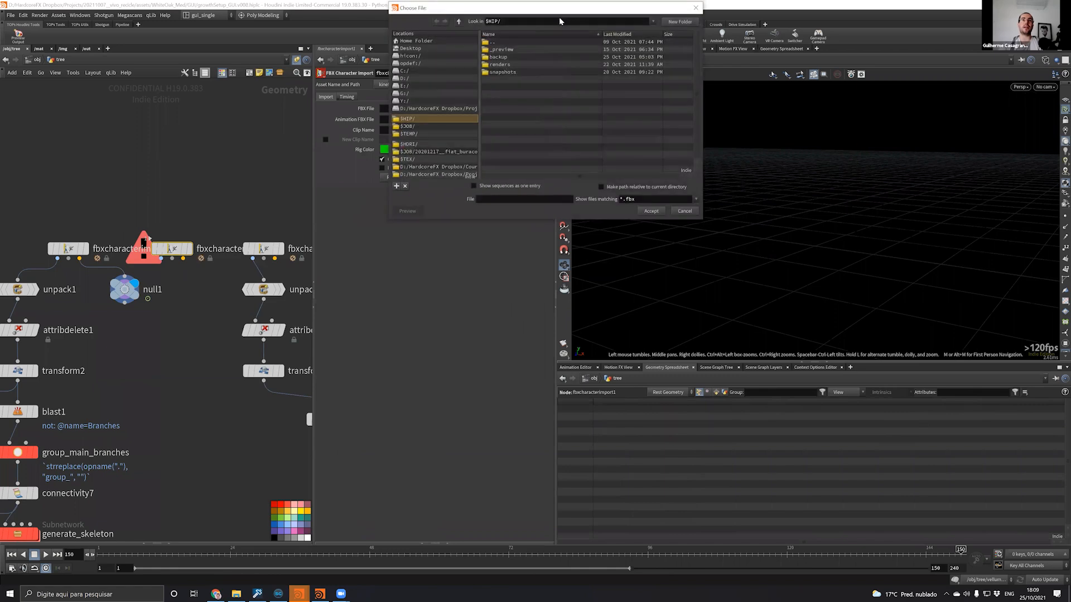
pyautogui.doubleClick(429, 177)
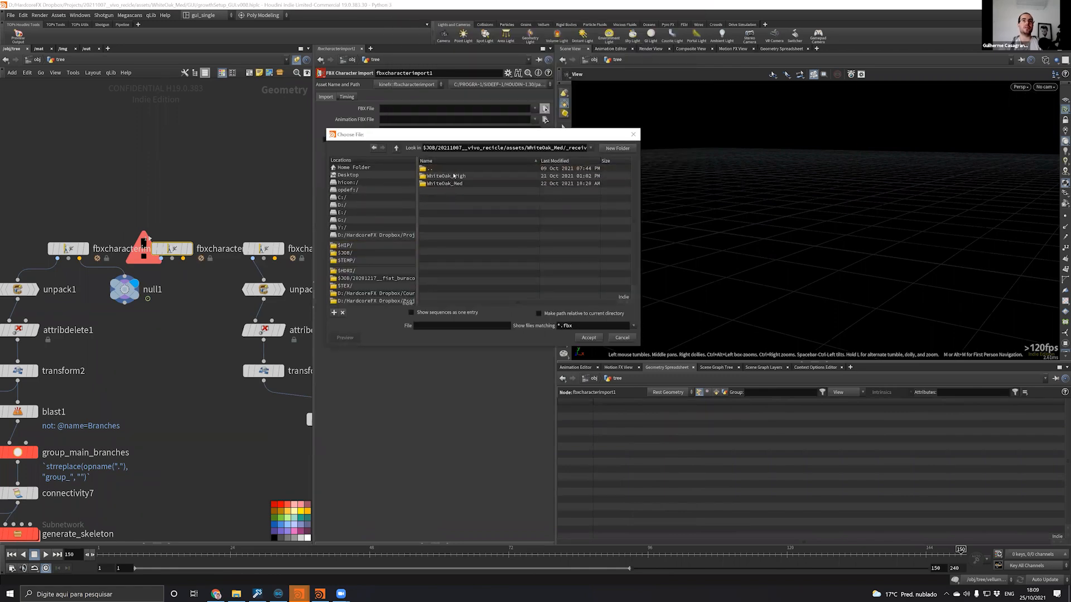
pyautogui.click(452, 186)
pyautogui.doubleClick(448, 170)
pyautogui.doubleClick(448, 184)
pyautogui.doubleClick(451, 177)
pyautogui.doubleClick(450, 199)
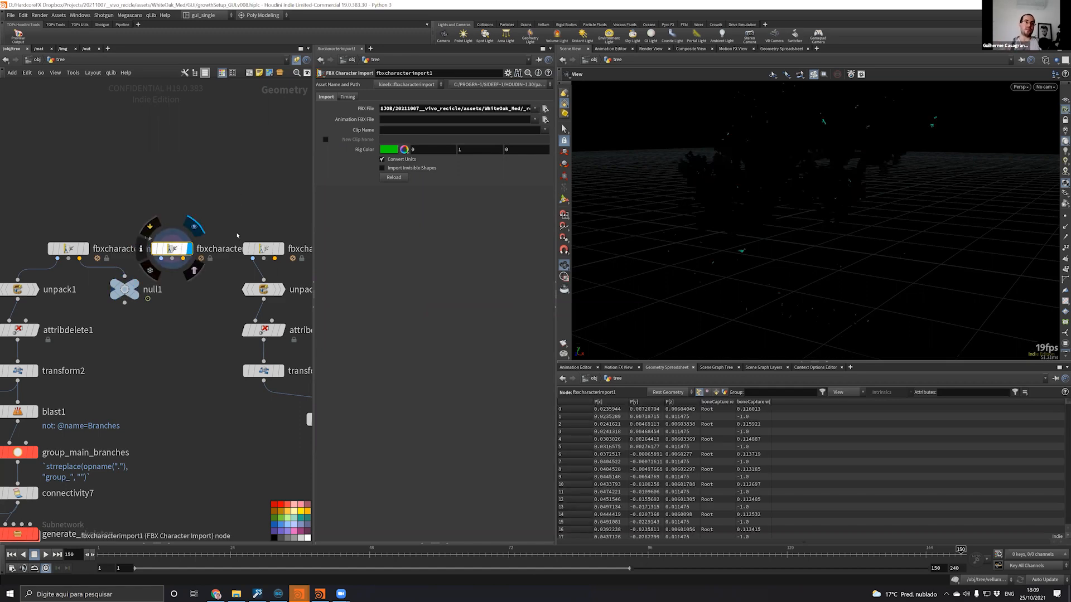
# Move null1 aside, then duplicate attribdelete1, wire the copy to fbxcharacterimport1's first output and display it
pyautogui.moveTo(125, 290); pyautogui.dragTo(162, 324)
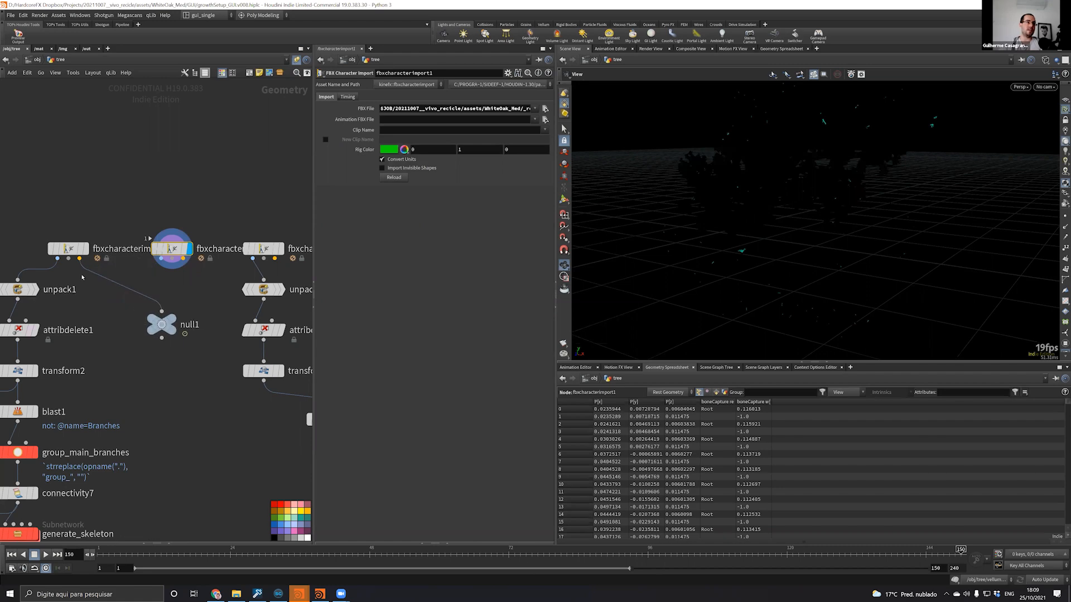
pyautogui.middleClick(170, 255)
pyautogui.keyDown('alt'); pyautogui.moveTo(20, 330); pyautogui.dragTo(111, 330); pyautogui.keyUp('alt')
pyautogui.click(101, 321)
pyautogui.click(152, 268)
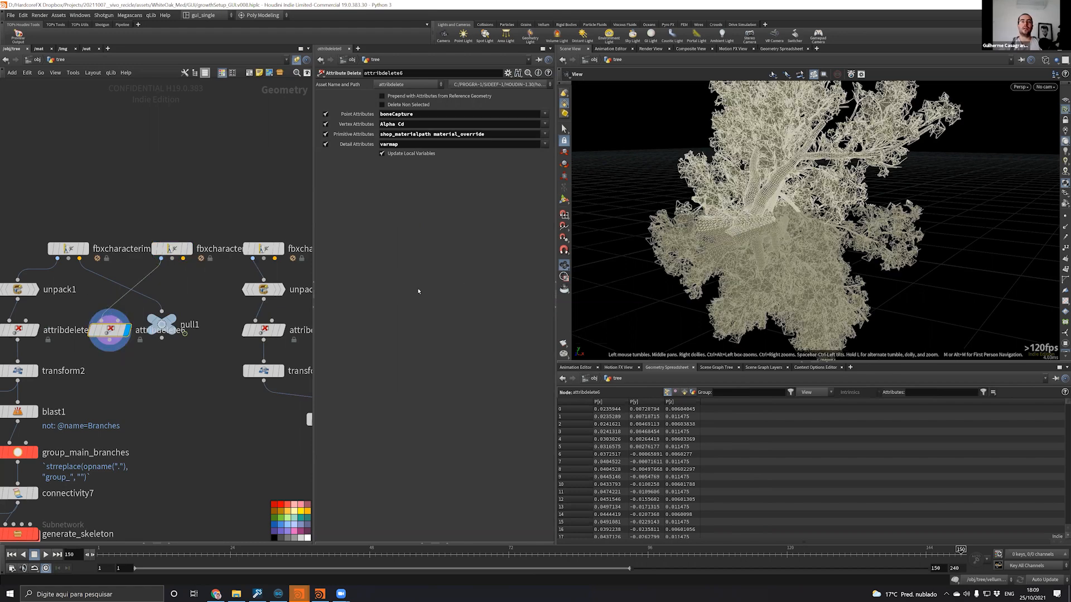
# Check fbxcharacterimport1's output and node information, and view attribdelete6's tree mesh from other angles
pyautogui.middleClick(177, 248)
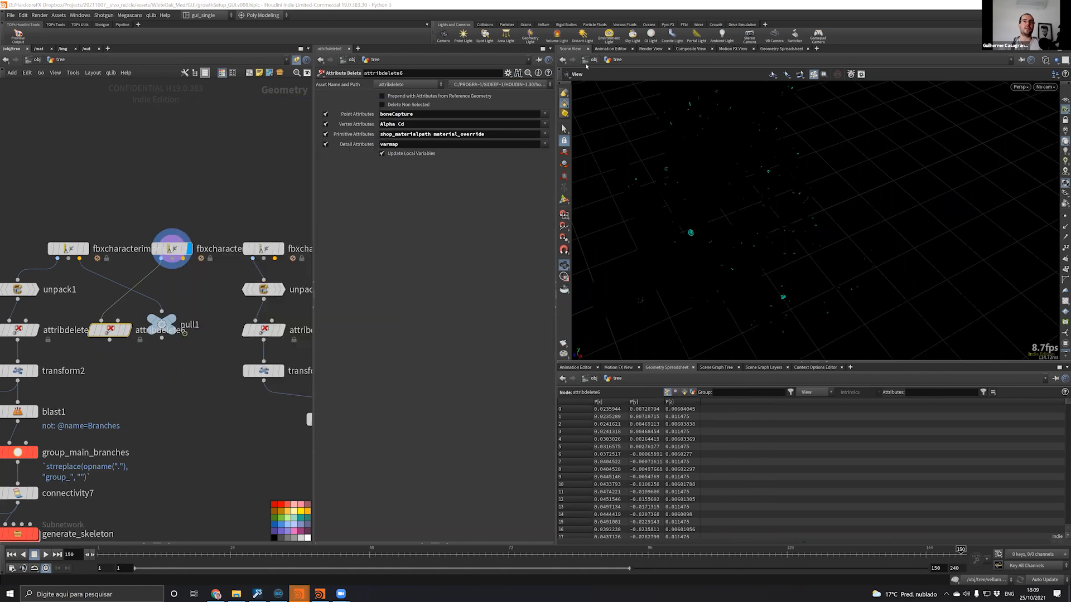
pyautogui.middleClick(179, 250)
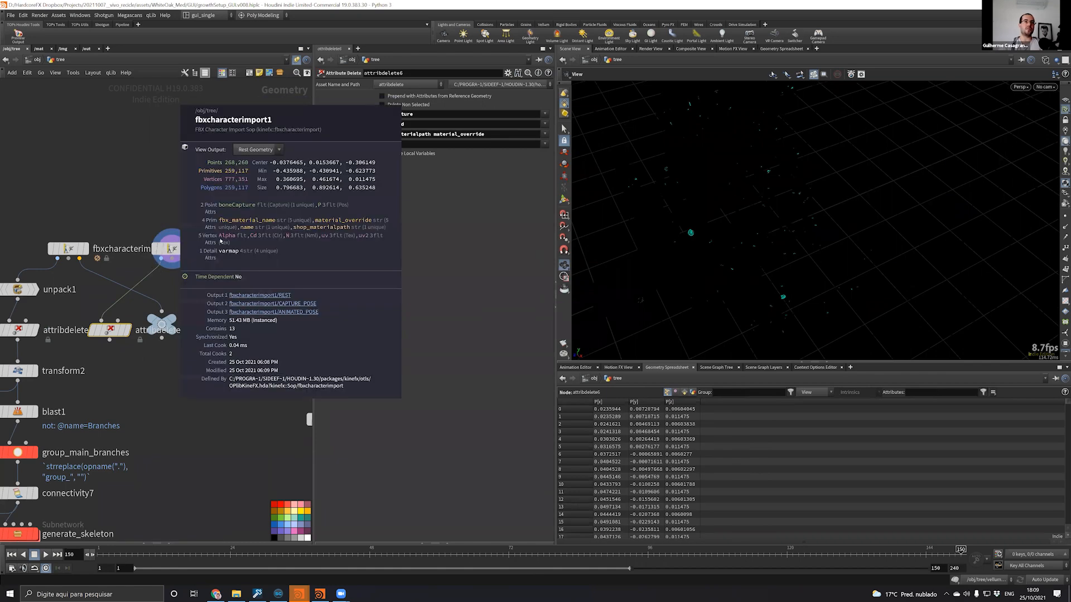
pyautogui.click(128, 330)
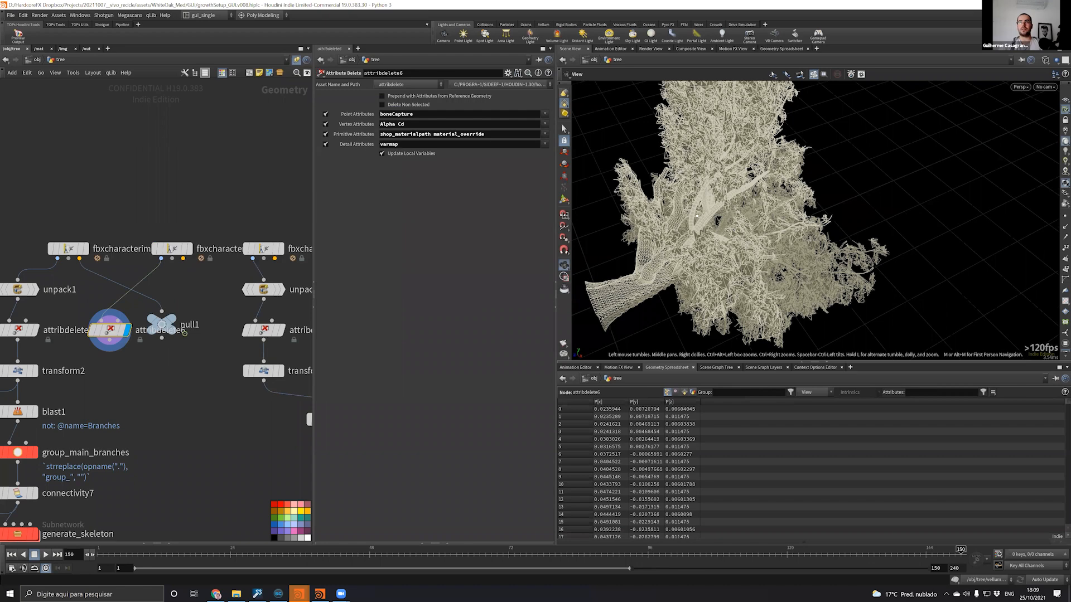
pyautogui.moveTo(790, 357); pyautogui.dragTo(789, 317)
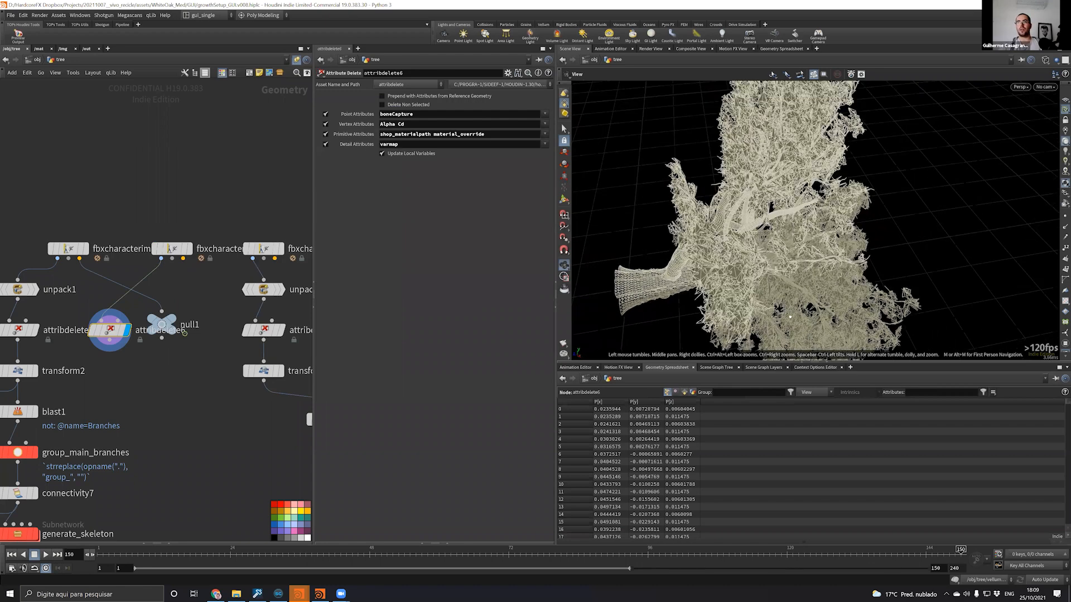
pyautogui.moveTo(745, 269); pyautogui.dragTo(830, 313)
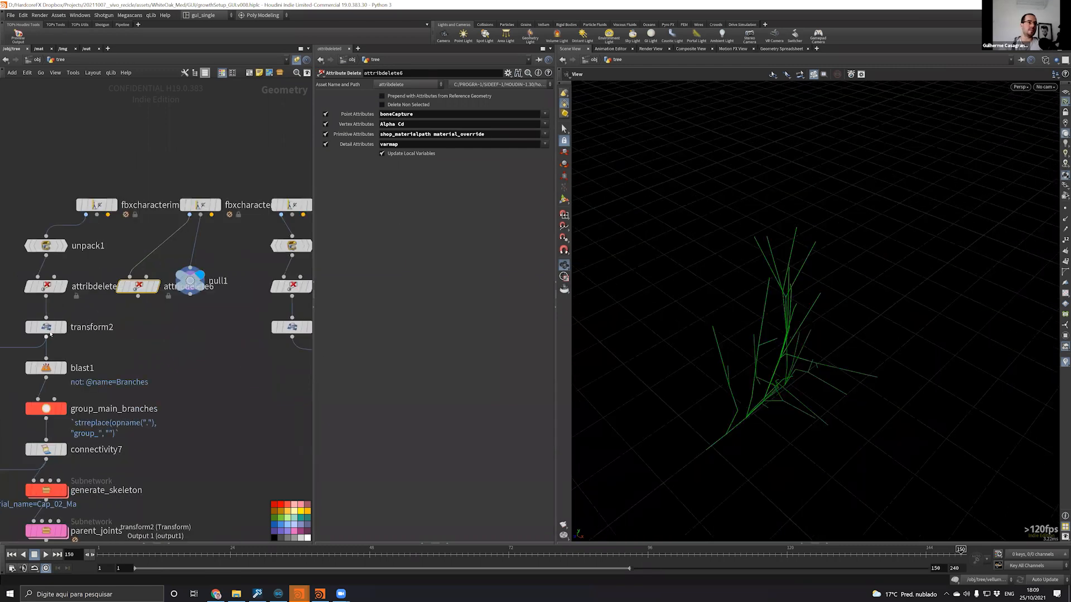
# Insert two copies of transform2, with 90 degrees X rotation, after fbxcharacterimport1: one feeding attribdelete6, one feeding null1
pyautogui.hotkey('ctrl', 'v')
pyautogui.hotkey('ctrl', 'v')
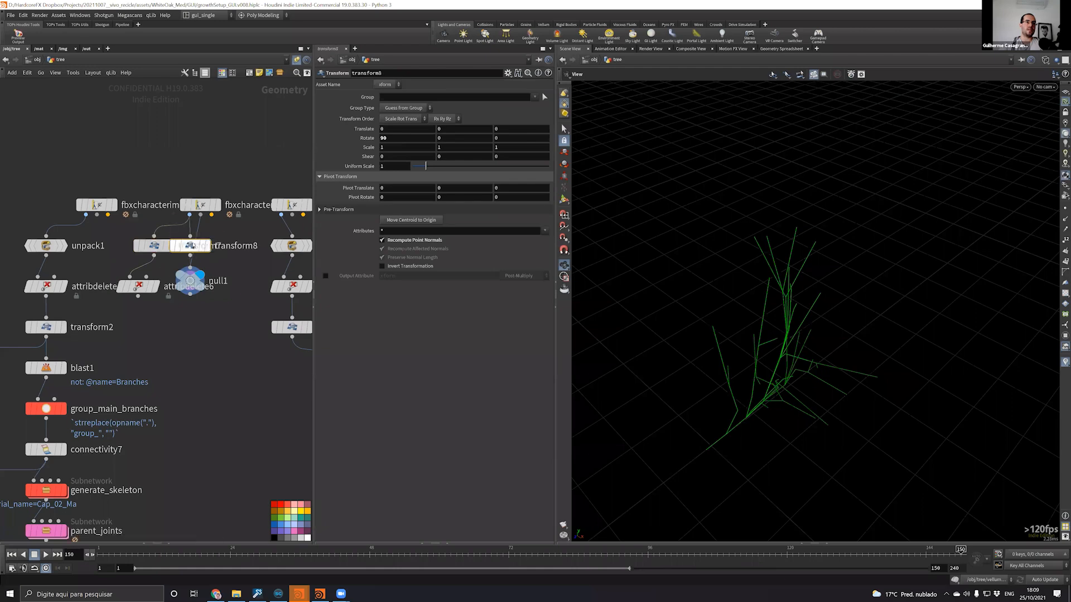
pyautogui.moveTo(193, 250); pyautogui.dragTo(203, 249)
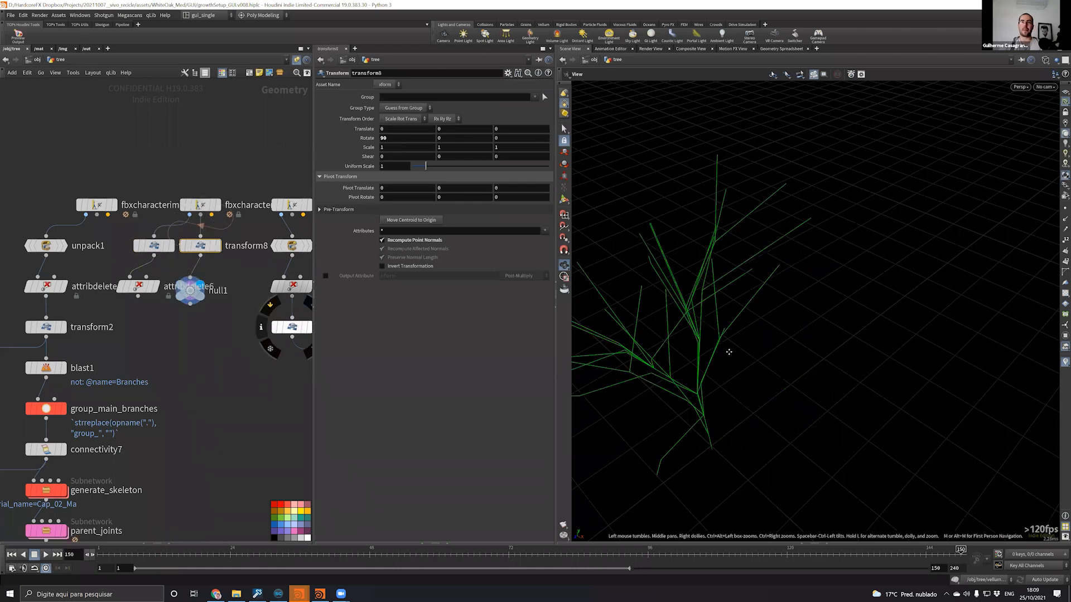
# Display null1's skeleton with attribdelete6's tree mesh as a template overlay
pyautogui.moveTo(729, 351); pyautogui.dragTo(689, 296)
pyautogui.click(141, 286)
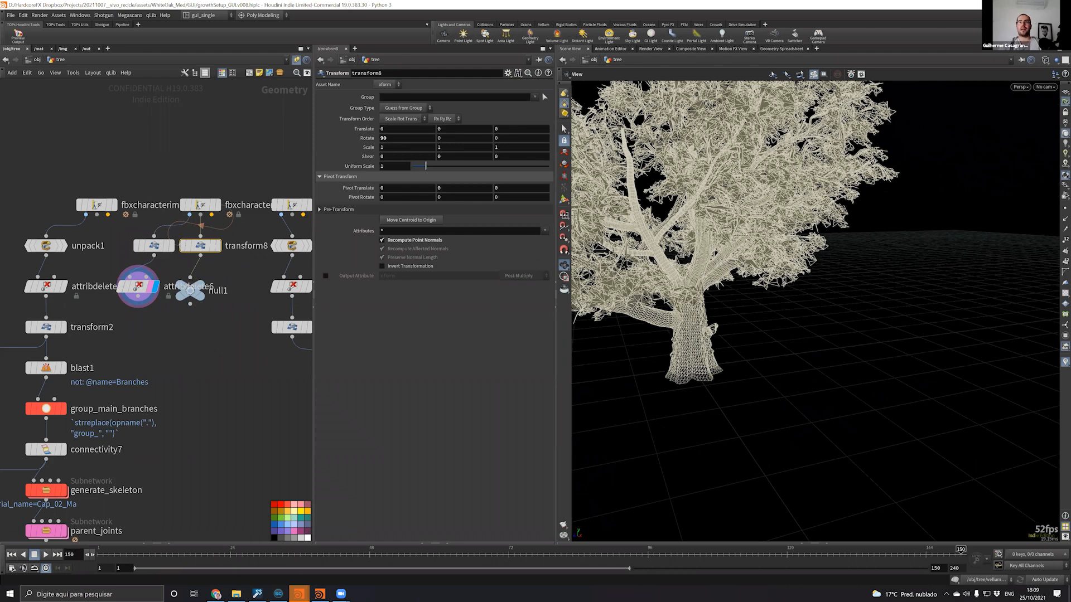
pyautogui.click(199, 285)
# Examine how the imported skeleton's joints line up with the tree mesh along the trunk, forks and side branches
pyautogui.moveTo(874, 245); pyautogui.dragTo(883, 205)
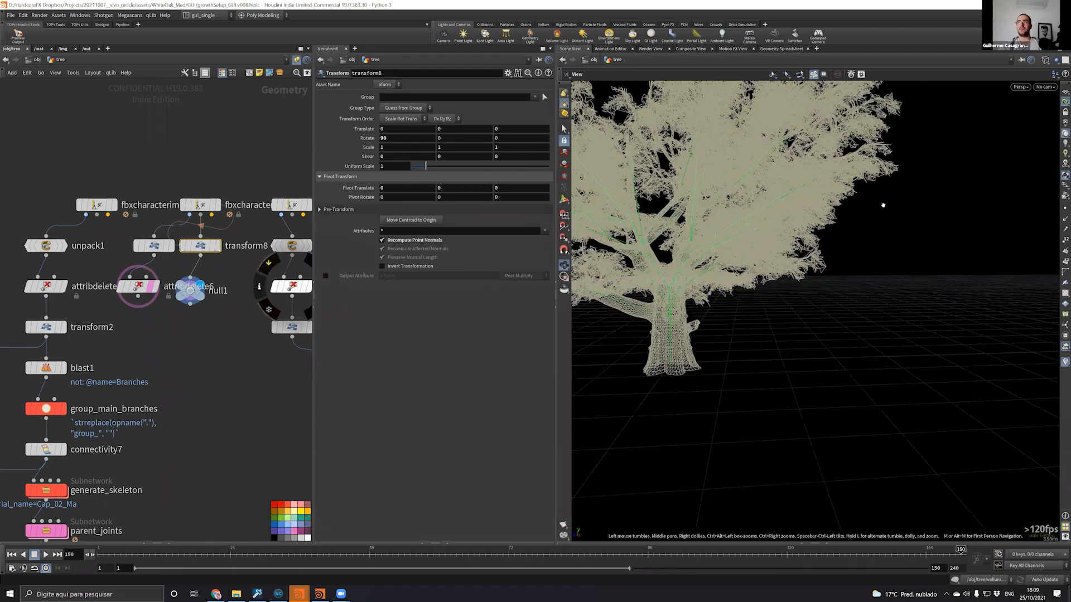
pyautogui.moveTo(883, 205); pyautogui.dragTo(928, 221, button='middle')
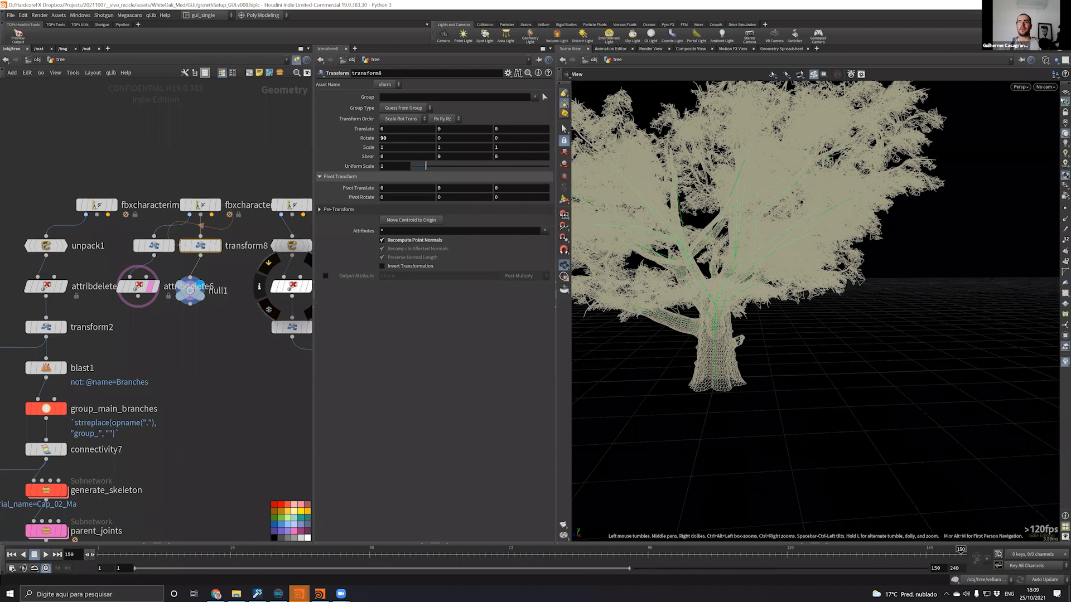
pyautogui.scroll(3, 732, 326)
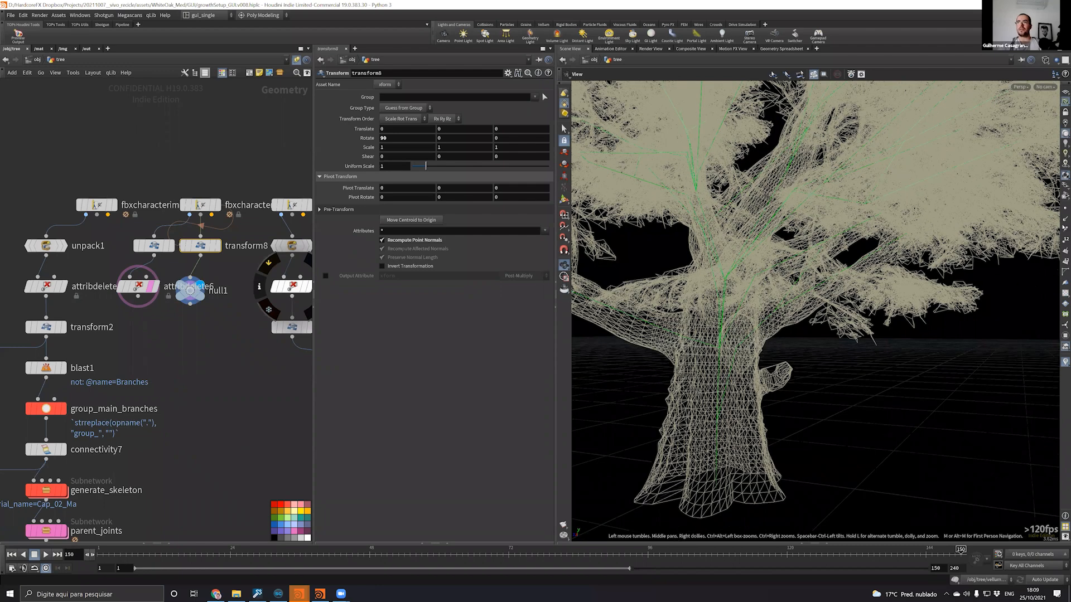
pyautogui.moveTo(741, 289); pyautogui.dragTo(760, 299)
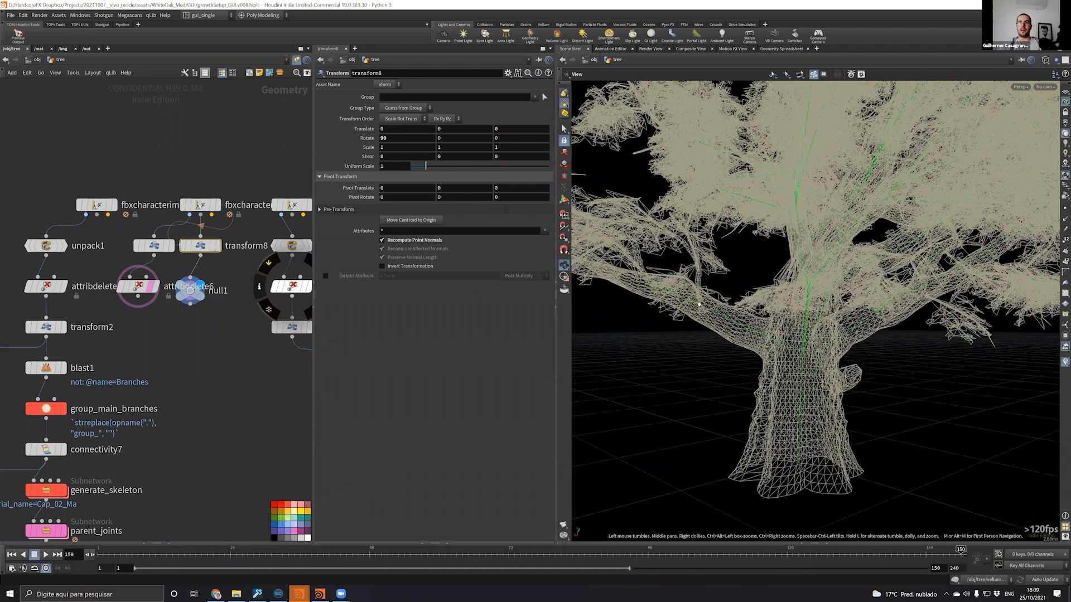
pyautogui.moveTo(691, 291); pyautogui.dragTo(704, 302)
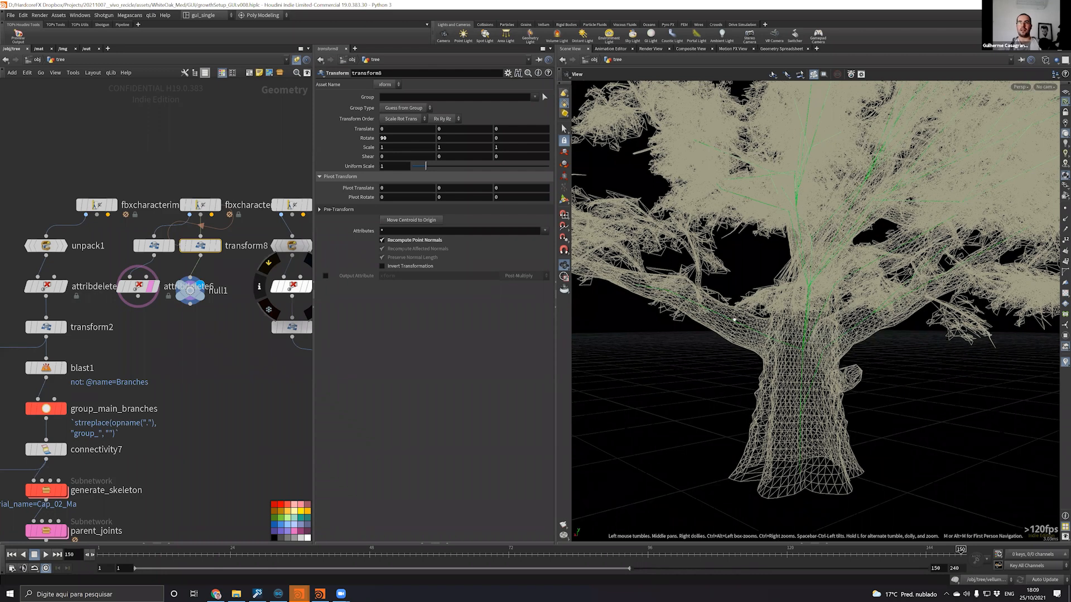
pyautogui.moveTo(722, 333); pyautogui.dragTo(748, 280)
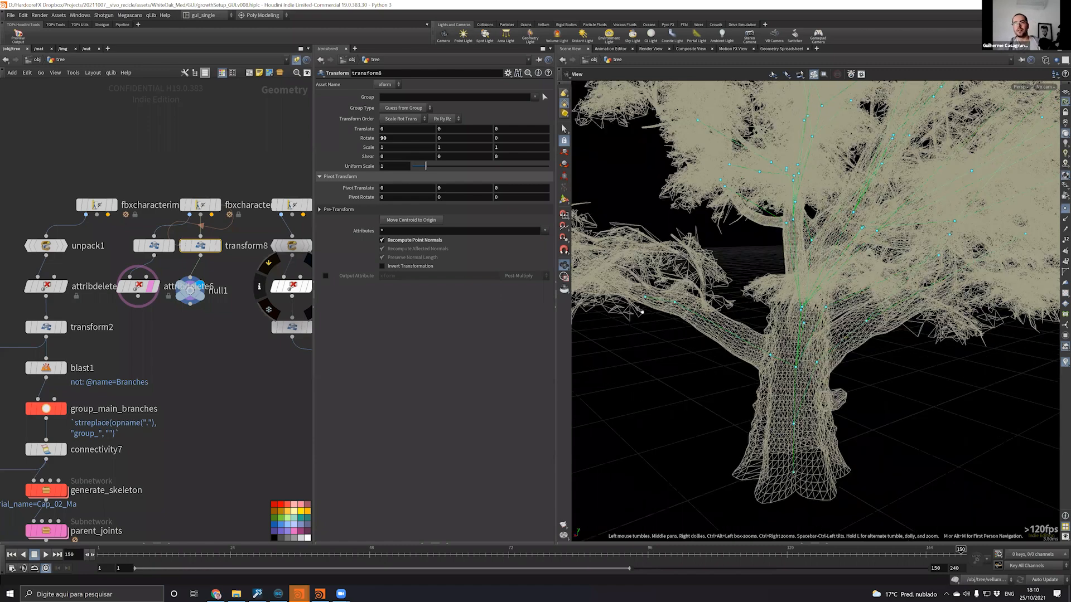
pyautogui.scroll(4, 749, 280)
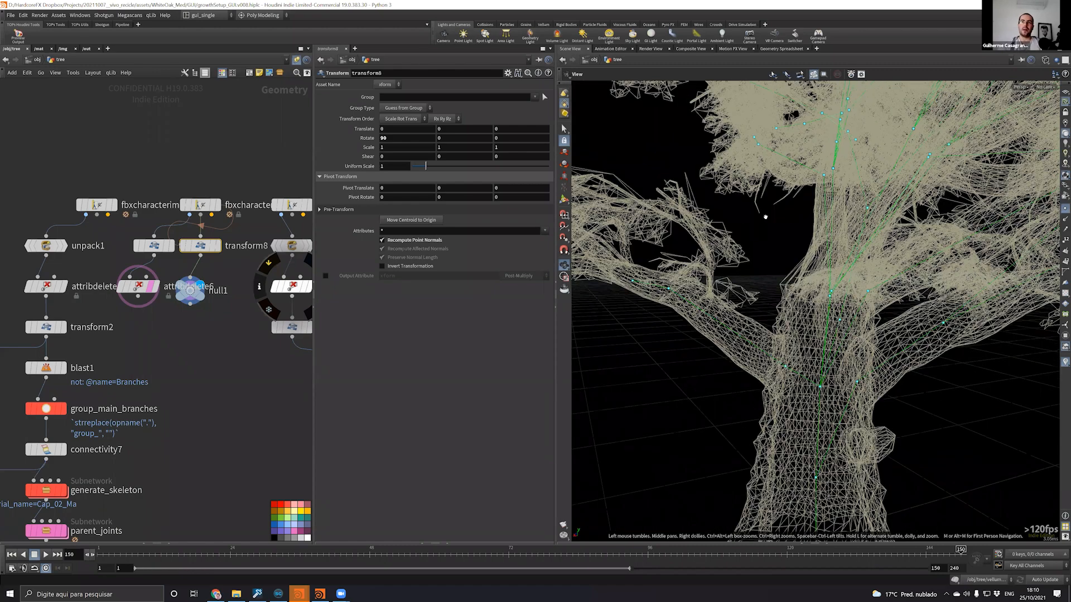
pyautogui.moveTo(920, 254); pyautogui.dragTo(831, 256)
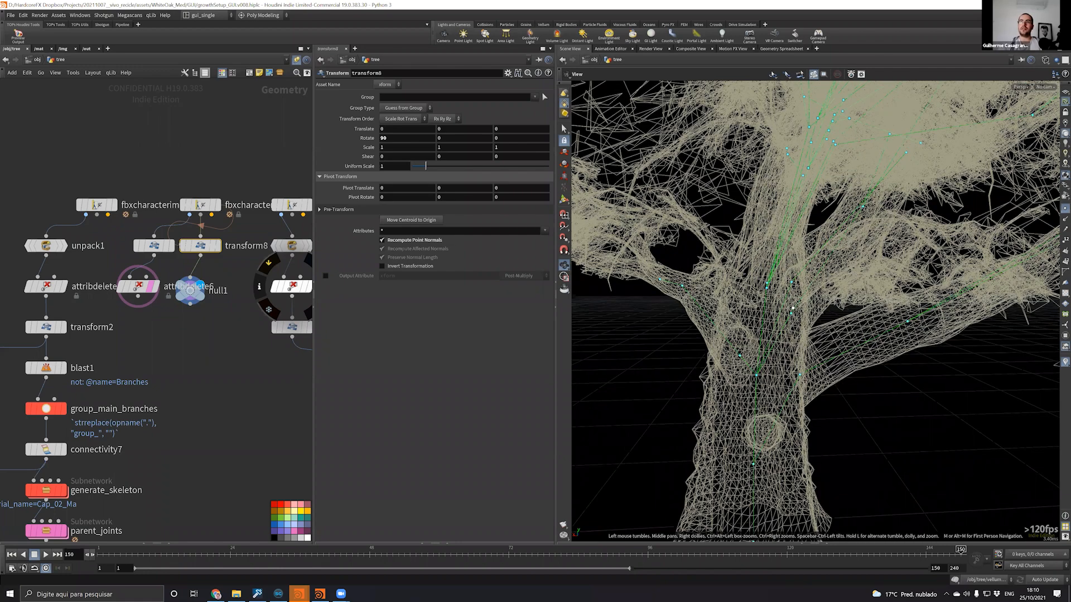
pyautogui.moveTo(773, 304); pyautogui.dragTo(791, 300)
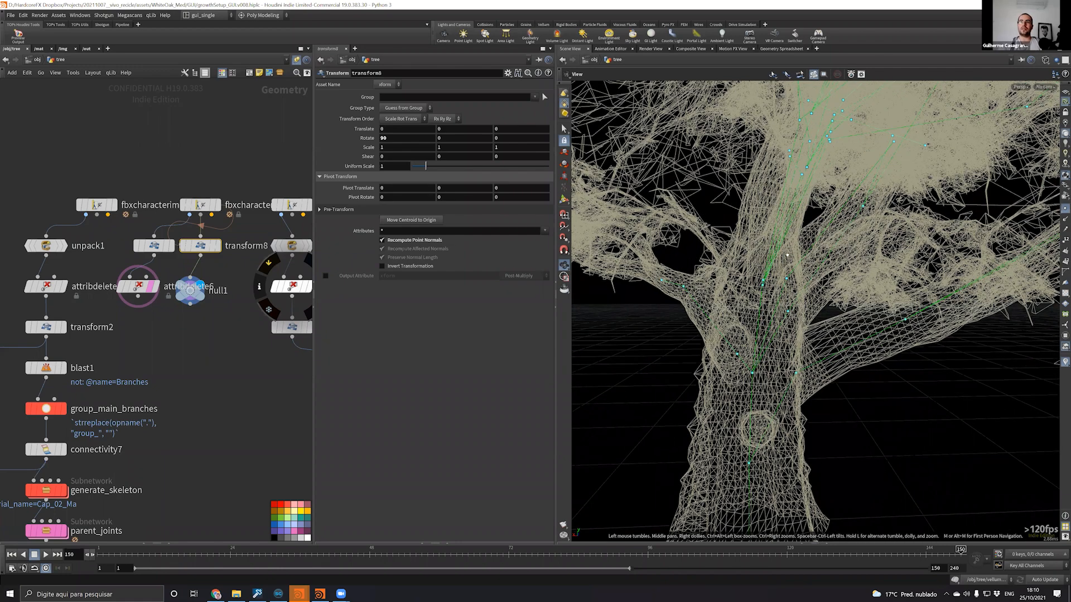
pyautogui.moveTo(728, 313); pyautogui.dragTo(758, 345)
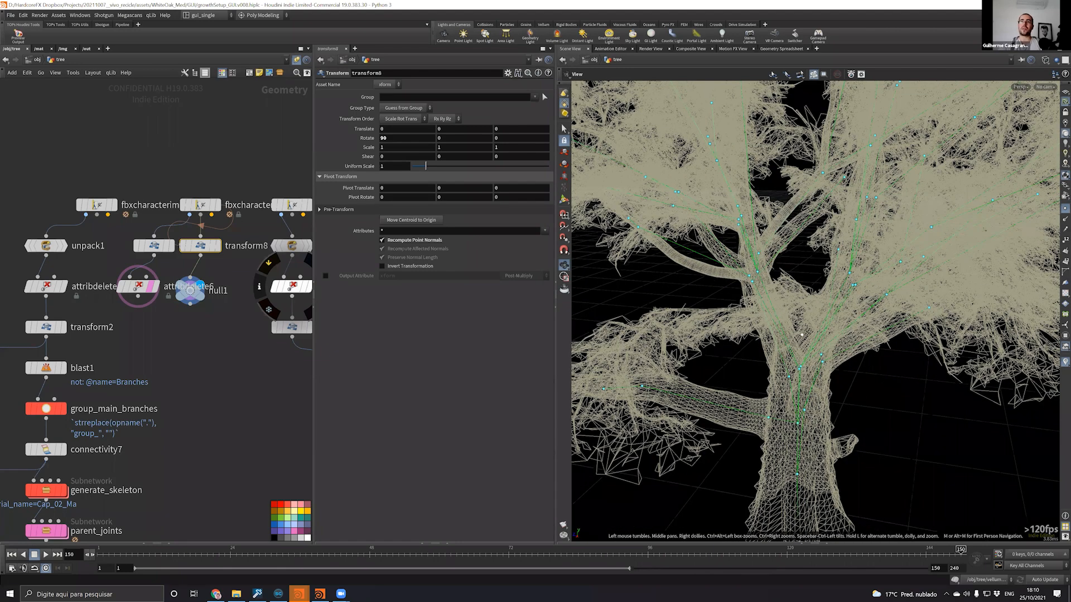
pyautogui.moveTo(787, 314); pyautogui.dragTo(739, 300)
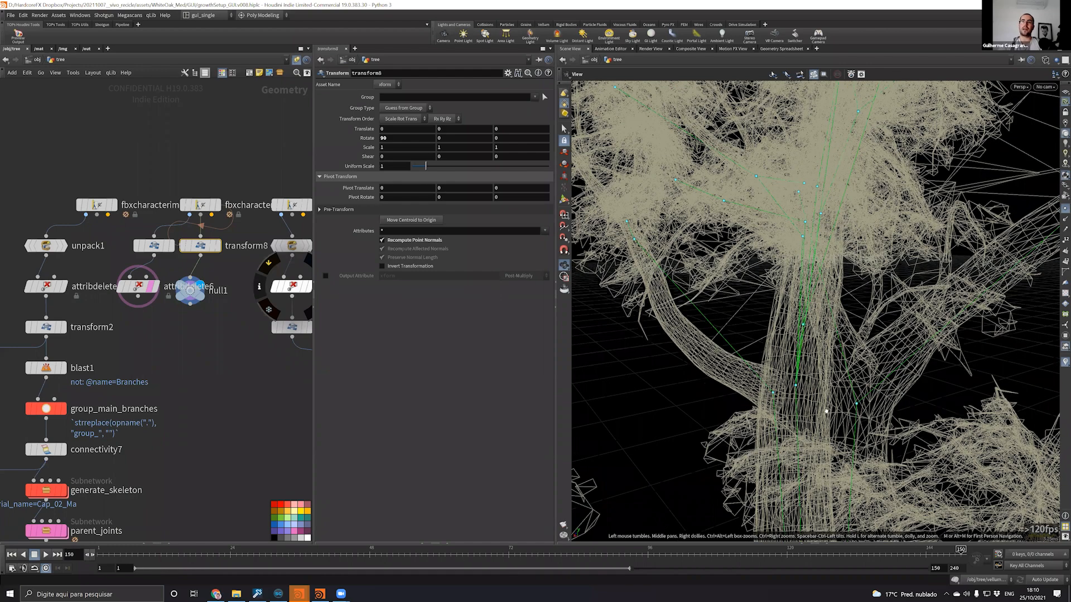
pyautogui.moveTo(775, 384); pyautogui.dragTo(834, 281)
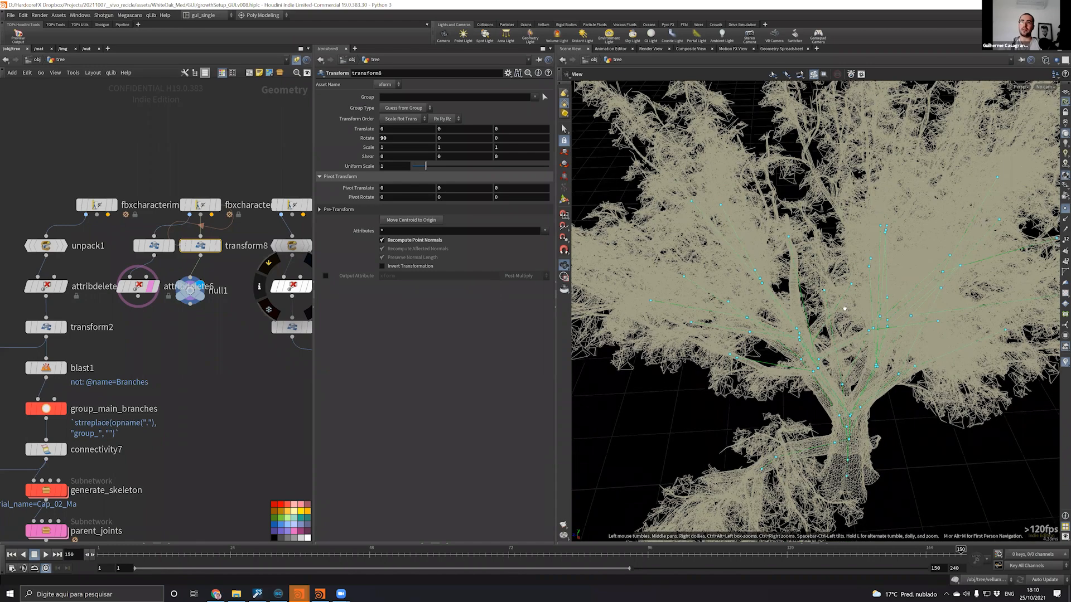
pyautogui.moveTo(720, 301); pyautogui.dragTo(686, 260)
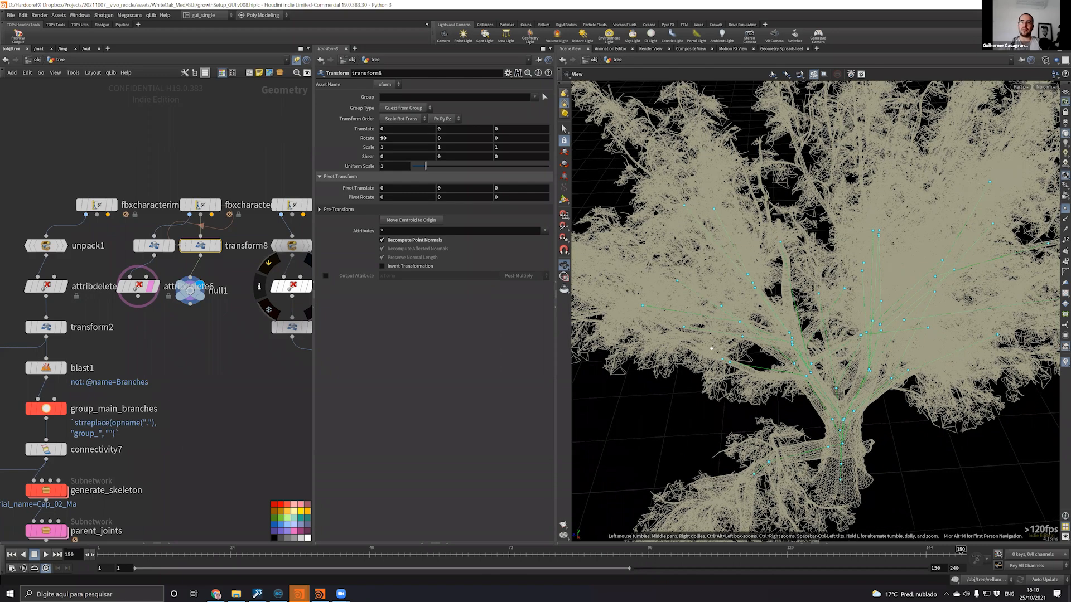
pyautogui.moveTo(711, 348); pyautogui.dragTo(765, 301)
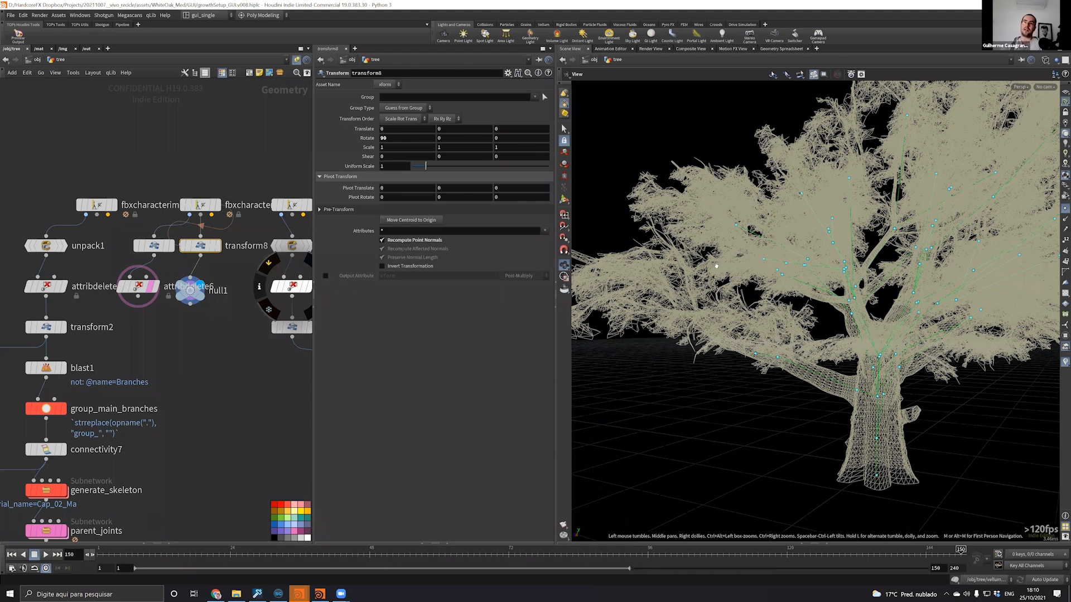
pyautogui.moveTo(716, 266); pyautogui.dragTo(549, 31)
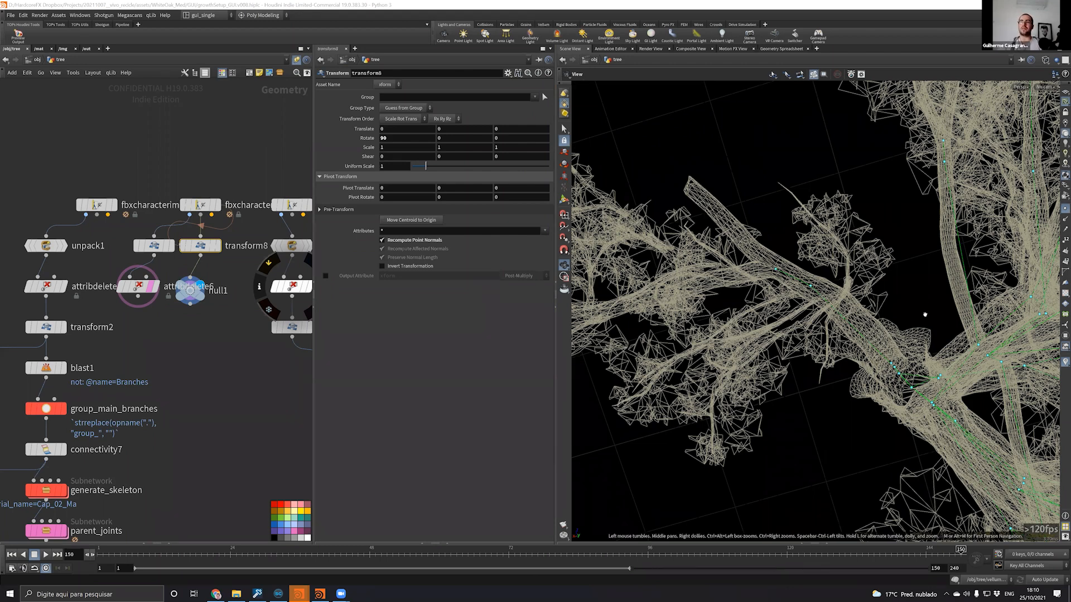
pyautogui.moveTo(810, 293); pyautogui.dragTo(810, 294)
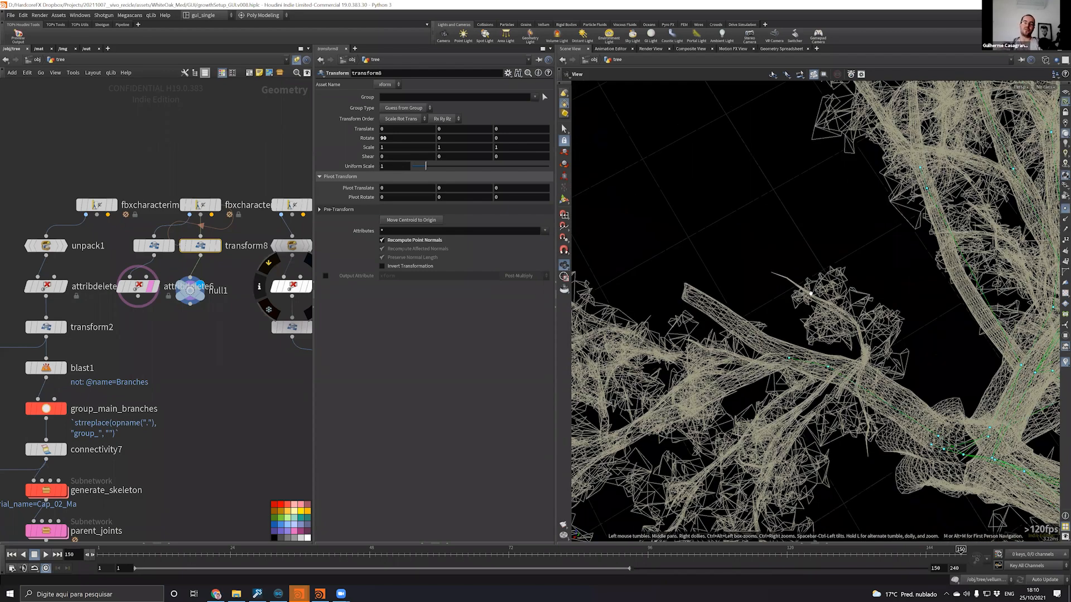
pyautogui.moveTo(810, 293); pyautogui.dragTo(811, 294)
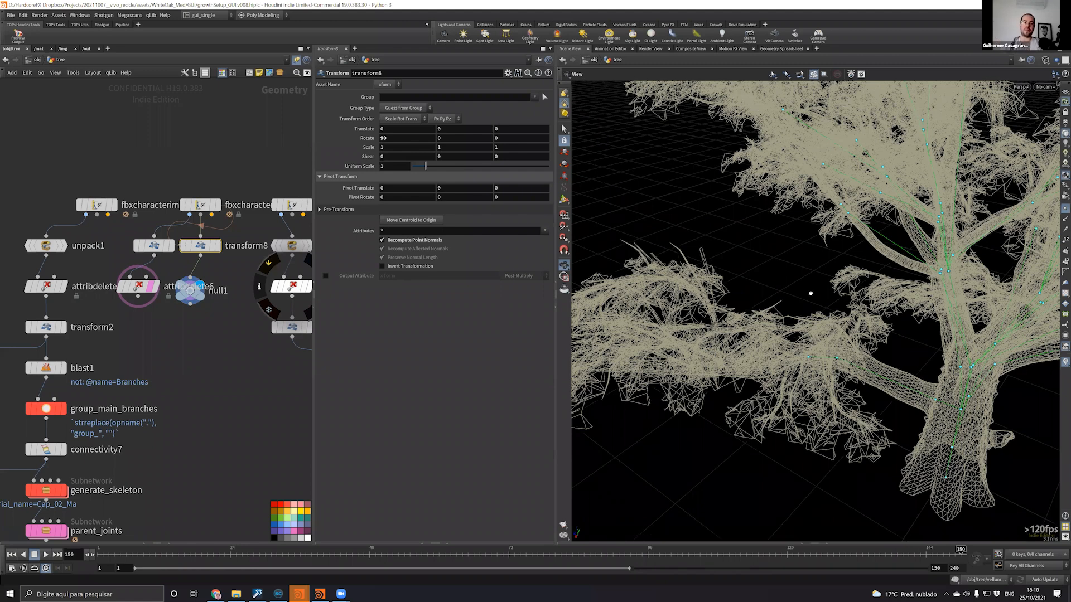
# Display transform2's tree mesh in the viewport in place of null1's skeleton
pyautogui.moveTo(186, 354); pyautogui.dragTo(224, 302, button='middle')
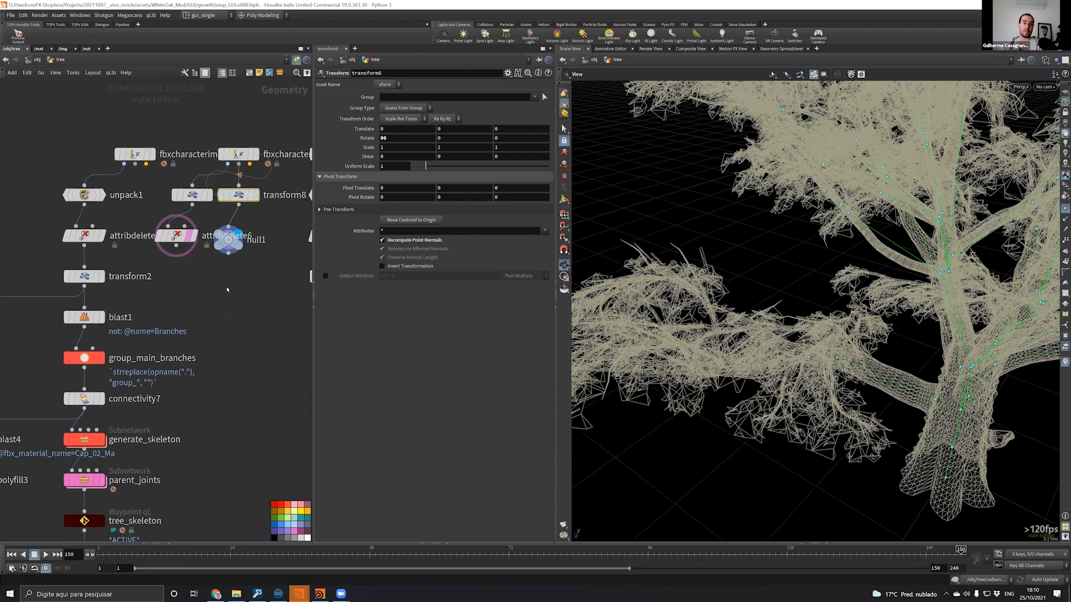
pyautogui.scroll(-5, 219, 316)
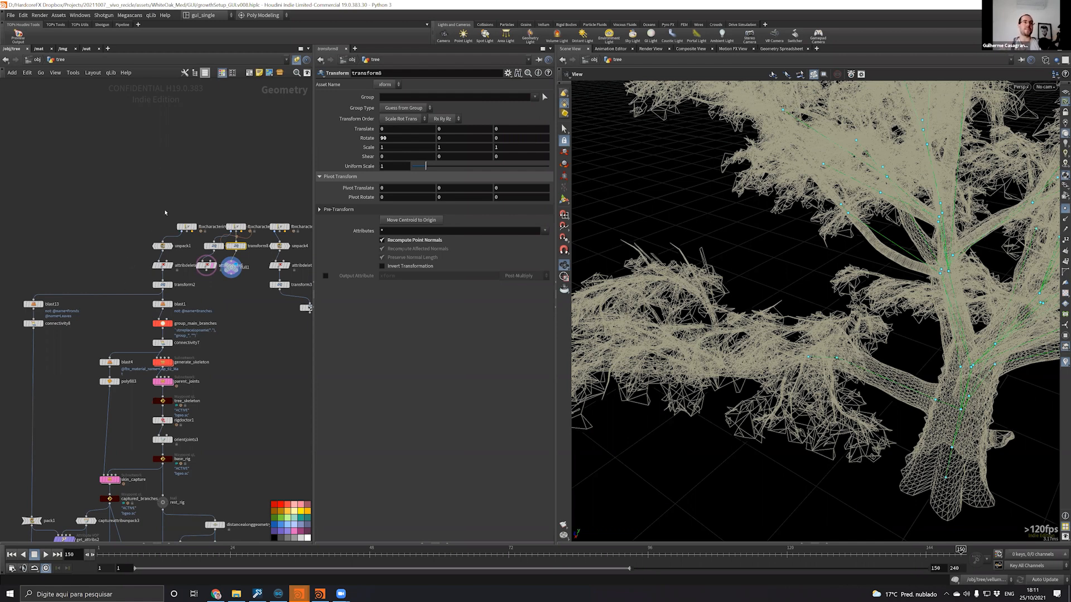
pyautogui.scroll(3, 163, 284)
pyautogui.moveTo(162, 283); pyautogui.dragTo(220, 255, button='middle')
pyautogui.click(220, 256)
pyautogui.press('r')
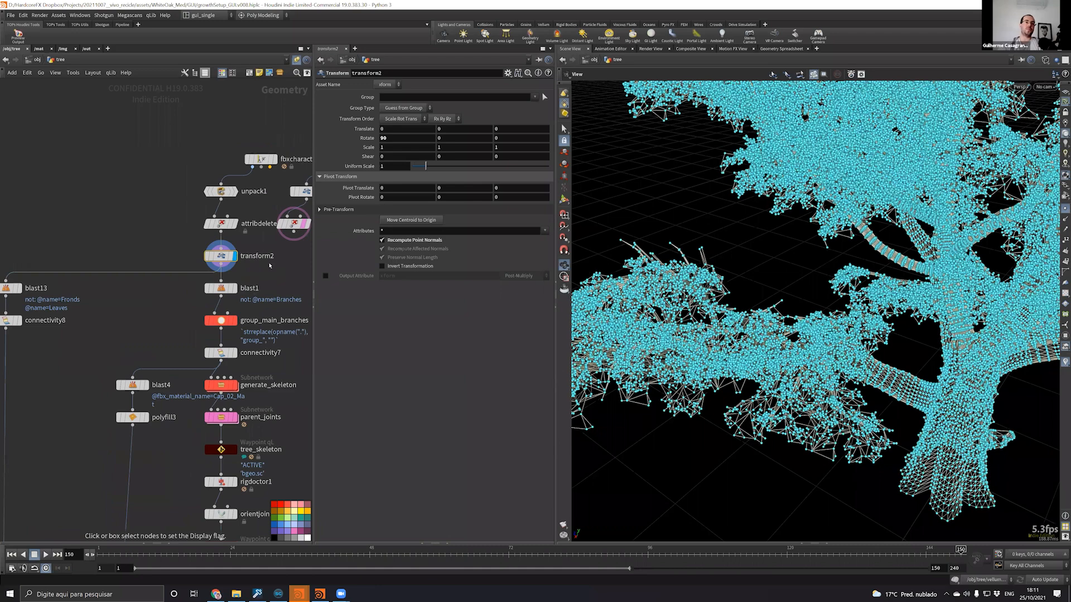
pyautogui.click(310, 222)
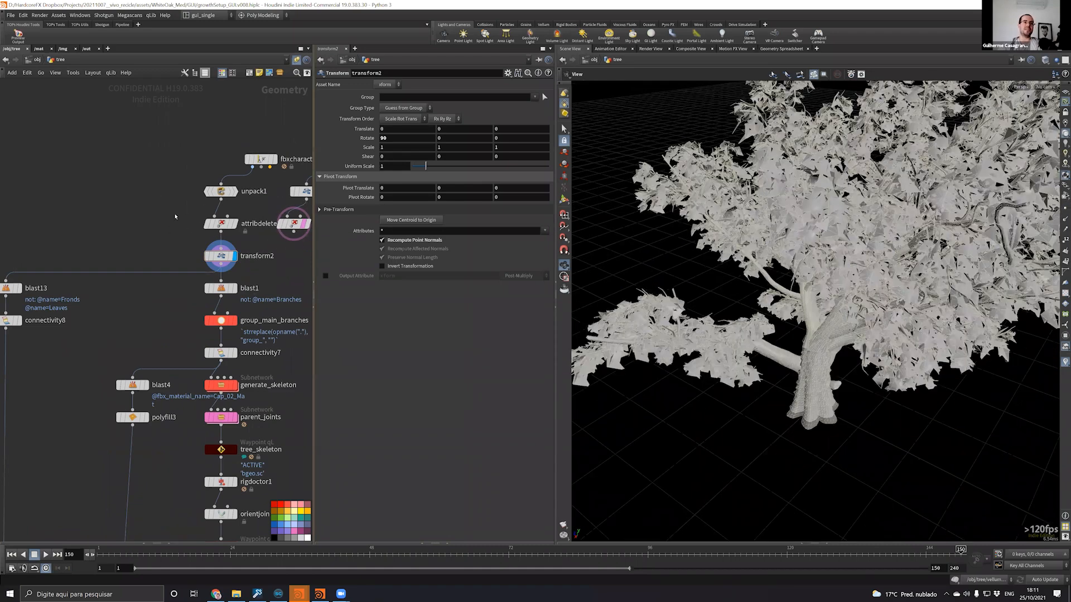
# Select fbxcharacterimport3 to show its import settings, and check transform2's node information
pyautogui.moveTo(199, 213); pyautogui.dragTo(120, 281, button='middle')
pyautogui.click(171, 225)
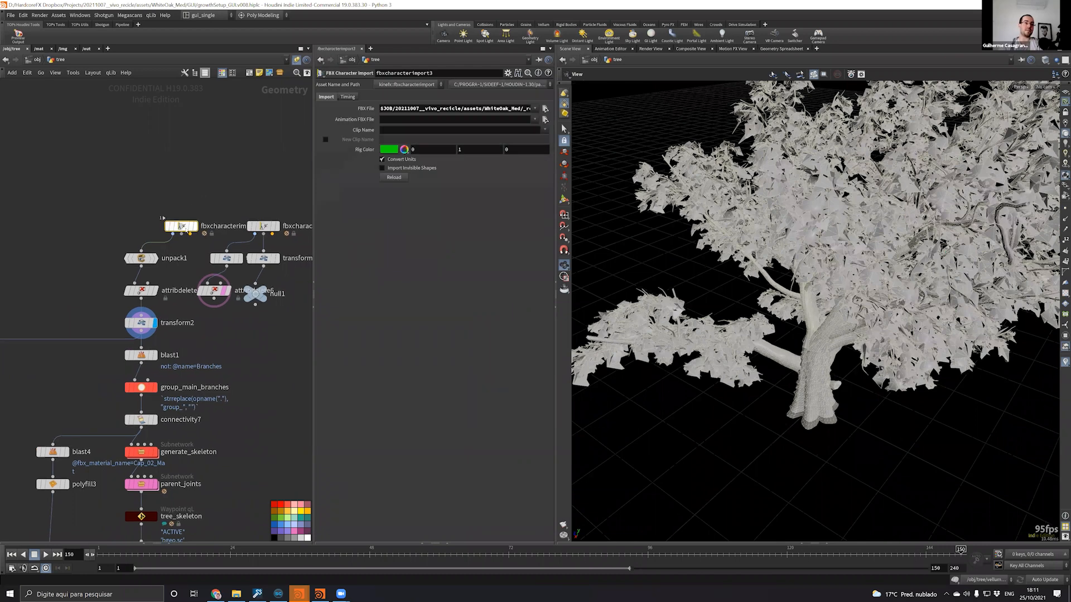
pyautogui.scroll(3, 170, 329)
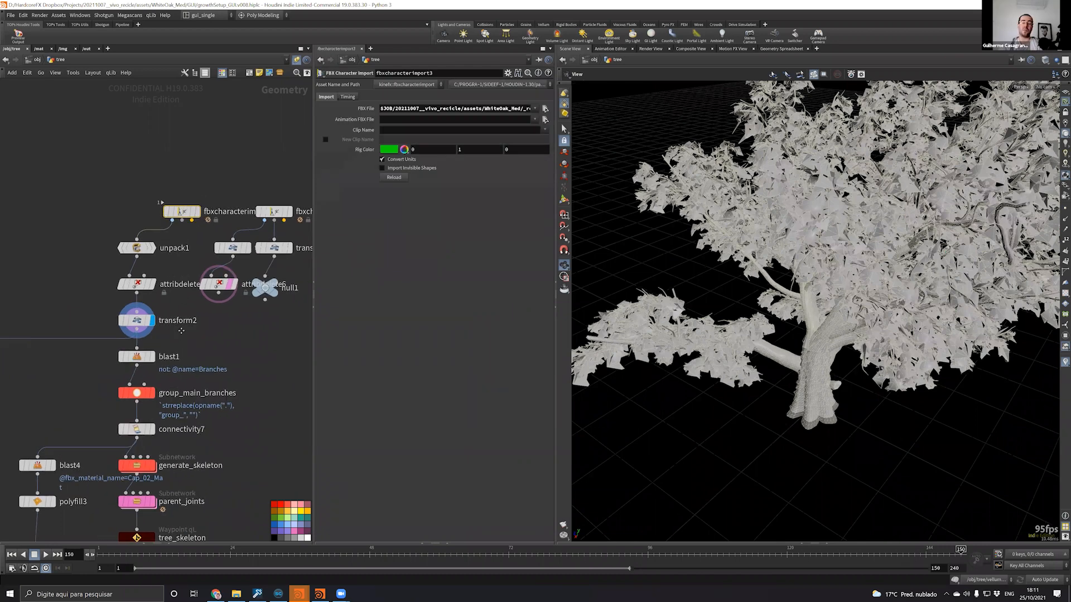
pyautogui.middleClick(167, 311)
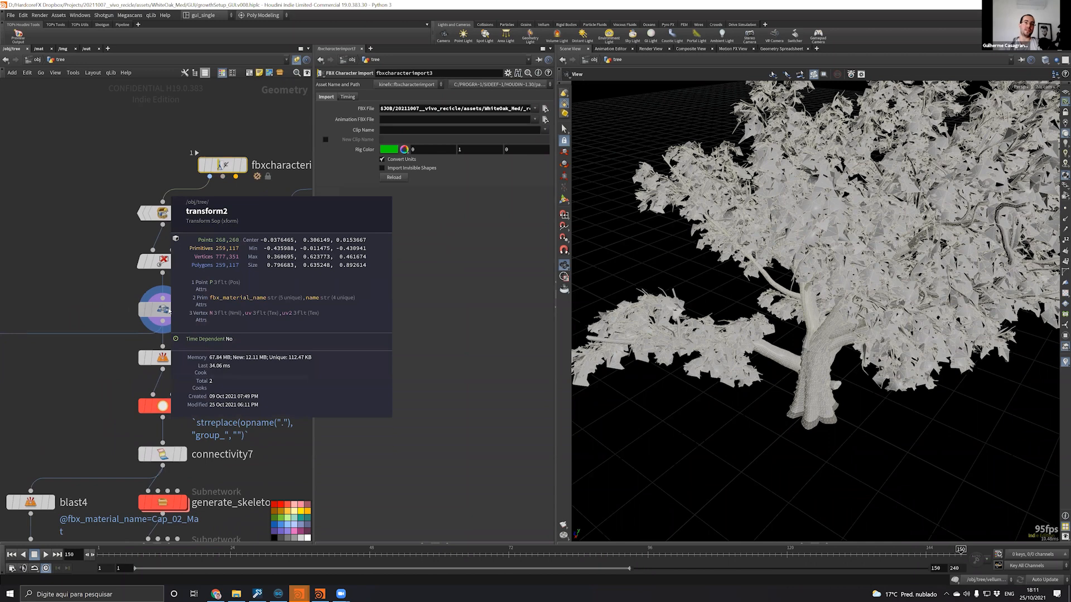
# Display generate_skeleton's output with attribdelete6's tree mesh kept as a template overlay
pyautogui.moveTo(77, 291); pyautogui.dragTo(129, 195, button='middle')
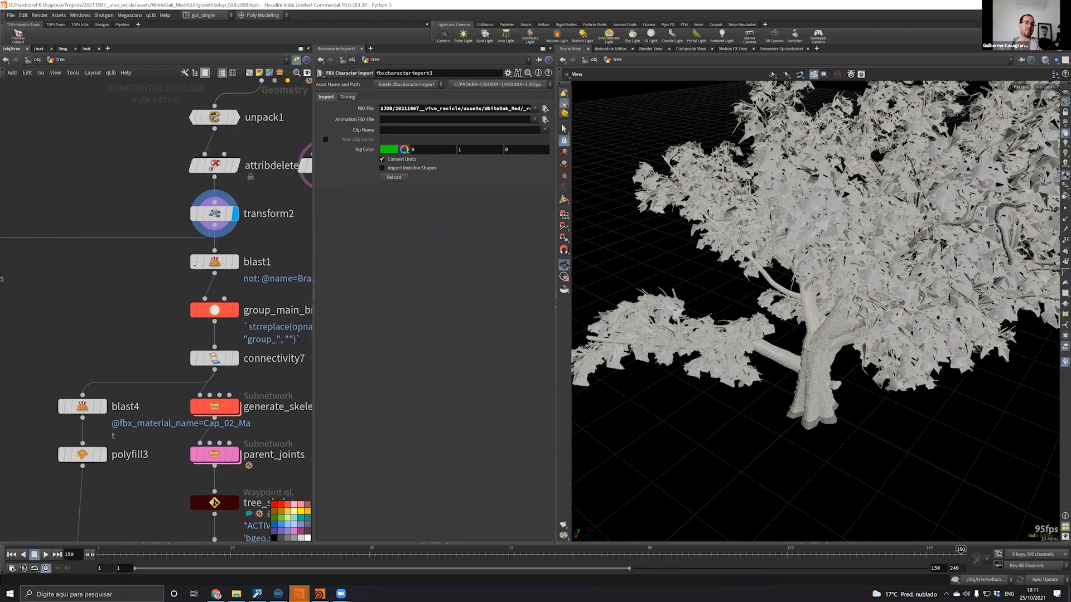
pyautogui.moveTo(251, 268); pyautogui.dragTo(249, 259, button='middle')
pyautogui.moveTo(76, 326); pyautogui.dragTo(215, 271, button='middle')
pyautogui.scroll(-1, 216, 271)
pyautogui.moveTo(132, 258); pyautogui.dragTo(29, 239, button='middle')
pyautogui.moveTo(255, 250); pyautogui.dragTo(248, 250, button='middle')
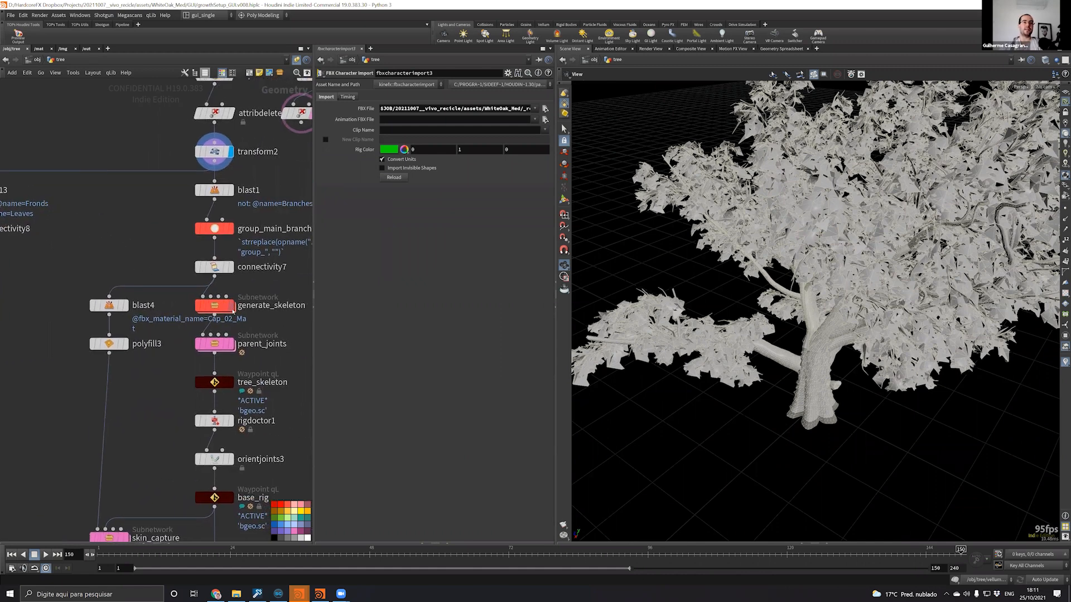
pyautogui.moveTo(233, 311)
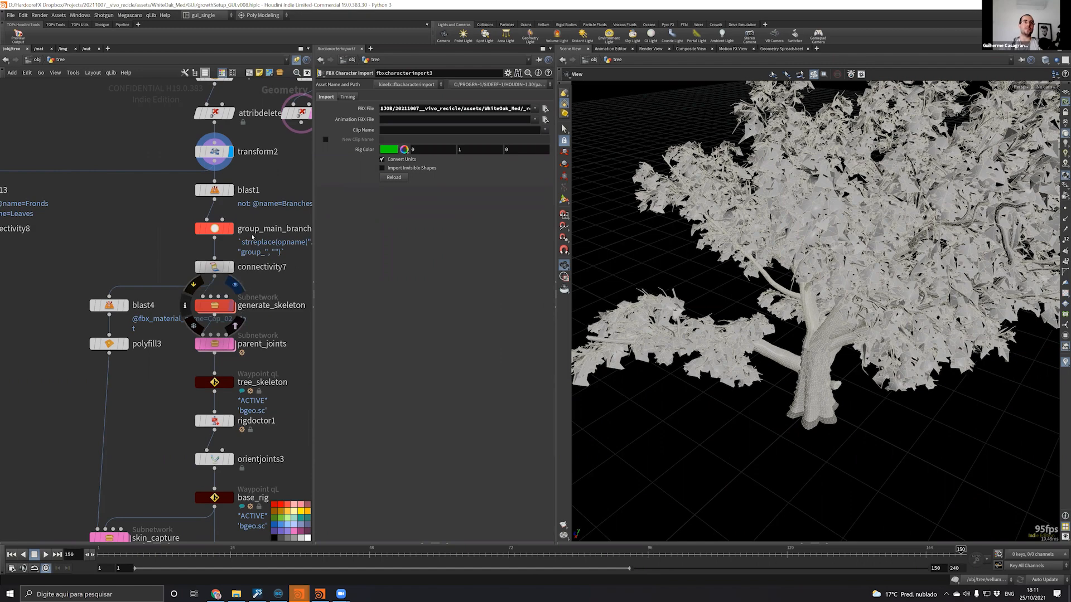
pyautogui.click(230, 305)
pyautogui.click(214, 306)
pyautogui.moveTo(258, 210); pyautogui.dragTo(183, 290, button='middle')
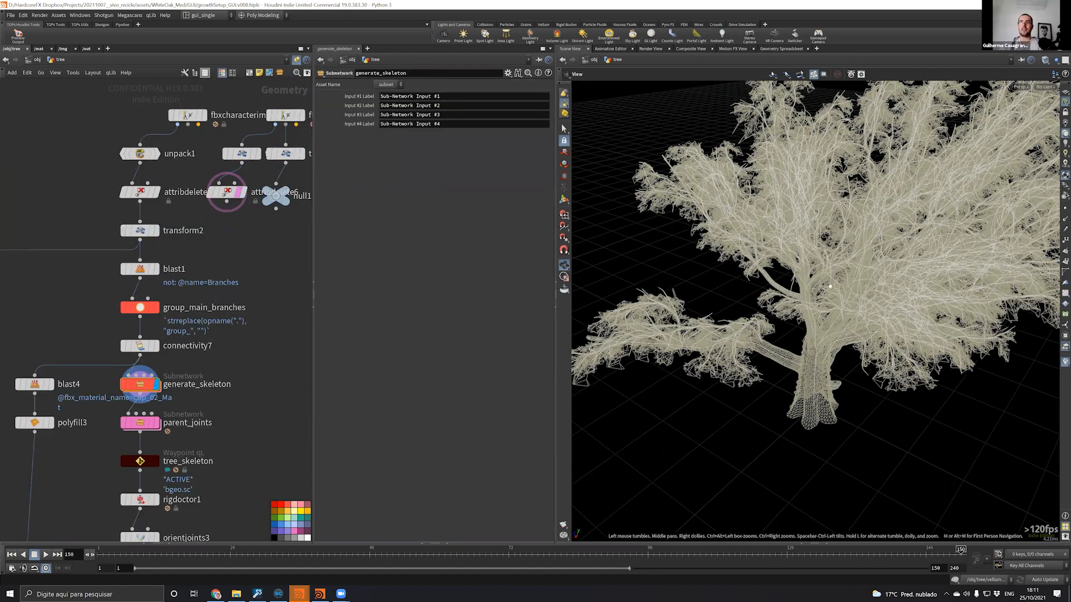
# Examine up close how generate_skeleton's curves follow the tree mesh along the side branches
pyautogui.scroll(1, 731, 329)
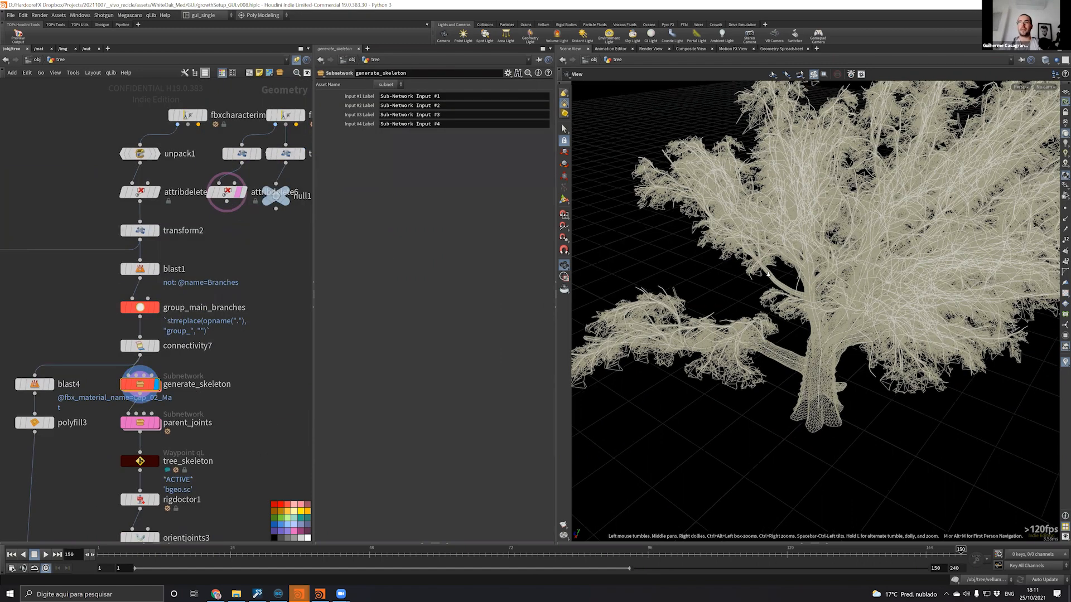
pyautogui.scroll(2, 658, 440)
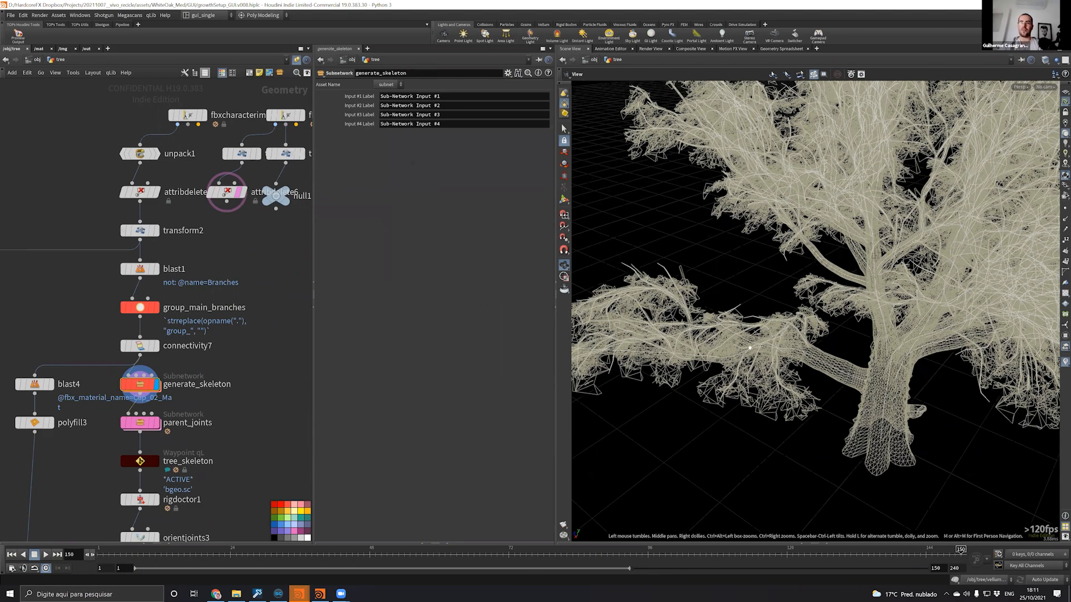
pyautogui.scroll(3, 697, 304)
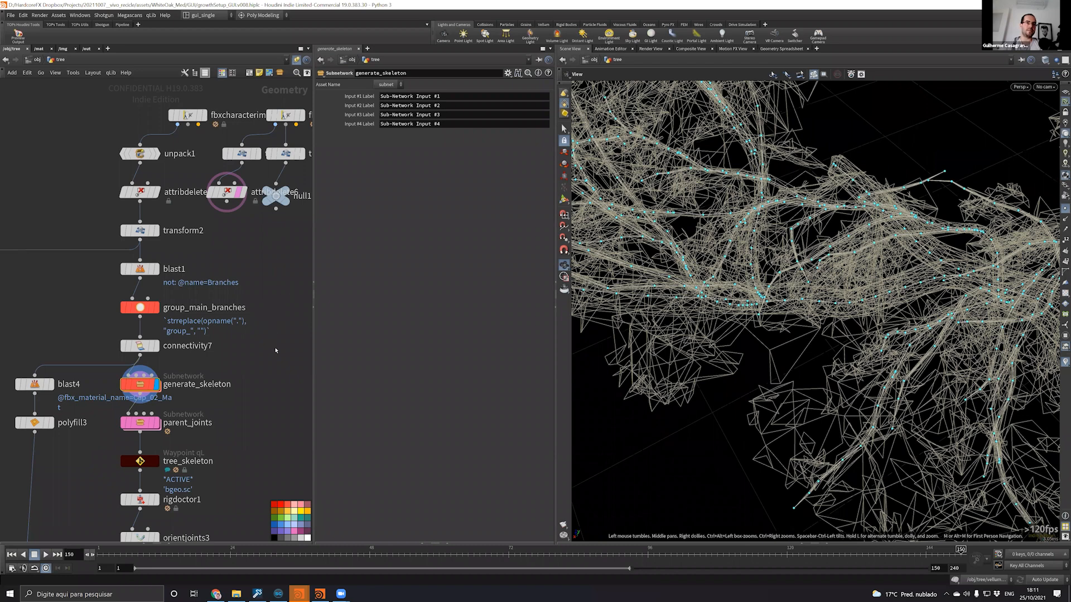
# Remove attribdelete6's template overlay, then display and template transform3's tree mesh and view its crown and trunk
pyautogui.moveTo(276, 351); pyautogui.dragTo(160, 467, button='middle')
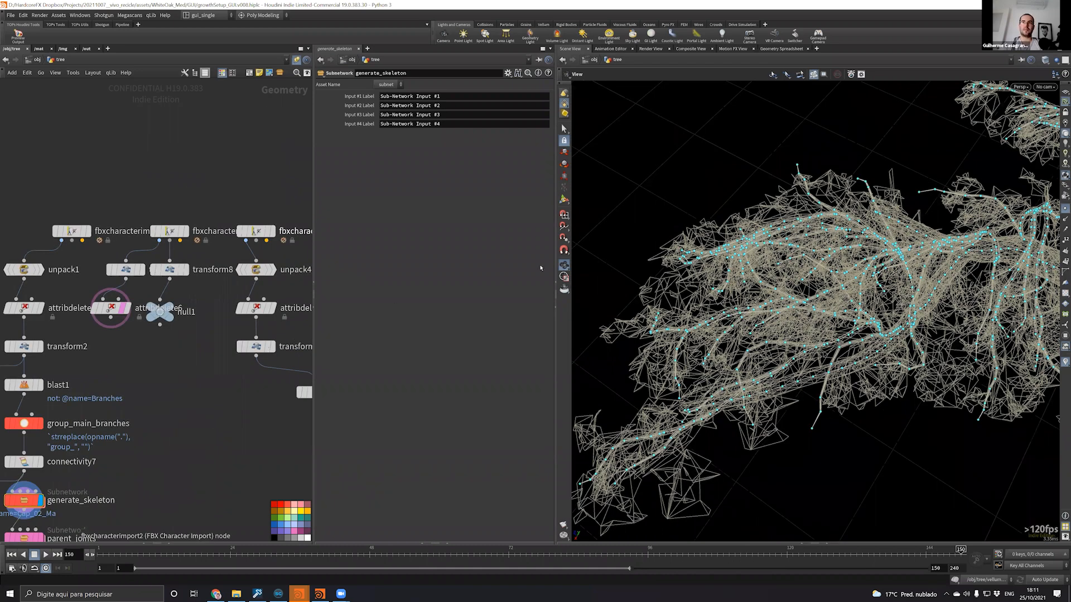
pyautogui.click(272, 308)
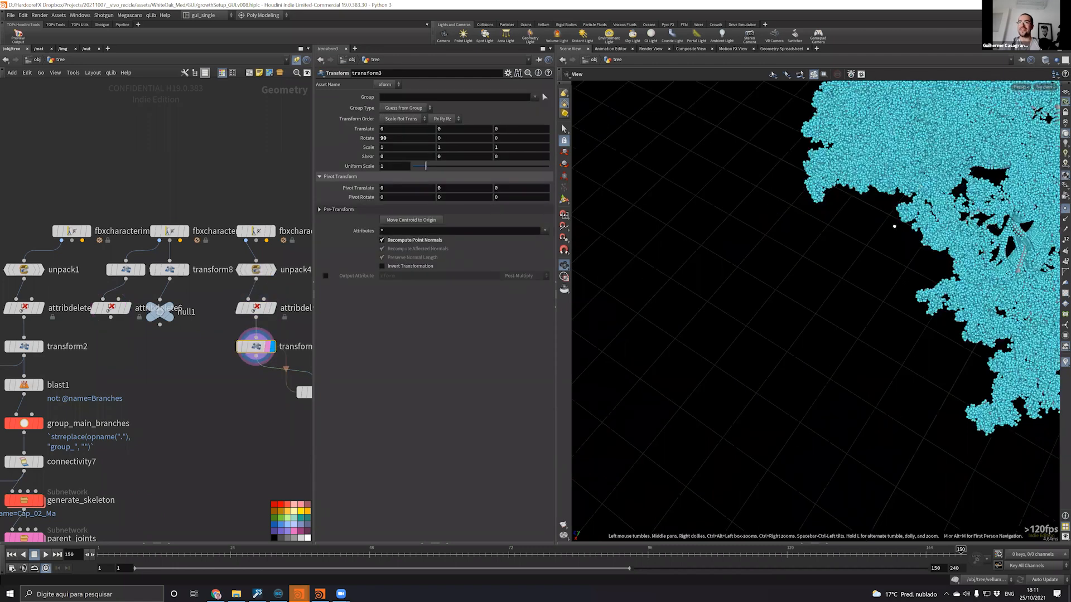
pyautogui.moveTo(886, 199); pyautogui.dragTo(879, 186)
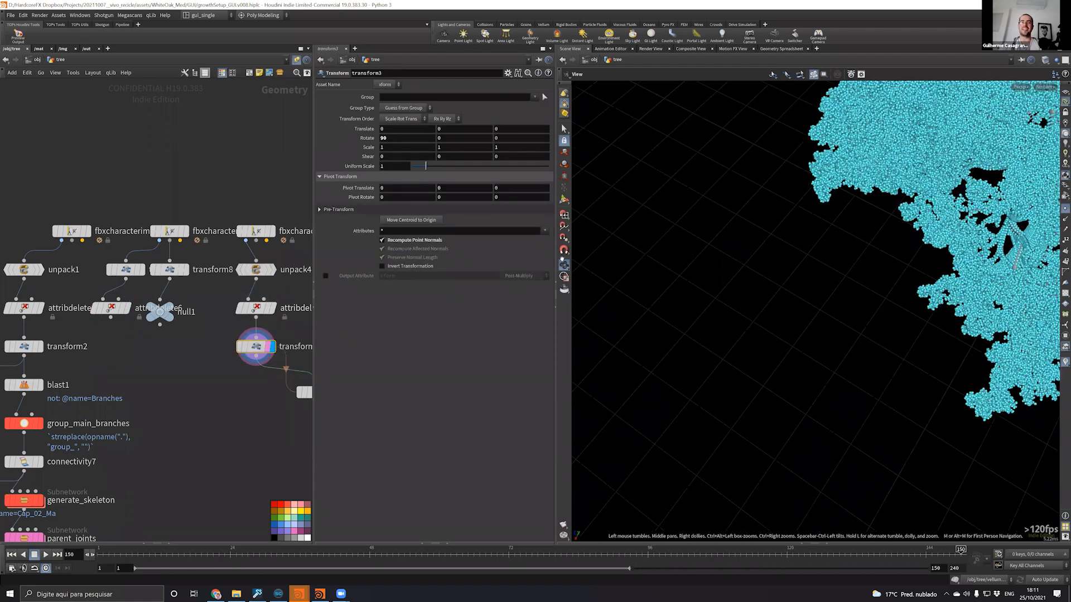
pyautogui.click(257, 347)
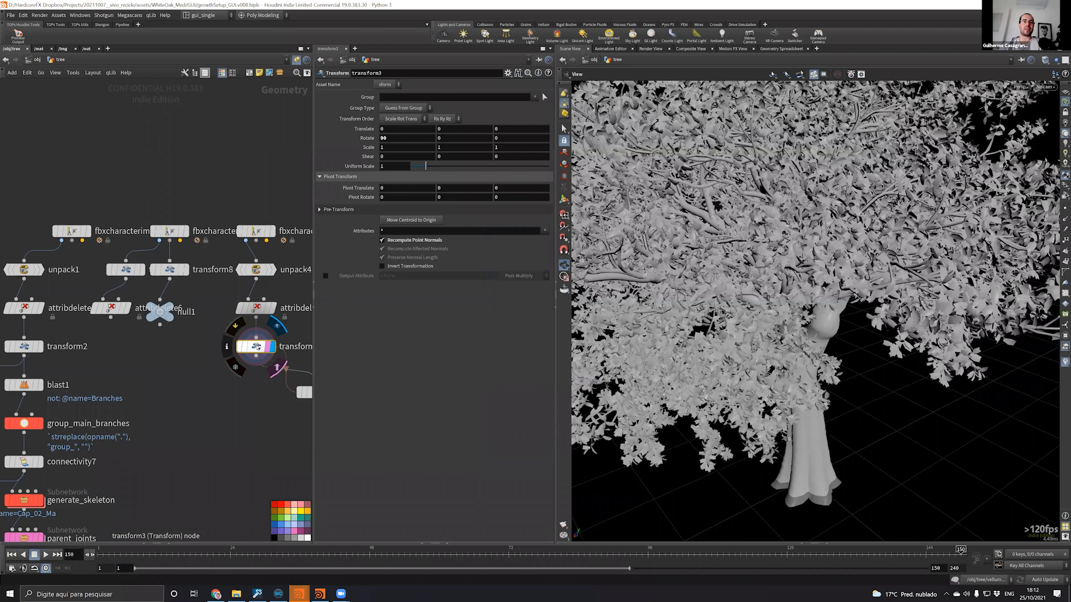
# Compare the polygon counts in the node information of transform3 and transform2
pyautogui.middleClick(256, 346)
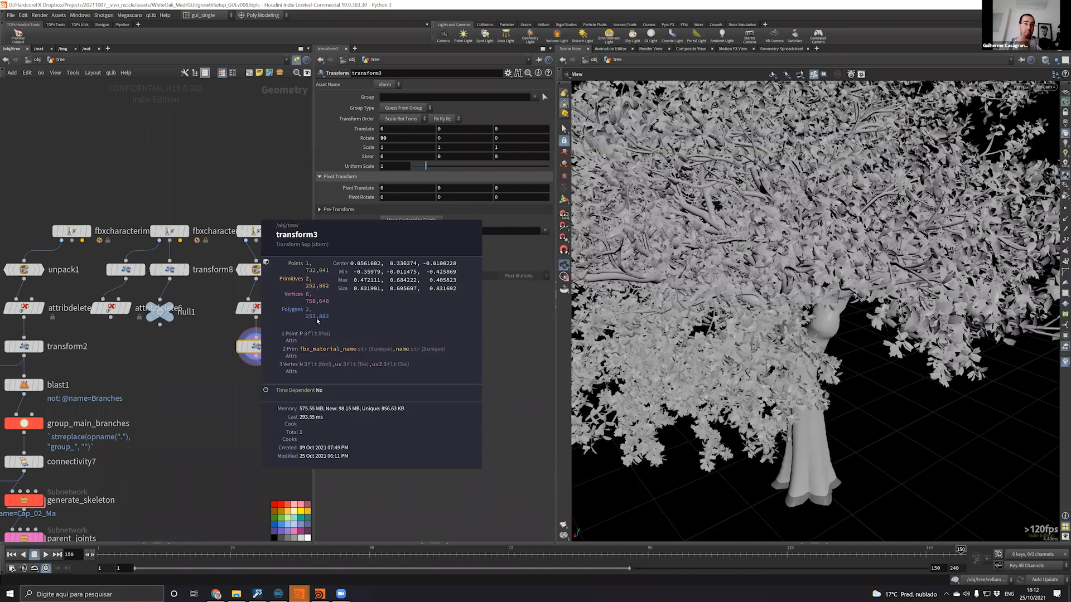
pyautogui.moveTo(112, 349); pyautogui.dragTo(150, 333, button='middle')
pyautogui.middleClick(64, 331)
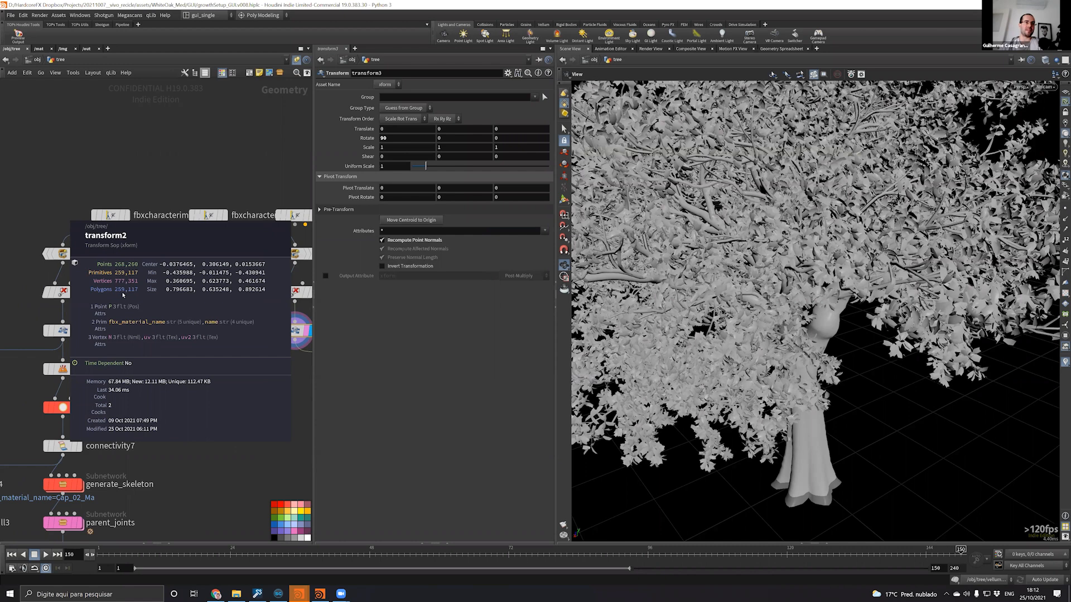
pyautogui.moveTo(256, 328); pyautogui.dragTo(127, 306, button='middle')
pyautogui.middleClick(170, 309)
# Display generate_skeleton's output with transform3's wireframe tree mesh as a template overlay
pyautogui.moveTo(90, 342); pyautogui.dragTo(199, 291, button='middle')
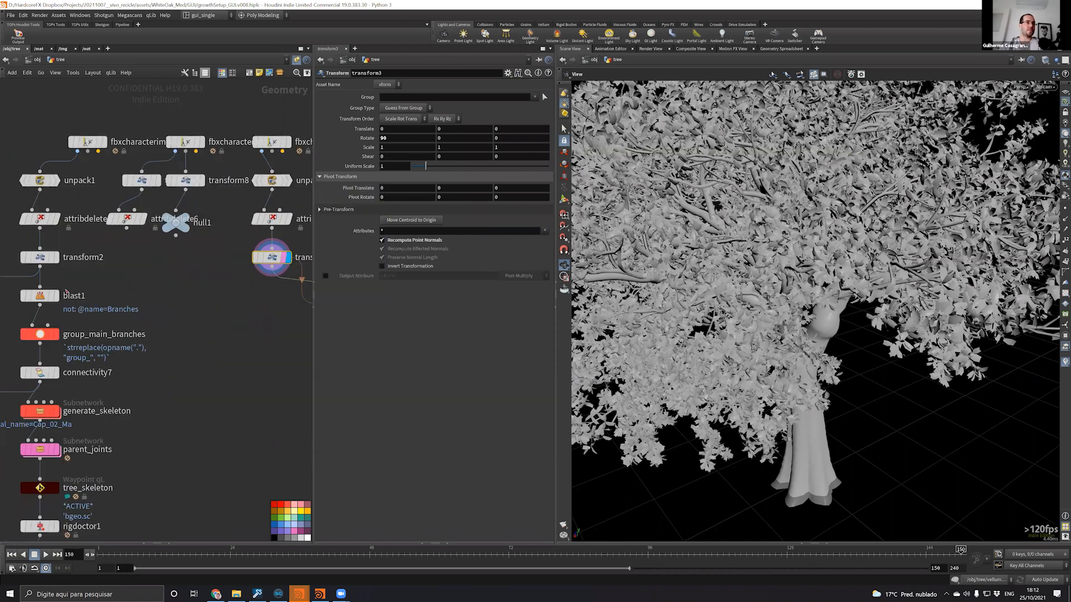
pyautogui.scroll(-2, 188, 301)
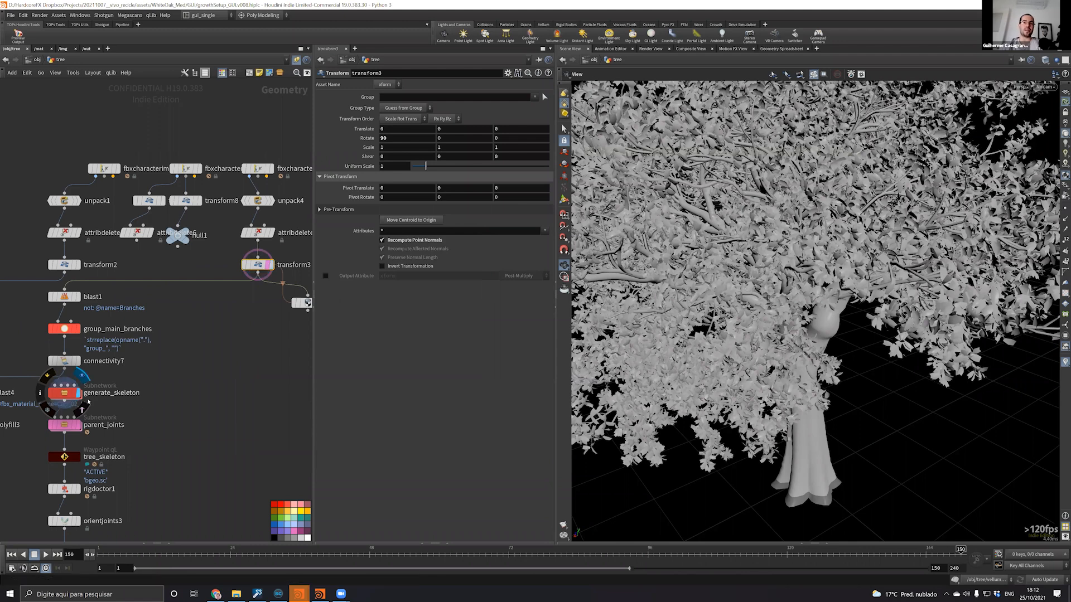
pyautogui.press('w')
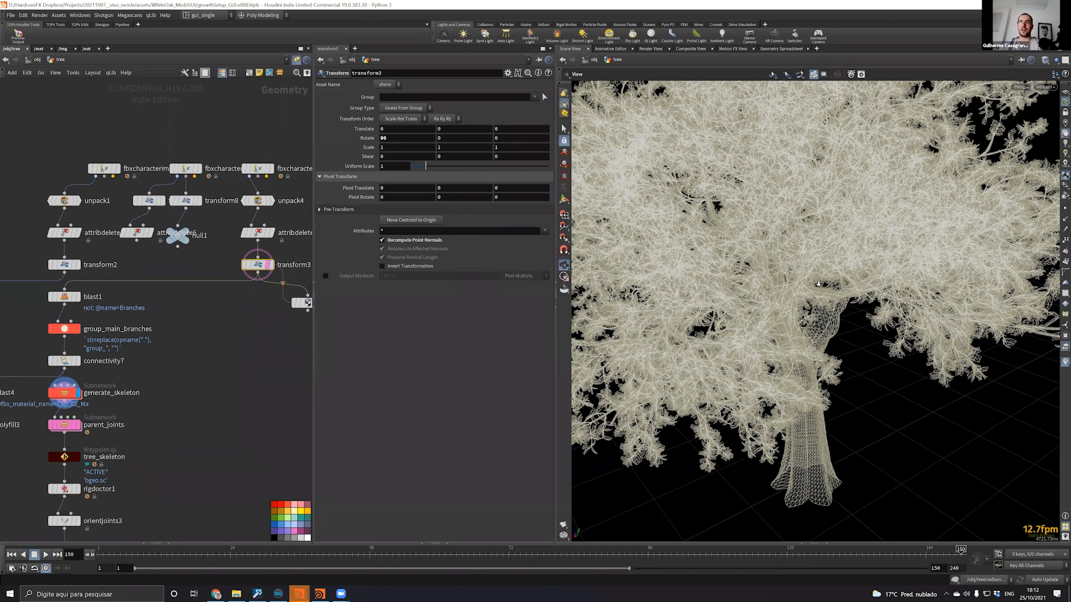
# Examine how generate_skeleton's curves fit transform3's mesh on the fine twigs, hanging branches and whole crown
pyautogui.moveTo(1051, 216); pyautogui.dragTo(1065, 211)
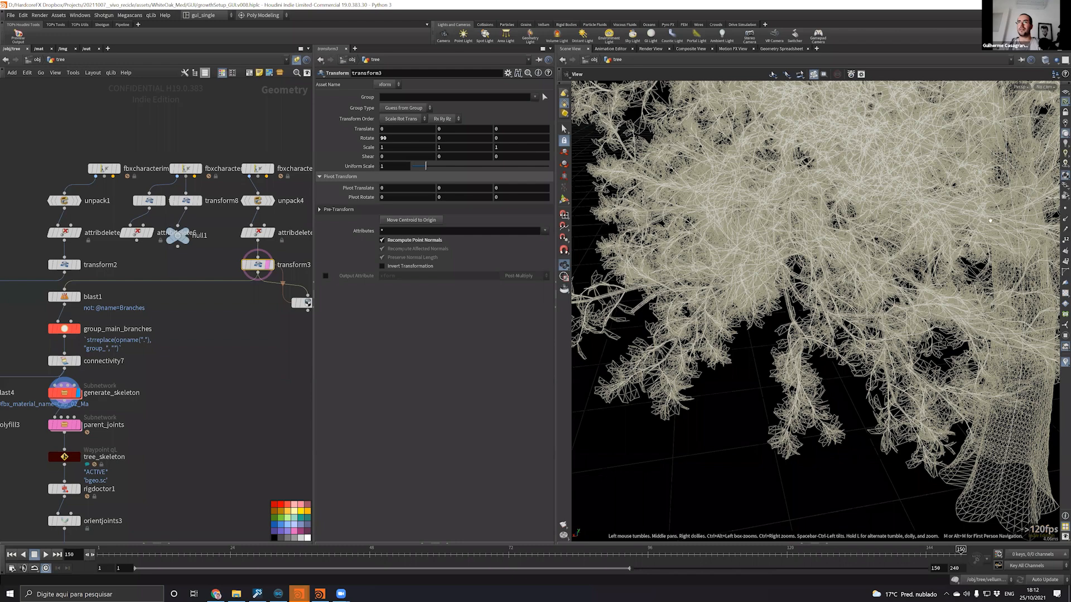
pyautogui.moveTo(822, 280); pyautogui.dragTo(809, 303)
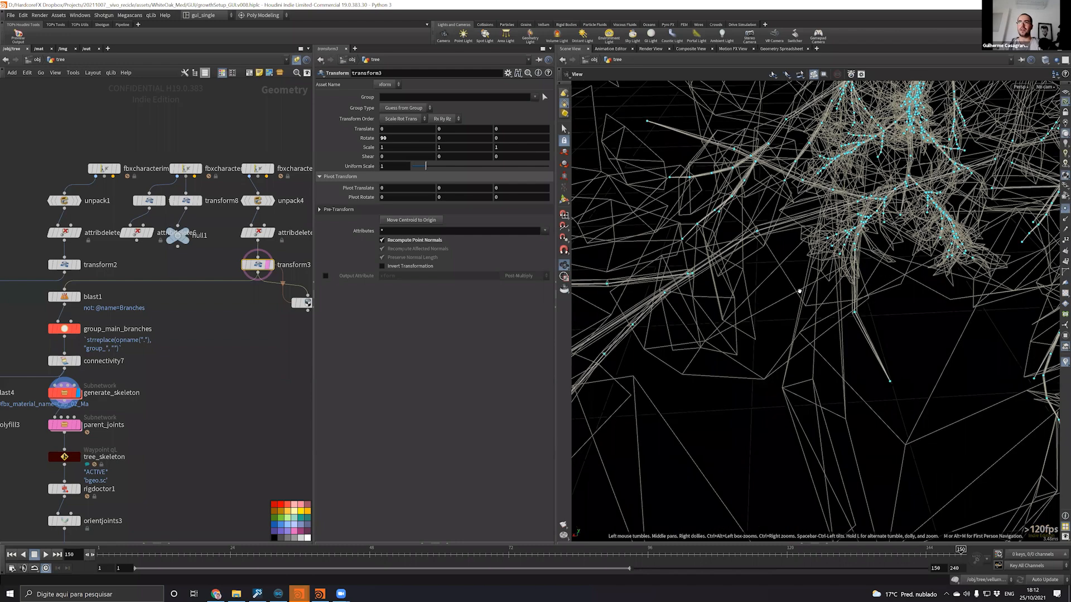
pyautogui.moveTo(799, 292); pyautogui.dragTo(775, 335)
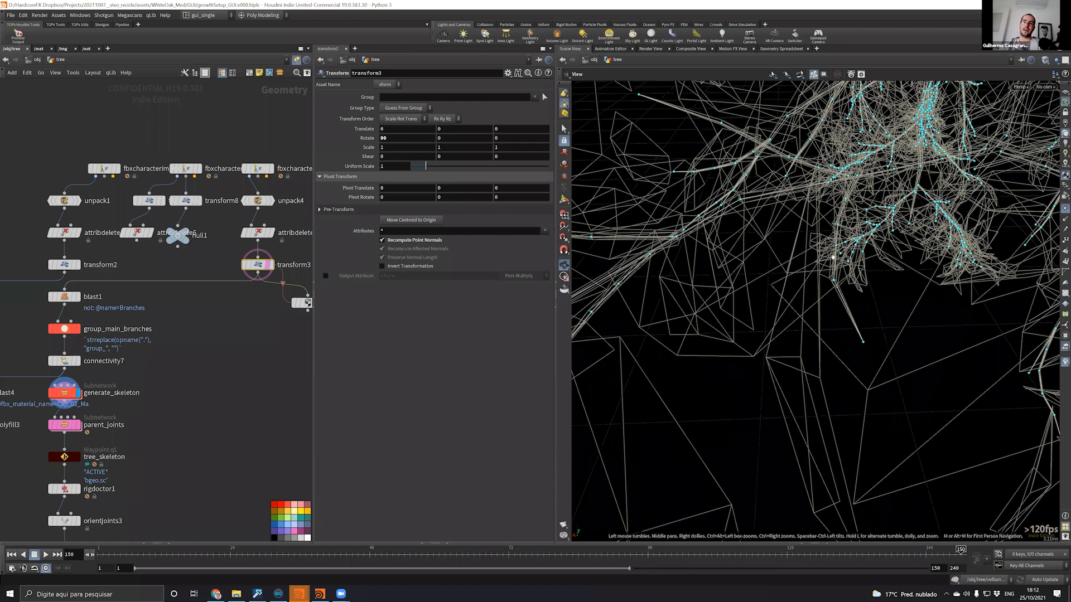
pyautogui.scroll(-3, 832, 257)
pyautogui.scroll(-2, 833, 258)
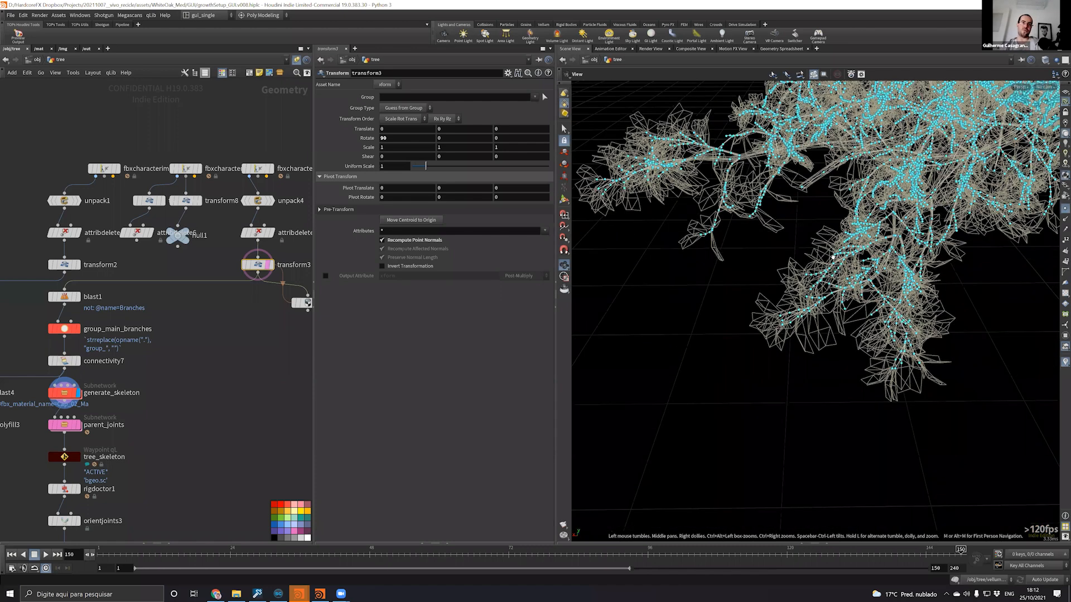
pyautogui.scroll(3, 833, 257)
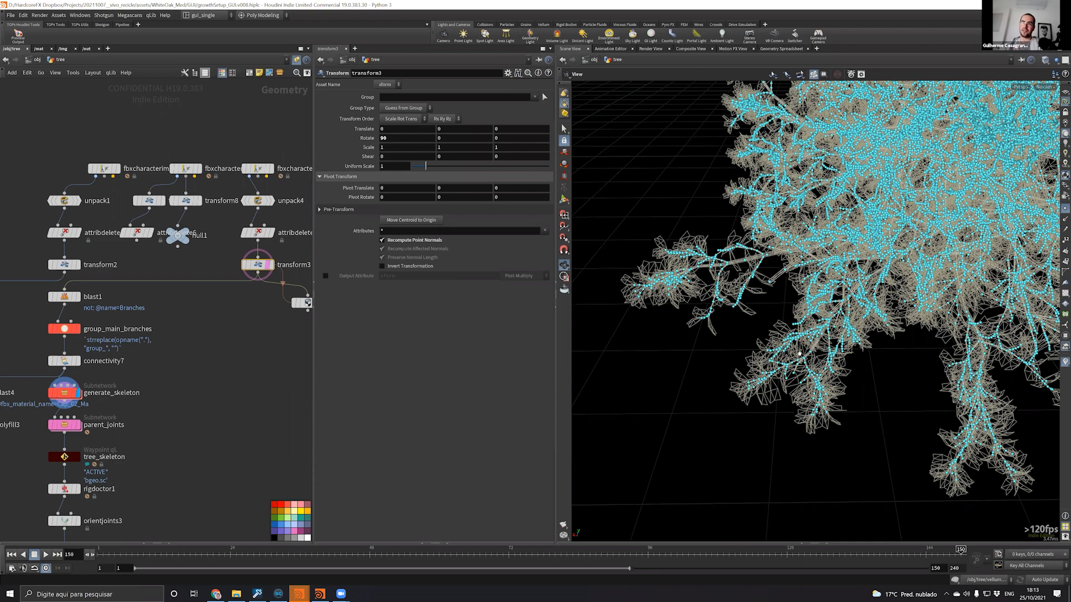
pyautogui.moveTo(969, 253); pyautogui.dragTo(894, 261, button='right')
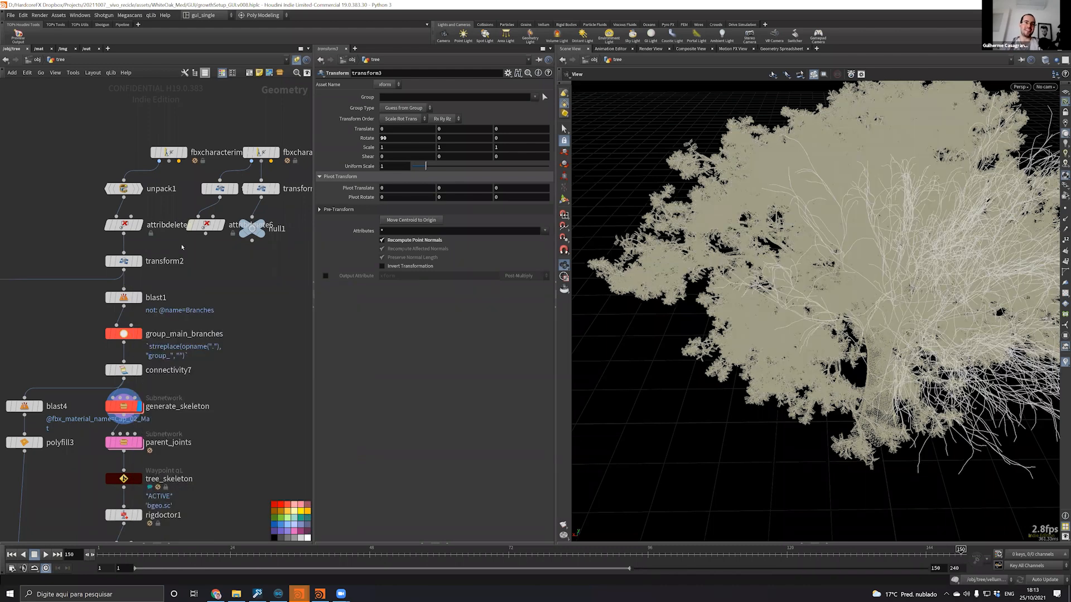
# Turn off transform3's template overlay, examine the generated curves around the trunk and detached branch bases, and select generate_skeleton
pyautogui.scroll(3, 144, 352)
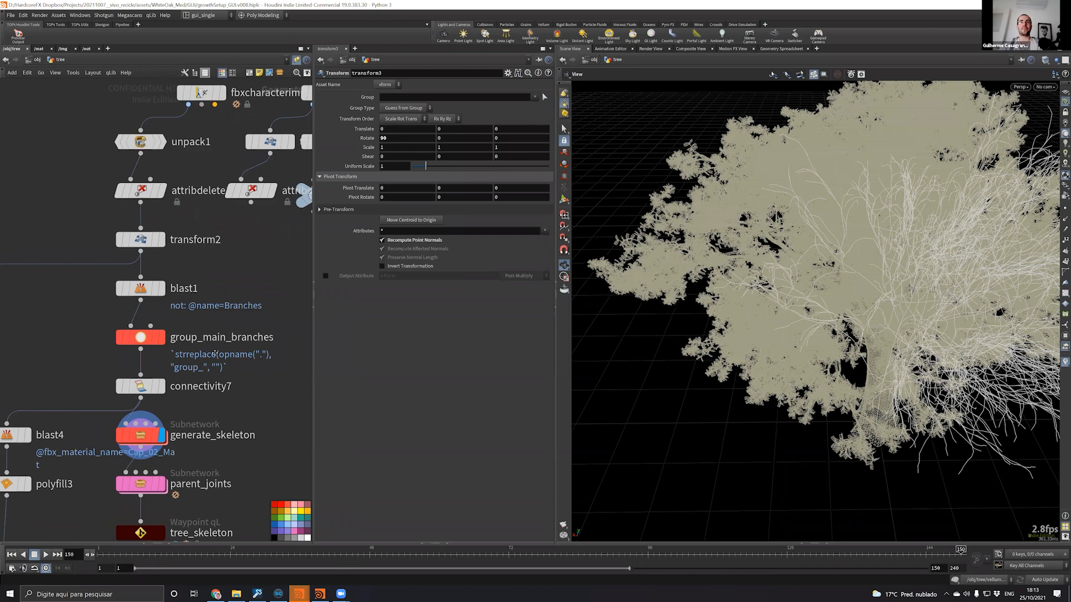
pyautogui.scroll(-3, 240, 354)
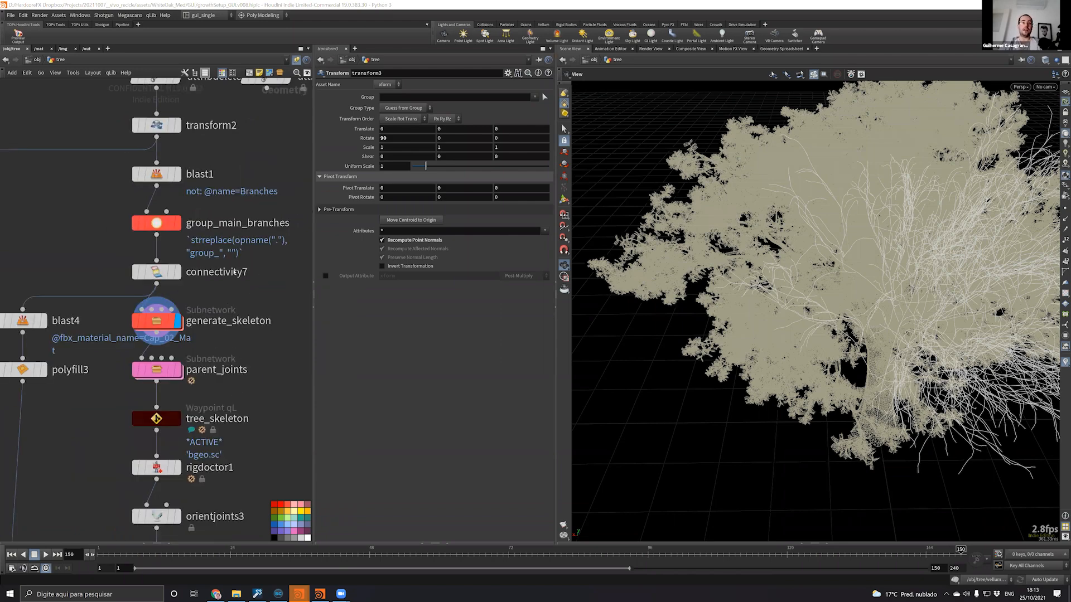
pyautogui.scroll(-2, 178, 250)
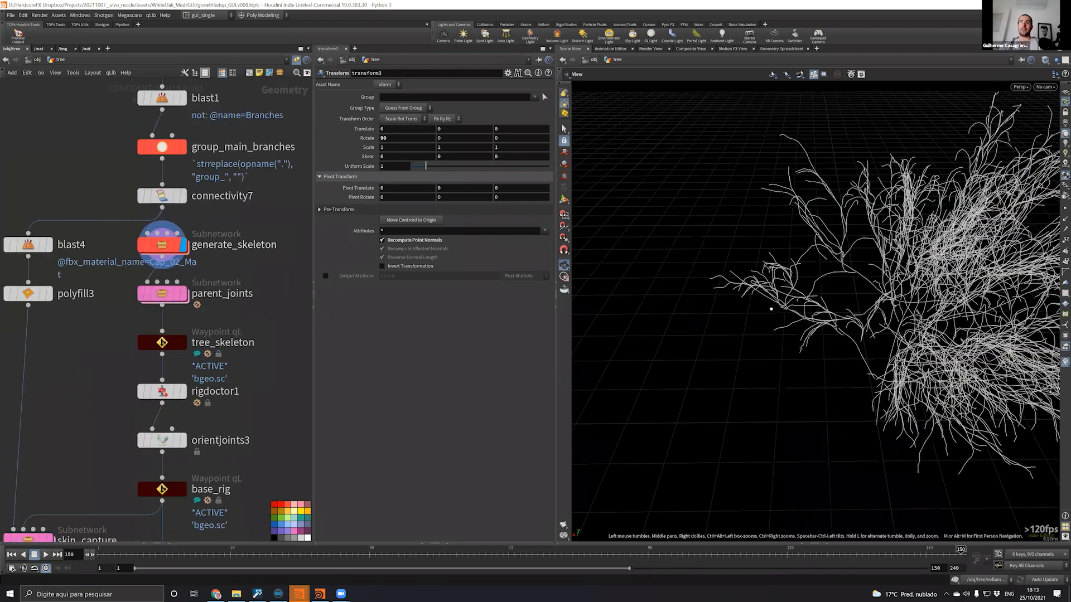
pyautogui.moveTo(770, 284); pyautogui.dragTo(781, 301)
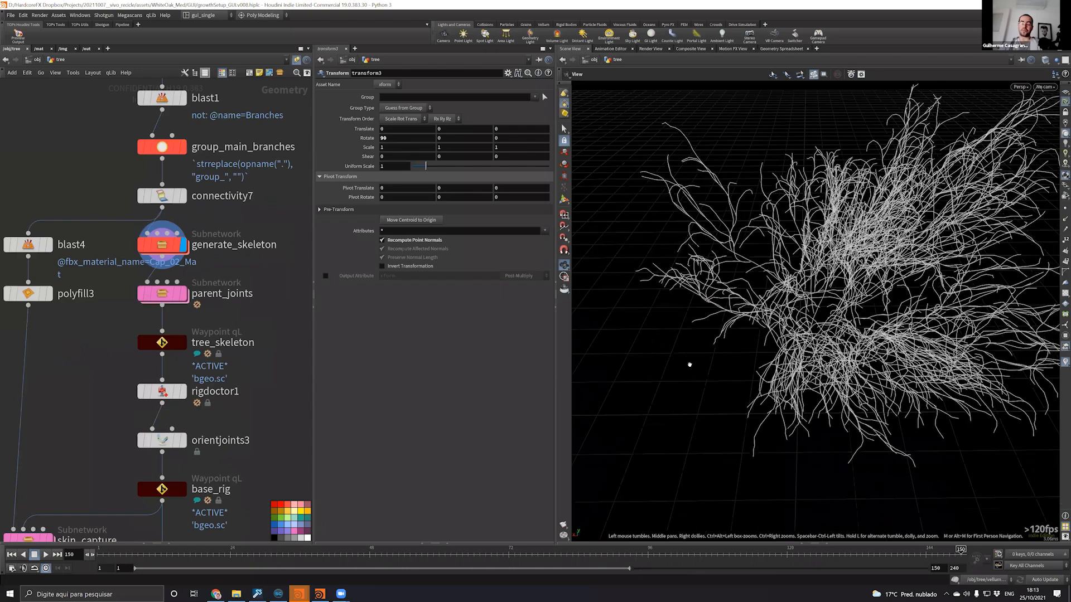
pyautogui.scroll(5, 685, 360)
pyautogui.scroll(2, 685, 360)
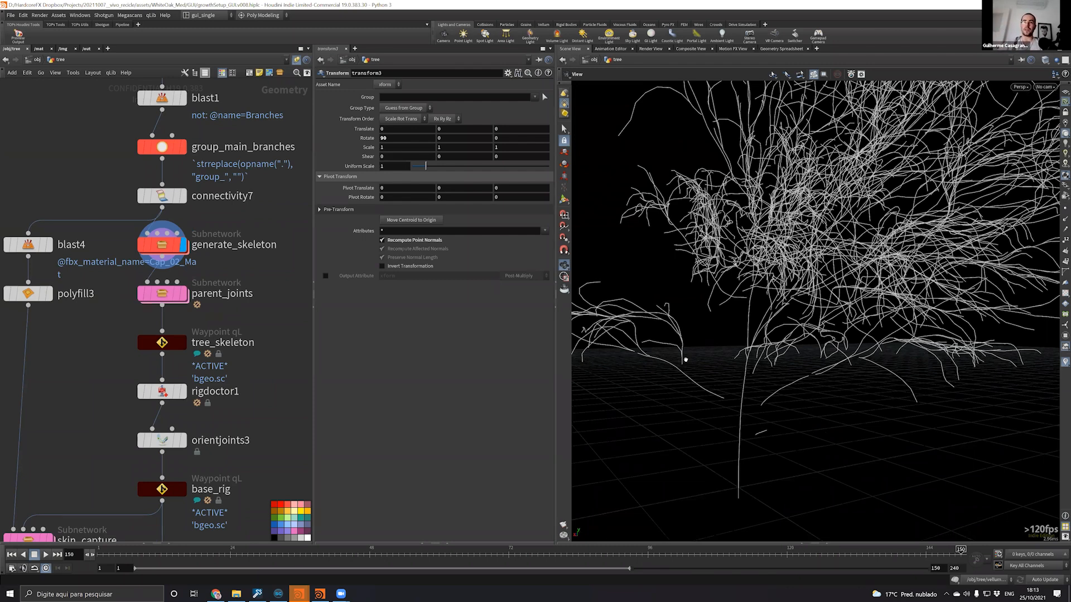
pyautogui.click(167, 246)
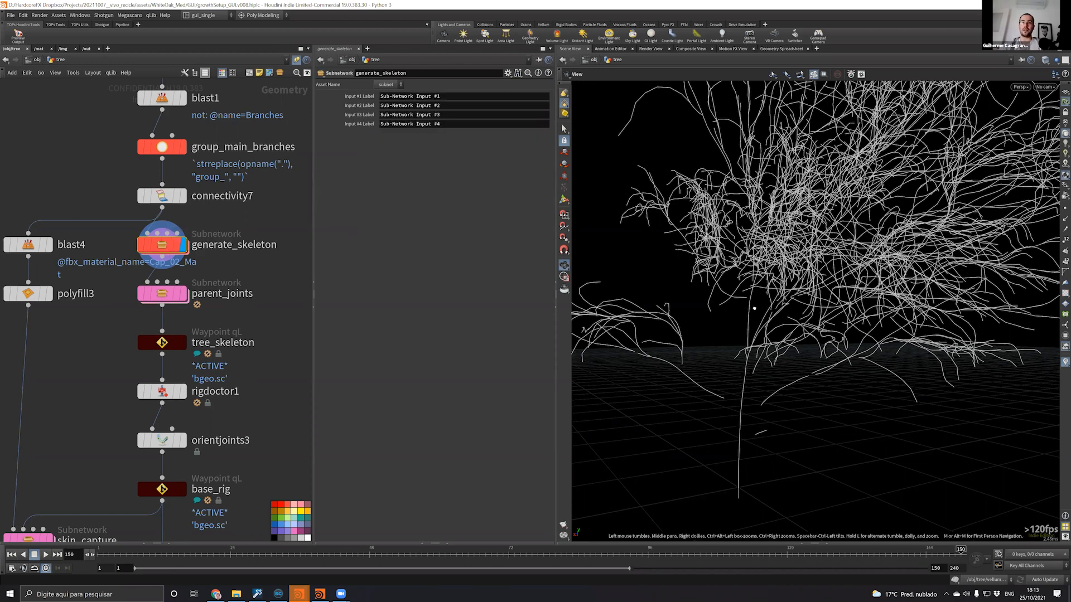
# Display parent_joints' connected curves and inspect the node's detail attributes, including todo, in the geometry spreadsheet
pyautogui.moveTo(791, 316); pyautogui.dragTo(813, 354, button='right')
pyautogui.moveTo(755, 393); pyautogui.dragTo(688, 359)
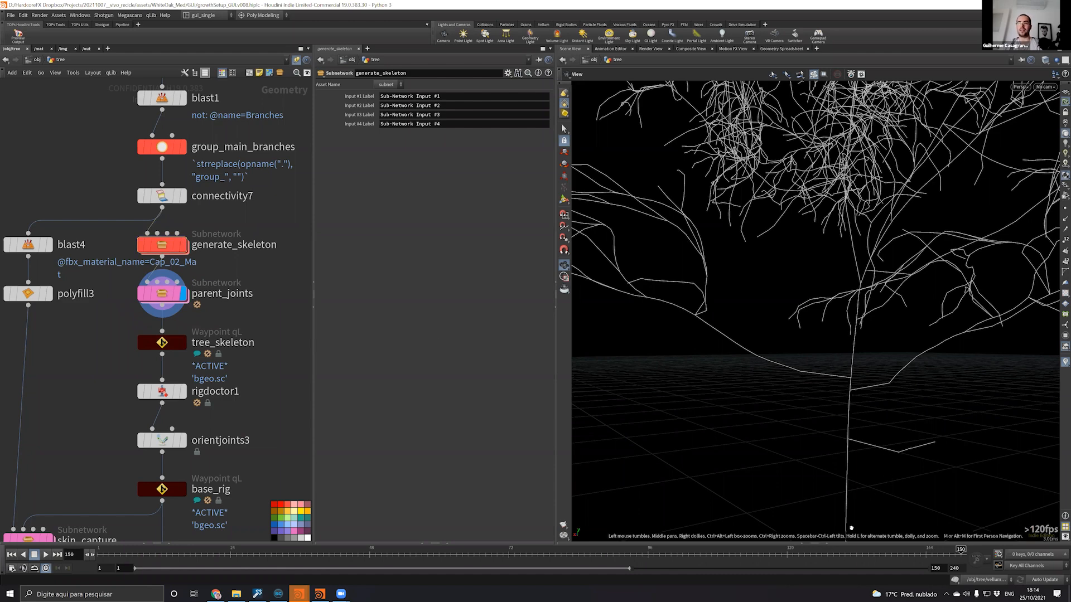
pyautogui.click(827, 543)
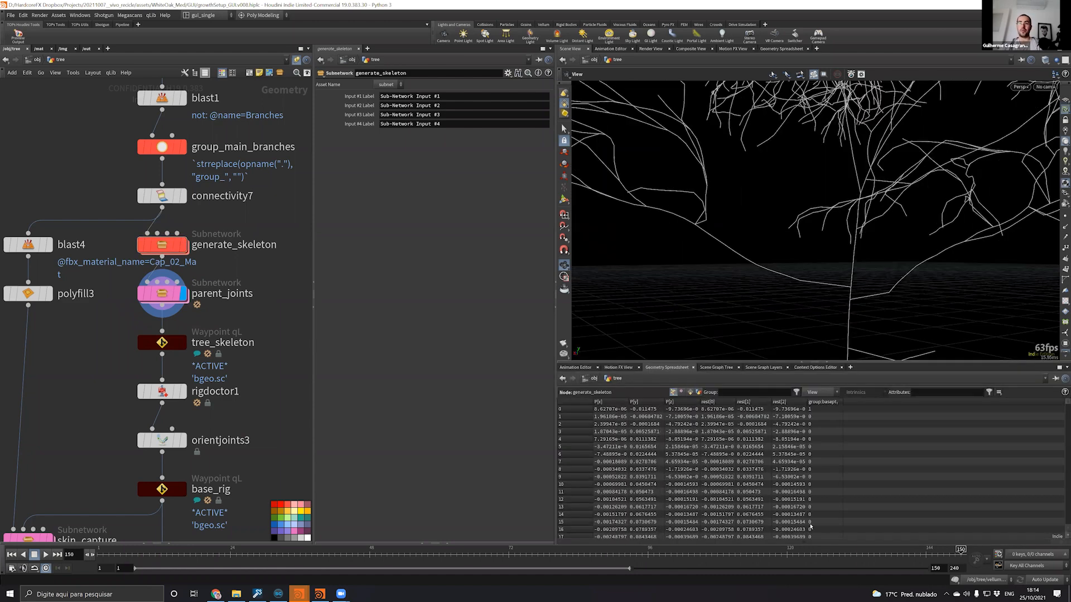
pyautogui.click(699, 392)
pyautogui.moveTo(719, 363); pyautogui.dragTo(721, 355)
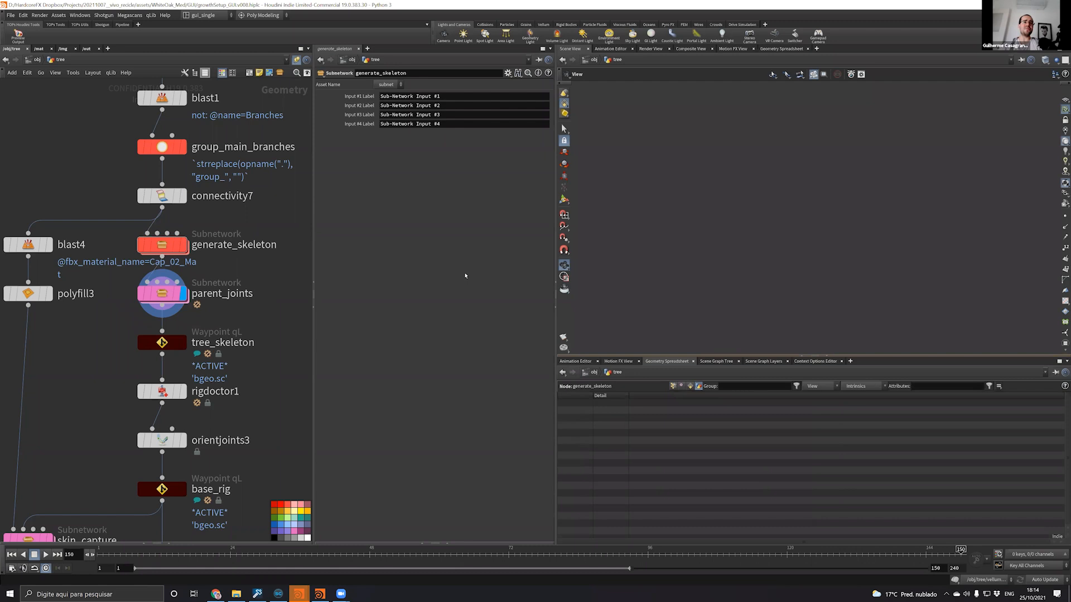
pyautogui.click(161, 304)
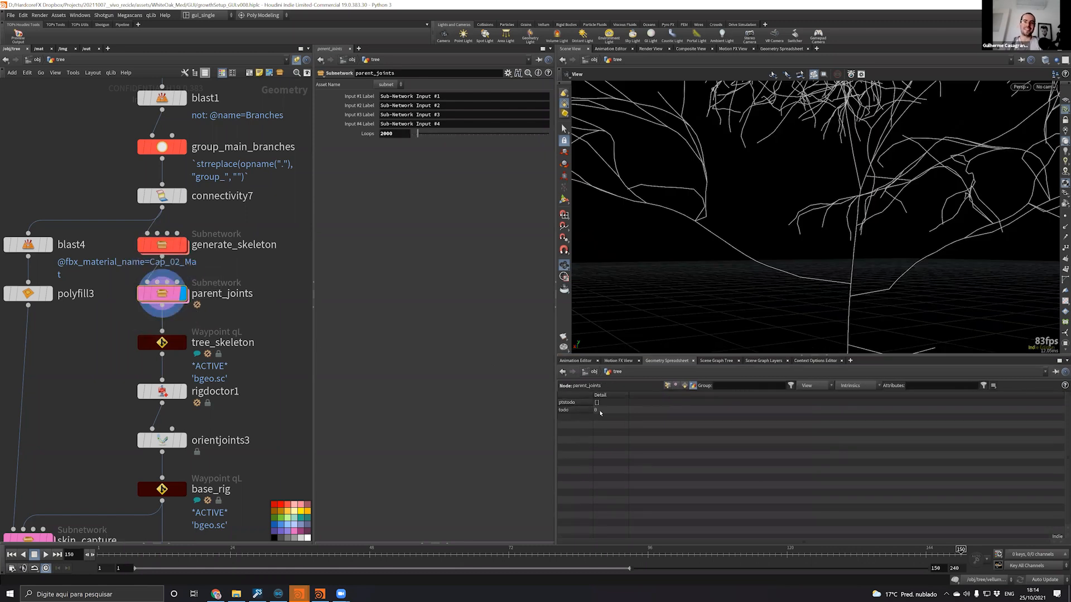
pyautogui.click(599, 414)
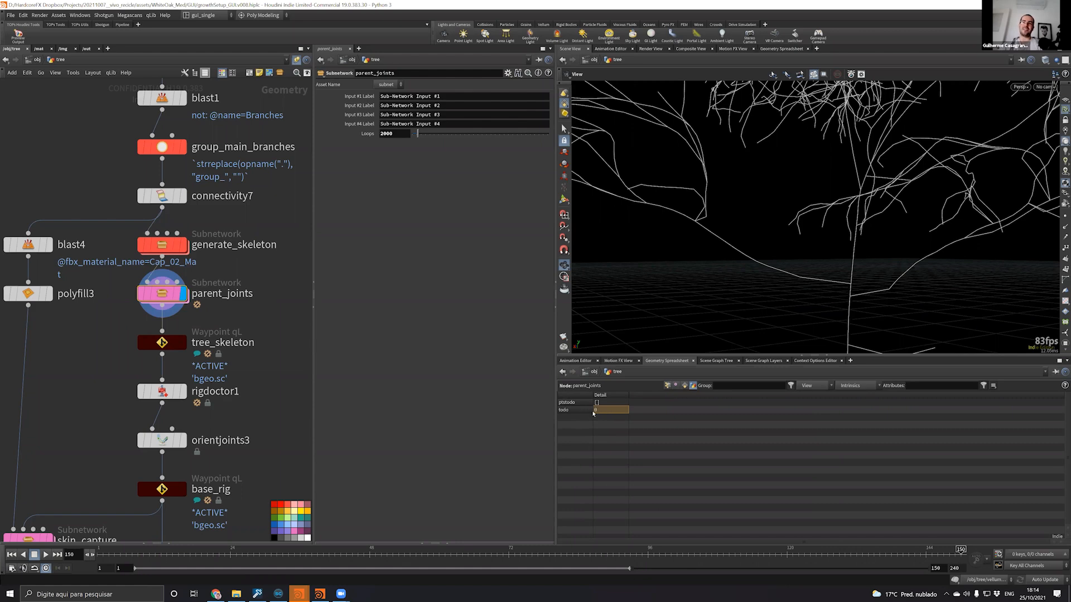
# Display the cached tree_skeleton waypoint, view its curves around the trunk and crown, and select the node
pyautogui.moveTo(768, 213); pyautogui.dragTo(798, 239)
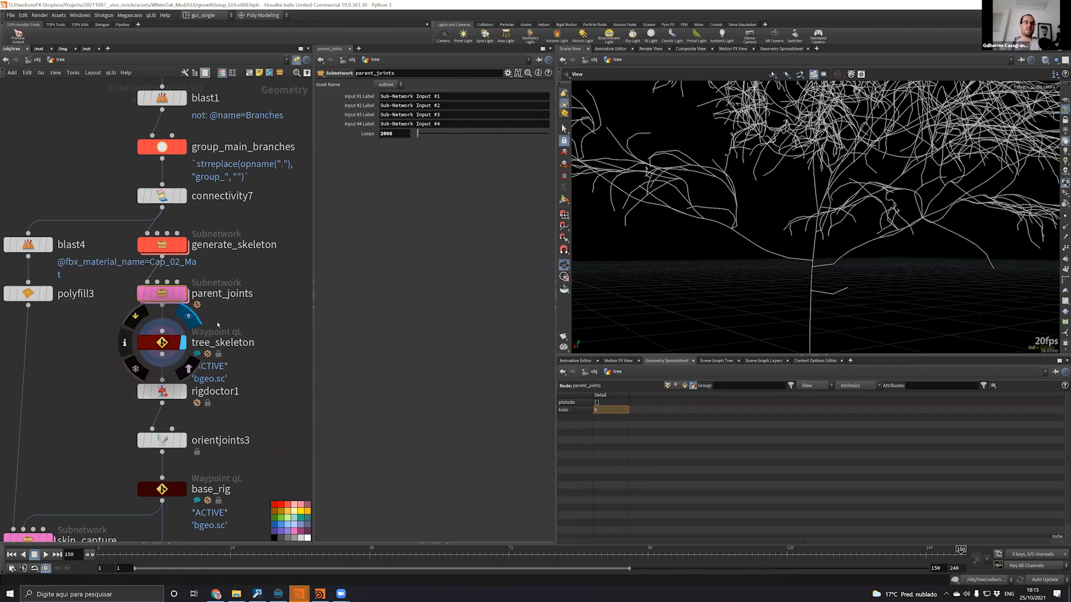
pyautogui.click(182, 342)
pyautogui.moveTo(836, 169); pyautogui.dragTo(833, 164, button='middle')
pyautogui.moveTo(833, 260); pyautogui.dragTo(825, 180)
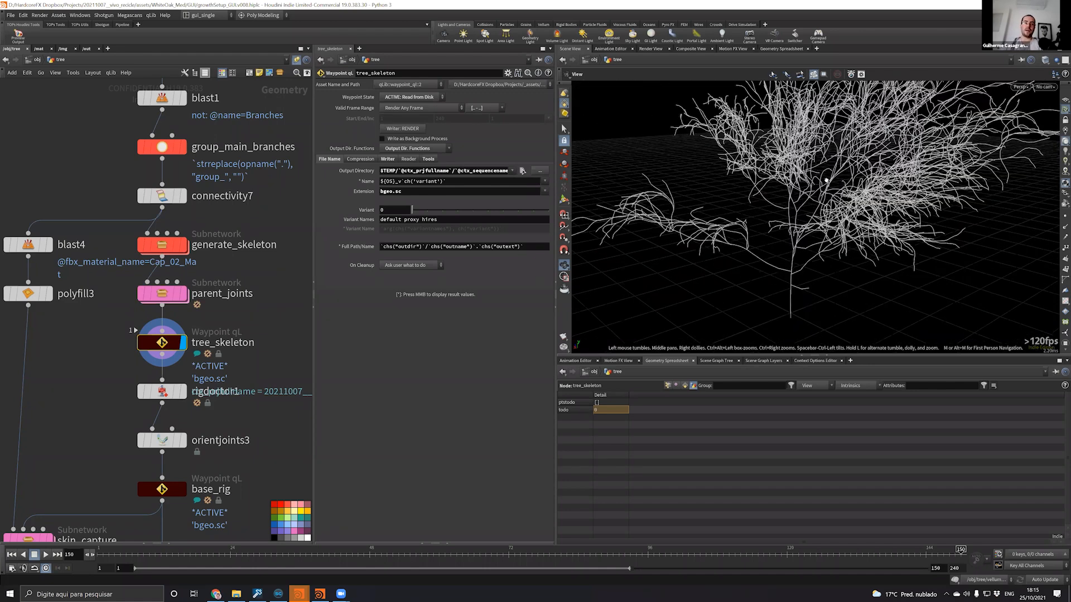
pyautogui.middleClick(168, 344)
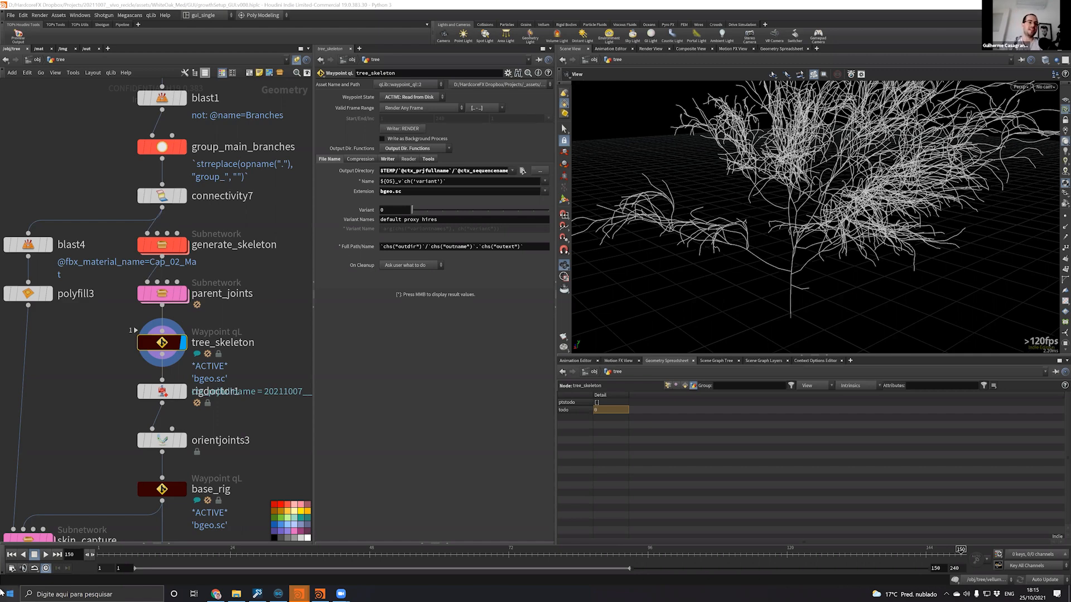
pyautogui.press('super')
pyautogui.press('Escape')
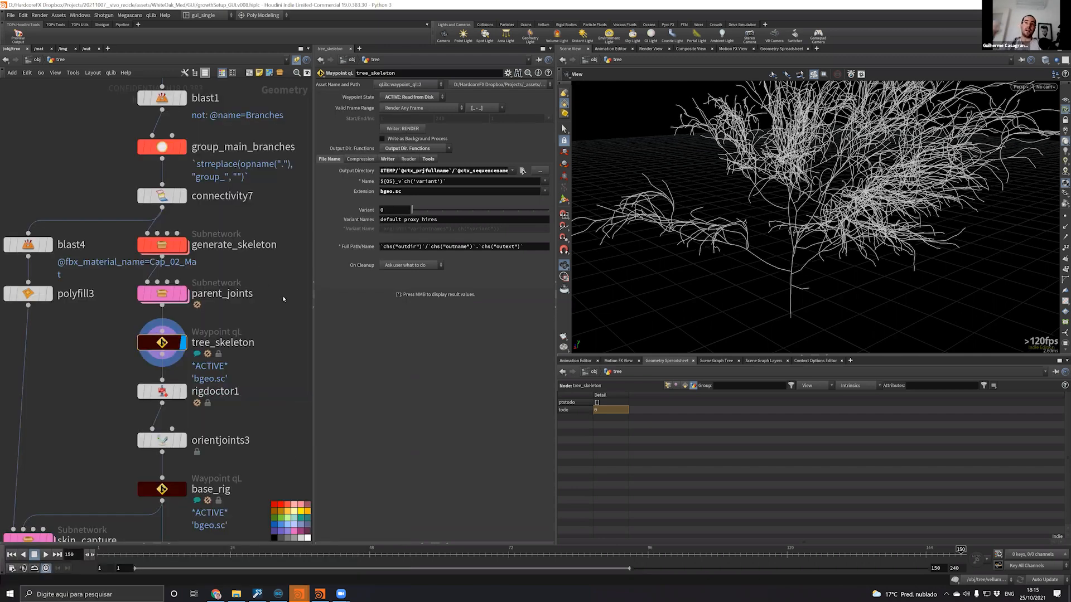
# Display rigdoctor1 and then base_rig, opening the parameters of each node
pyautogui.moveTo(257, 285); pyautogui.dragTo(245, 233, button='middle')
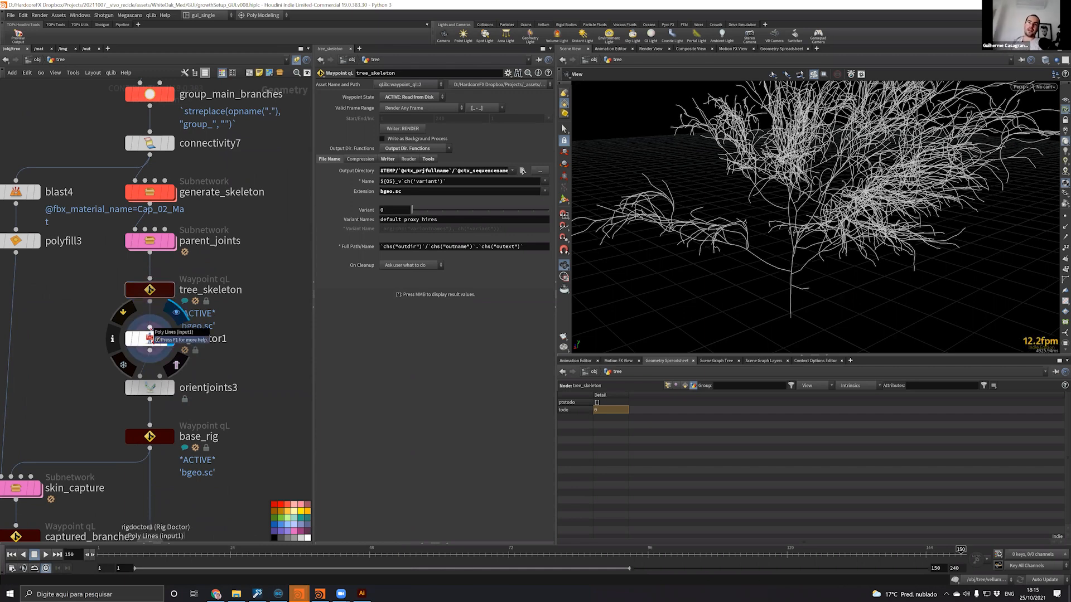
pyautogui.click(150, 337)
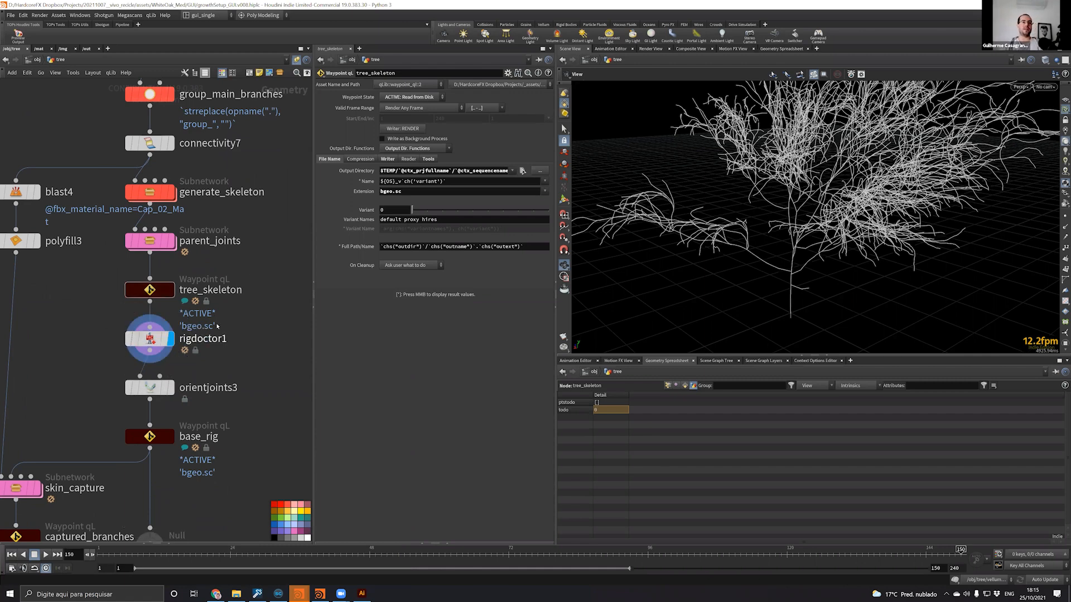
pyautogui.middleClick(156, 337)
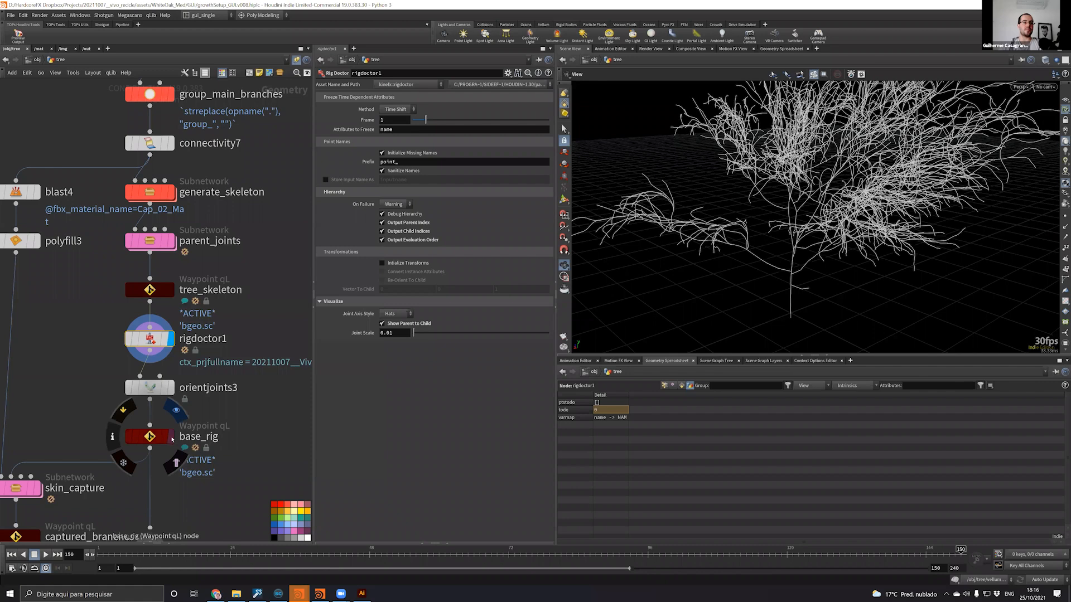
pyautogui.click(168, 438)
pyautogui.middleClick(166, 439)
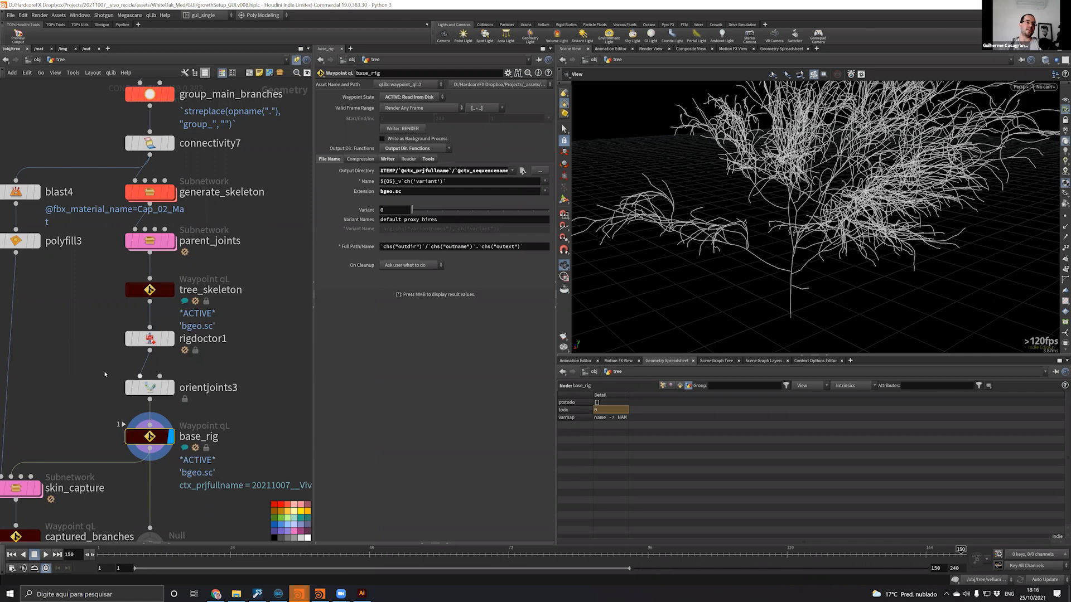
# Select the rest_rig null below base_rig to show its parameters
pyautogui.scroll(-4, 75, 375)
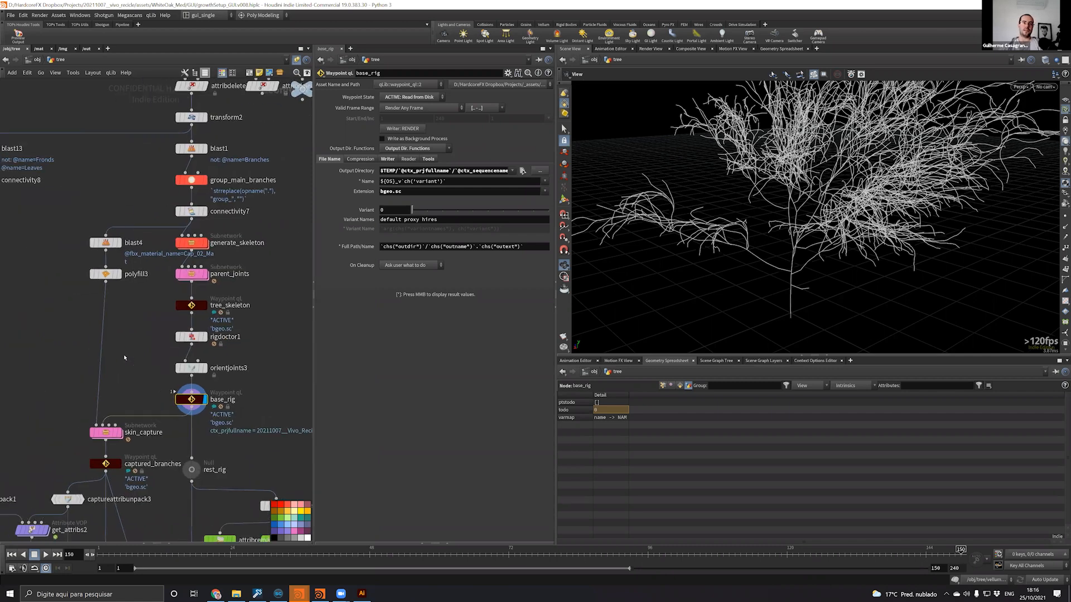
pyautogui.moveTo(140, 359); pyautogui.dragTo(136, 320, button='middle')
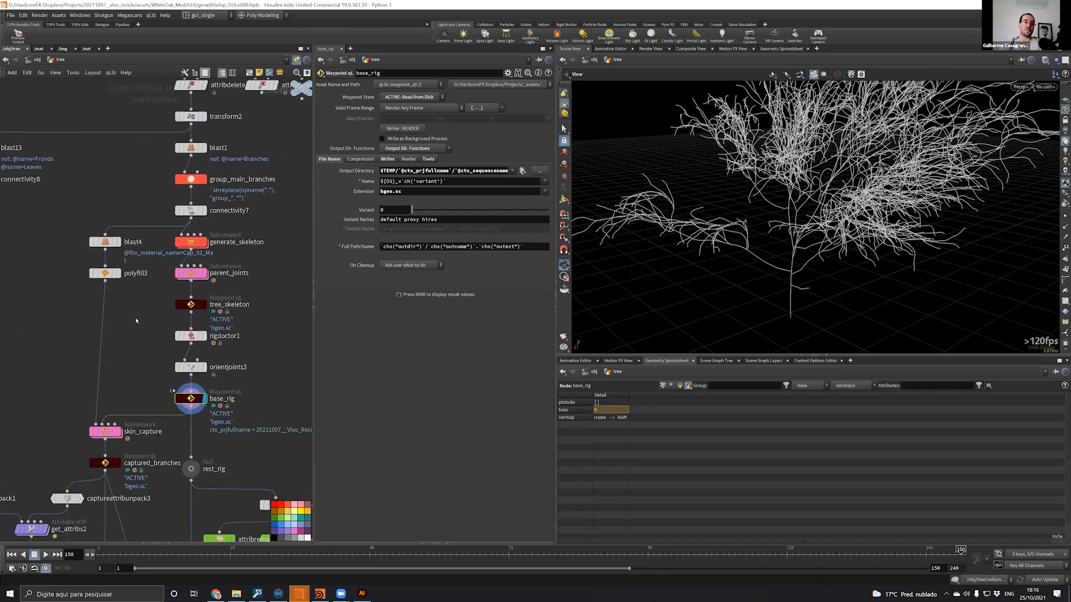
pyautogui.scroll(-1, 149, 321)
pyautogui.scroll(3, 150, 320)
pyautogui.moveTo(206, 420); pyautogui.dragTo(171, 389, button='middle')
pyautogui.click(161, 423)
pyautogui.moveTo(226, 496); pyautogui.dragTo(211, 328, button='middle')
# Examine the whole base rig from several angles and the node chain running from rest_rig to animated_rig
pyautogui.scroll(-2, 210, 329)
pyautogui.scroll(-3, 216, 262)
pyautogui.scroll(1, 212, 247)
pyautogui.moveTo(214, 239); pyautogui.dragTo(177, 246, button='middle')
pyautogui.moveTo(816, 234); pyautogui.dragTo(818, 214)
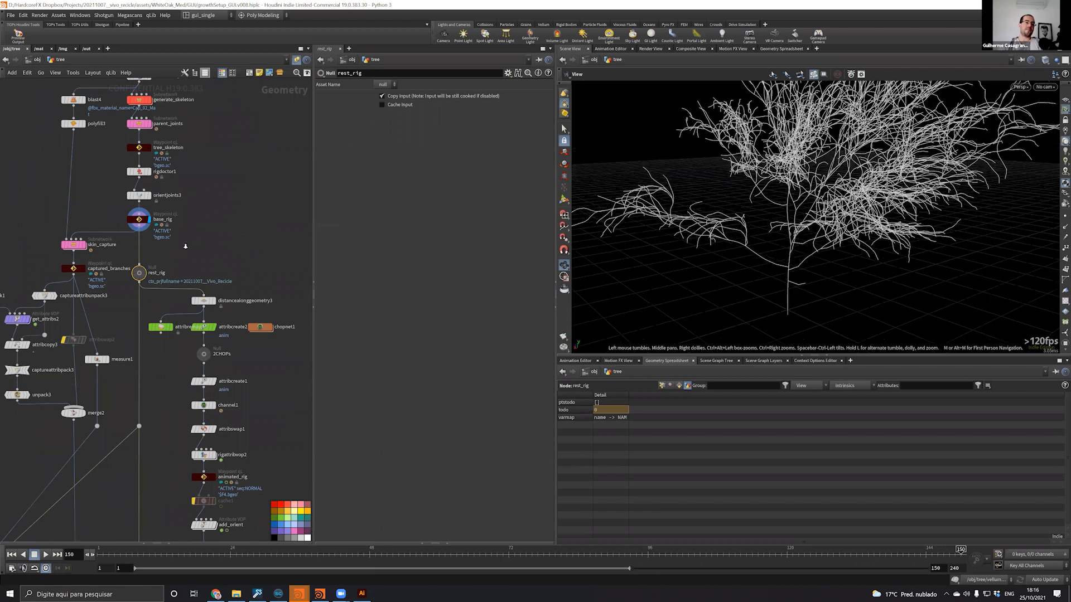
pyautogui.scroll(1, 141, 257)
pyautogui.moveTo(141, 256)
pyautogui.mouseDown(button='middle')
pyautogui.moveTo(118, 93)
pyautogui.moveTo(137, 238)
pyautogui.mouseUp(button='middle')
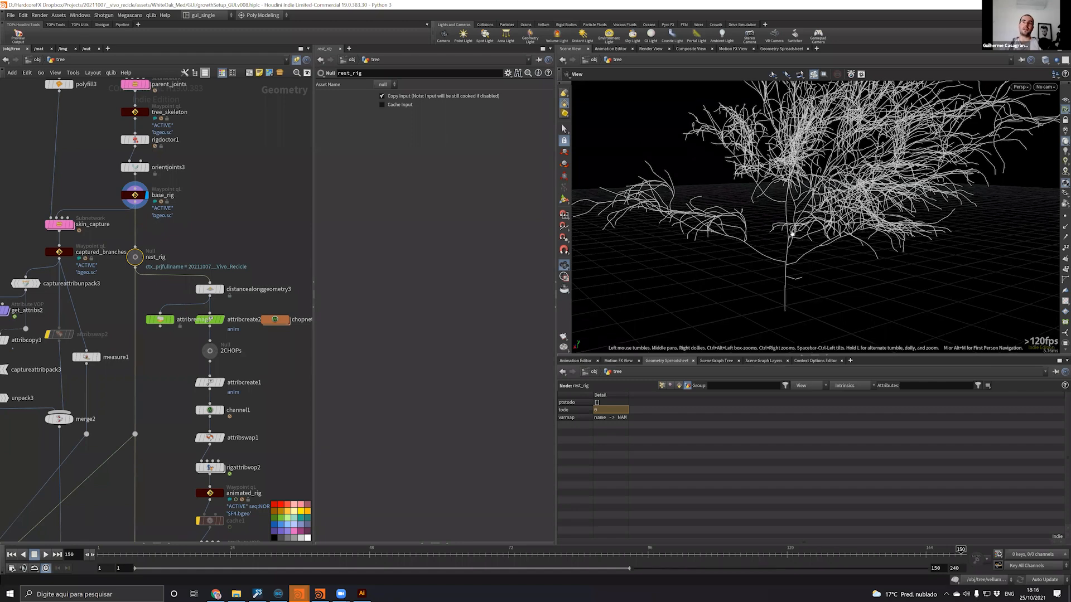
pyautogui.moveTo(838, 300); pyautogui.dragTo(753, 199)
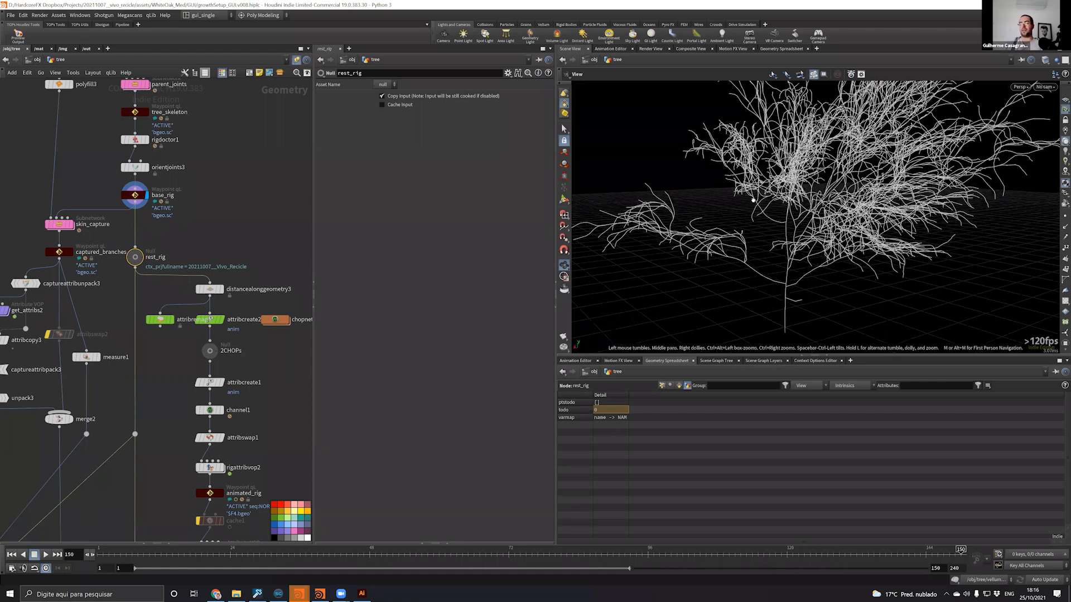
pyautogui.scroll(-3, 753, 199)
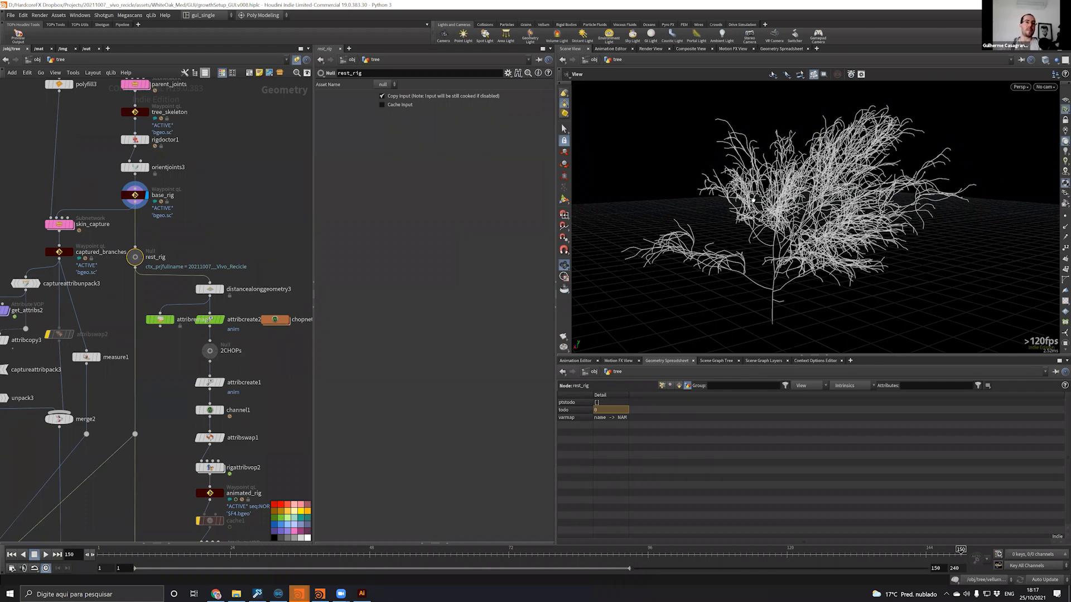
pyautogui.scroll(2, 265, 421)
pyautogui.moveTo(270, 385); pyautogui.dragTo(267, 364, button='middle')
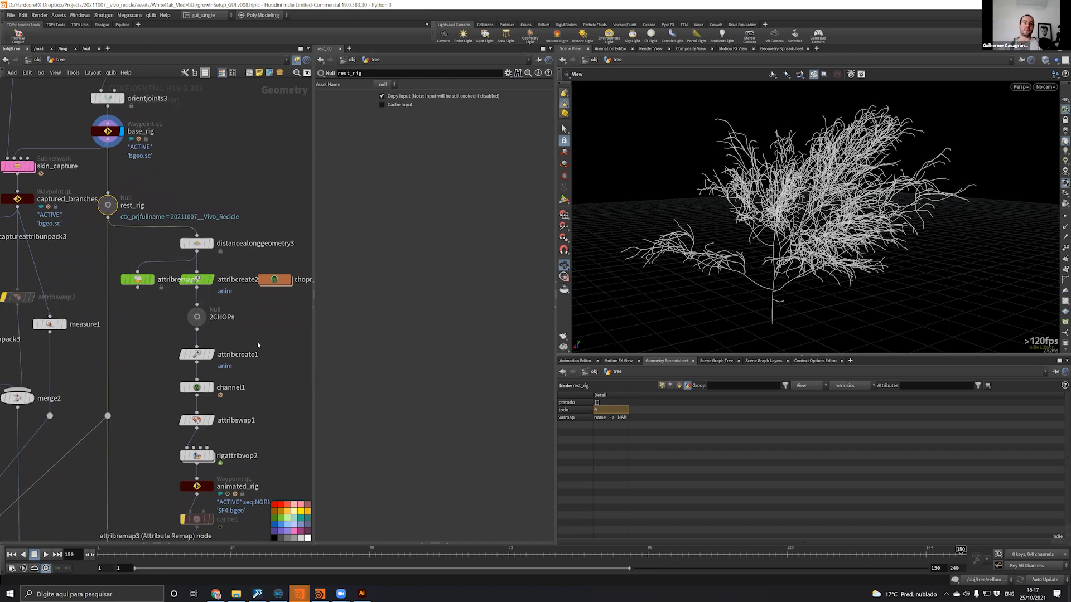
# Scrub rigattribvop2's displayed growth animation to frame 99 and open channel1's parameters
pyautogui.moveTo(202, 466)
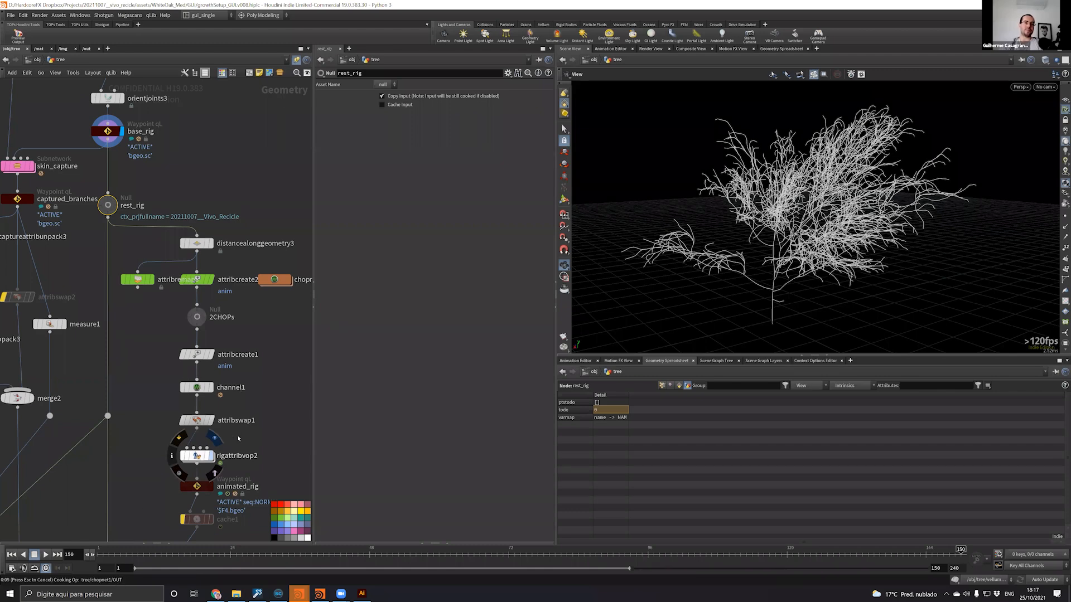
pyautogui.moveTo(110, 551); pyautogui.dragTo(479, 579)
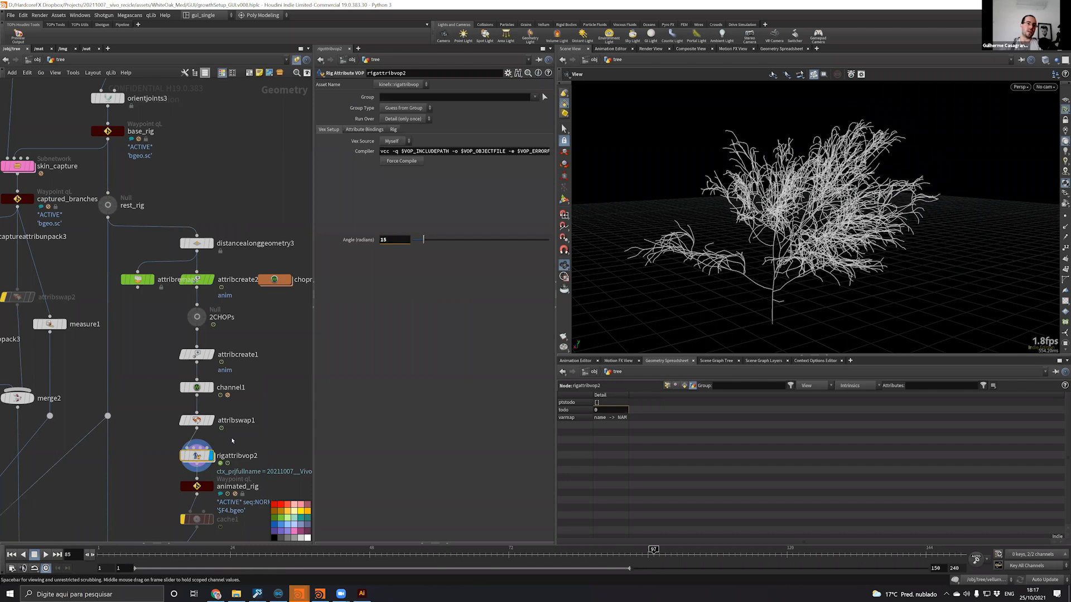
pyautogui.scroll(3, 223, 405)
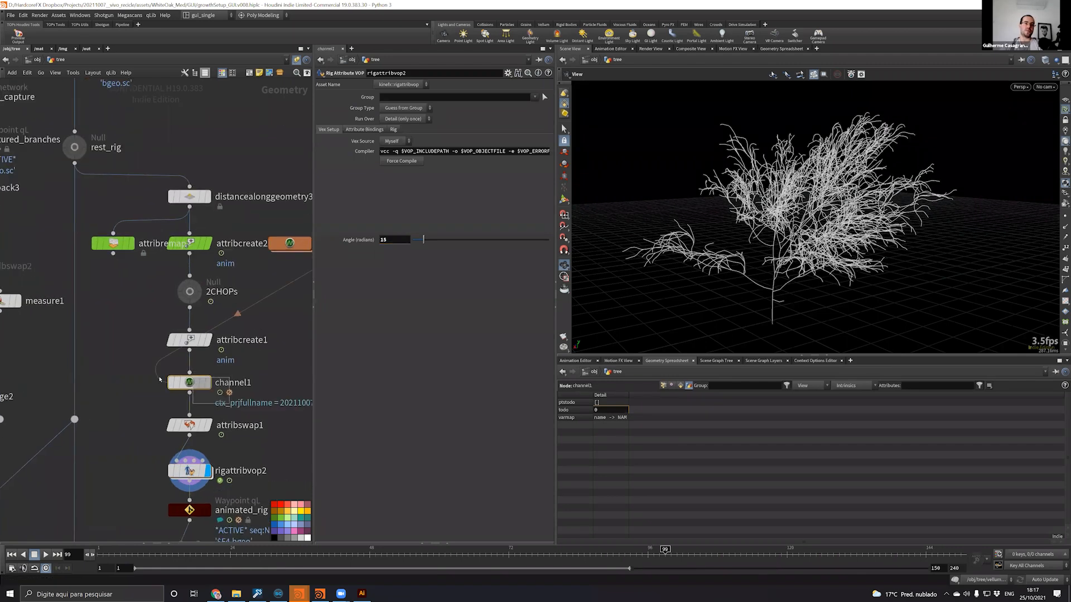
pyautogui.click(192, 383)
pyautogui.moveTo(261, 412); pyautogui.dragTo(228, 383, button='middle')
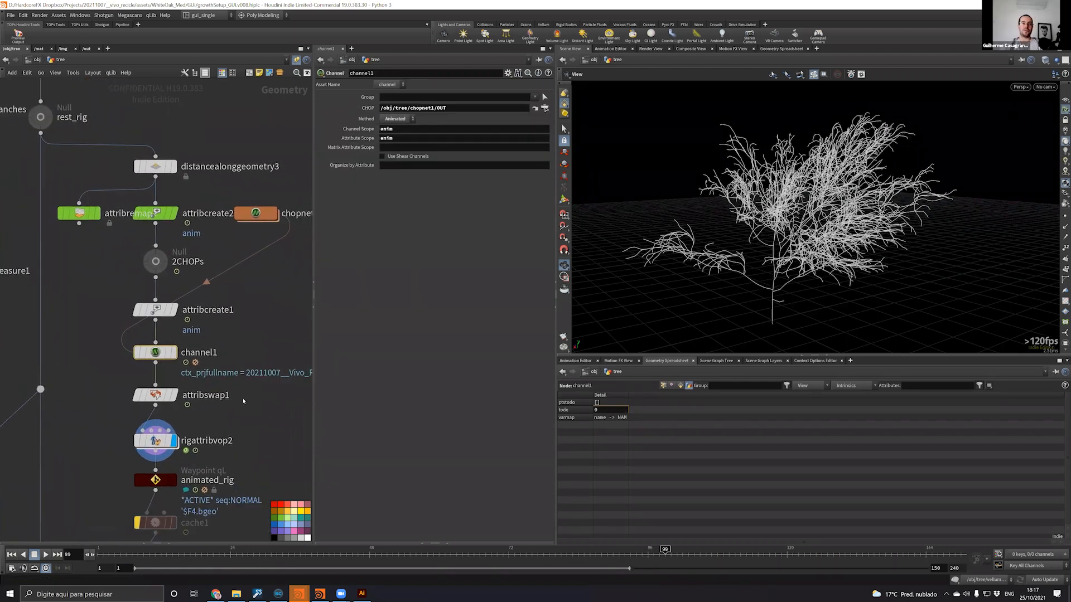
# Open the loopmethod network of foreachtransform1 inside rigattribvop2
pyautogui.click(157, 441)
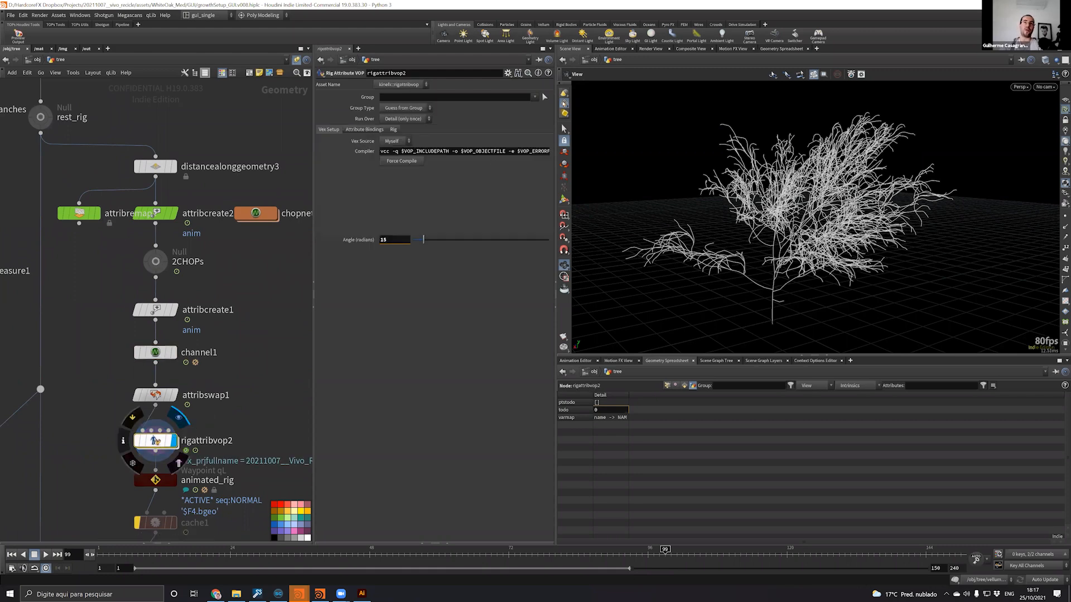
pyautogui.press('i')
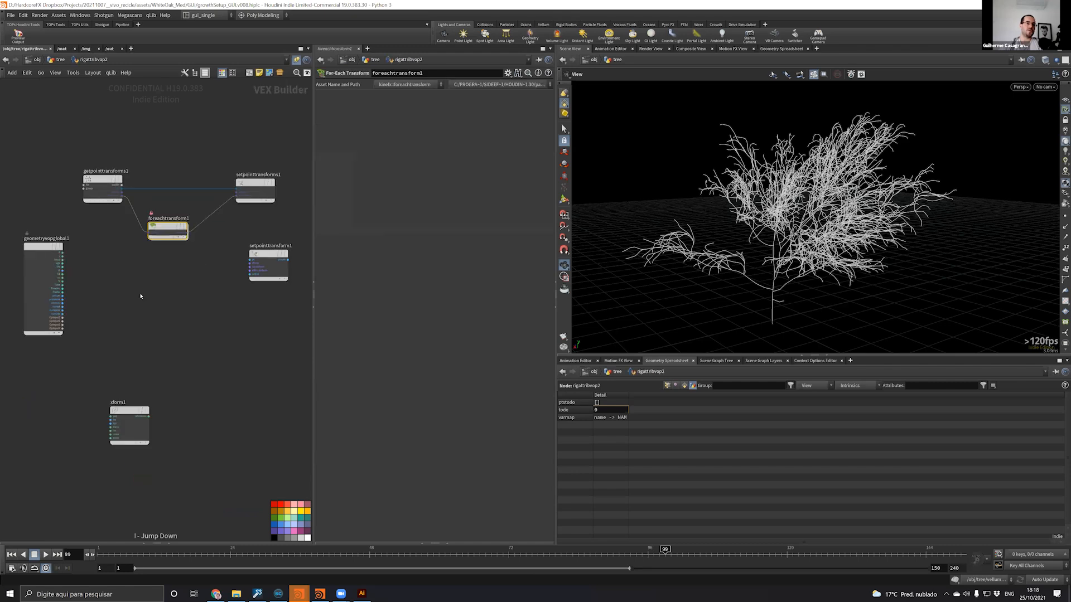
pyautogui.press('i')
pyautogui.press('i')
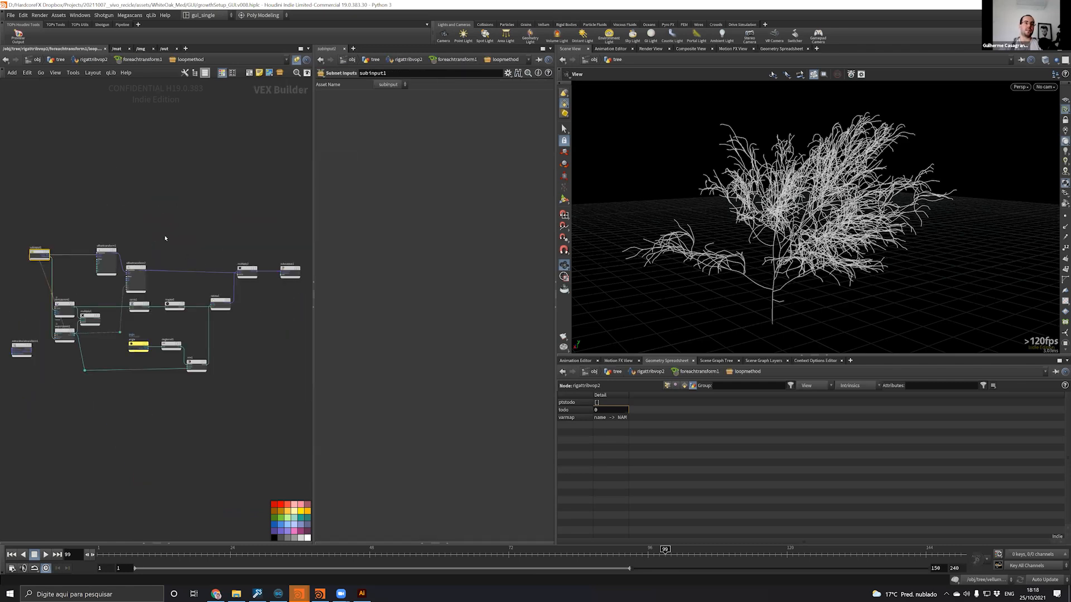
# Examine loopmethod's offset, cross, rotate and mix nodes in a slightly wider network view, and select multiply1
pyautogui.scroll(2, 172, 240)
pyautogui.moveTo(229, 240); pyautogui.dragTo(258, 221, button='middle')
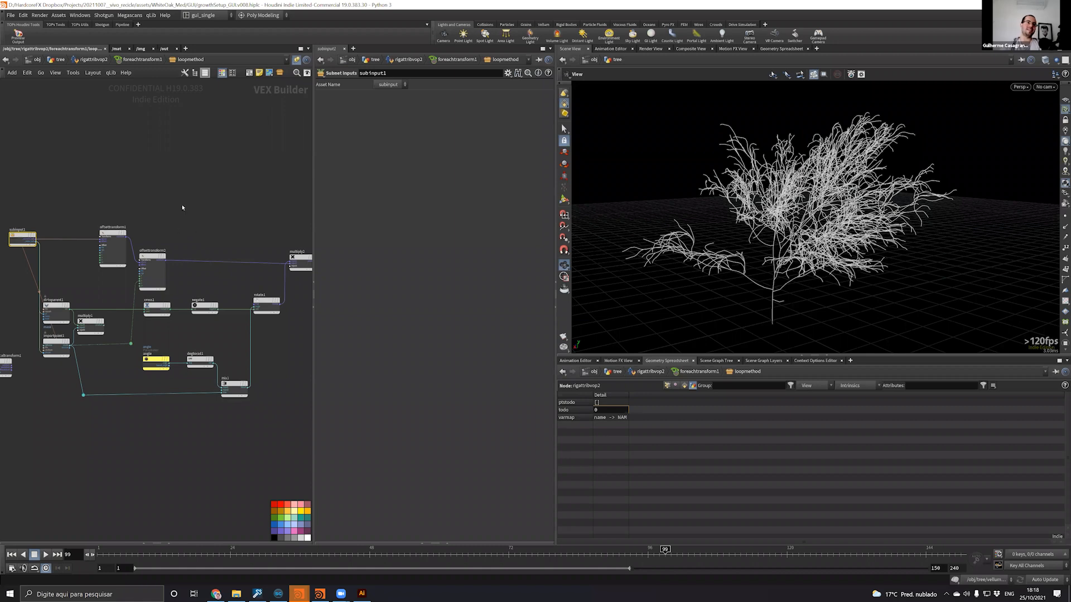
pyautogui.moveTo(171, 213); pyautogui.dragTo(118, 208, button='middle')
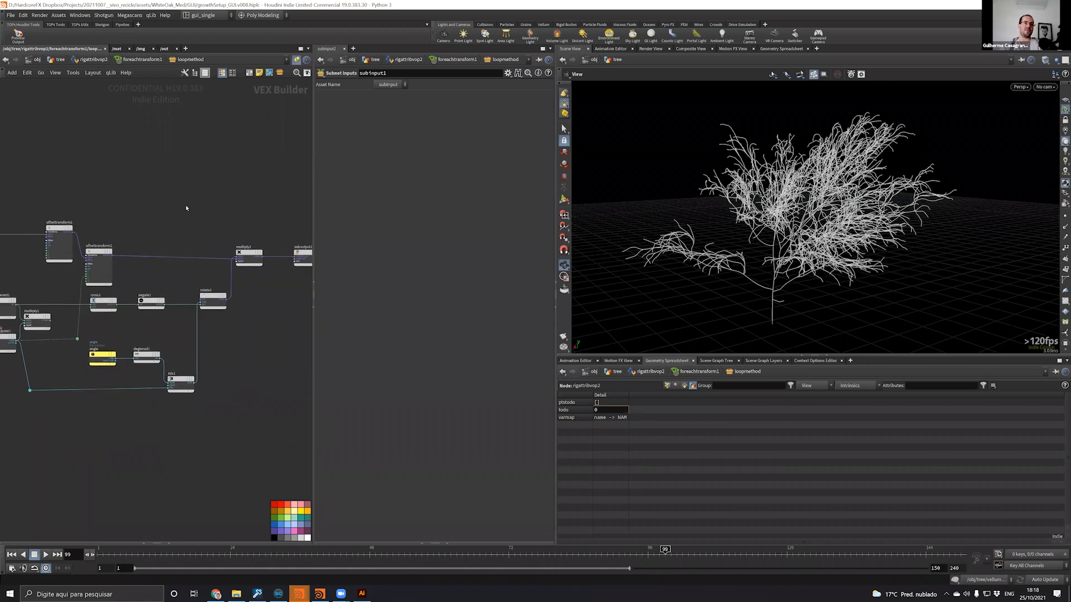
pyautogui.moveTo(203, 171); pyautogui.dragTo(256, 149, button='middle')
pyautogui.scroll(2, 69, 180)
pyautogui.moveTo(288, 190); pyautogui.dragTo(234, 176, button='middle')
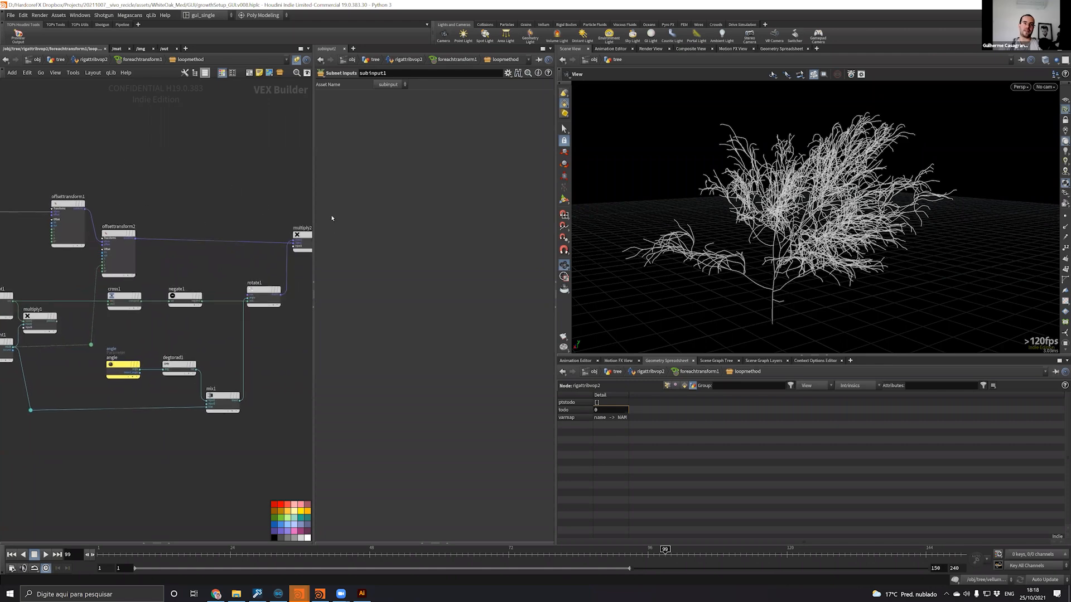
pyautogui.moveTo(315, 198); pyautogui.dragTo(331, 190)
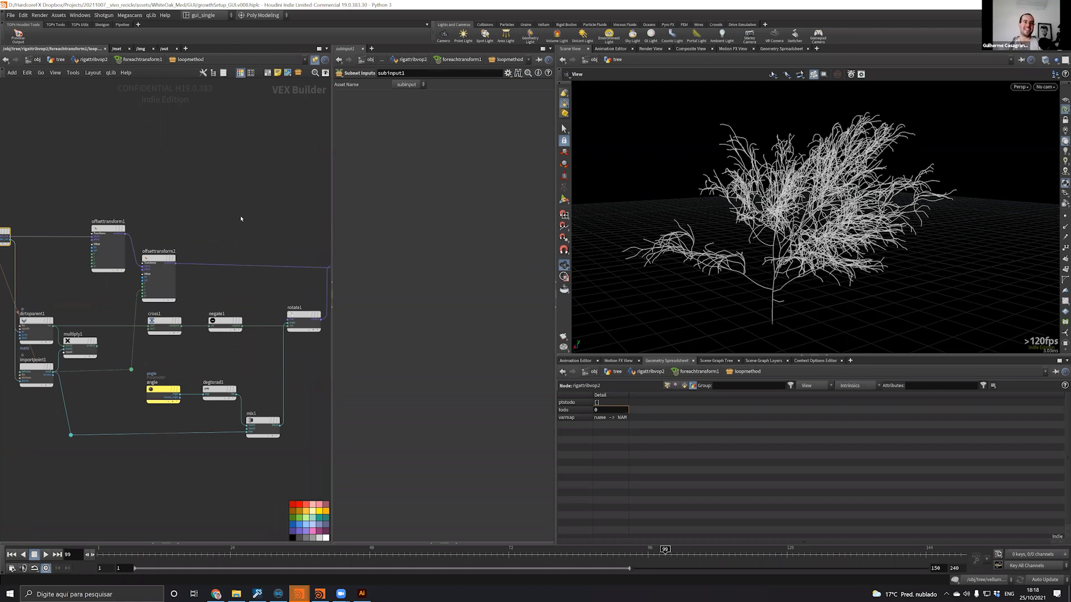
pyautogui.click(80, 345)
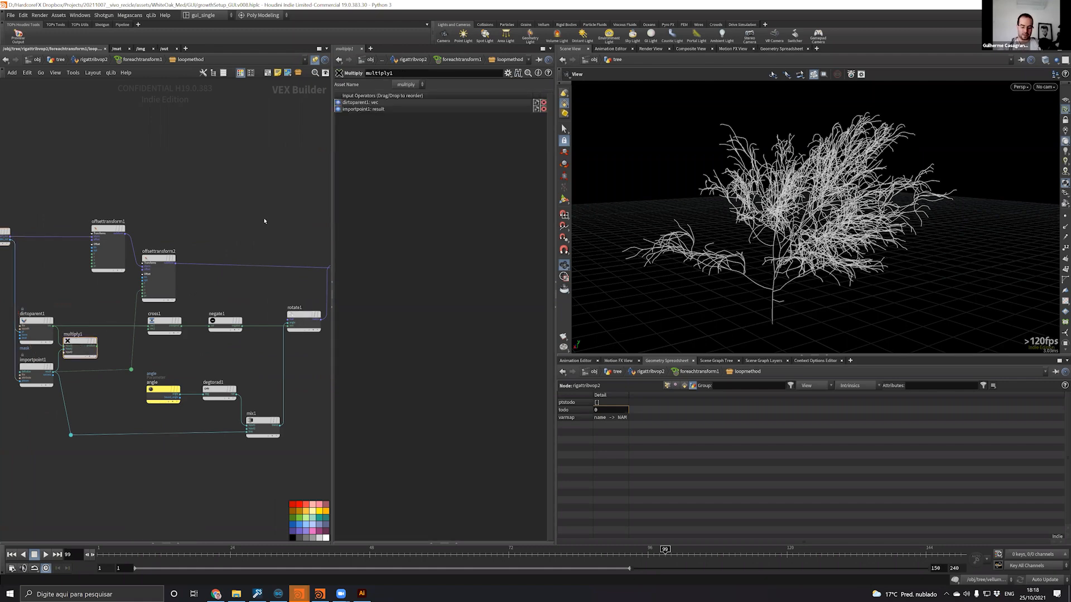
# Return to the tree network and display animated_rig with the growth scrubbed to frame 22
pyautogui.press('u')
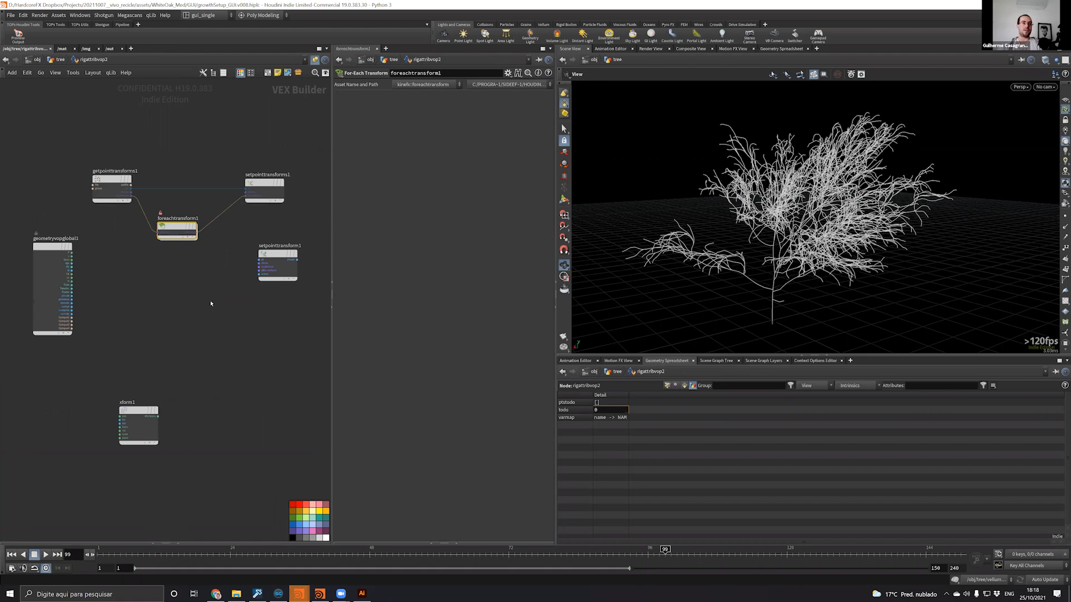
pyautogui.press('u')
pyautogui.click(165, 480)
pyautogui.moveTo(141, 554); pyautogui.dragTo(221, 474)
# Display the skeleton_sim waypoint below the vellum solver chain
pyautogui.moveTo(298, 530); pyautogui.dragTo(293, 249, button='middle')
pyautogui.scroll(-6, 292, 249)
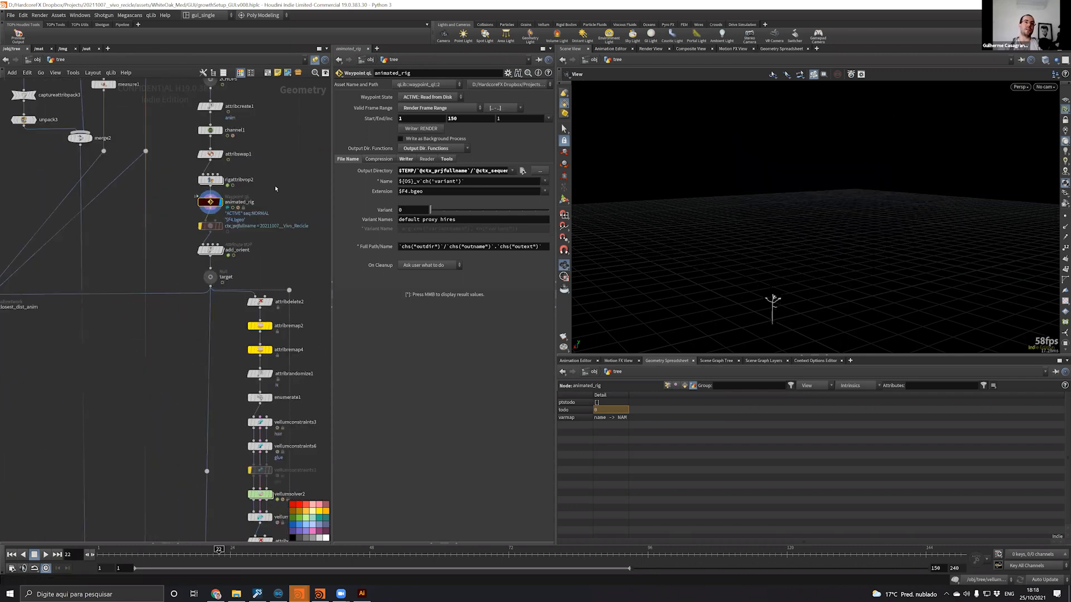
pyautogui.click(230, 427)
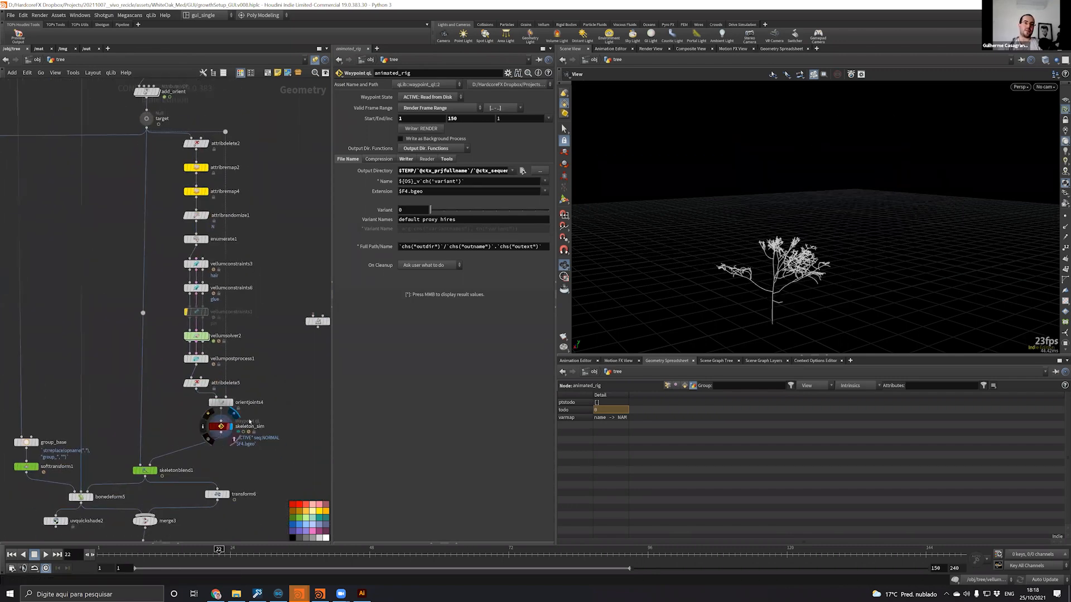
# Select skeleton_sim and scrub its cached simulation through frames 103, 43 and 44 to frame 34
pyautogui.click(221, 426)
pyautogui.moveTo(249, 544); pyautogui.dragTo(485, 561)
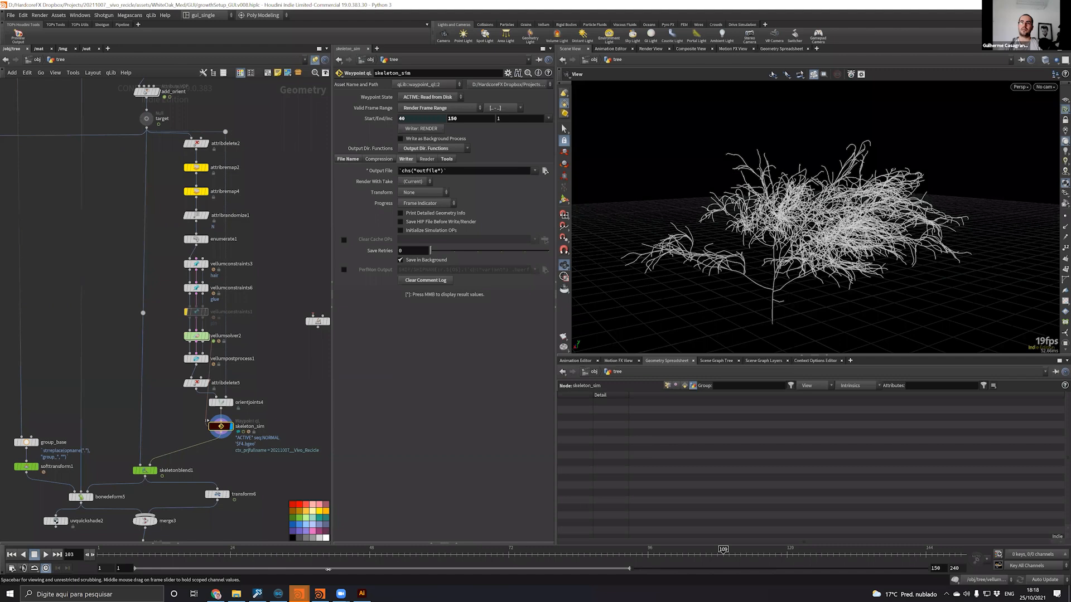
pyautogui.click(340, 549)
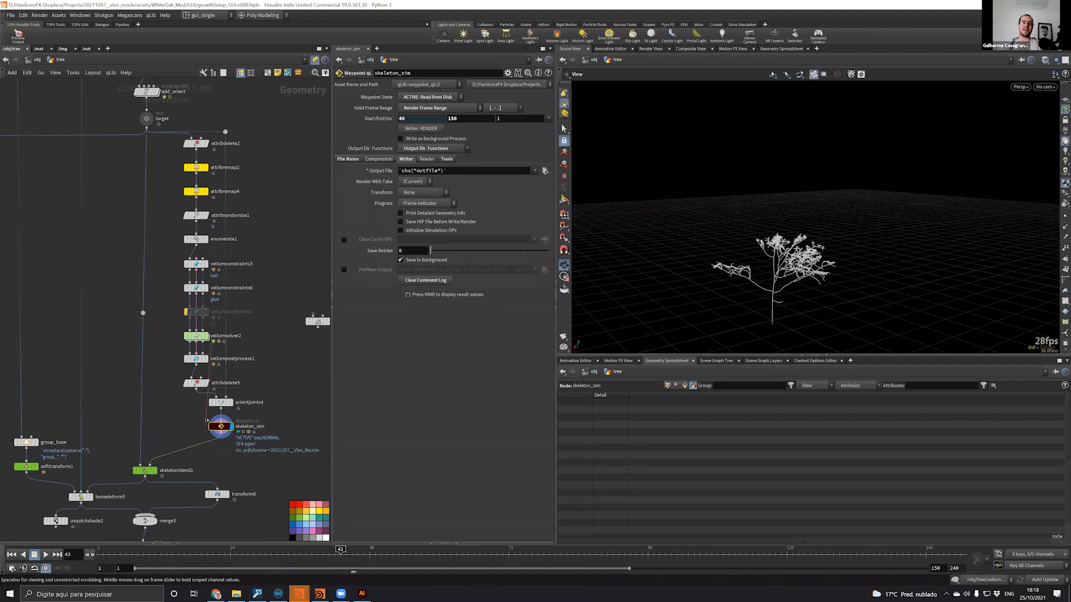
pyautogui.click(346, 549)
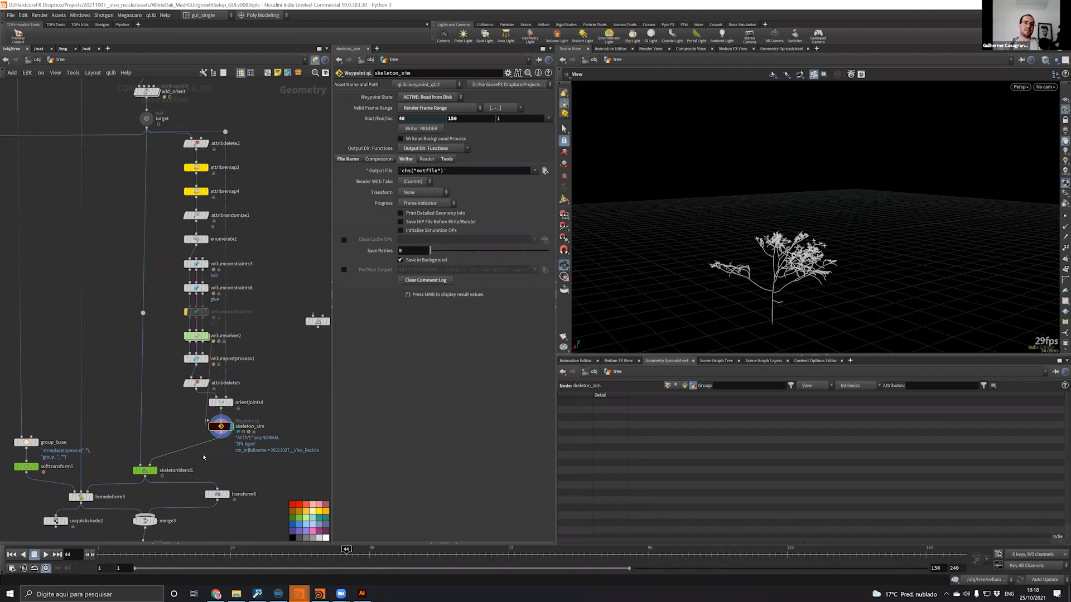
pyautogui.click(289, 549)
# Display the target null at frame 1 and inspect the small starting tree up close in the viewport
pyautogui.scroll(5, 134, 255)
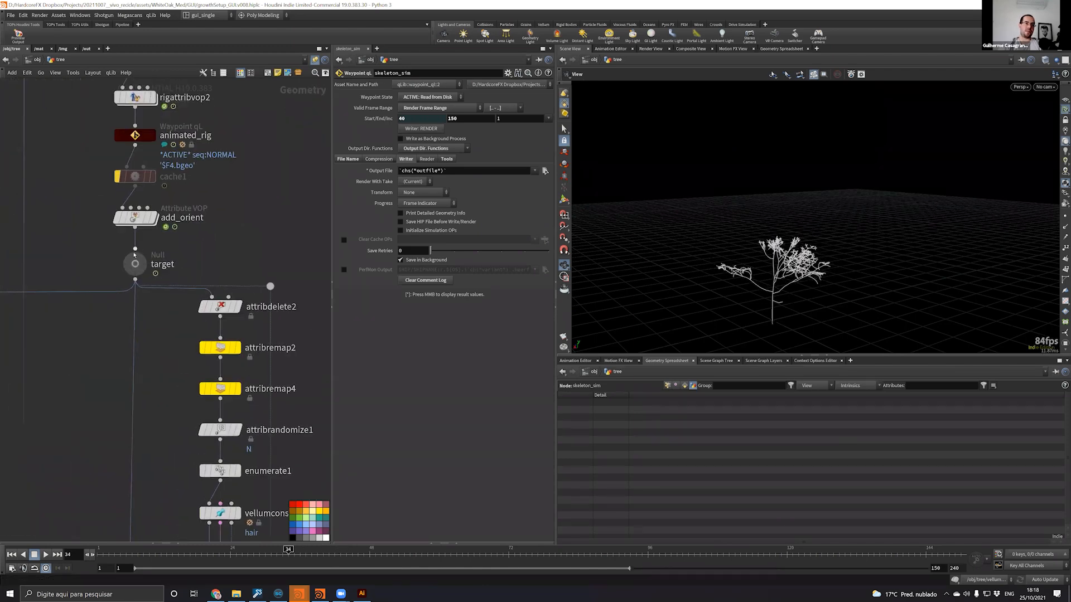
pyautogui.click(135, 264)
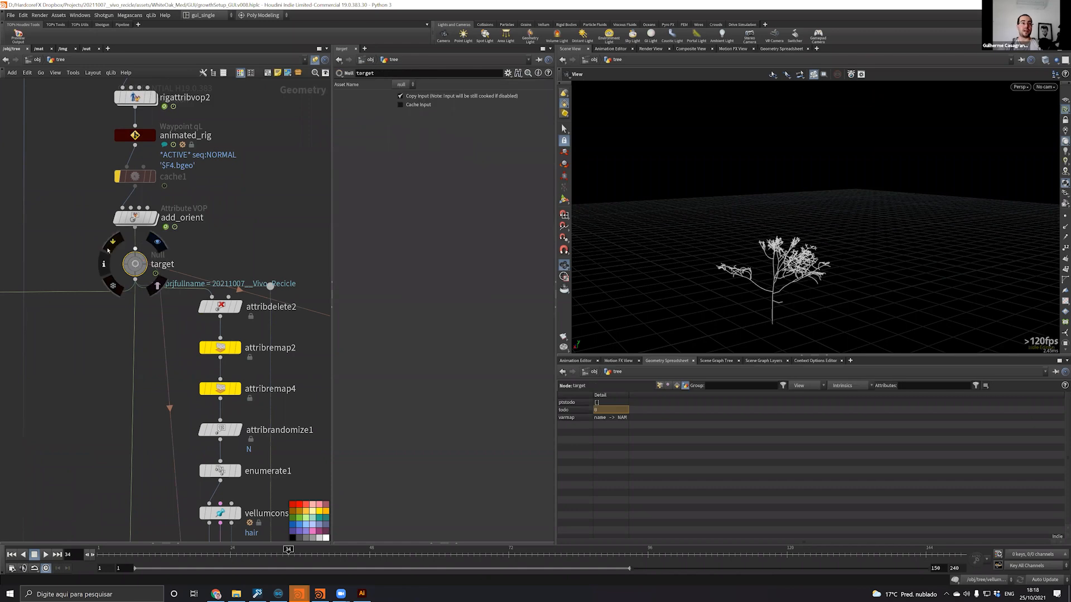
pyautogui.moveTo(201, 554); pyautogui.dragTo(114, 537)
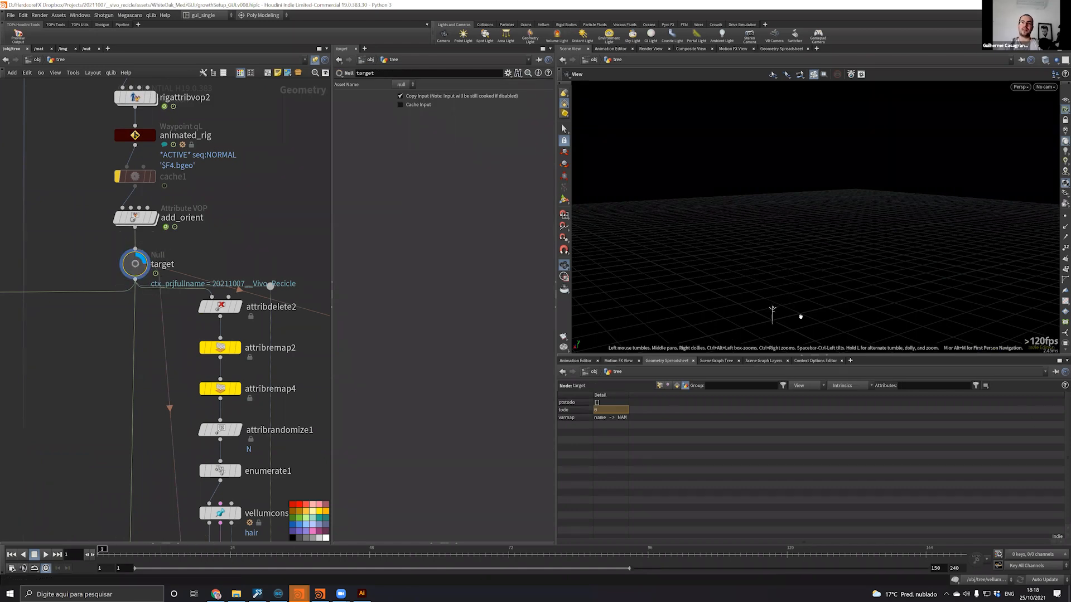
pyautogui.scroll(-2, 754, 247)
pyautogui.scroll(5, 827, 217)
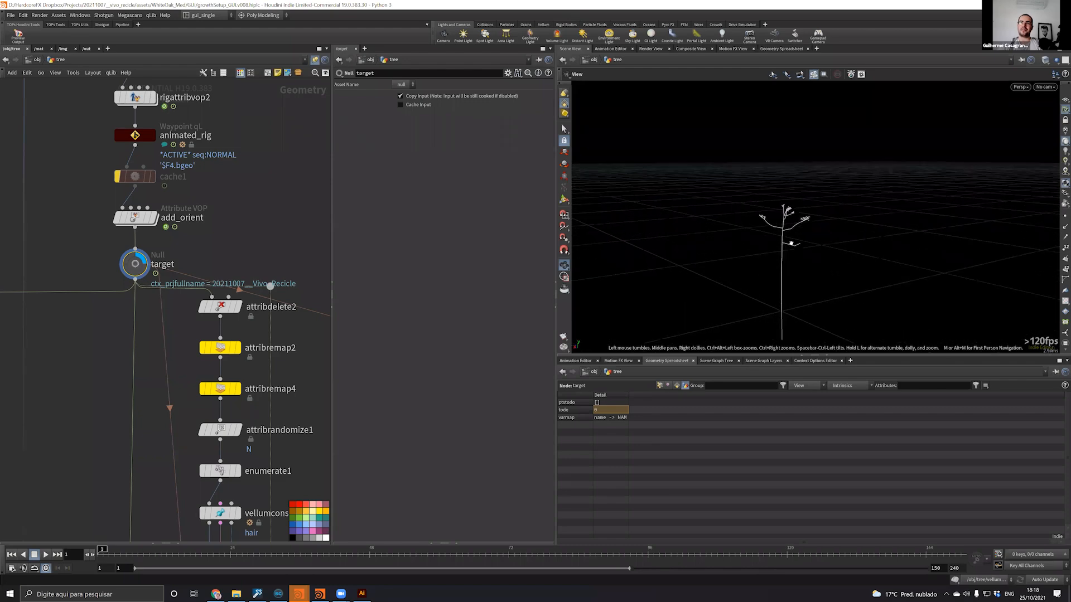
pyautogui.scroll(1, 826, 220)
pyautogui.click(1065, 216)
pyautogui.scroll(-5, 871, 171)
pyautogui.scroll(-1, 938, 202)
pyautogui.click(1065, 216)
pyautogui.moveTo(810, 244); pyautogui.dragTo(801, 217)
pyautogui.scroll(-3, 752, 228)
pyautogui.scroll(-3, 753, 228)
pyautogui.moveTo(752, 228); pyautogui.dragTo(629, 291, button='middle')
# Follow the vellum chain down from the target null, then display and select the skeleton_sim waypoint
pyautogui.moveTo(141, 470); pyautogui.dragTo(122, 322, button='middle')
pyautogui.scroll(-4, 127, 318)
pyautogui.moveTo(126, 381); pyautogui.dragTo(113, 286, button='middle')
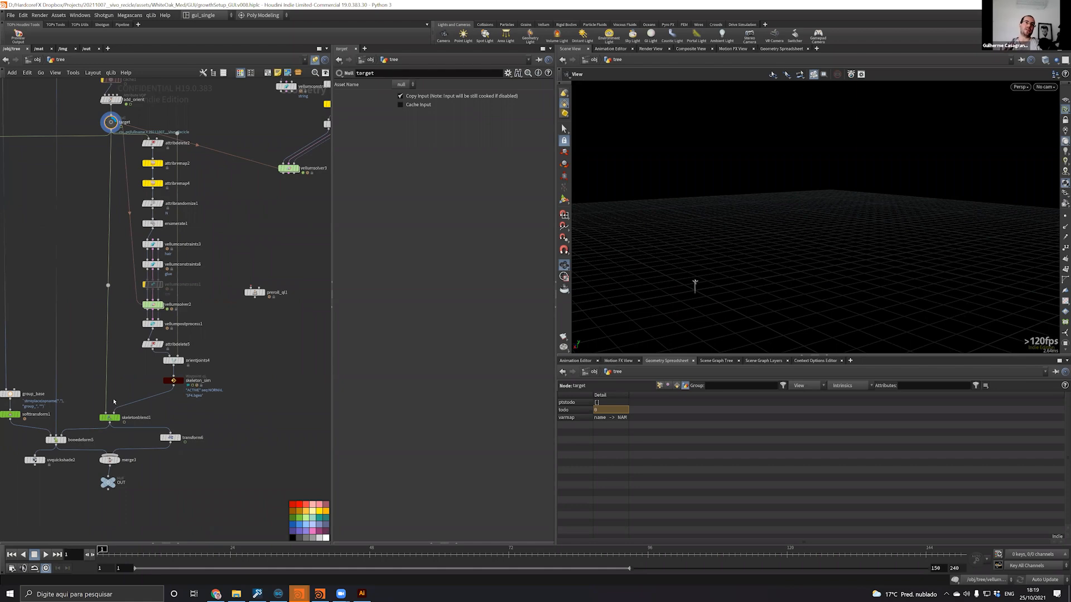
pyautogui.moveTo(140, 186); pyautogui.dragTo(132, 273, button='middle')
pyautogui.moveTo(145, 132); pyautogui.dragTo(143, 219, button='middle')
pyautogui.moveTo(105, 452); pyautogui.dragTo(96, 300, button='middle')
pyautogui.scroll(3, 119, 397)
pyautogui.click(180, 402)
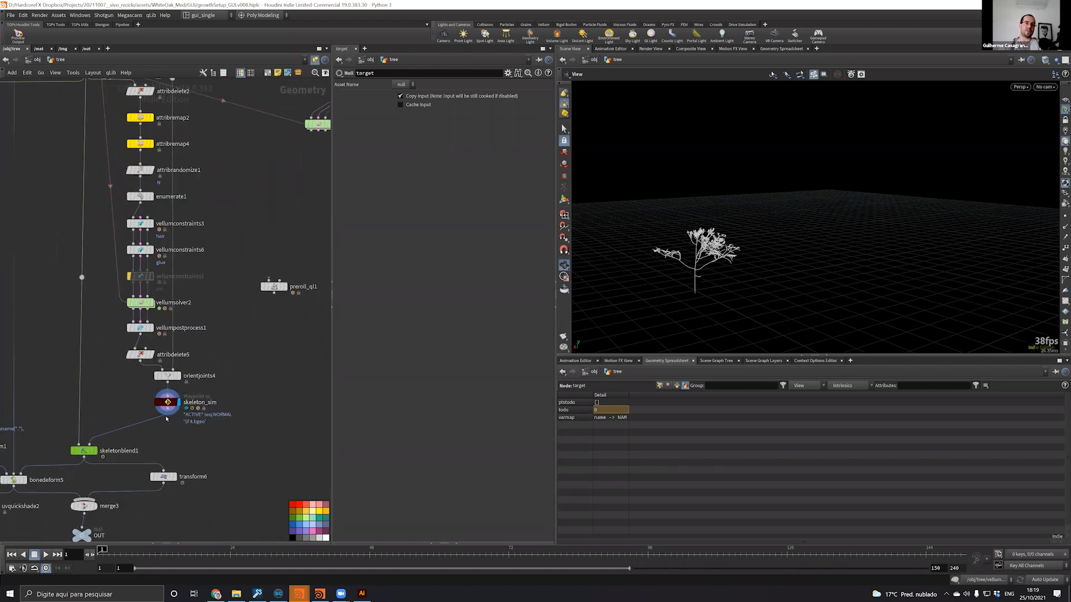
pyautogui.click(188, 401)
# Play back the skeleton_sim growth from a higher viewing angle, stopping playback at frame 126
pyautogui.press('Up')
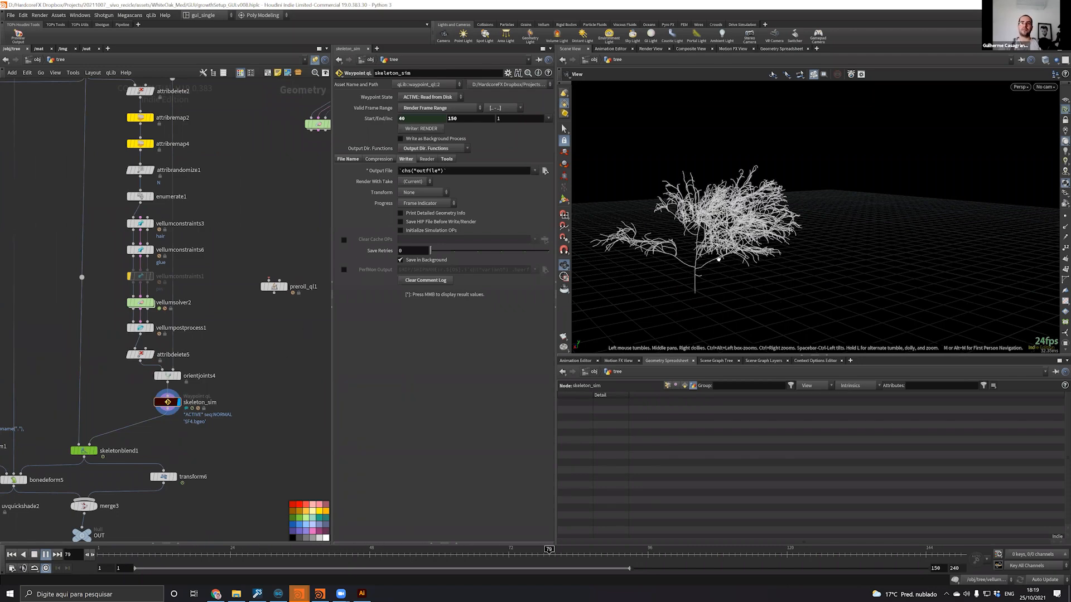
pyautogui.press('Up')
pyautogui.moveTo(806, 249); pyautogui.dragTo(766, 266)
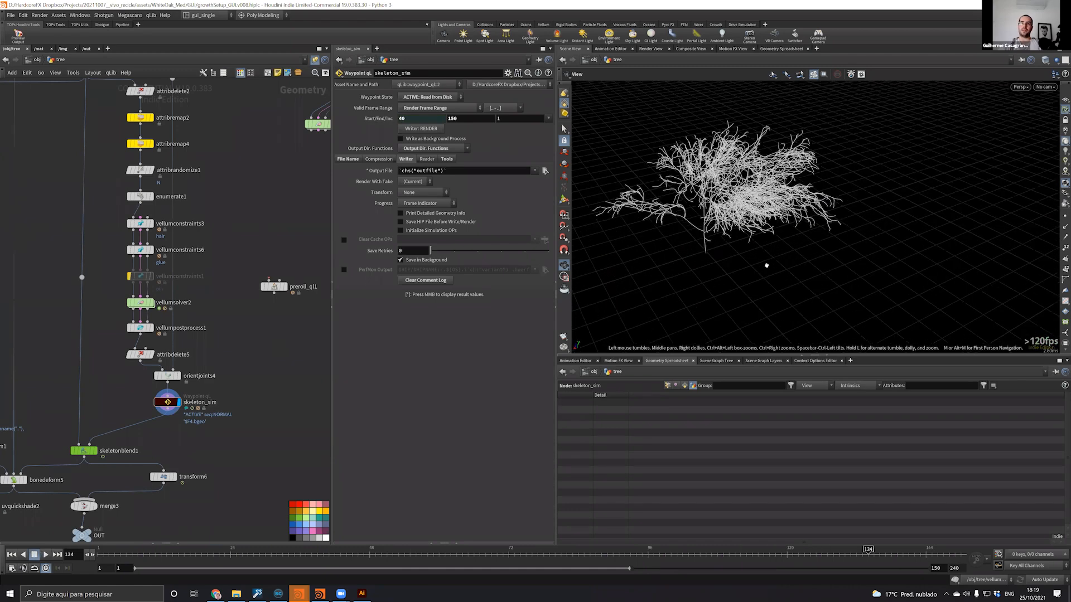
pyautogui.press('Up')
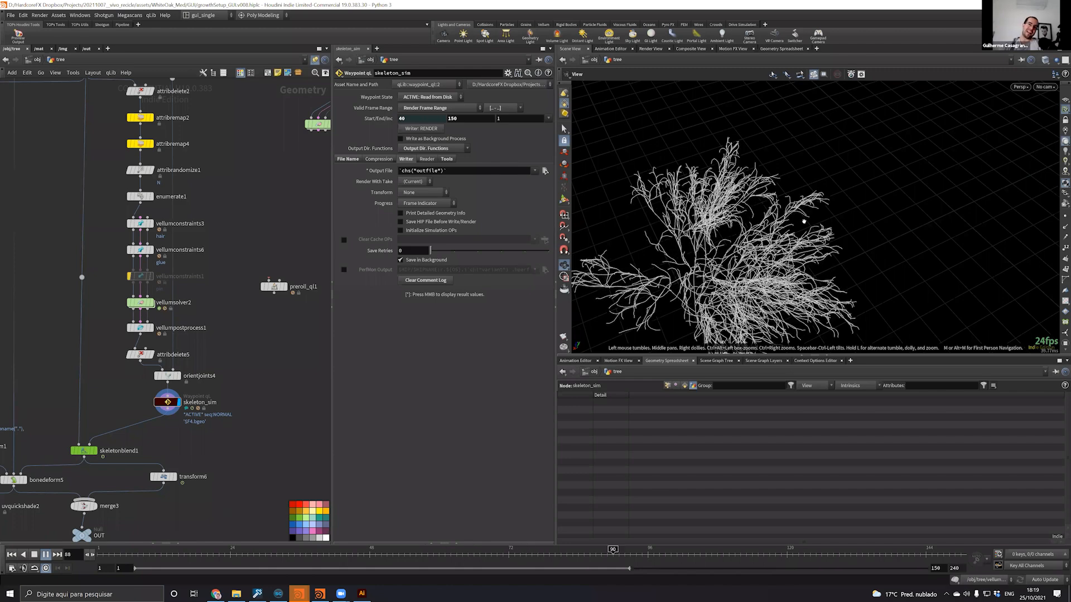
pyautogui.press('Up')
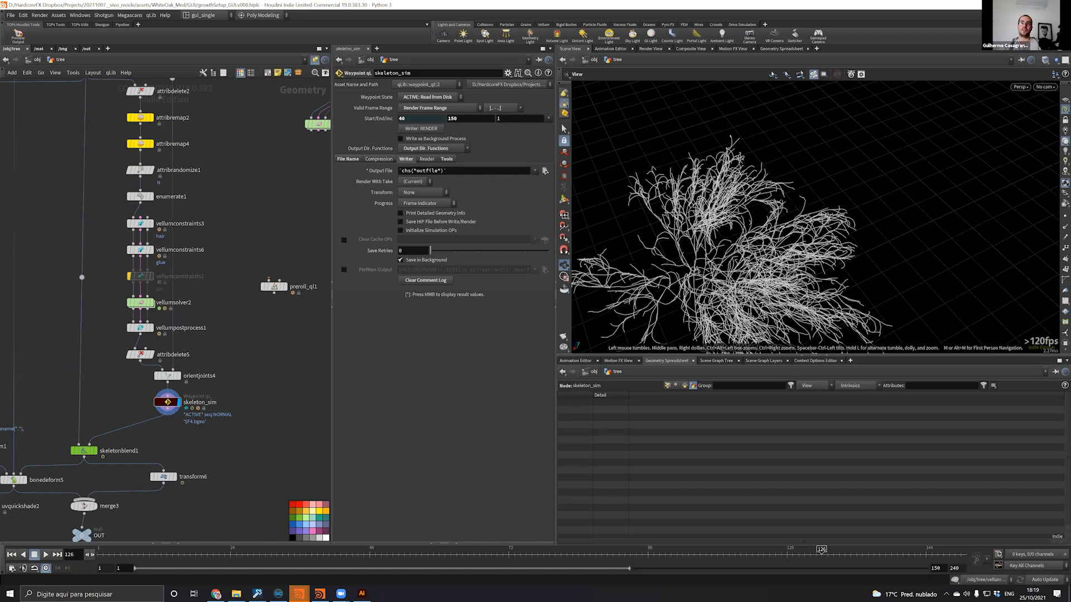
pyautogui.moveTo(806, 239); pyautogui.dragTo(866, 195, button='middle')
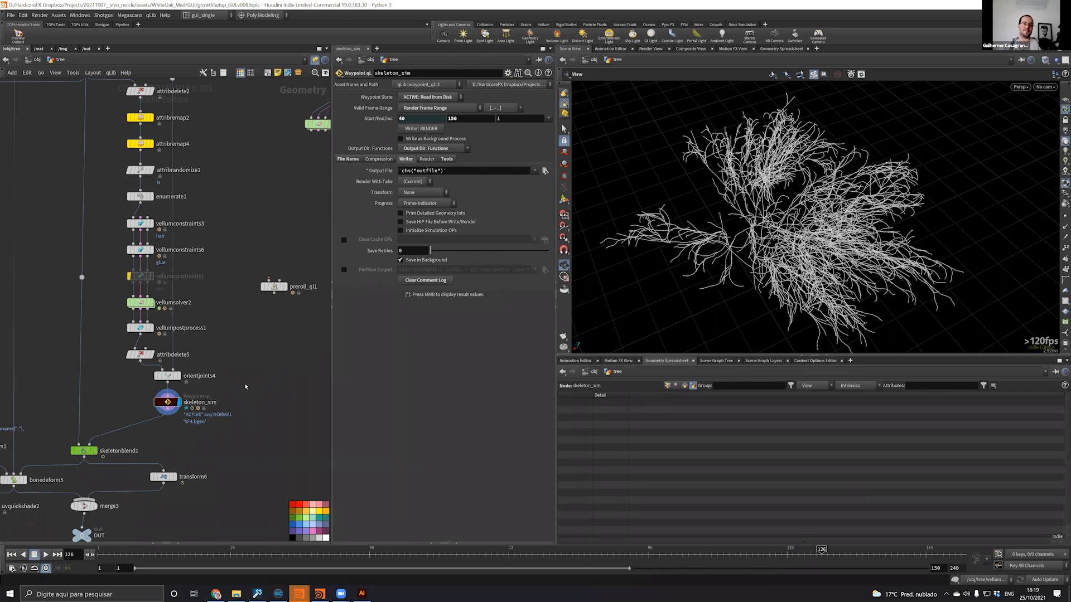
# Replay the skeleton_sim growth once more, stop it at frame 85 and scrub to frame 122
pyautogui.press('Up')
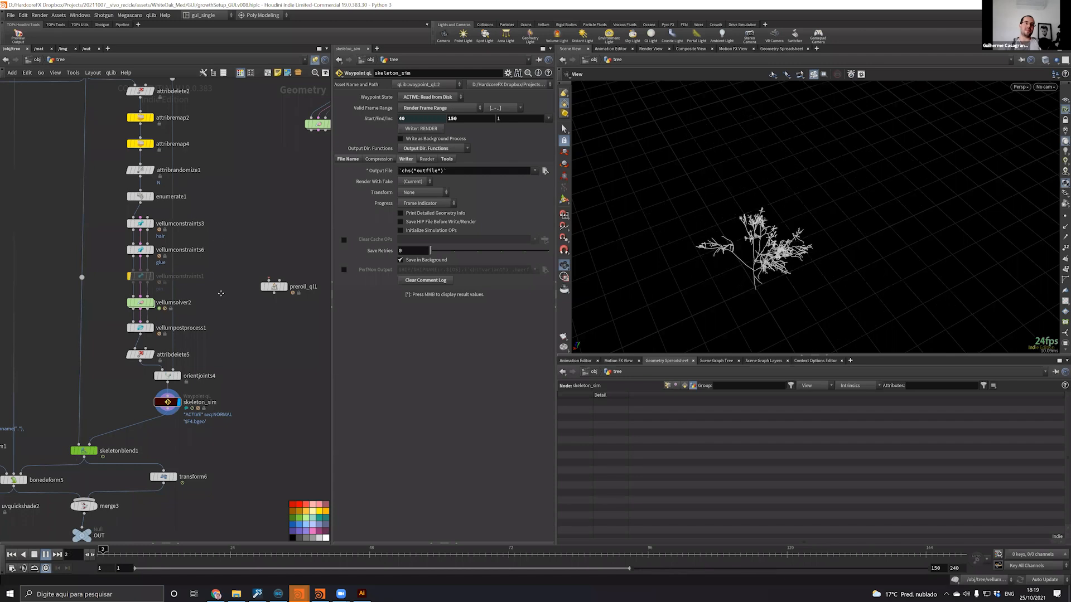
pyautogui.scroll(-5, 221, 293)
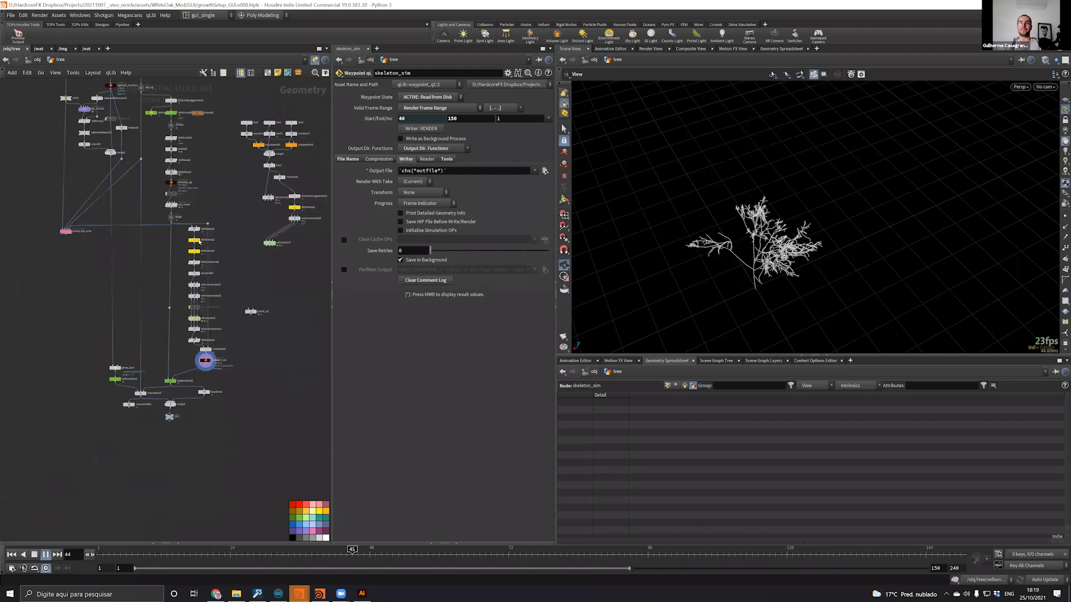
pyautogui.press('Up')
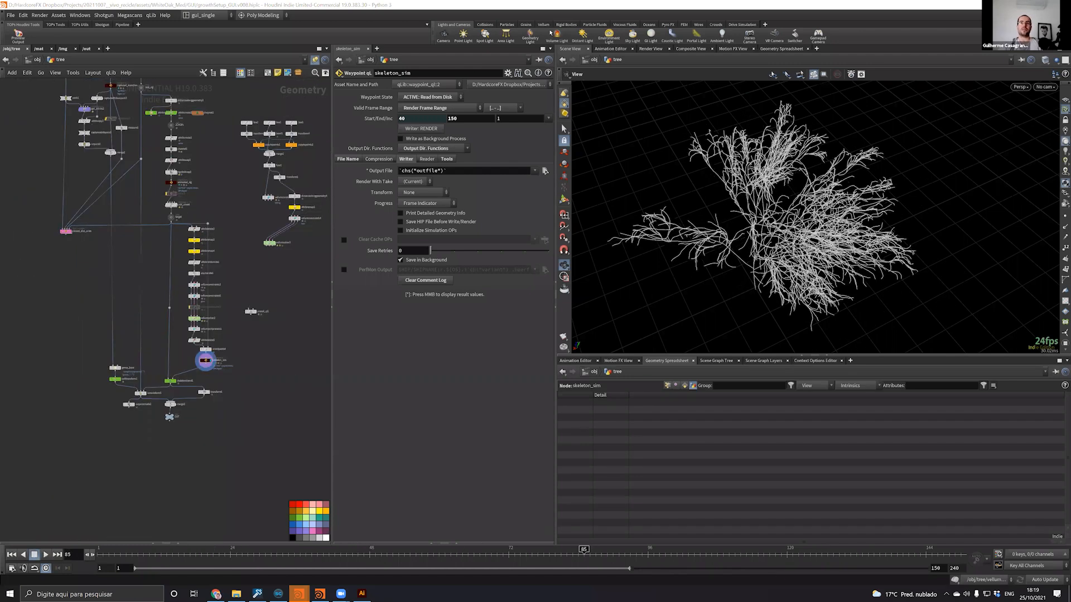
pyautogui.moveTo(386, 555); pyautogui.dragTo(798, 557)
# Display skeletonblend1 and scrub across its keyframed bias to frame 116 to review the blend between target and skeleton_sim
pyautogui.scroll(3, 176, 366)
pyautogui.scroll(2, 183, 360)
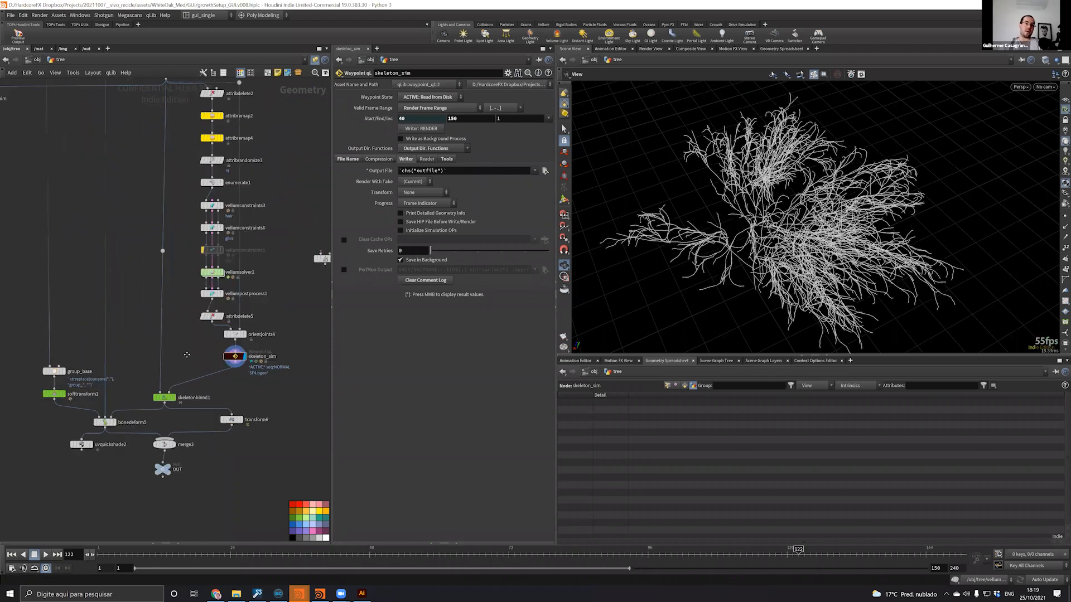
pyautogui.scroll(3, 165, 393)
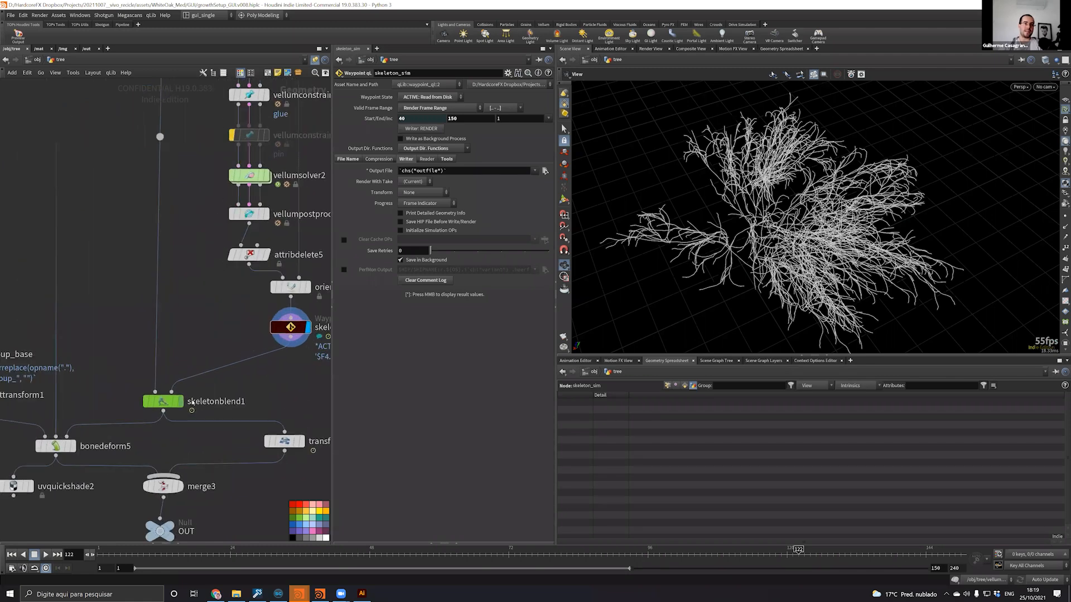
pyautogui.click(157, 411)
pyautogui.click(247, 550)
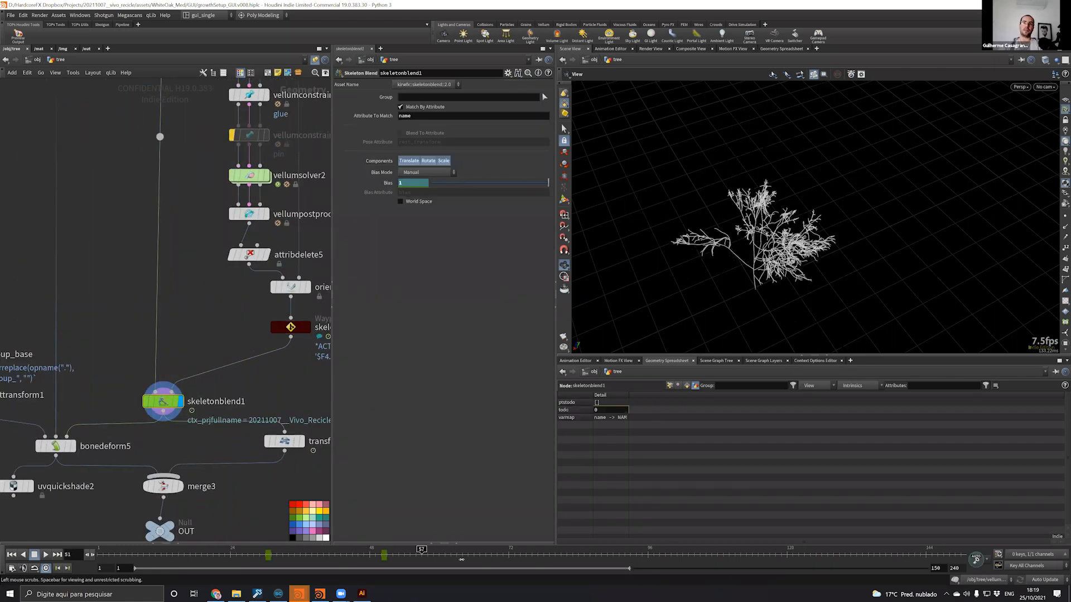
pyautogui.moveTo(160, 97); pyautogui.dragTo(160, 435, button='middle')
pyautogui.scroll(-3, 160, 222)
pyautogui.moveTo(125, 214); pyautogui.dragTo(106, 199, button='middle')
pyautogui.moveTo(126, 313); pyautogui.dragTo(123, 230, button='middle')
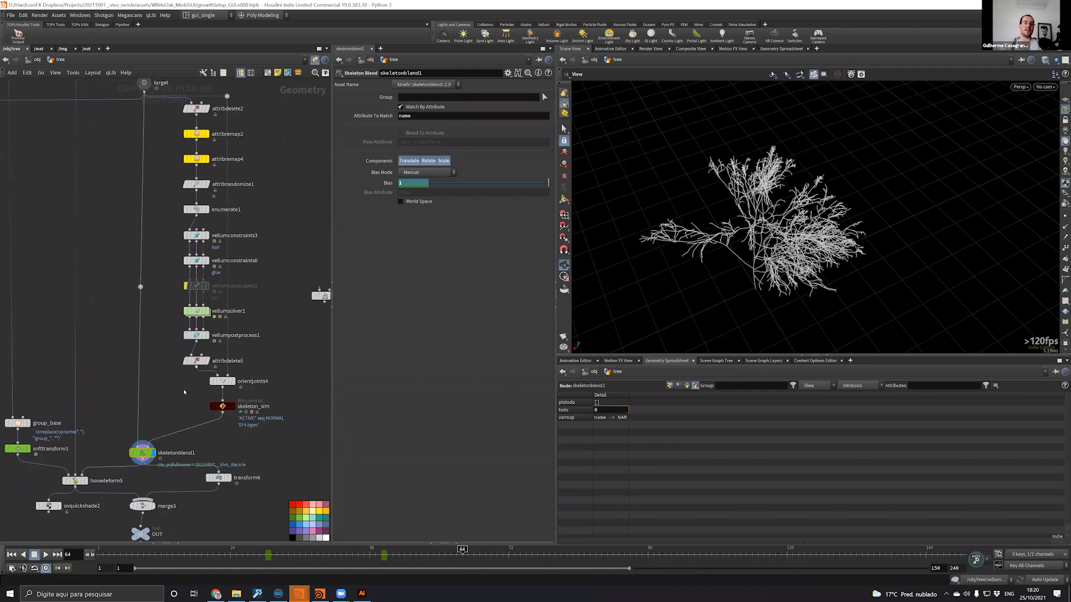
pyautogui.click(267, 553)
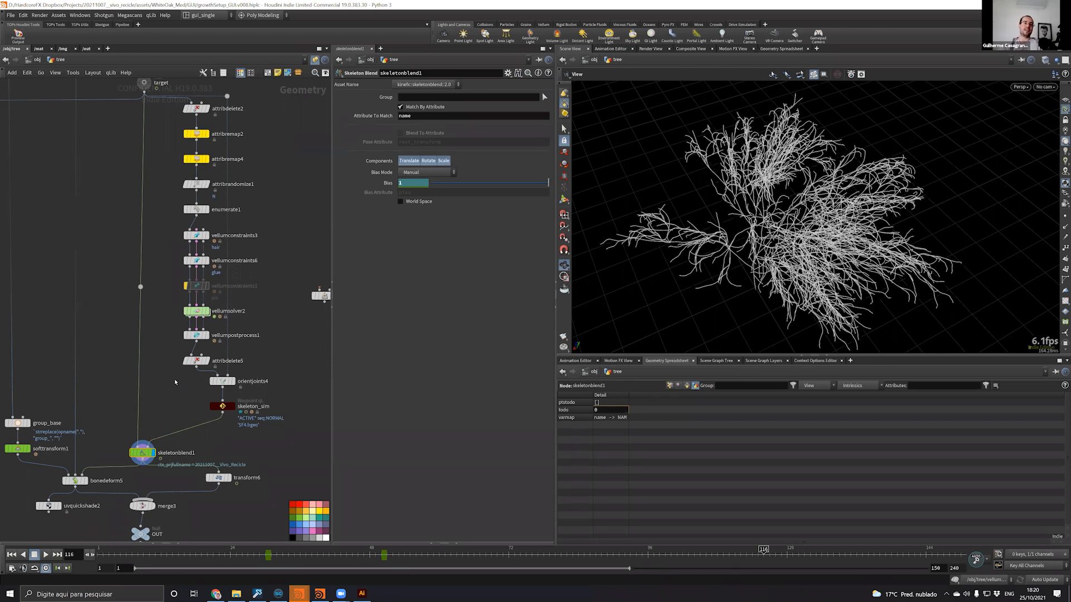
# Go back to frame 1 and display the polyfill3 branch mesh feeding the skin_capture subnetwork
pyautogui.moveTo(150, 288); pyautogui.dragTo(240, 454, button='middle')
pyautogui.moveTo(138, 195); pyautogui.dragTo(184, 359, button='middle')
pyautogui.moveTo(177, 121); pyautogui.dragTo(179, 350, button='middle')
pyautogui.scroll(4, 173, 211)
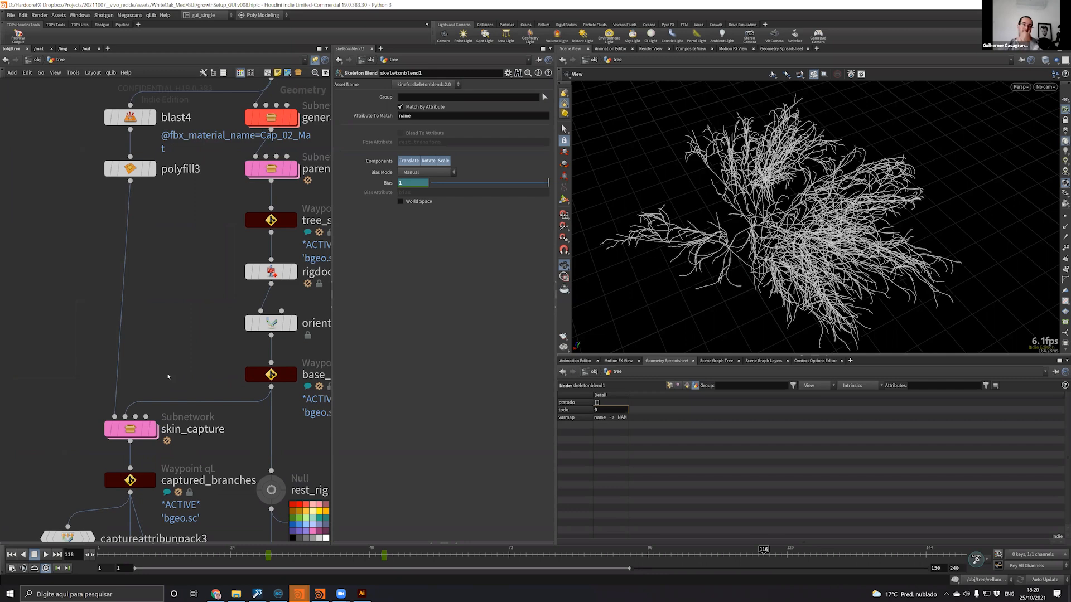
pyautogui.click(102, 554)
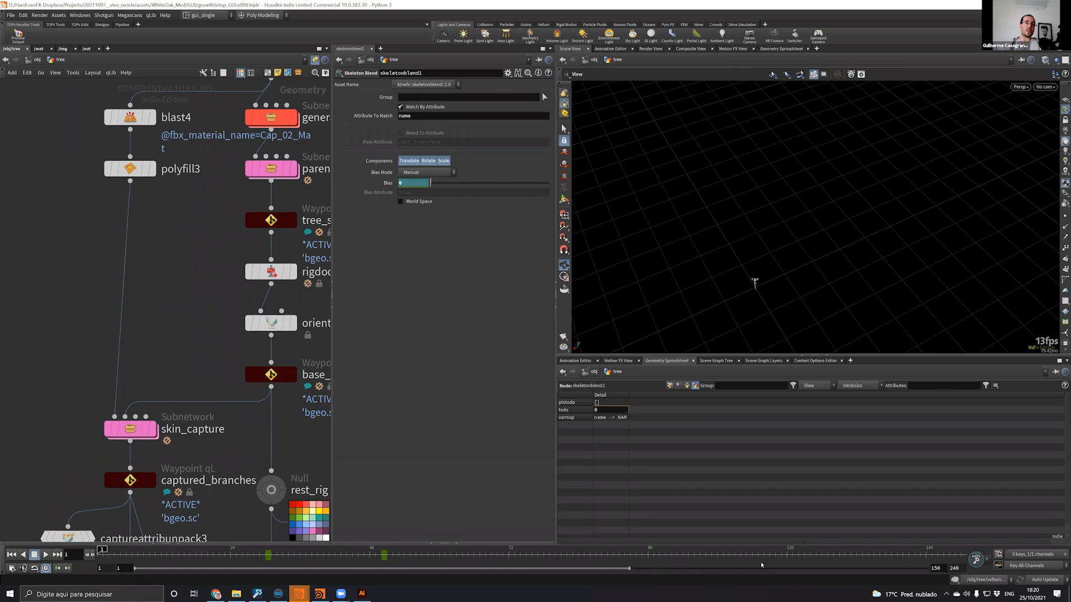
pyautogui.moveTo(200, 240); pyautogui.dragTo(200, 333, button='middle')
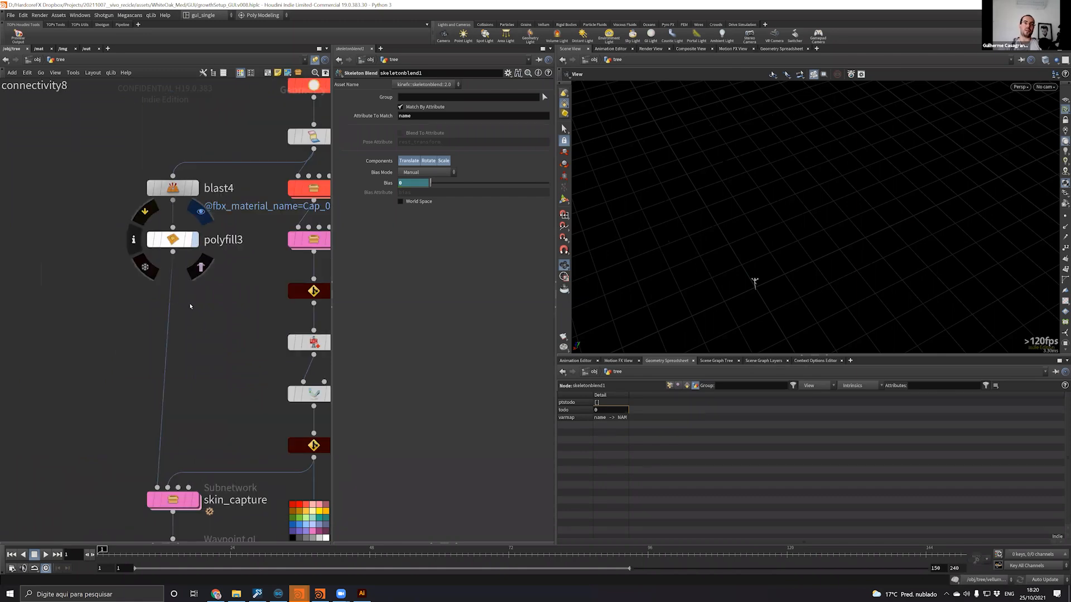
pyautogui.click(195, 240)
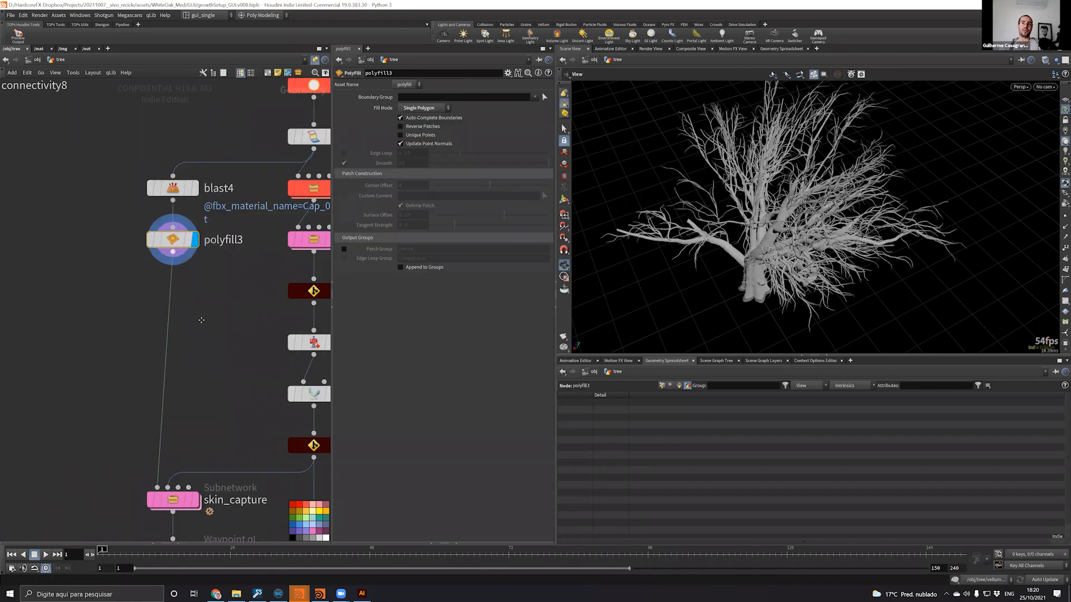
pyautogui.moveTo(202, 304); pyautogui.dragTo(178, 204, button='middle')
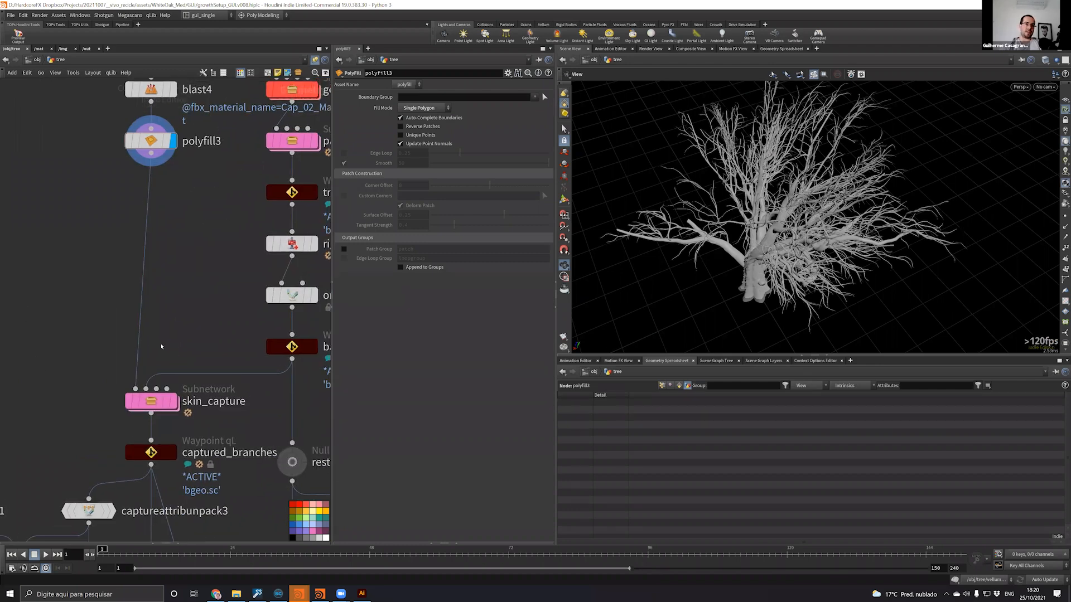
# Set the update mode to Manual, then display skin_capture and open its for-each capture network
pyautogui.click(1053, 583)
pyautogui.click(1043, 580)
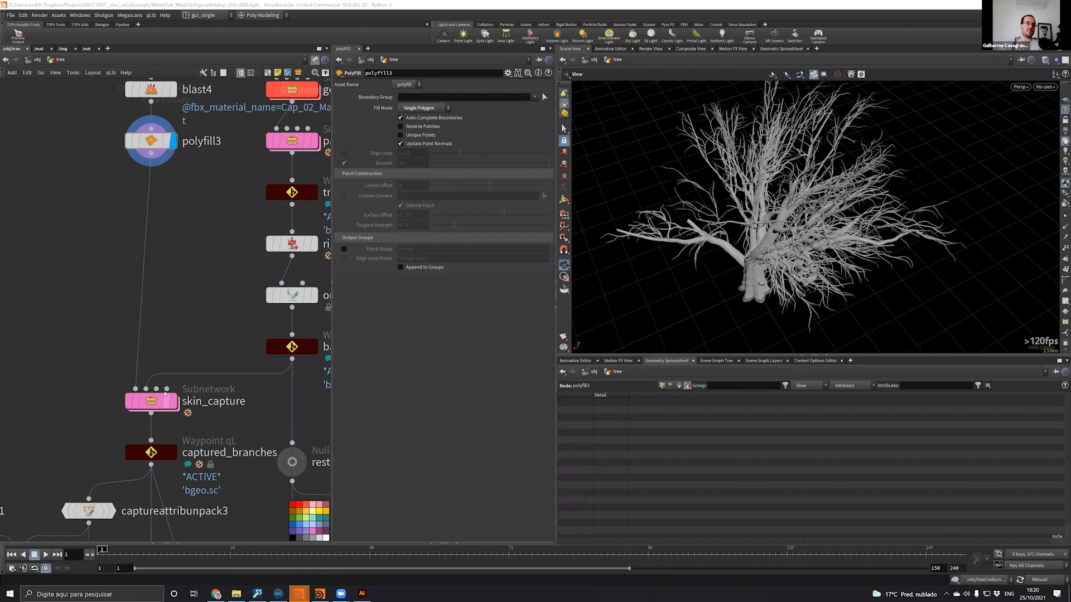
pyautogui.click(173, 401)
pyautogui.doubleClick(152, 401)
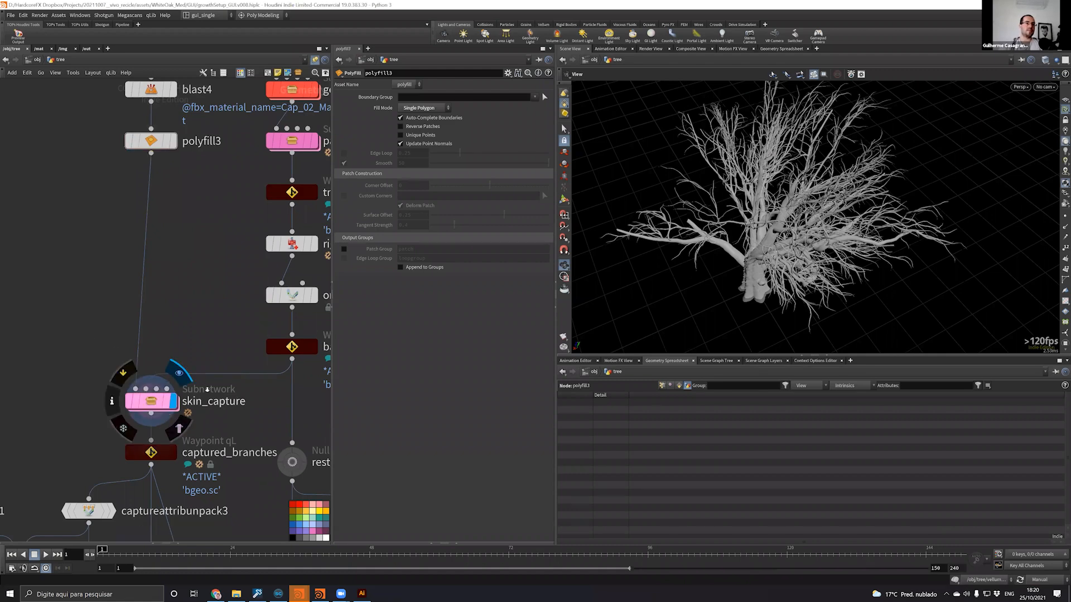
pyautogui.scroll(3, 226, 382)
pyautogui.scroll(4, 101, 371)
pyautogui.moveTo(242, 344); pyautogui.dragTo(197, 375, button='middle')
pyautogui.moveTo(201, 228); pyautogui.dragTo(127, 317, button='middle')
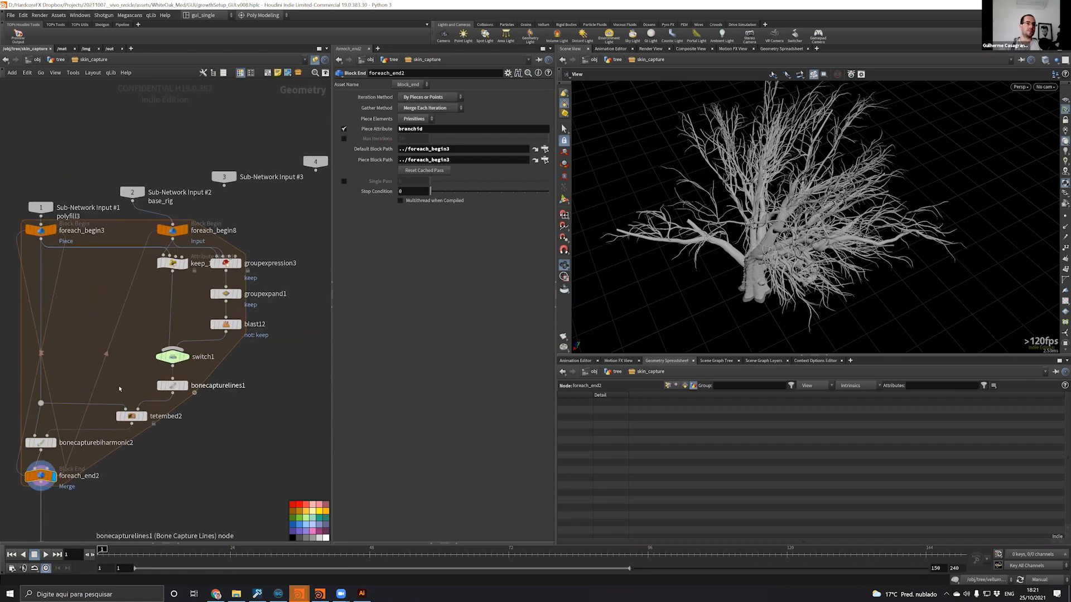
# Copy bonecapturelines1, tetembed2, bonecapturebiharmonic2 and their connecting dot from the for-each block
pyautogui.click(172, 385)
pyautogui.scroll(2, 212, 386)
pyautogui.moveTo(238, 454); pyautogui.dragTo(25, 373)
pyautogui.moveTo(295, 446); pyautogui.dragTo(389, 424, button='middle')
pyautogui.moveTo(311, 436); pyautogui.dragTo(88, 350)
pyautogui.hotkey('ctrl', 'c')
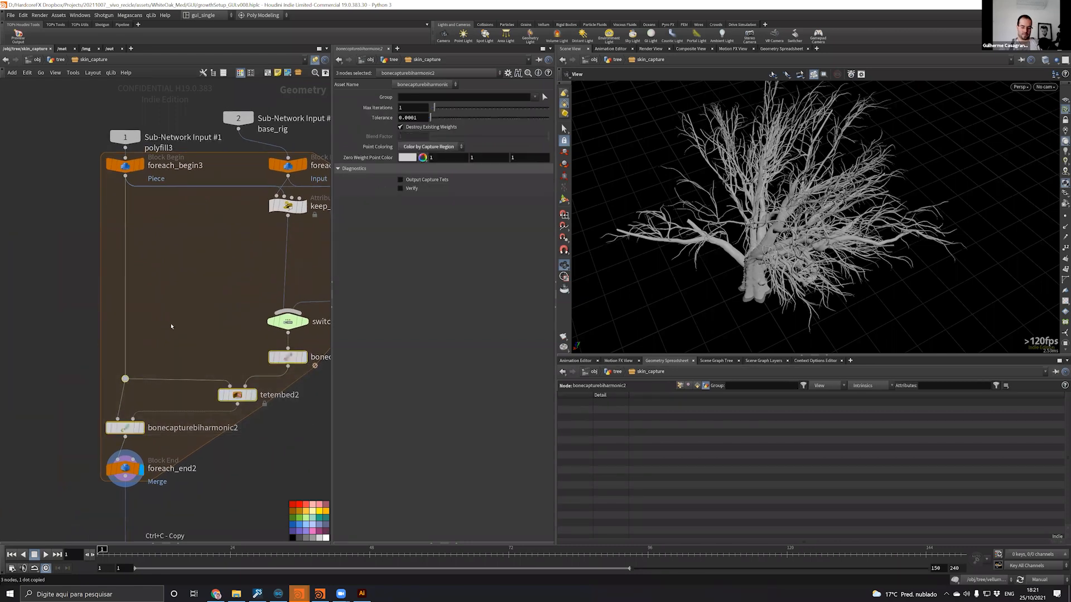
# Return to the tree network and paste the copied capture nodes beside skin_capture
pyautogui.press('u')
pyautogui.scroll(-2, 167, 290)
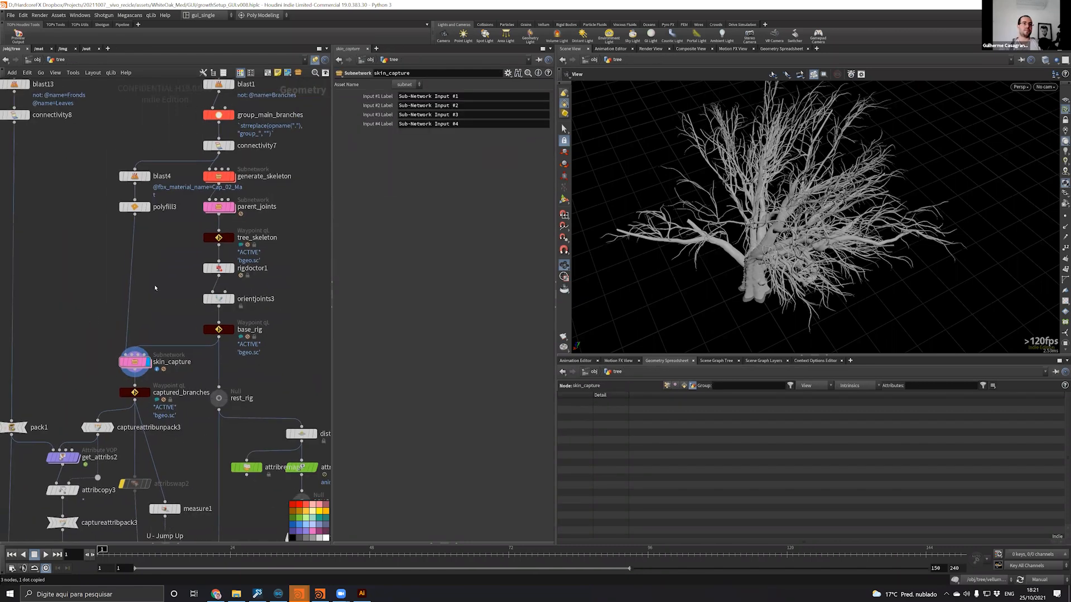
pyautogui.scroll(2, 219, 295)
pyautogui.hotkey('ctrl', 'v')
pyautogui.scroll(-2, 67, 314)
pyautogui.scroll(1, 67, 314)
# Wire polyfill3 into the pasted dot and base_rig into the pasted bone capture lines node
pyautogui.click(253, 229)
pyautogui.click(68, 318)
pyautogui.click(149, 304)
pyautogui.click(305, 305)
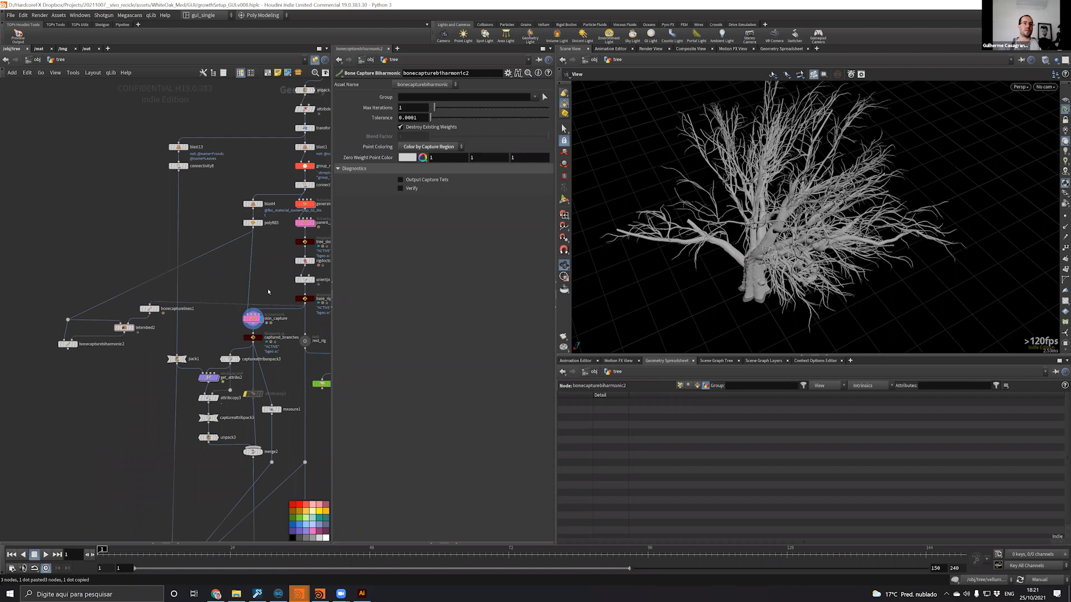
# Set the update mode to Auto Update, interrupt the skin_capture cook, and display the pasted bone capture lines node
pyautogui.scroll(1, 268, 292)
pyautogui.click(1052, 580)
pyautogui.click(1038, 552)
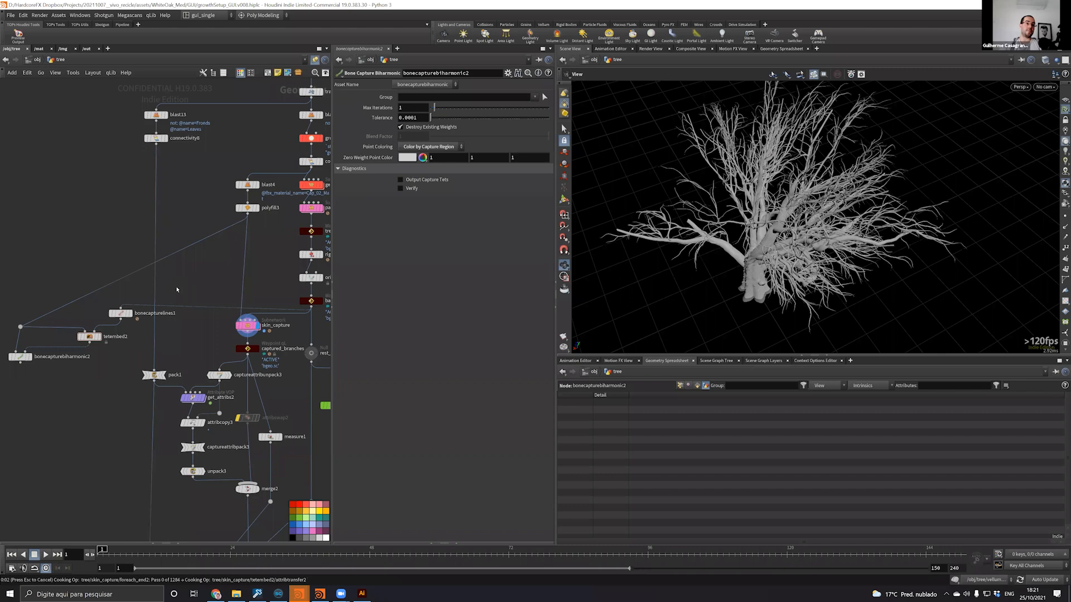
pyautogui.press('Escape')
pyautogui.moveTo(191, 294); pyautogui.dragTo(156, 293, button='right')
pyautogui.moveTo(184, 316); pyautogui.dragTo(226, 336, button='middle')
pyautogui.click(152, 311)
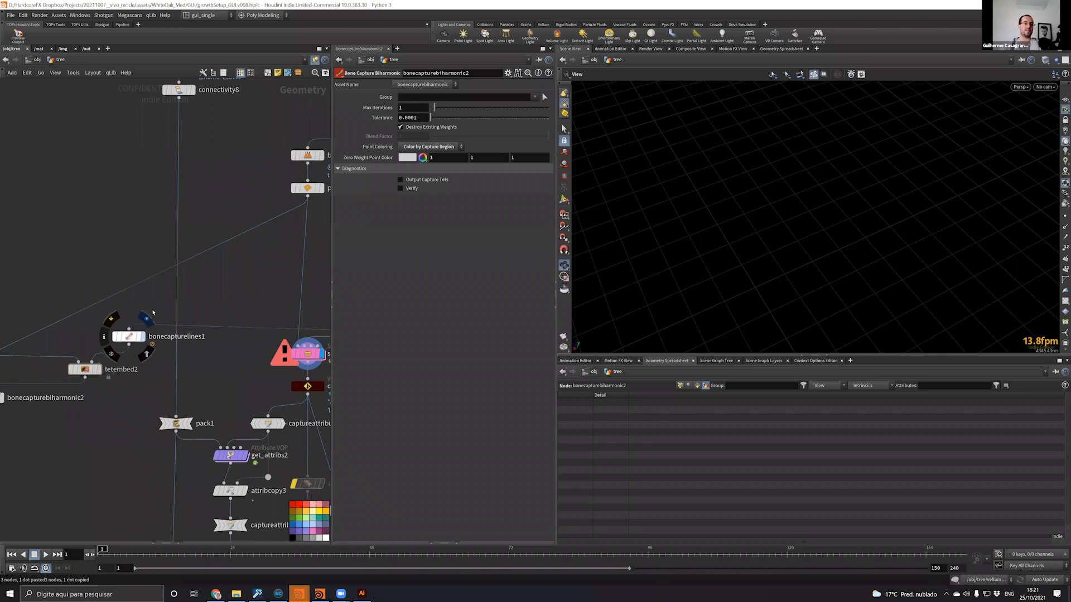
# Select the pasted bonecapturelines1 node and compare its node information with base_rig's
pyautogui.click(124, 353)
pyautogui.moveTo(220, 297); pyautogui.dragTo(174, 303, button='middle')
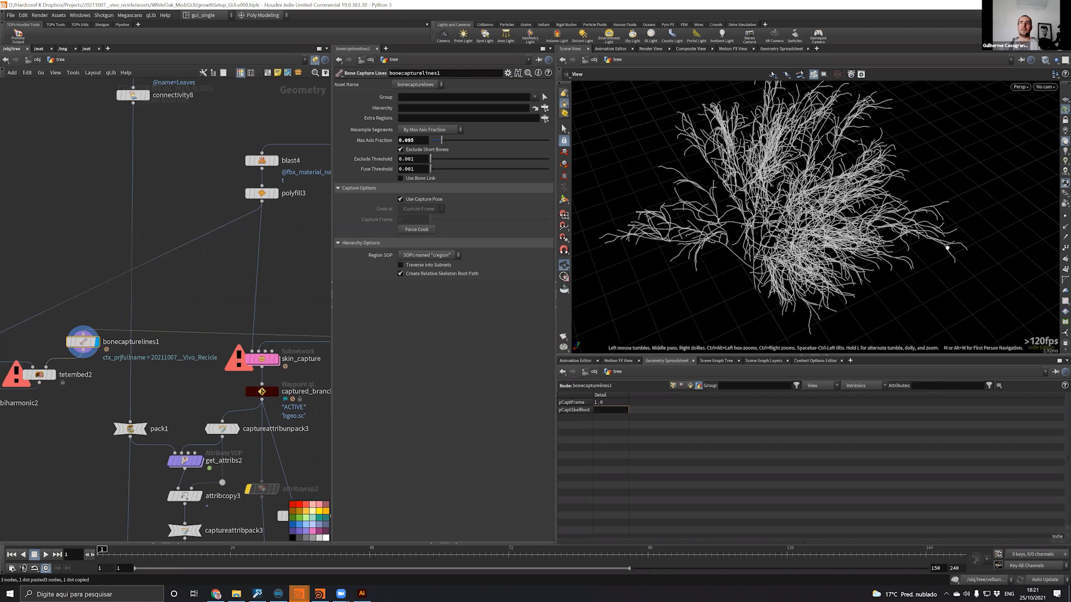
pyautogui.middleClick(83, 341)
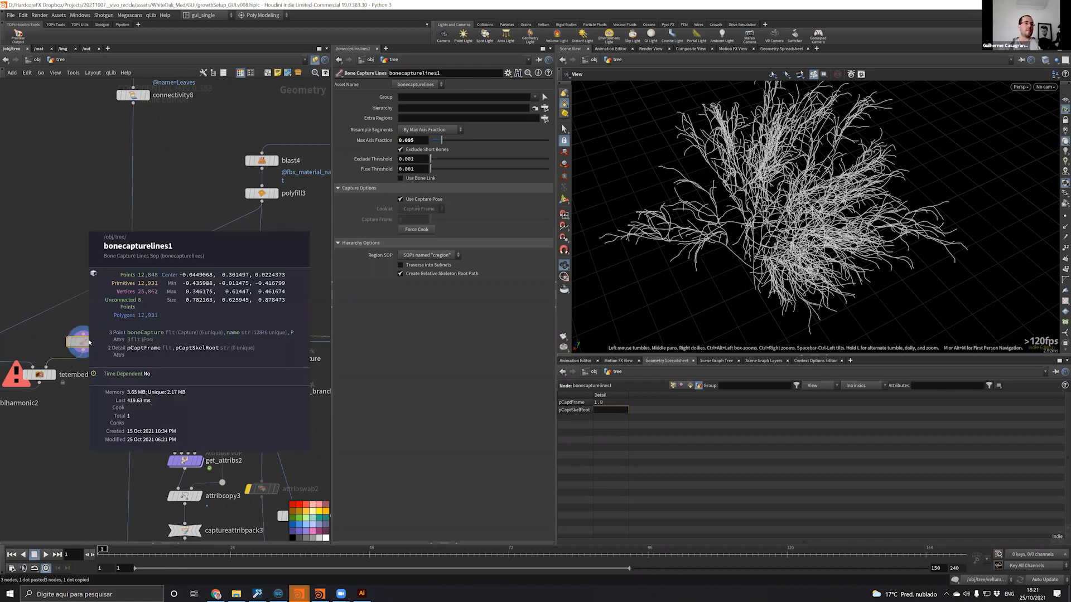
pyautogui.moveTo(326, 329); pyautogui.dragTo(196, 310, button='middle')
pyautogui.middleClick(222, 305)
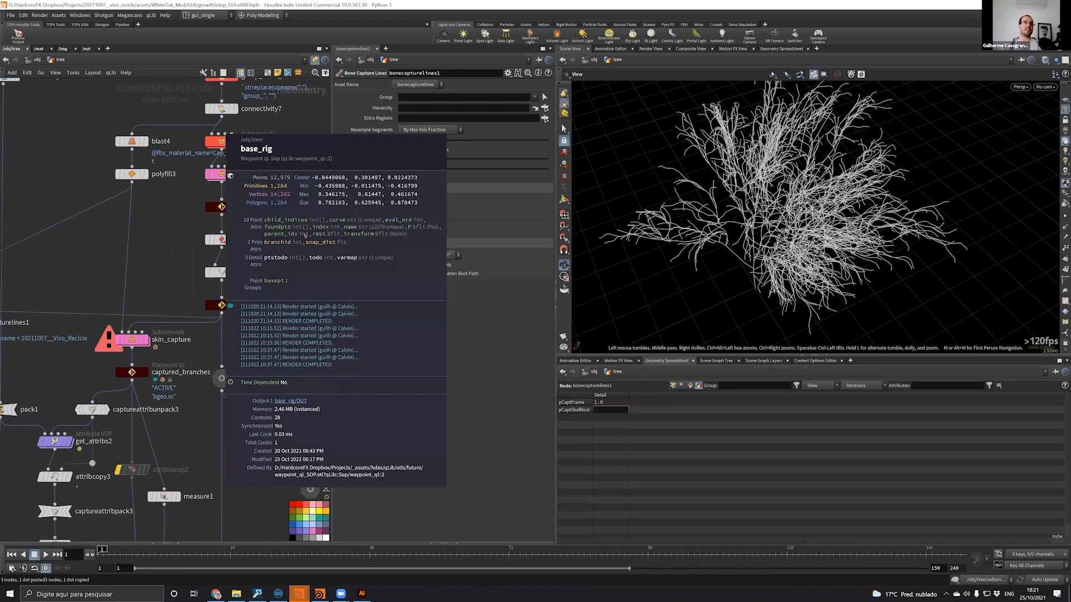
pyautogui.moveTo(85, 279); pyautogui.dragTo(221, 282, button='middle')
pyautogui.scroll(1, 137, 285)
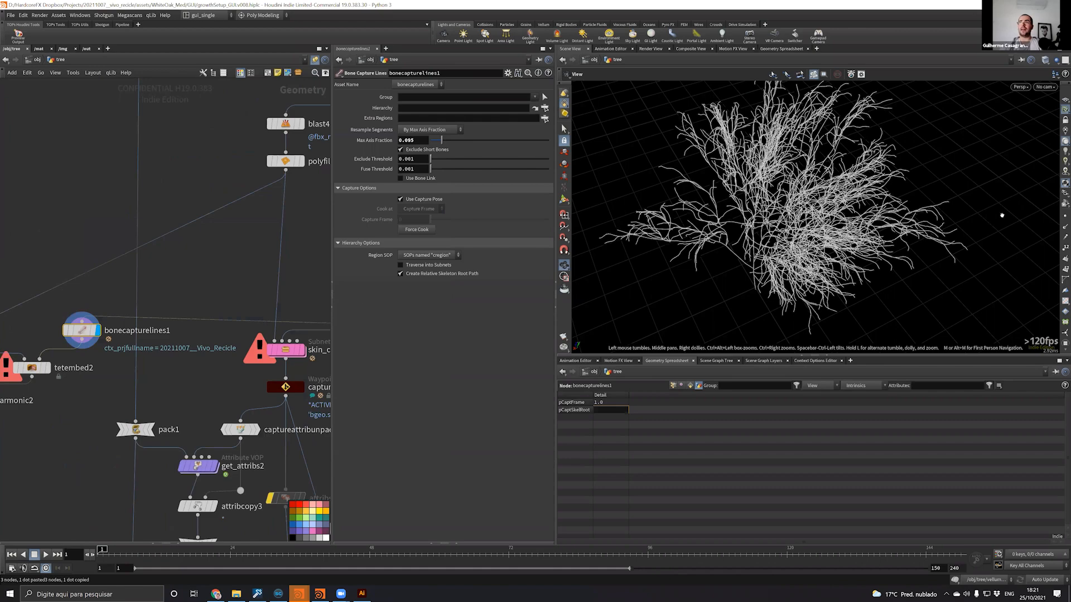
# Turn on point display and examine how densely the bone capture lines are sampled along the trunk and branches
pyautogui.click(1065, 216)
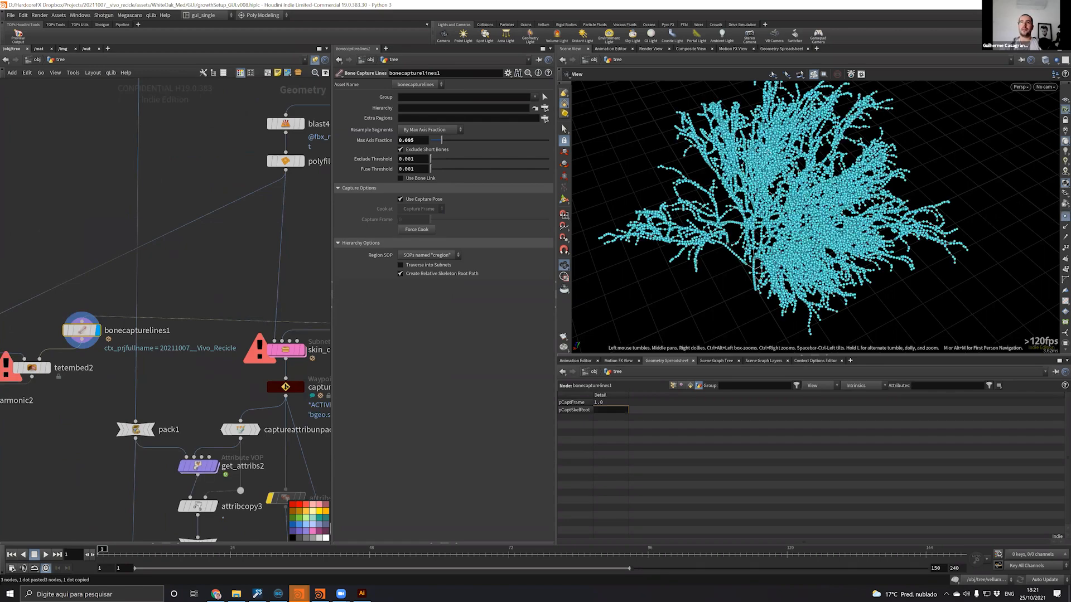
pyautogui.scroll(3, 828, 213)
pyautogui.scroll(10, 749, 213)
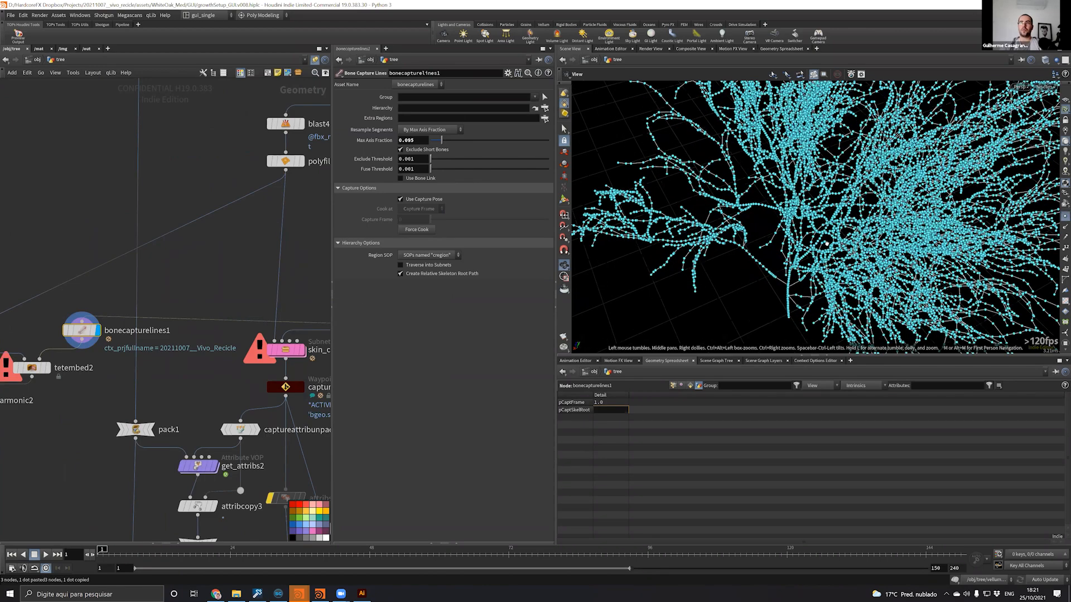
pyautogui.moveTo(317, 303)
pyautogui.mouseDown(button='middle')
pyautogui.moveTo(141, 297)
pyautogui.moveTo(124, 273)
pyautogui.moveTo(311, 293)
pyautogui.mouseUp(button='middle')
pyautogui.click(236, 302)
pyautogui.click(140, 338)
pyautogui.click(121, 341)
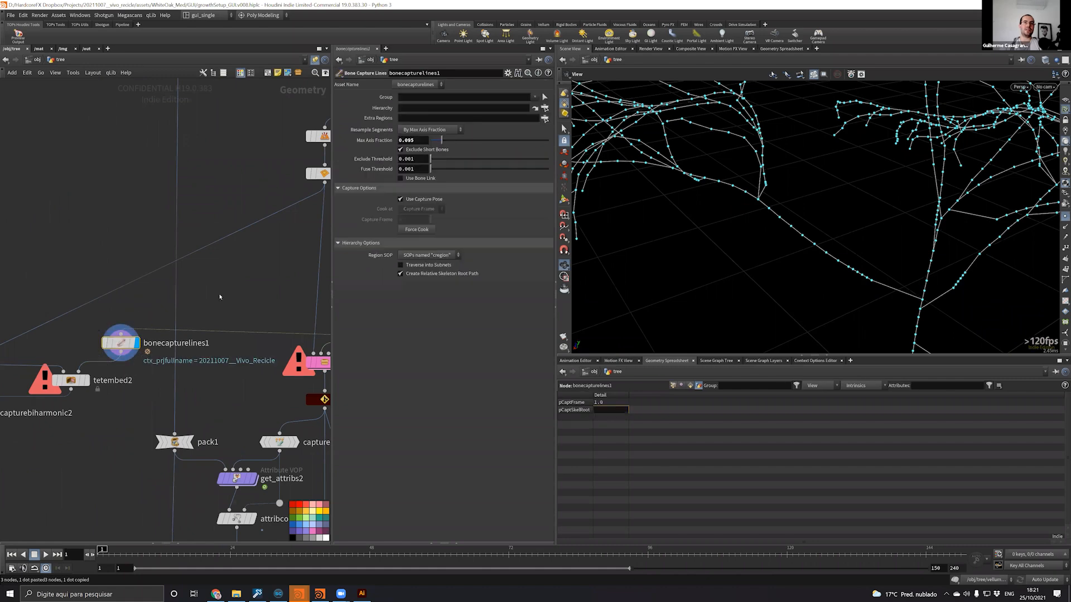
pyautogui.moveTo(897, 177); pyautogui.dragTo(803, 282)
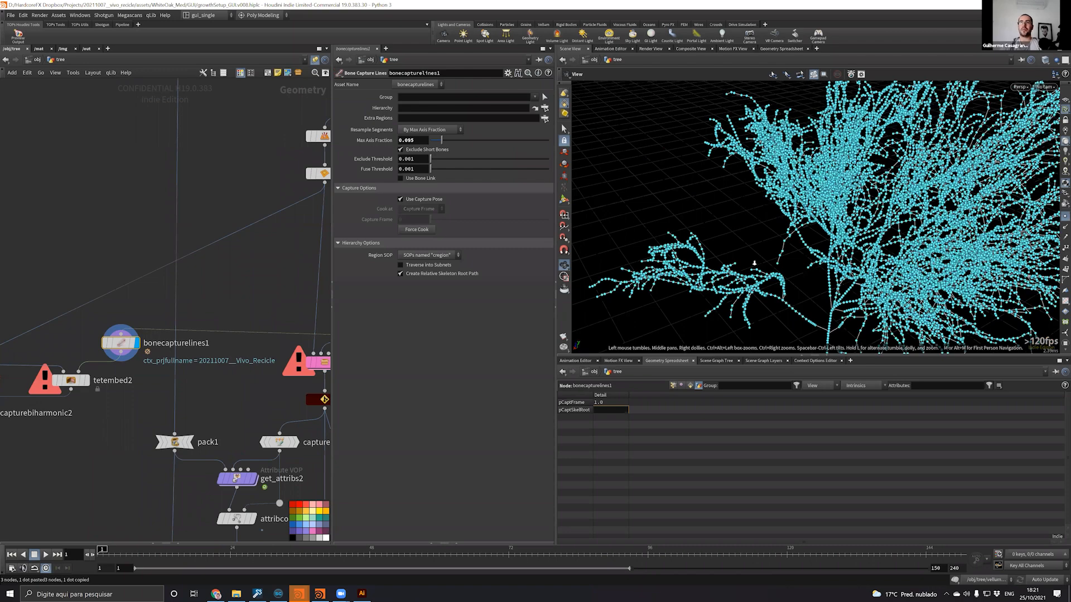
pyautogui.scroll(5, 754, 263)
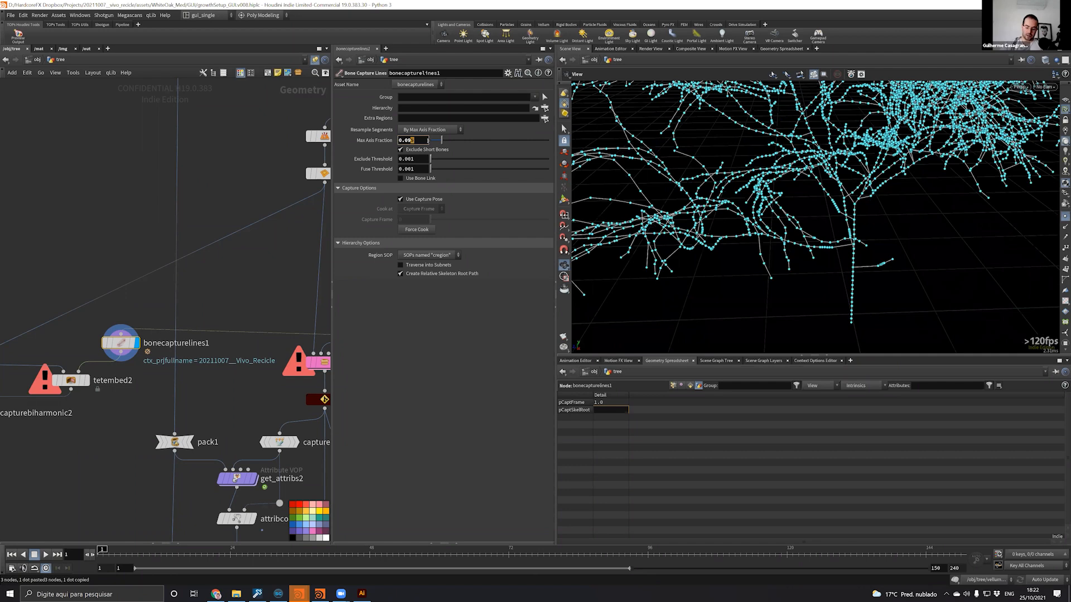
# Set bonecapturelines1's Max Axis Fraction to 0.01 and examine the point spacing around the trunk and lower branches
pyautogui.press('BackSpace')
pyautogui.write('01')
pyautogui.press('Return')
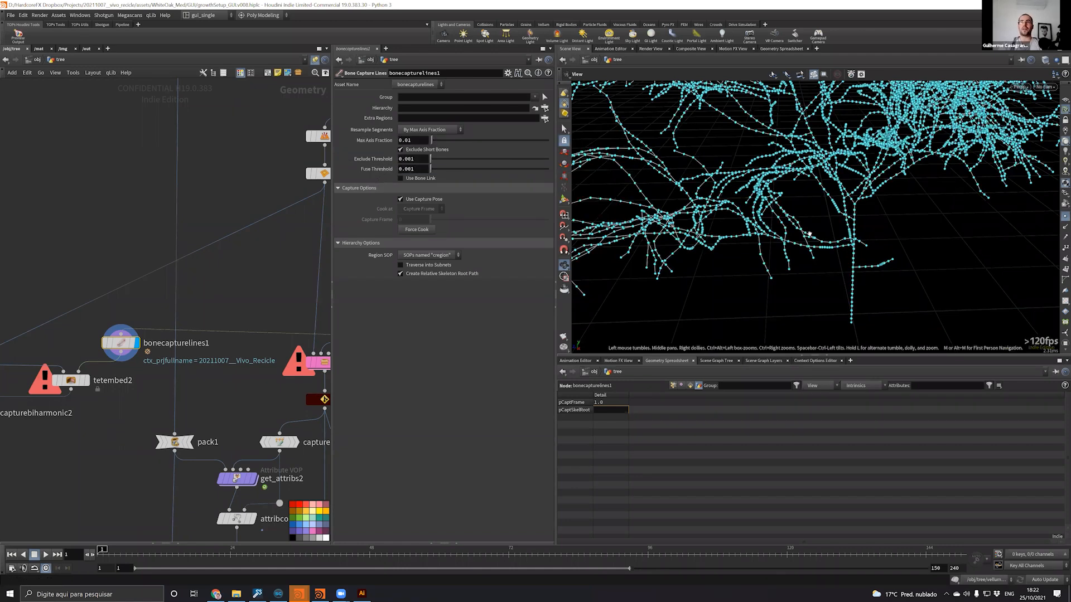
pyautogui.moveTo(809, 234); pyautogui.dragTo(869, 235)
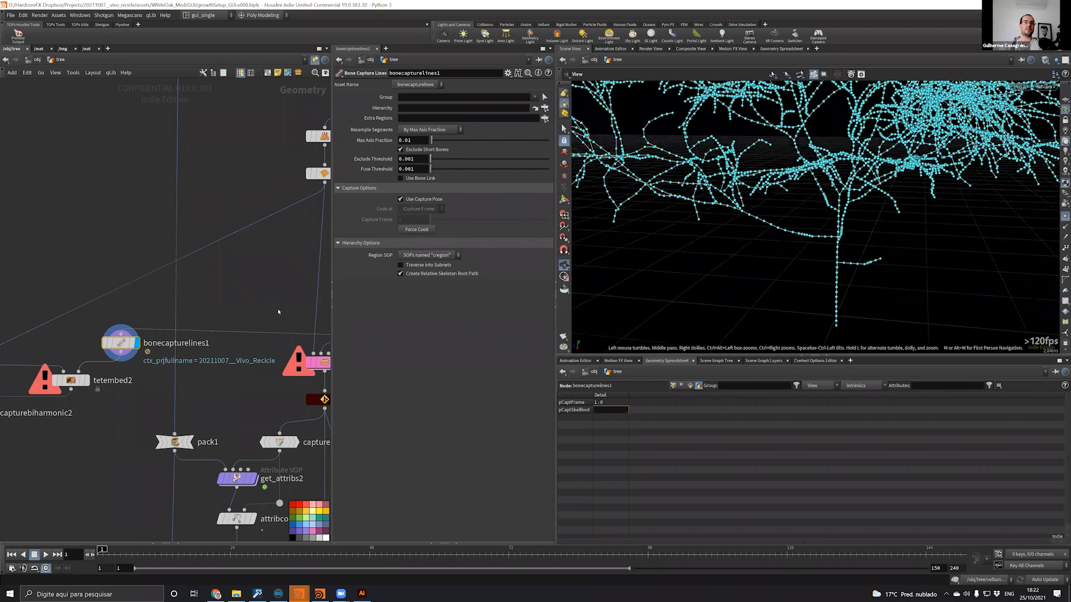
pyautogui.click(279, 311)
pyautogui.moveTo(279, 324); pyautogui.dragTo(306, 296, button='middle')
pyautogui.click(148, 294)
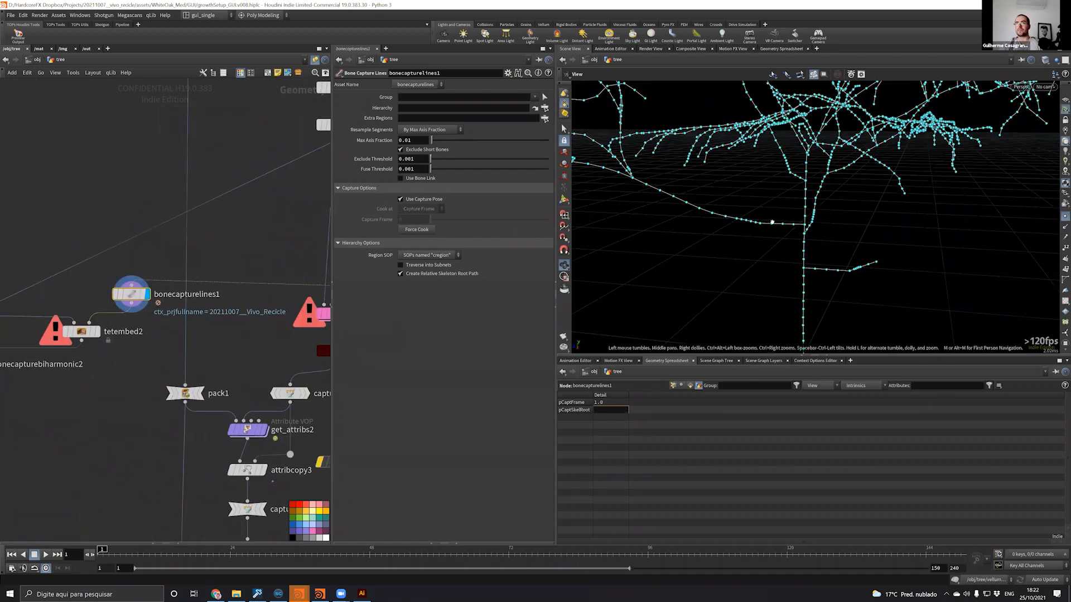
pyautogui.scroll(5, 803, 214)
# Select and display tetembed2, and turn off point display to view the embedding mesh
pyautogui.moveTo(65, 313); pyautogui.dragTo(103, 345, button='middle')
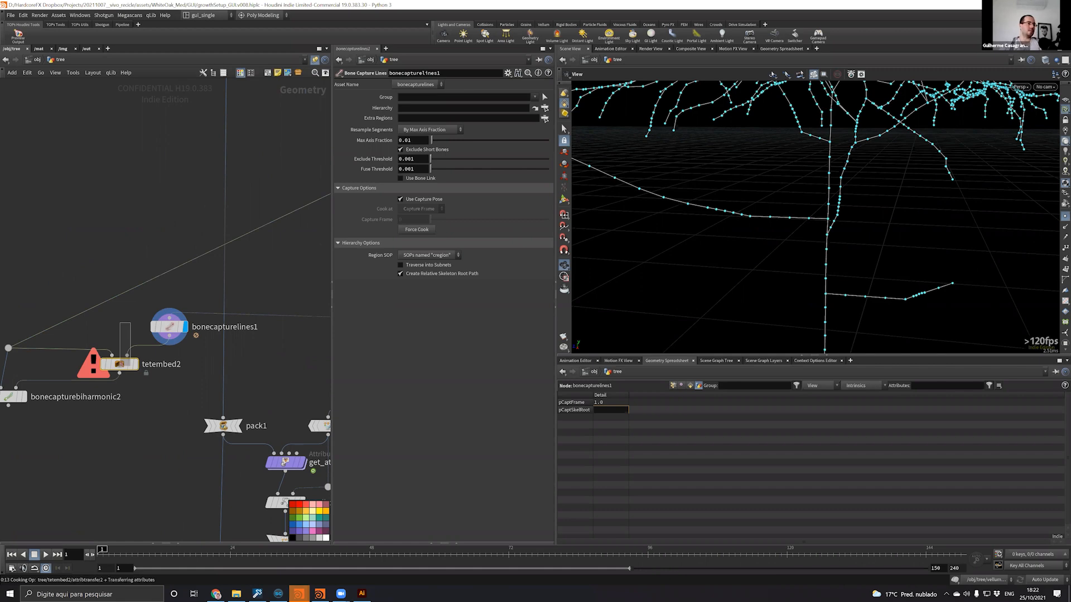
pyautogui.click(136, 364)
pyautogui.moveTo(142, 402); pyautogui.dragTo(119, 355)
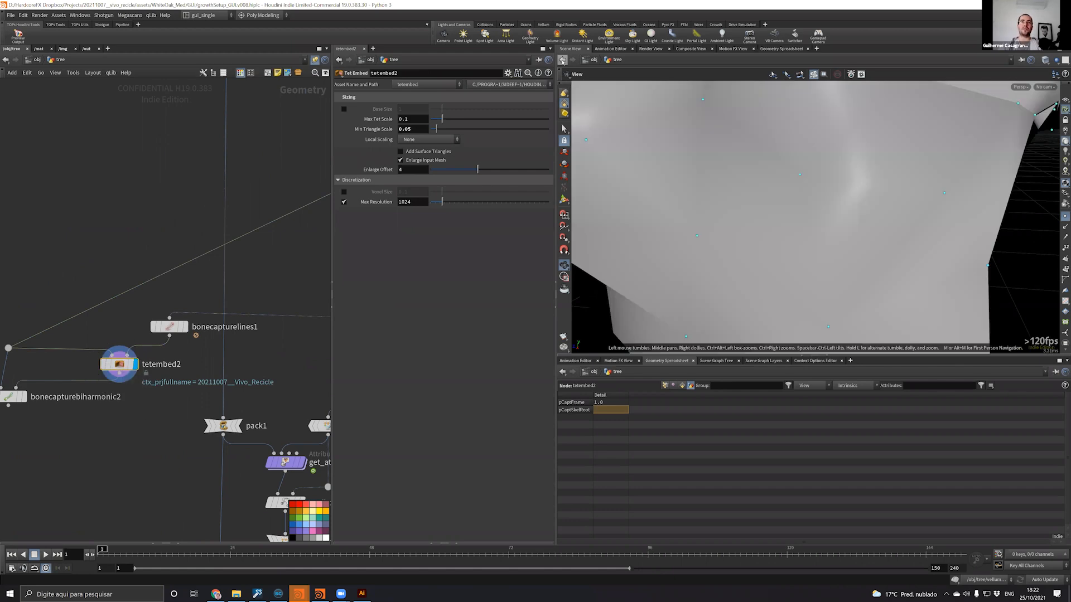
pyautogui.scroll(-10, 820, 188)
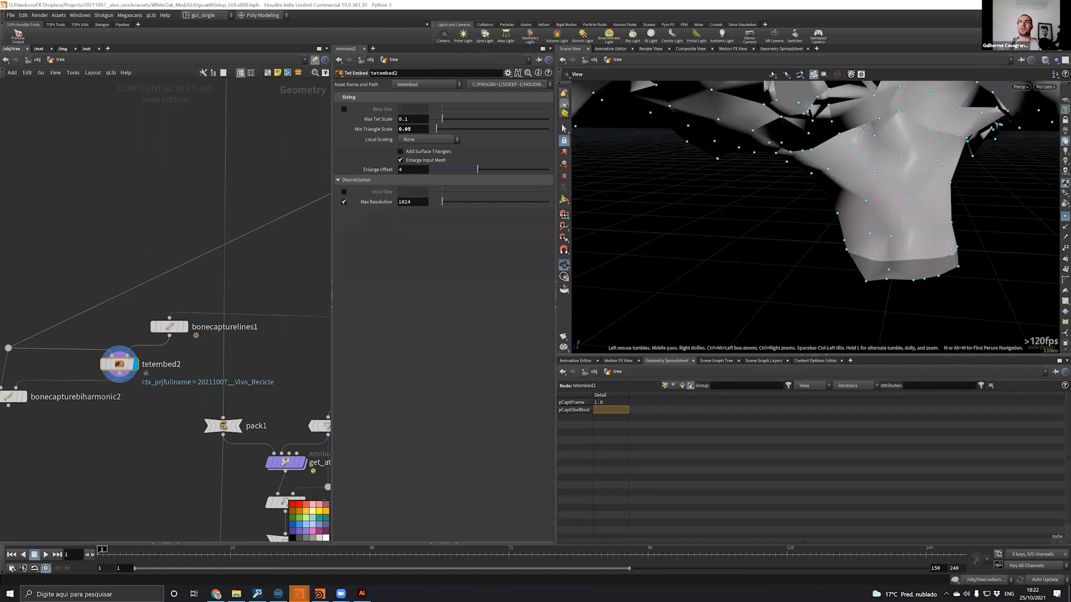
pyautogui.scroll(3, 758, 273)
pyautogui.click(1065, 216)
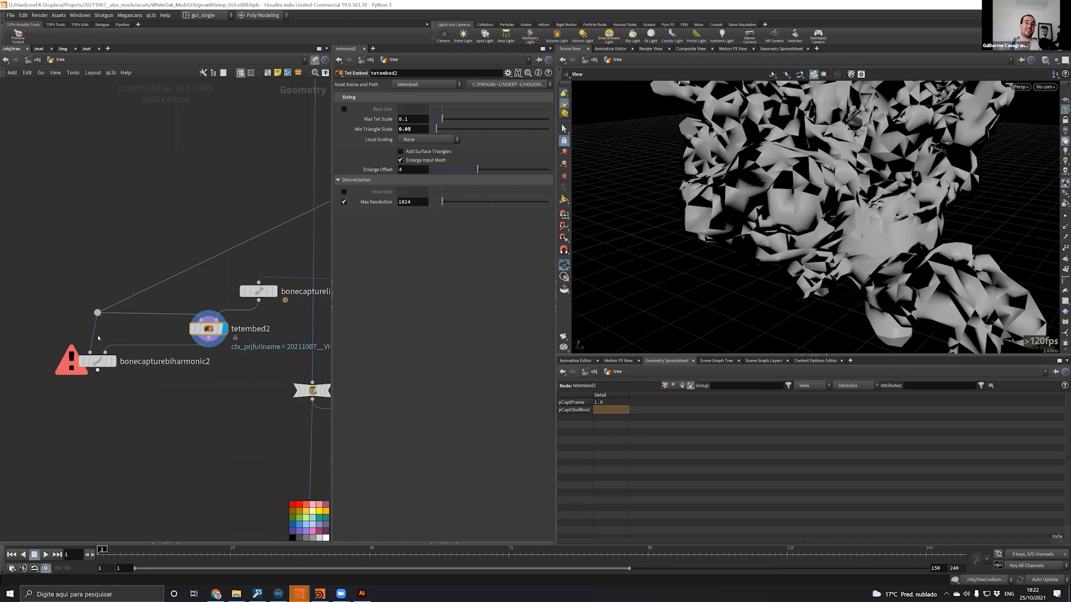
# Bypass the pasted bonecapturebiharmonic2 node and select it to show its parameters
pyautogui.click(83, 364)
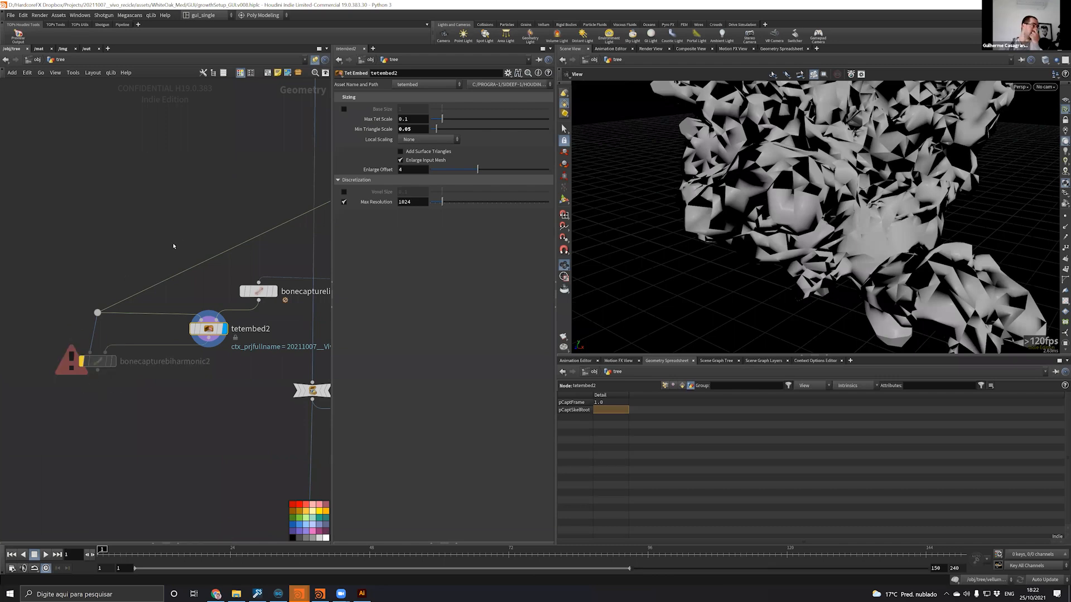
pyautogui.moveTo(161, 422); pyautogui.dragTo(102, 493, button='middle')
pyautogui.click(41, 432)
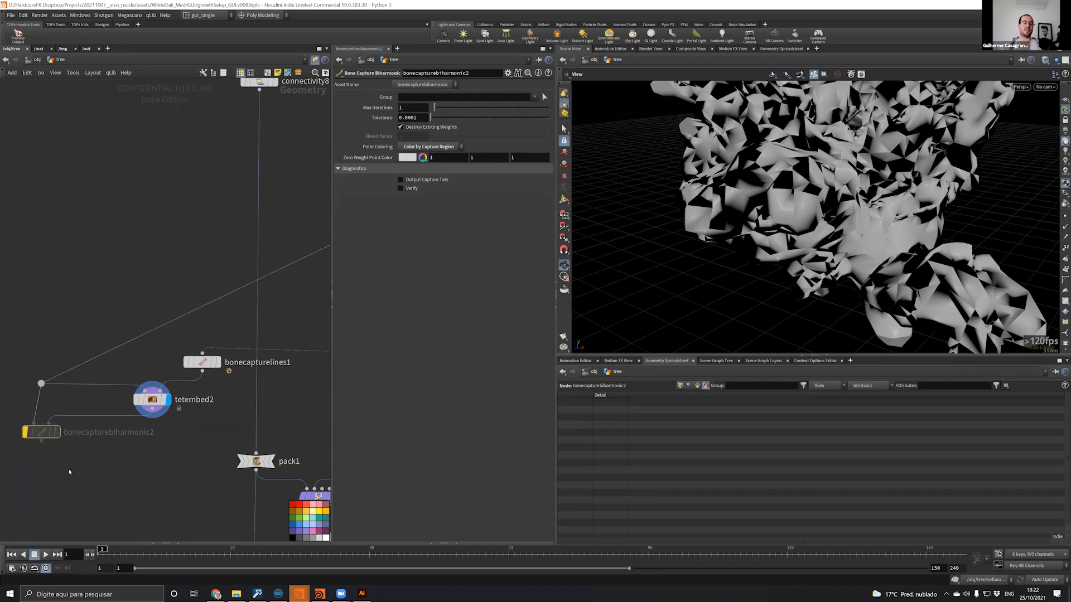
pyautogui.scroll(2, 69, 472)
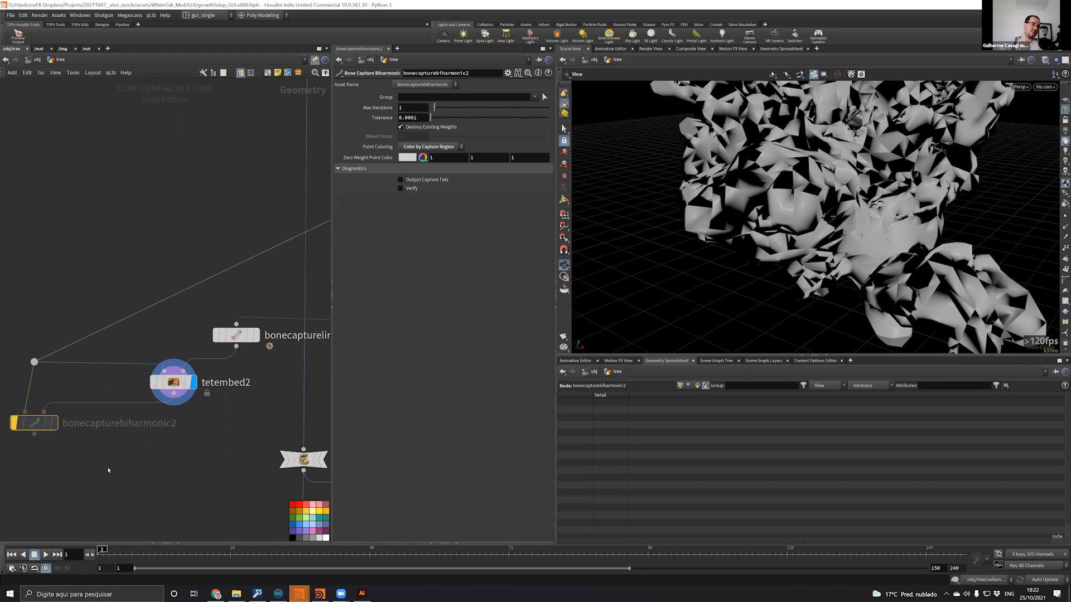
pyautogui.moveTo(109, 470); pyautogui.dragTo(129, 464, button='middle')
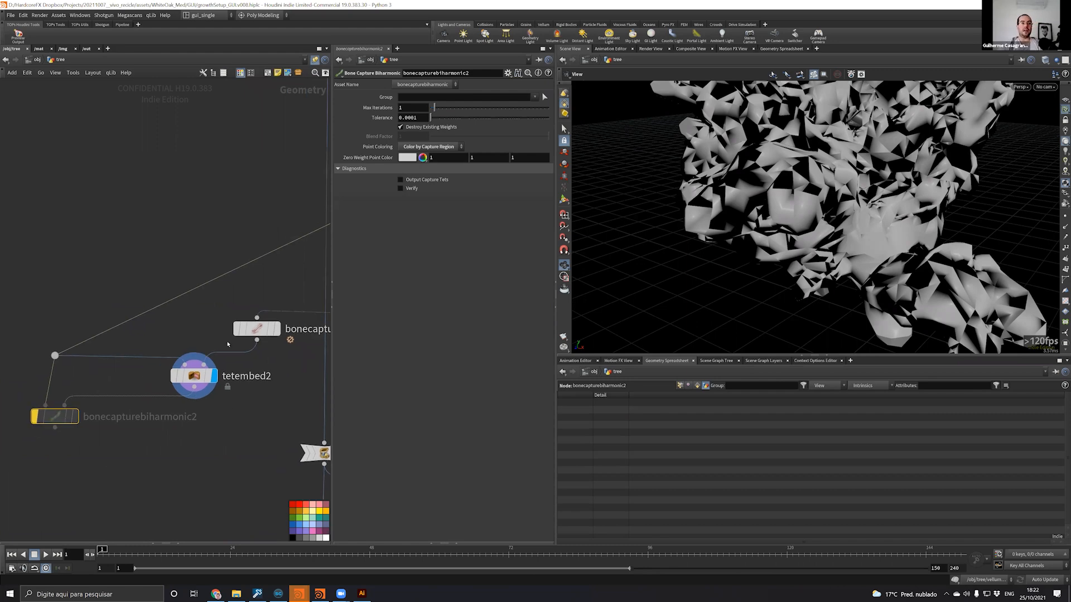
# Check base_rig's node information, then review the pasted capture branch within the whole tree network
pyautogui.moveTo(257, 329); pyautogui.dragTo(105, 377, button='middle')
pyautogui.moveTo(312, 329); pyautogui.dragTo(73, 336, button='middle')
pyautogui.middleClick(121, 357)
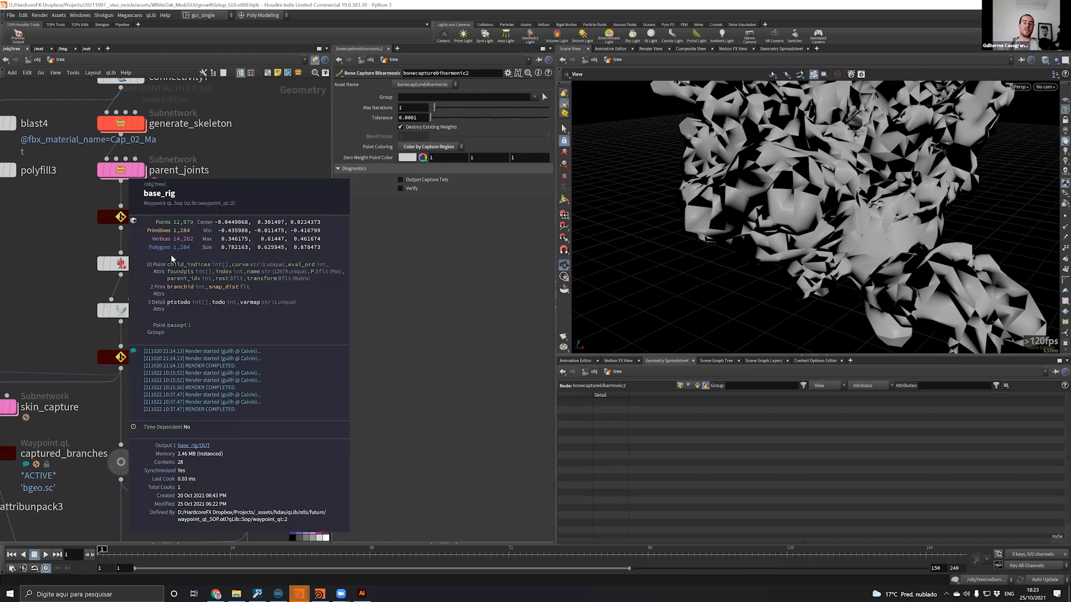
pyautogui.moveTo(100, 328); pyautogui.dragTo(268, 304, button='middle')
pyautogui.moveTo(86, 304); pyautogui.dragTo(262, 287, button='middle')
pyautogui.moveTo(50, 357); pyautogui.dragTo(289, 305, button='middle')
pyautogui.moveTo(137, 409); pyautogui.dragTo(169, 405, button='middle')
pyautogui.moveTo(148, 402); pyautogui.dragTo(126, 369)
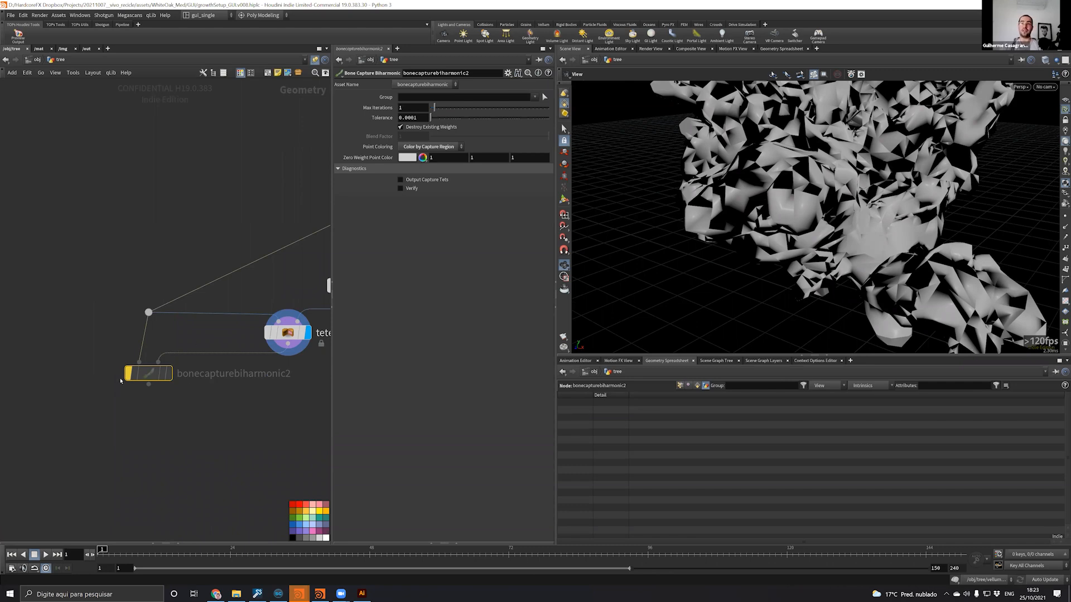
pyautogui.scroll(-6, 134, 336)
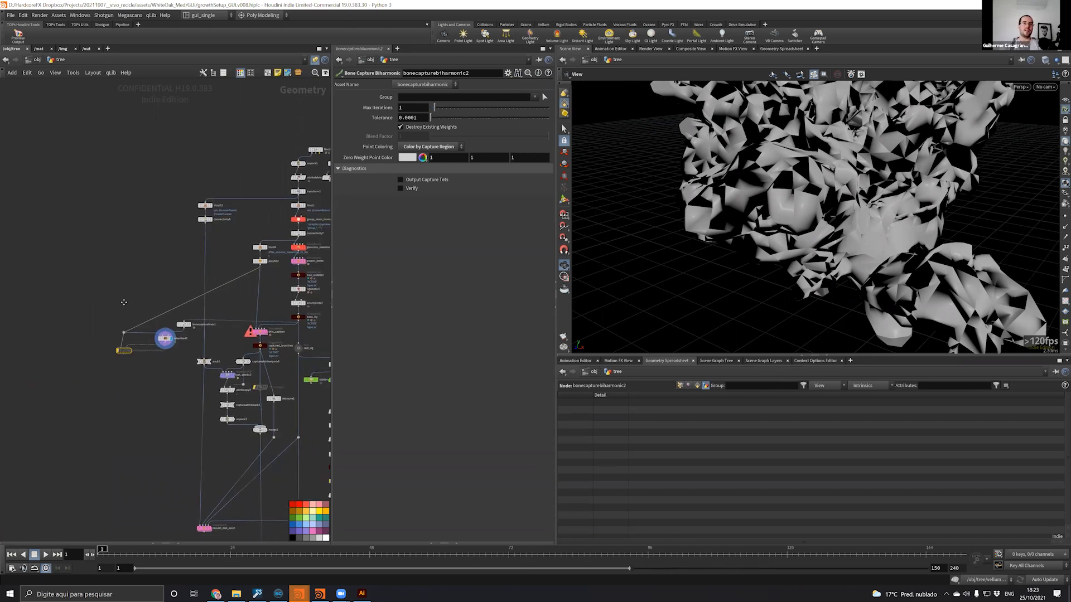
pyautogui.moveTo(137, 278); pyautogui.dragTo(132, 277, button='middle')
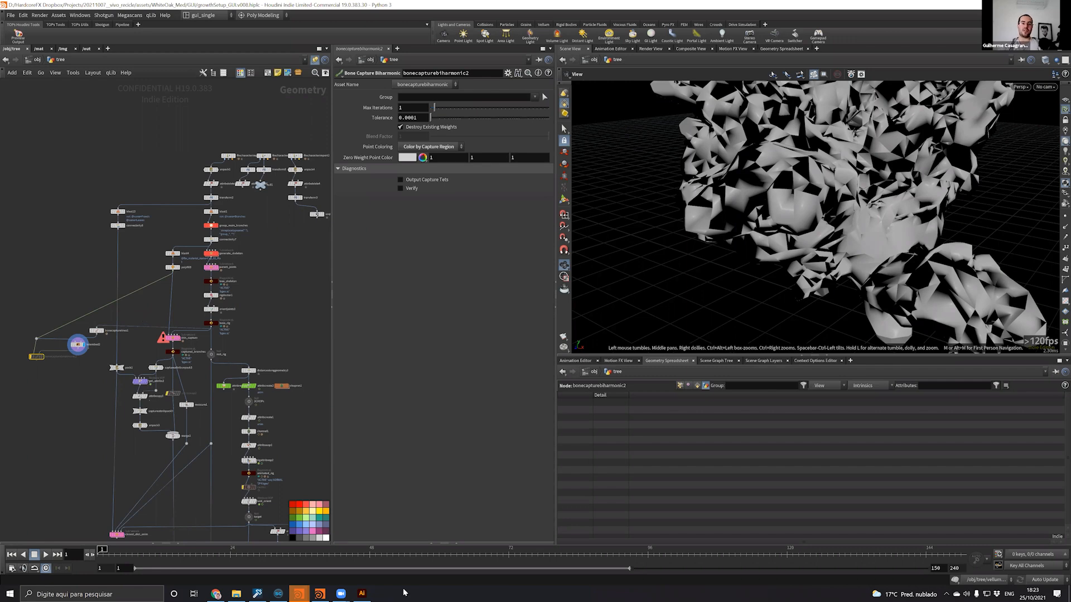
# Open the Windows Task Manager to check the processor load, then return to Houdini's tree network
pyautogui.rightClick(425, 592)
pyautogui.click(463, 561)
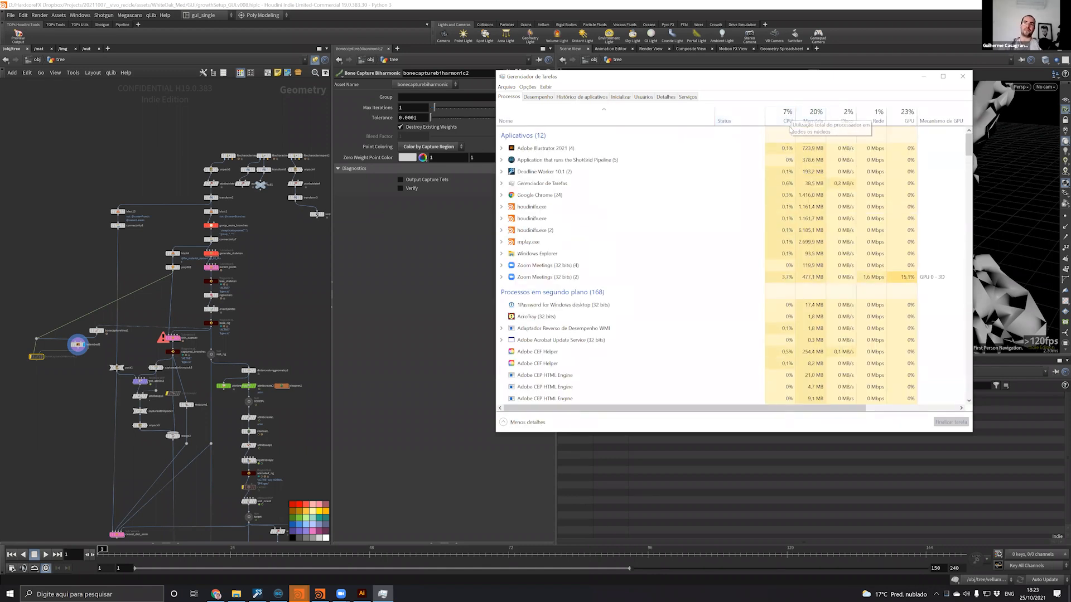
pyautogui.click(273, 304)
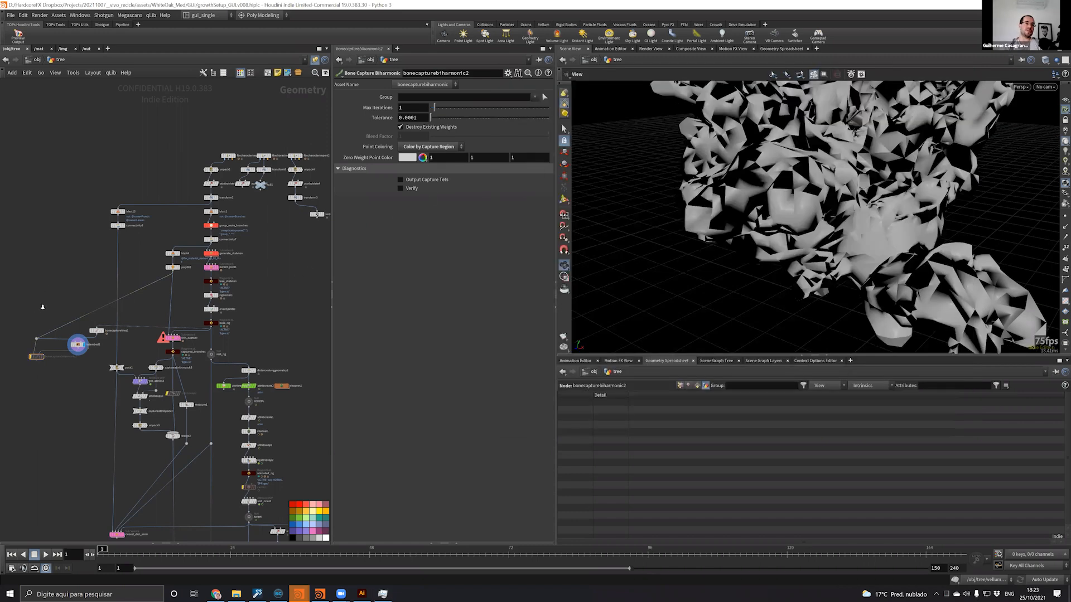
pyautogui.scroll(4, 118, 279)
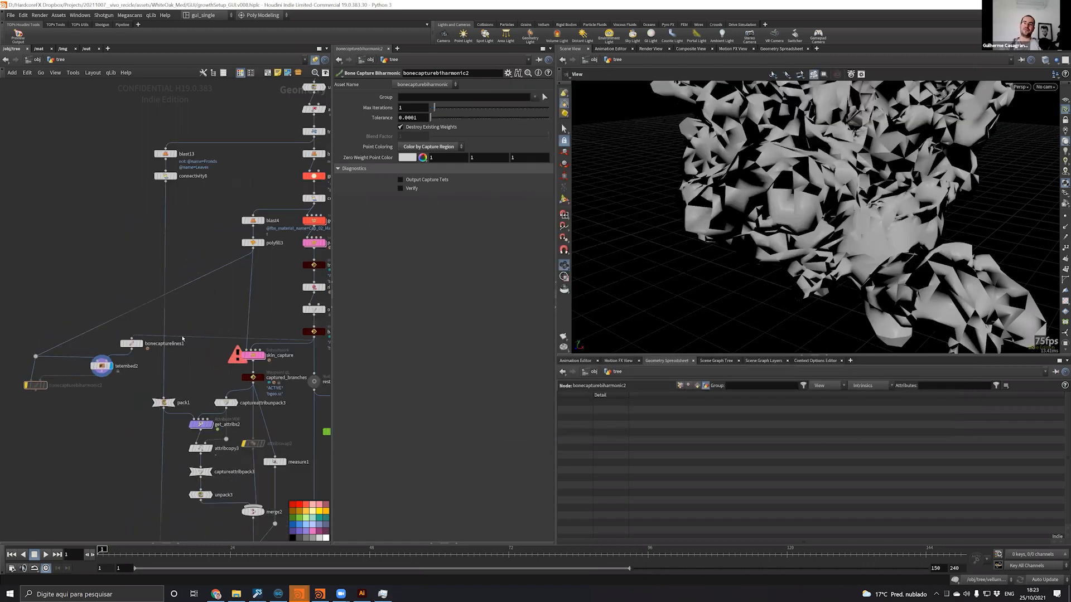
pyautogui.scroll(2, 183, 339)
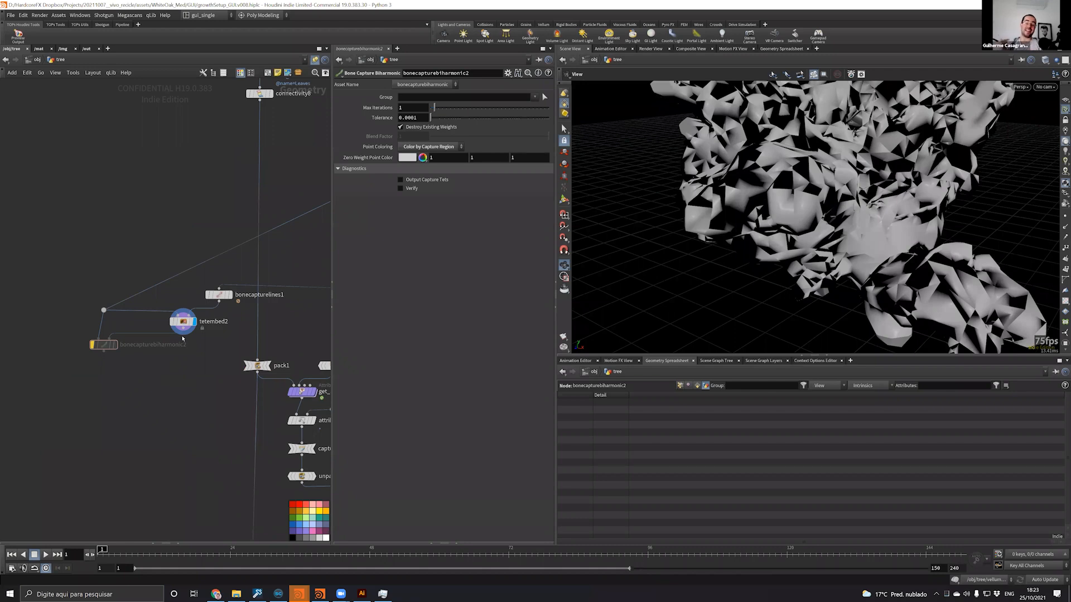
pyautogui.moveTo(319, 326); pyautogui.dragTo(116, 313, button='middle')
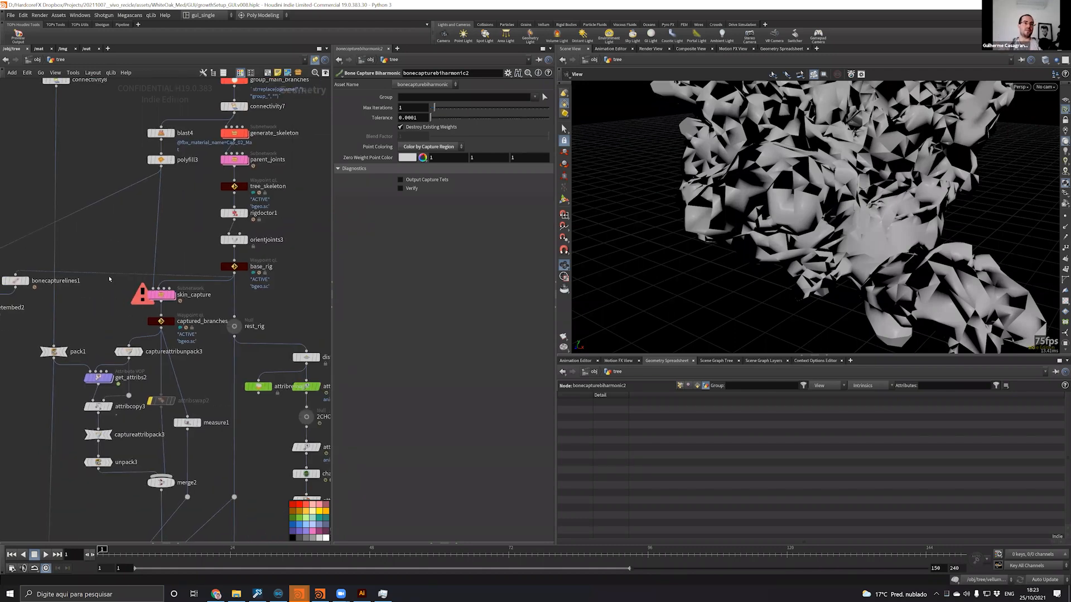
pyautogui.moveTo(107, 253)
pyautogui.mouseDown(button='middle')
pyautogui.moveTo(108, 200)
pyautogui.moveTo(118, 237)
pyautogui.mouseUp(button='middle')
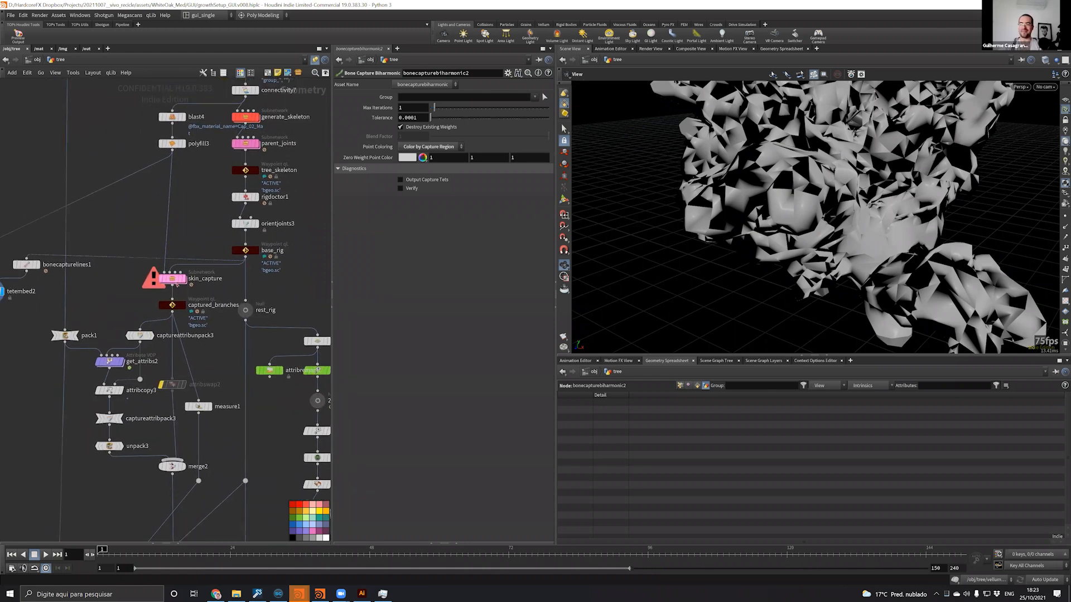
pyautogui.moveTo(167, 287)
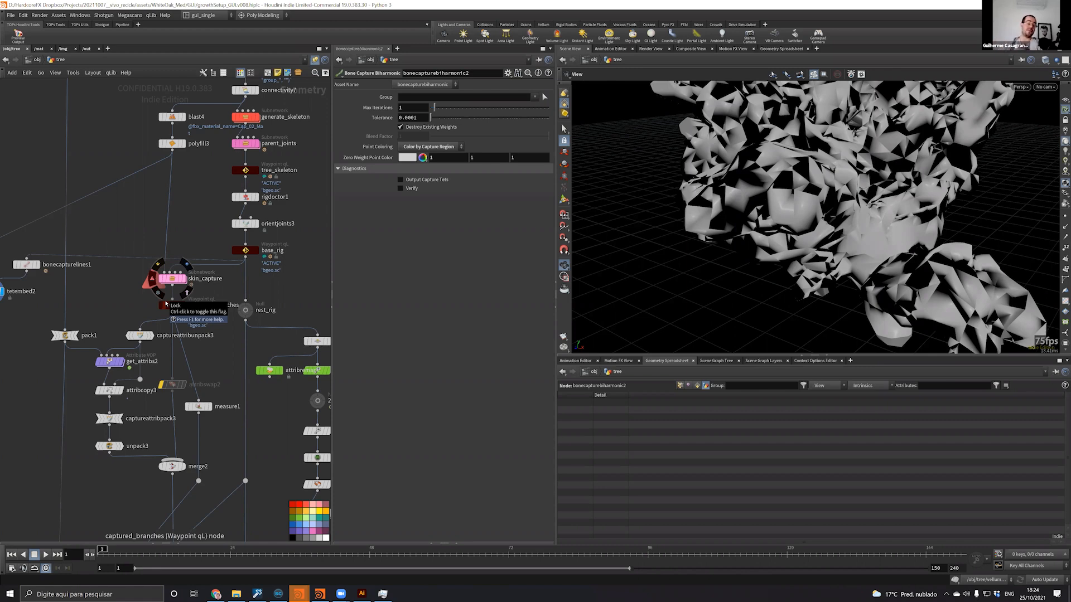
pyautogui.moveTo(113, 298); pyautogui.dragTo(284, 298, button='middle')
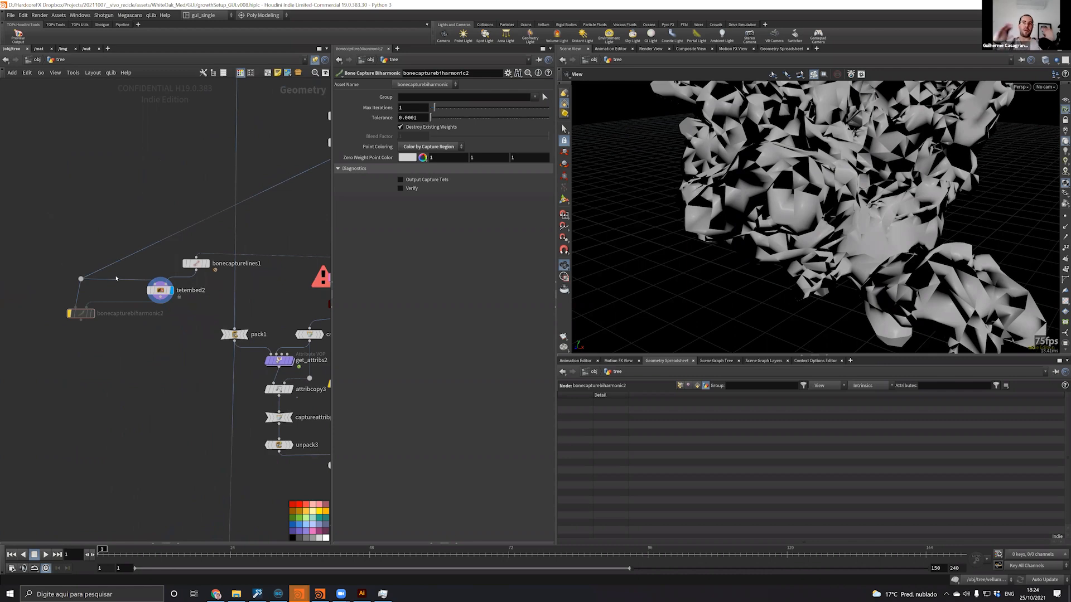
pyautogui.moveTo(264, 293); pyautogui.dragTo(103, 252, button='middle')
# Display and select the cached captured_branches node and examine the capture region colors on the trunk and branches
pyautogui.click(192, 263)
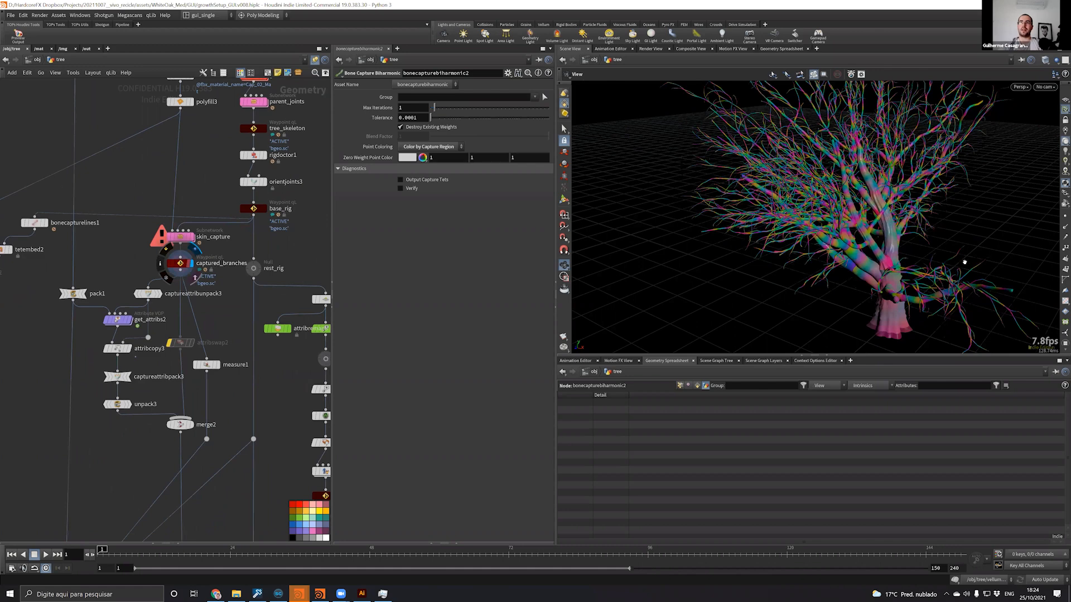
pyautogui.click(180, 263)
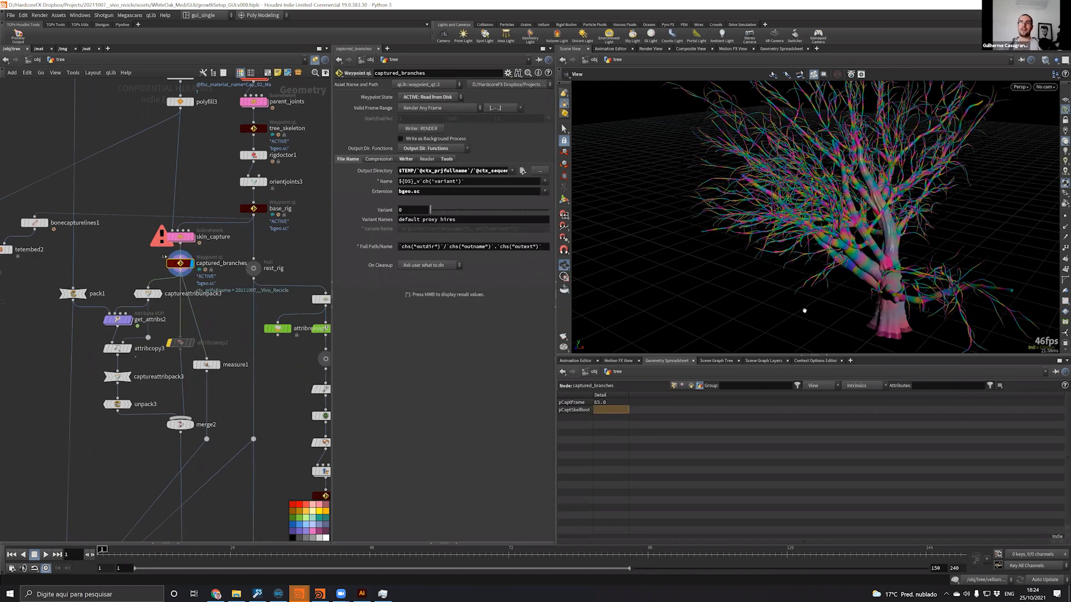
pyautogui.moveTo(804, 310); pyautogui.dragTo(923, 217, button='right')
pyautogui.moveTo(881, 191); pyautogui.dragTo(653, 227)
pyautogui.moveTo(653, 227); pyautogui.dragTo(625, 263, button='right')
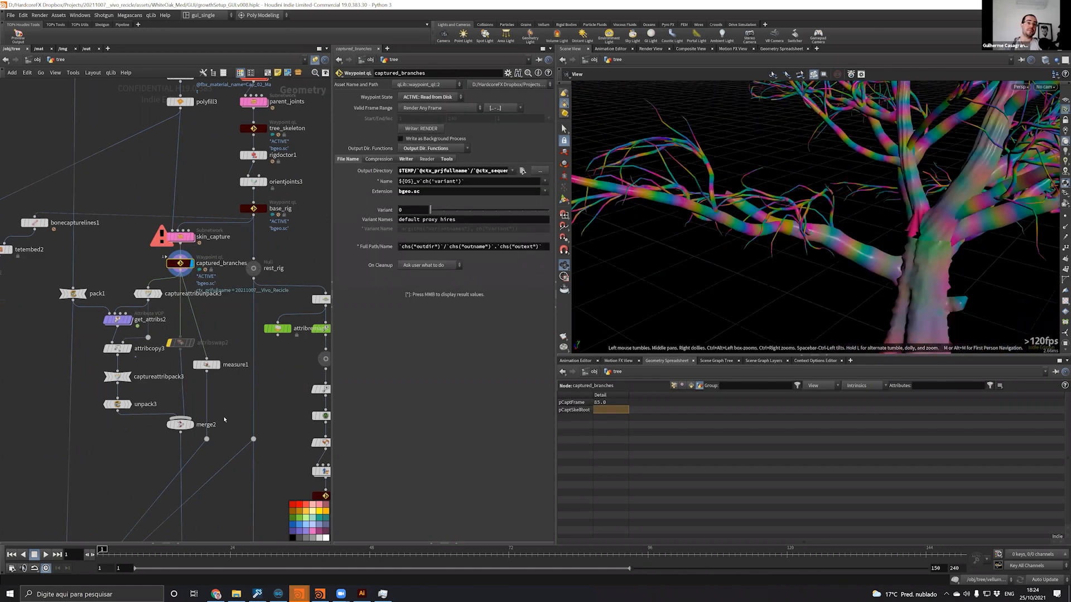
# Display the merge2 node and examine the leaf geometry around the captured branches up close
pyautogui.moveTo(770, 189); pyautogui.dragTo(722, 126, button='middle')
pyautogui.moveTo(227, 505); pyautogui.dragTo(205, 415, button='middle')
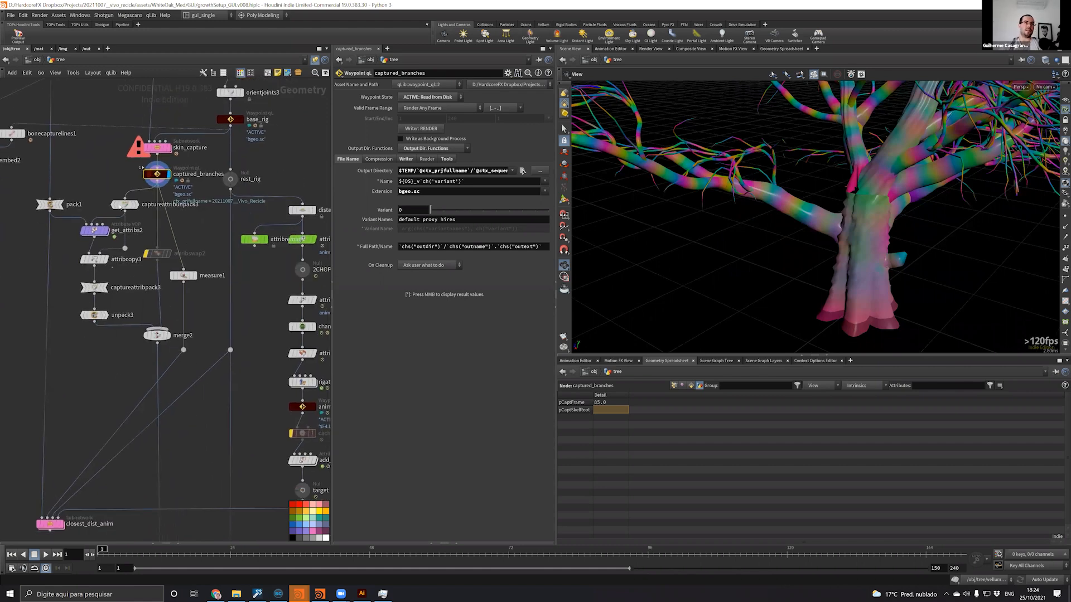
pyautogui.scroll(2, 95, 181)
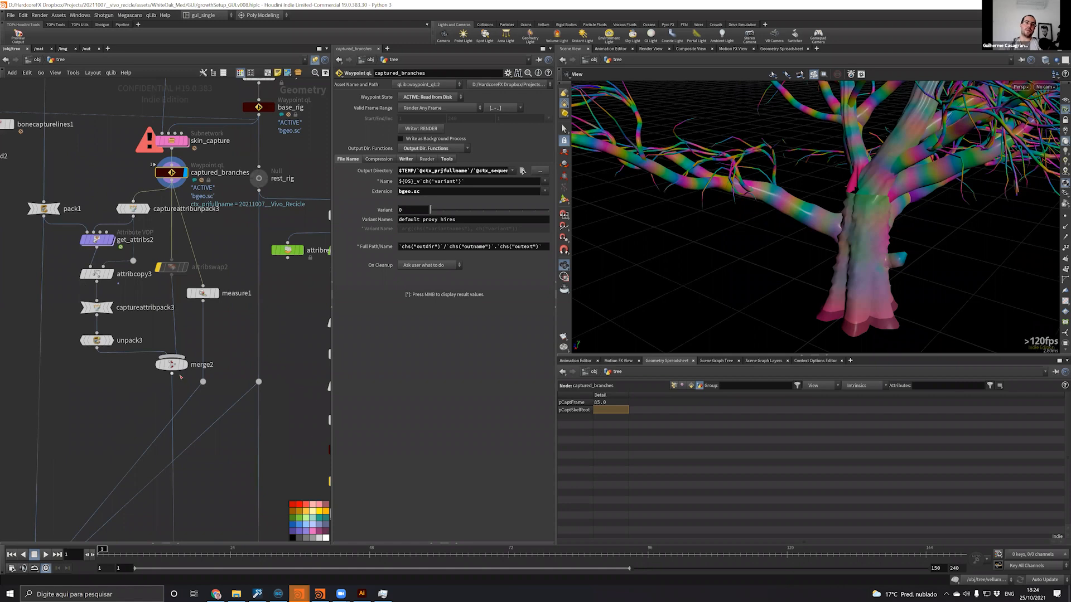
pyautogui.moveTo(188, 366)
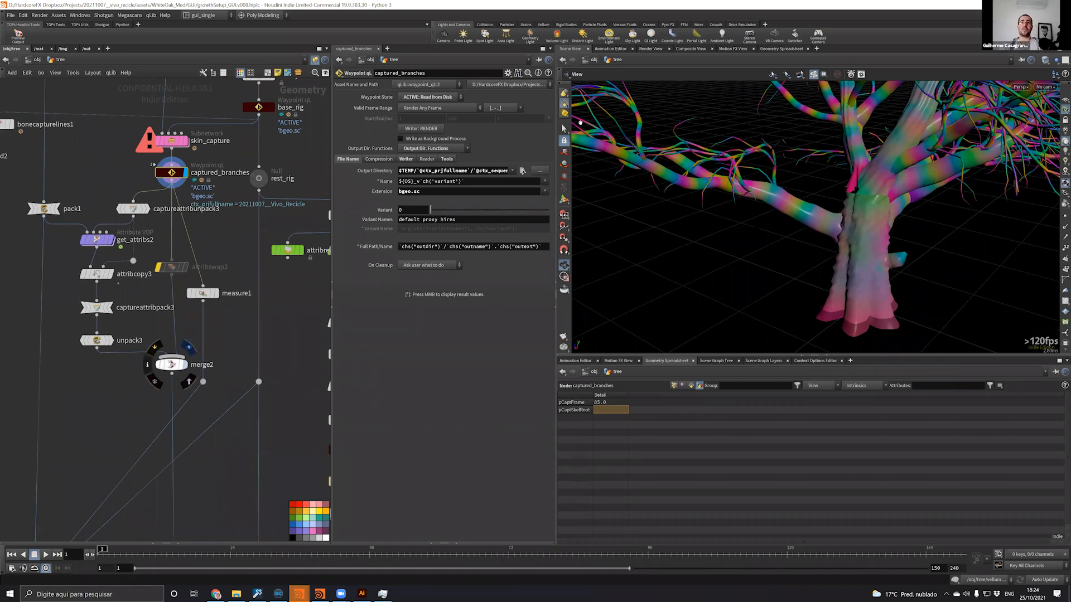
pyautogui.moveTo(704, 218); pyautogui.dragTo(743, 222)
pyautogui.moveTo(680, 231); pyautogui.dragTo(778, 234)
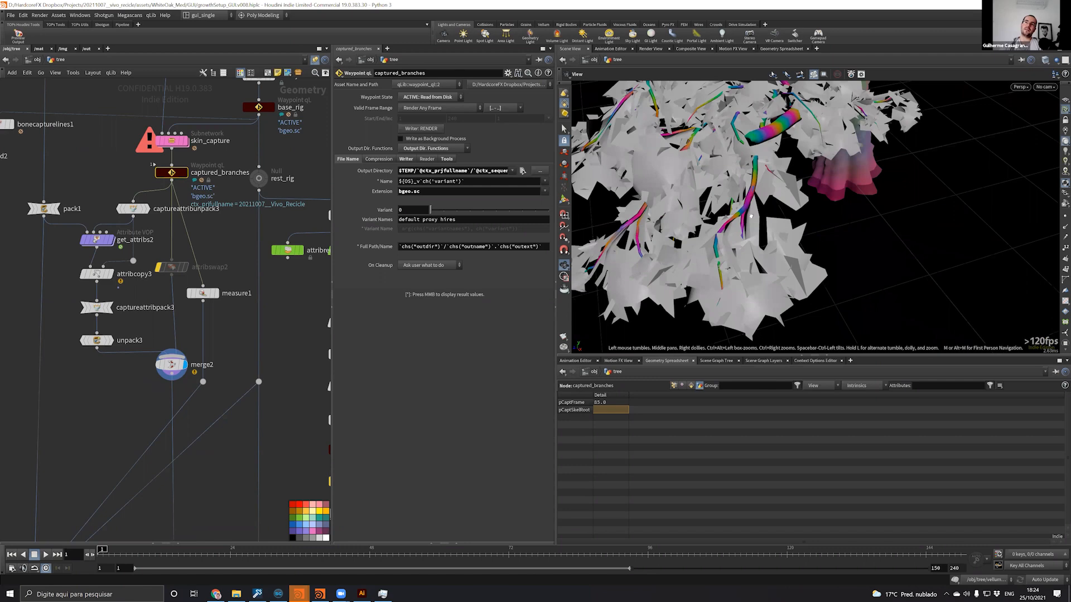
pyautogui.moveTo(735, 220)
pyautogui.mouseDown()
pyautogui.moveTo(707, 216)
pyautogui.moveTo(732, 213)
pyautogui.moveTo(712, 224)
pyautogui.moveTo(742, 204)
pyautogui.mouseUp()
pyautogui.scroll(3, 741, 210)
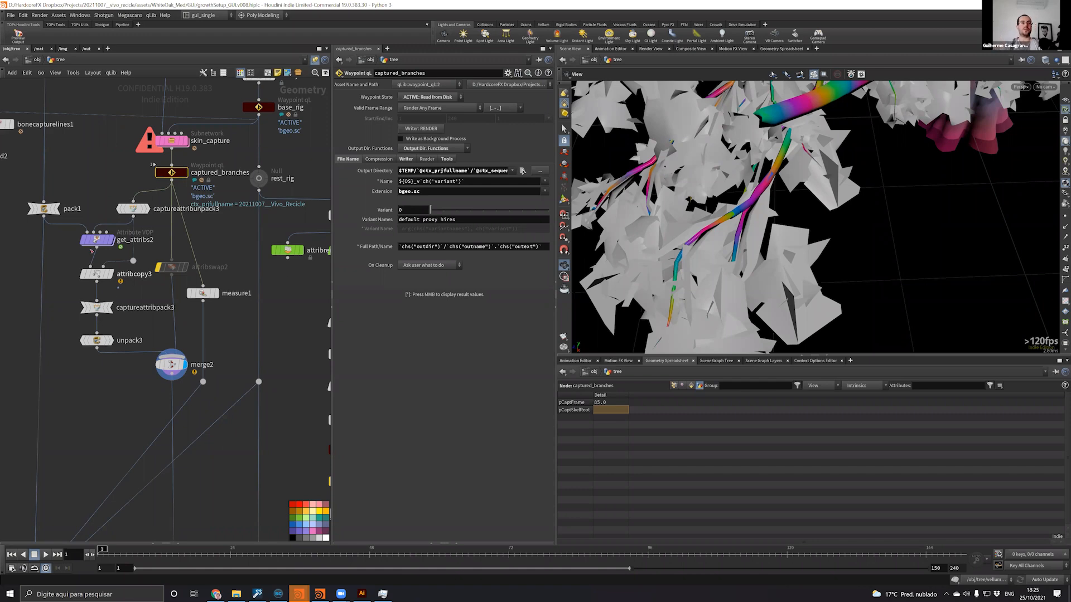
# Display the bonedeform5 node near the end of the network and select it to show its parameters
pyautogui.moveTo(181, 287); pyautogui.dragTo(139, 142, button='middle')
pyautogui.scroll(-2, 174, 384)
pyautogui.moveTo(166, 438); pyautogui.dragTo(159, 262, button='middle')
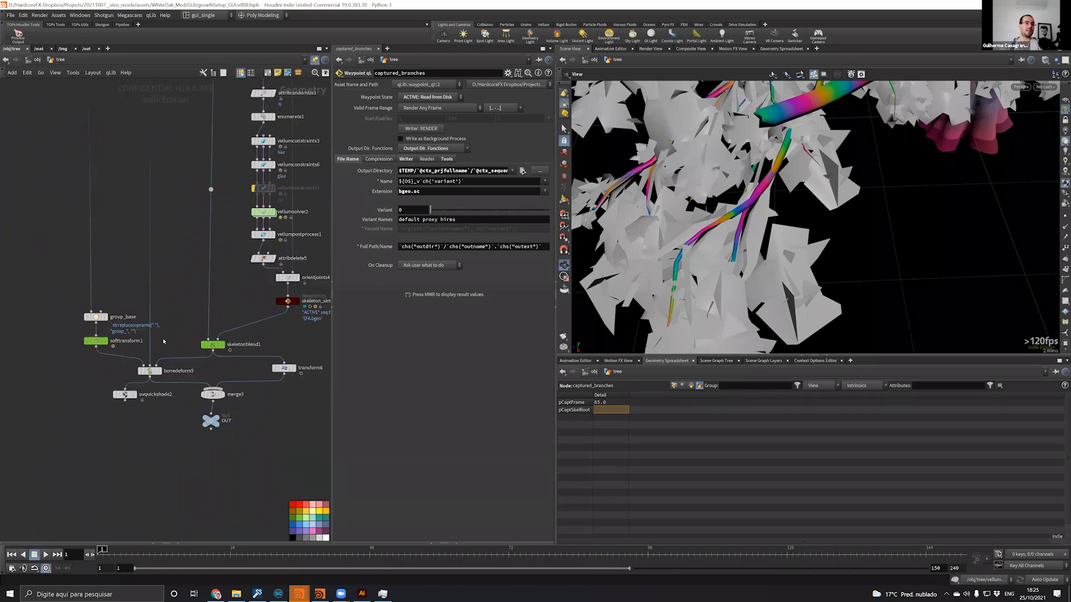
pyautogui.scroll(2, 159, 348)
pyautogui.click(161, 329)
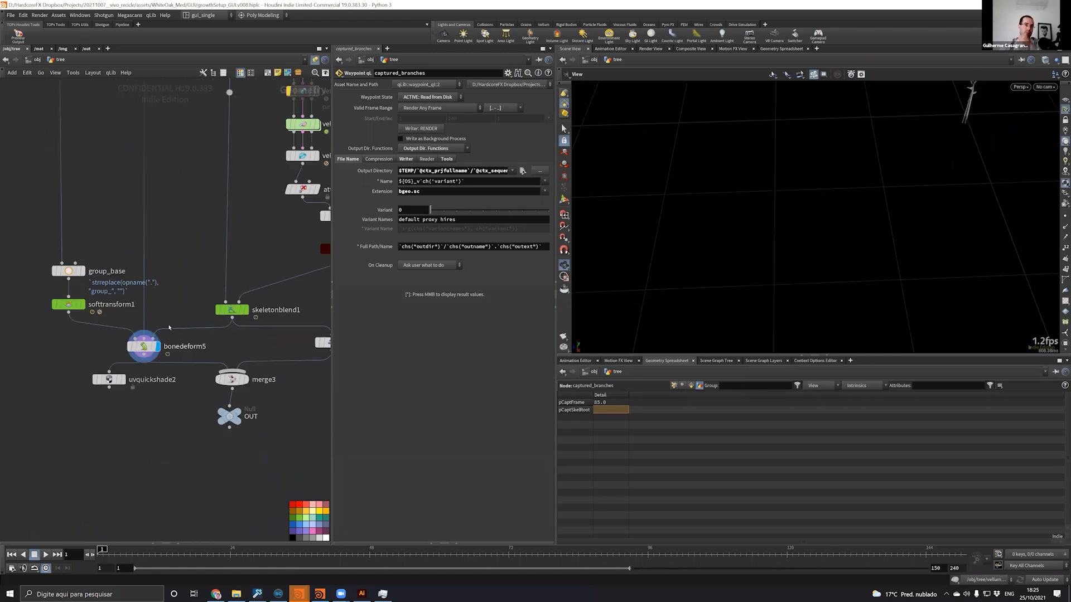
pyautogui.click(144, 346)
# Frame the deformed tree and scrub the timeline through its growth, stopping at frame 63
pyautogui.moveTo(844, 135); pyautogui.dragTo(705, 285, button='right')
pyautogui.moveTo(775, 176); pyautogui.dragTo(701, 246, button='middle')
pyautogui.moveTo(701, 246); pyautogui.dragTo(635, 293, button='right')
pyautogui.moveTo(134, 554); pyautogui.dragTo(225, 542)
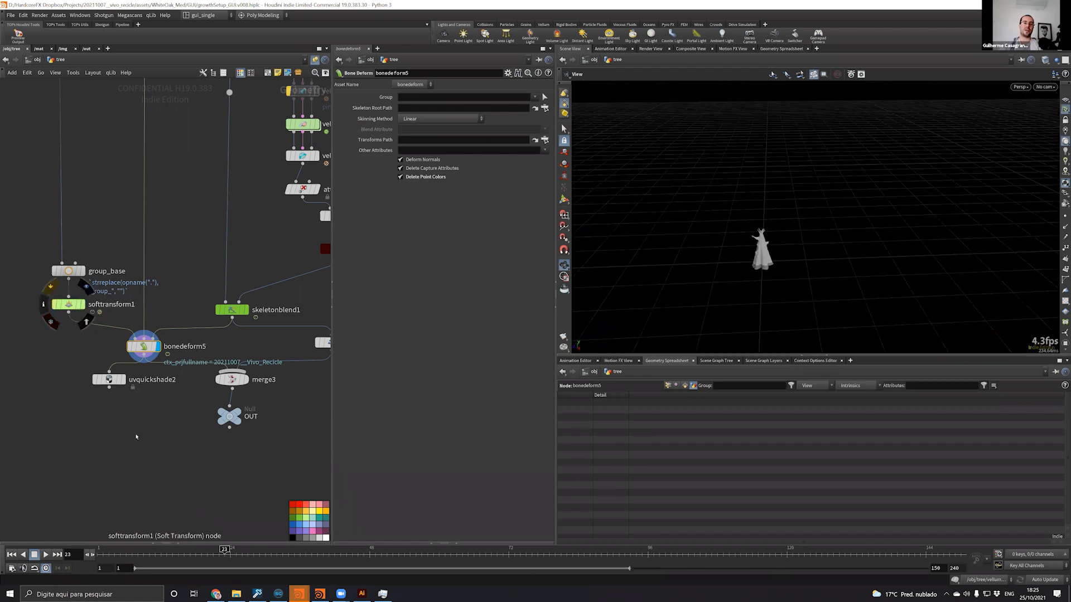
pyautogui.moveTo(224, 552); pyautogui.dragTo(512, 549)
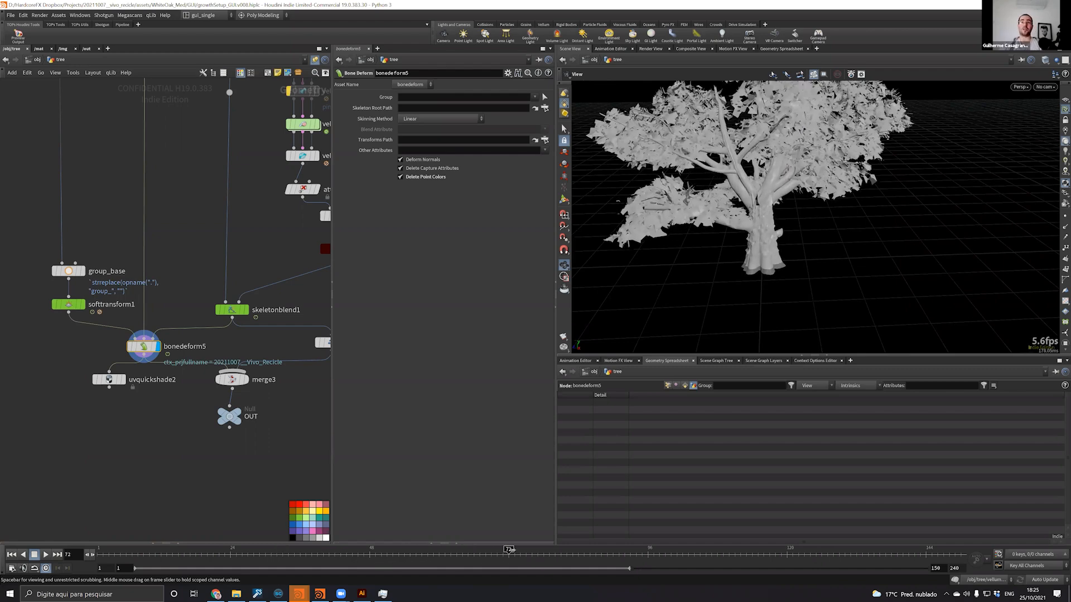
pyautogui.moveTo(511, 550); pyautogui.dragTo(456, 562)
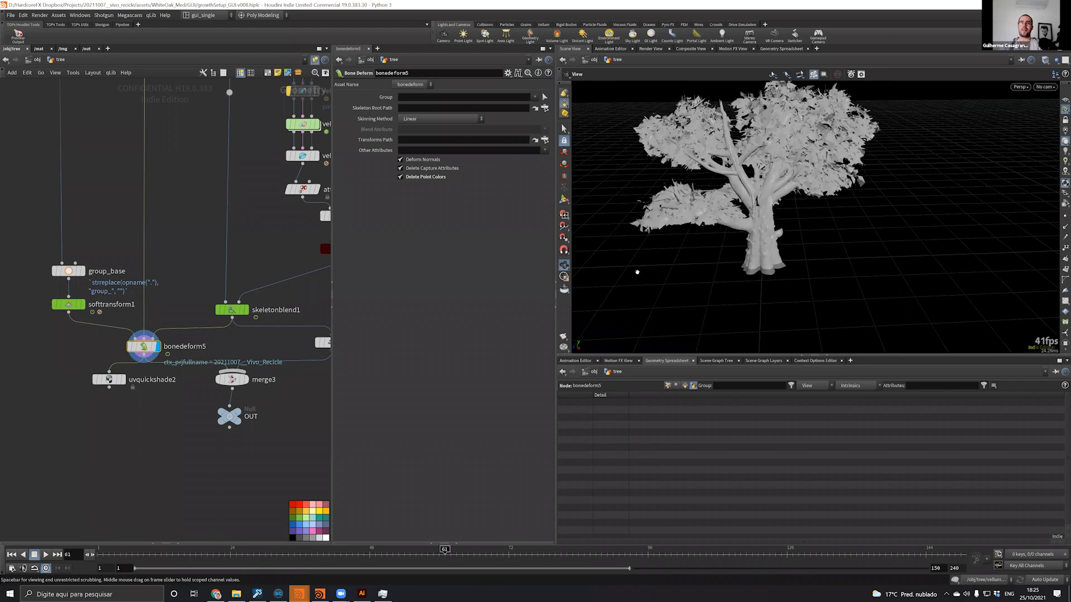
# Examine the deformed leaves on the low branch up close and review the capture attribute nodes feeding merge2
pyautogui.scroll(5, 732, 266)
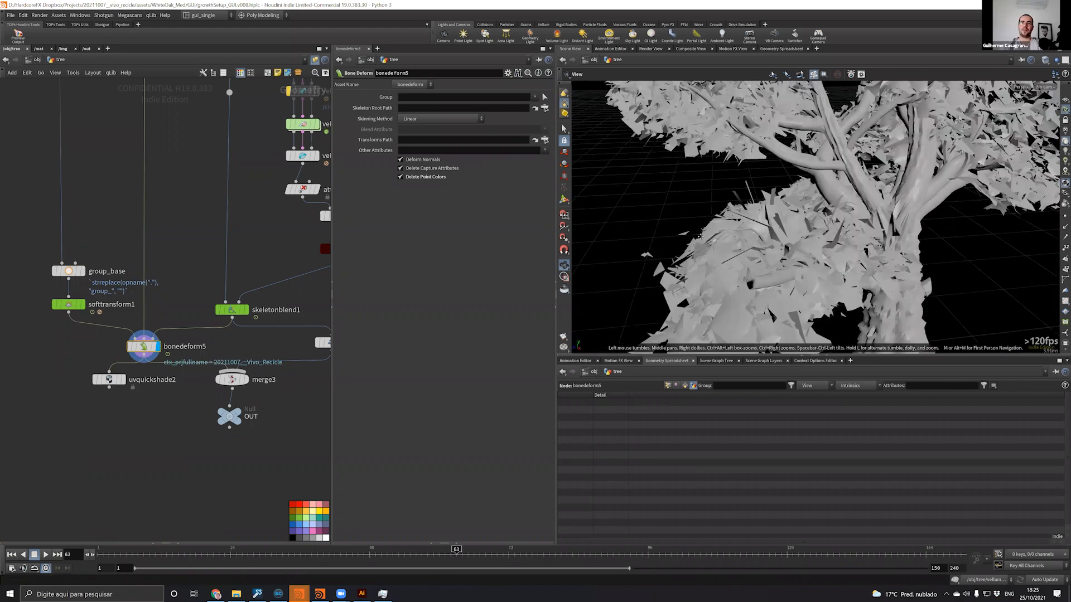
pyautogui.scroll(5, 732, 266)
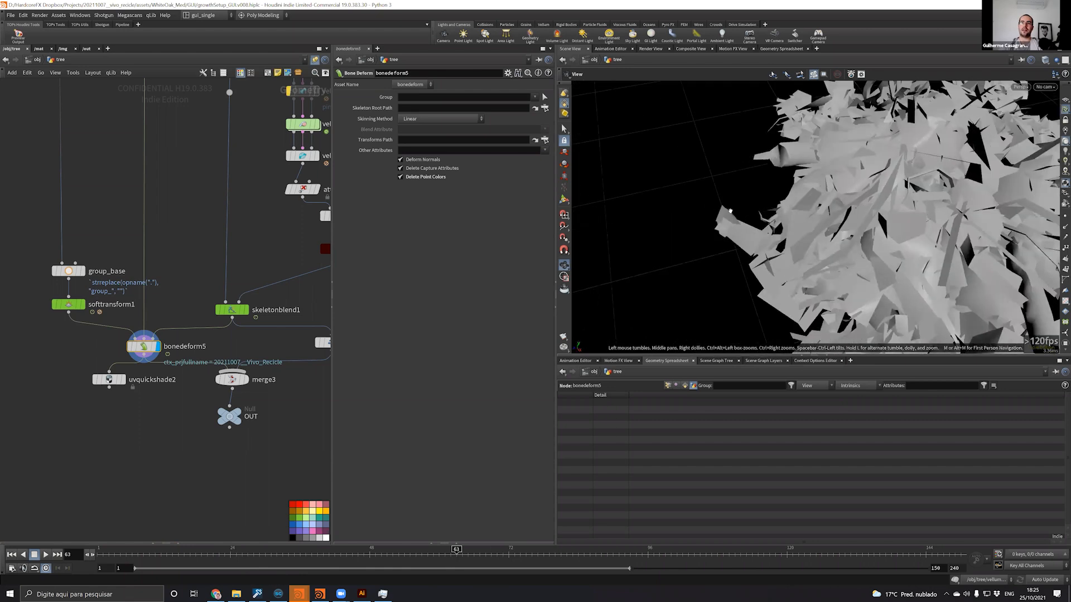
pyautogui.moveTo(167, 289); pyautogui.dragTo(213, 538, button='middle')
pyautogui.moveTo(218, 328); pyautogui.dragTo(315, 482, button='middle')
pyautogui.scroll(-2, 128, 260)
pyautogui.moveTo(102, 225); pyautogui.dragTo(106, 303, button='middle')
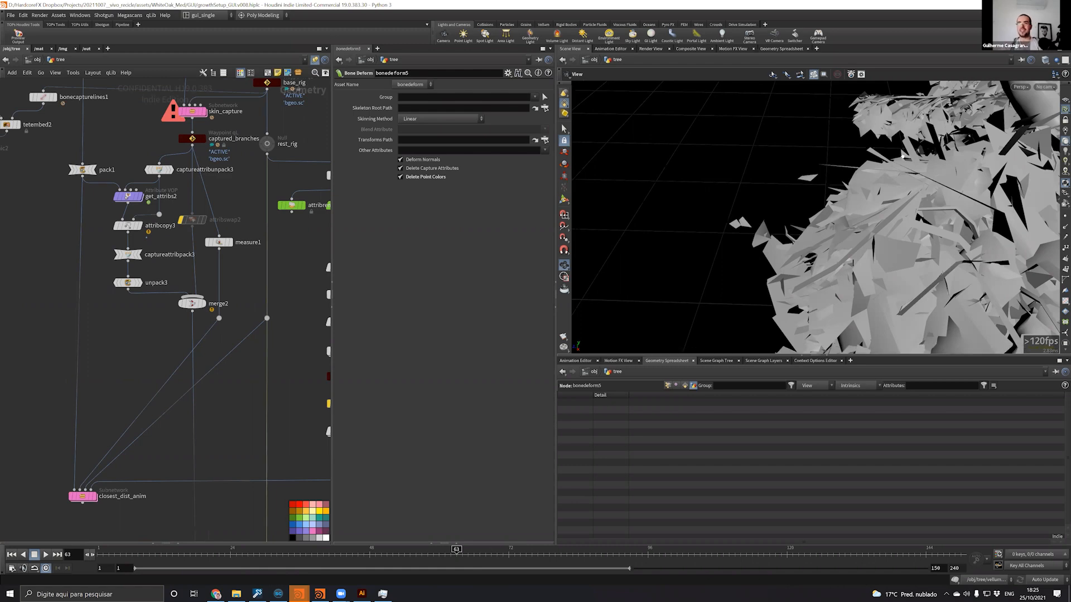
pyautogui.moveTo(834, 221); pyautogui.dragTo(720, 245, button='right')
pyautogui.moveTo(720, 244); pyautogui.dragTo(677, 240)
pyautogui.moveTo(677, 239); pyautogui.dragTo(744, 120, button='right')
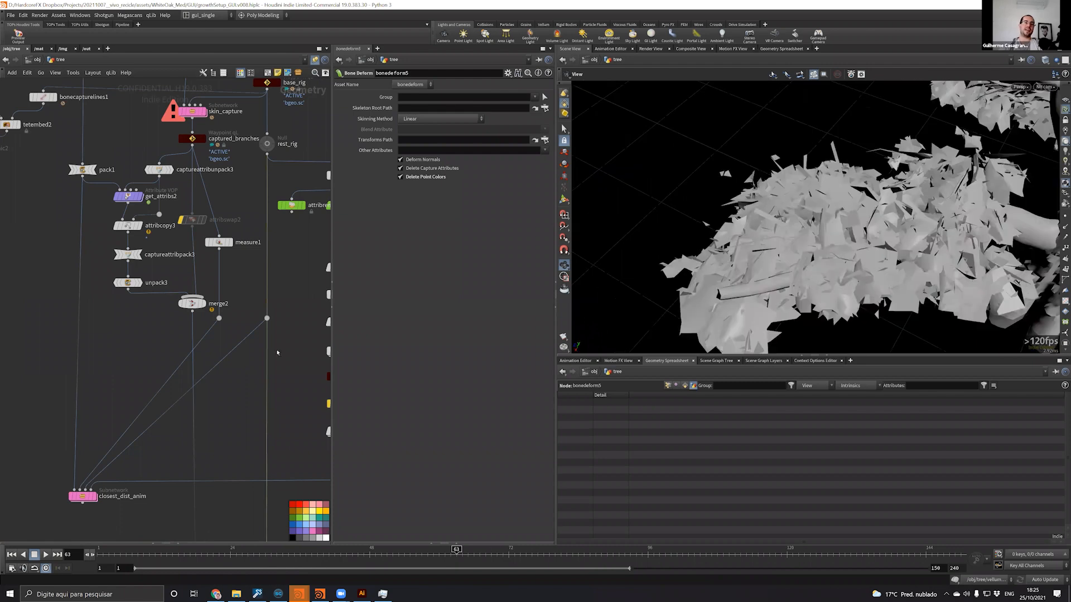
# Return to the bonedeform5 part of the network and advance the timeline to frame 72
pyautogui.moveTo(180, 401); pyautogui.dragTo(71, 280, button='middle')
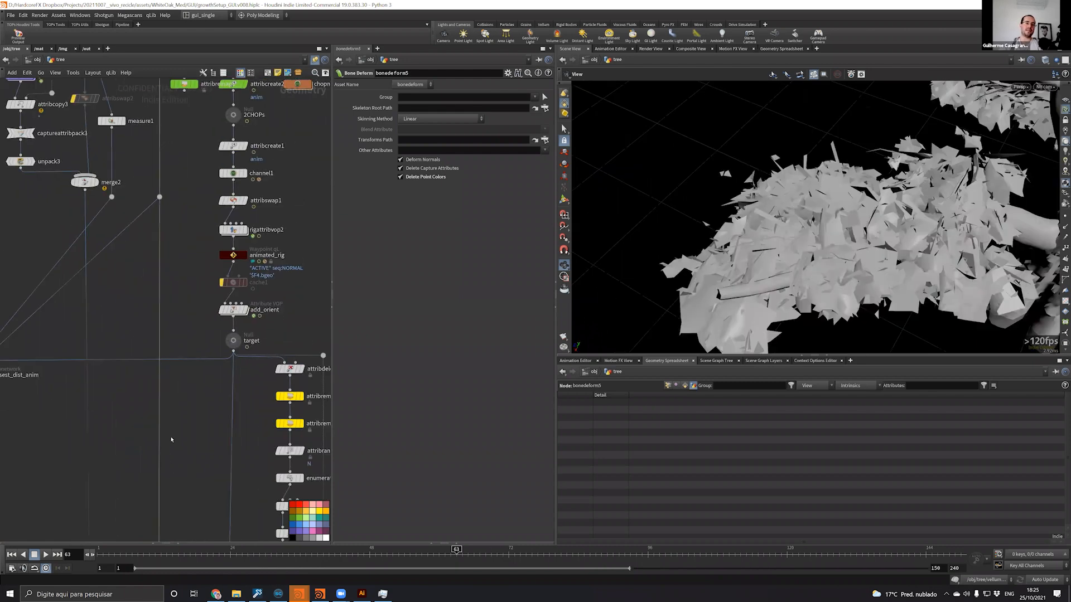
pyautogui.moveTo(140, 429); pyautogui.dragTo(108, 98, button='middle')
pyautogui.moveTo(472, 559); pyautogui.dragTo(510, 555)
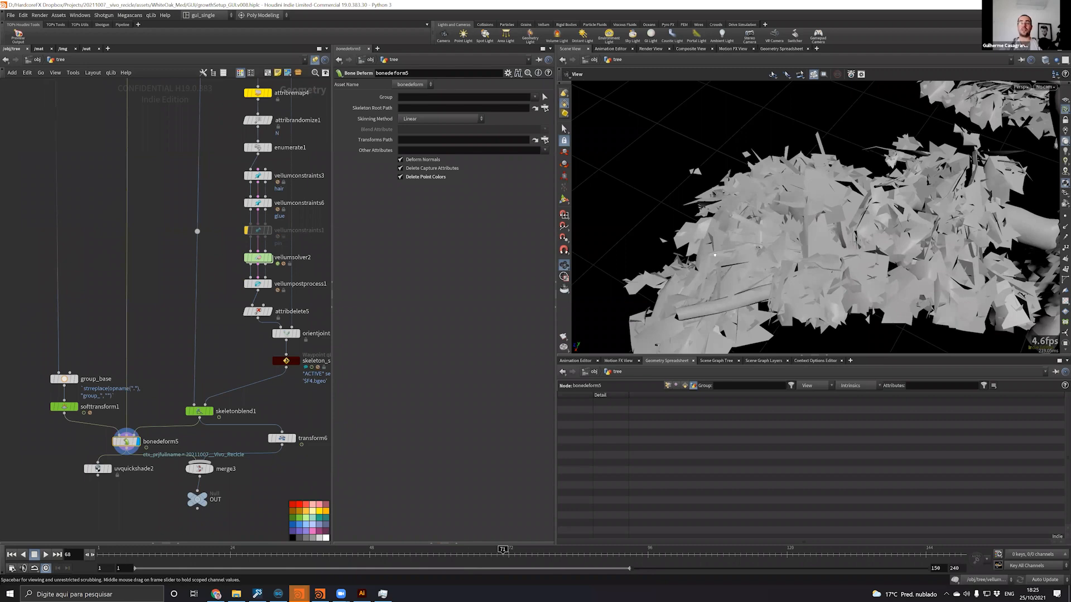
# Examine the overall shape of the deformed tree from several distances and angles
pyautogui.moveTo(715, 254); pyautogui.dragTo(787, 232, button='right')
pyautogui.moveTo(720, 243); pyautogui.dragTo(931, 167, button='right')
pyautogui.moveTo(652, 233); pyautogui.dragTo(817, 182, button='right')
pyautogui.moveTo(817, 182); pyautogui.dragTo(767, 247)
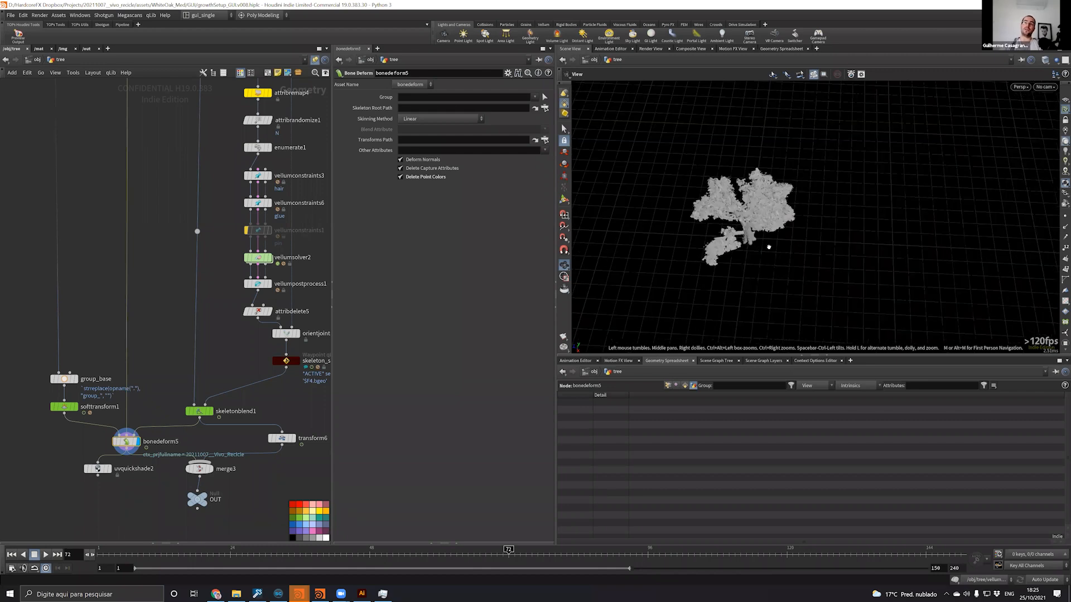
pyautogui.scroll(-4, 769, 247)
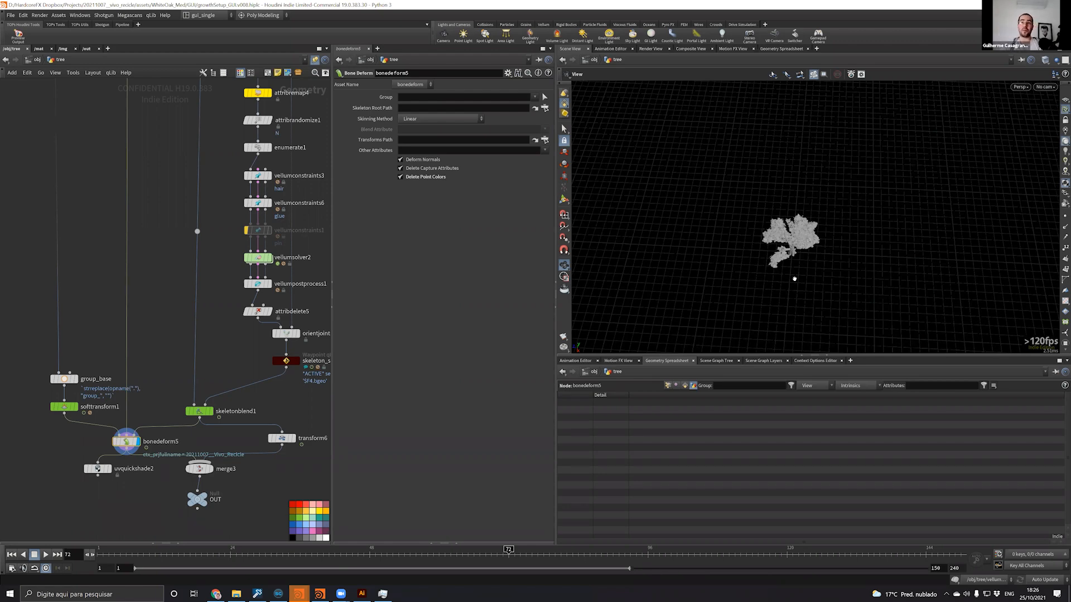
pyautogui.scroll(5, 758, 265)
pyautogui.moveTo(759, 265); pyautogui.dragTo(746, 335, button='middle')
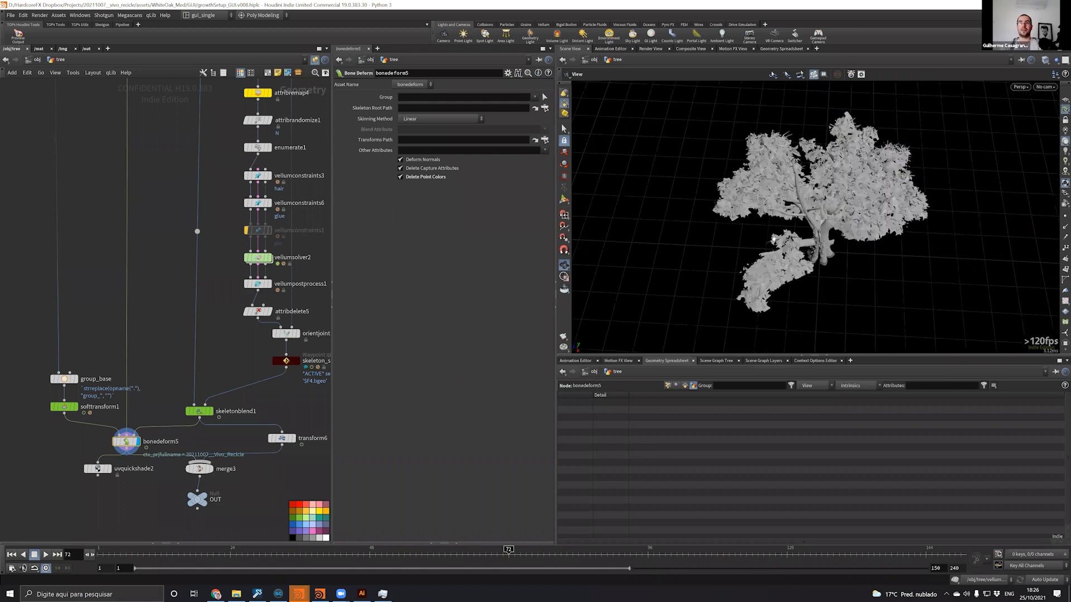
pyautogui.scroll(4, 753, 301)
pyautogui.moveTo(764, 242)
pyautogui.mouseDown()
pyautogui.moveTo(786, 233)
pyautogui.moveTo(752, 242)
pyautogui.mouseUp()
pyautogui.scroll(-6, 680, 227)
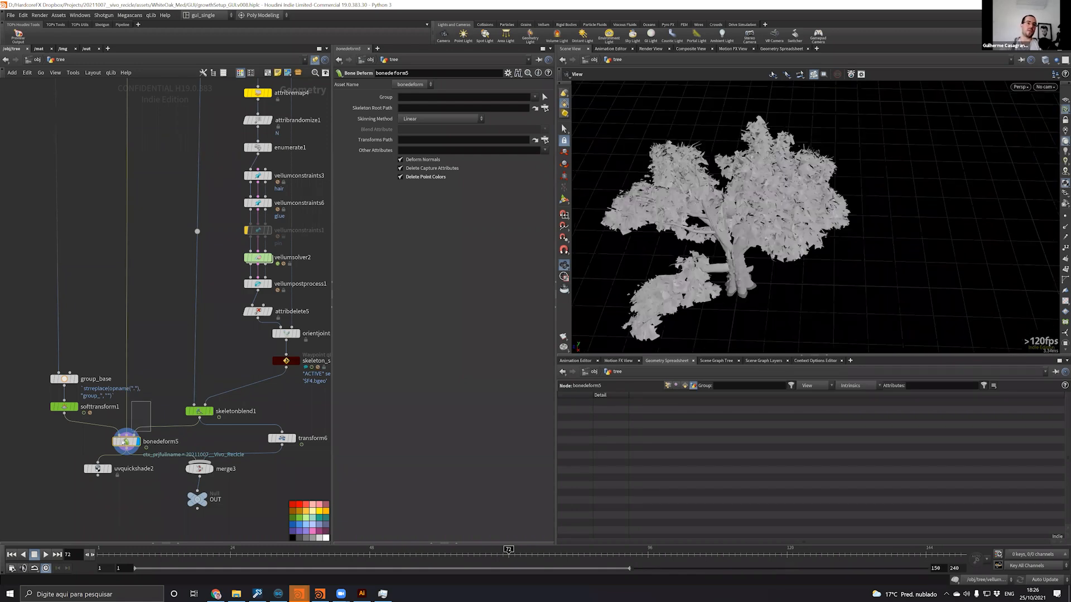
# Scrub the growth animation to frame 65 and review the layout of the whole tree network
pyautogui.moveTo(166, 358); pyautogui.dragTo(124, 360, button='middle')
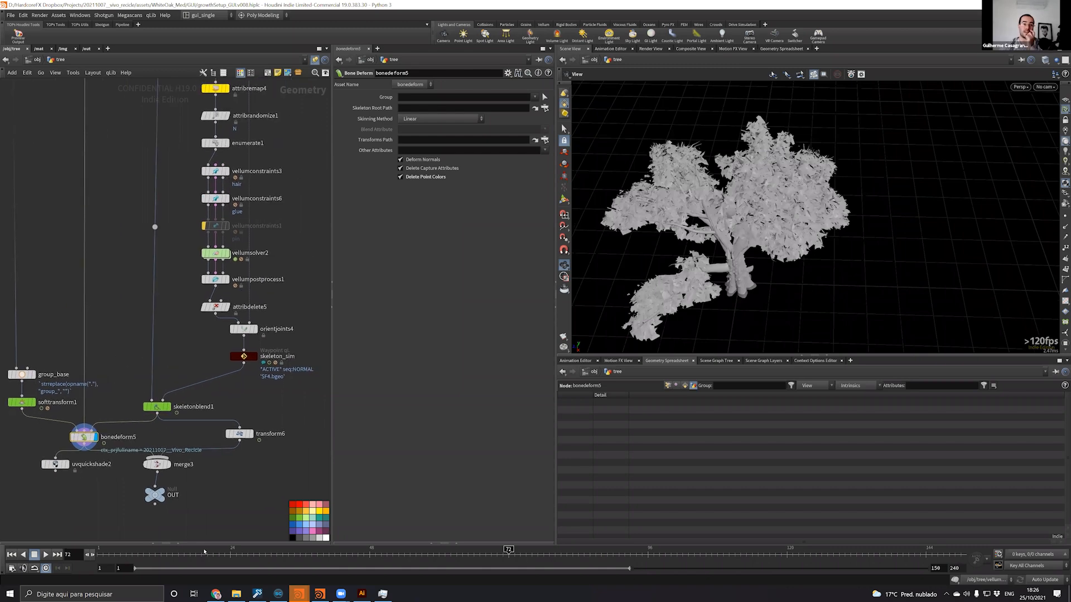
pyautogui.moveTo(196, 552); pyautogui.dragTo(470, 552)
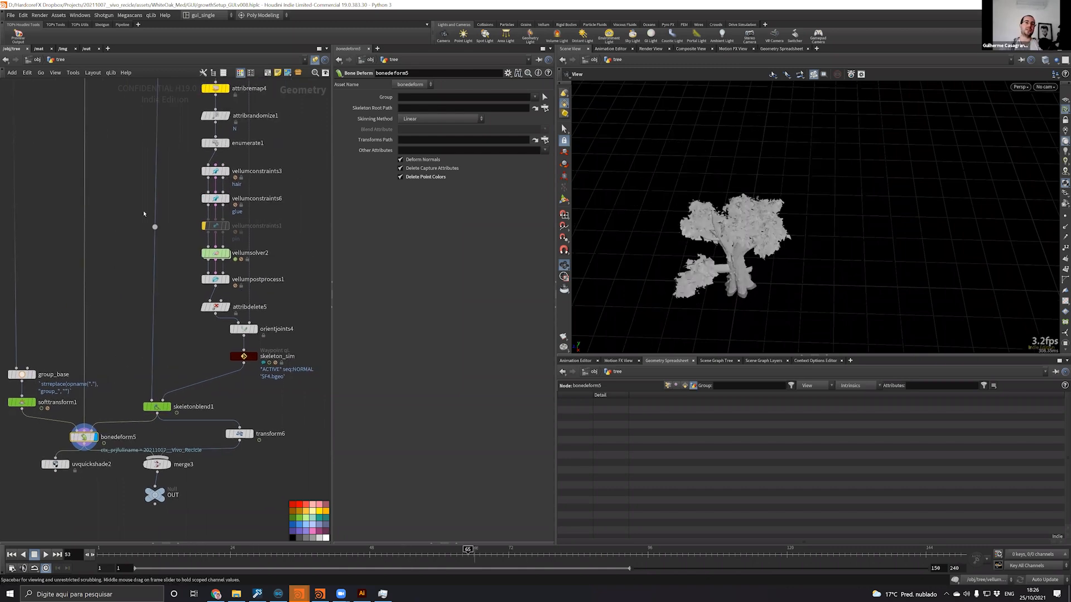
pyautogui.scroll(-6, 119, 232)
pyautogui.press('h')
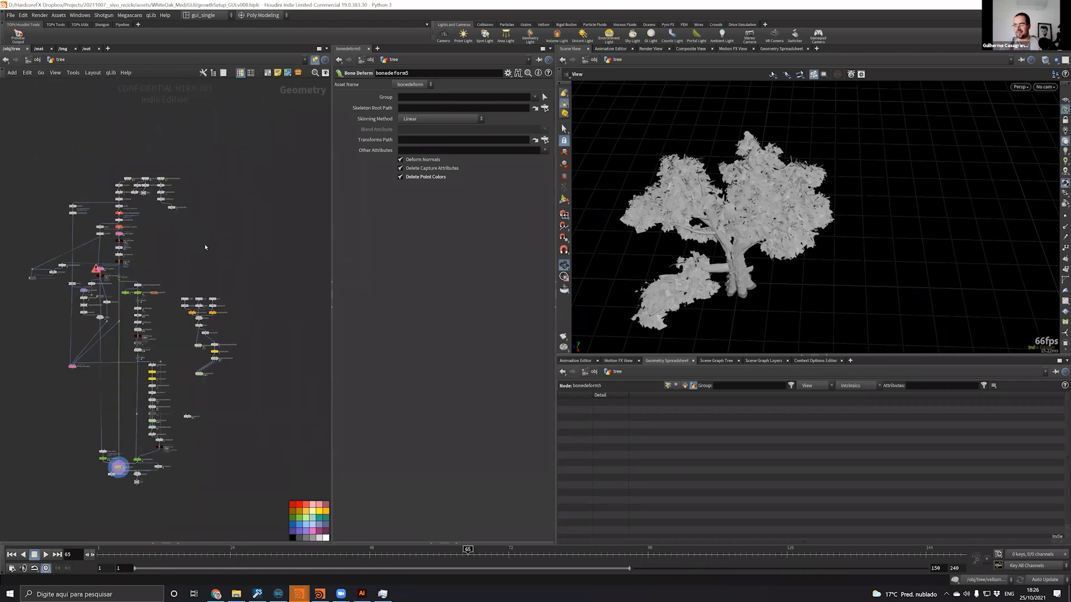
pyautogui.scroll(10, 197, 249)
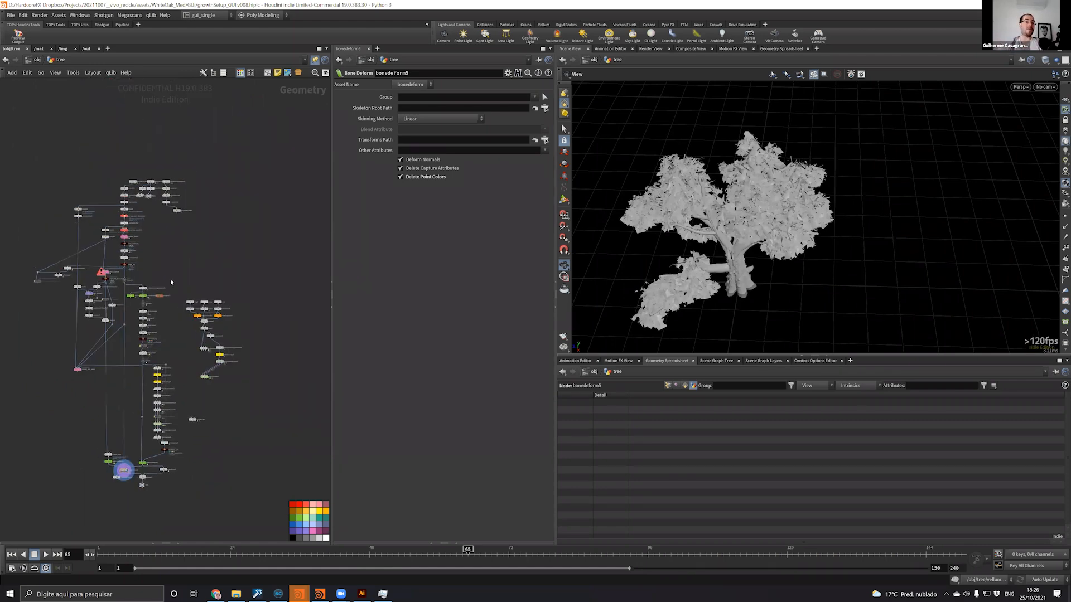
# Display and select transform2, followed by blast1, to compare the full imported tree with its isolated branches
pyautogui.moveTo(127, 271); pyautogui.dragTo(217, 337, button='middle')
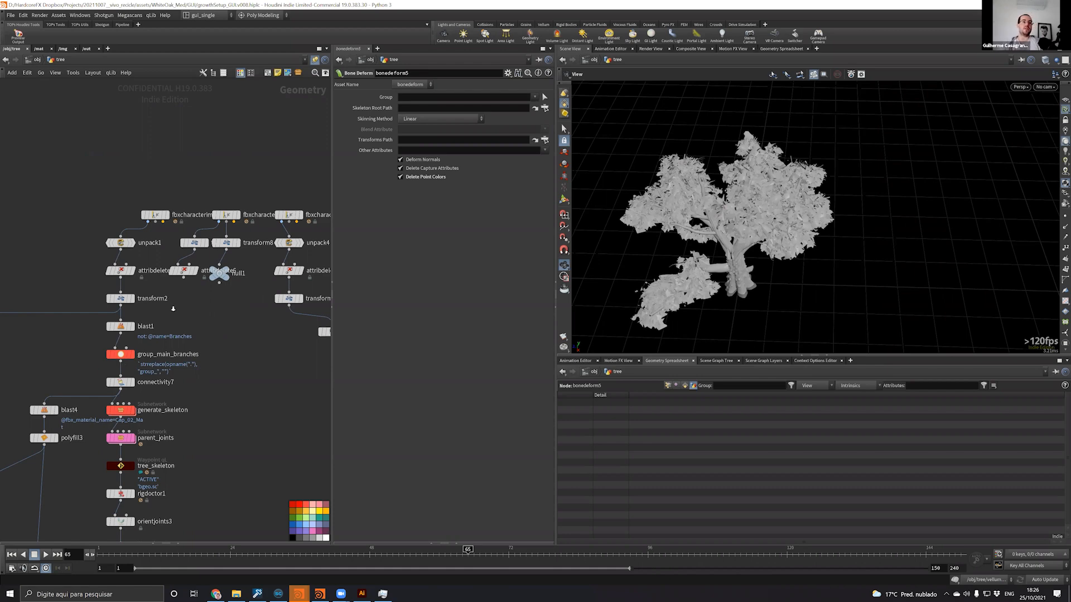
pyautogui.scroll(3, 159, 341)
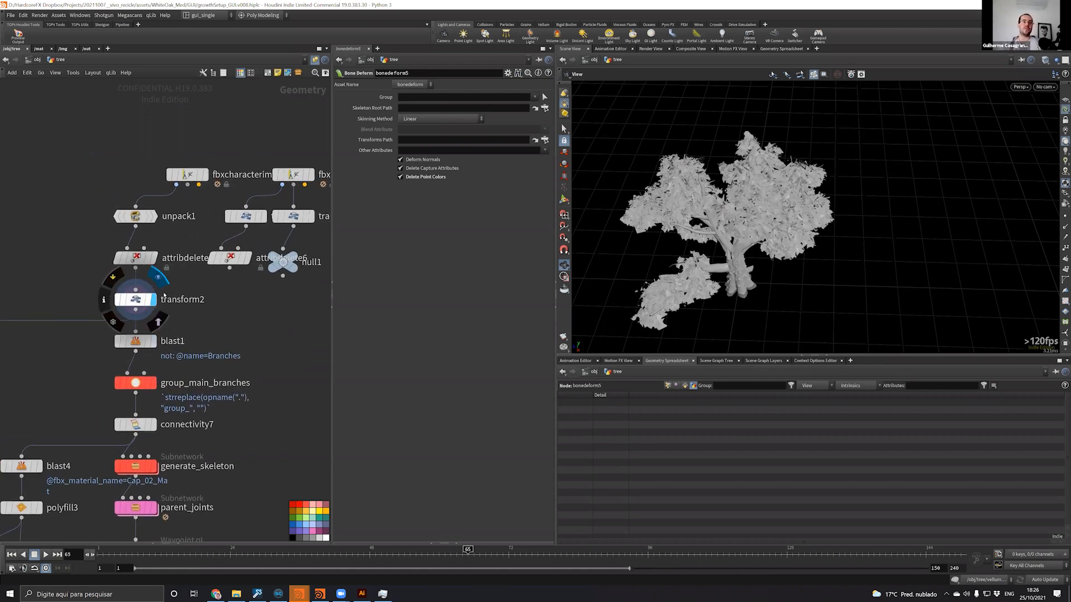
pyautogui.click(136, 303)
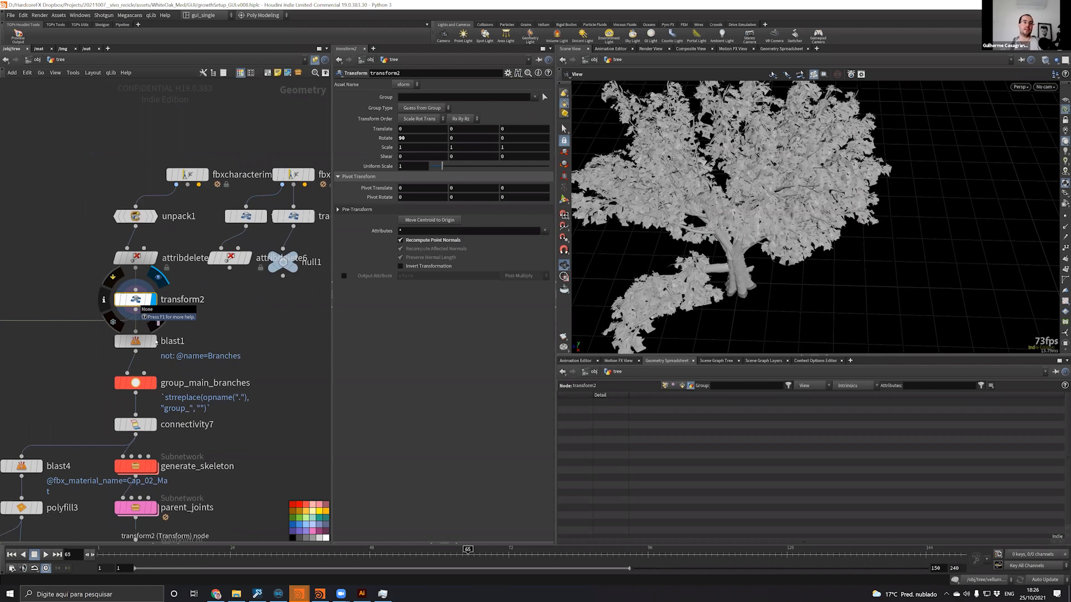
pyautogui.click(136, 341)
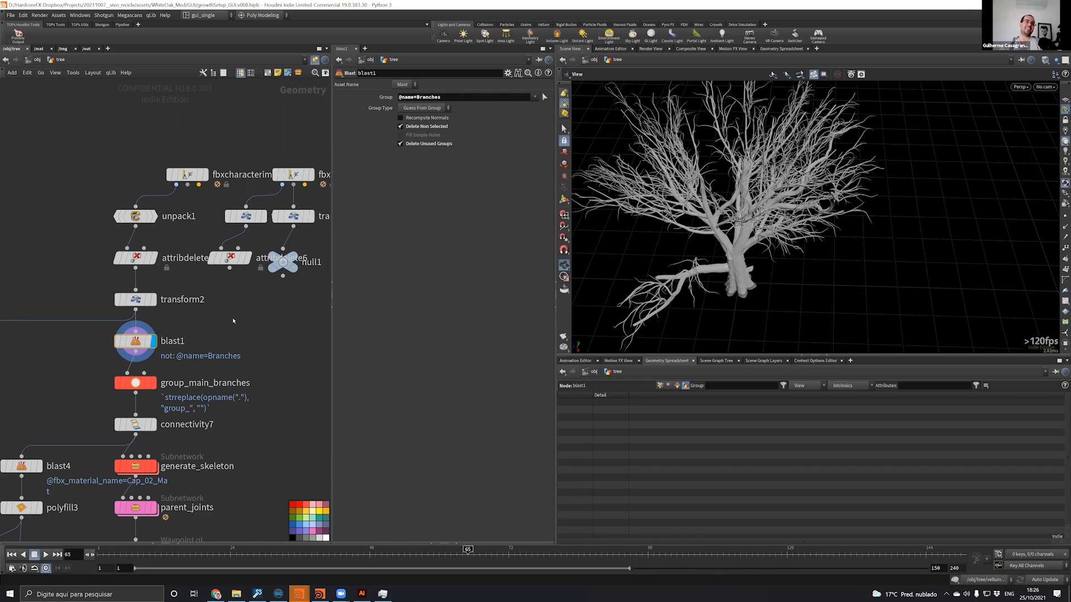
pyautogui.moveTo(272, 312); pyautogui.dragTo(248, 333, button='middle')
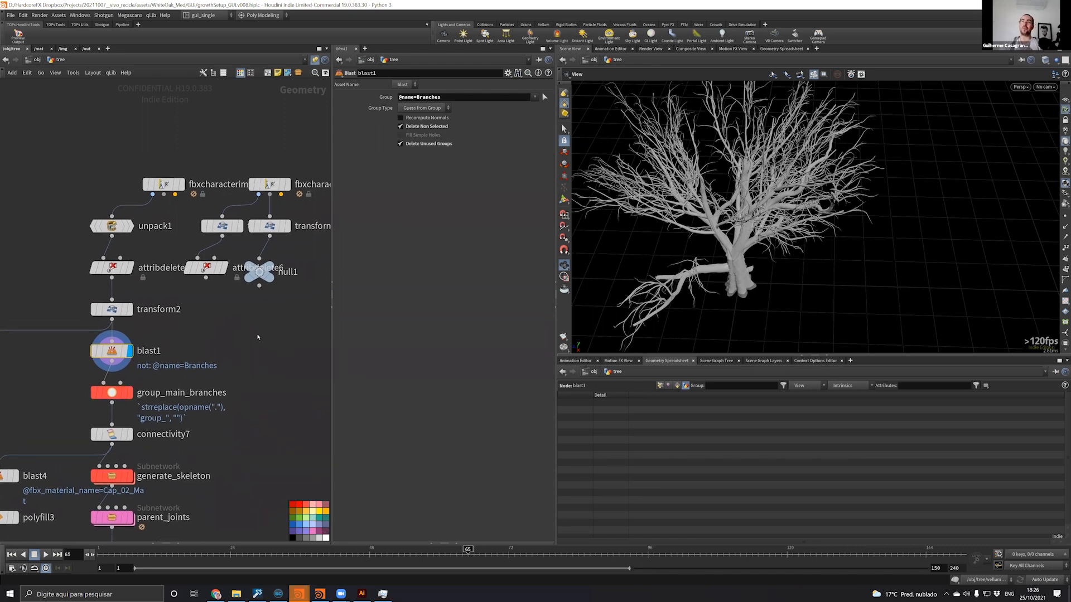
# Move the null1 node clear below transform8 and display it to show the imported skeleton
pyautogui.scroll(3, 258, 318)
pyautogui.click(258, 258)
pyautogui.moveTo(260, 260)
pyautogui.mouseDown()
pyautogui.moveTo(245, 327)
pyautogui.moveTo(309, 259)
pyautogui.mouseUp()
pyautogui.click(256, 316)
pyautogui.moveTo(328, 218); pyautogui.dragTo(244, 305, button='middle')
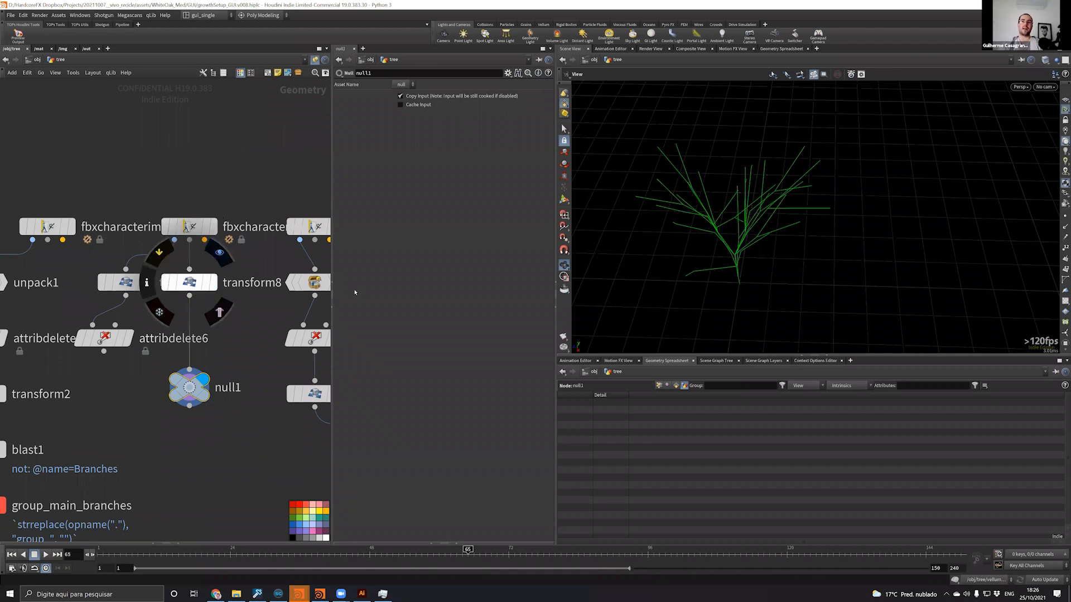
# Examine the imported skeleton, switching the display to transform8 and back to null1
pyautogui.moveTo(757, 224); pyautogui.dragTo(755, 219)
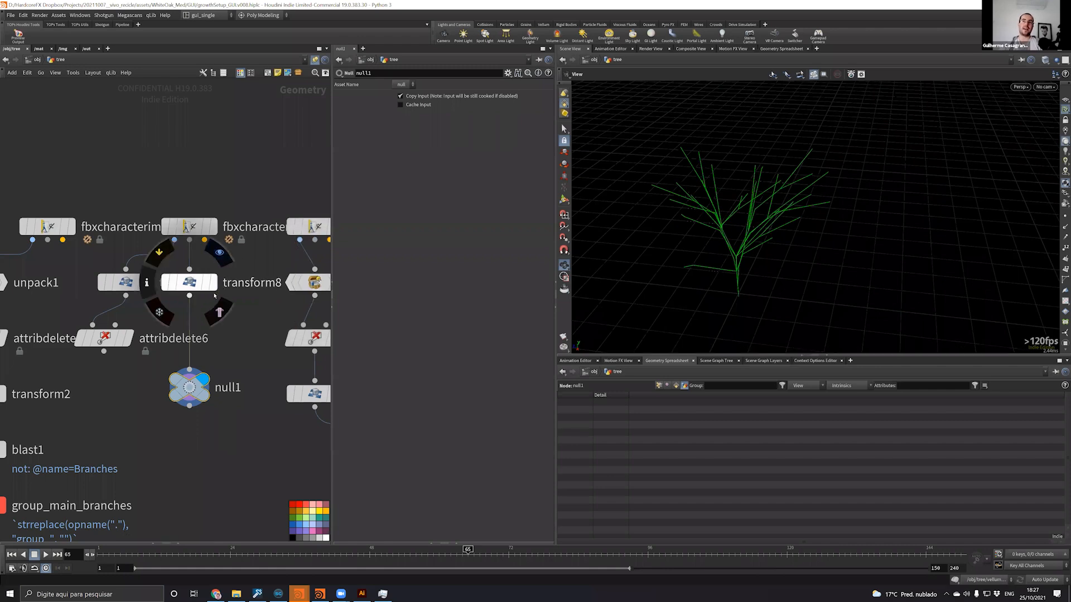
pyautogui.click(213, 283)
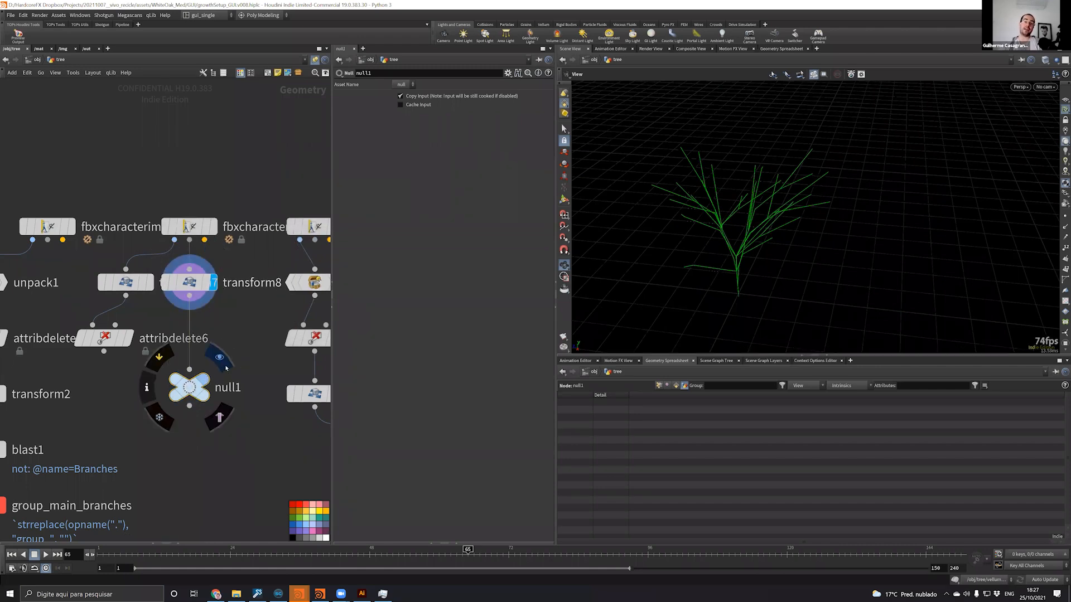
pyautogui.click(206, 381)
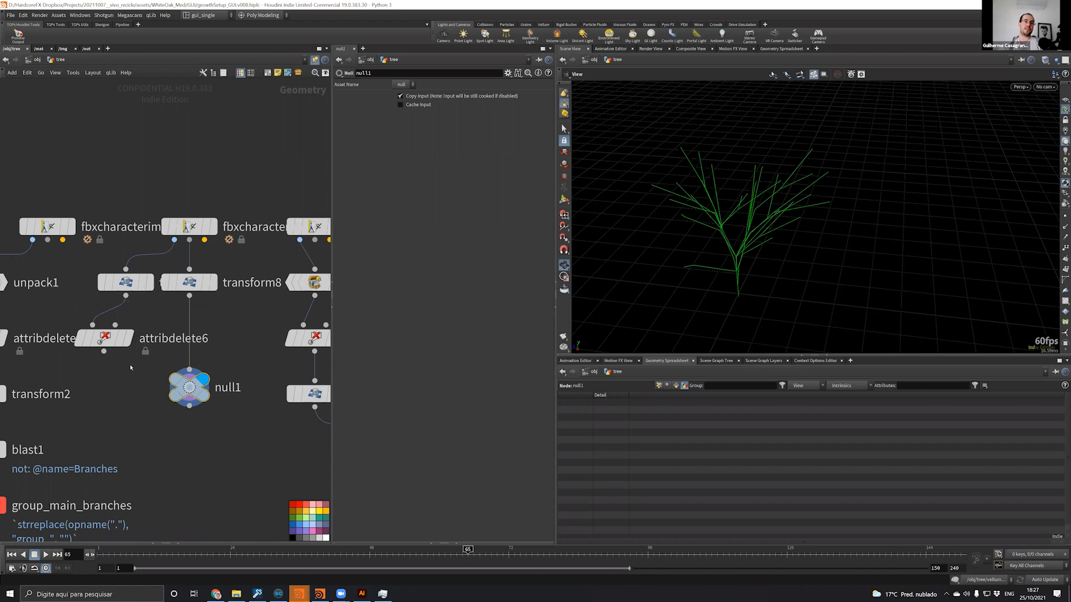
# Display attribdelete6 to view its leafy tree mesh, and delete the duplicate node made beside it
pyautogui.click(128, 338)
pyautogui.moveTo(143, 378); pyautogui.dragTo(326, 265, button='middle')
pyautogui.keyDown('alt'); pyautogui.moveTo(161, 337); pyautogui.dragTo(300, 328); pyautogui.keyUp('alt')
pyautogui.moveTo(286, 238); pyautogui.dragTo(300, 316)
pyautogui.click(323, 329)
pyautogui.moveTo(311, 298); pyautogui.dragTo(228, 316, button='middle')
pyautogui.press('Delete')
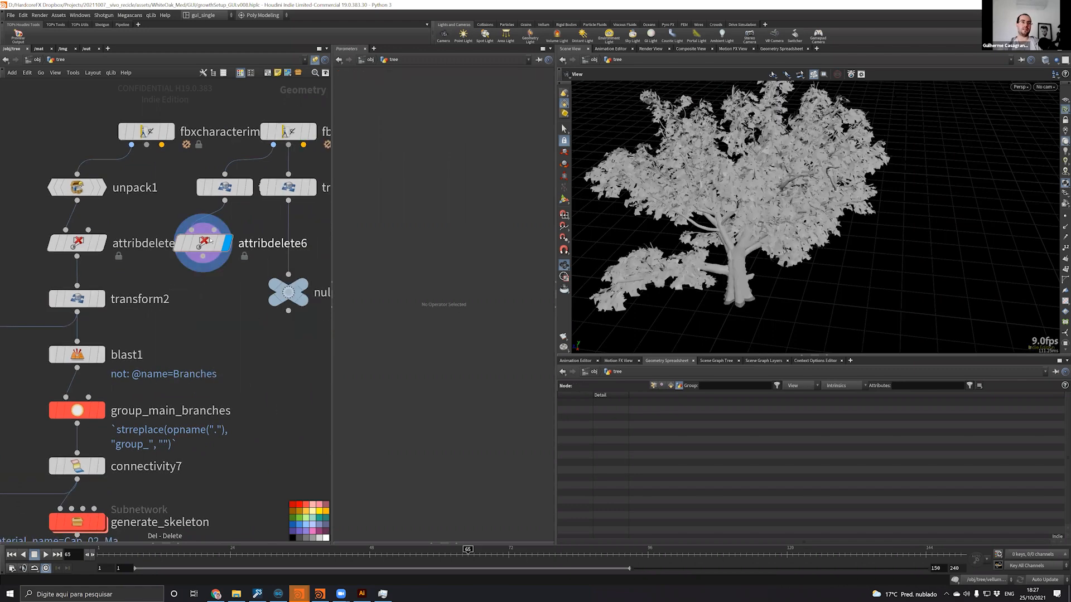
pyautogui.moveTo(121, 346); pyautogui.dragTo(164, 329, button='middle')
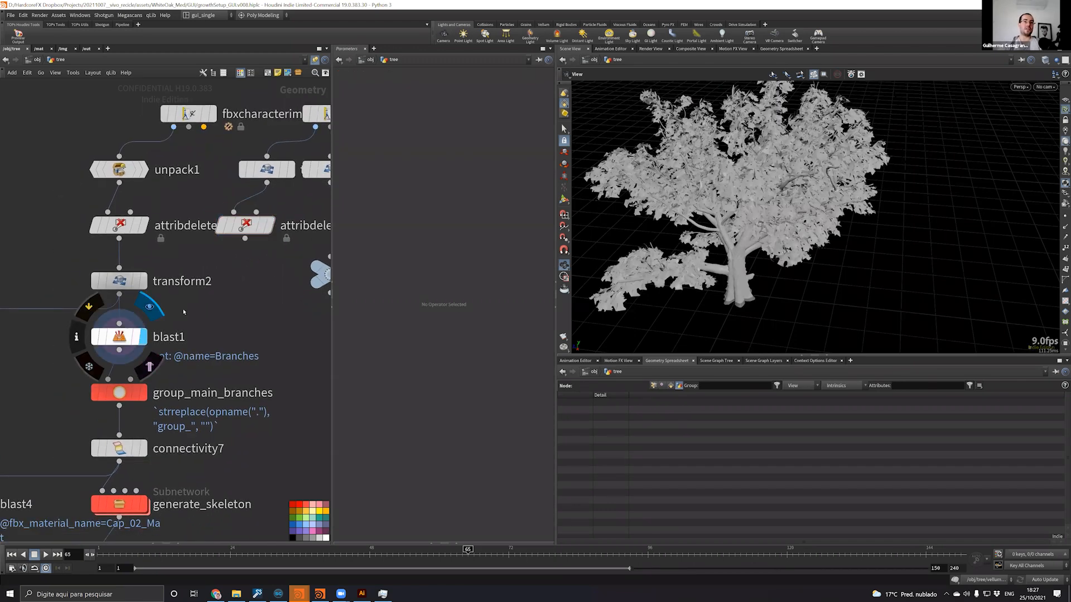
# Display blast1 and switch the viewport to wireframe shading to inspect the geometry of the low side branch
pyautogui.click(143, 337)
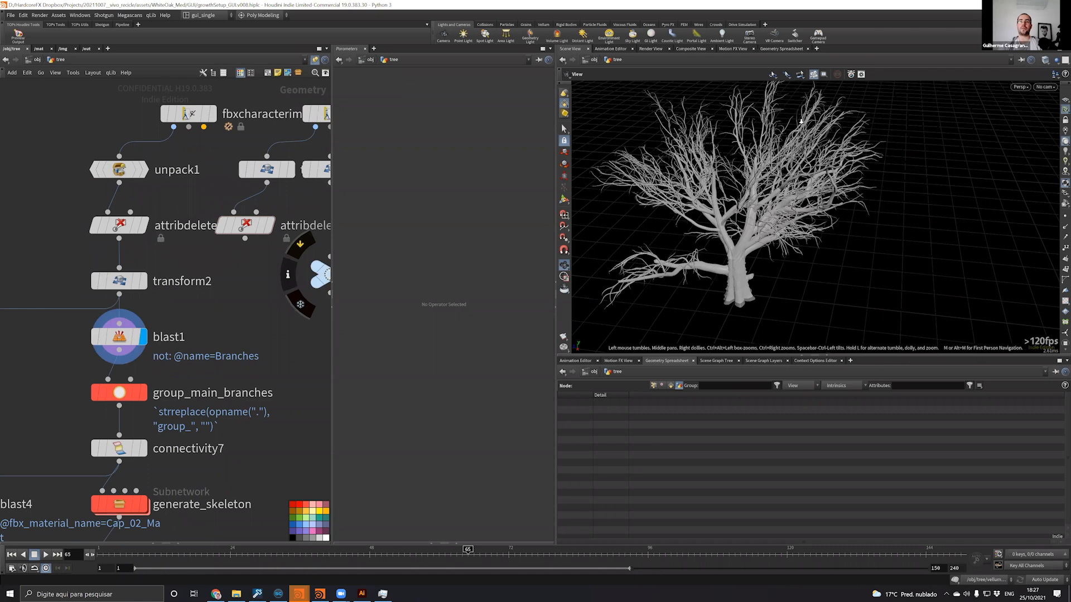
pyautogui.moveTo(740, 175); pyautogui.dragTo(794, 158)
pyautogui.scroll(8, 767, 179)
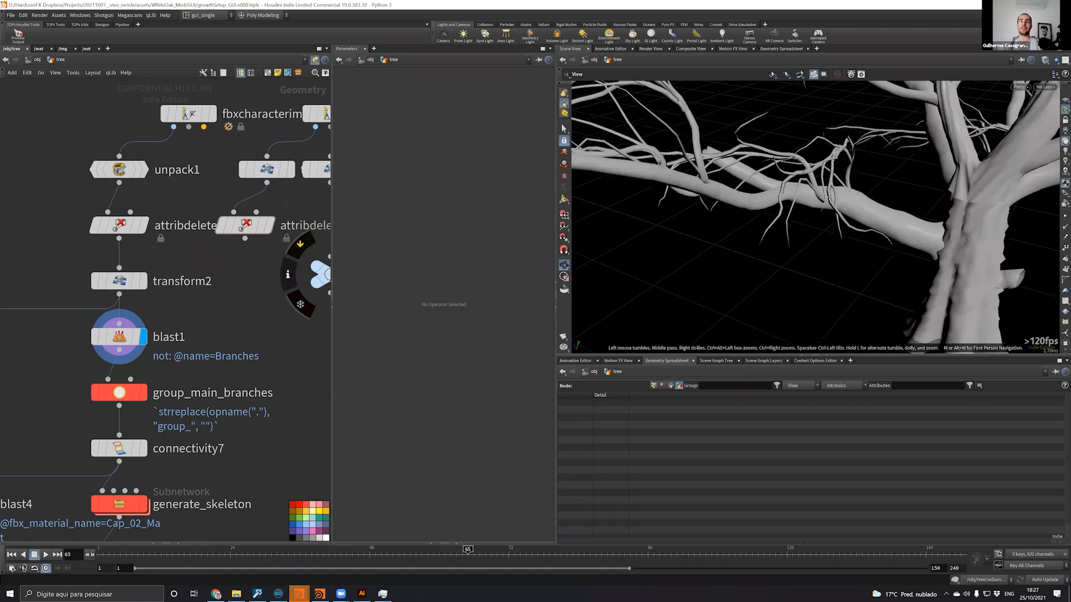
pyautogui.moveTo(745, 126); pyautogui.dragTo(769, 193)
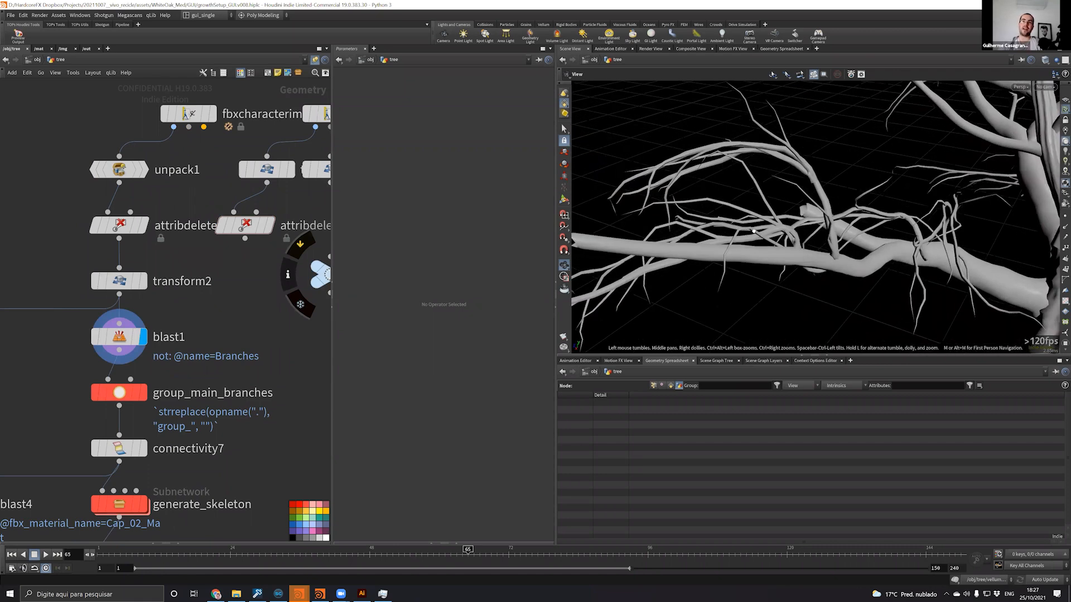
pyautogui.scroll(8, 753, 231)
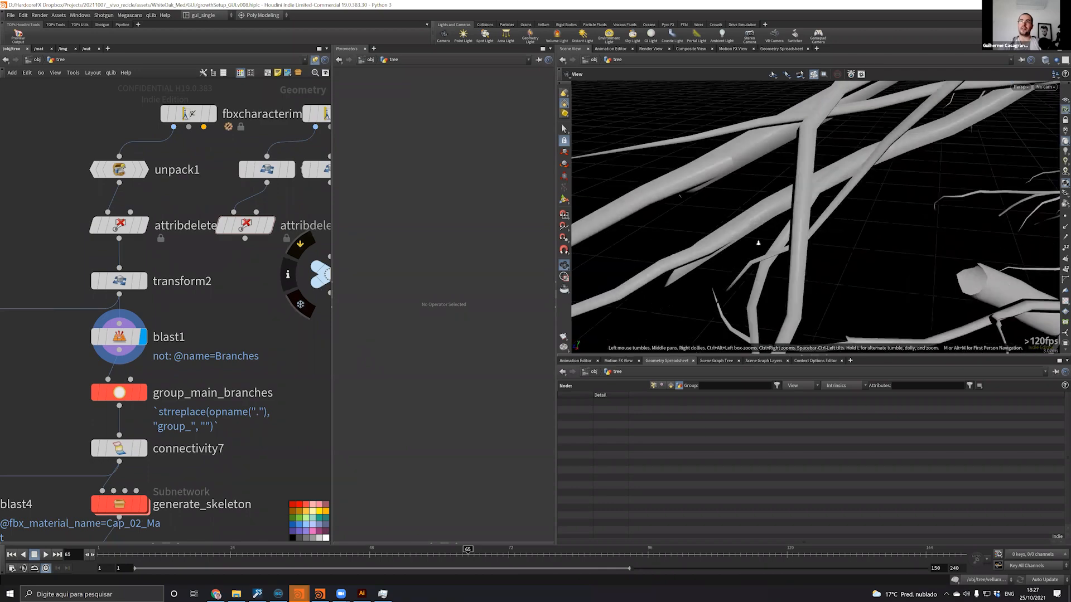
pyautogui.press('w')
pyautogui.scroll(-3, 673, 257)
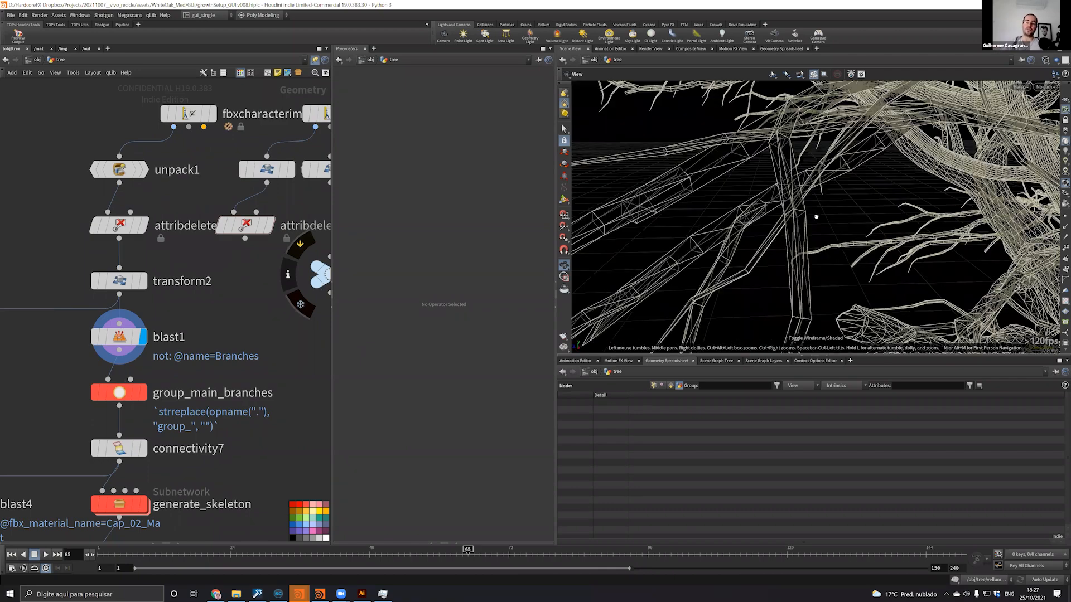
# Examine the wireframe branch mesh around the low side limb, comparing the thin twigs with the trunk
pyautogui.scroll(-4, 673, 257)
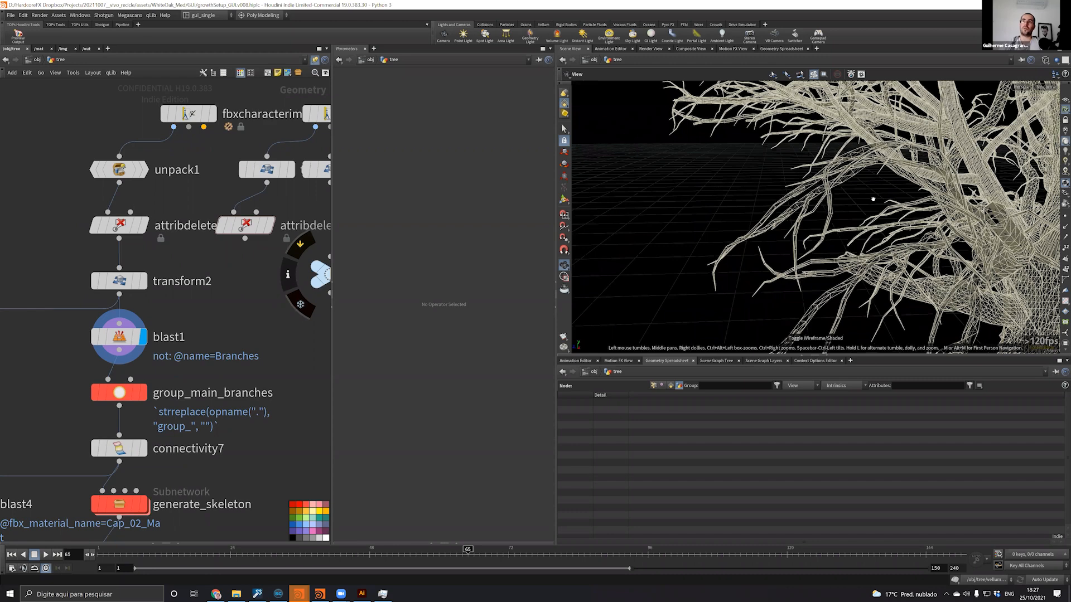
pyautogui.scroll(4, 866, 220)
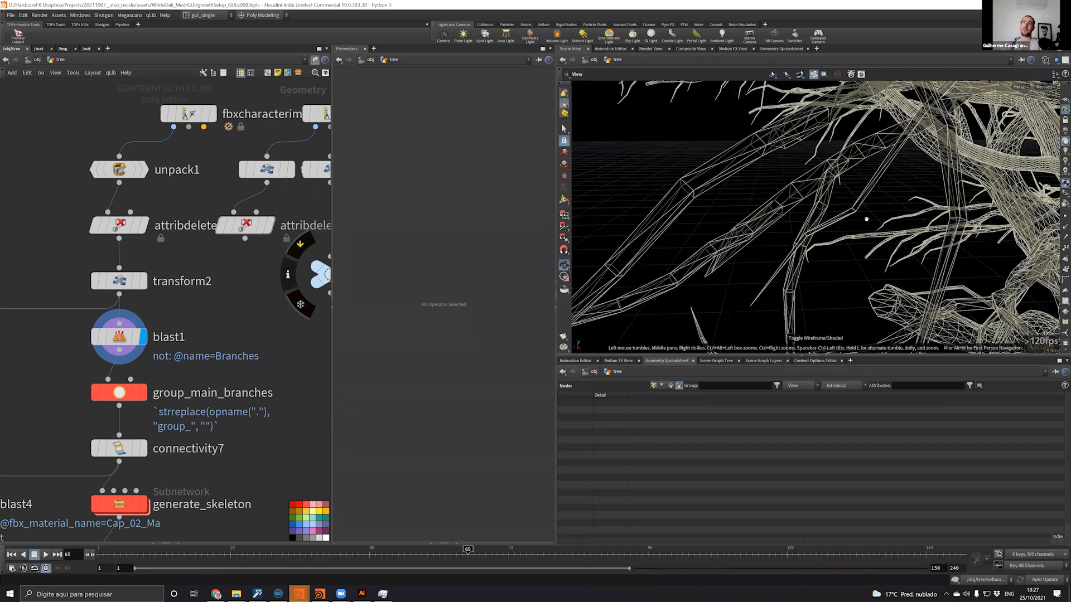
pyautogui.moveTo(903, 218); pyautogui.dragTo(803, 279)
pyautogui.moveTo(781, 285); pyautogui.dragTo(811, 252, button='middle')
pyautogui.moveTo(740, 272); pyautogui.dragTo(836, 170)
pyautogui.moveTo(817, 231); pyautogui.dragTo(796, 204)
pyautogui.scroll(3, 797, 203)
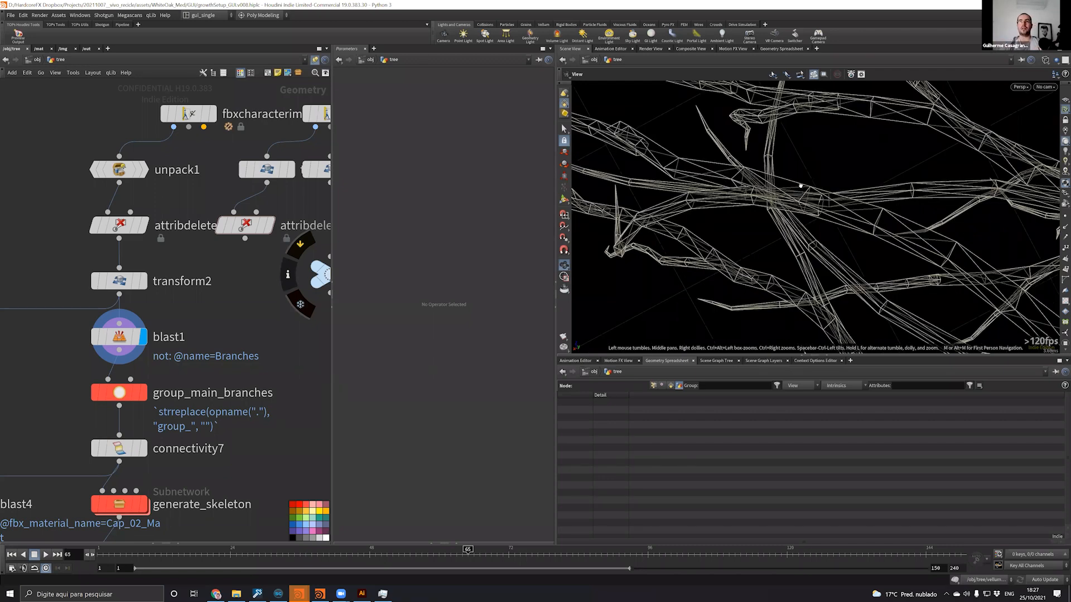
pyautogui.moveTo(839, 188)
pyautogui.mouseDown()
pyautogui.moveTo(772, 179)
pyautogui.moveTo(789, 210)
pyautogui.moveTo(822, 194)
pyautogui.mouseUp()
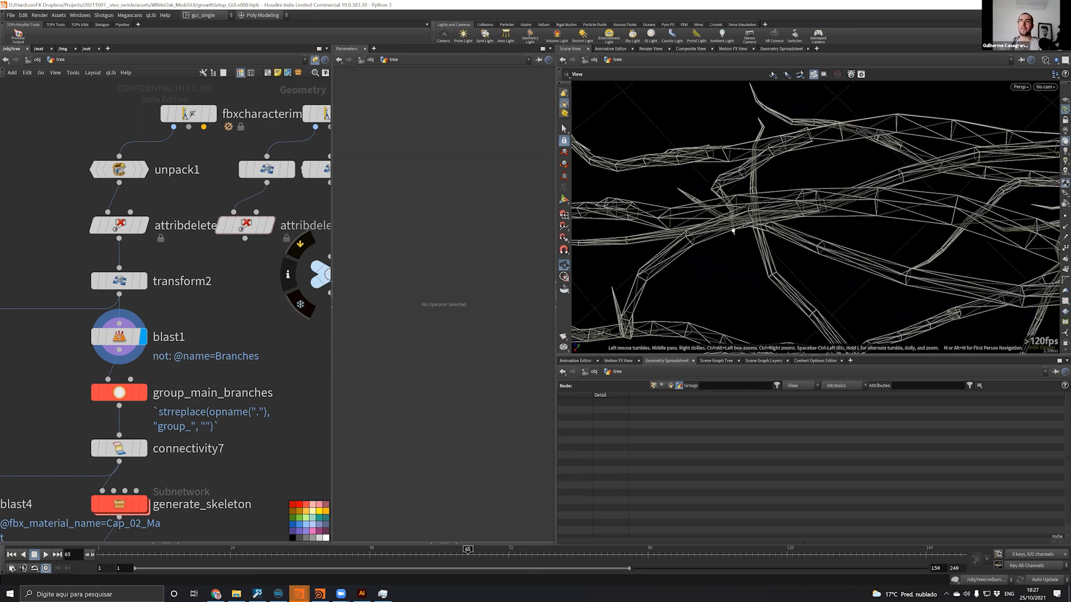
pyautogui.moveTo(798, 317); pyautogui.dragTo(706, 182, button='right')
pyautogui.moveTo(706, 182); pyautogui.dragTo(816, 231)
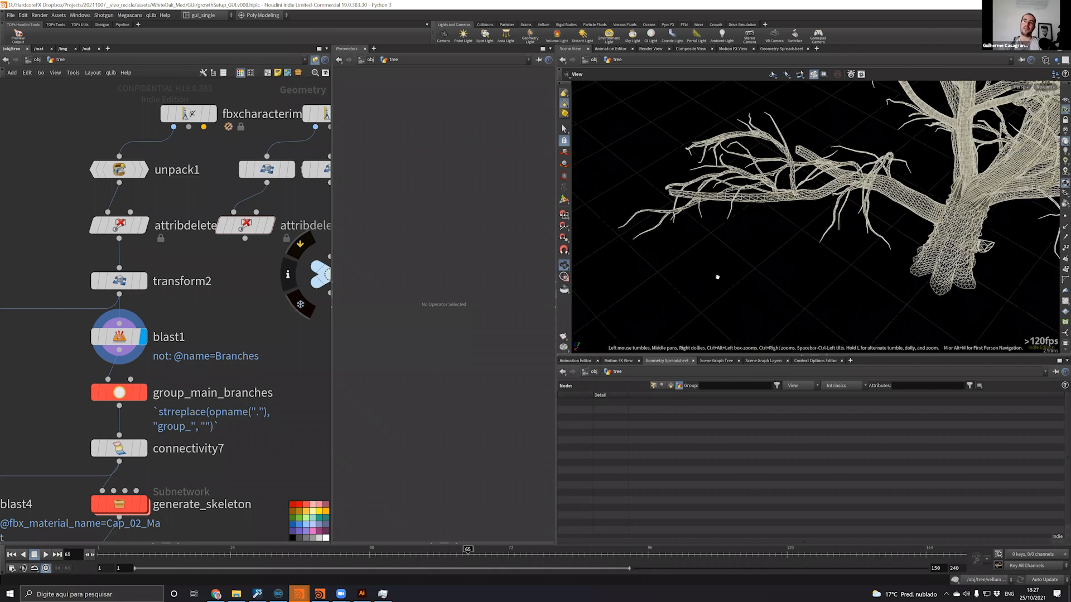
pyautogui.moveTo(763, 261); pyautogui.dragTo(776, 248)
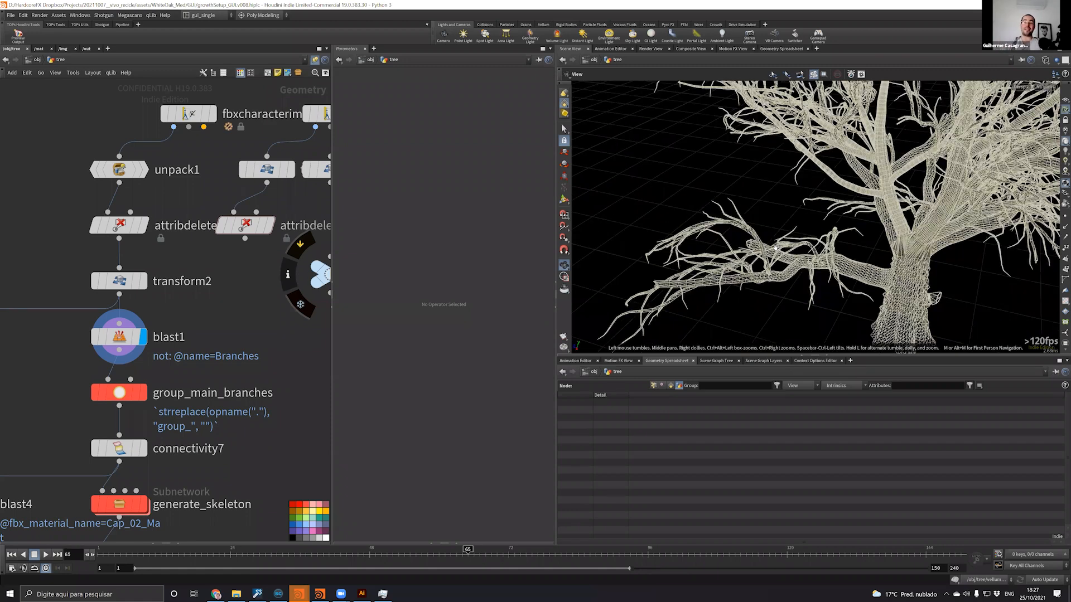
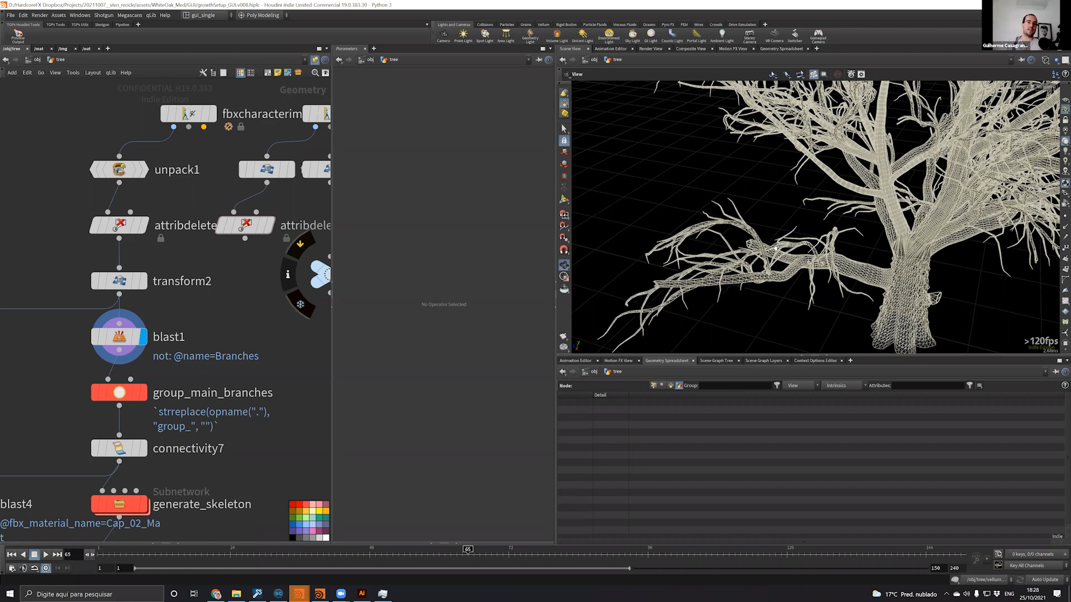
# Display and select the skeleton_sim node further down the network to view the simulated skeleton
pyautogui.moveTo(246, 400); pyautogui.dragTo(227, 257, button='middle')
pyautogui.scroll(-5, 262, 329)
pyautogui.moveTo(261, 427); pyautogui.dragTo(223, 234, button='middle')
pyautogui.moveTo(267, 474); pyautogui.dragTo(173, 352, button='middle')
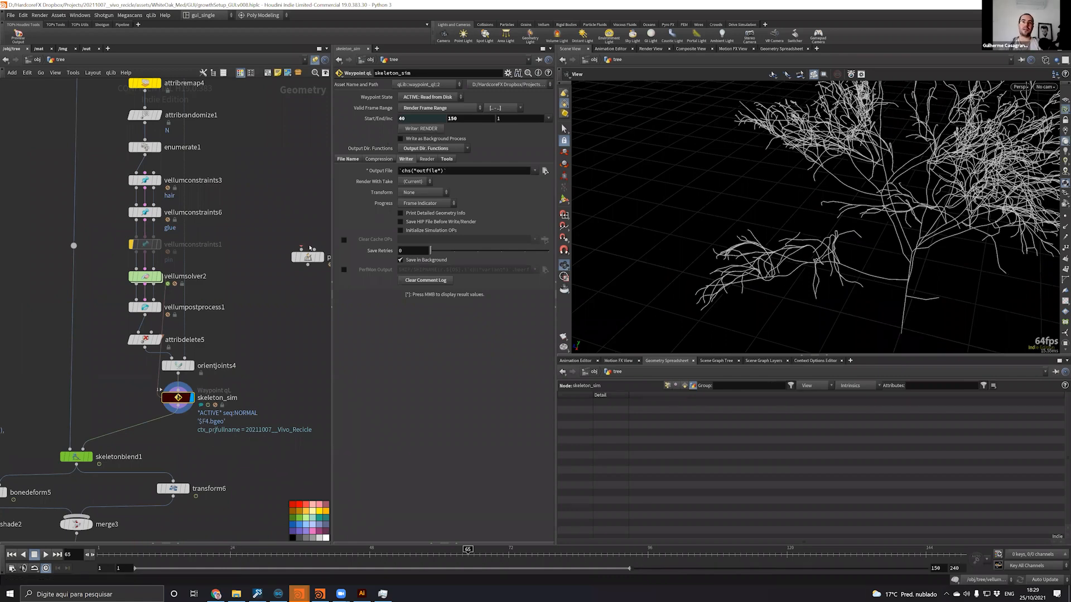
pyautogui.moveTo(264, 316); pyautogui.dragTo(274, 337, button='middle')
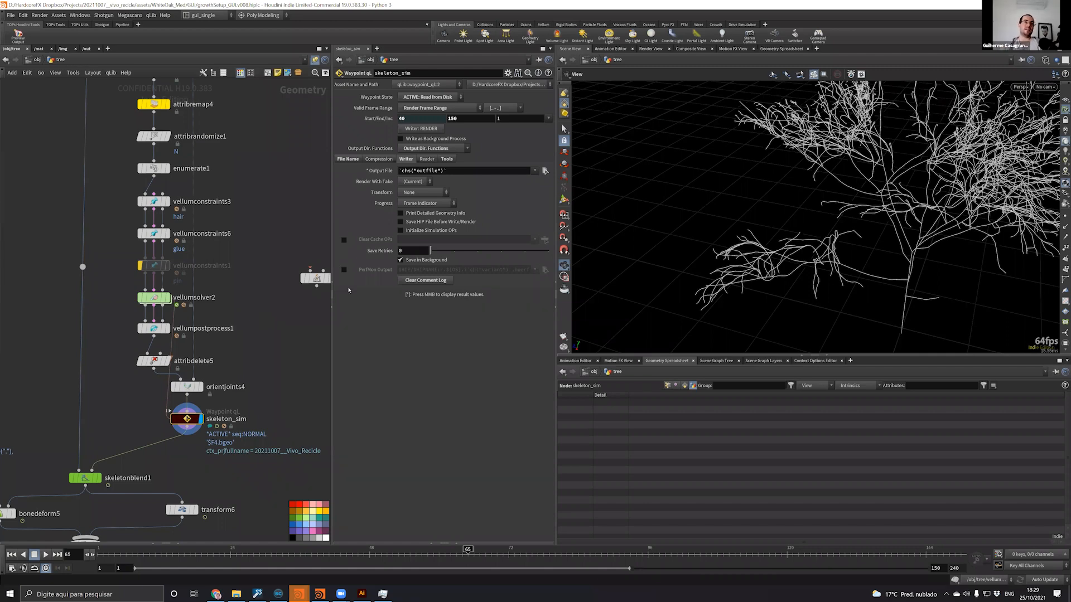
# Return to the imported tree nodes, then display and select attribdelete6 to view its leafy mesh in wireframe
pyautogui.moveTo(258, 83); pyautogui.dragTo(173, 402, button='middle')
pyautogui.moveTo(223, 106); pyautogui.dragTo(251, 401, button='middle')
pyautogui.moveTo(176, 239); pyautogui.dragTo(252, 195, button='middle')
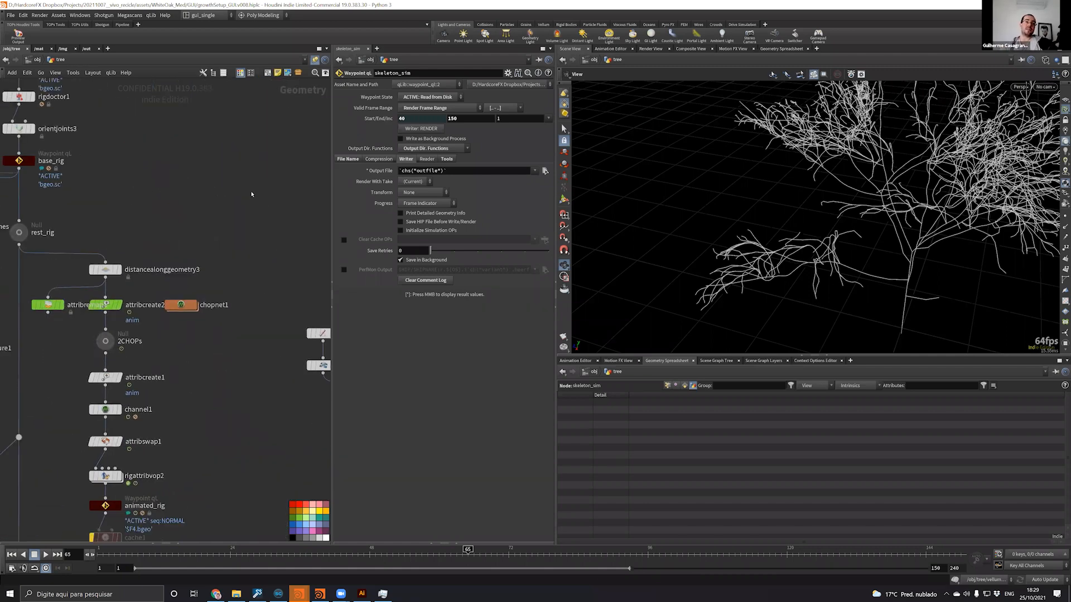
pyautogui.moveTo(157, 206); pyautogui.dragTo(175, 400, button='middle')
pyautogui.moveTo(187, 84); pyautogui.dragTo(195, 301, button='middle')
pyautogui.scroll(2, 193, 272)
pyautogui.moveTo(172, 246)
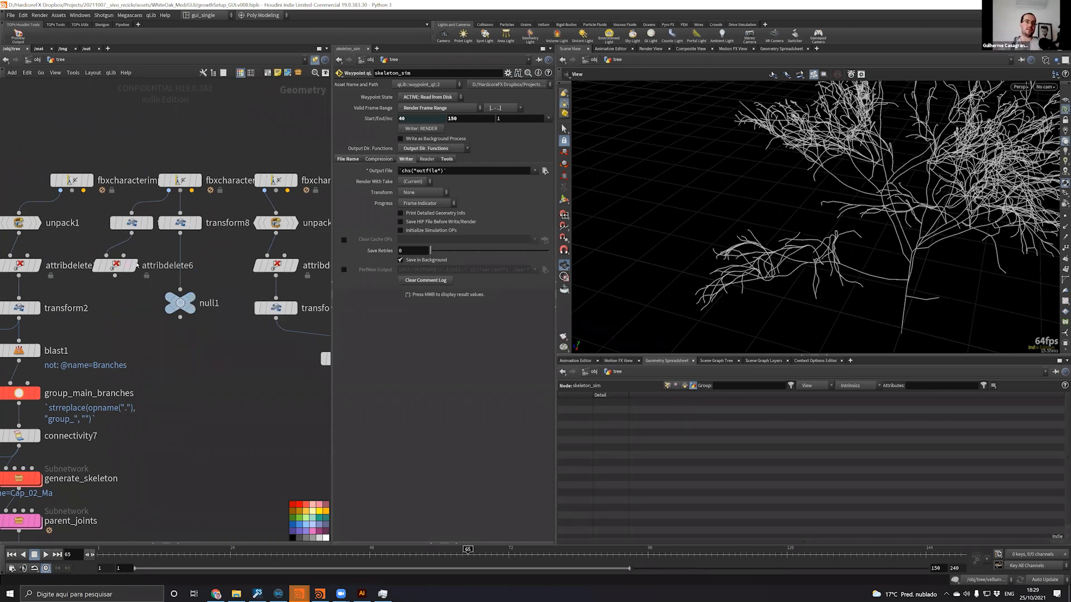
pyautogui.moveTo(135, 287)
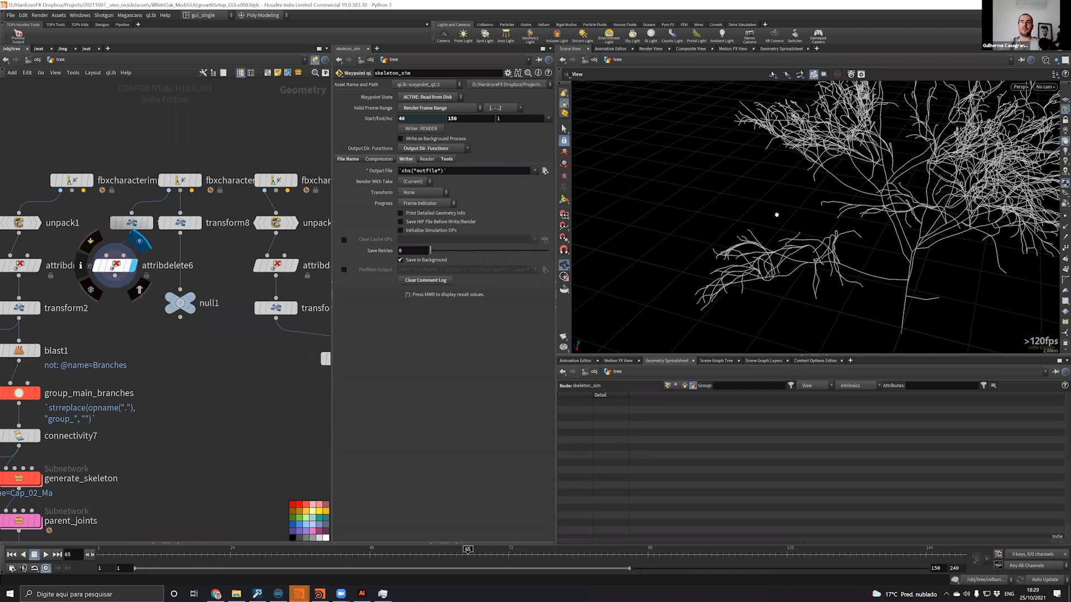
pyautogui.click(139, 242)
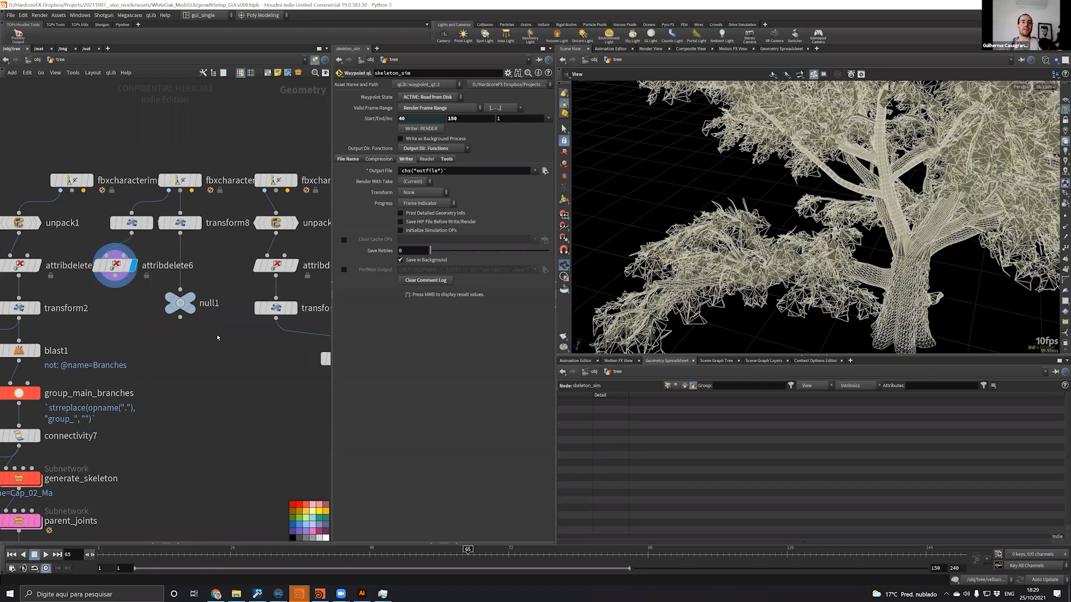
pyautogui.moveTo(186, 281); pyautogui.dragTo(211, 321, button='middle')
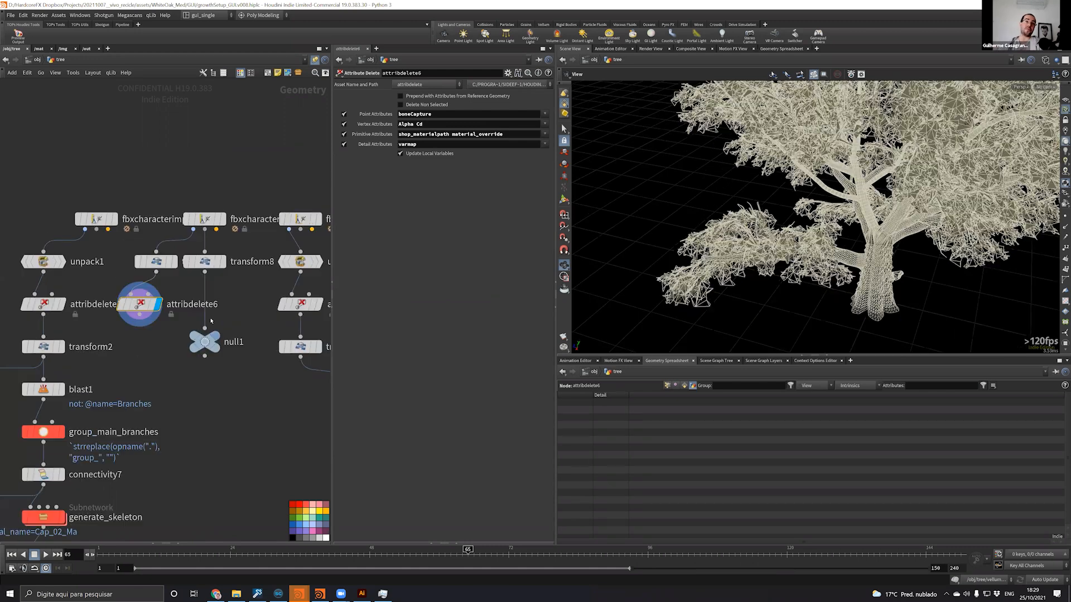
# Display and select null1 to examine the imported skeleton from another angle
pyautogui.click(211, 321)
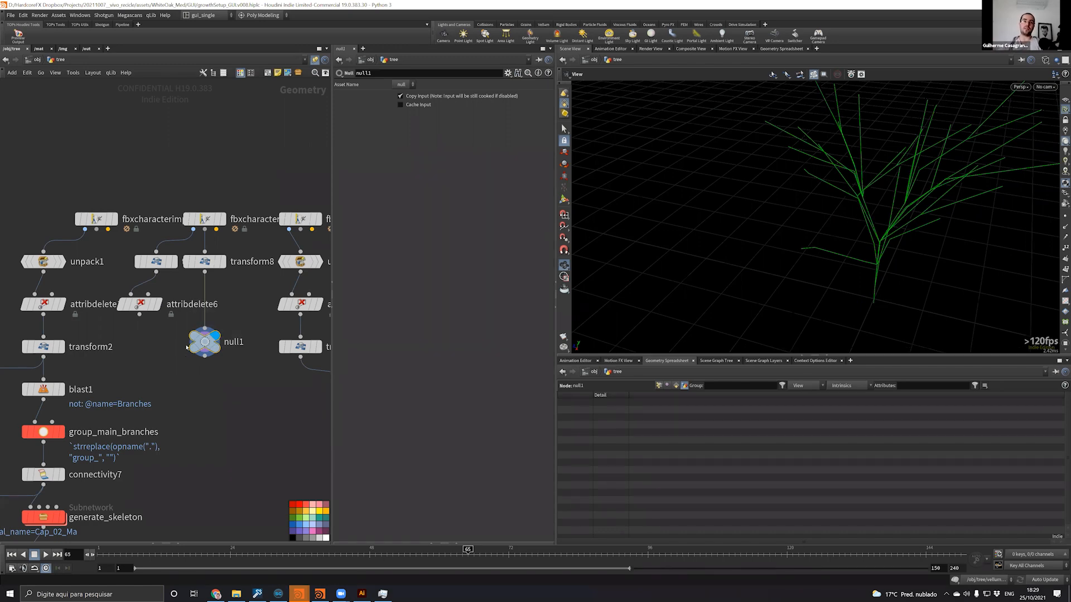
pyautogui.moveTo(105, 407); pyautogui.dragTo(126, 310, button='middle')
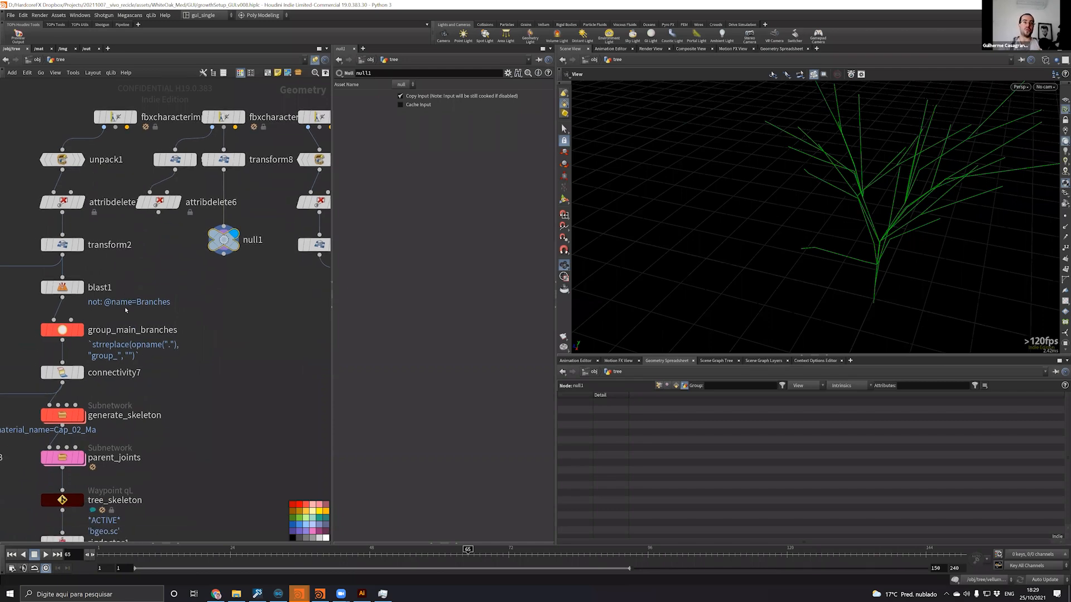
pyautogui.moveTo(227, 224); pyautogui.dragTo(184, 264, button='middle')
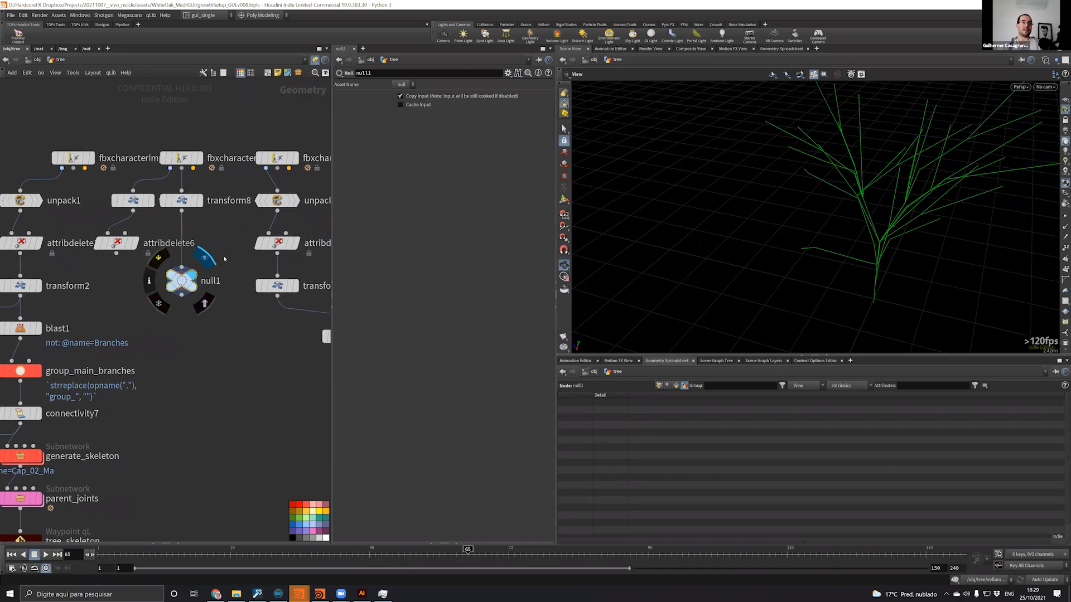
pyautogui.moveTo(956, 174); pyautogui.dragTo(841, 227)
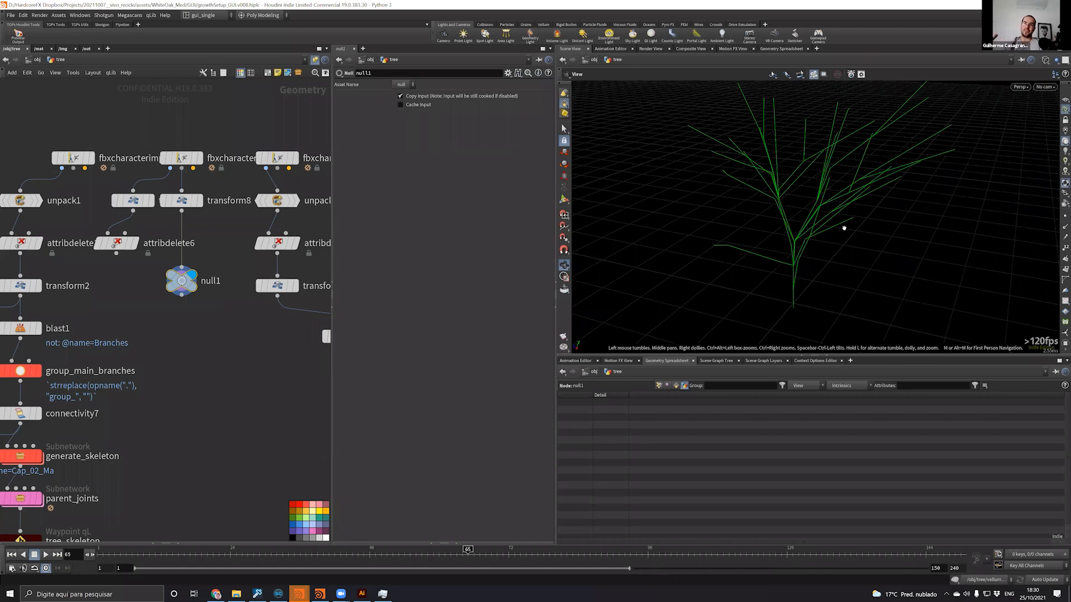
# Display and select tree_skeleton to compare the generated skeleton with the imported one
pyautogui.moveTo(143, 424); pyautogui.dragTo(224, 284, button='middle')
pyautogui.click(121, 401)
pyautogui.moveTo(682, 247); pyautogui.dragTo(766, 199)
pyautogui.moveTo(765, 199); pyautogui.dragTo(737, 213, button='middle')
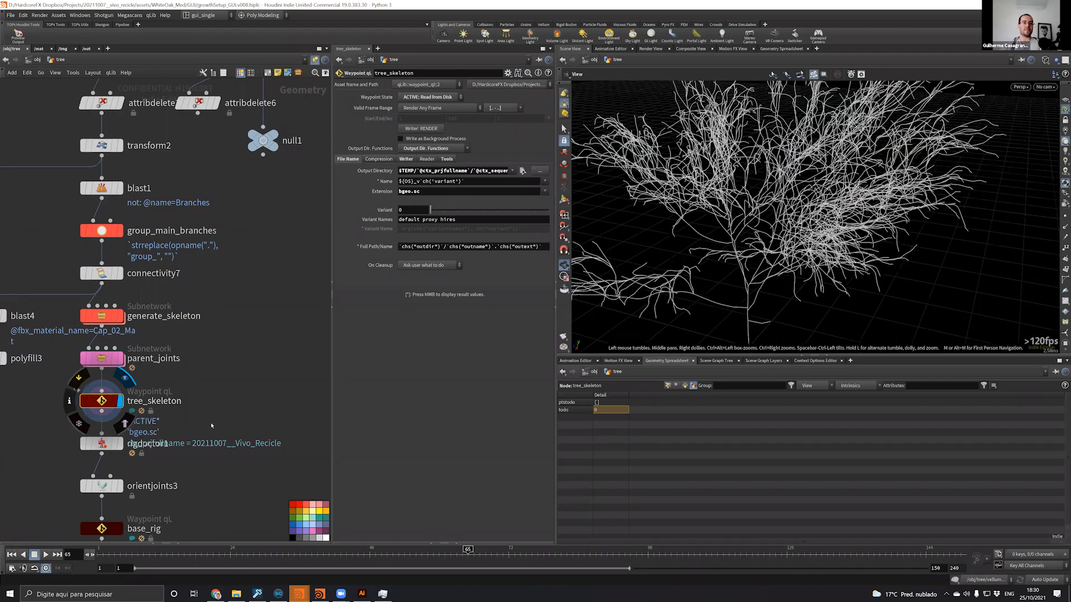
# Survey the node network around tree_skeleton, including the leaf and capture branches, up to the full growth setup
pyautogui.scroll(-2, 136, 342)
pyautogui.moveTo(137, 342); pyautogui.dragTo(127, 215, button='middle')
pyautogui.moveTo(26, 177); pyautogui.dragTo(167, 319, button='middle')
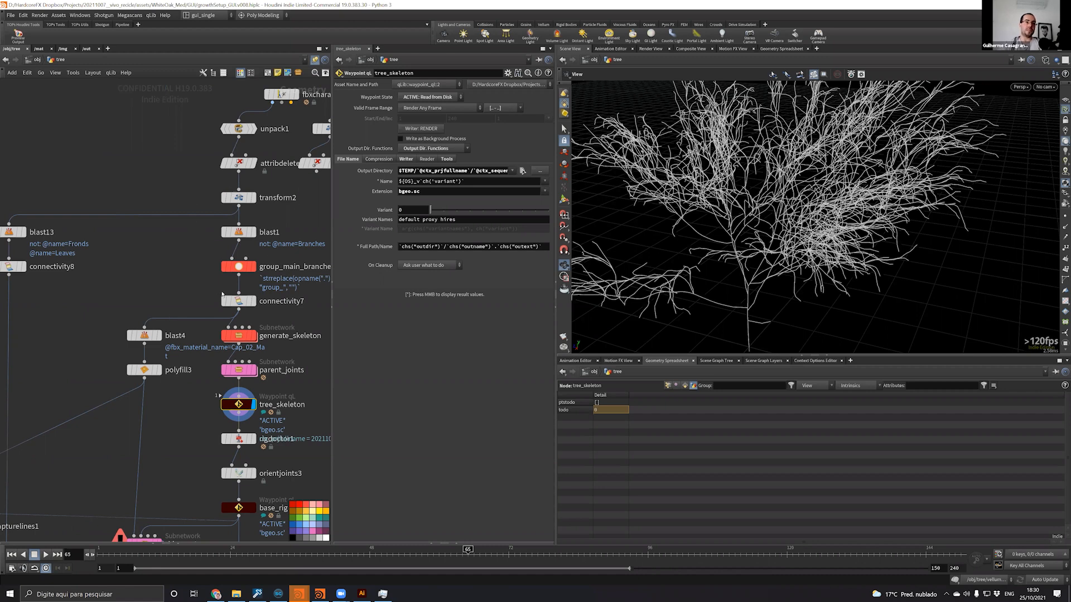
pyautogui.moveTo(298, 303); pyautogui.dragTo(227, 276, button='middle')
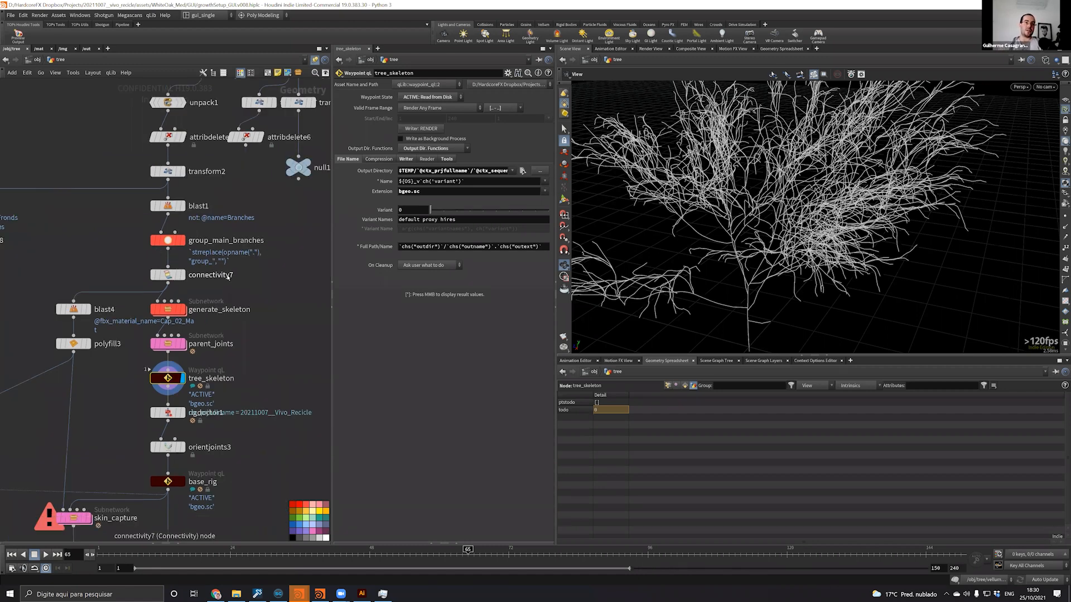
pyautogui.moveTo(100, 243); pyautogui.dragTo(138, 244, button='middle')
pyautogui.scroll(-4, 138, 244)
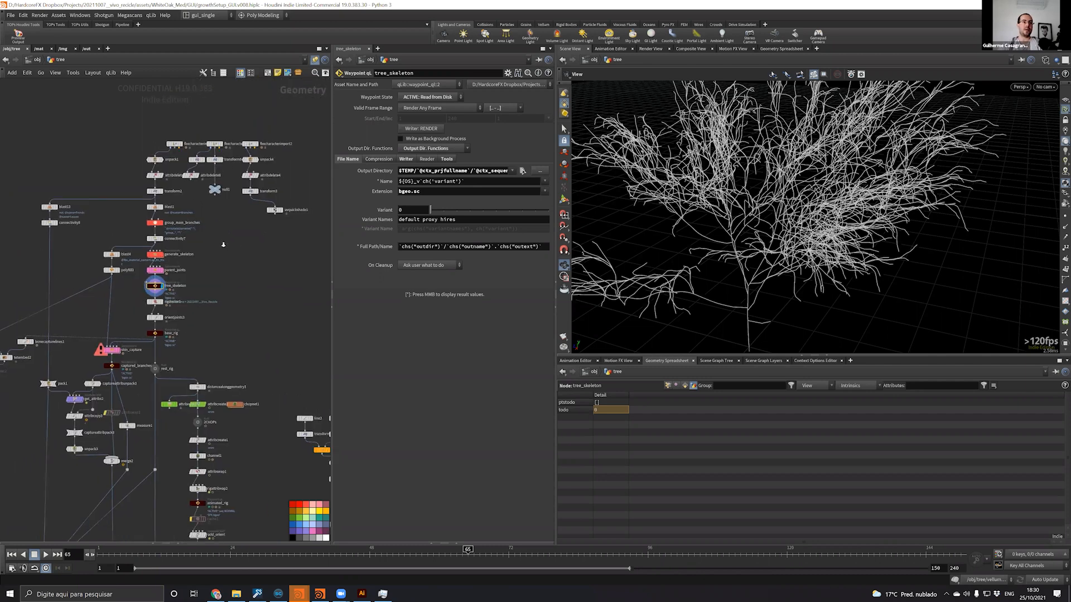
pyautogui.scroll(-3, 204, 245)
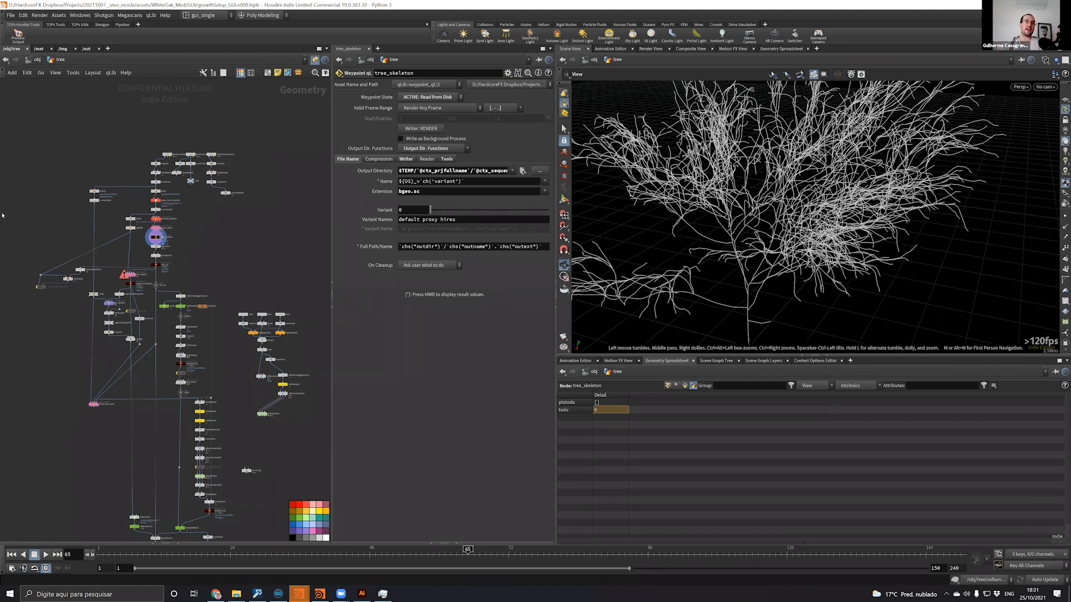
# Display and select generate_skeleton, and enlarge the scene view to examine its skeleton curves
pyautogui.scroll(10, 165, 218)
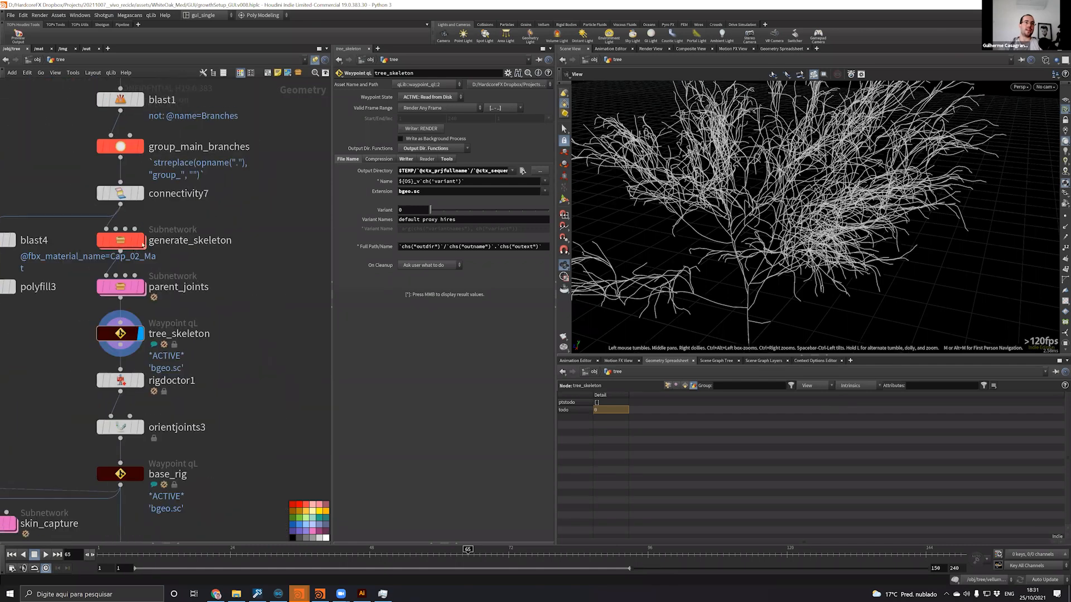
pyautogui.click(119, 241)
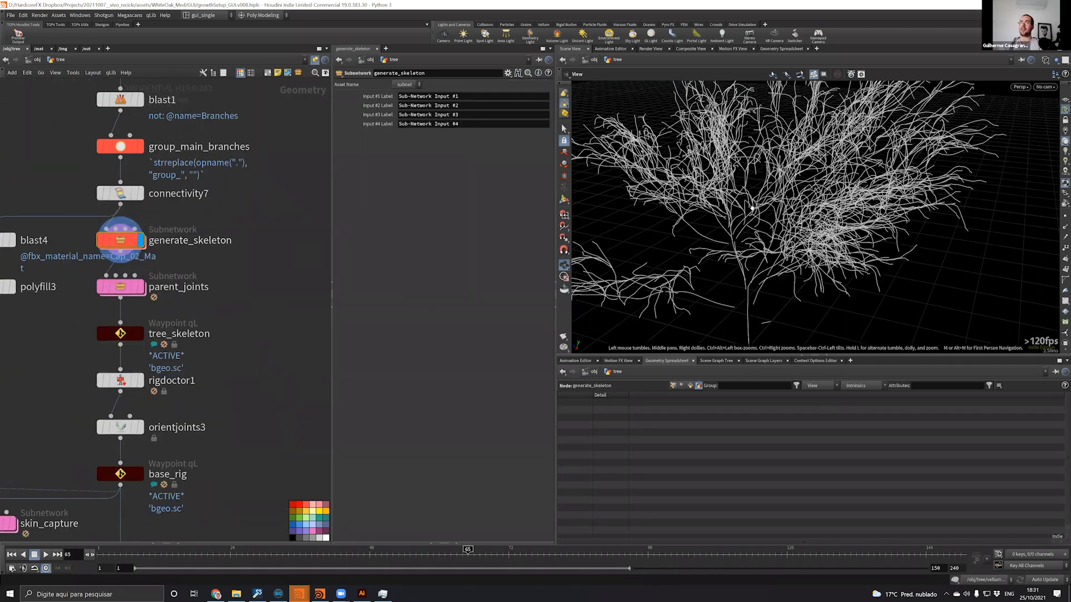
pyautogui.moveTo(752, 208); pyautogui.dragTo(752, 208)
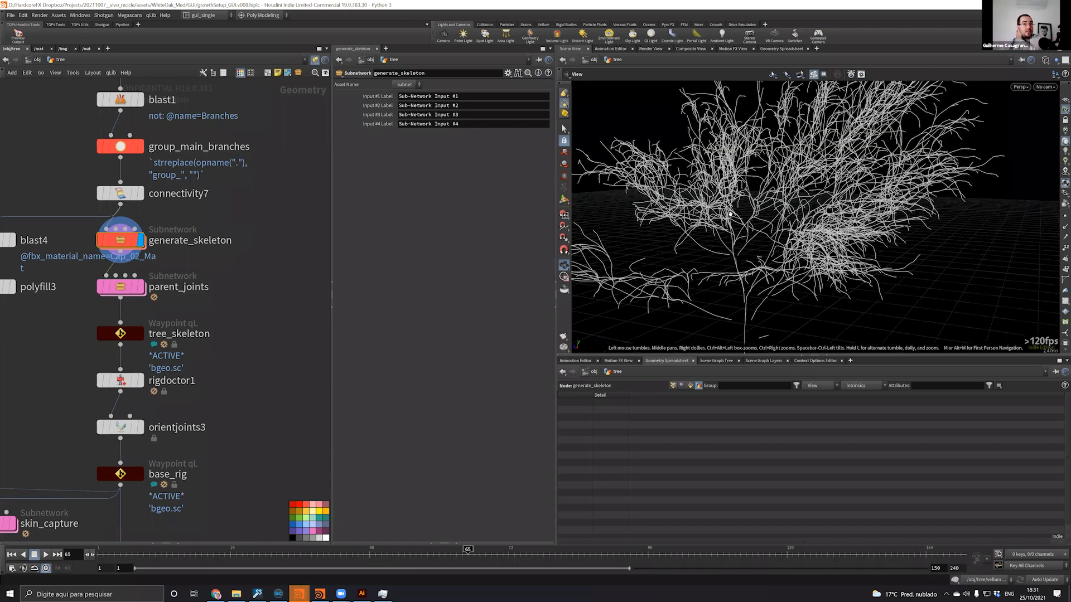
pyautogui.moveTo(758, 202); pyautogui.dragTo(843, 386)
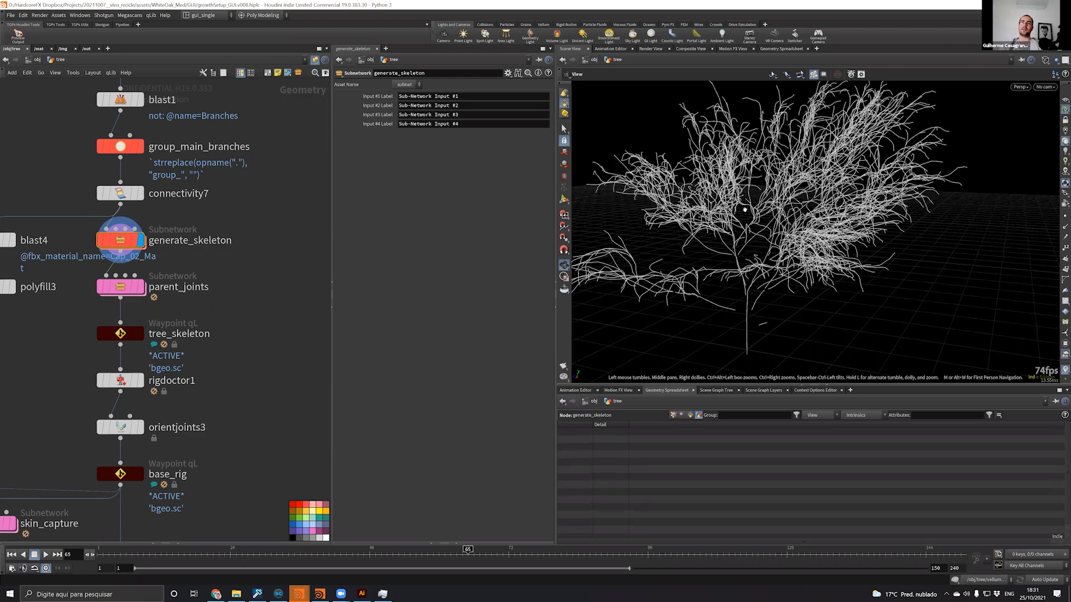
pyautogui.moveTo(735, 198); pyautogui.dragTo(750, 209, button='middle')
pyautogui.scroll(-2, 751, 210)
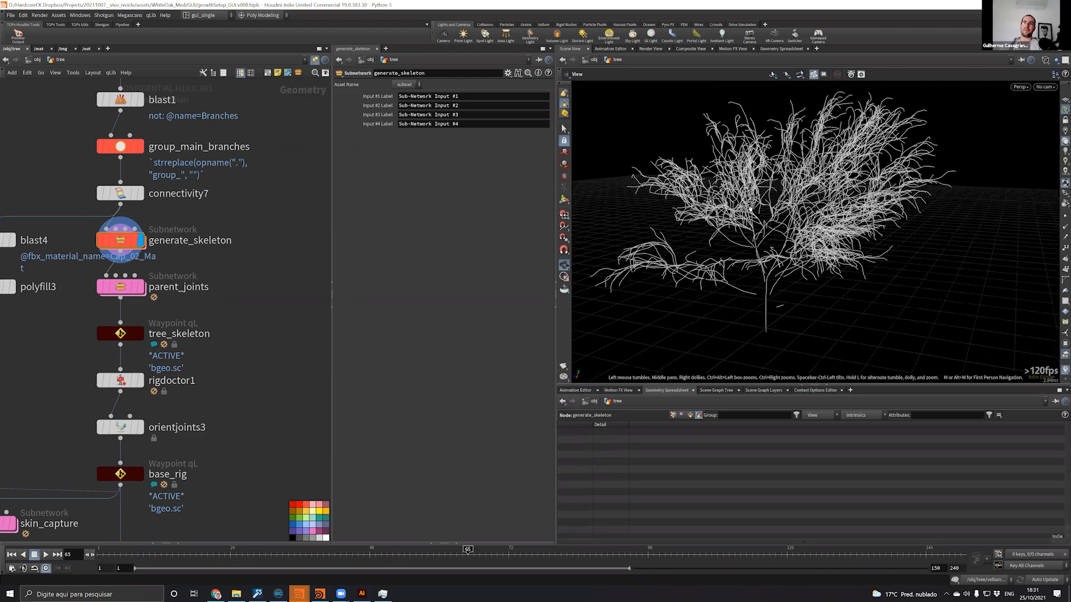
pyautogui.moveTo(750, 210); pyautogui.dragTo(750, 209)
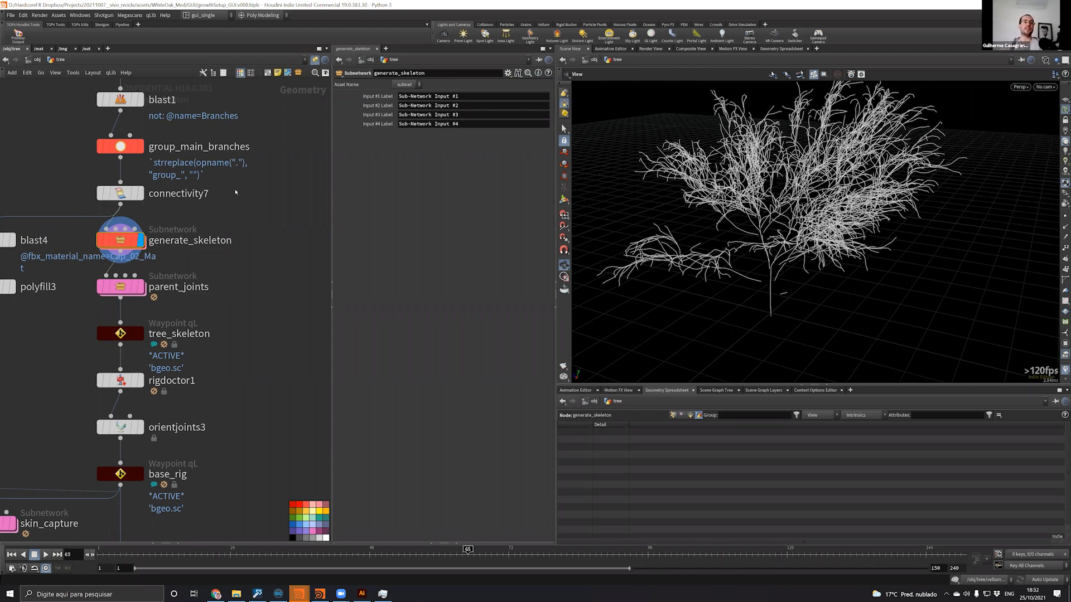
pyautogui.scroll(2, 224, 303)
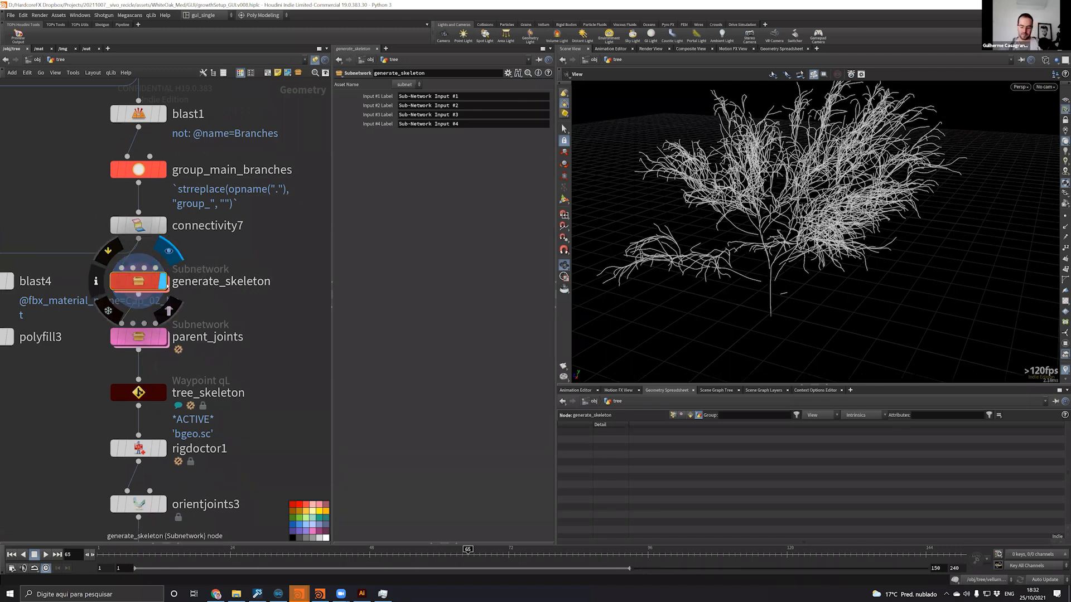
# Enter the generate_skeleton subnetwork and display blast1, just above the skeleton building section
pyautogui.press('i')
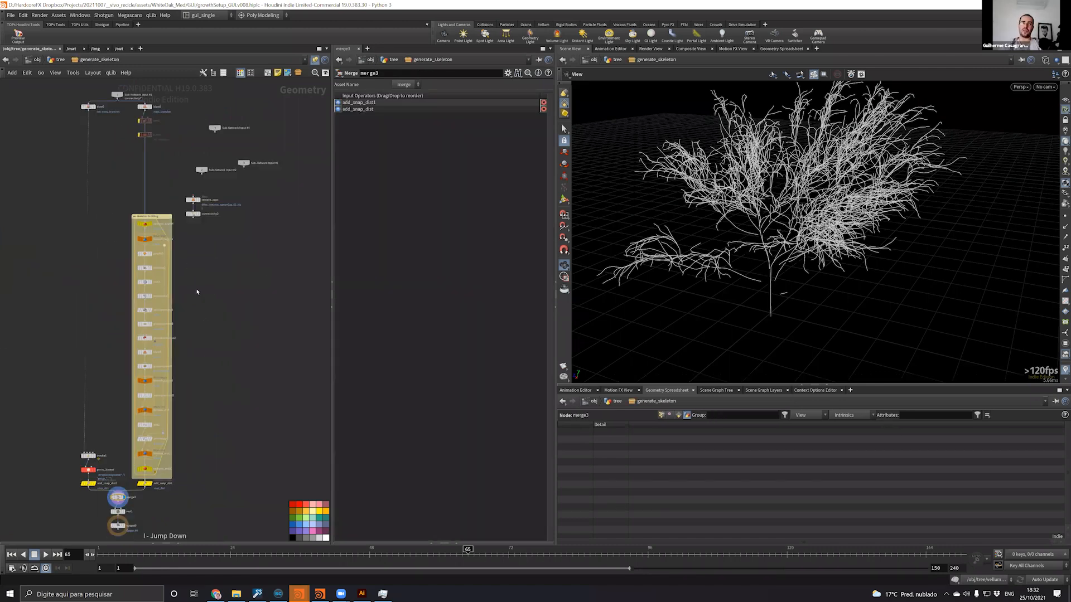
pyautogui.scroll(3, 170, 201)
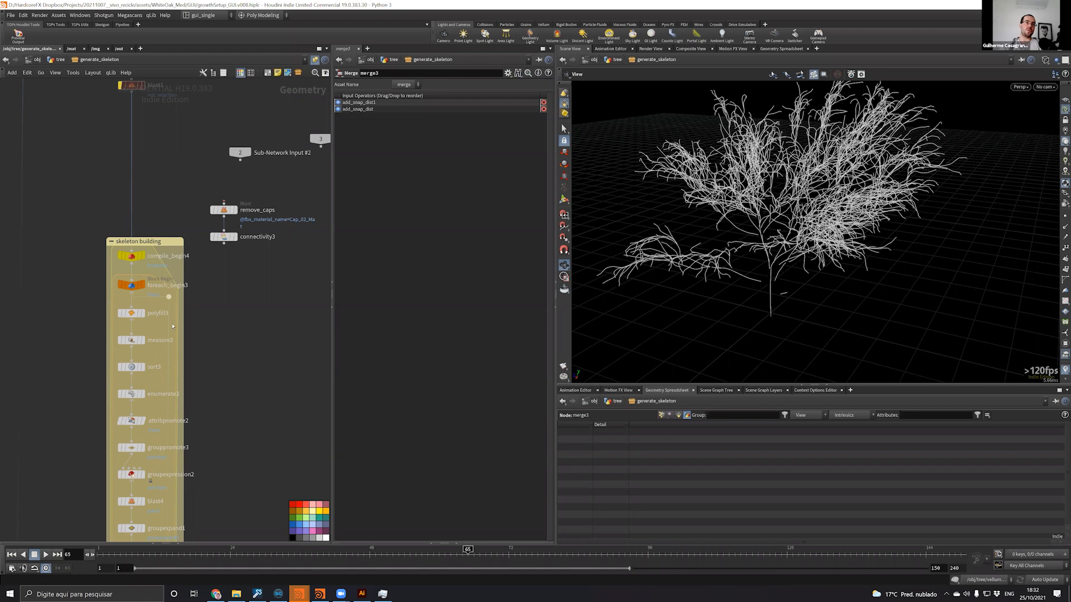
pyautogui.moveTo(172, 326); pyautogui.dragTo(187, 461, button='middle')
pyautogui.click(160, 206)
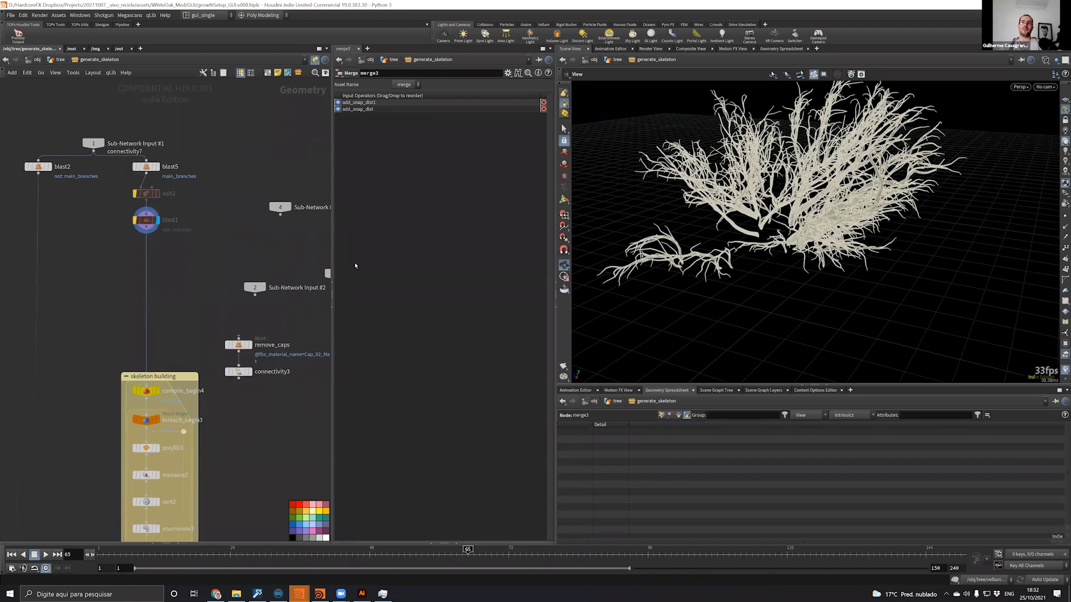
pyautogui.moveTo(862, 165); pyautogui.dragTo(735, 247)
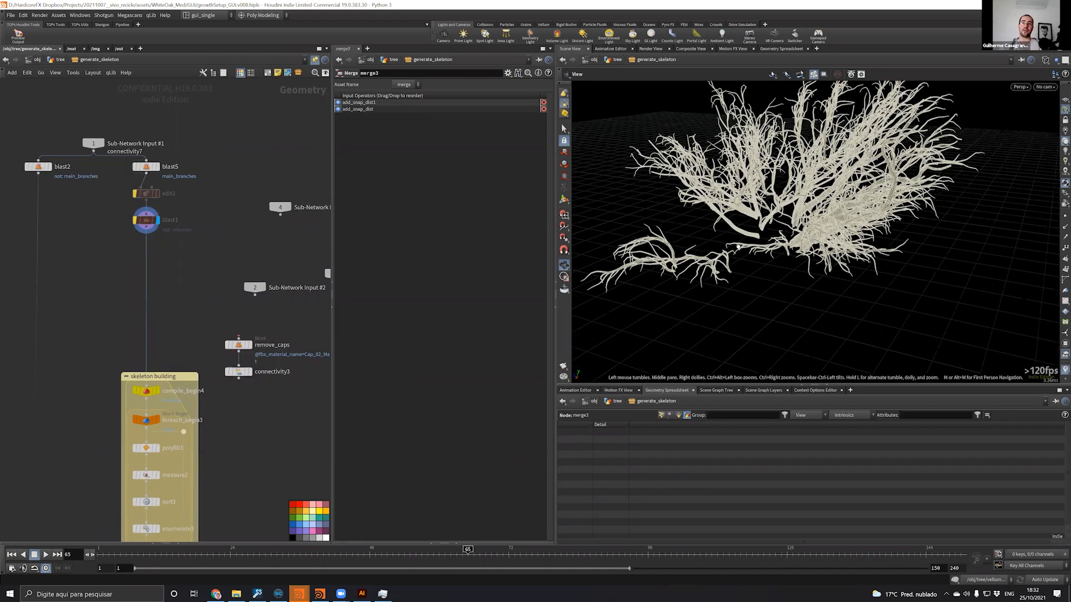
# Switch the scene view to shaded with a wireframe overlay and examine the base ends of the separate branch meshes
pyautogui.press('w')
pyautogui.scroll(5, 734, 240)
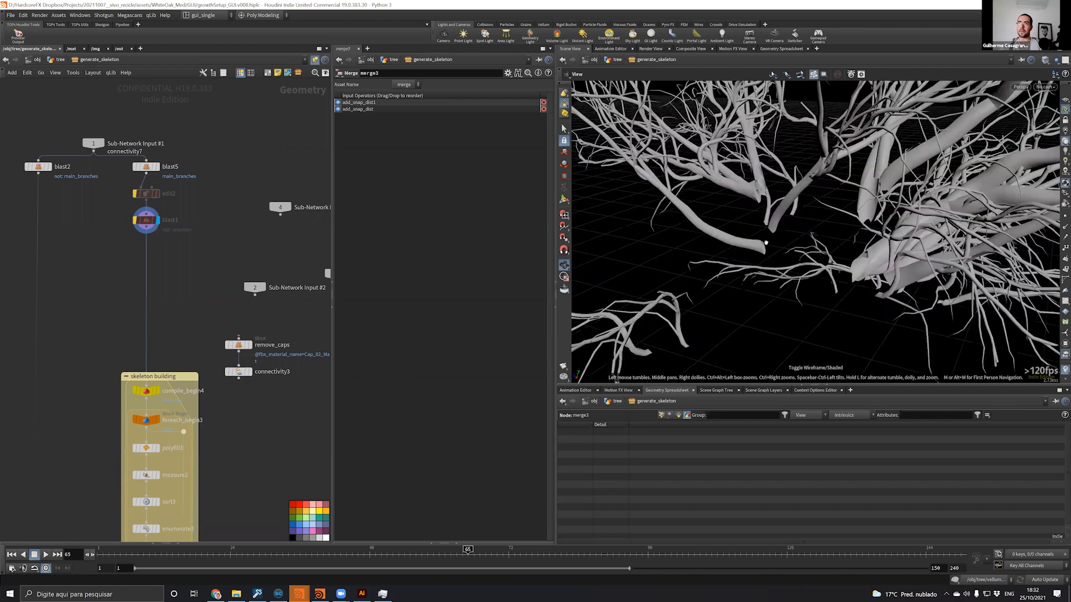
pyautogui.scroll(10, 747, 200)
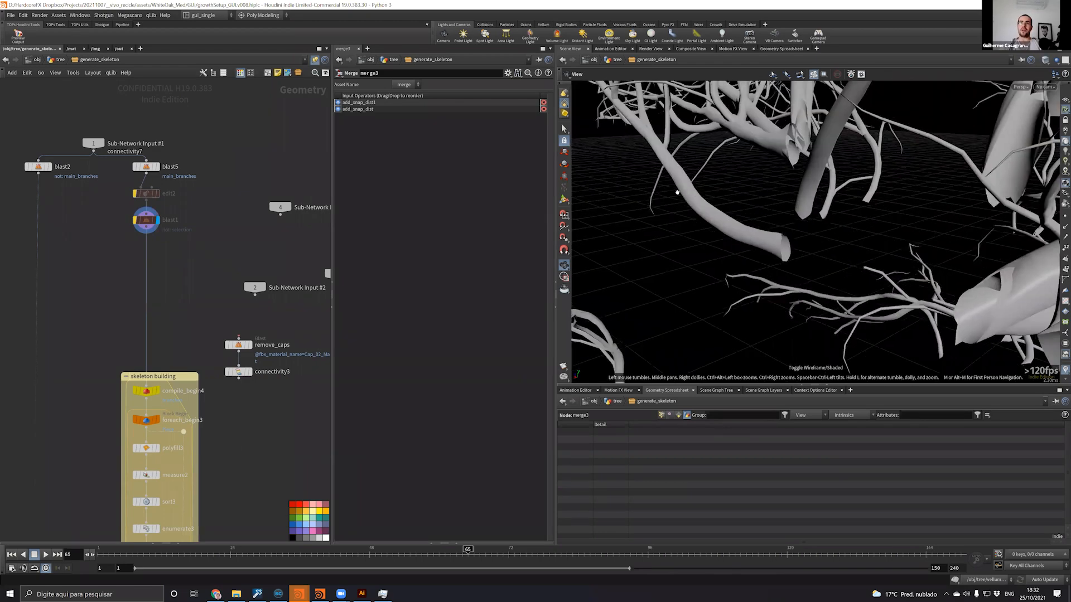
pyautogui.scroll(-10, 806, 200)
pyautogui.hotkey('shift', 'w')
pyautogui.moveTo(728, 238); pyautogui.dragTo(748, 210, button='right')
pyautogui.moveTo(780, 181); pyautogui.dragTo(751, 210, button='middle')
pyautogui.scroll(3, 751, 209)
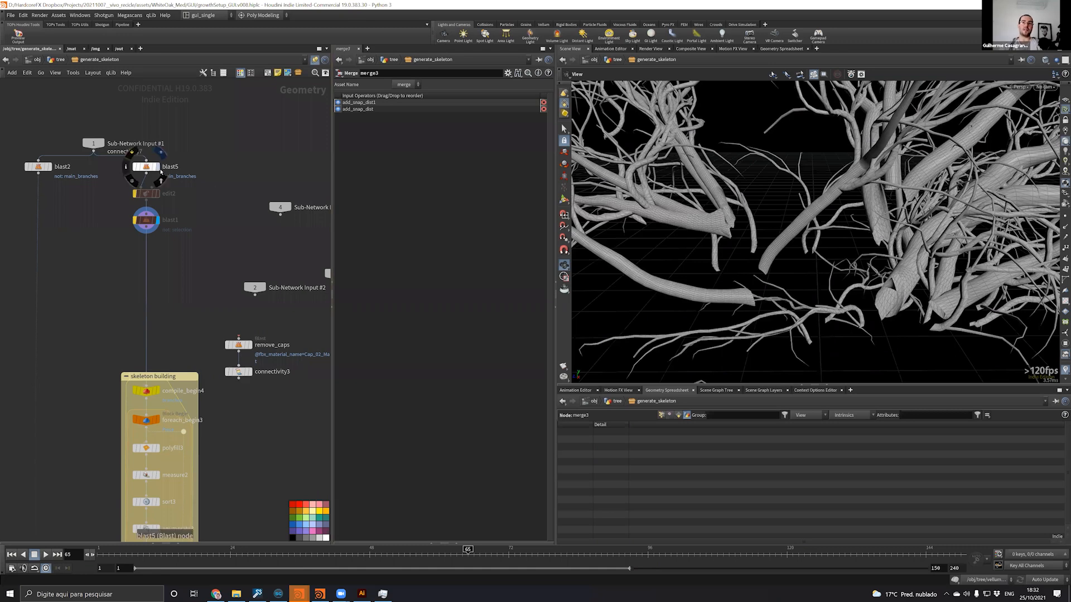
pyautogui.scroll(3, 218, 193)
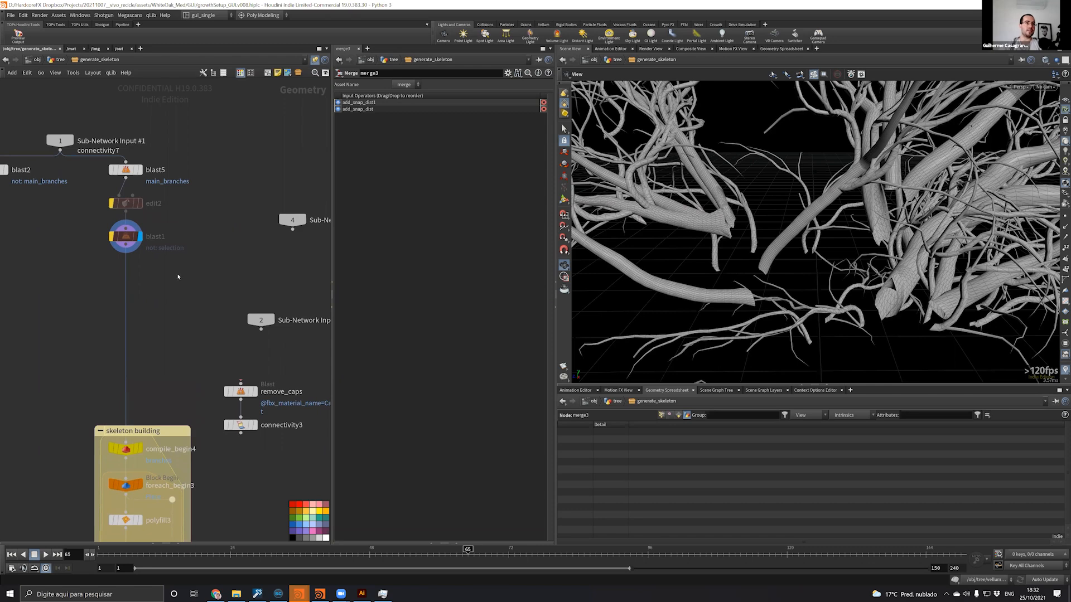
# Return to the tree network, display and select connectivity7, and visualize its branchid attribute as colors on the branches
pyautogui.press('u')
pyautogui.click(163, 225)
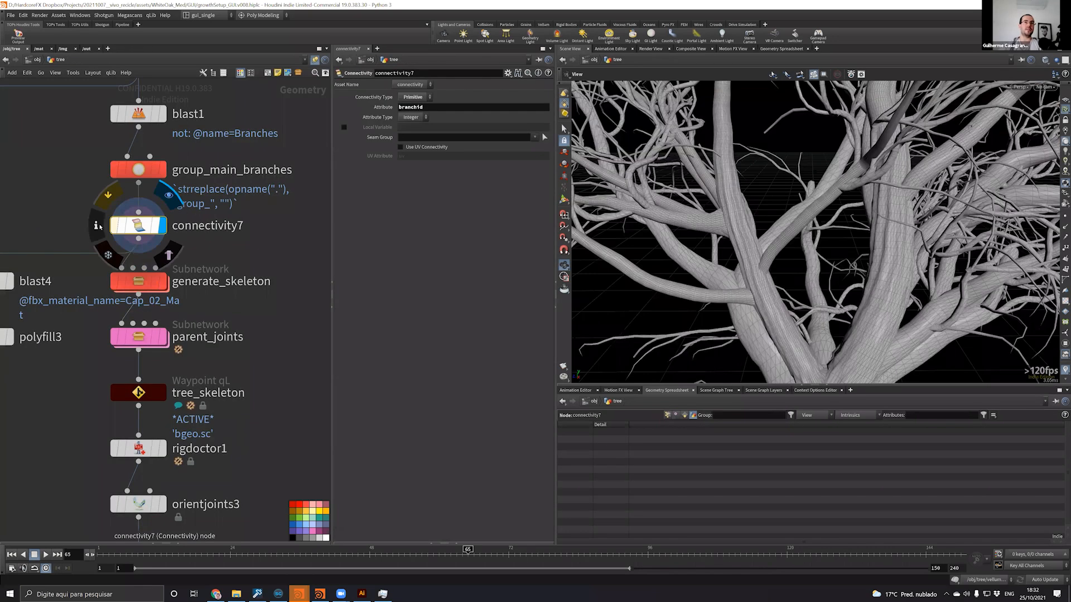
pyautogui.click(97, 225)
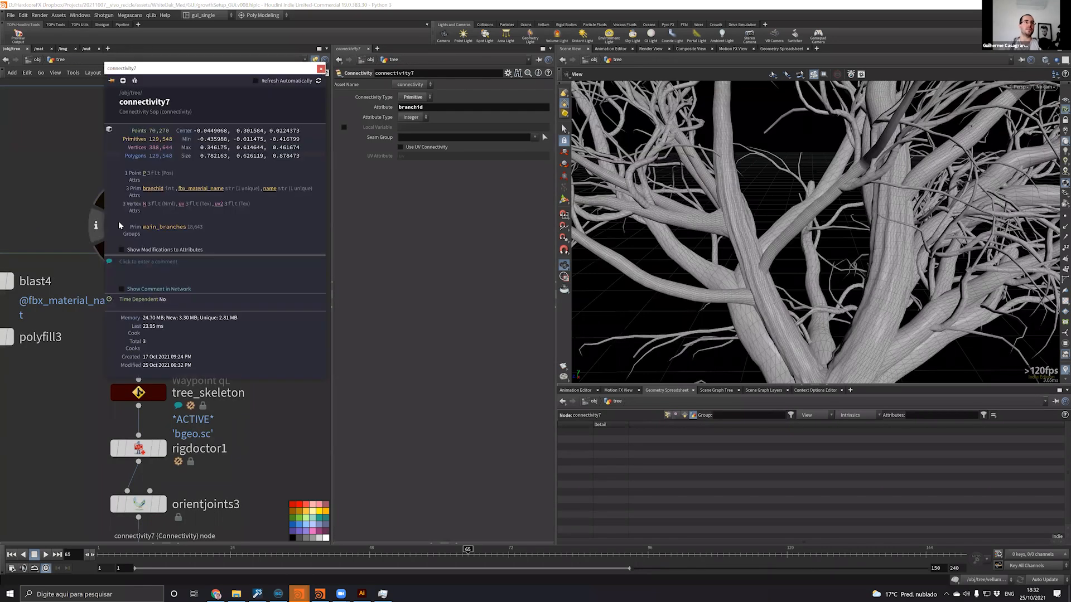
pyautogui.click(153, 188)
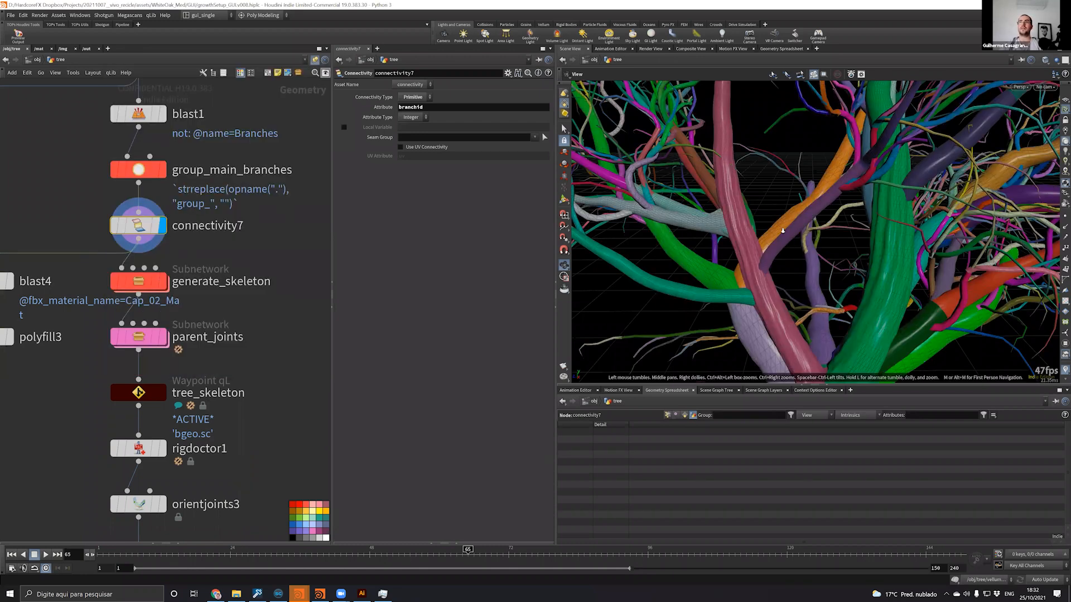
pyautogui.scroll(-10, 817, 228)
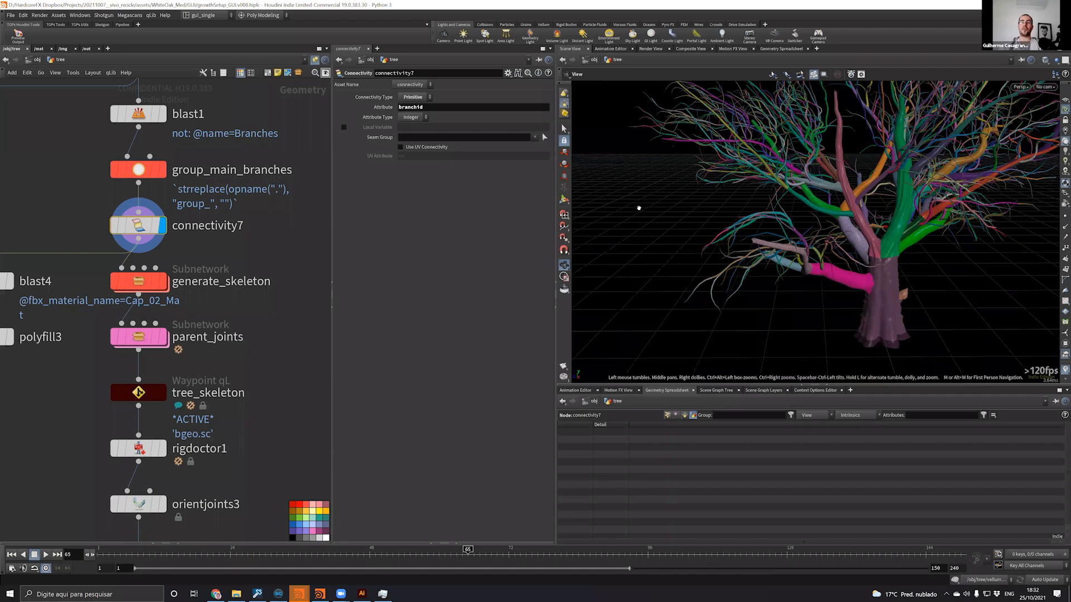
pyautogui.scroll(10, 725, 221)
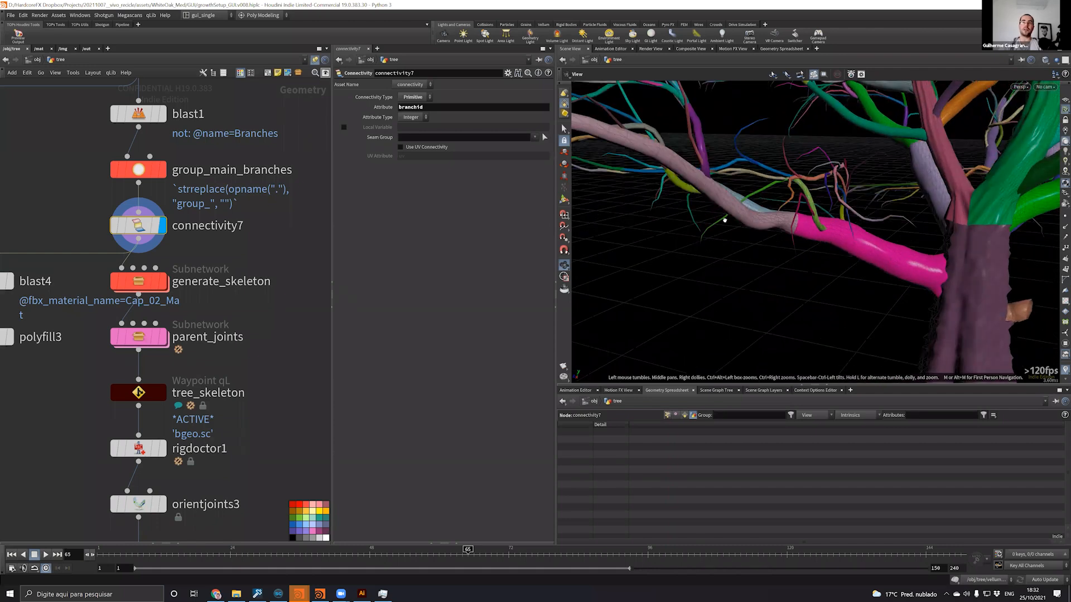
pyautogui.moveTo(725, 221); pyautogui.dragTo(750, 223)
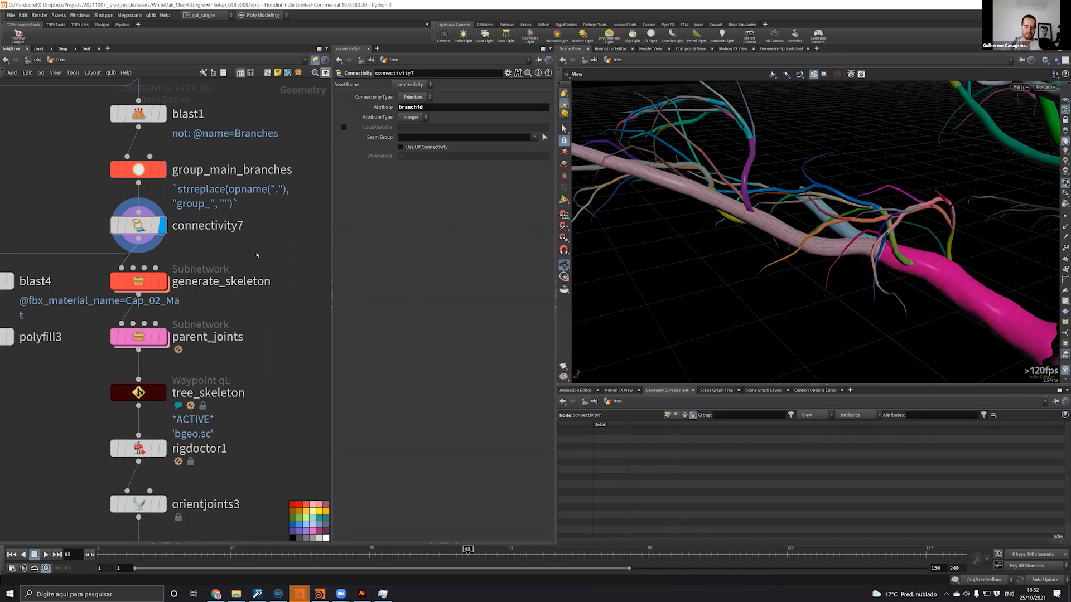
# Add an Exploded View node fed by connectivity7, display it, and set its uniform scale to 5
pyautogui.press('Tab')
pyautogui.write('expl')
pyautogui.click(385, 133)
pyautogui.click(291, 281)
pyautogui.moveTo(150, 240); pyautogui.dragTo(140, 239)
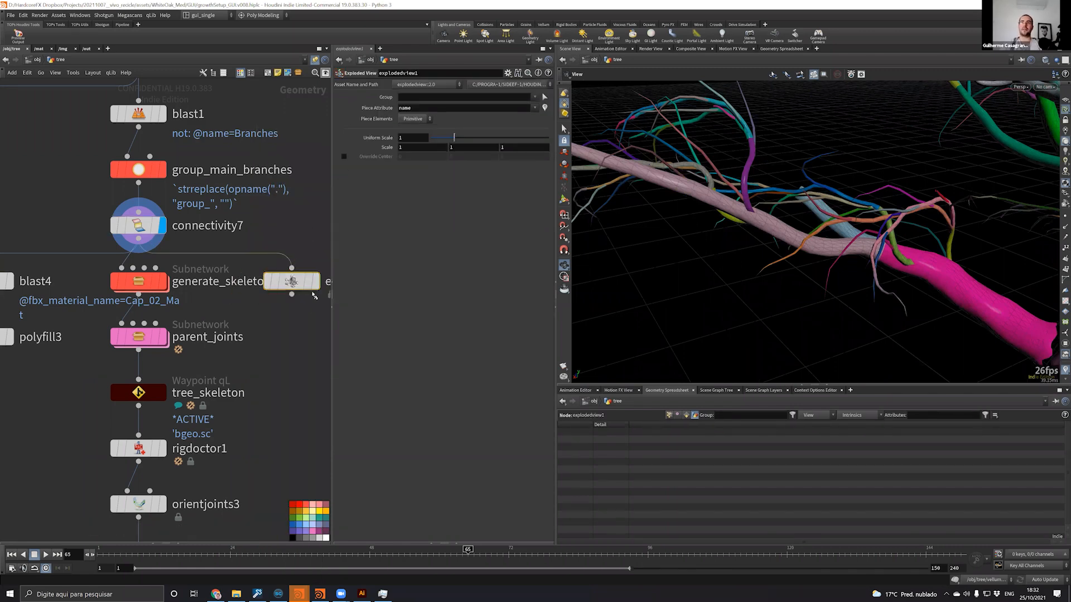
pyautogui.click(316, 282)
pyautogui.middleClick(292, 281)
pyautogui.moveTo(454, 138); pyautogui.dragTo(555, 141)
# Set the exploded view's piece attribute to branchid, copied from connectivity7, and inspect the separated branch pieces
pyautogui.click(138, 225)
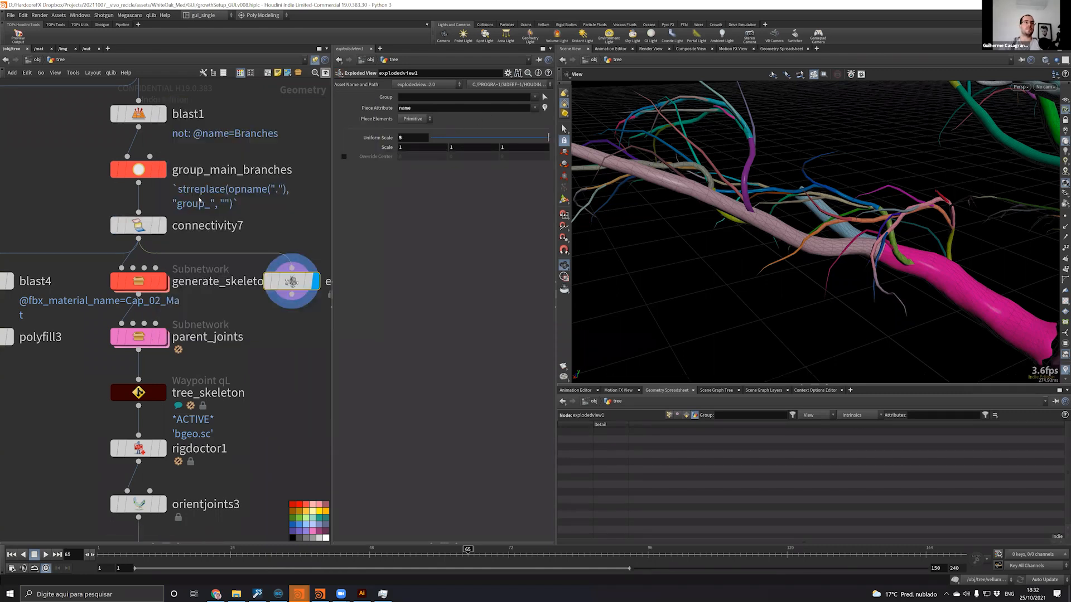
pyautogui.moveTo(375, 127); pyautogui.dragTo(343, 146)
pyautogui.hotkey('ctrl', 'c')
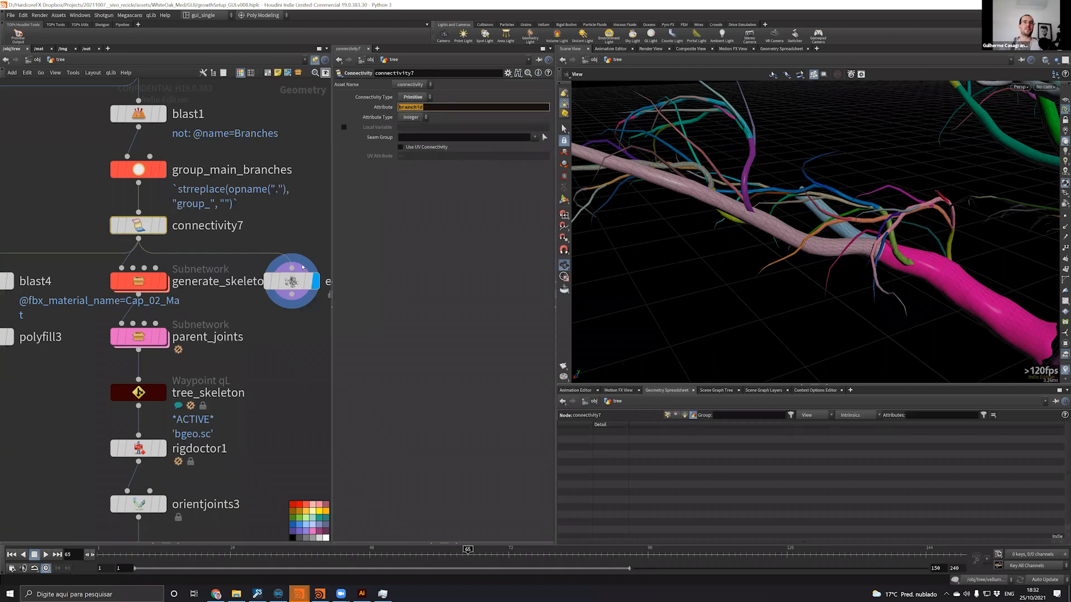
pyautogui.click(292, 281)
pyautogui.moveTo(419, 108); pyautogui.dragTo(299, 190)
pyautogui.hotkey('ctrl', 'v')
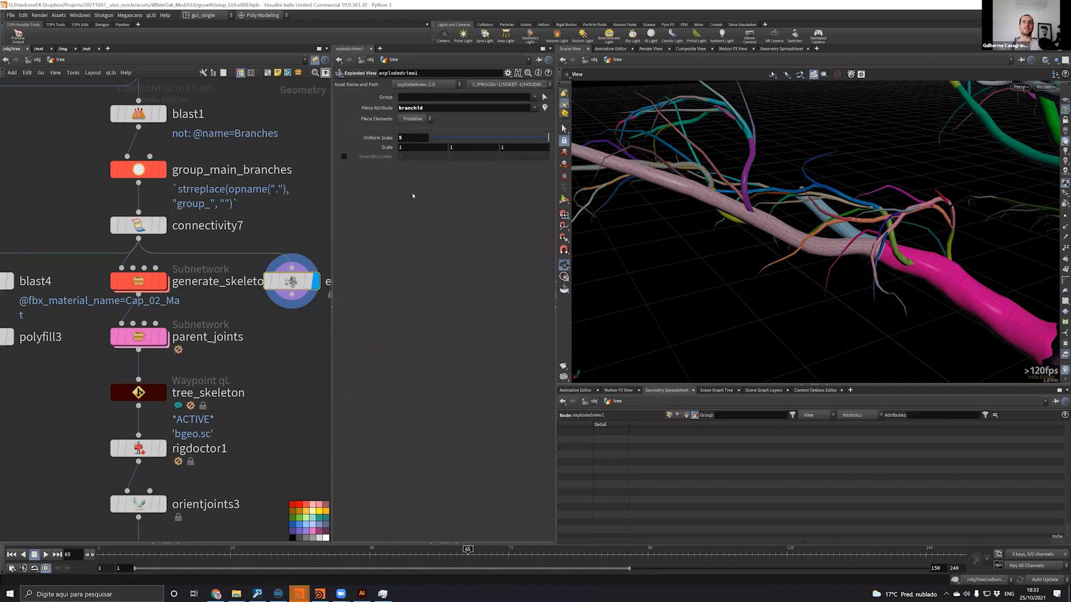
pyautogui.moveTo(874, 163); pyautogui.dragTo(724, 223, button='right')
pyautogui.moveTo(724, 223); pyautogui.dragTo(914, 175)
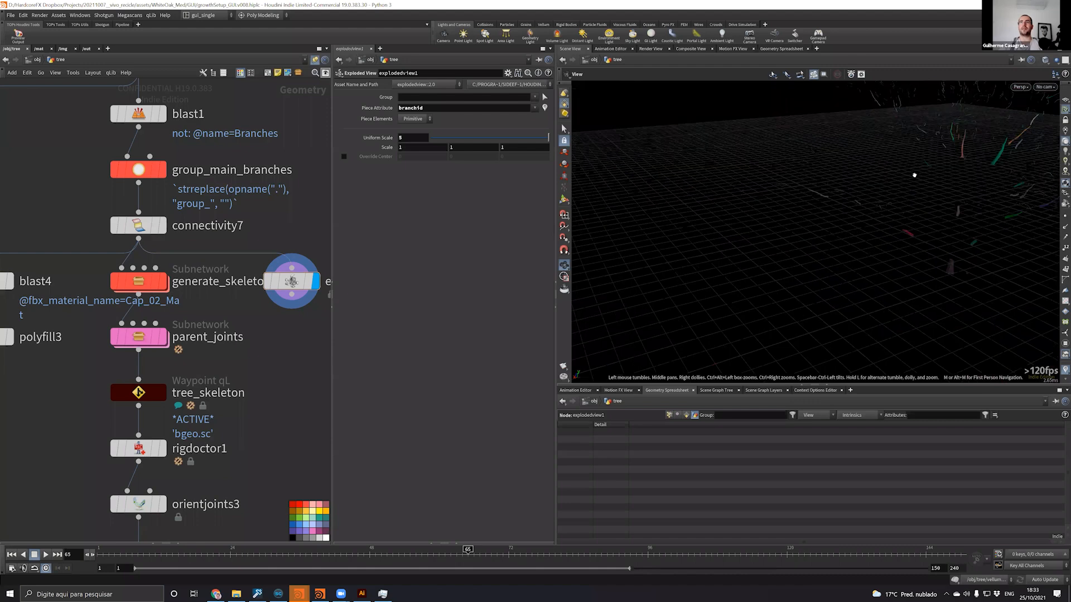
pyautogui.moveTo(778, 208); pyautogui.dragTo(840, 245)
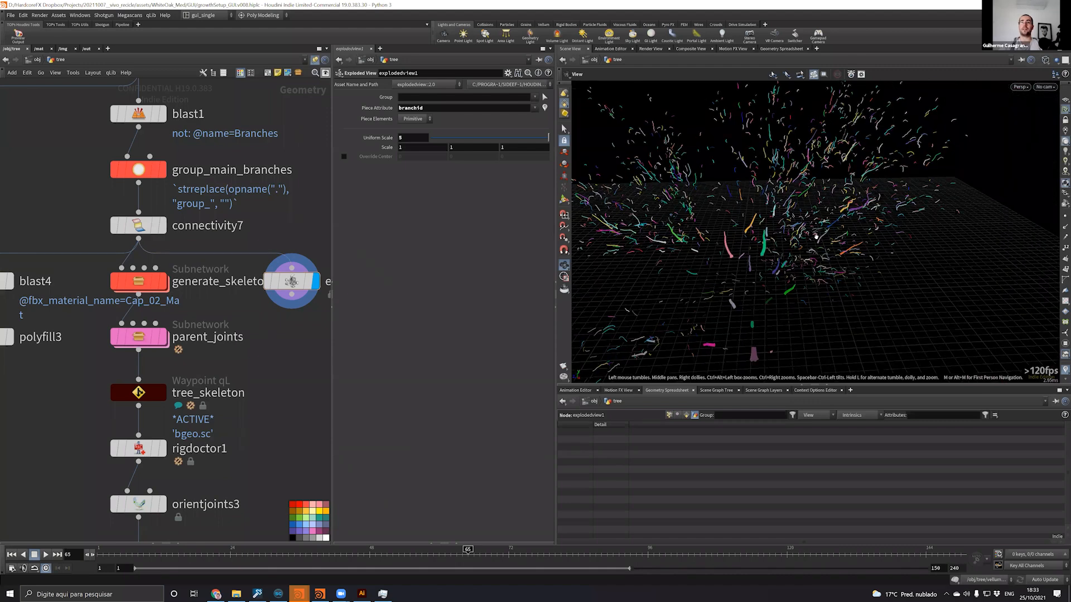
pyautogui.moveTo(775, 268); pyautogui.dragTo(816, 238, button='right')
pyautogui.moveTo(816, 238); pyautogui.dragTo(847, 239)
pyautogui.moveTo(847, 240); pyautogui.dragTo(886, 123, button='middle')
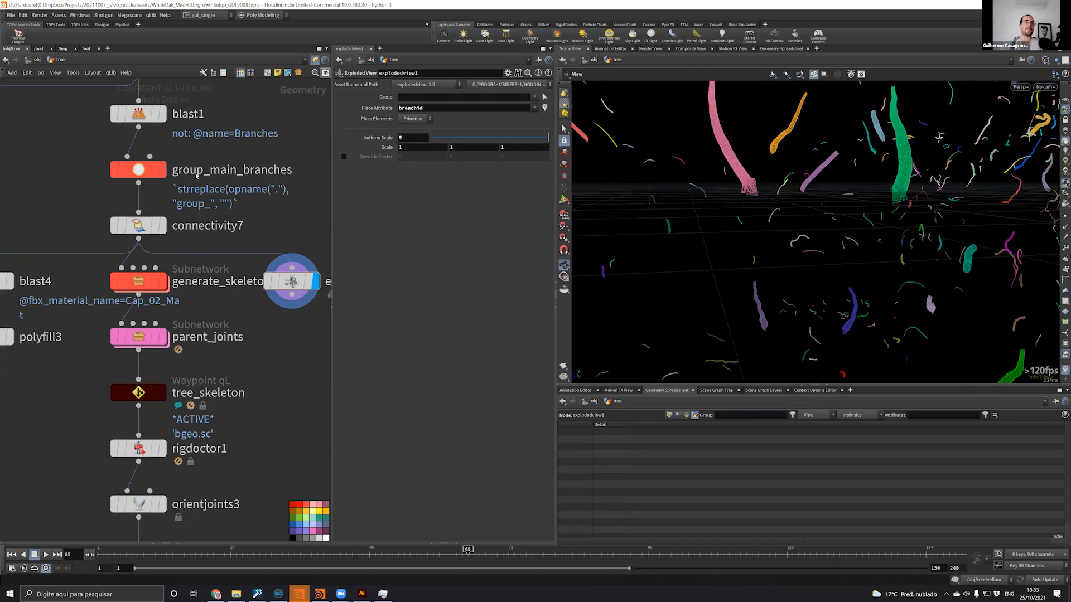
# Display blast1 in shaded view and examine the cut stub on the side of the trunk up close
pyautogui.moveTo(233, 201); pyautogui.dragTo(180, 337, button='middle')
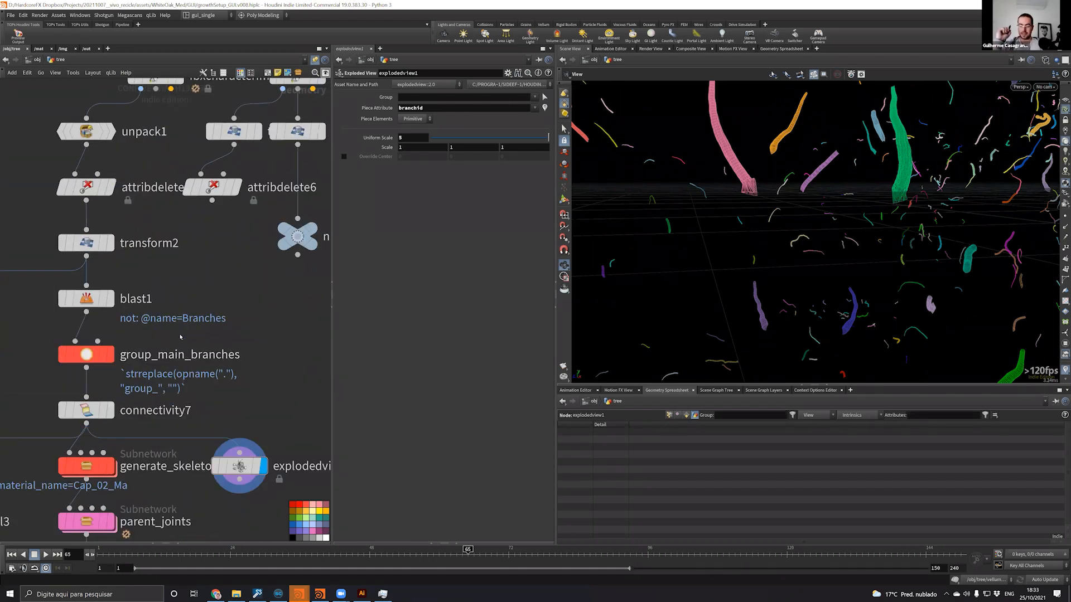
pyautogui.click(111, 299)
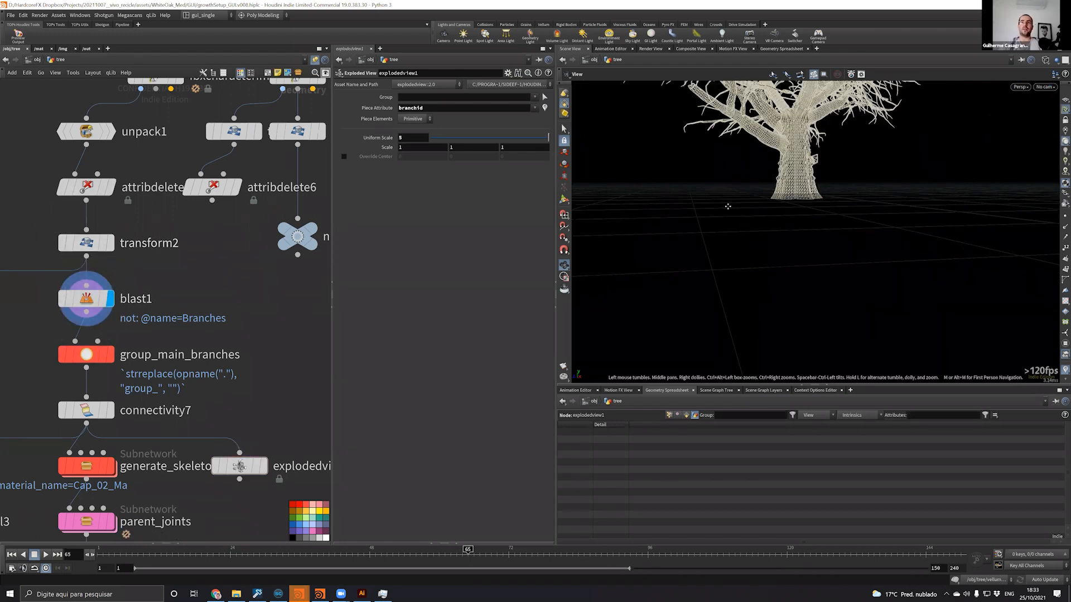
pyautogui.scroll(4, 814, 198)
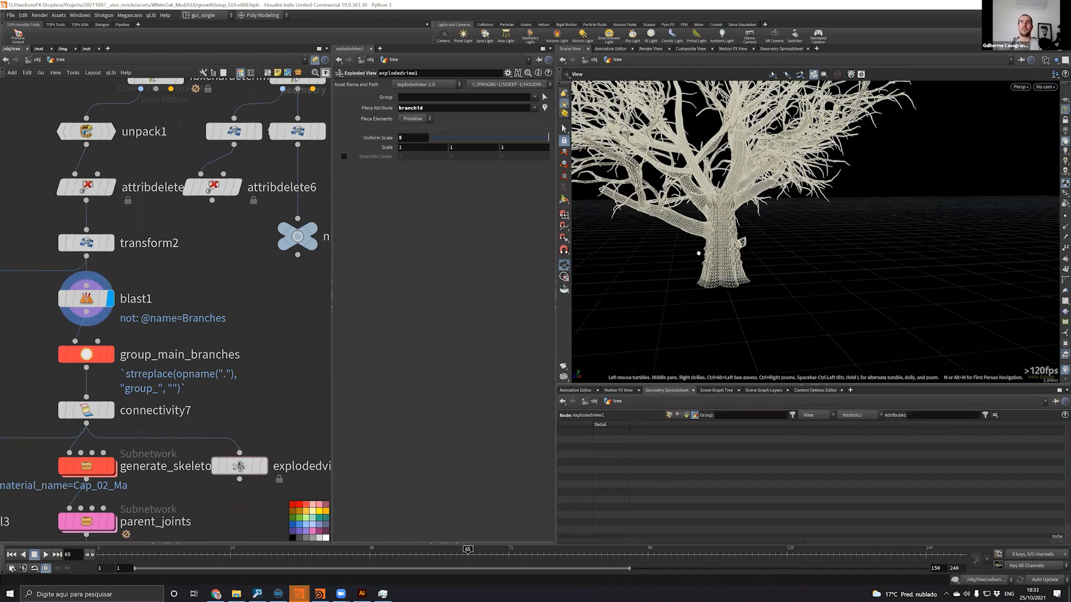
pyautogui.moveTo(698, 253); pyautogui.dragTo(706, 268)
pyautogui.scroll(3, 728, 245)
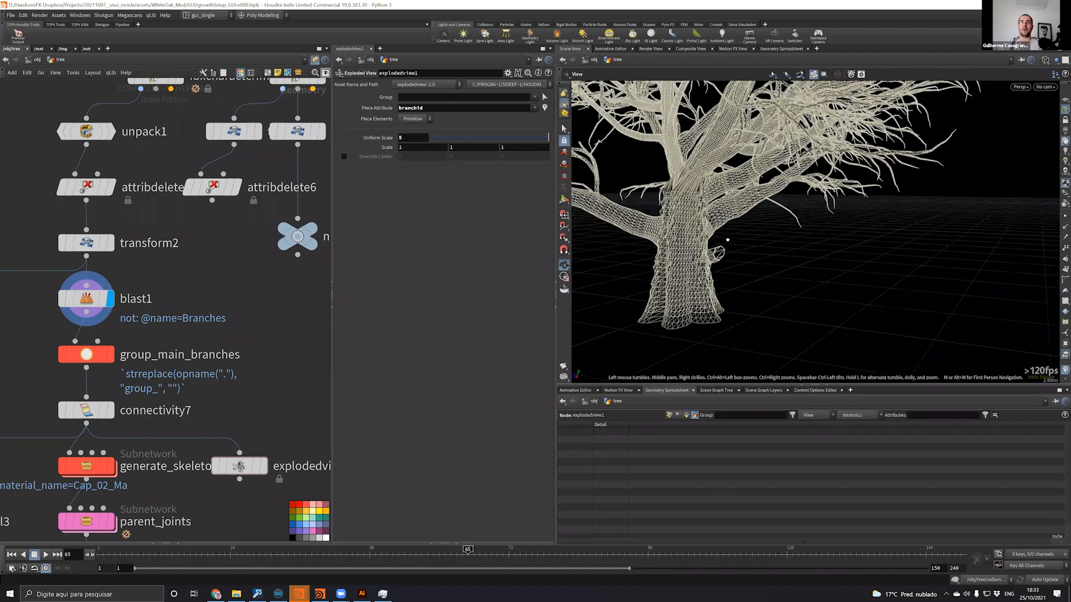
pyautogui.press('w')
pyautogui.scroll(3, 741, 238)
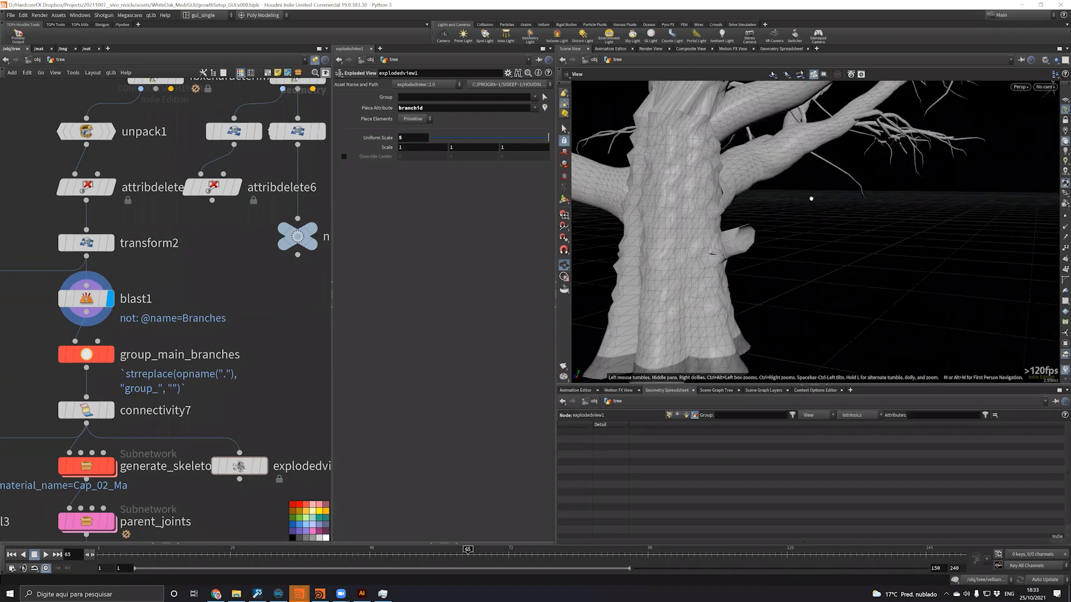
pyautogui.moveTo(707, 232); pyautogui.dragTo(664, 229)
pyautogui.scroll(3, 761, 218)
pyautogui.moveTo(761, 217)
pyautogui.mouseDown()
pyautogui.moveTo(777, 223)
pyautogui.moveTo(700, 260)
pyautogui.moveTo(679, 257)
pyautogui.moveTo(700, 254)
pyautogui.mouseUp()
# Display transform2 to examine the trunk stub with the geometry that precedes the blast
pyautogui.moveTo(146, 328); pyautogui.dragTo(144, 261, button='middle')
pyautogui.moveTo(198, 289); pyautogui.dragTo(234, 343, button='middle')
pyautogui.click(146, 230)
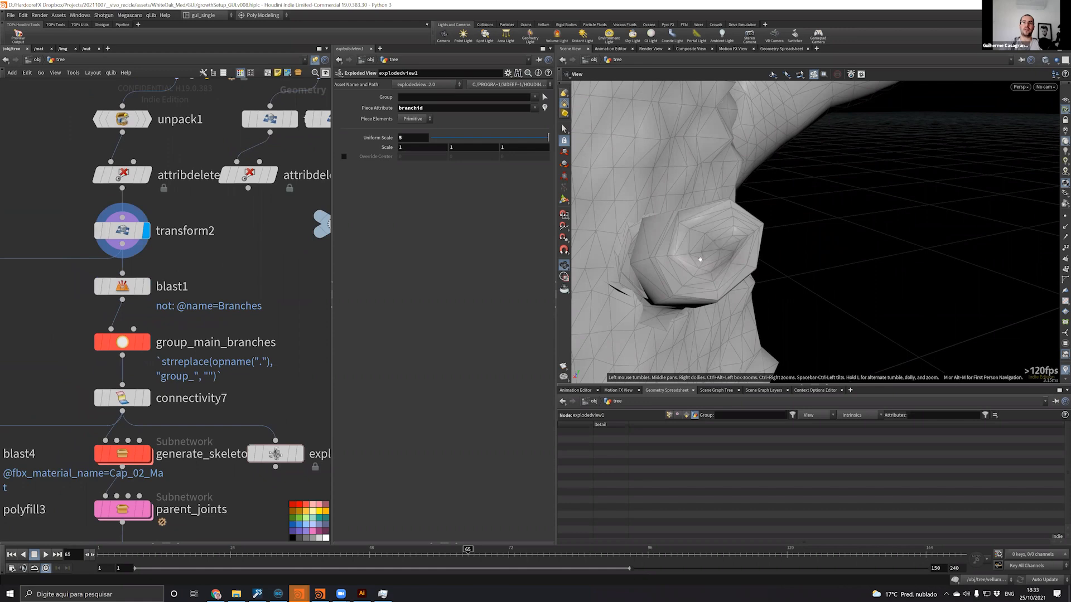
pyautogui.moveTo(712, 233); pyautogui.dragTo(776, 273)
# Display generate_skeleton and connectivity7 in turn to compare the stub's skeleton curve with its colored mesh piece
pyautogui.moveTo(143, 419); pyautogui.dragTo(140, 376, button='middle')
pyautogui.click(144, 409)
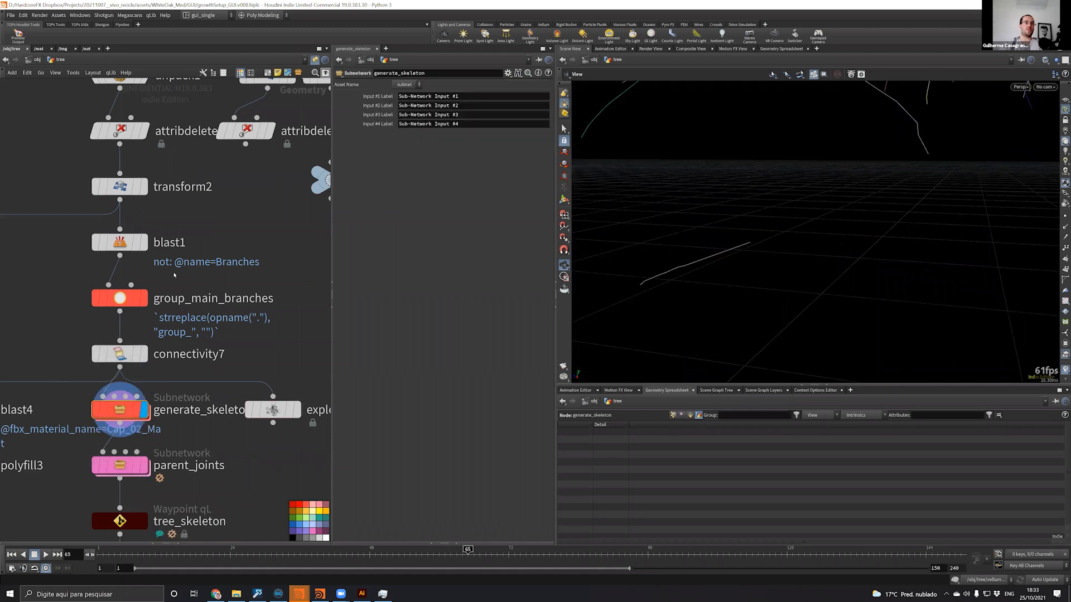
pyautogui.click(144, 355)
pyautogui.moveTo(744, 216); pyautogui.dragTo(799, 172)
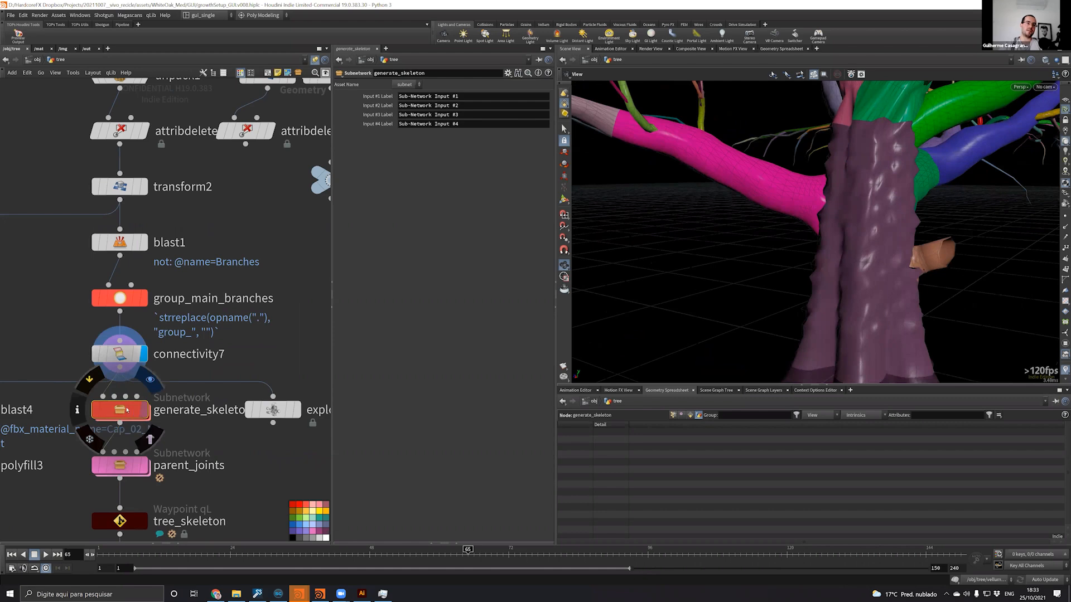
# Enter the generate_skeleton subnetwork again and survey its skeleton building section and the displayed blast1 node above it
pyautogui.click(144, 410)
pyautogui.doubleClick(140, 411)
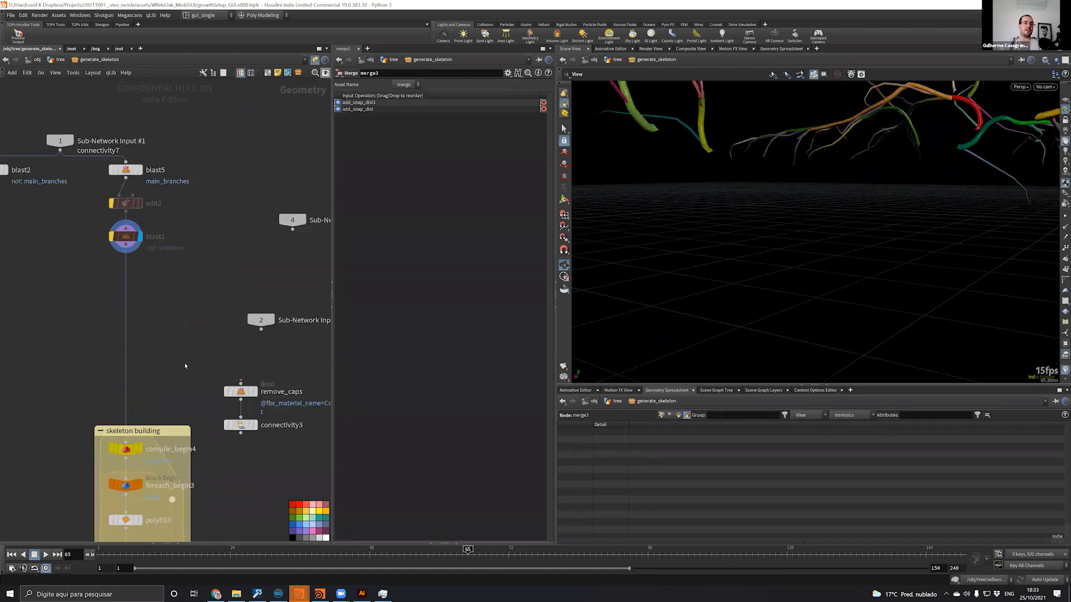
pyautogui.moveTo(222, 370); pyautogui.dragTo(224, 269, button='middle')
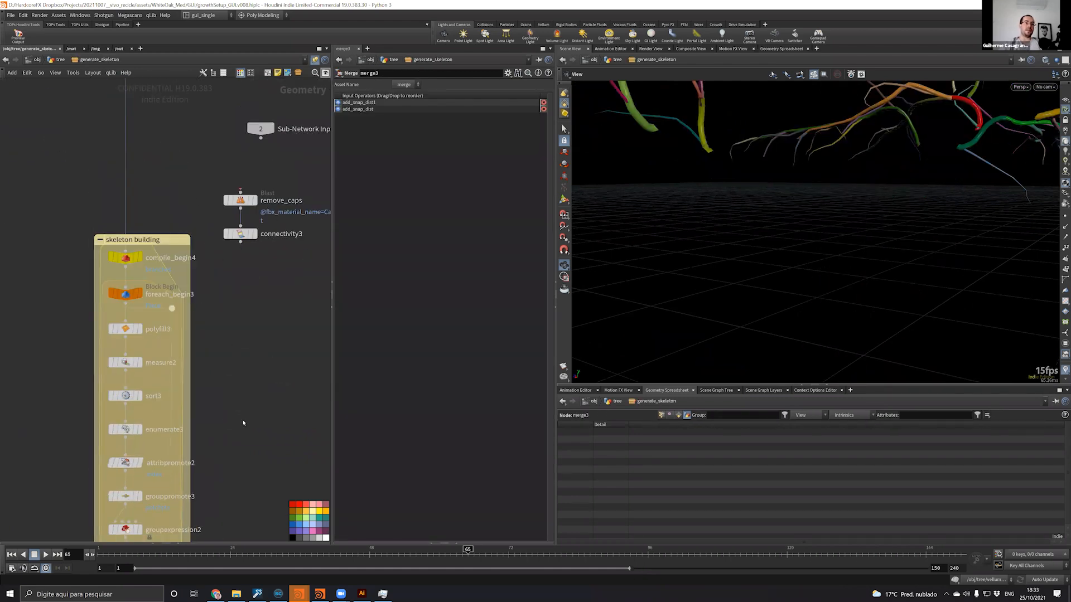
pyautogui.moveTo(224, 469); pyautogui.dragTo(209, 311, button='middle')
pyautogui.scroll(-3, 208, 311)
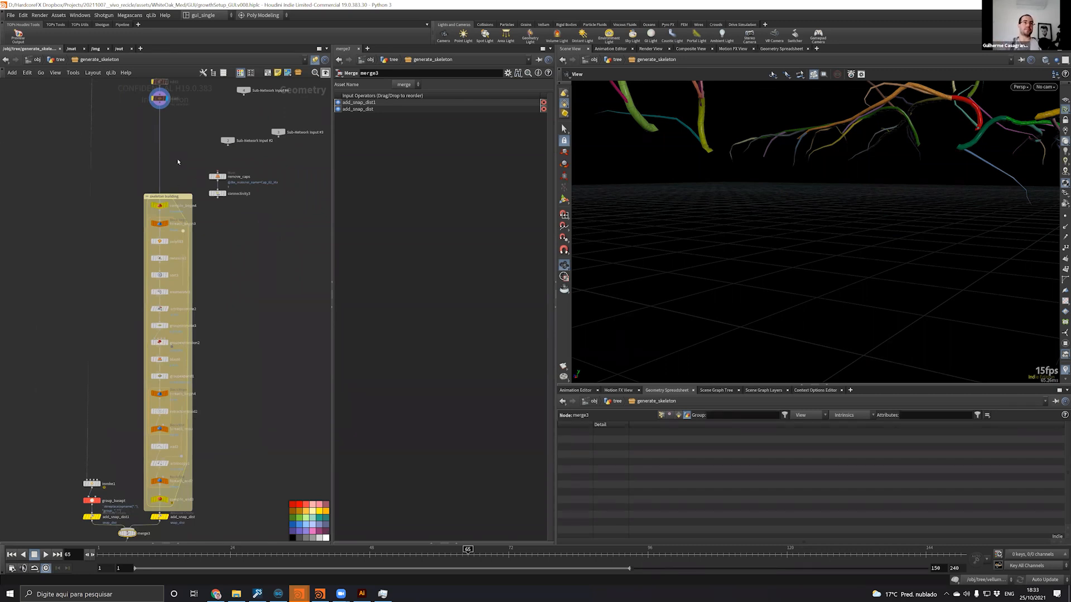
pyautogui.scroll(5, 179, 157)
pyautogui.moveTo(168, 145); pyautogui.dragTo(179, 474, button='middle')
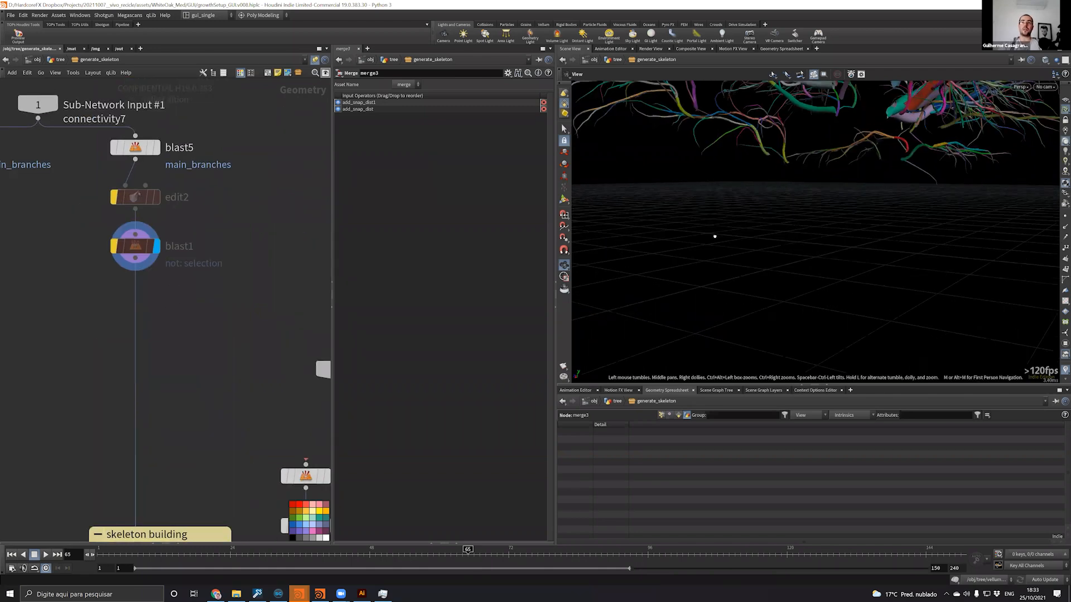
# Examine the colored branch pieces closely at their base ends
pyautogui.moveTo(919, 87); pyautogui.dragTo(900, 141, button='middle')
pyautogui.moveTo(835, 201); pyautogui.dragTo(850, 215, button='middle')
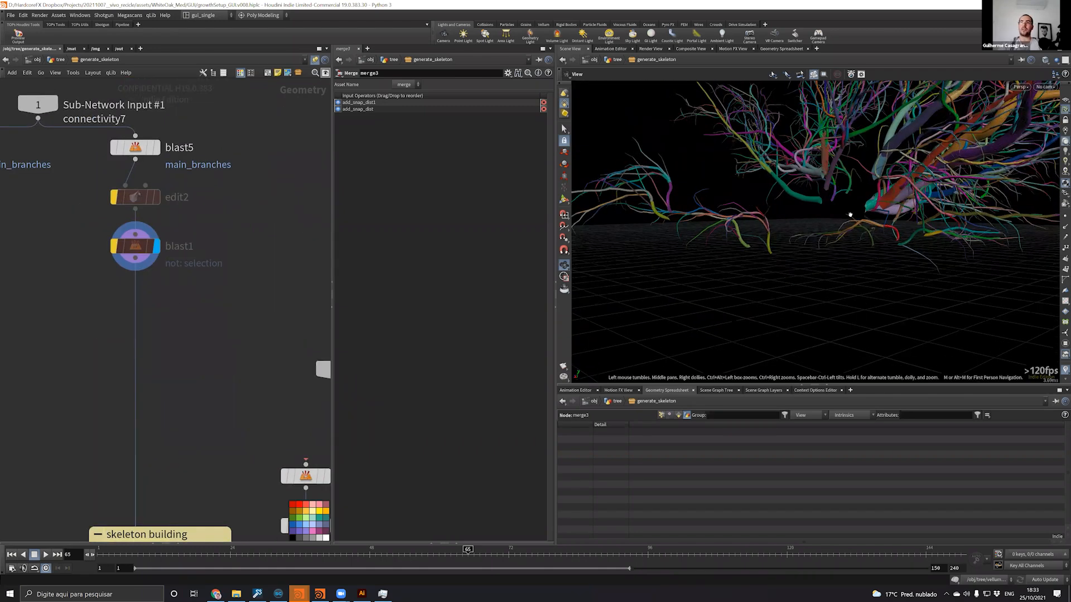
pyautogui.scroll(6, 845, 207)
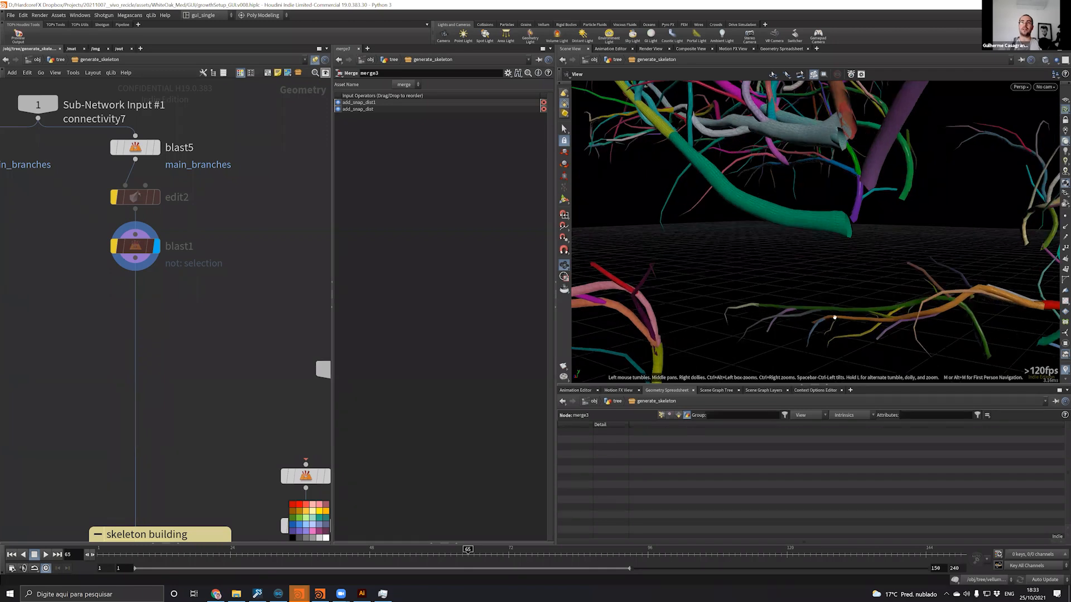
# Examine where the colored branches meet the trunk, and survey the skeleton building section below blast1
pyautogui.moveTo(815, 292); pyautogui.dragTo(815, 355, button='middle')
pyautogui.moveTo(649, 174); pyautogui.dragTo(633, 221, button='middle')
pyautogui.moveTo(773, 231); pyautogui.dragTo(905, 258, button='middle')
pyautogui.moveTo(223, 449); pyautogui.dragTo(203, 230, button='middle')
pyautogui.scroll(-3, 203, 230)
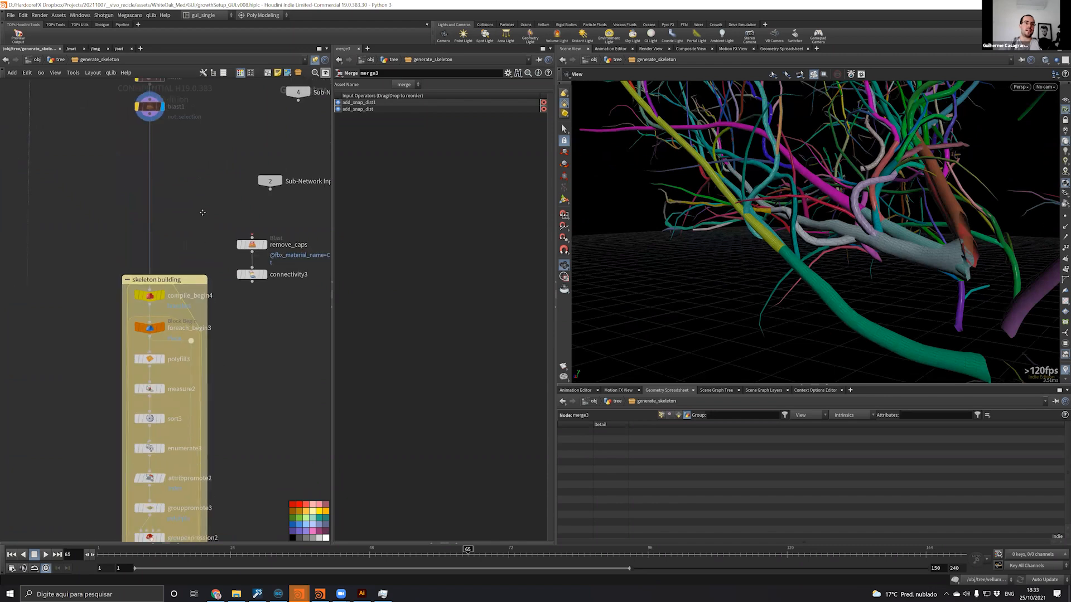
pyautogui.moveTo(229, 536); pyautogui.dragTo(204, 275, button='middle')
pyautogui.moveTo(238, 437); pyautogui.dragTo(232, 378, button='middle')
pyautogui.moveTo(75, 84); pyautogui.dragTo(102, 237, button='middle')
pyautogui.scroll(2, 95, 240)
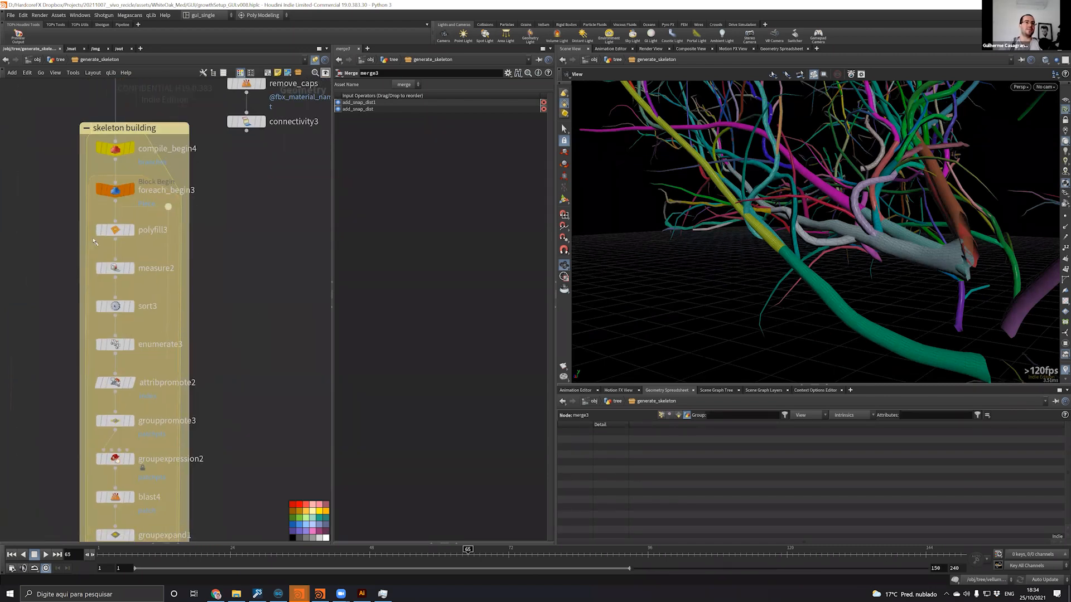
# Display foreach_begin3 in the skeleton building section and frame its single branch piece
pyautogui.click(131, 230)
pyautogui.click(115, 230)
pyautogui.click(131, 190)
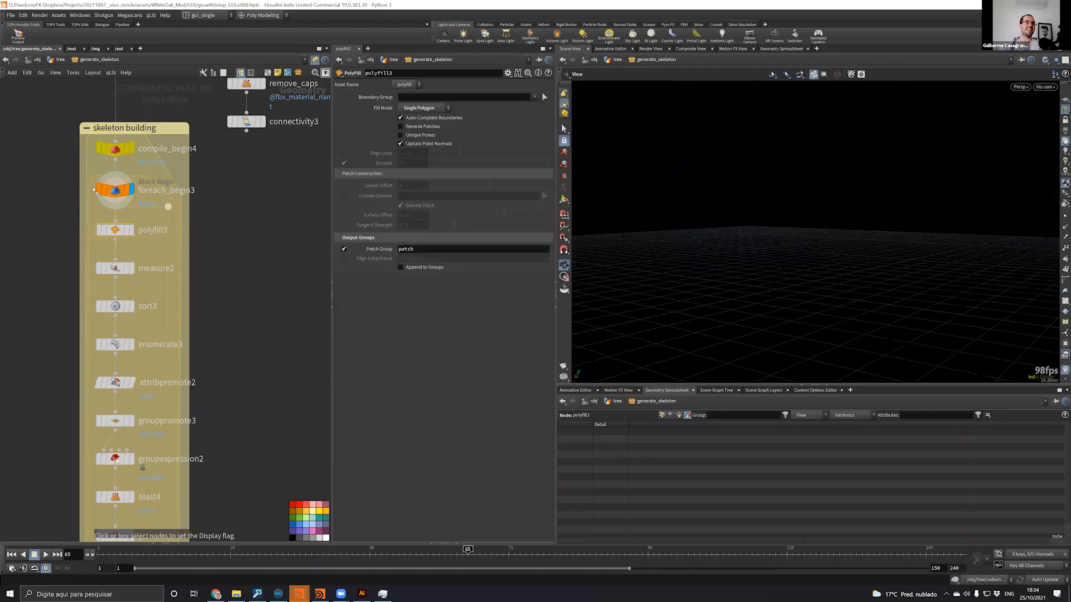
pyautogui.click(115, 190)
pyautogui.hotkey('space', 'g')
pyautogui.moveTo(895, 204); pyautogui.dragTo(761, 215)
# Display polyfill3 and inspect the filled ends of the branch piece
pyautogui.moveTo(113, 232)
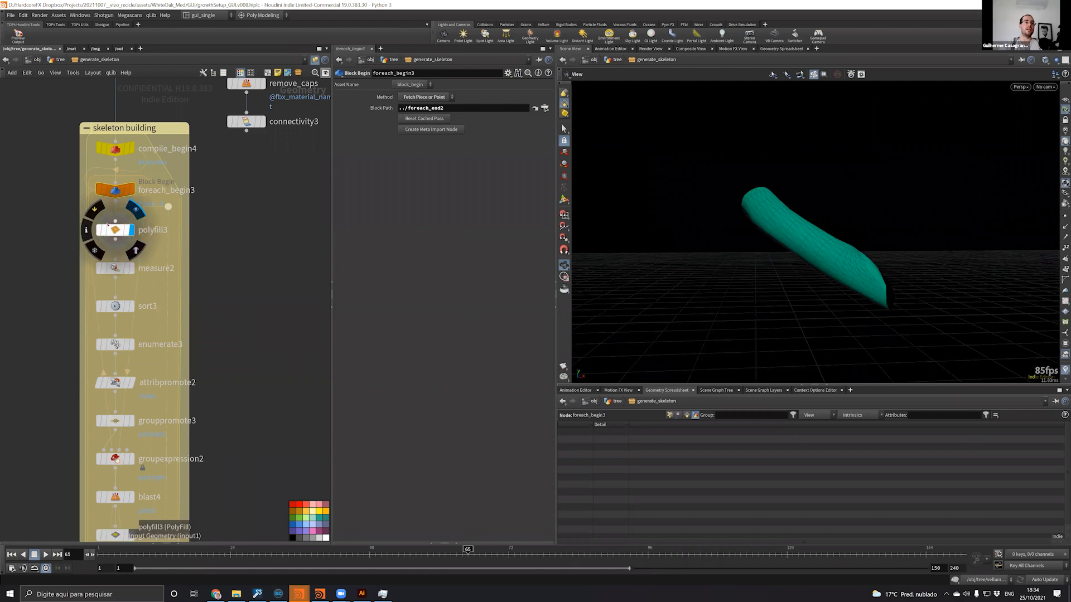
pyautogui.middleClick(116, 230)
pyautogui.moveTo(779, 232); pyautogui.dragTo(686, 178)
pyautogui.click(115, 230)
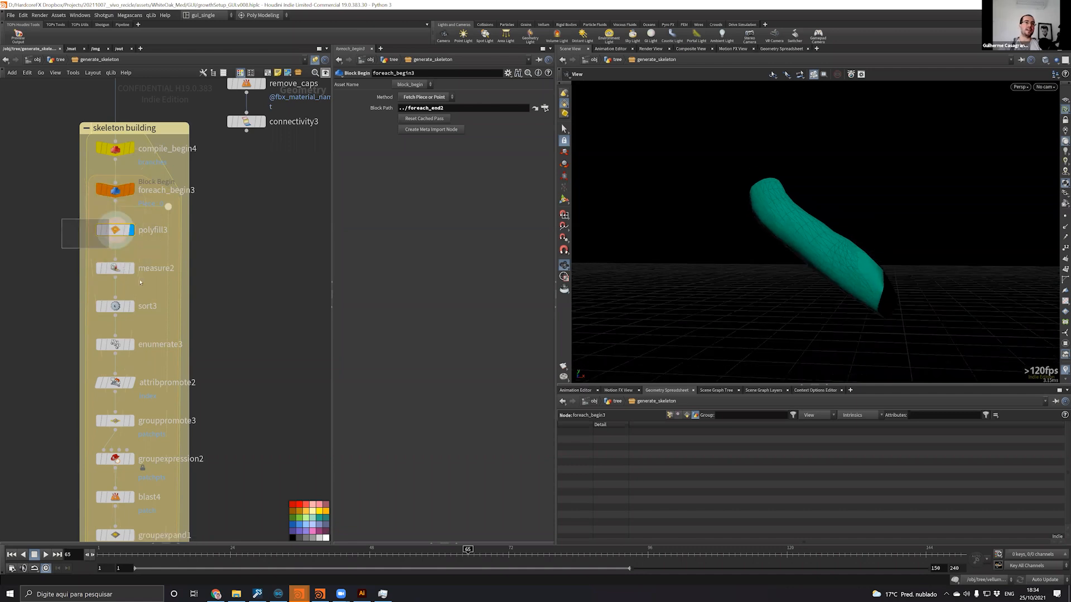
# Step the display through the chain from measure2 down past blast4 to groupexpand1 to preview the branch piece's processing
pyautogui.click(117, 267)
pyautogui.scroll(3, 44, 284)
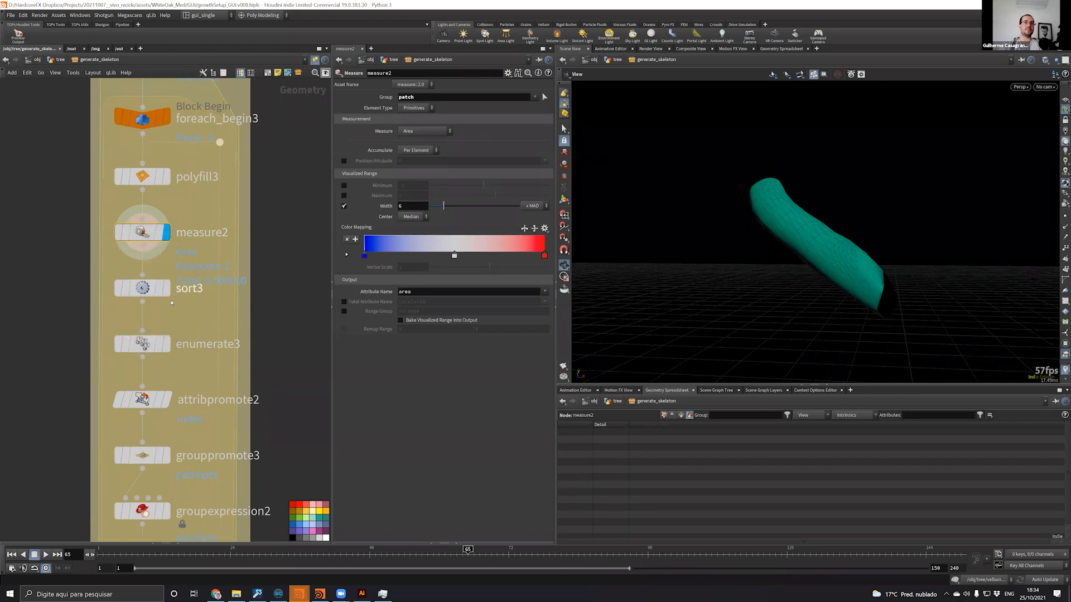
pyautogui.click(168, 344)
pyautogui.moveTo(166, 451); pyautogui.dragTo(154, 268, button='middle')
pyautogui.click(153, 272)
pyautogui.click(154, 384)
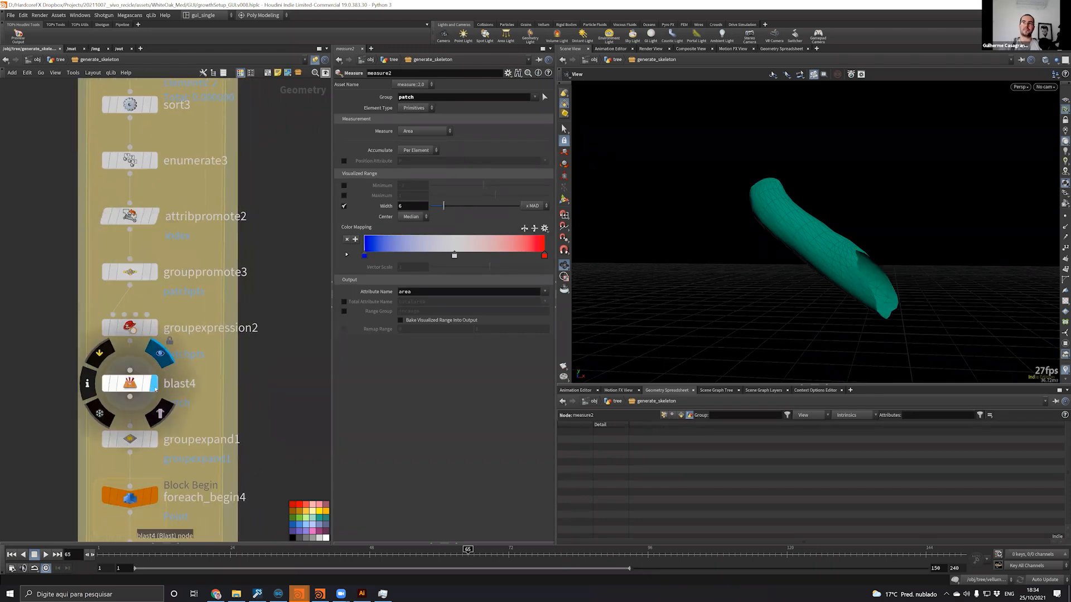
pyautogui.click(154, 439)
# Return to the start of the skeleton building section and display polyfill3 to examine the capped branch end
pyautogui.moveTo(261, 445); pyautogui.dragTo(239, 225, button='middle')
pyautogui.scroll(-4, 247, 290)
pyautogui.moveTo(246, 263); pyautogui.dragTo(226, 300, button='middle')
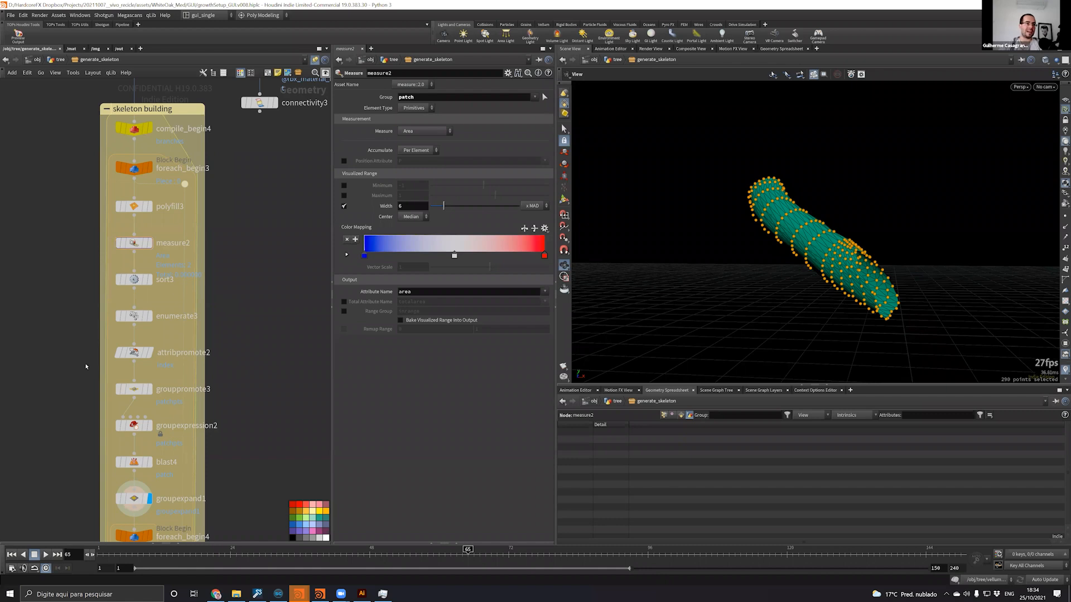
pyautogui.scroll(3, 83, 357)
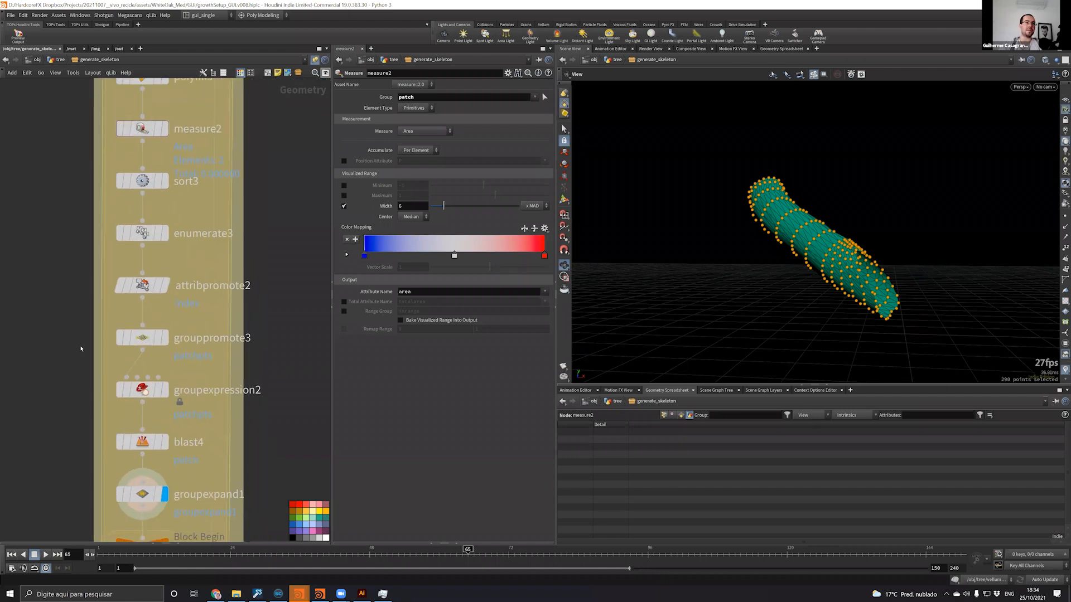
pyautogui.moveTo(81, 348); pyautogui.dragTo(76, 493, button='middle')
pyautogui.click(137, 224)
pyautogui.moveTo(892, 279); pyautogui.dragTo(814, 223)
# Display measure2 and review its area measurement settings alongside polyfill3's patch group output
pyautogui.click(137, 273)
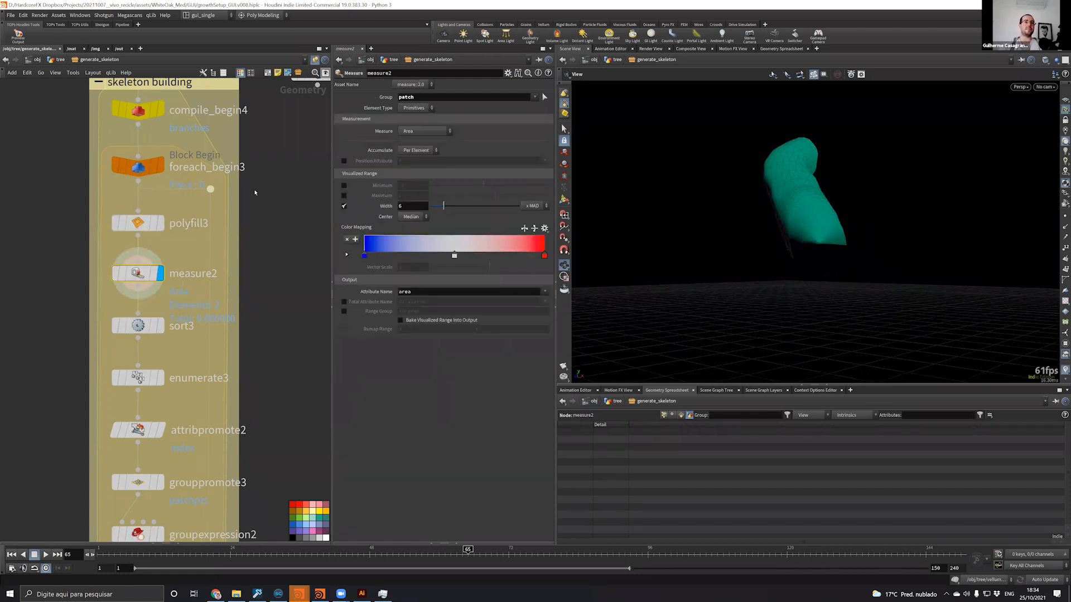
pyautogui.click(158, 223)
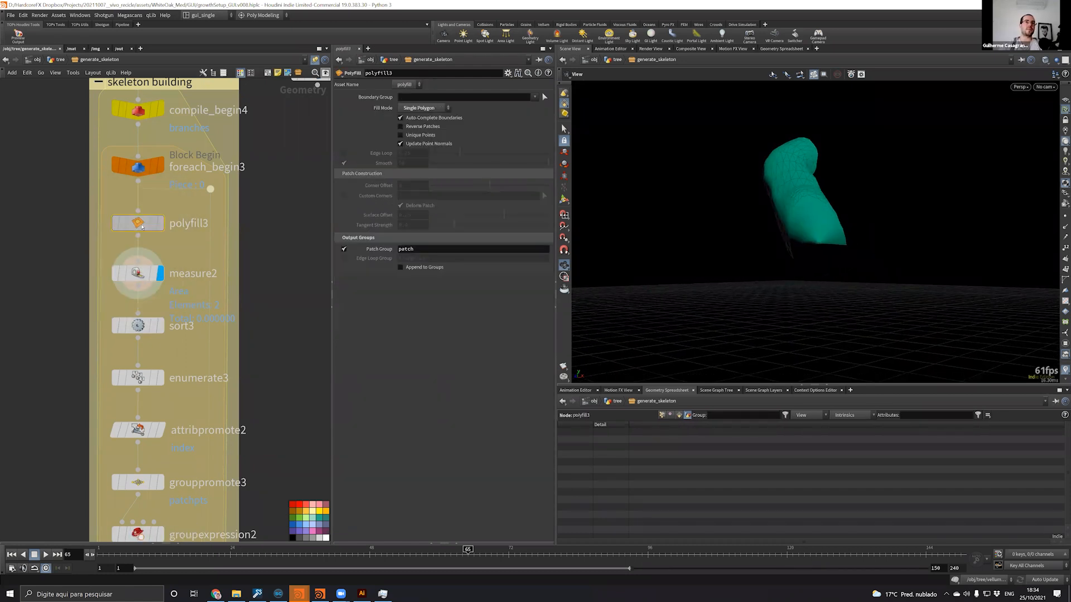
pyautogui.click(137, 273)
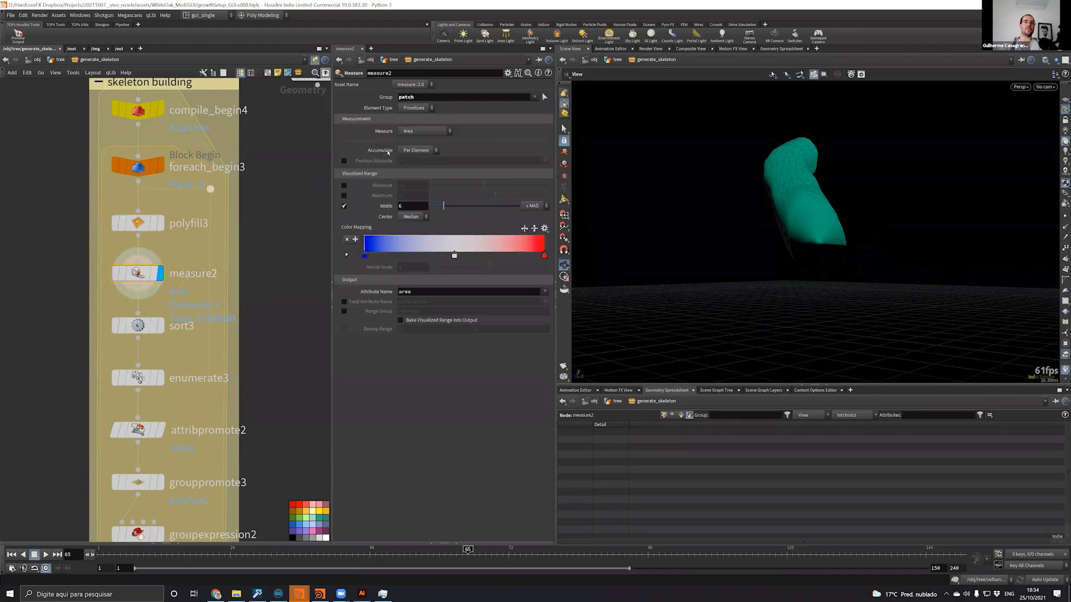
pyautogui.moveTo(798, 223)
pyautogui.mouseDown()
pyautogui.moveTo(831, 228)
pyautogui.moveTo(807, 169)
pyautogui.moveTo(745, 157)
pyautogui.moveTo(741, 144)
pyautogui.mouseUp()
pyautogui.press('w')
pyautogui.press('w')
# Add a Normal node beside the skeleton chain, feed it from measure2 and display it
pyautogui.press('Tab')
pyautogui.write('na')
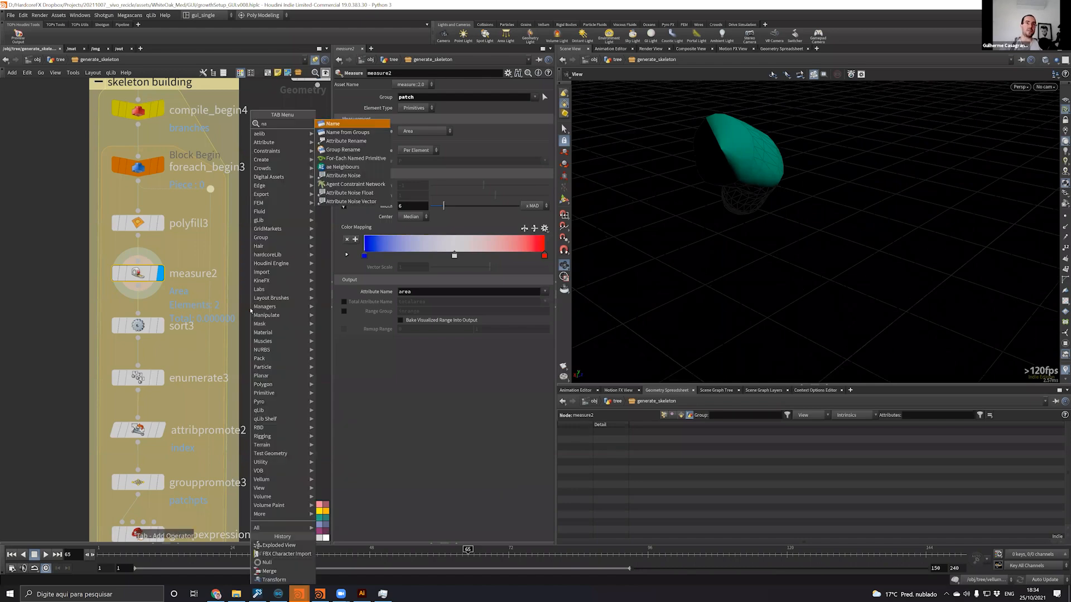
pyautogui.press('BackSpace')
pyautogui.write('om')
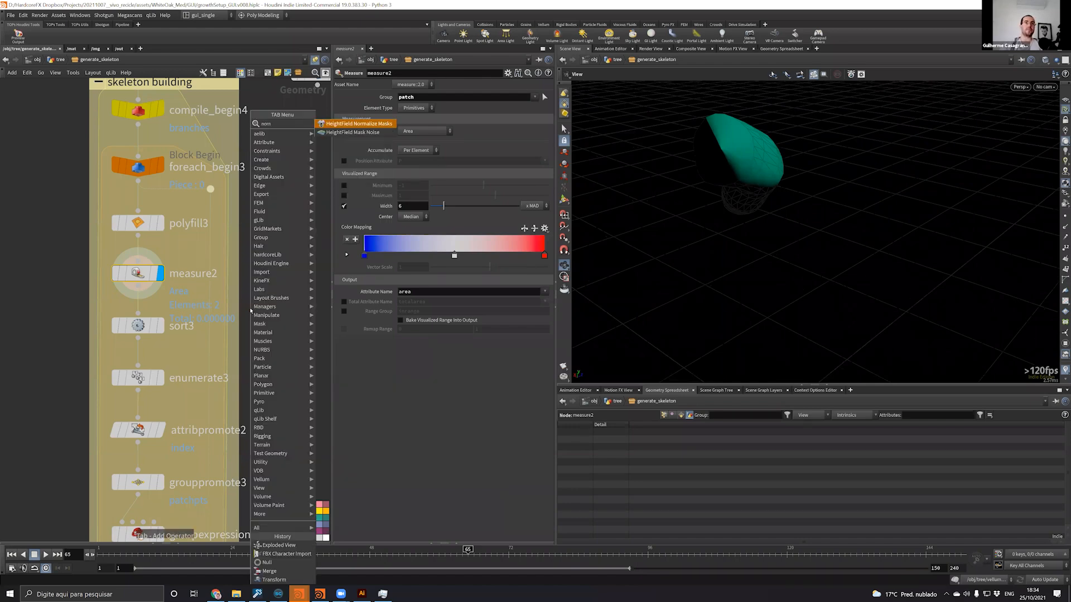
pyautogui.press('BackSpace')
pyautogui.write('r')
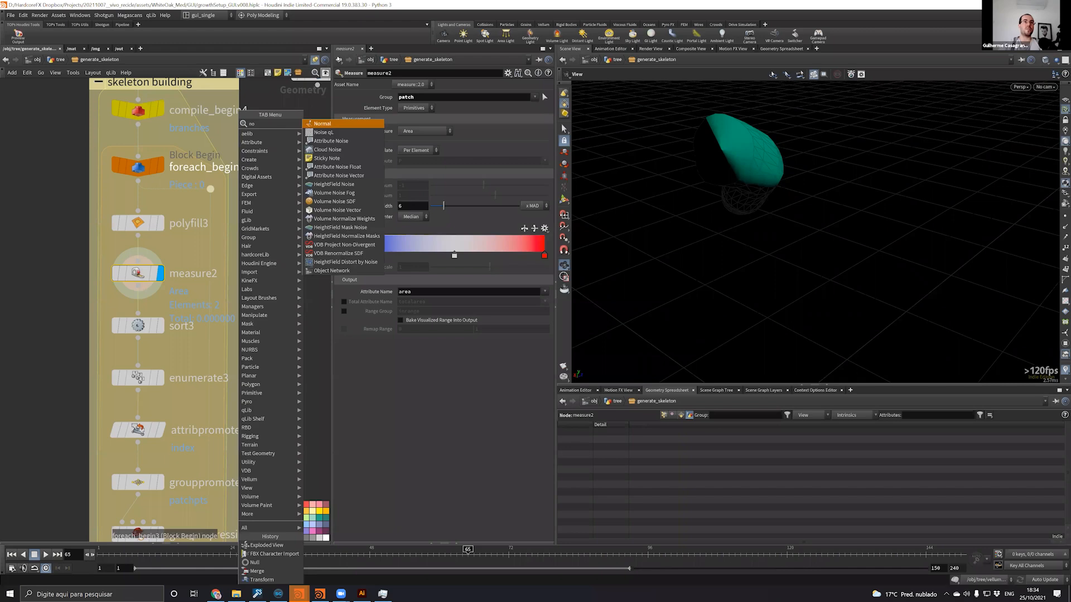
pyautogui.press('Return')
pyautogui.click(288, 325)
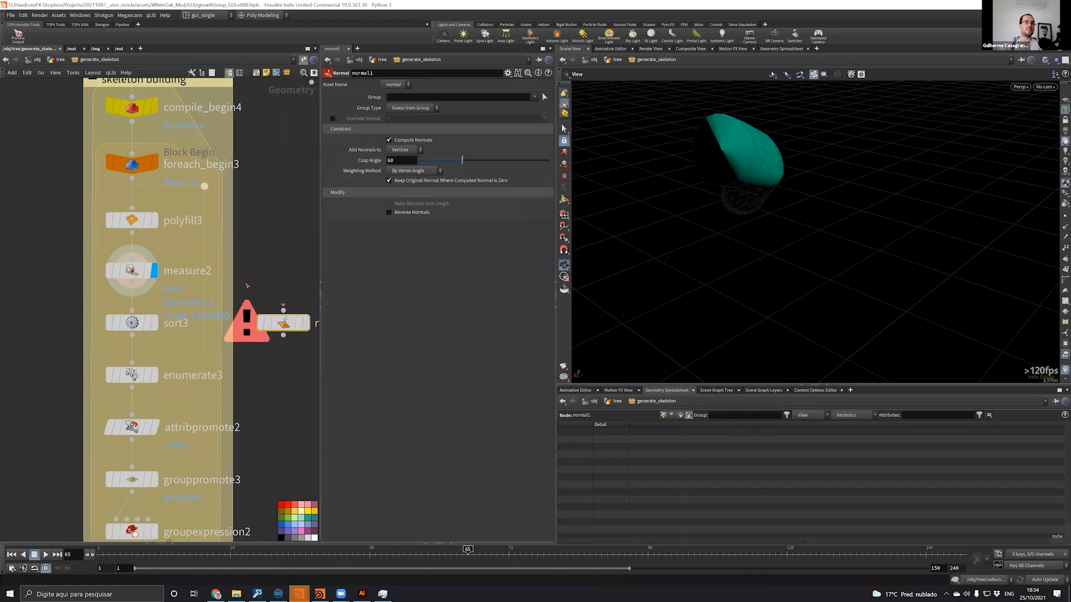
pyautogui.moveTo(281, 303); pyautogui.dragTo(240, 278, button='middle')
pyautogui.moveTo(239, 278); pyautogui.dragTo(88, 259)
# Examine both capped ends of the branch piece with the Normal node displayed
pyautogui.moveTo(693, 119); pyautogui.dragTo(691, 233)
pyautogui.scroll(5, 813, 149)
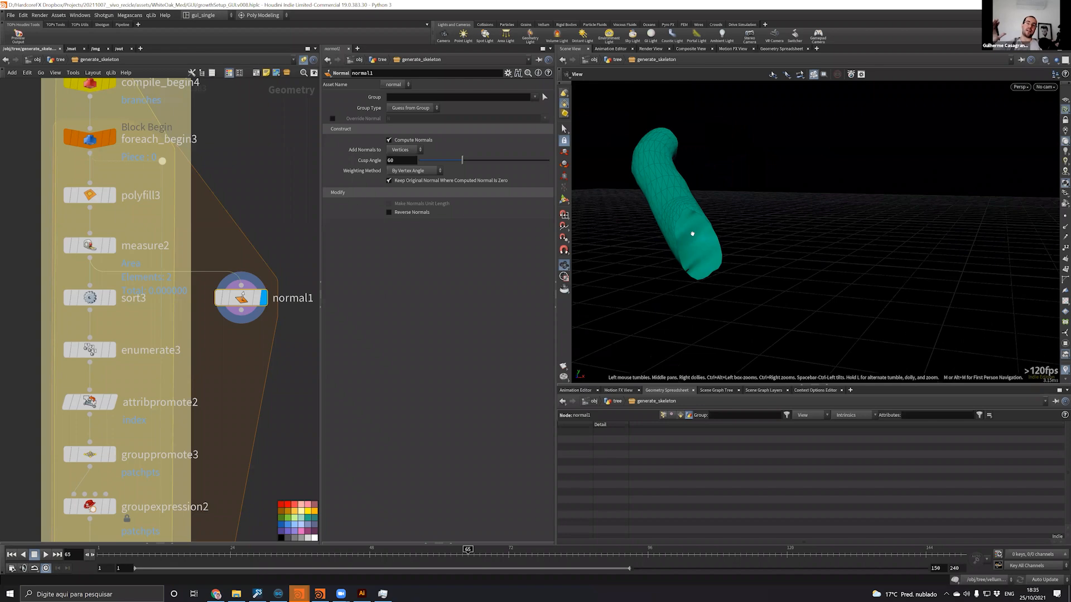
pyautogui.moveTo(733, 141); pyautogui.dragTo(657, 183)
pyautogui.moveTo(671, 172); pyautogui.dragTo(859, 208, button='middle')
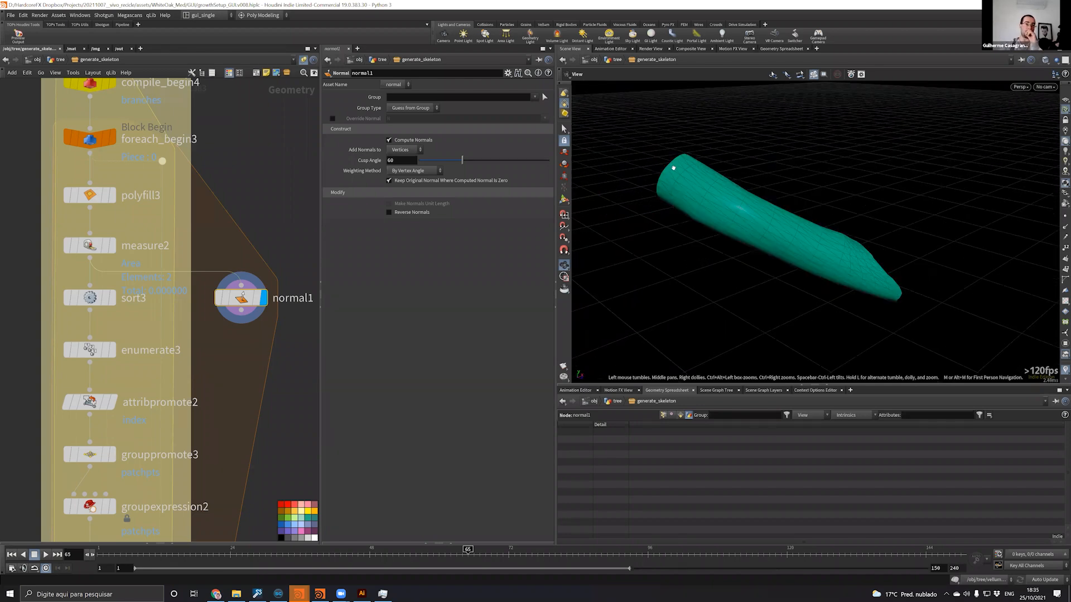
pyautogui.moveTo(859, 208); pyautogui.dragTo(909, 187)
# Review the settings of measure2, sort3 and enumerate3 while comparing the branch's two end caps
pyautogui.click(92, 246)
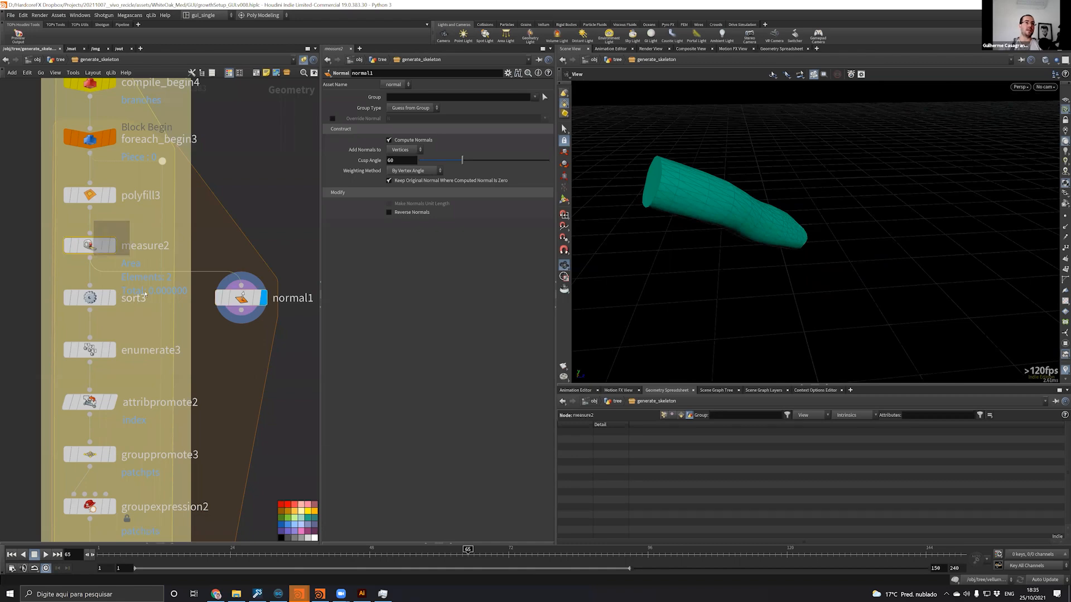
pyautogui.moveTo(98, 294); pyautogui.dragTo(164, 203, button='middle')
pyautogui.click(103, 199)
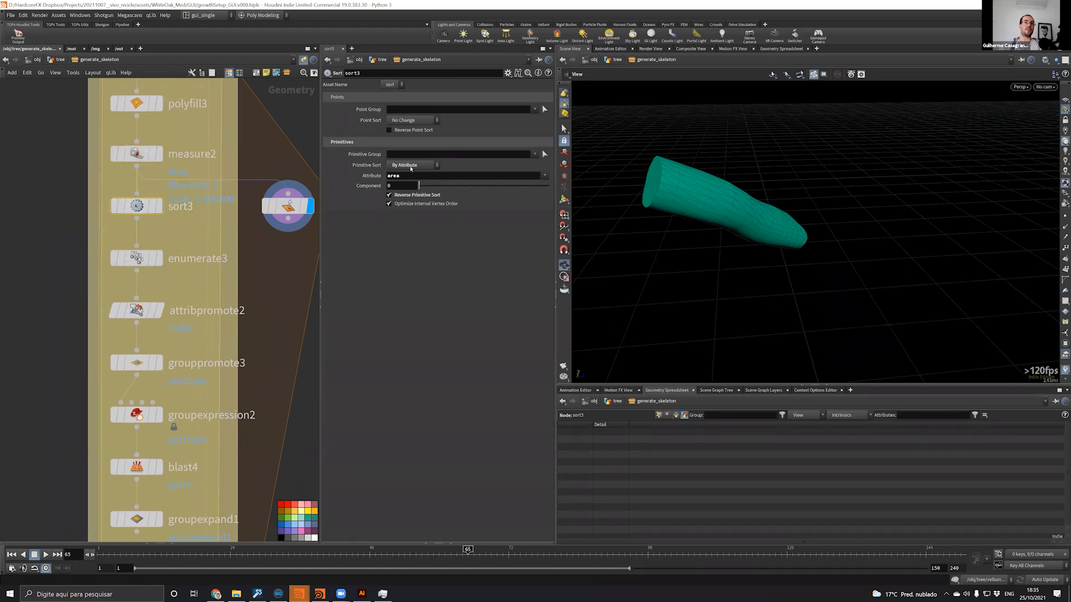
pyautogui.moveTo(779, 223); pyautogui.dragTo(822, 243)
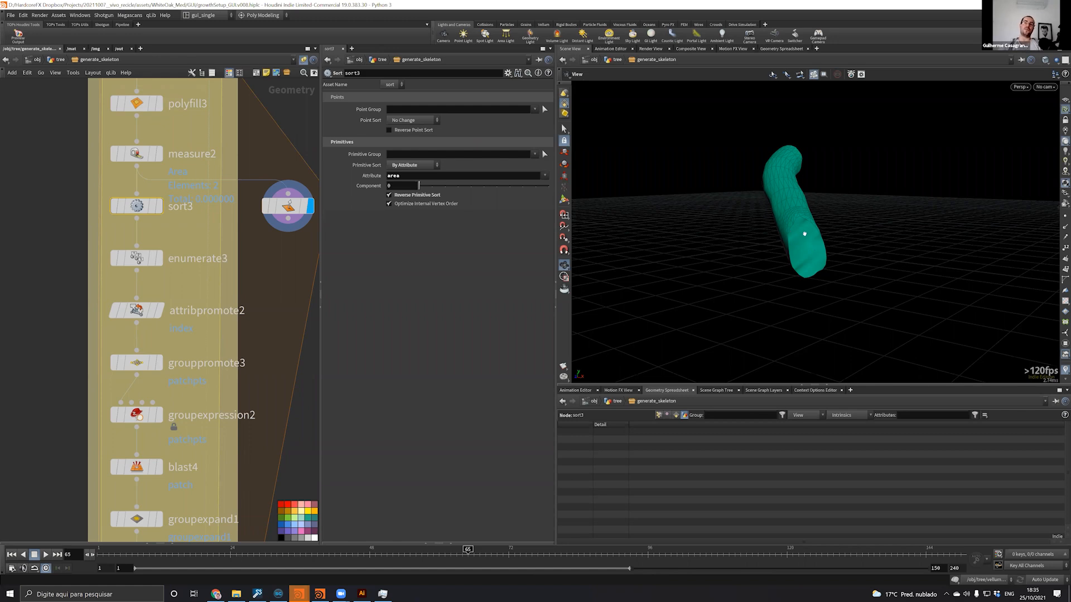
pyautogui.moveTo(876, 208); pyautogui.dragTo(875, 261)
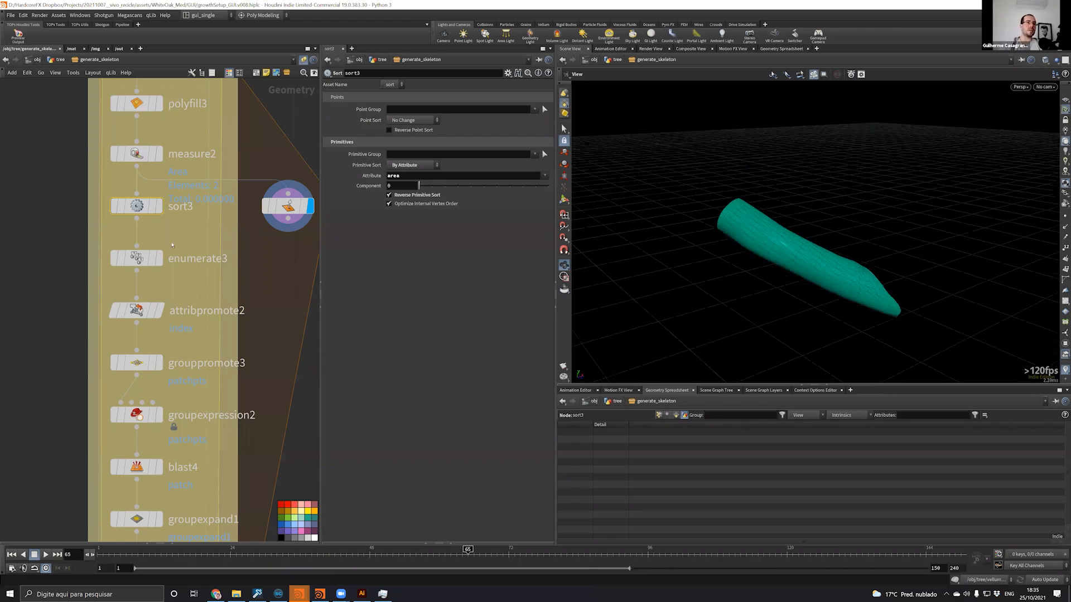
pyautogui.click(134, 258)
pyautogui.moveTo(178, 294); pyautogui.dragTo(164, 198, button='middle')
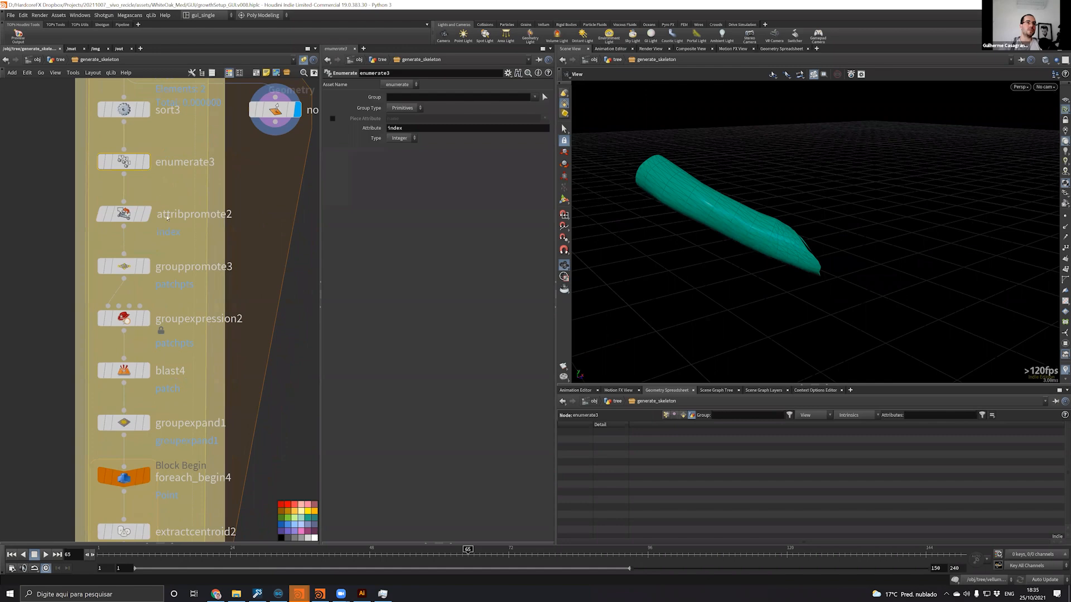
# Display groupexpression2 and blast4 in turn to compare the patchpts group with the mesh after the blast
pyautogui.click(119, 316)
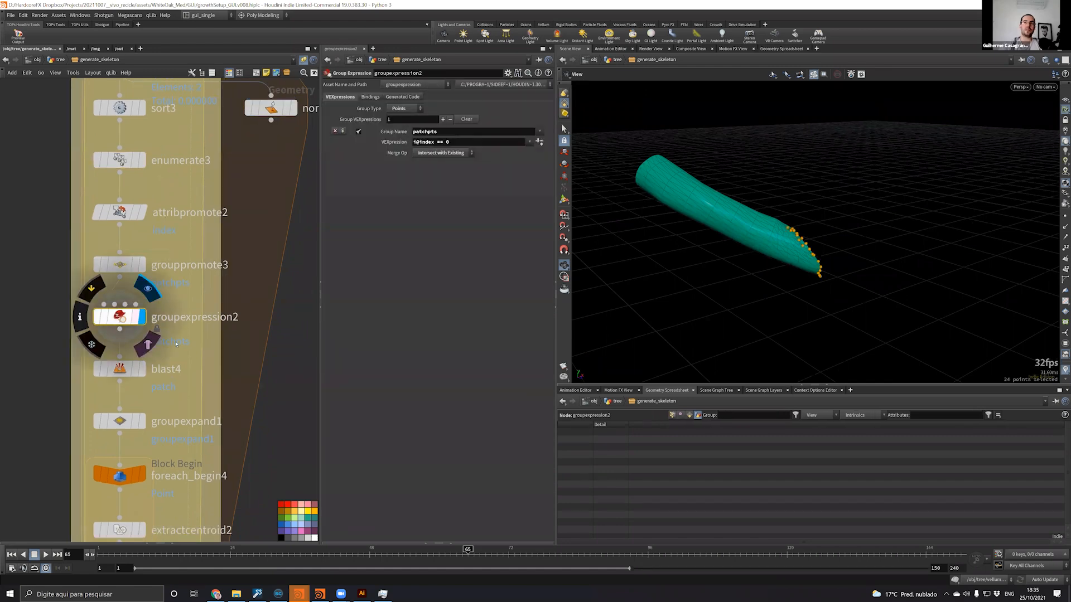
pyautogui.click(142, 368)
pyautogui.moveTo(711, 223); pyautogui.dragTo(686, 228)
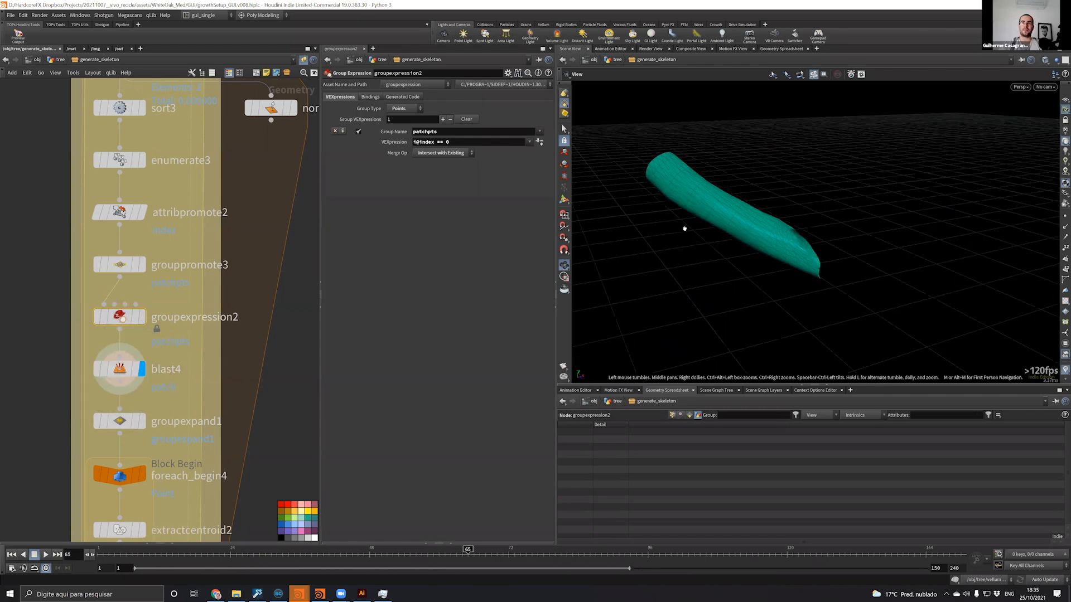
# Display groupexpression2 again and examine the patchpts points around the branch's largest end cap
pyautogui.click(141, 317)
pyautogui.moveTo(642, 263); pyautogui.dragTo(705, 265)
pyautogui.moveTo(815, 232); pyautogui.dragTo(862, 203)
pyautogui.moveTo(862, 203); pyautogui.dragTo(903, 234, button='right')
pyautogui.moveTo(836, 240); pyautogui.dragTo(594, 223)
pyautogui.moveTo(257, 268); pyautogui.dragTo(249, 146, button='middle')
pyautogui.moveTo(741, 265); pyautogui.dragTo(808, 241)
pyautogui.moveTo(752, 195); pyautogui.dragTo(743, 211)
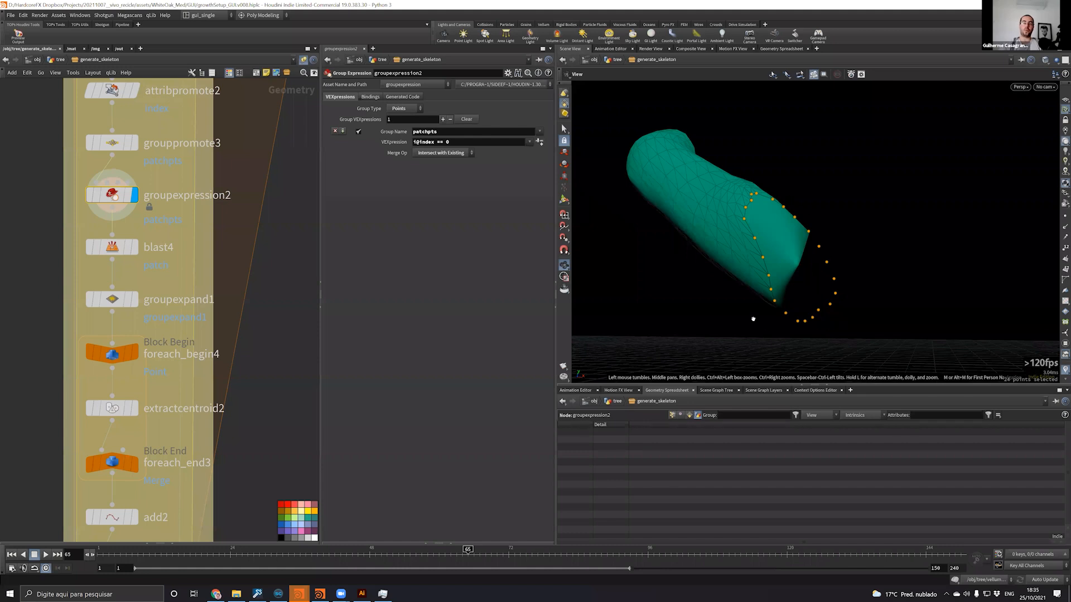
# Display foreach_begin4 and groupexpand1 in turn, and review groupexpand1's expansion settings
pyautogui.click(134, 353)
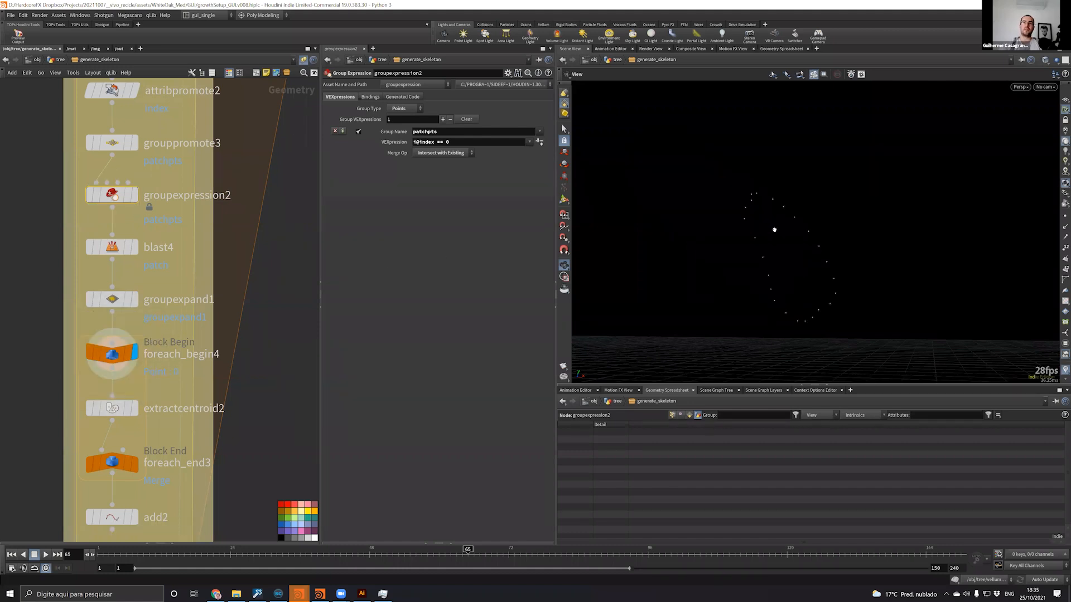
pyautogui.click(134, 300)
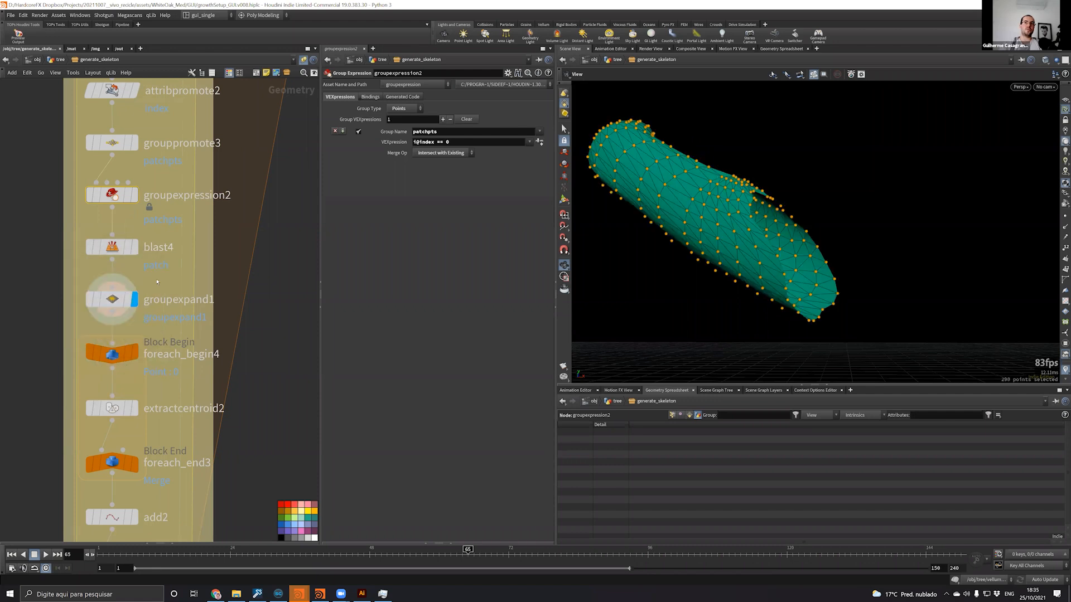
pyautogui.click(133, 293)
pyautogui.scroll(-2, 150, 282)
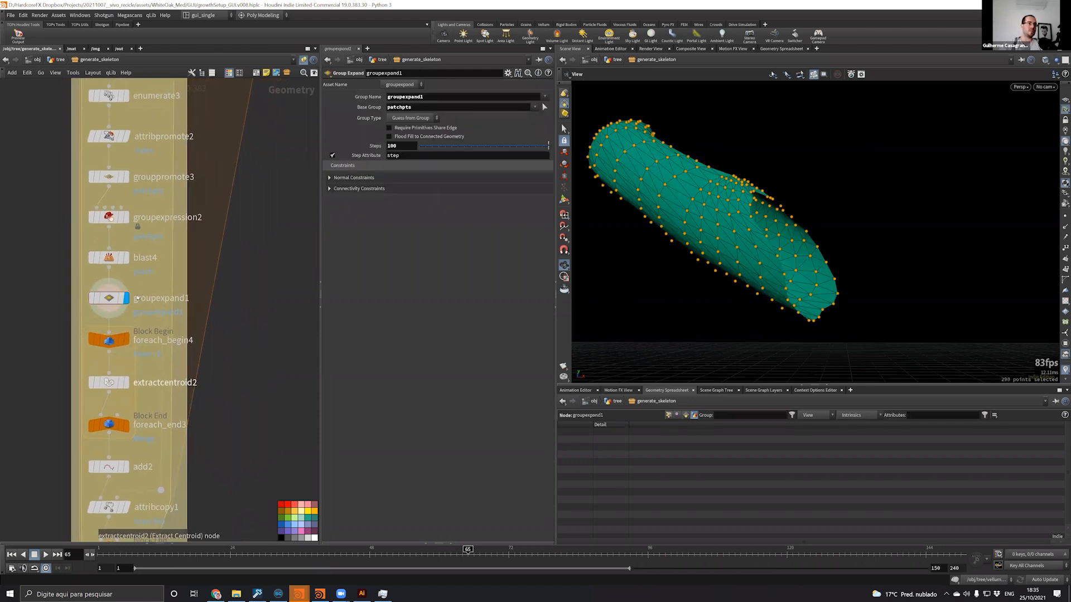
# Duplicate groupexpand1 beside the chain, fed from blast4 and displayed, and try its Steps at 0 and 5
pyautogui.moveTo(166, 470); pyautogui.dragTo(160, 28, button='middle')
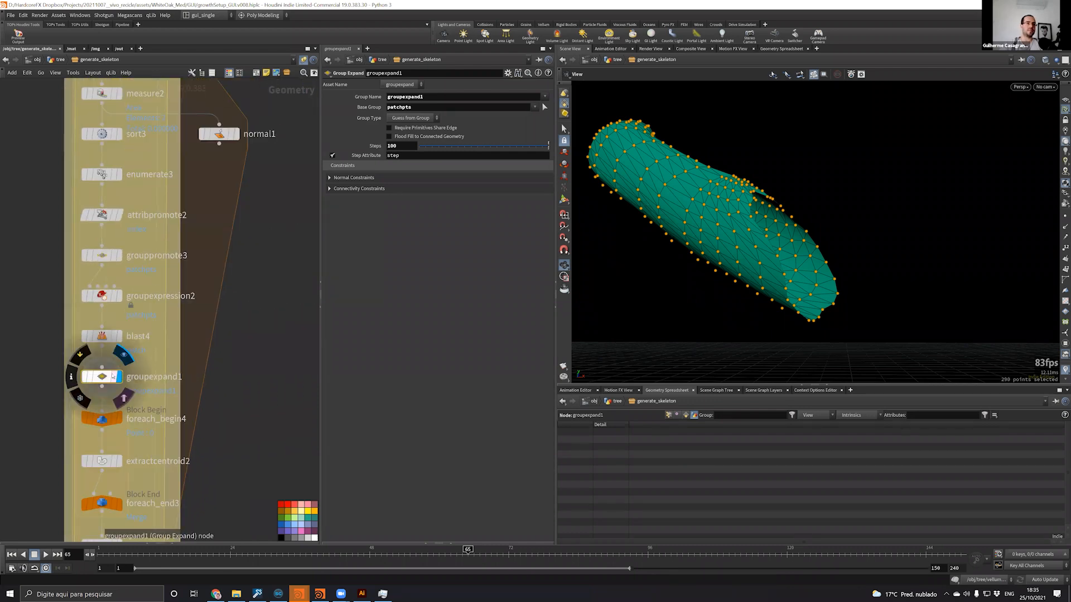
pyautogui.keyDown('alt'); pyautogui.moveTo(104, 377); pyautogui.dragTo(249, 376); pyautogui.keyUp('alt')
pyautogui.moveTo(548, 147); pyautogui.dragTo(489, 154)
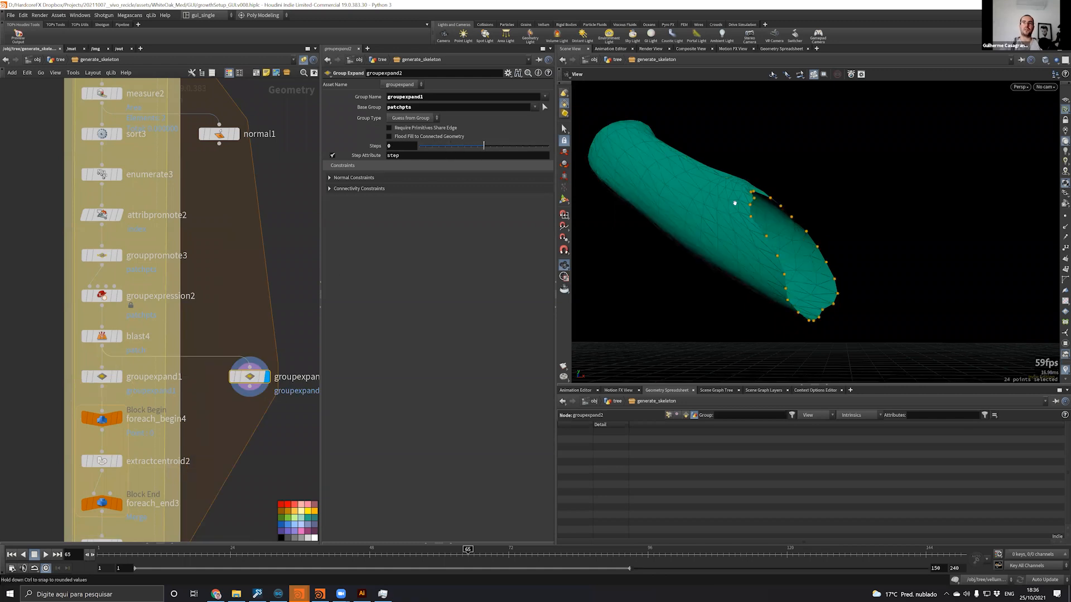
pyautogui.moveTo(778, 221)
pyautogui.mouseDown()
pyautogui.moveTo(812, 224)
pyautogui.moveTo(798, 219)
pyautogui.mouseUp()
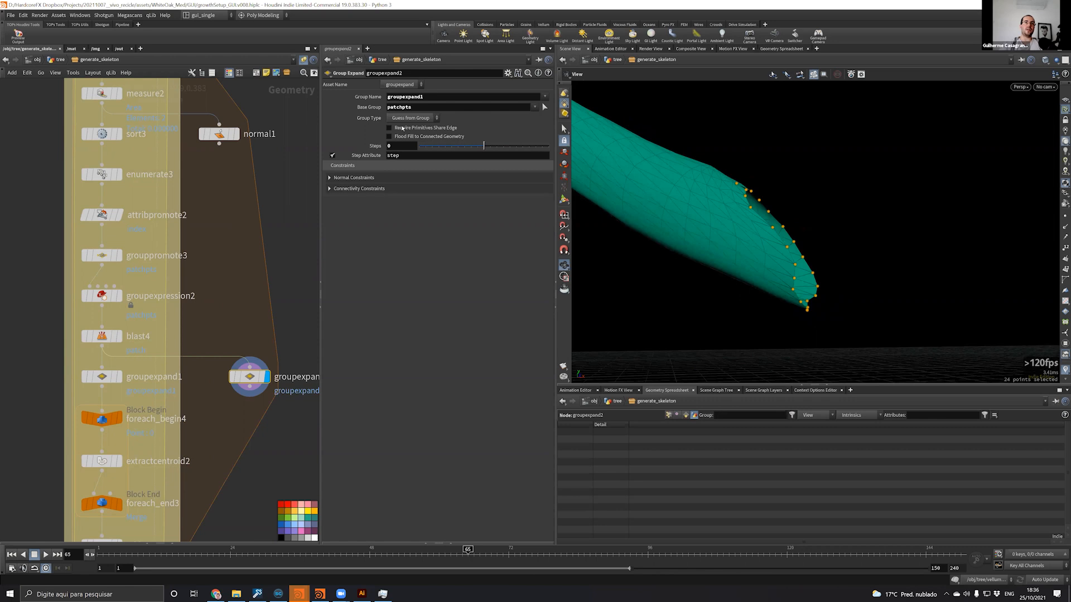
pyautogui.moveTo(484, 146); pyautogui.dragTo(516, 146)
pyautogui.moveTo(743, 197); pyautogui.dragTo(820, 211)
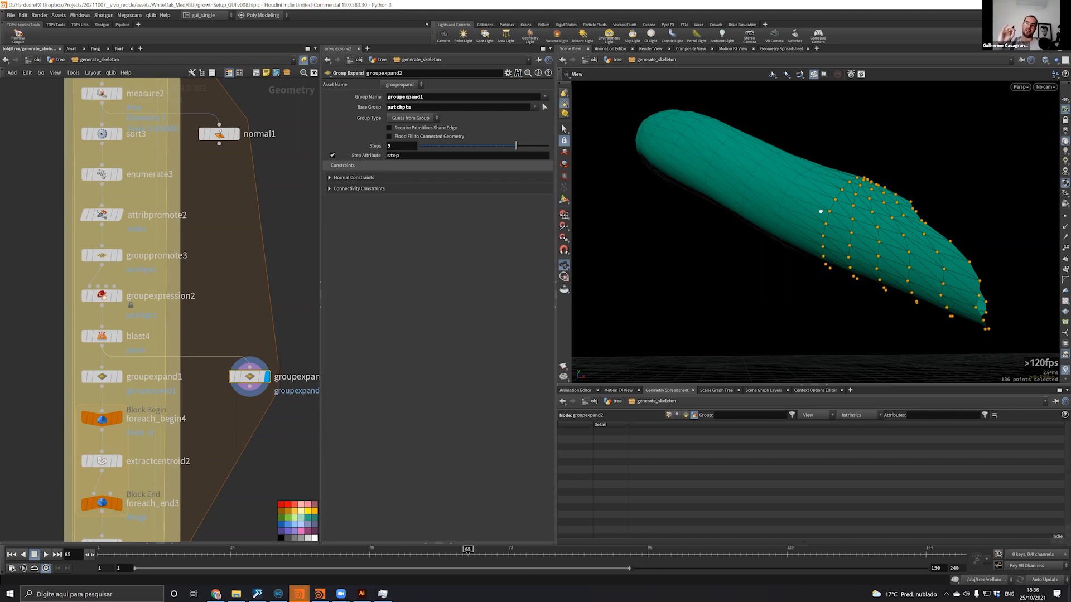
# Display foreach_end3 with point markers on and blast4 as a template to examine the centroids inside the branch
pyautogui.click(117, 504)
pyautogui.scroll(-3, 876, 212)
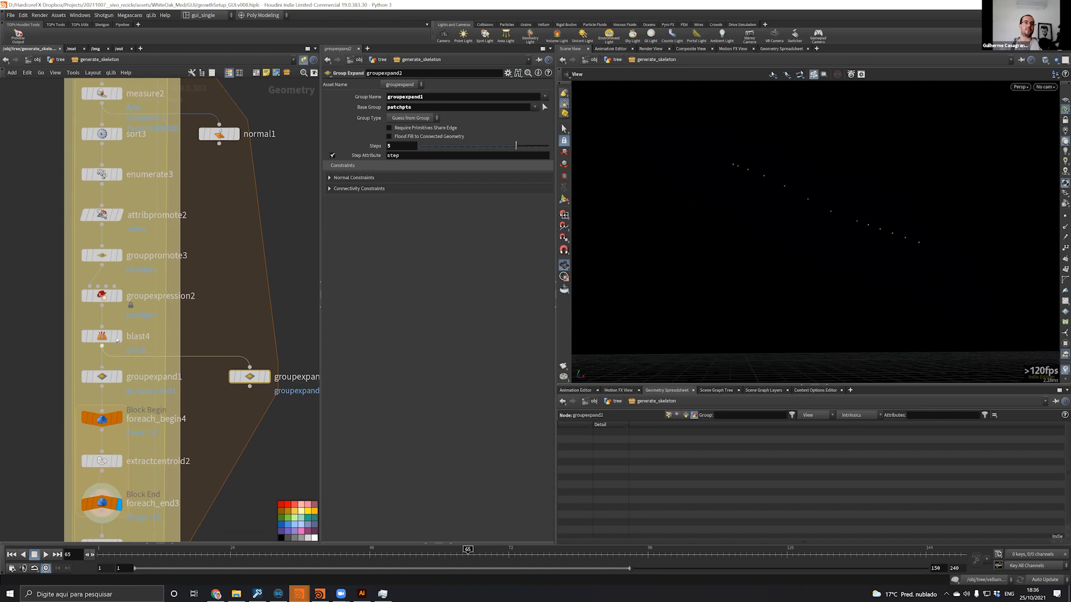
pyautogui.moveTo(786, 227); pyautogui.dragTo(1034, 213)
pyautogui.click(1064, 216)
pyautogui.moveTo(840, 197); pyautogui.dragTo(939, 205)
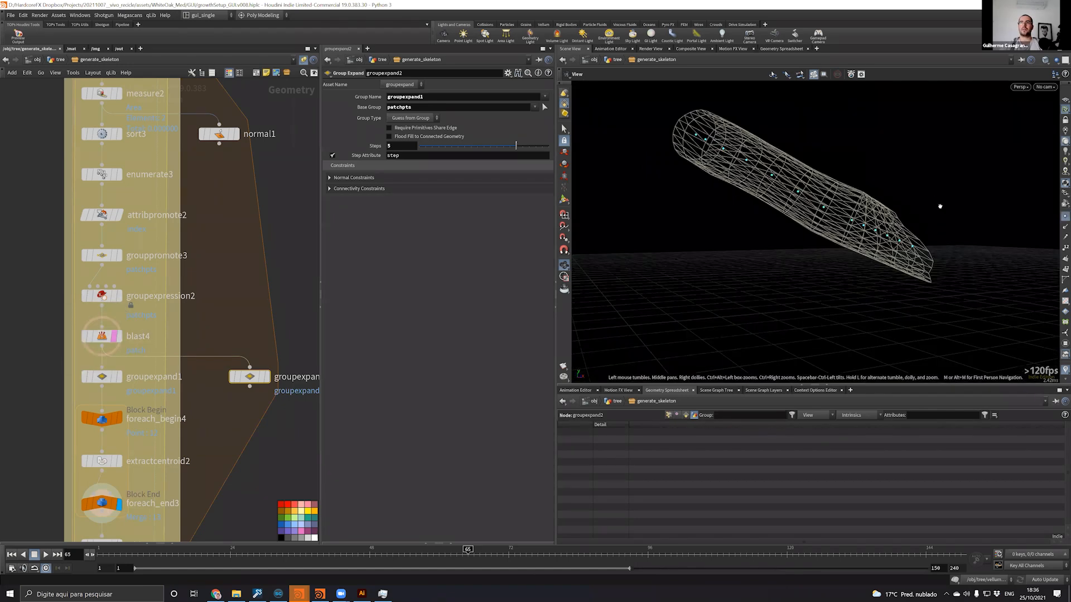
# Display groupexpand1, enlarge the Geometry Spreadsheet to show its points, and sort them by the step attribute to examine the values
pyautogui.moveTo(871, 212); pyautogui.dragTo(778, 204)
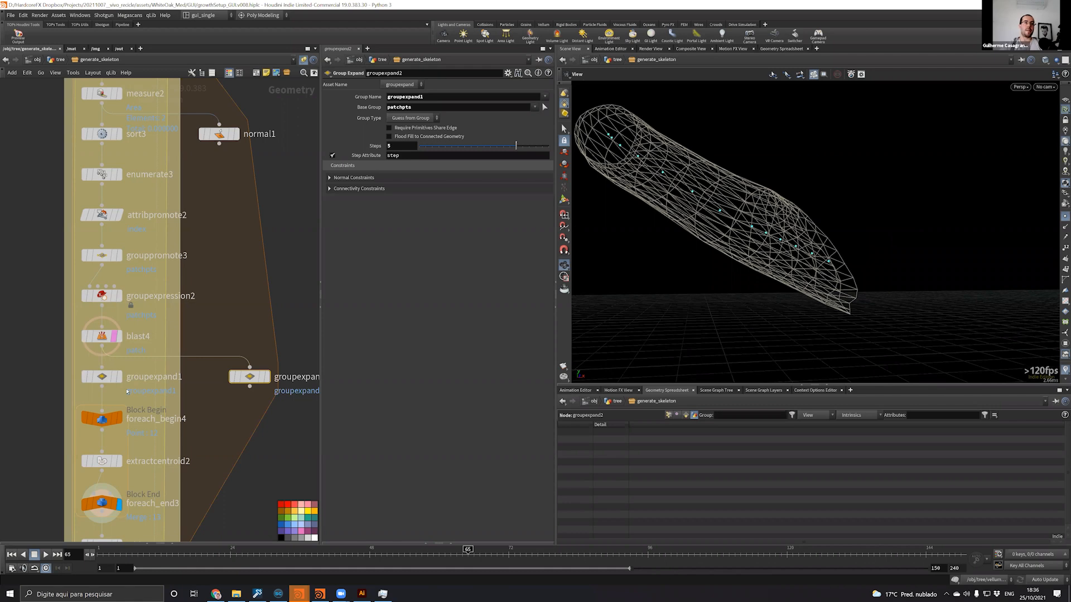
pyautogui.click(118, 377)
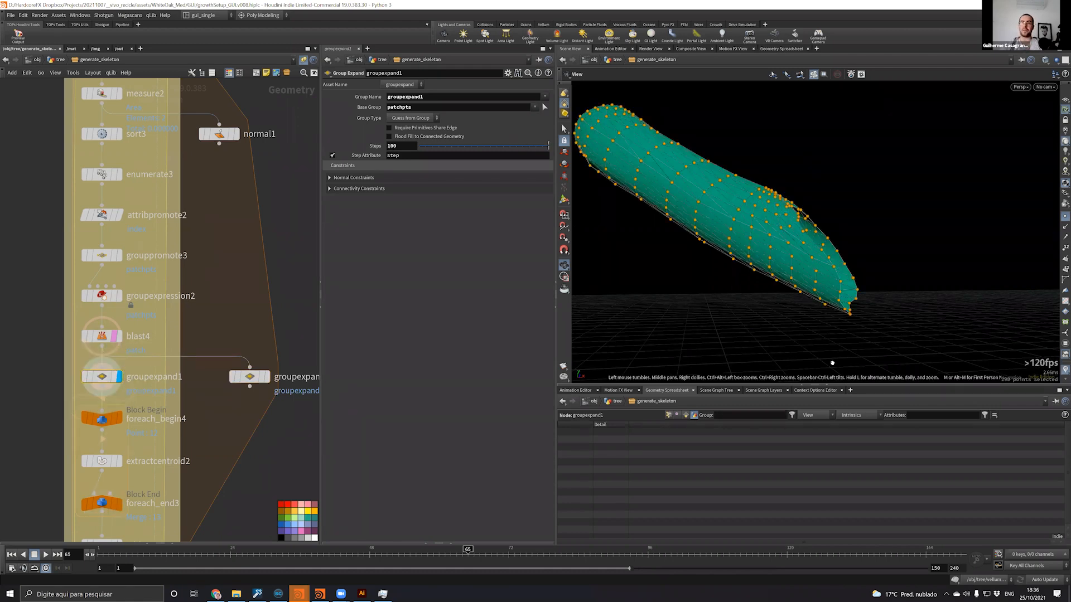
pyautogui.moveTo(857, 384); pyautogui.dragTo(736, 274)
pyautogui.click(669, 304)
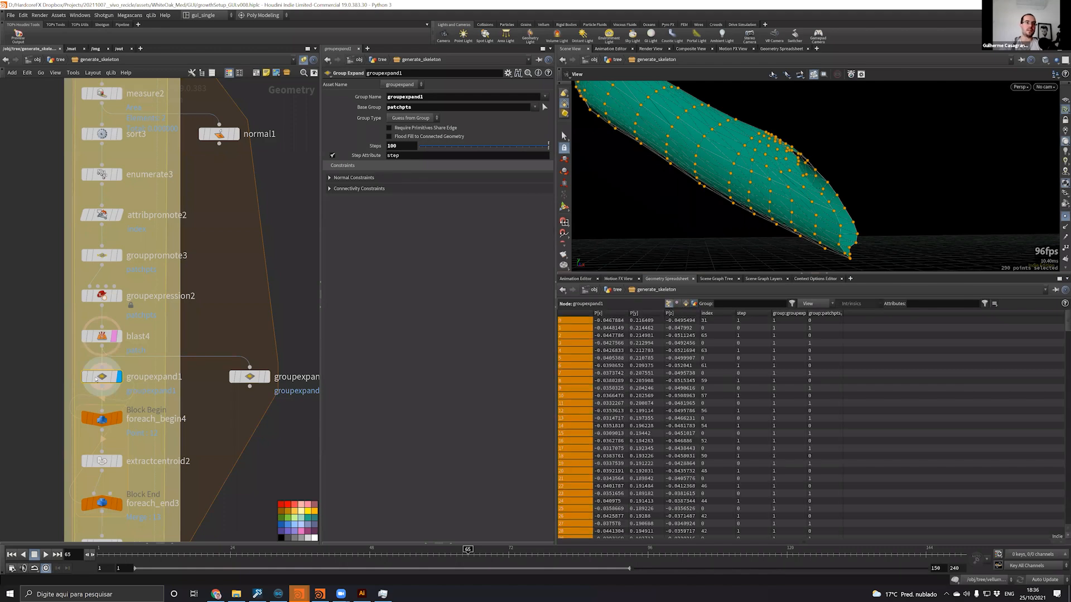
pyautogui.moveTo(94, 363)
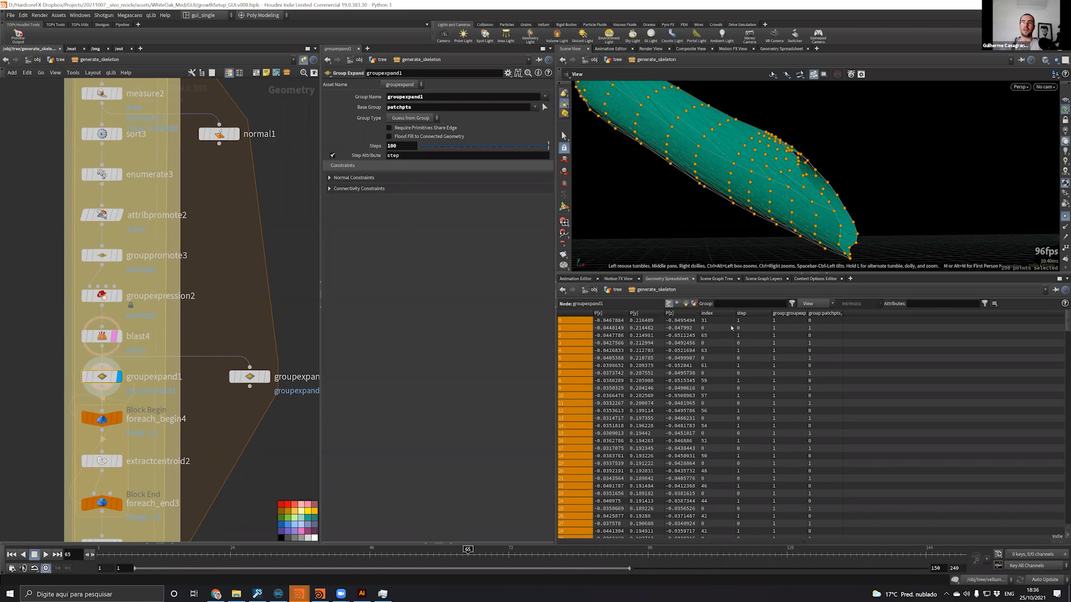
pyautogui.click(747, 313)
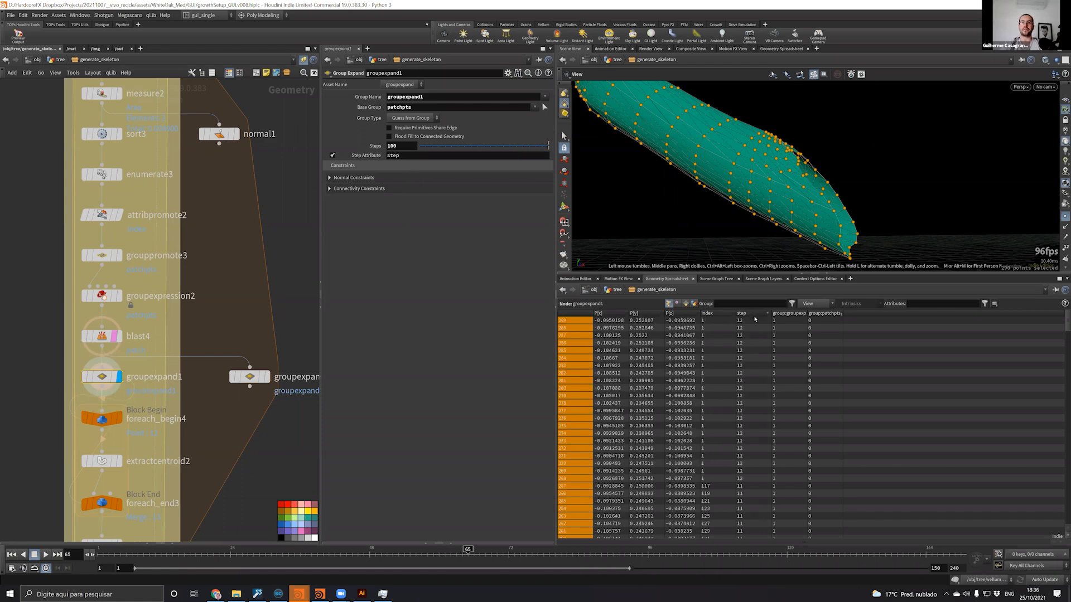
pyautogui.moveTo(829, 208); pyautogui.dragTo(807, 156)
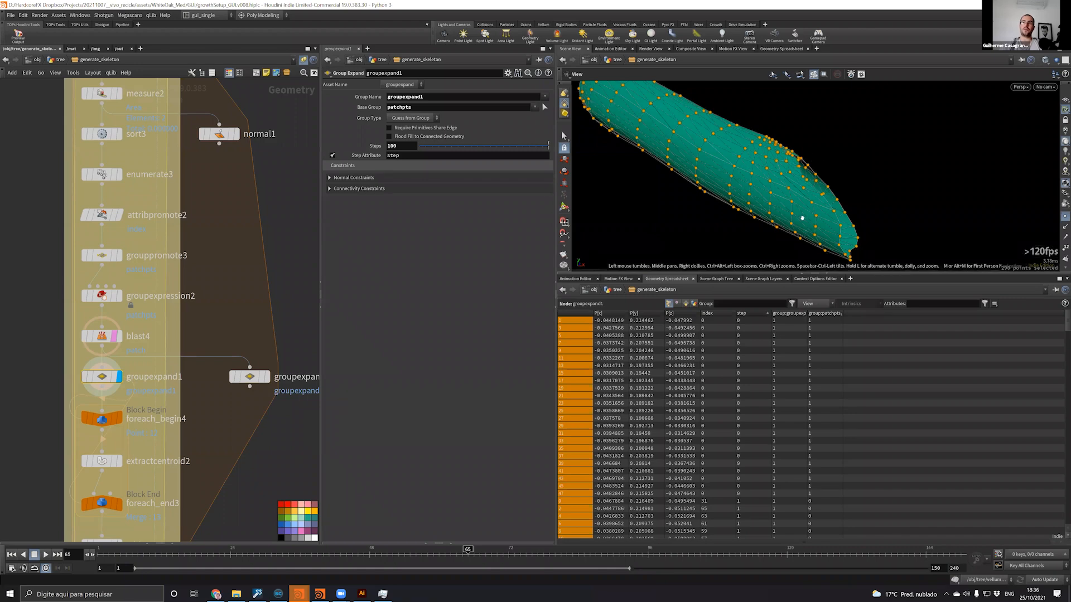
# Review foreach_end3's iteration by the step piece attribute and display it to examine the centroids inside the branch from several angles
pyautogui.moveTo(131, 306); pyautogui.dragTo(153, 225, button='middle')
pyautogui.click(122, 424)
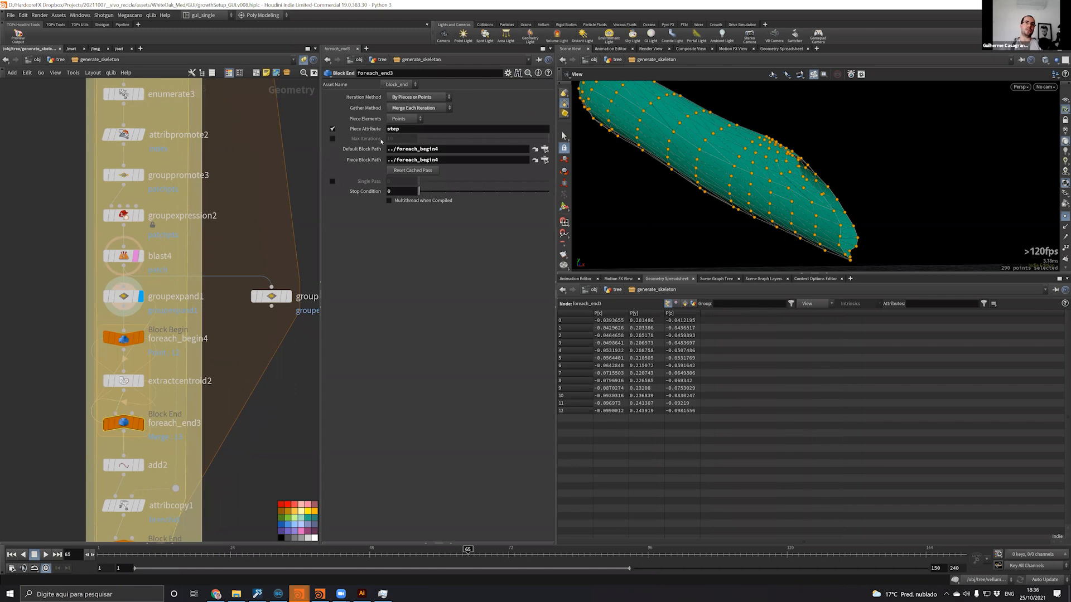
pyautogui.click(140, 424)
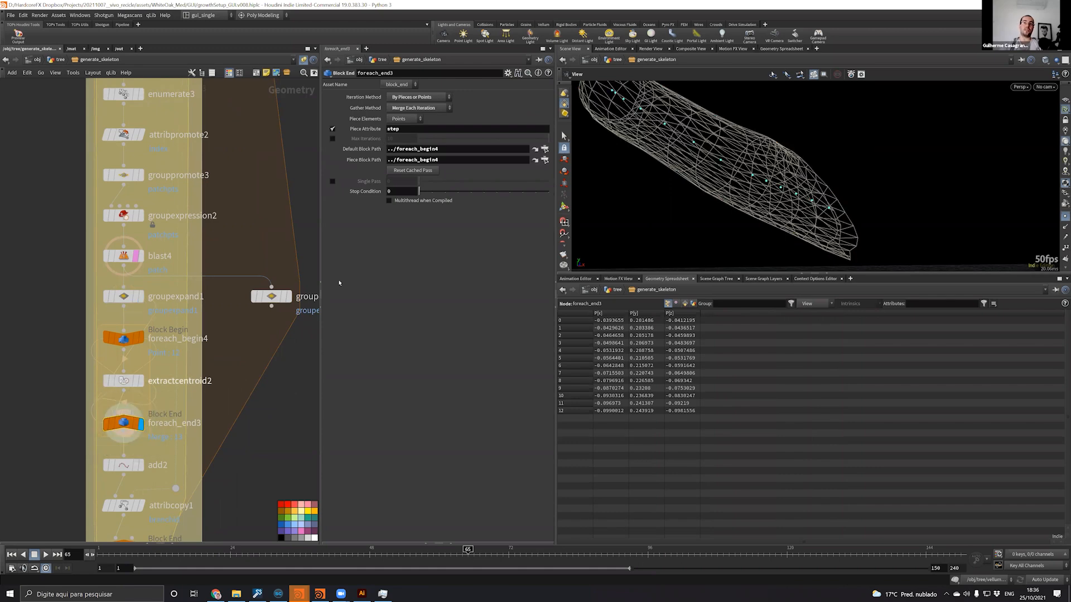
pyautogui.moveTo(749, 183); pyautogui.dragTo(722, 137)
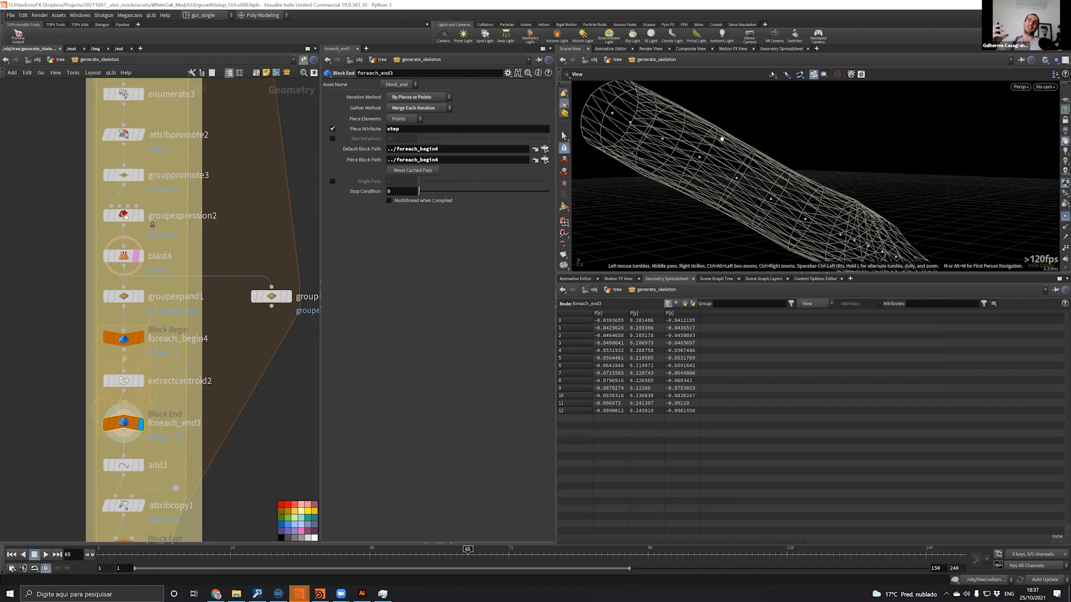
pyautogui.moveTo(834, 200); pyautogui.dragTo(808, 195)
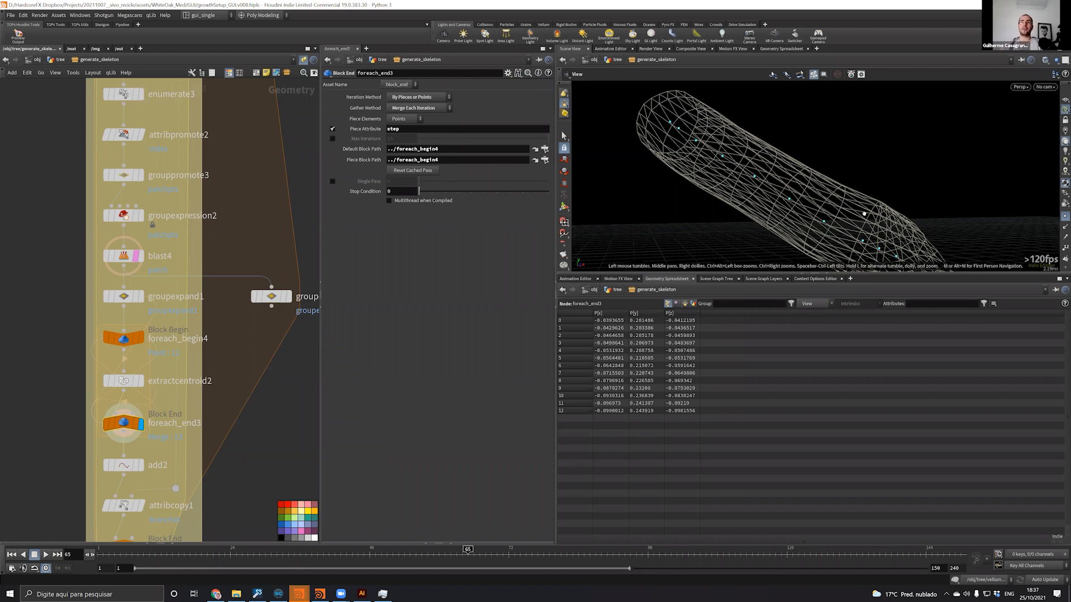
pyautogui.moveTo(673, 152); pyautogui.dragTo(693, 150)
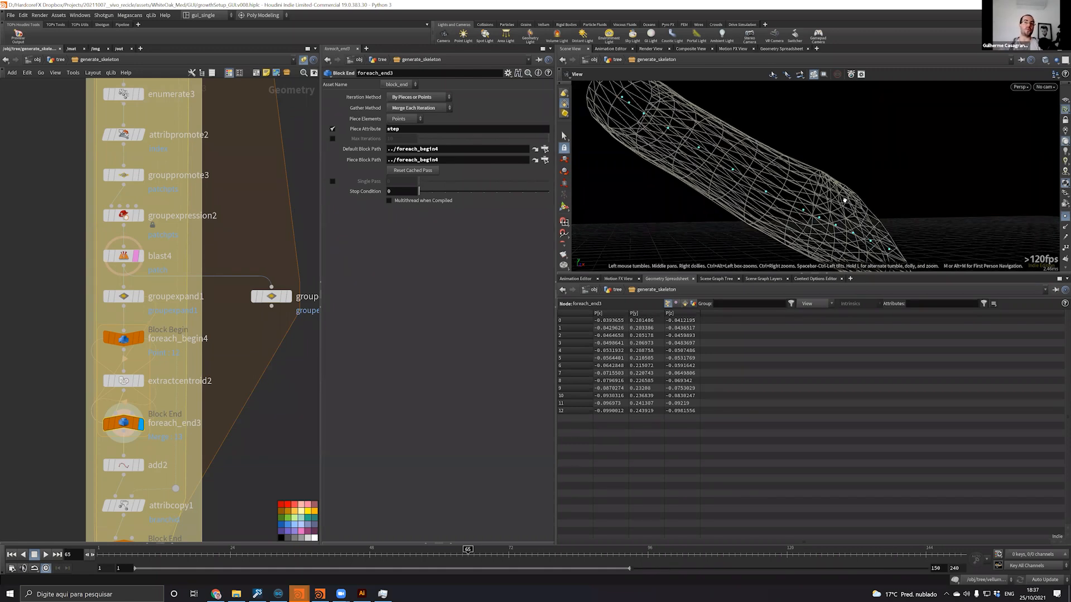
pyautogui.moveTo(802, 196); pyautogui.dragTo(750, 166)
# Display add2 and attribcopy1 in turn to examine the curve through the centroids and the branchid attribute copy
pyautogui.moveTo(159, 464); pyautogui.dragTo(149, 345, button='middle')
pyautogui.click(131, 347)
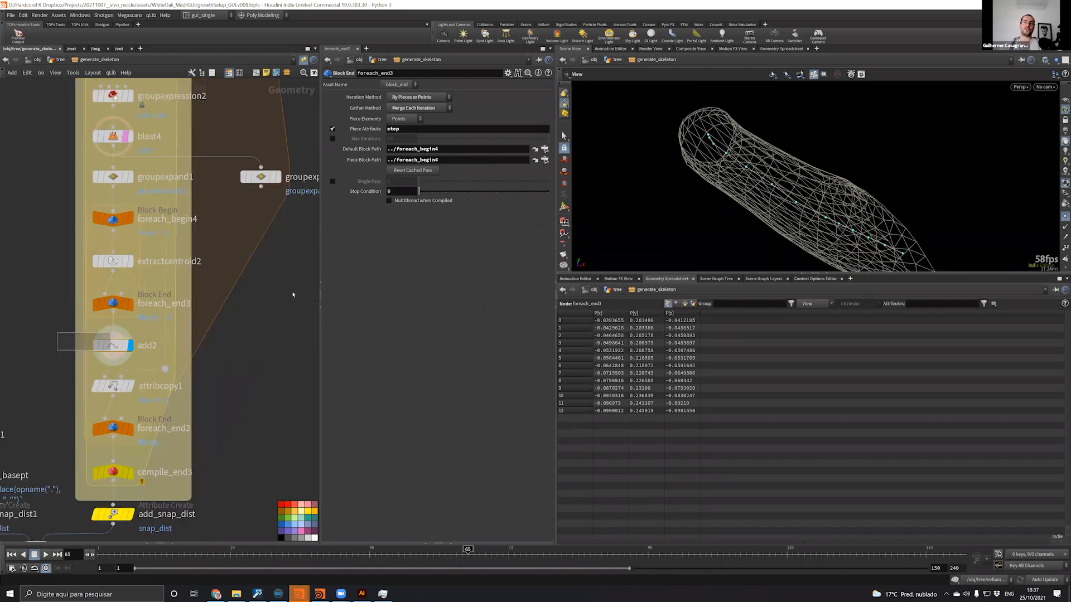
pyautogui.moveTo(872, 233); pyautogui.dragTo(695, 181, button='middle')
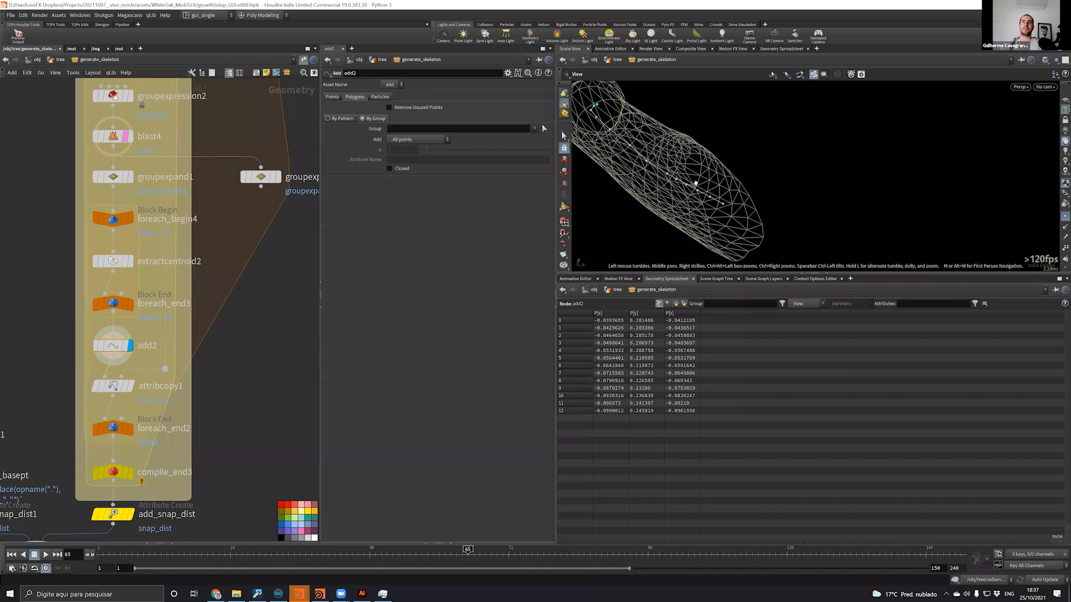
pyautogui.moveTo(408, 234); pyautogui.dragTo(519, 262)
pyautogui.click(135, 367)
pyautogui.moveTo(62, 373); pyautogui.dragTo(117, 406)
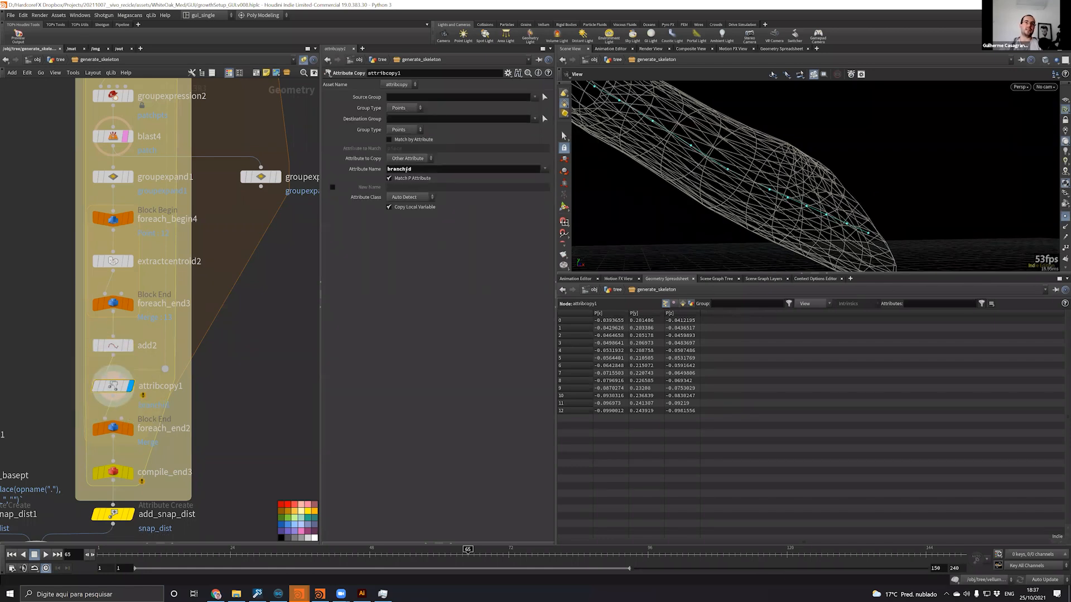
pyautogui.moveTo(156, 489); pyautogui.dragTo(167, 358, button='middle')
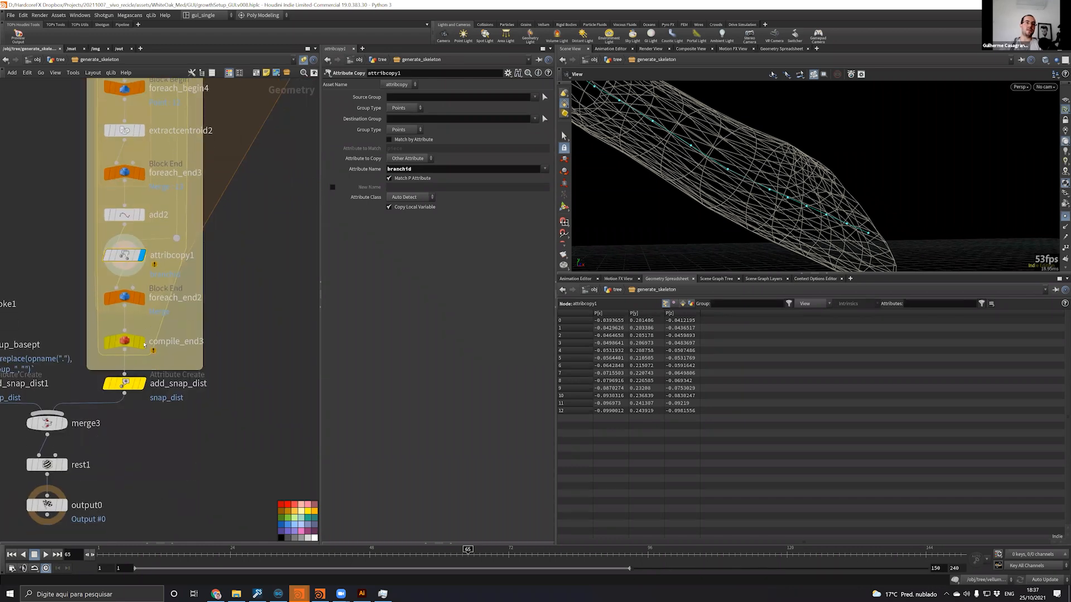
# Display compile_end3, turn off the point markers, and examine the skeleton curves across the whole tree
pyautogui.click(142, 344)
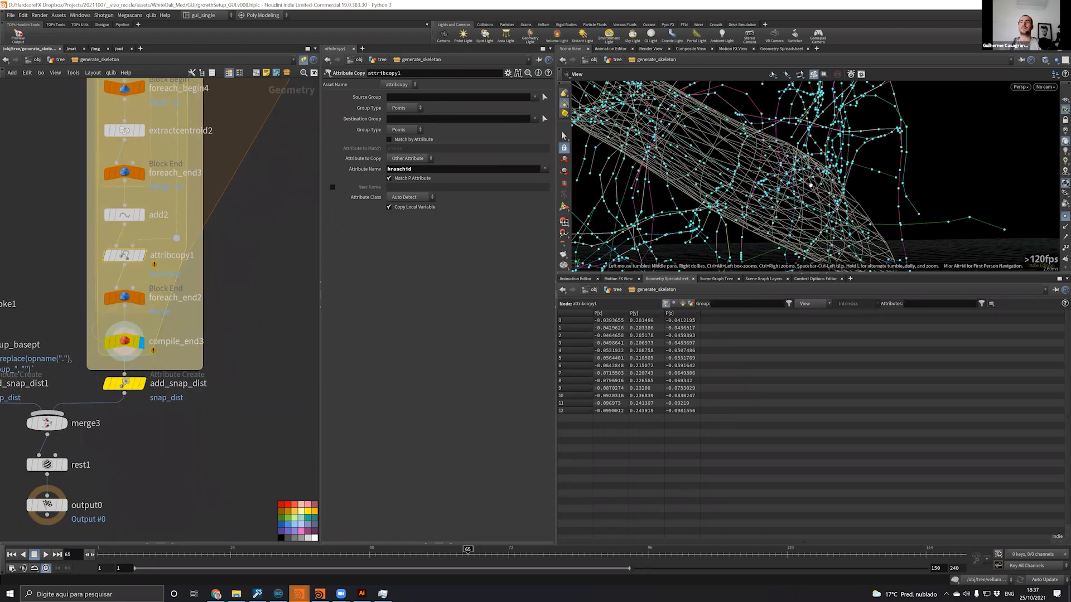
pyautogui.moveTo(810, 184); pyautogui.dragTo(882, 152)
pyautogui.moveTo(810, 206); pyautogui.dragTo(1054, 223)
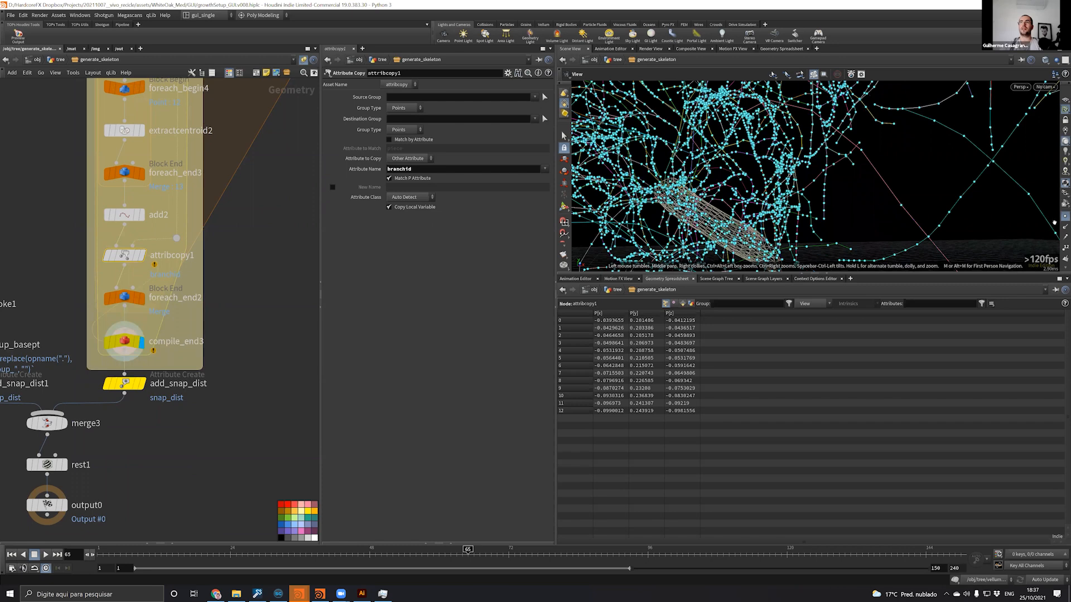
pyautogui.moveTo(800, 109); pyautogui.dragTo(739, 178)
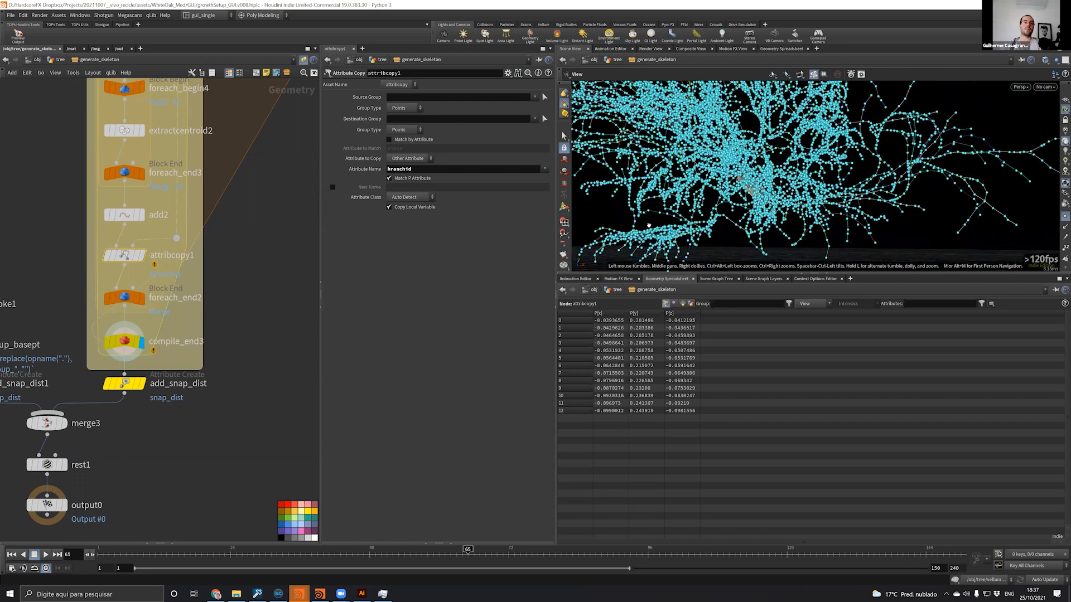
pyautogui.scroll(-5, 648, 225)
pyautogui.click(1065, 216)
pyautogui.moveTo(870, 184); pyautogui.dragTo(769, 173)
pyautogui.scroll(-1, 152, 350)
# Review invoke1's reference to compile_end3 with the branches input, and display the node
pyautogui.moveTo(21, 218); pyautogui.dragTo(114, 399, button='middle')
pyautogui.scroll(-2, 152, 350)
pyautogui.scroll(2, 149, 357)
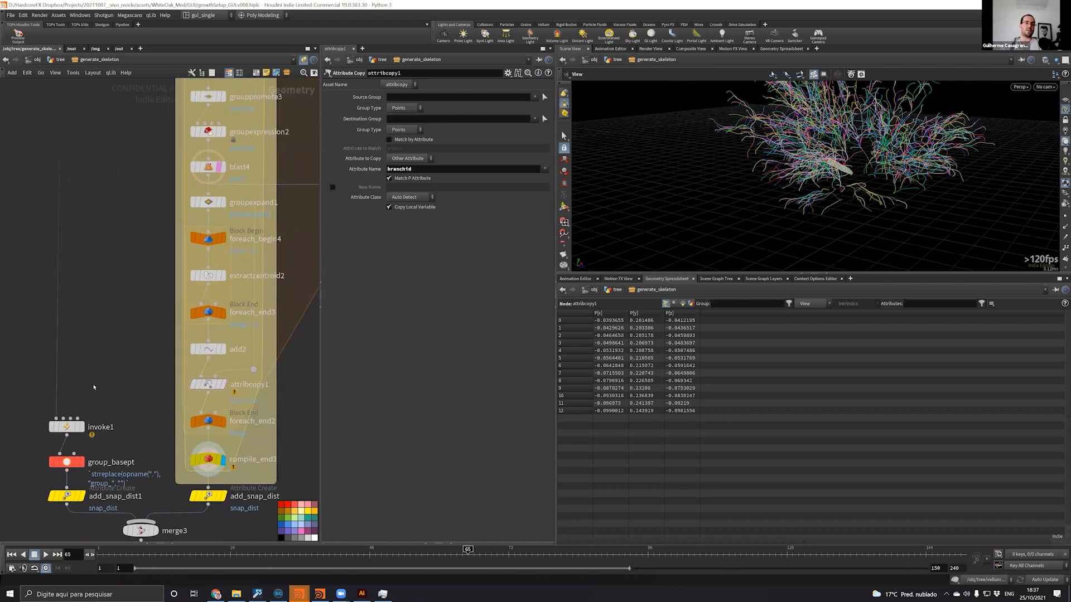
pyautogui.click(72, 425)
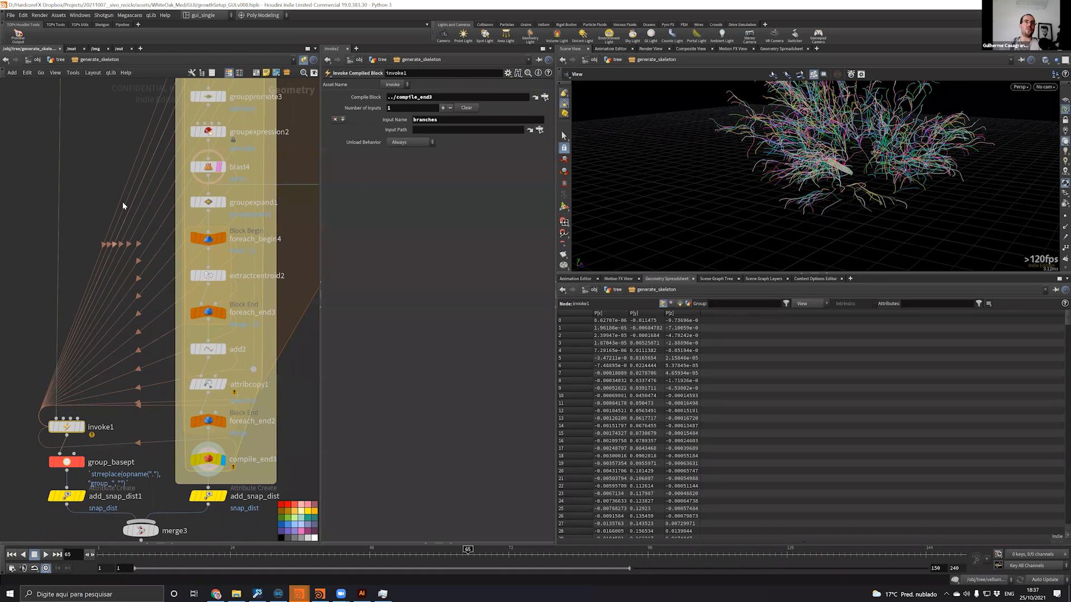
pyautogui.scroll(-5, 96, 343)
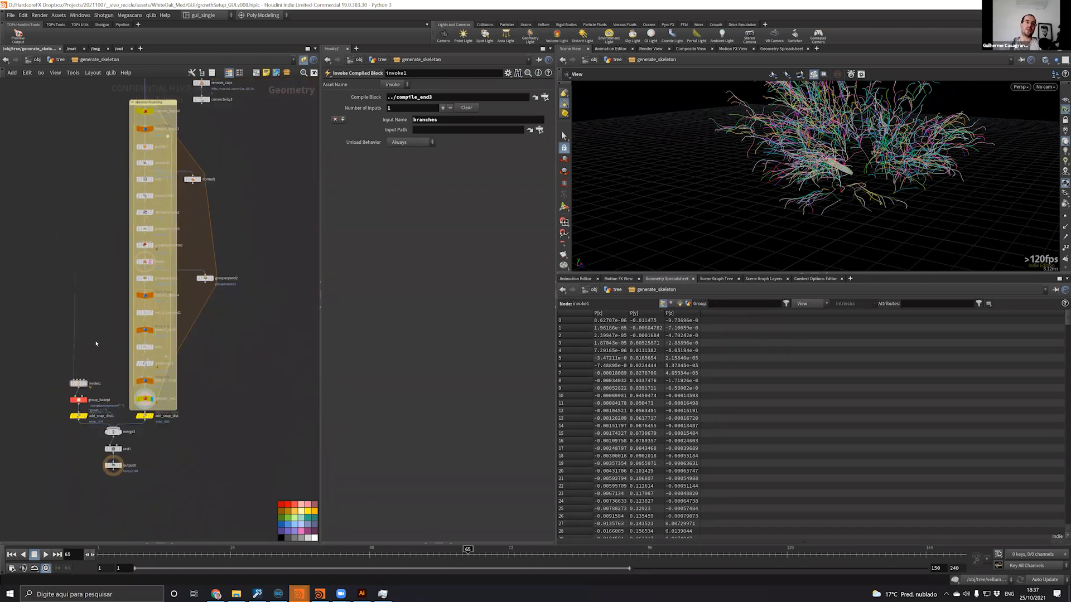
pyautogui.moveTo(95, 221); pyautogui.dragTo(77, 271, button='middle')
pyautogui.scroll(2, 80, 215)
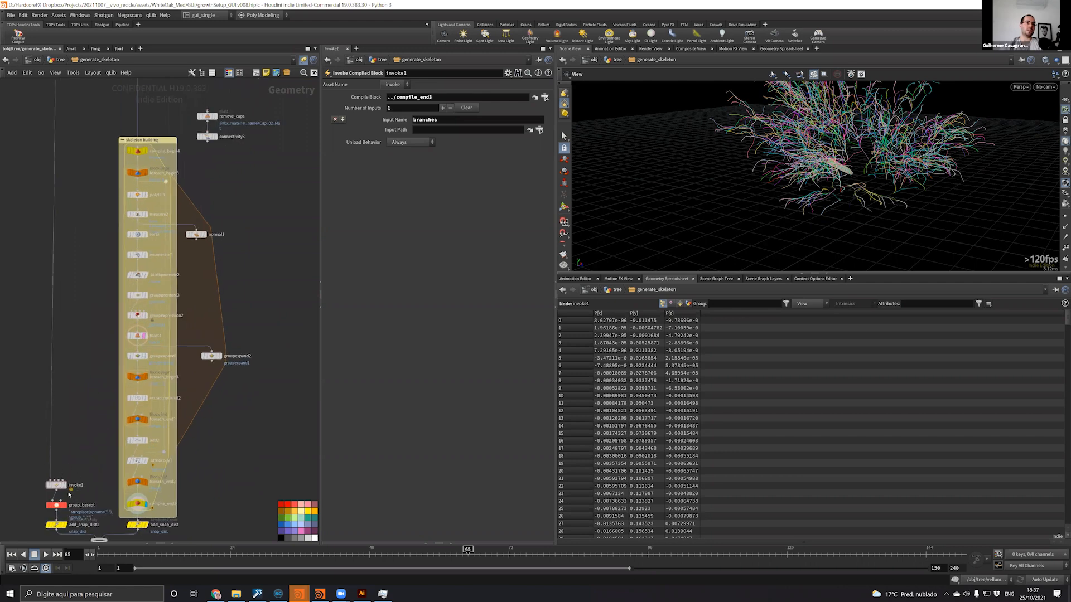
pyautogui.click(66, 485)
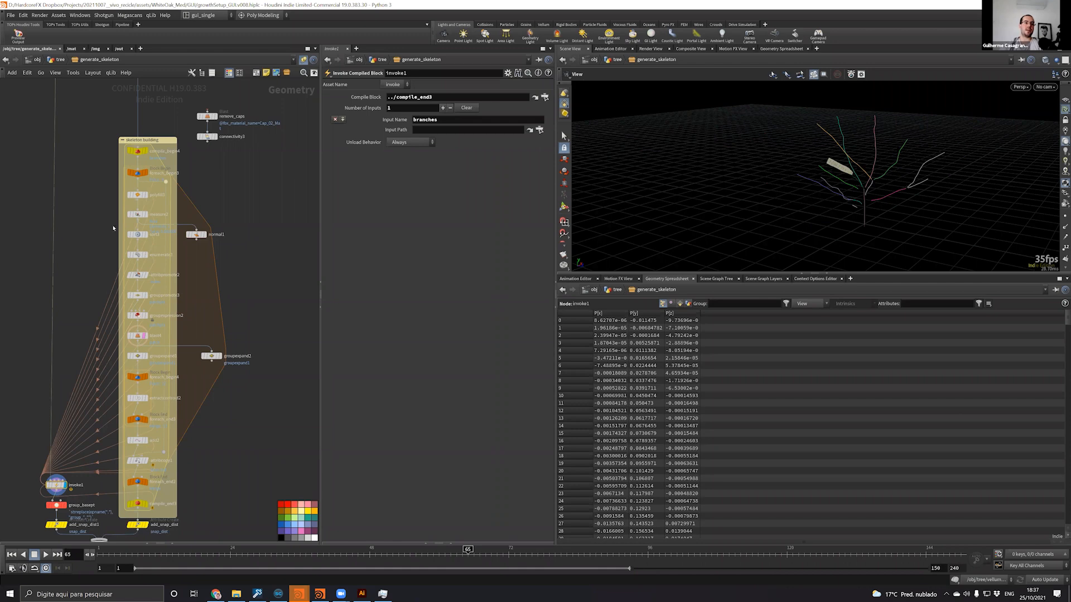
# Display blast2 above the skeleton building box and examine its tree geometry from several angles
pyautogui.moveTo(207, 540); pyautogui.dragTo(211, 485, button='middle')
pyautogui.moveTo(211, 485); pyautogui.dragTo(186, 304)
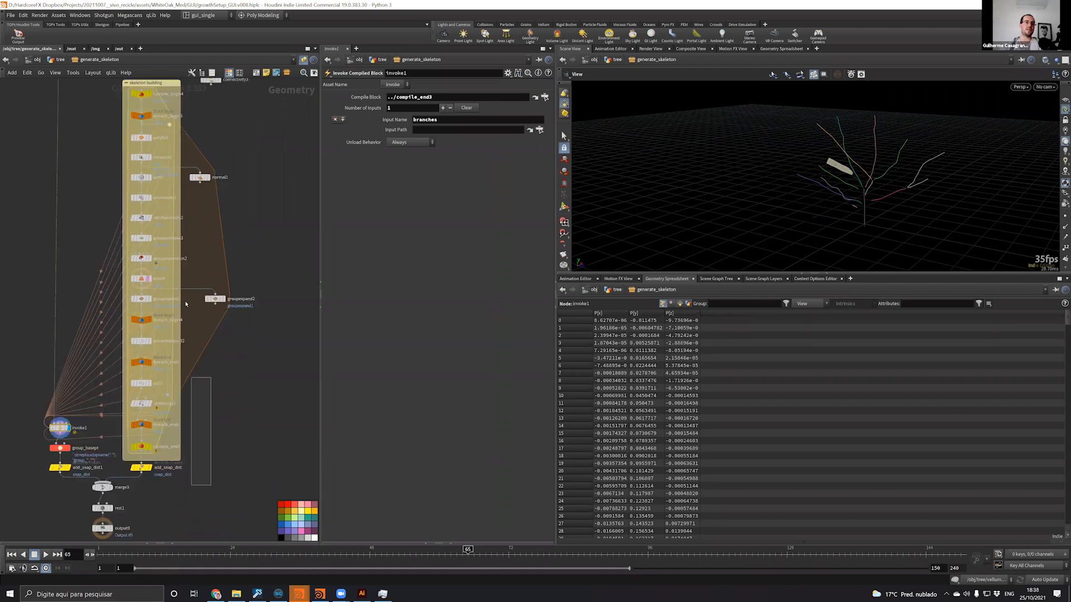
pyautogui.moveTo(290, 297); pyautogui.dragTo(291, 297)
pyautogui.click(61, 427)
pyautogui.moveTo(137, 155); pyautogui.dragTo(164, 415, button='middle')
pyautogui.click(95, 185)
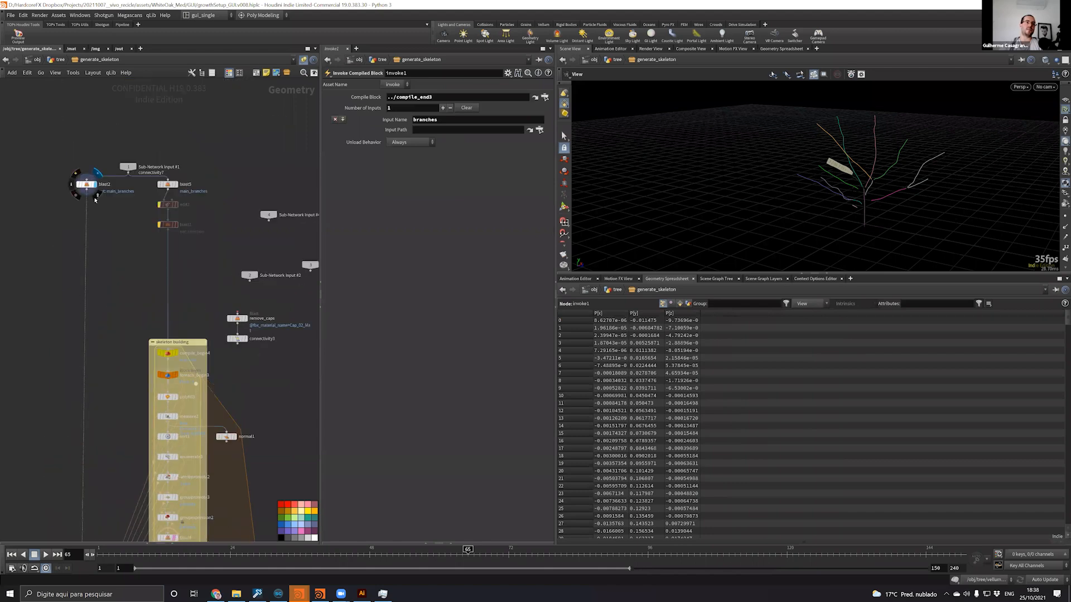
pyautogui.moveTo(726, 205); pyautogui.dragTo(658, 184)
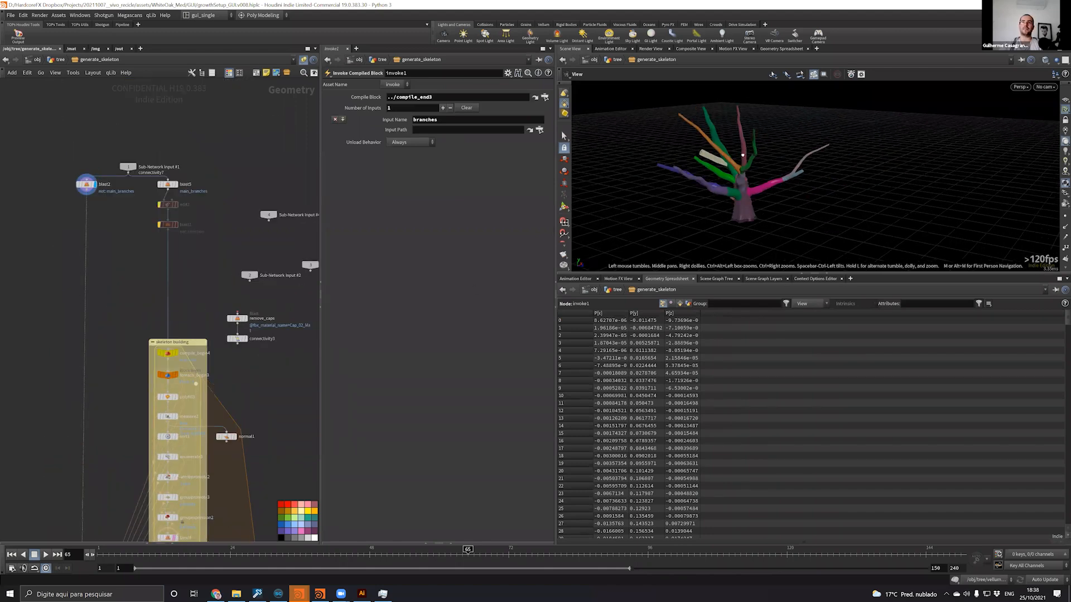
pyautogui.moveTo(658, 184); pyautogui.dragTo(709, 202, button='right')
pyautogui.moveTo(709, 202); pyautogui.dragTo(725, 169)
pyautogui.moveTo(661, 196); pyautogui.dragTo(630, 173)
# Display invoke1 again to compare its skeleton curves with the blast2 geometry
pyautogui.moveTo(115, 445); pyautogui.dragTo(130, 221, button='middle')
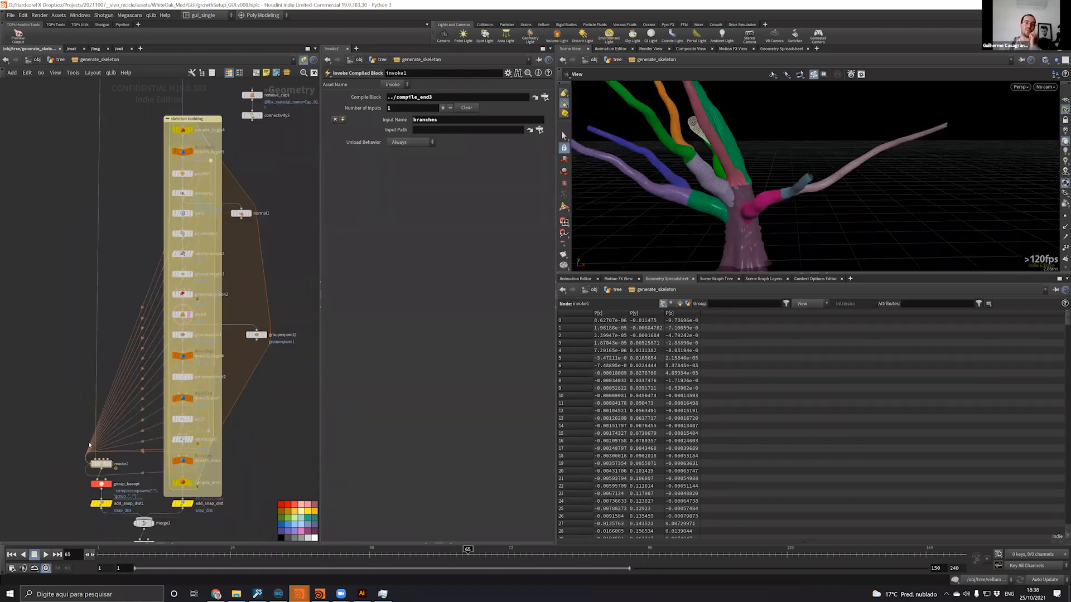
pyautogui.scroll(2, 79, 431)
pyautogui.click(115, 463)
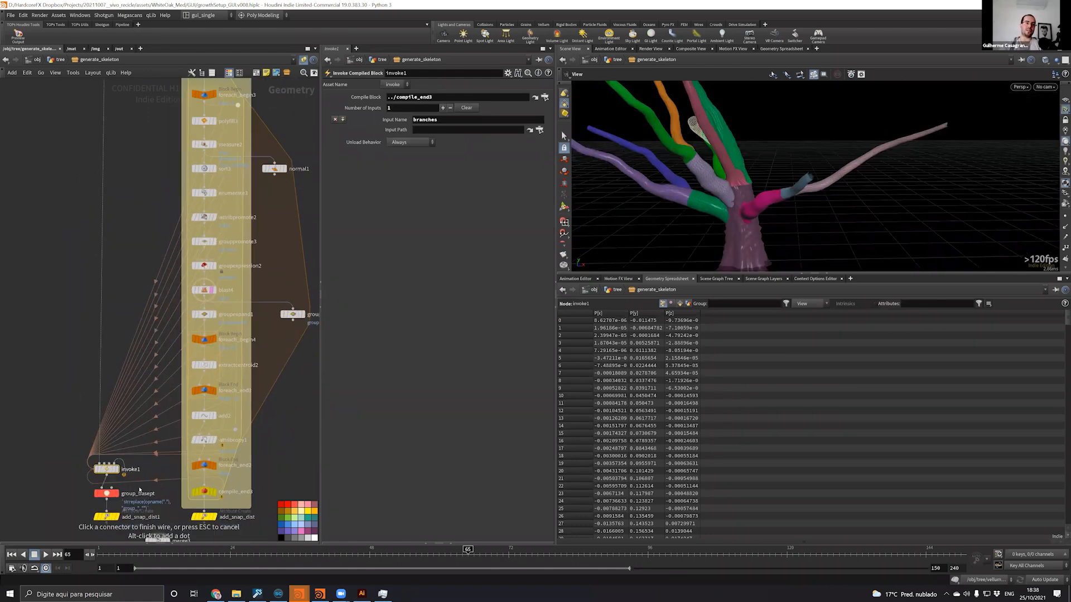
pyautogui.click(117, 469)
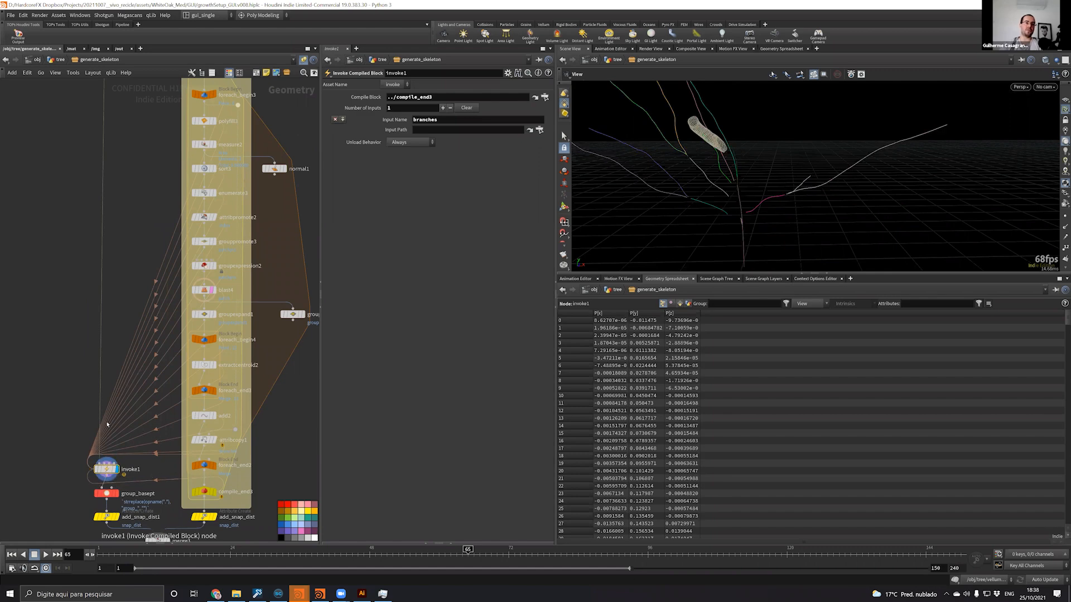
# Select compile_begin4 at the start of the skeleton building box and start rewiring its input from Sub-Network Input #1
pyautogui.moveTo(107, 424); pyautogui.dragTo(60, 358, button='middle')
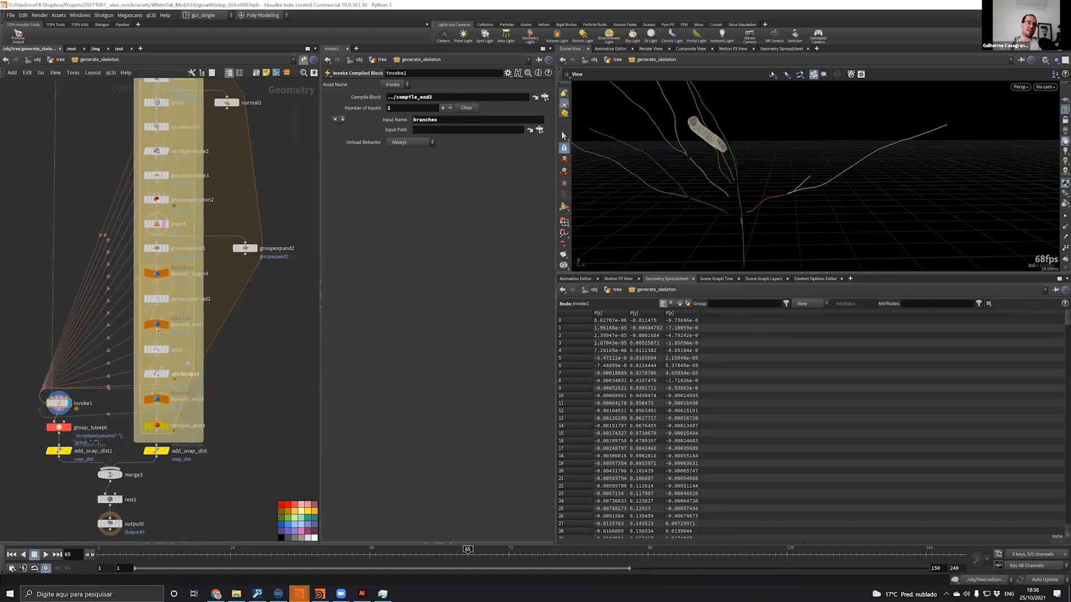
pyautogui.moveTo(124, 132); pyautogui.dragTo(135, 518, button='middle')
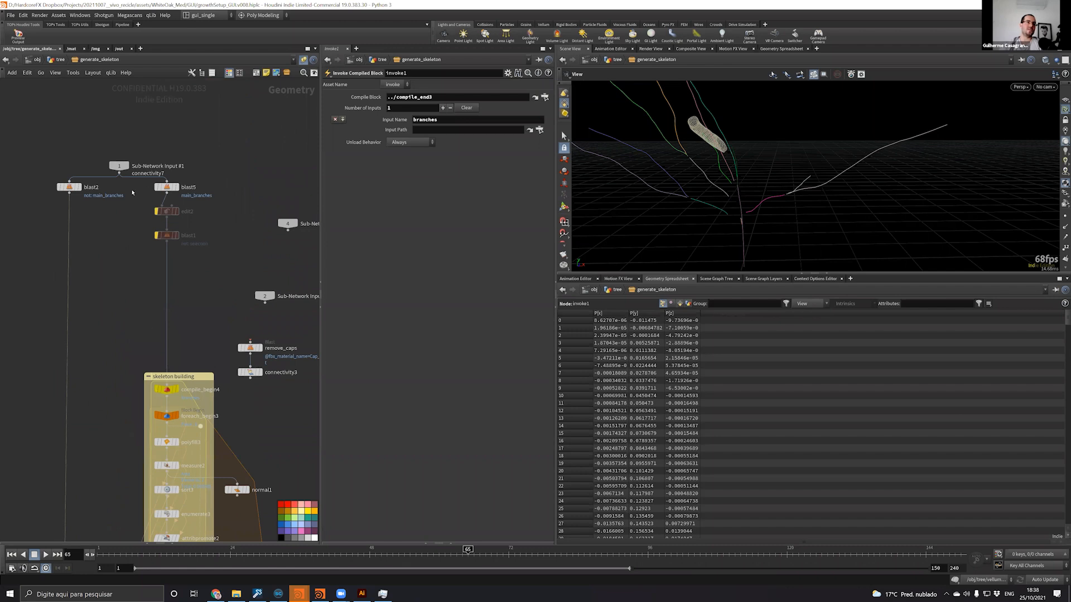
pyautogui.click(169, 388)
pyautogui.click(166, 383)
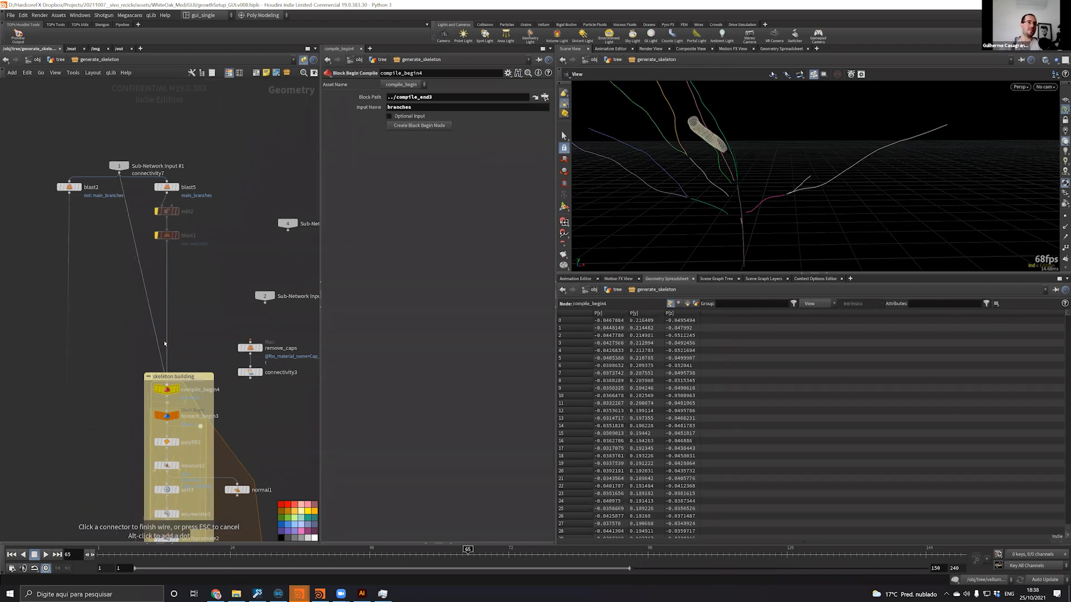
# Examine the skeleton building network inside generate_skeleton, from its sub-network inputs down to merge3 and the output
pyautogui.click(119, 173)
pyautogui.moveTo(118, 516); pyautogui.dragTo(89, 311, button='middle')
pyautogui.press('r')
pyautogui.moveTo(132, 402); pyautogui.dragTo(134, 416)
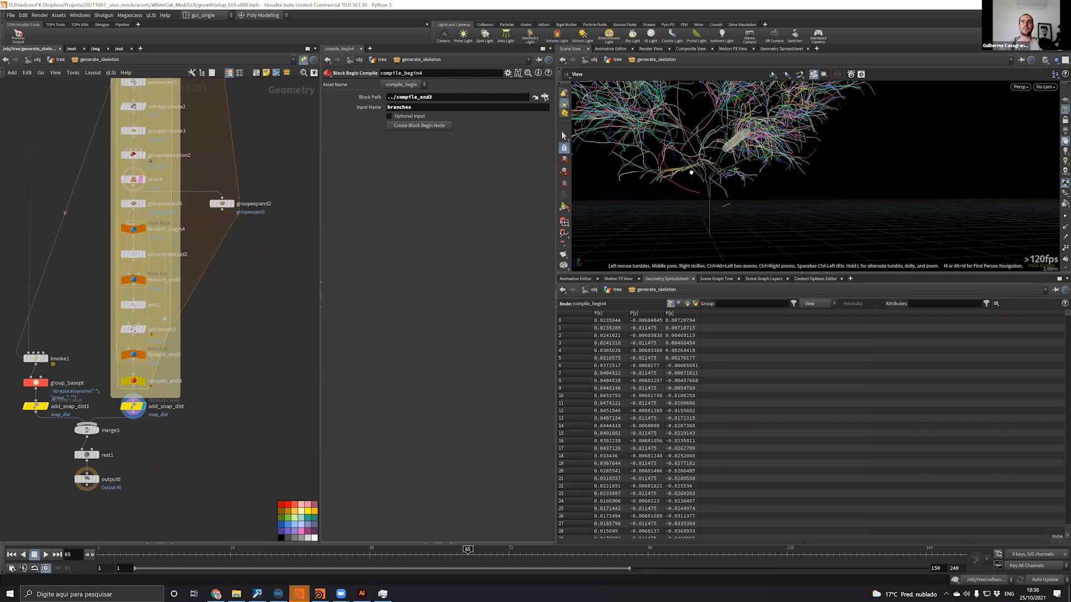
pyautogui.moveTo(83, 124); pyautogui.dragTo(115, 325, button='middle')
pyautogui.moveTo(158, 238); pyautogui.dragTo(150, 456, button='middle')
pyautogui.moveTo(110, 423); pyautogui.dragTo(141, 105, button='middle')
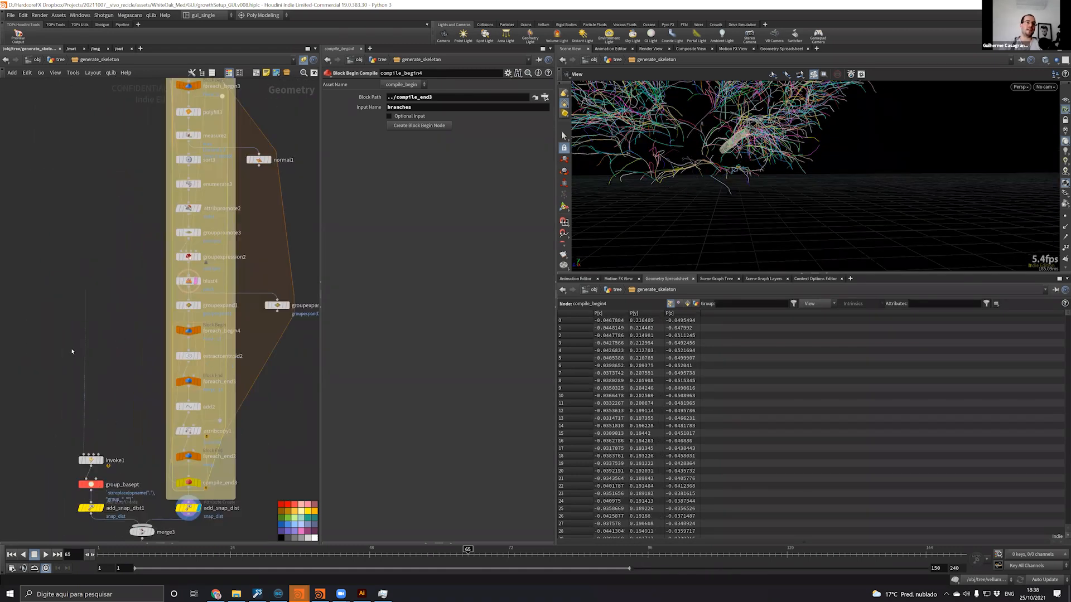
pyautogui.moveTo(71, 351); pyautogui.dragTo(103, 265, button='middle')
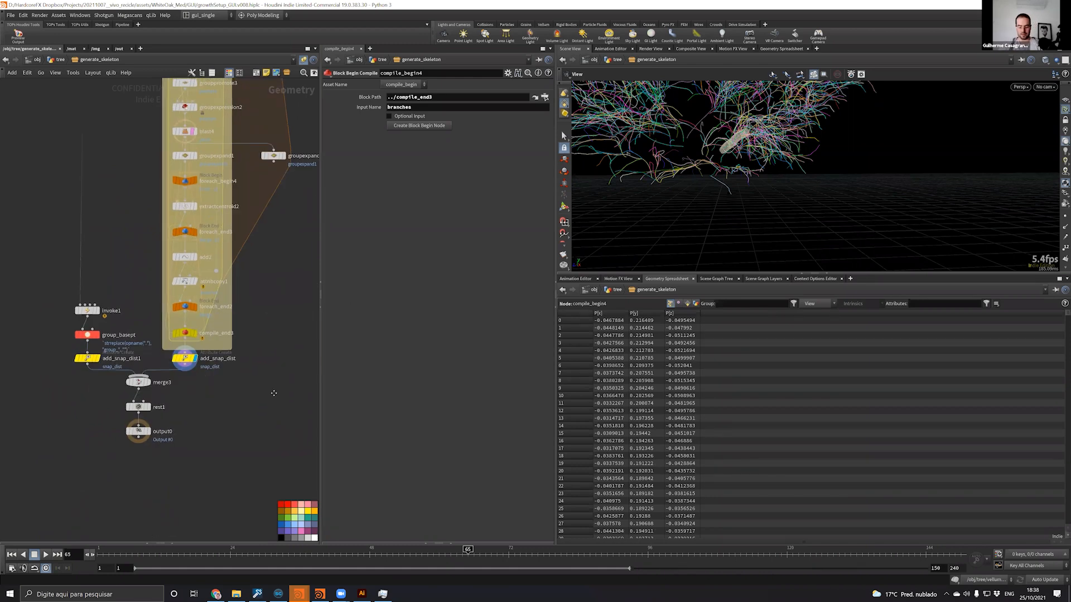
pyautogui.scroll(5, 271, 389)
# Return to the tree network and display the result of the parent_joints subnetwork
pyautogui.press('u')
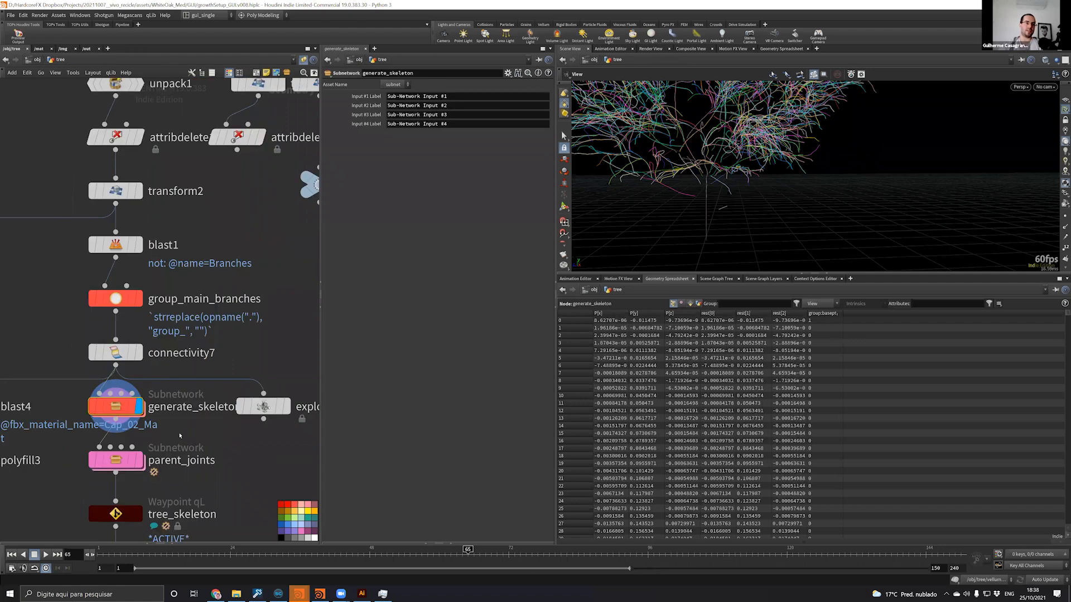
pyautogui.scroll(5, 154, 367)
pyautogui.moveTo(154, 367)
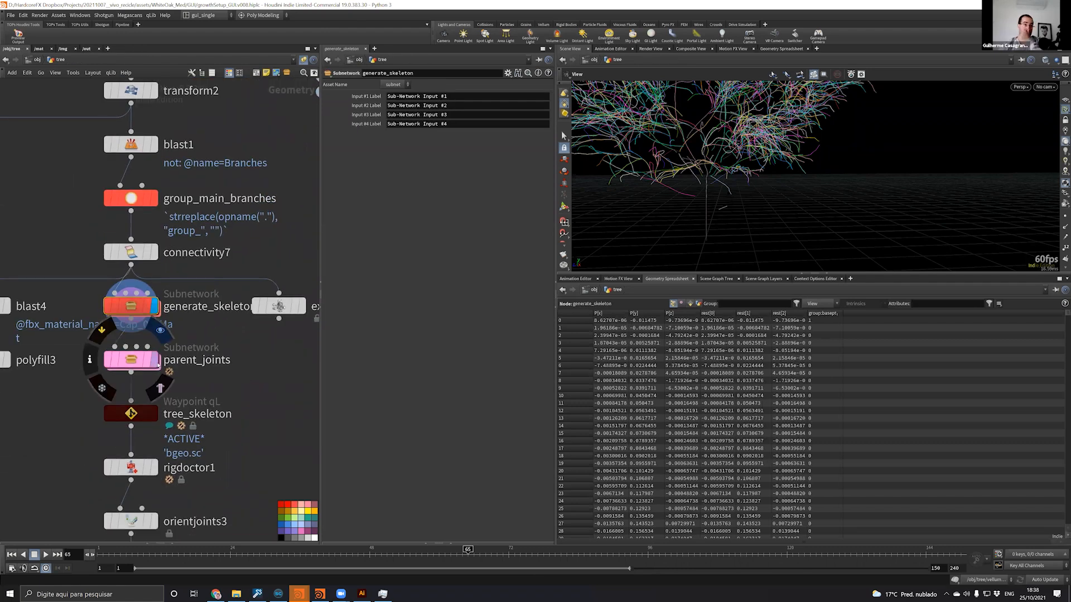
pyautogui.click(159, 360)
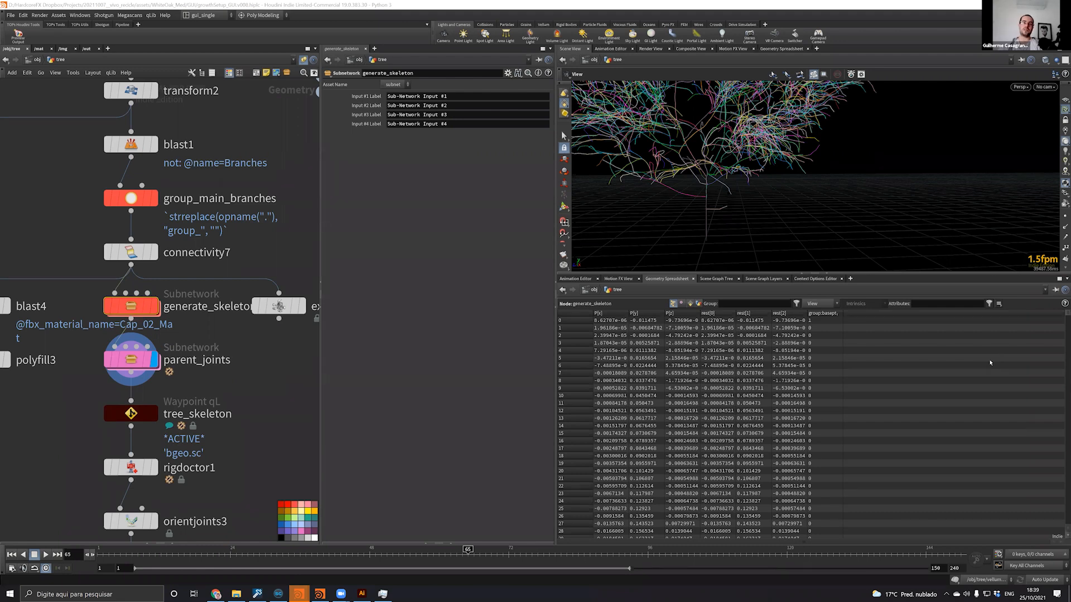
pyautogui.click(256, 384)
pyautogui.moveTo(274, 369); pyautogui.dragTo(179, 362, button='middle')
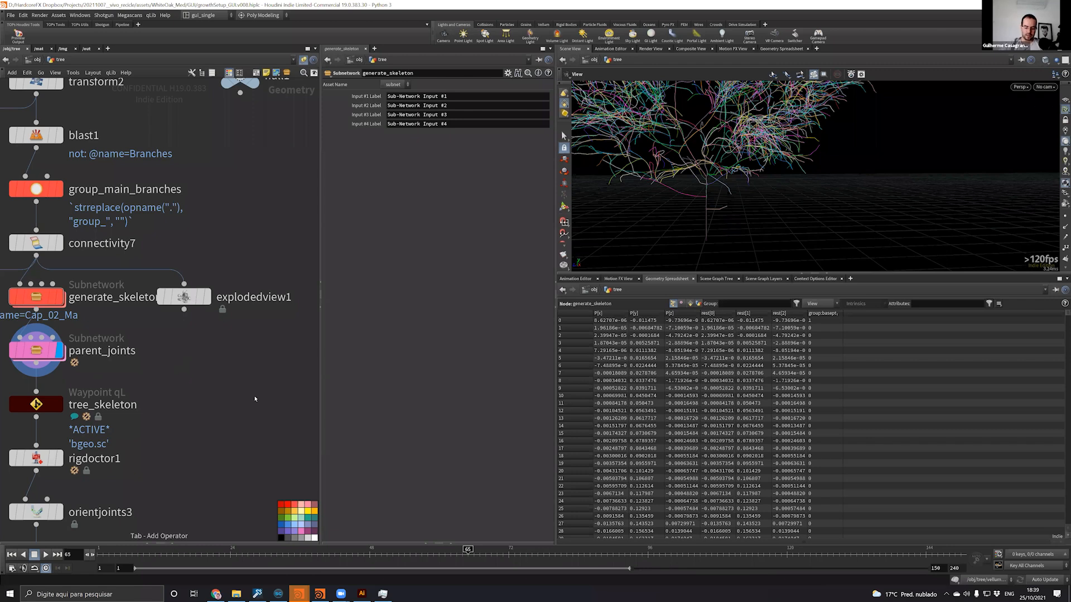
pyautogui.press('Tab')
pyautogui.write('str')
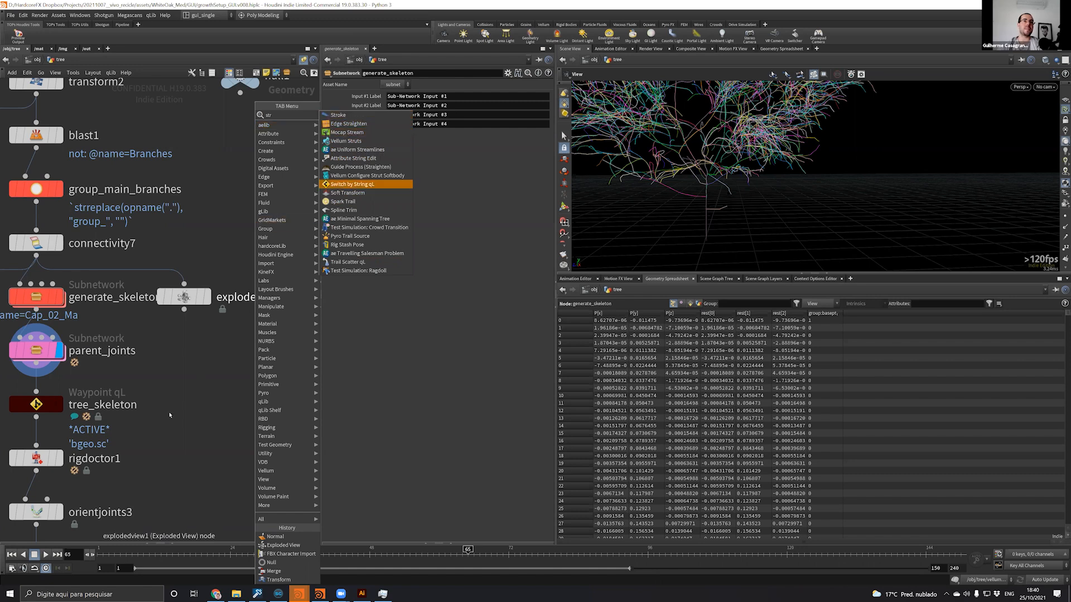
pyautogui.click(182, 377)
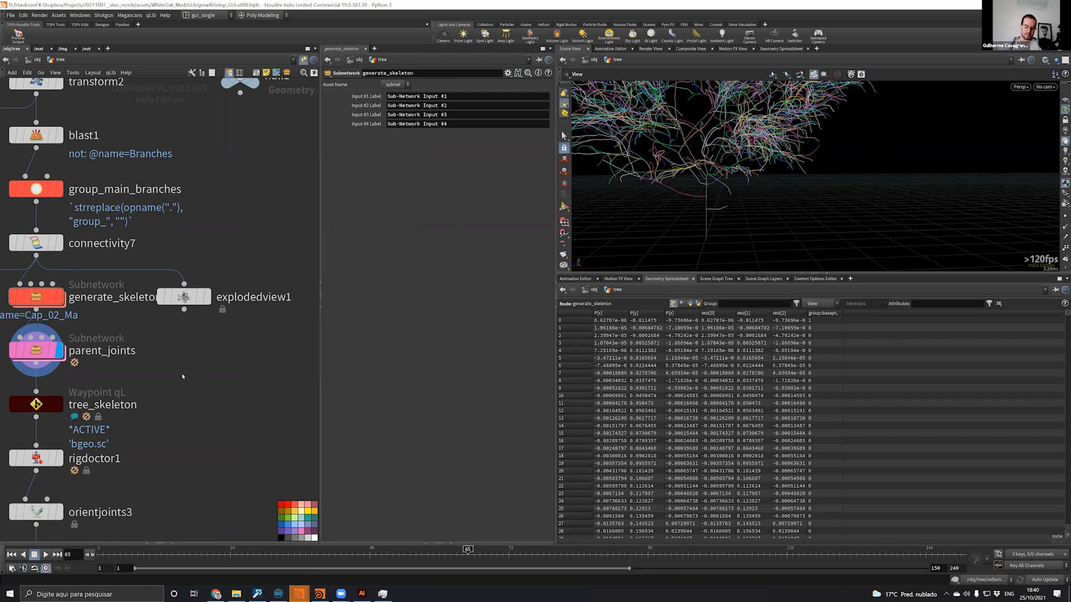
# Add a PolyExpand2D node below explodedview1 and delete it again
pyautogui.press('Tab')
pyautogui.write('2')
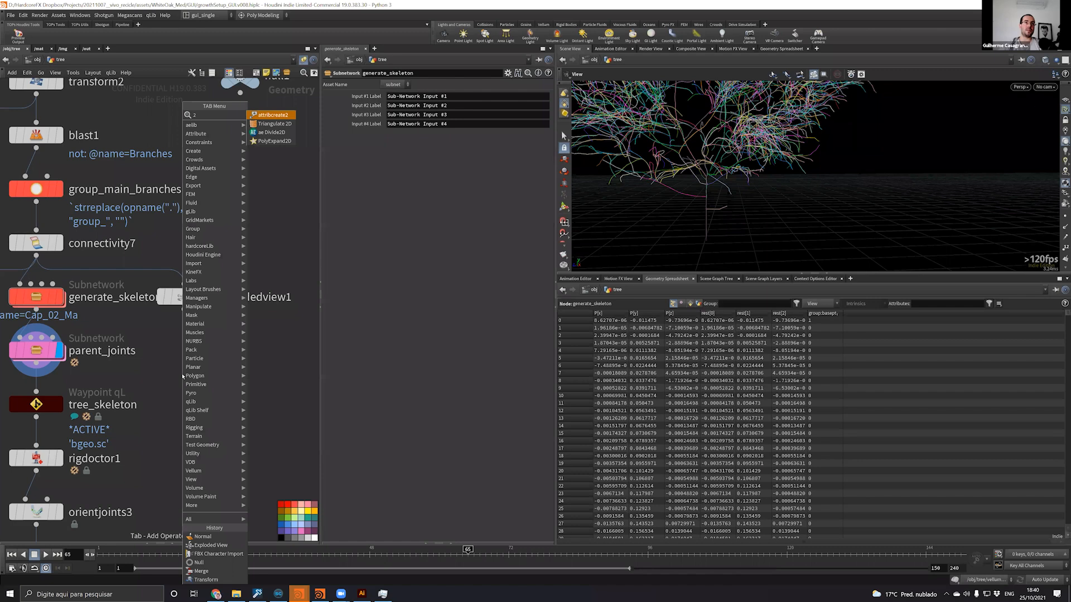
pyautogui.click(274, 142)
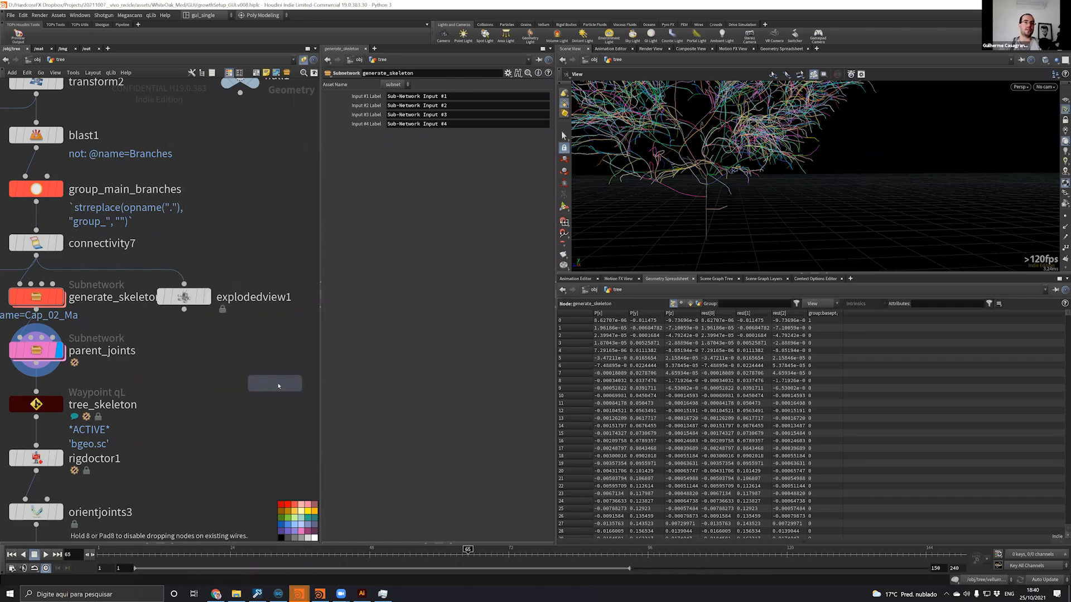
pyautogui.click(272, 387)
pyautogui.moveTo(270, 394); pyautogui.dragTo(215, 397, button='middle')
pyautogui.moveTo(218, 389); pyautogui.dragTo(219, 355)
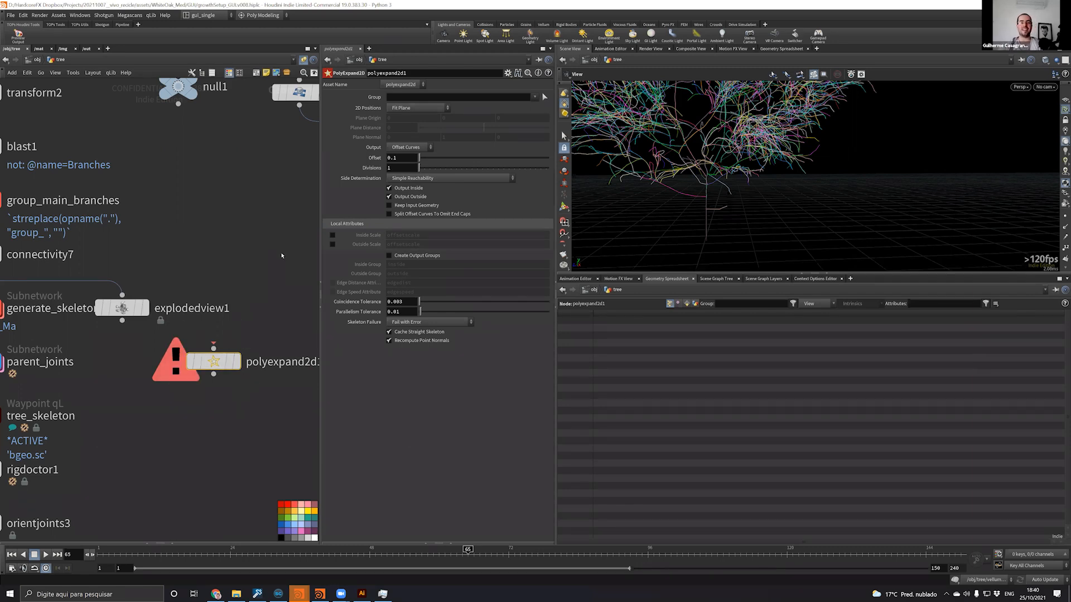
pyautogui.press('Delete')
# Open the parent_joints subnetwork and enlarge the viewport against the geometry spreadsheet
pyautogui.moveTo(128, 242); pyautogui.dragTo(175, 287, button='middle')
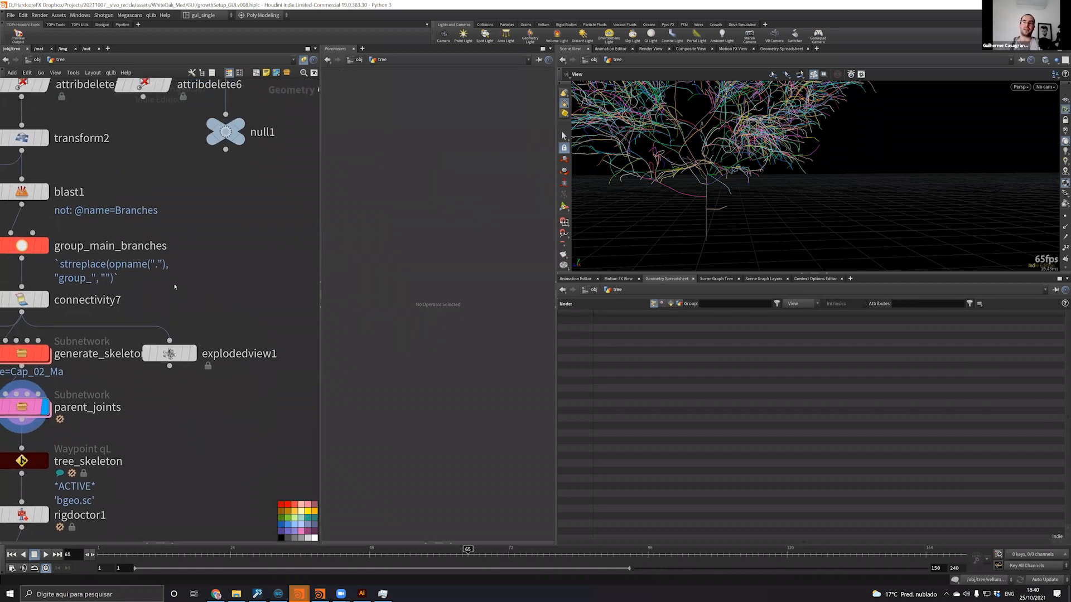
pyautogui.moveTo(128, 356); pyautogui.dragTo(193, 309, button='middle')
pyautogui.click(89, 364)
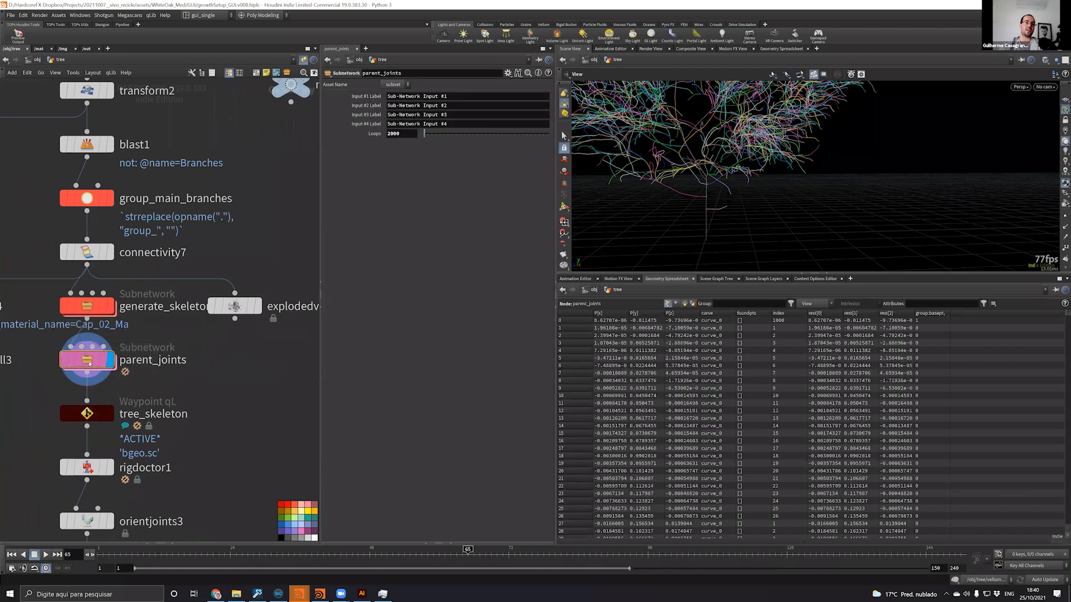
pyautogui.doubleClick(89, 364)
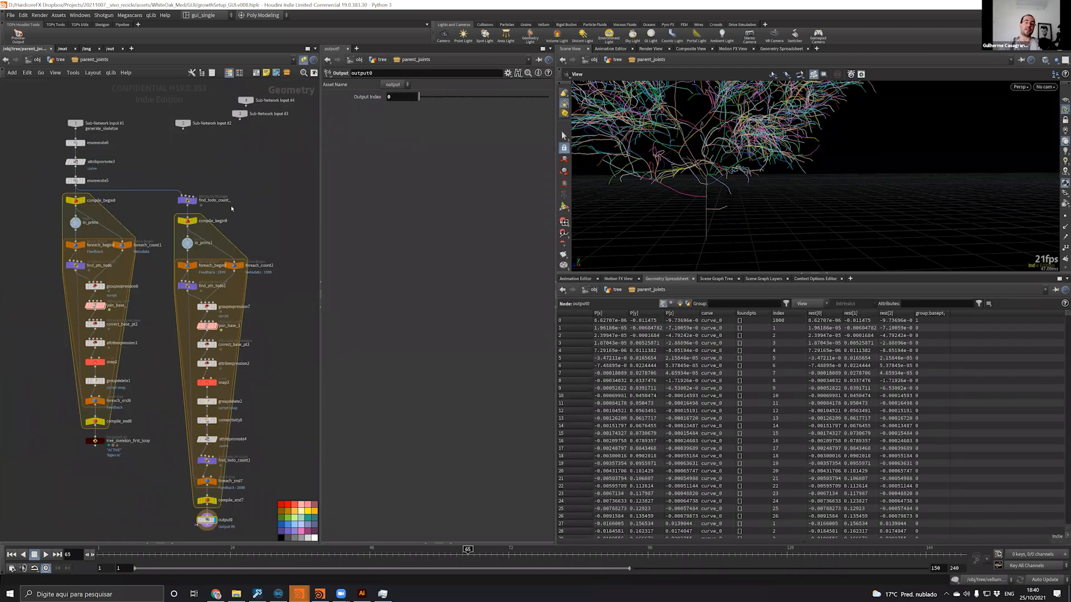
pyautogui.moveTo(247, 178); pyautogui.dragTo(227, 207, button='middle')
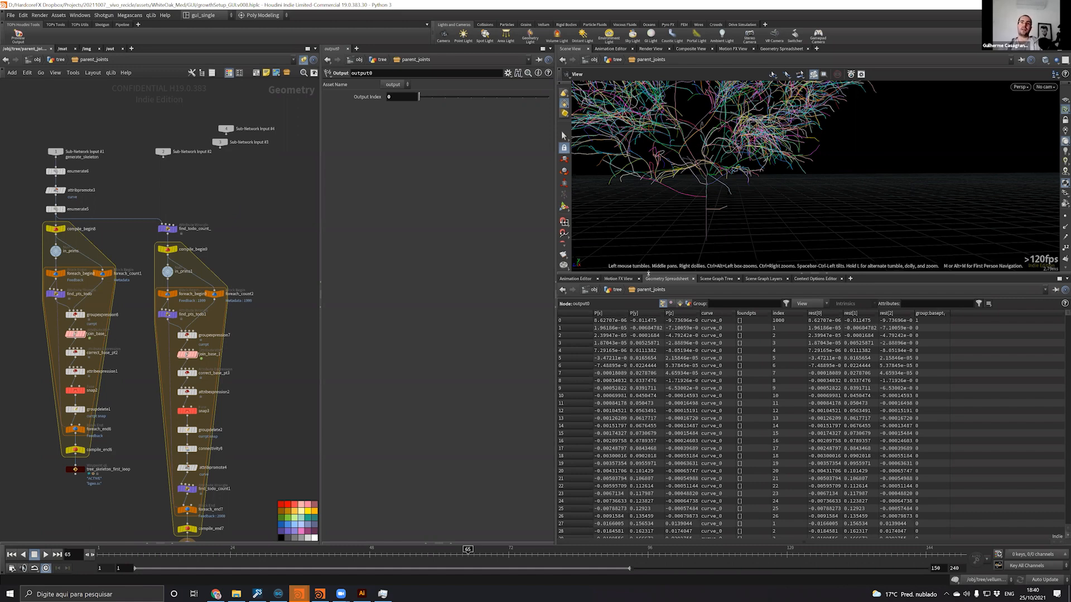
pyautogui.moveTo(659, 274); pyautogui.dragTo(660, 320)
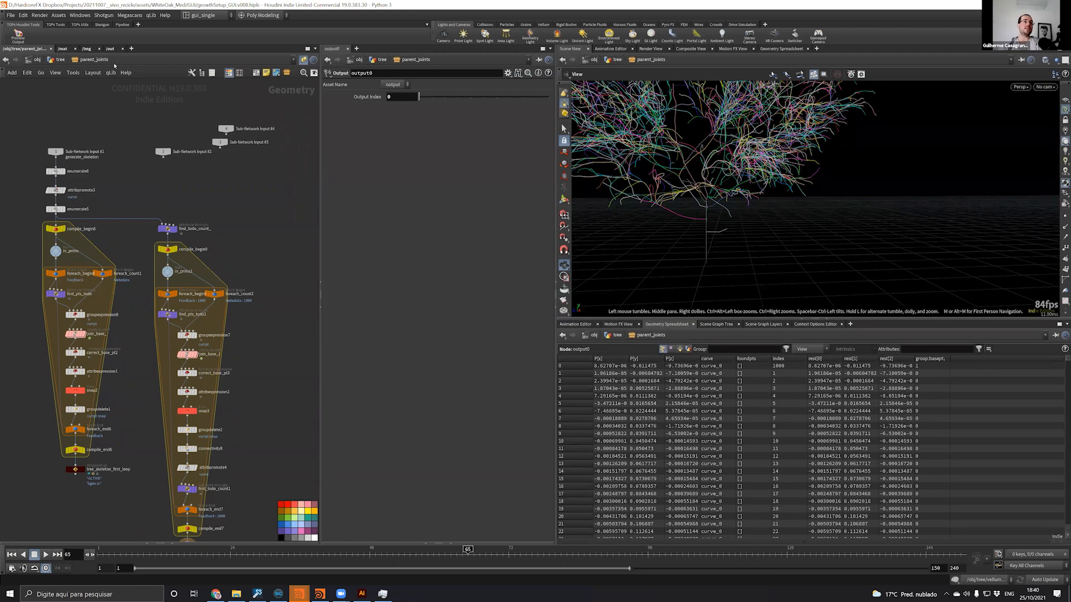
# Go back to the tree network and select the trunk curve and its lowest side branch in the viewport
pyautogui.click(58, 60)
pyautogui.moveTo(282, 258); pyautogui.dragTo(244, 396, button='middle')
pyautogui.moveTo(152, 283); pyautogui.dragTo(182, 311, button='middle')
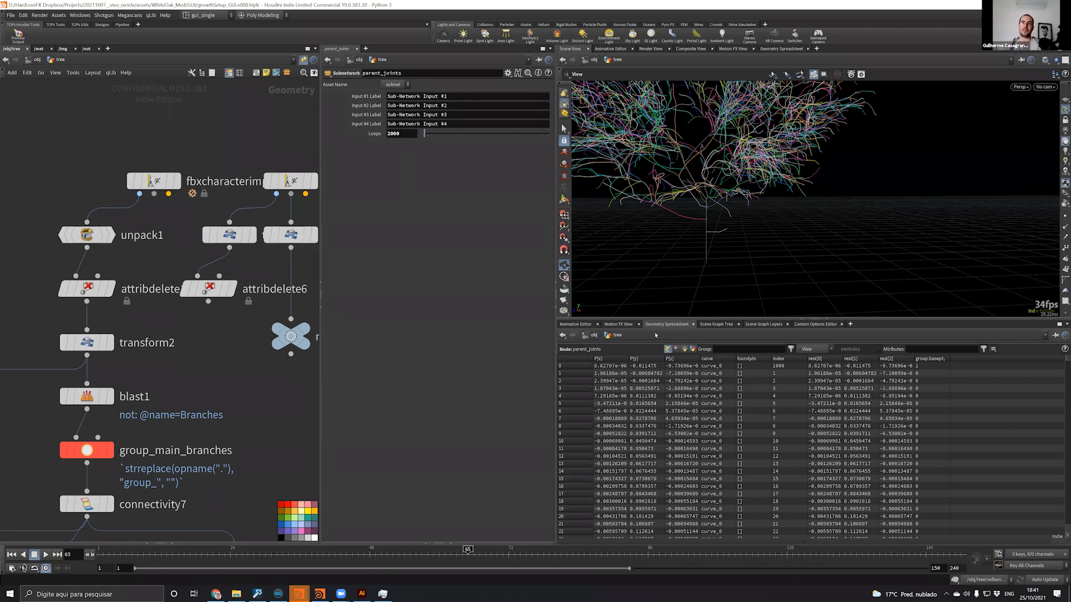
pyautogui.scroll(3, 711, 236)
pyautogui.press('s')
pyautogui.click(716, 237)
pyautogui.press('Escape')
pyautogui.moveTo(704, 241); pyautogui.dragTo(679, 211)
pyautogui.press('s')
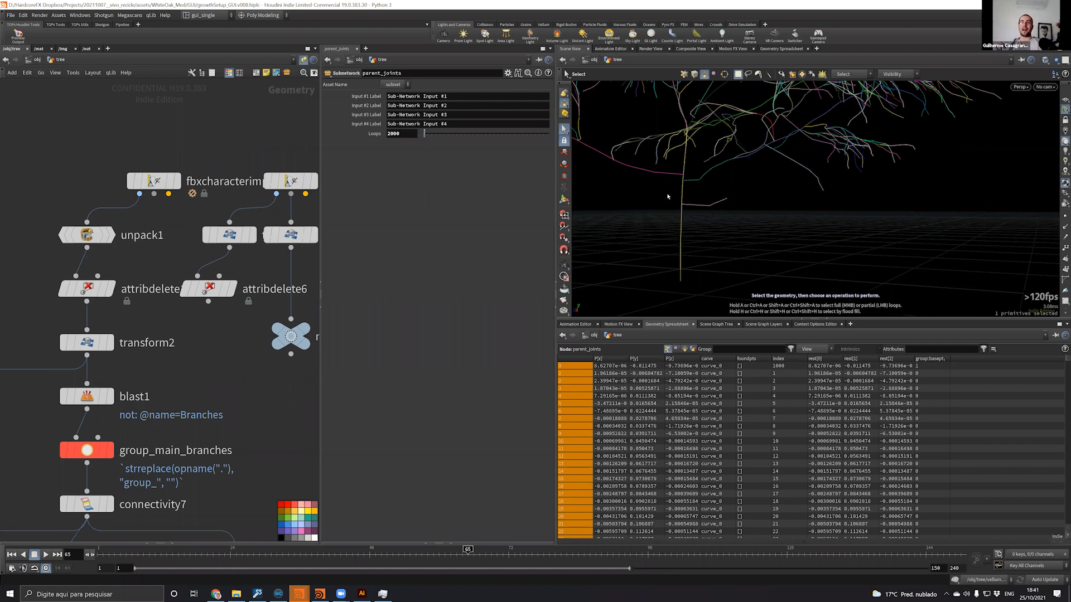
pyautogui.click(689, 214)
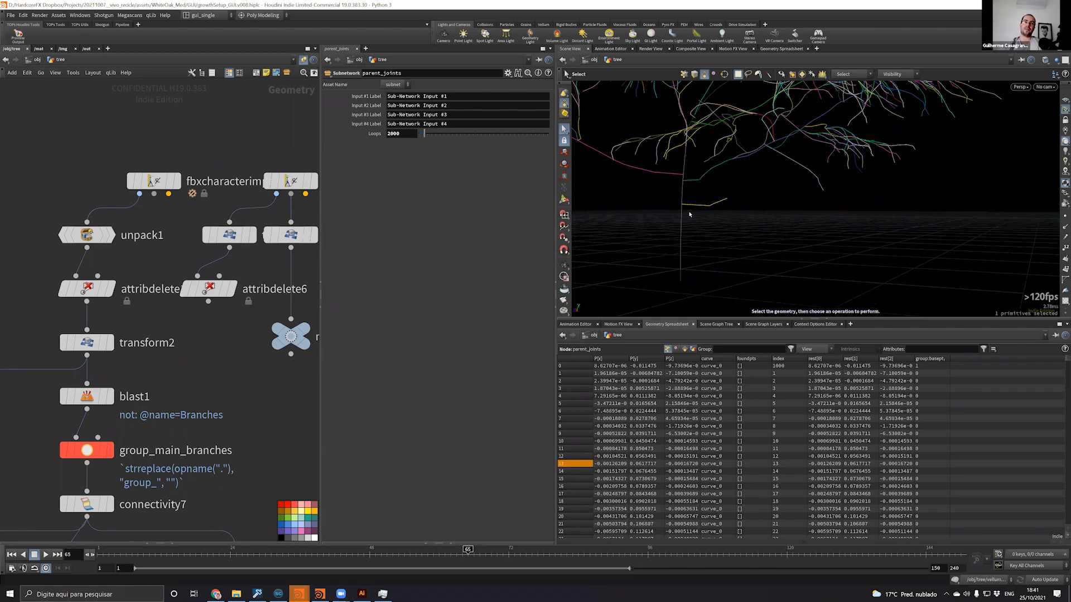
# Display the imported FBX rig skeleton through null1 in the viewport
pyautogui.click(308, 335)
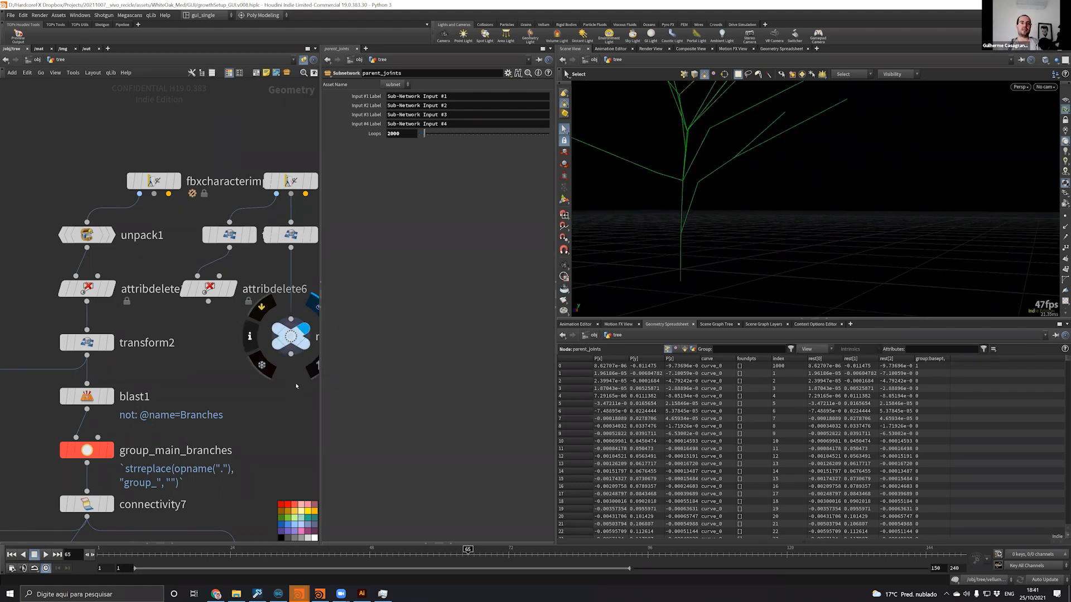
pyautogui.click(564, 266)
pyautogui.moveTo(188, 425); pyautogui.dragTo(123, 460, button='middle')
# Inspect the FBX character import feeding null1, the attribdelete6 geometry information, and null1's bone point data
pyautogui.click(224, 215)
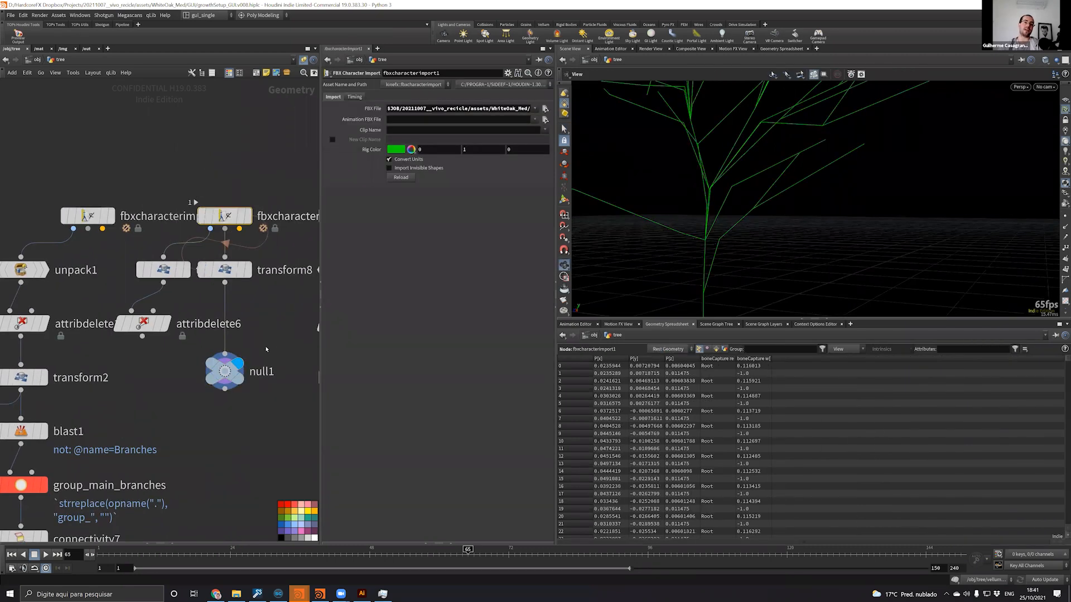
pyautogui.moveTo(225, 375); pyautogui.dragTo(394, 381, button='middle')
pyautogui.moveTo(169, 323); pyautogui.dragTo(288, 311, button='middle')
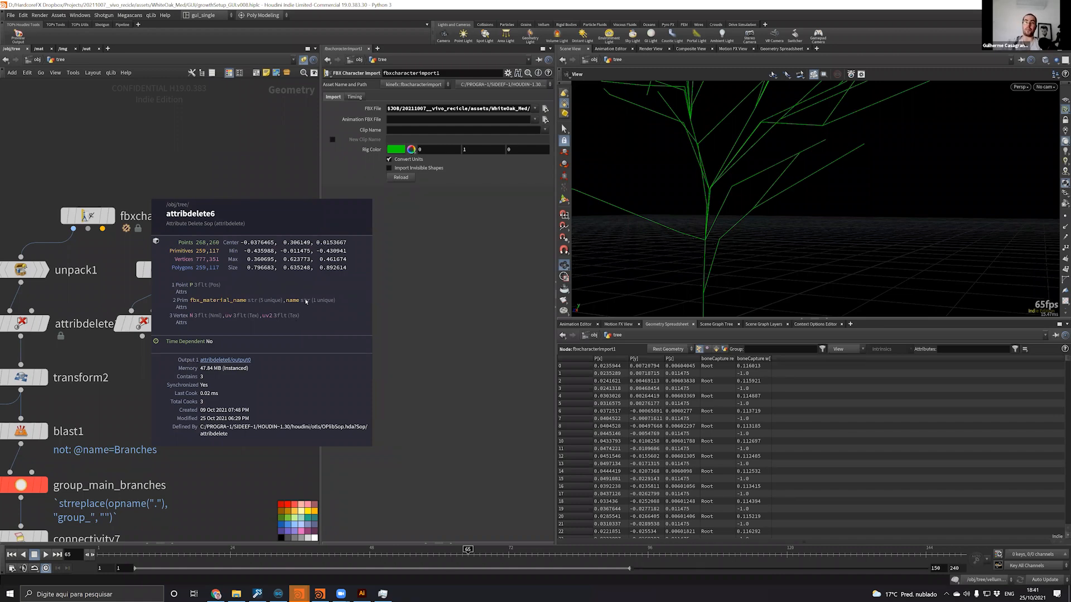
pyautogui.moveTo(306, 301); pyautogui.dragTo(306, 302, button='middle')
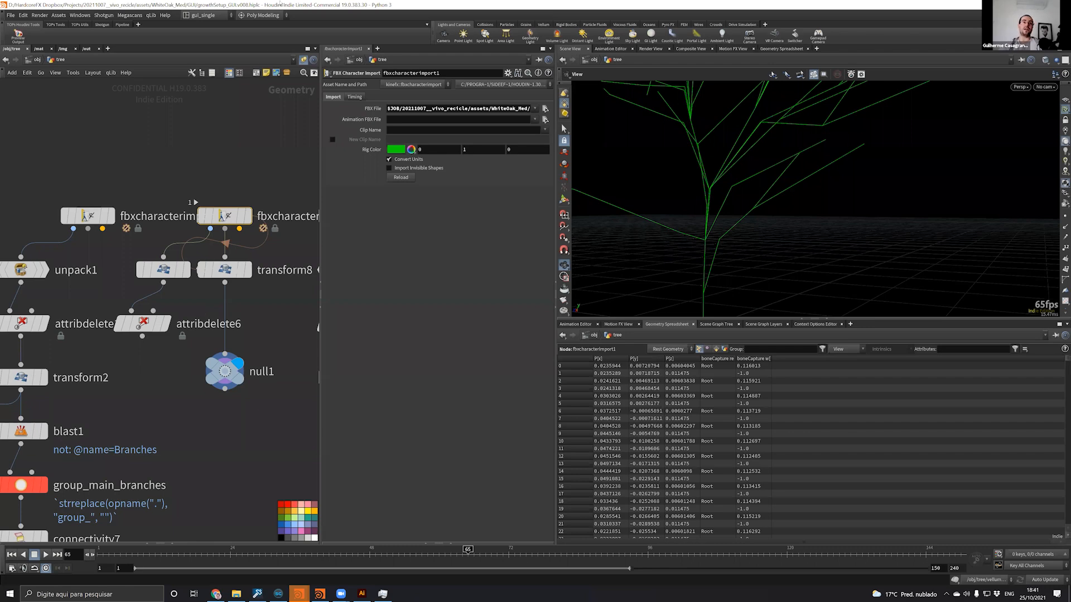
pyautogui.click(224, 371)
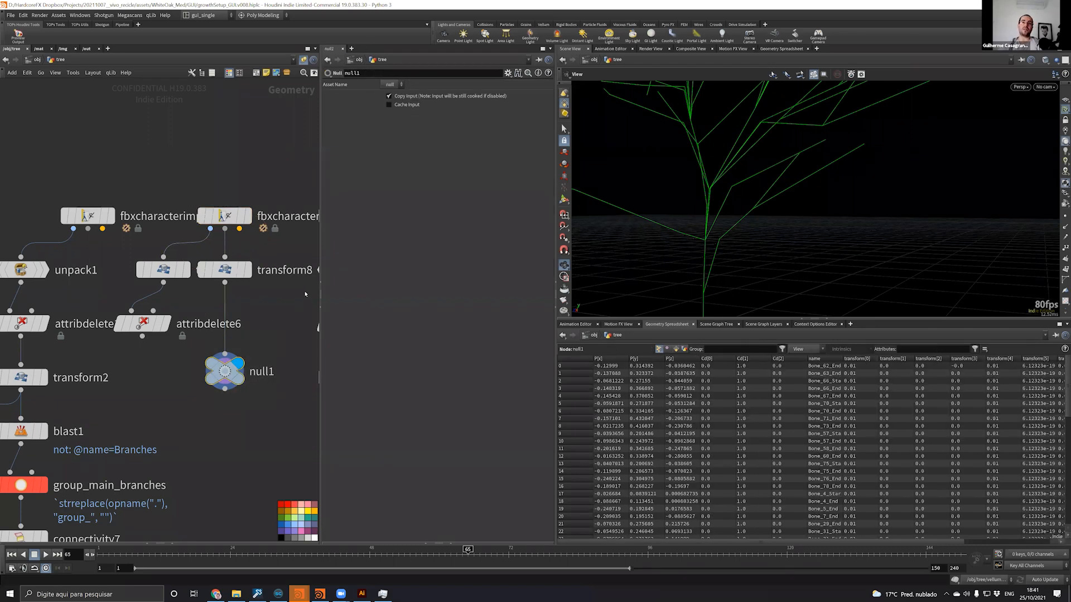
pyautogui.moveTo(704, 206); pyautogui.dragTo(681, 155)
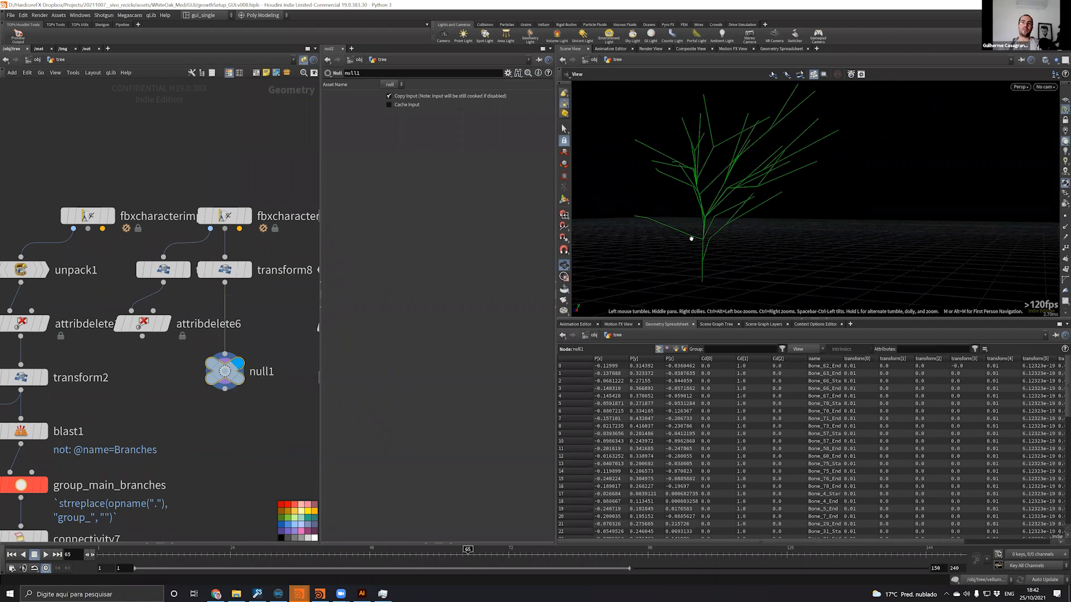
# Compare the generated branch curves by displaying generate_skeleton and parent_joints in turn
pyautogui.moveTo(152, 247); pyautogui.dragTo(244, 64, button='middle')
pyautogui.moveTo(140, 409); pyautogui.dragTo(133, 398, button='middle')
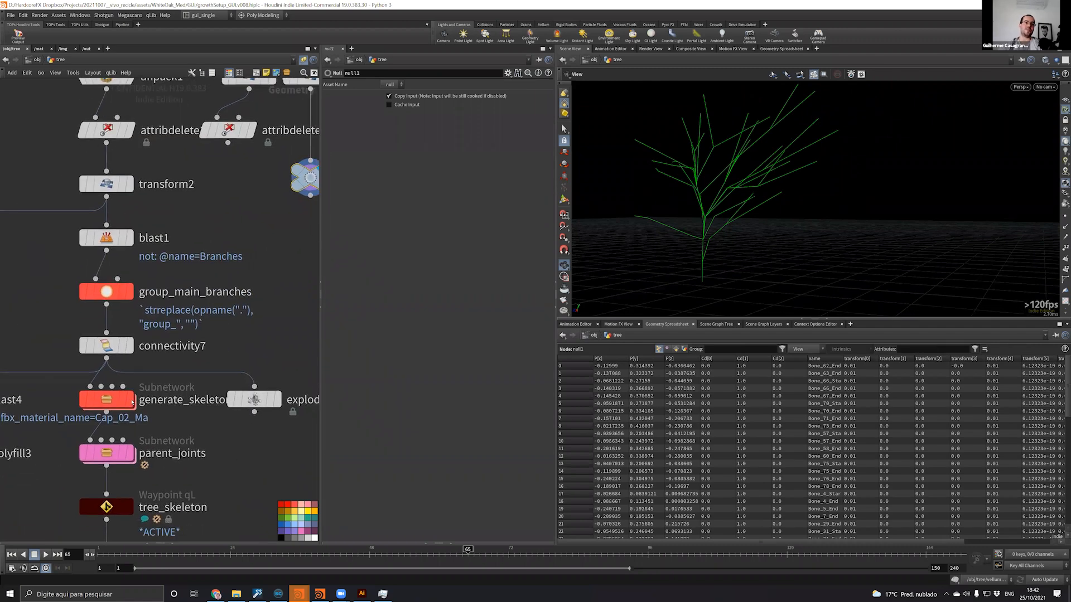
pyautogui.click(130, 399)
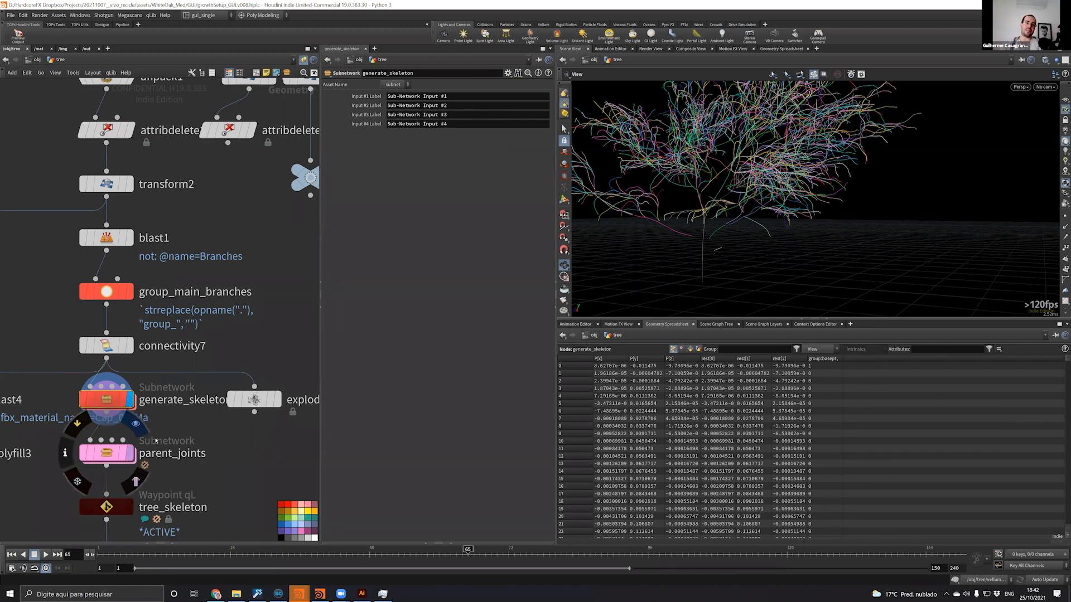
pyautogui.click(109, 458)
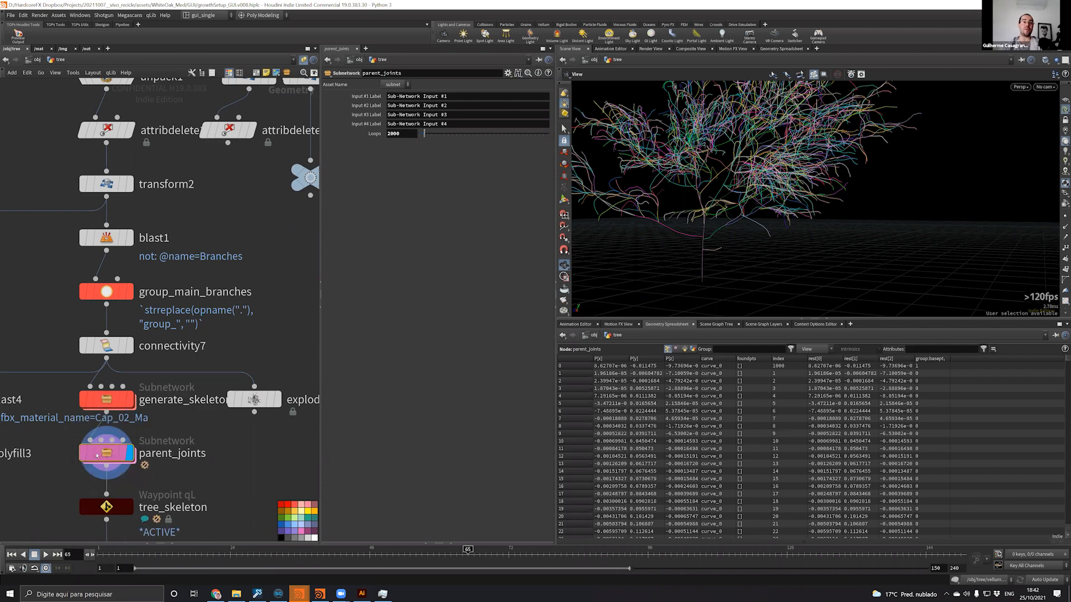
# Examine the compiled feedback loops inside parent_joints, following the second loop from find_todo_count_ downward
pyautogui.press('i')
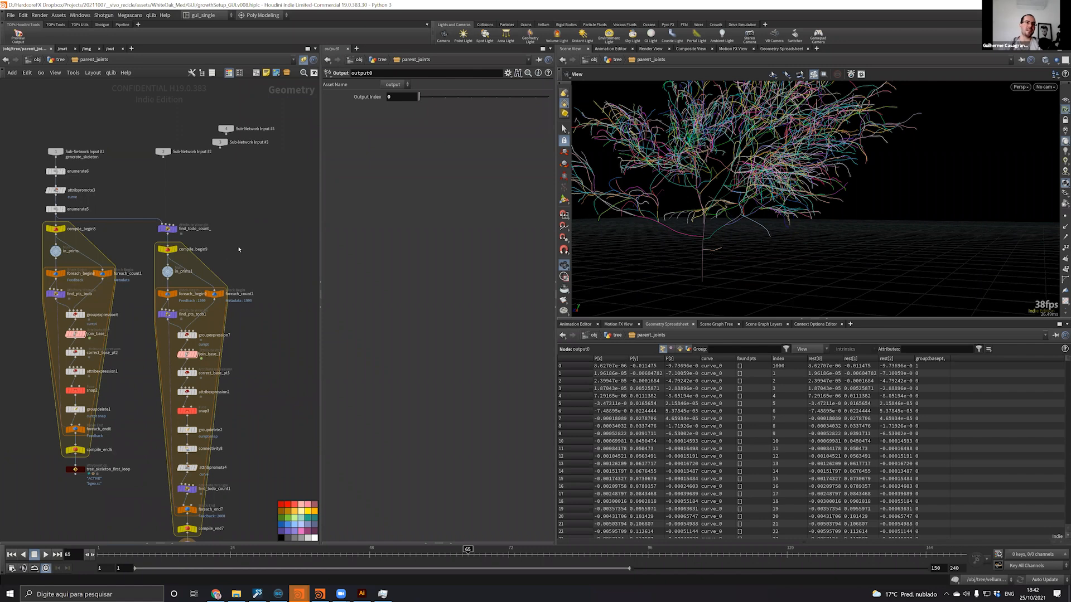
pyautogui.scroll(5, 239, 250)
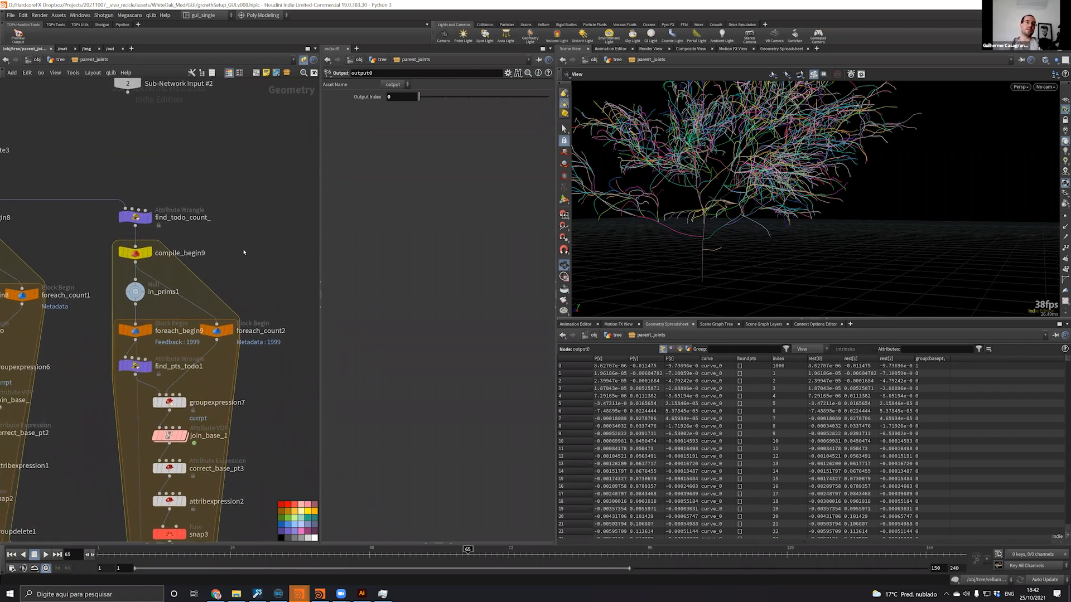
pyautogui.moveTo(247, 155); pyautogui.dragTo(249, 141, button='middle')
pyautogui.moveTo(258, 417); pyautogui.dragTo(244, 246, button='middle')
pyautogui.scroll(-1, 260, 308)
pyautogui.scroll(-3, 261, 325)
pyautogui.moveTo(261, 325); pyautogui.dragTo(261, 227, button='middle')
pyautogui.moveTo(189, 417); pyautogui.dragTo(188, 427)
pyautogui.moveTo(271, 464); pyautogui.dragTo(274, 520, button='middle')
pyautogui.moveTo(244, 296); pyautogui.dragTo(243, 461, button='middle')
pyautogui.moveTo(206, 292); pyautogui.dragTo(214, 200, button='middle')
# Display groupexpression7 inside the second loop and examine the base of the trunk in the viewport
pyautogui.scroll(3, 208, 335)
pyautogui.click(210, 311)
pyautogui.moveTo(308, 307); pyautogui.dragTo(407, 470, button='middle')
pyautogui.moveTo(757, 188); pyautogui.dragTo(783, 133, button='middle')
pyautogui.scroll(6, 730, 219)
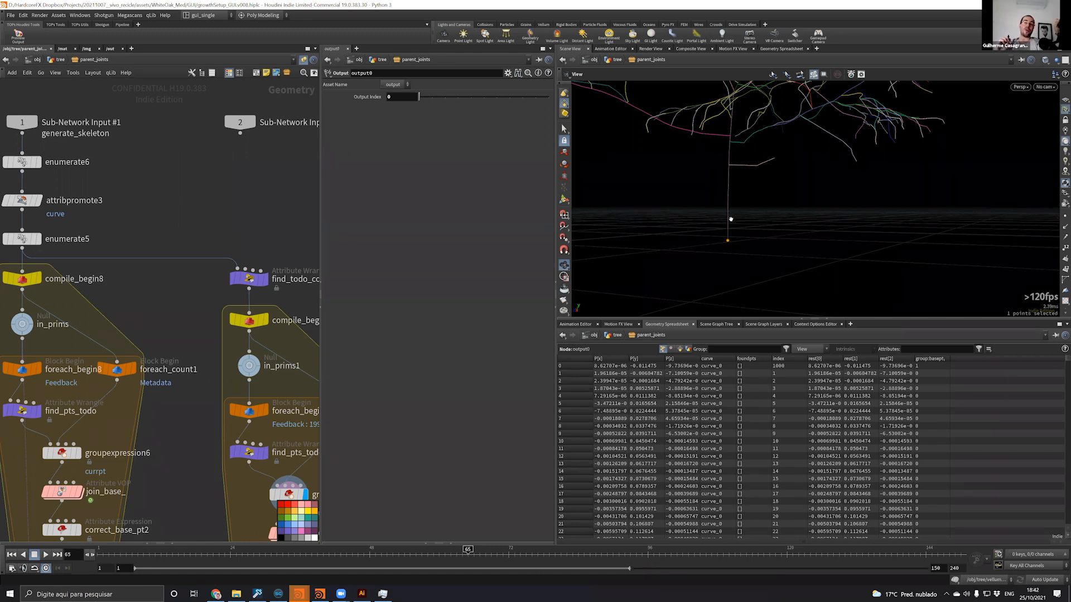
# Go back into the generate_skeleton subnetwork and display the result of the foreach_end3 block
pyautogui.press('u')
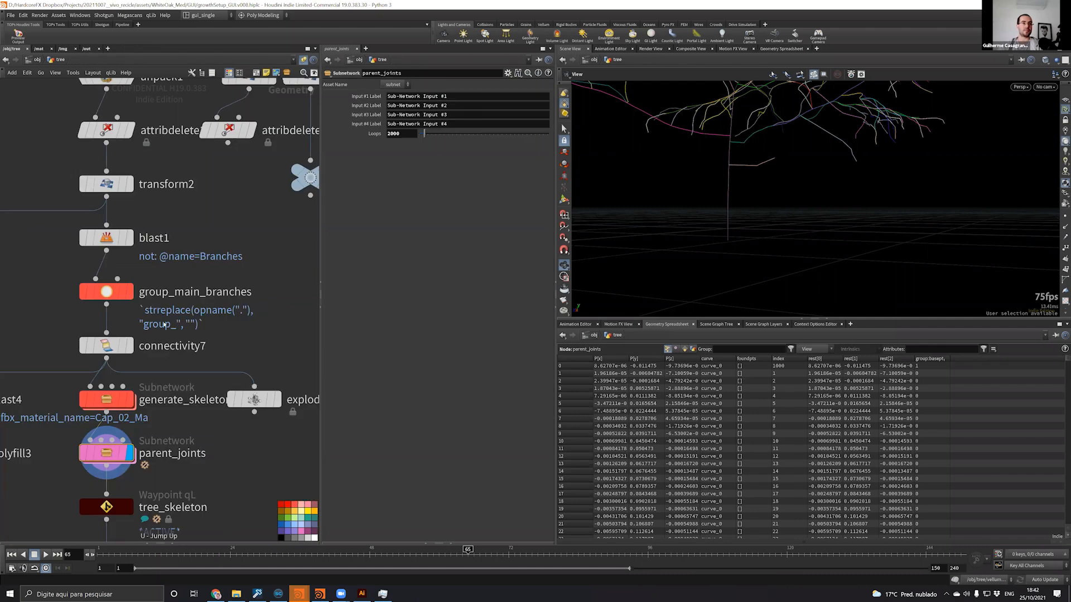
pyautogui.click(109, 402)
pyautogui.press('i')
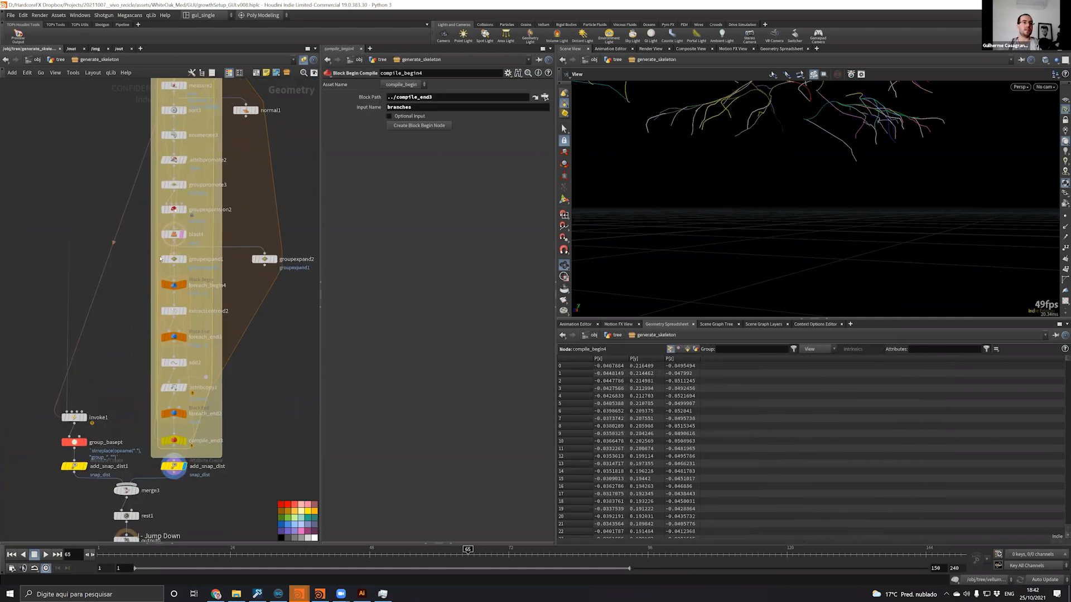
pyautogui.scroll(3, 224, 401)
pyautogui.click(135, 287)
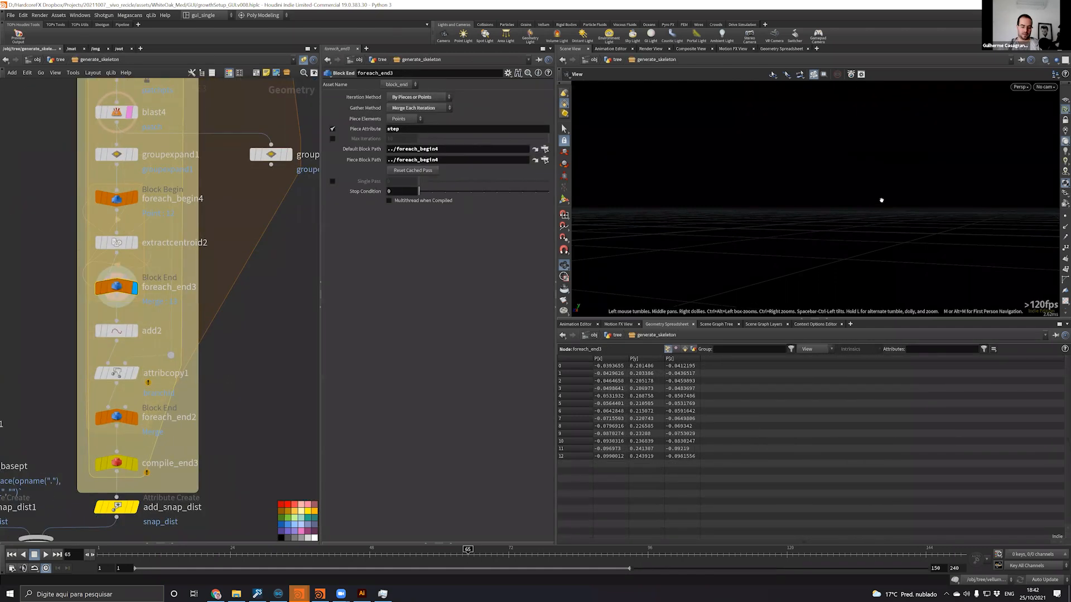
# Frame the foreach_end3 result in the viewport and examine the wireframe branch mesh around it
pyautogui.hotkey('space', 'g')
pyautogui.moveTo(901, 217); pyautogui.dragTo(1059, 245)
pyautogui.scroll(5, 884, 240)
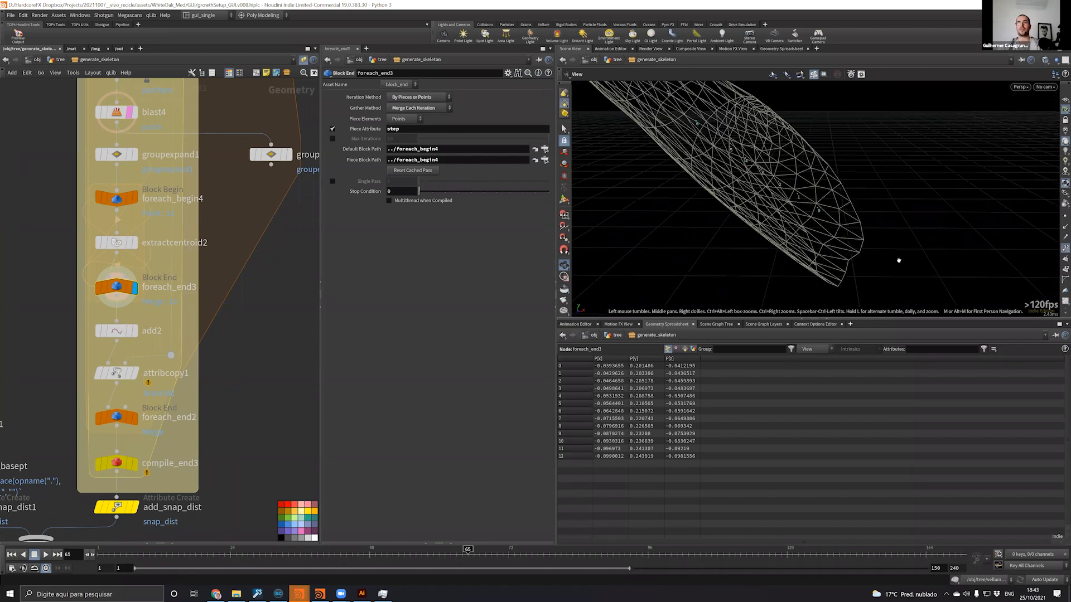
pyautogui.scroll(3, 887, 257)
pyautogui.moveTo(711, 148); pyautogui.dragTo(804, 268, button='middle')
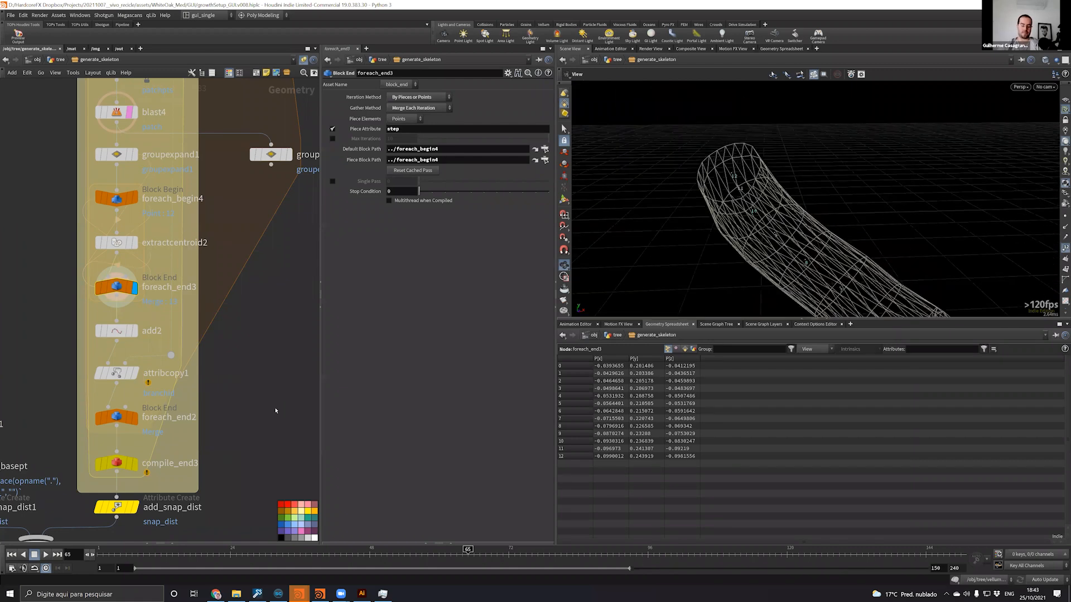
# Return to the tree network and open the parent_joints subnetwork at its two feedback loops
pyautogui.press('u')
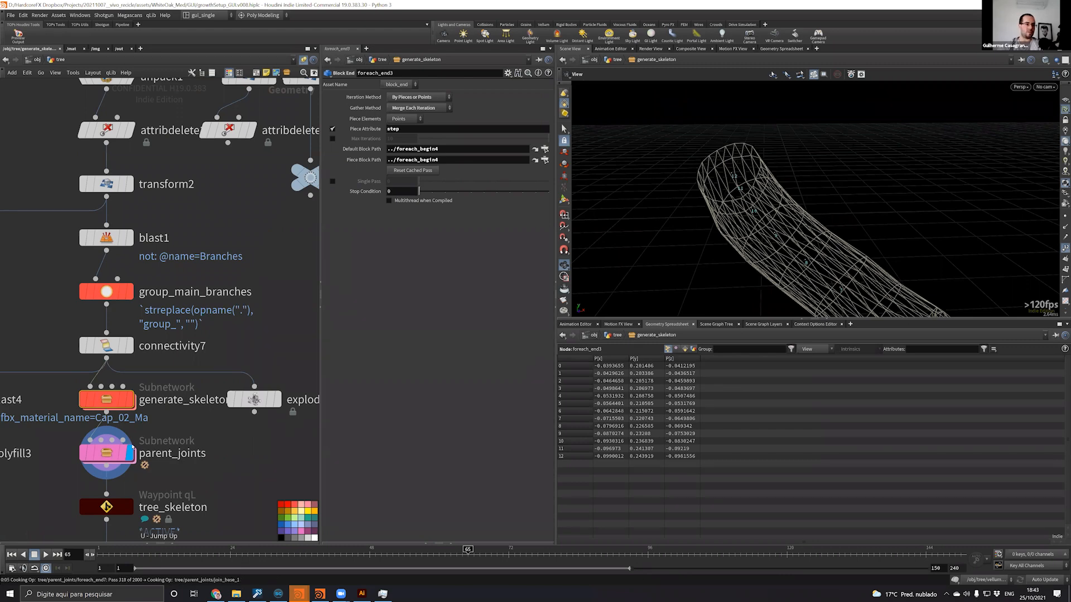
pyautogui.click(107, 454)
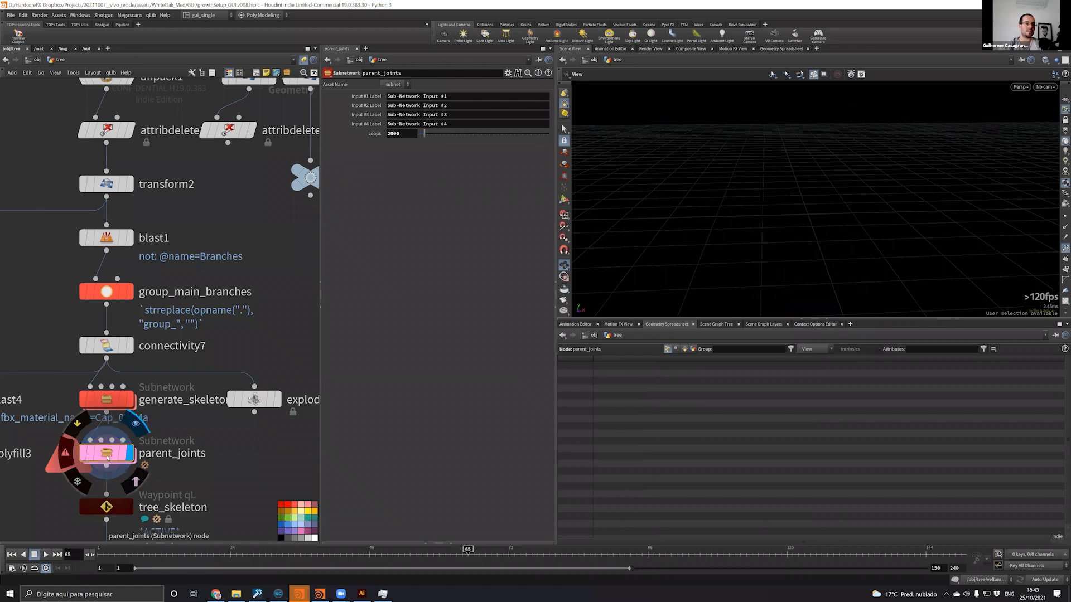
pyautogui.doubleClick(108, 455)
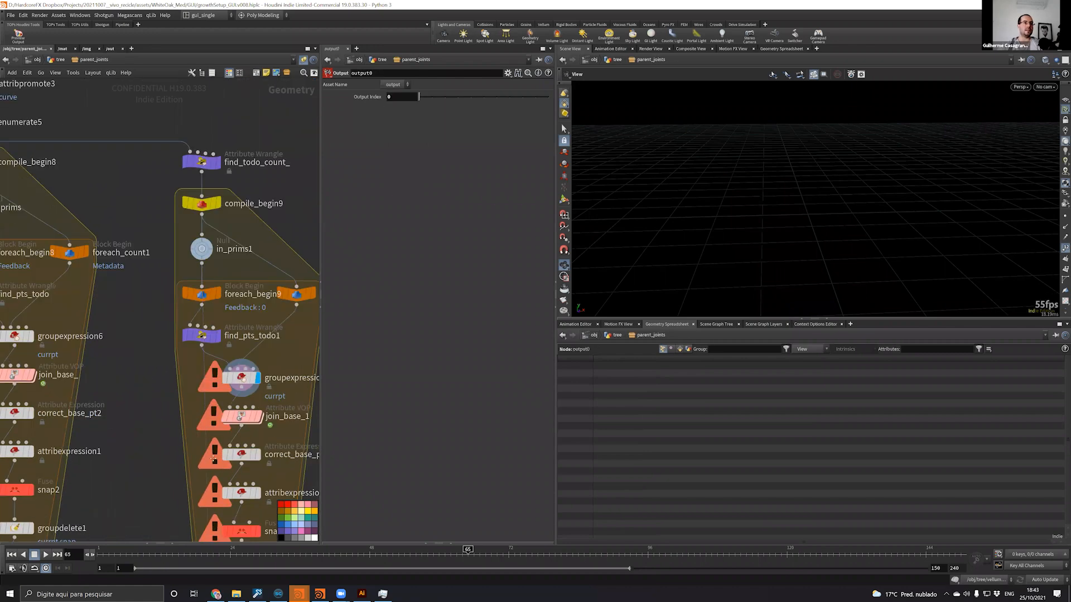
pyautogui.moveTo(213, 458); pyautogui.dragTo(216, 277, button='right')
pyautogui.moveTo(288, 251); pyautogui.dragTo(267, 289, button='middle')
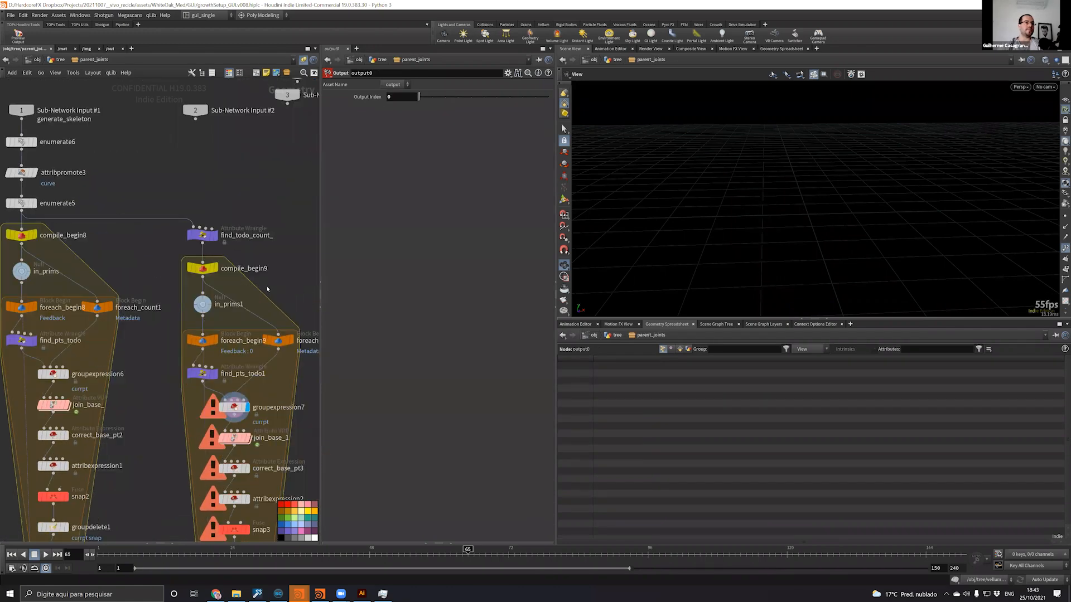
# Inspect the node info of enumerate6 and the currpt expression of groupexpression7 inside the second loop
pyautogui.middleClick(94, 229)
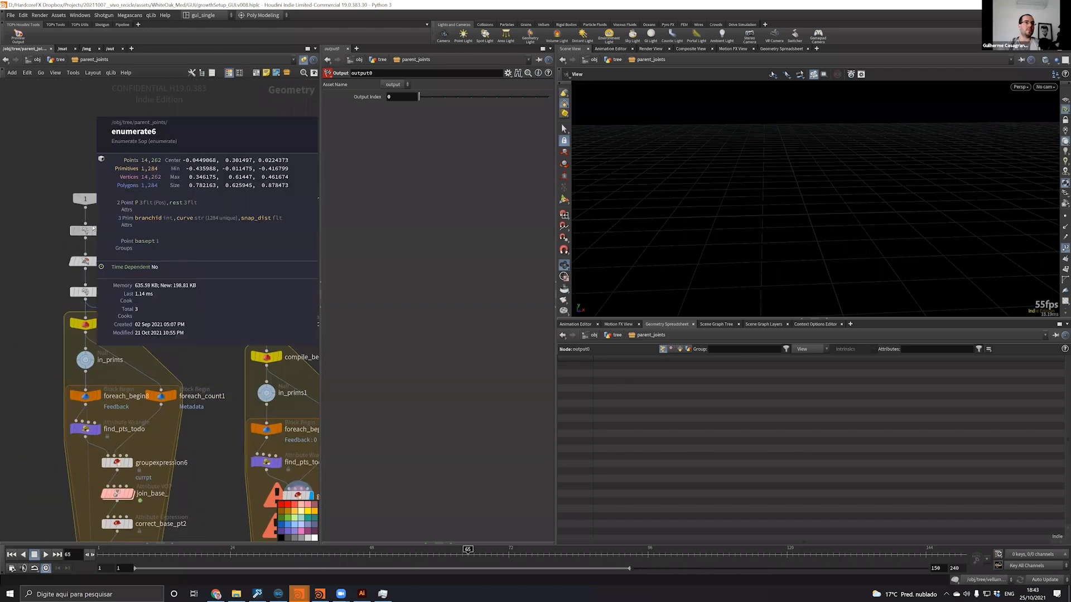
pyautogui.moveTo(240, 446); pyautogui.dragTo(140, 306, button='middle')
pyautogui.click(202, 355)
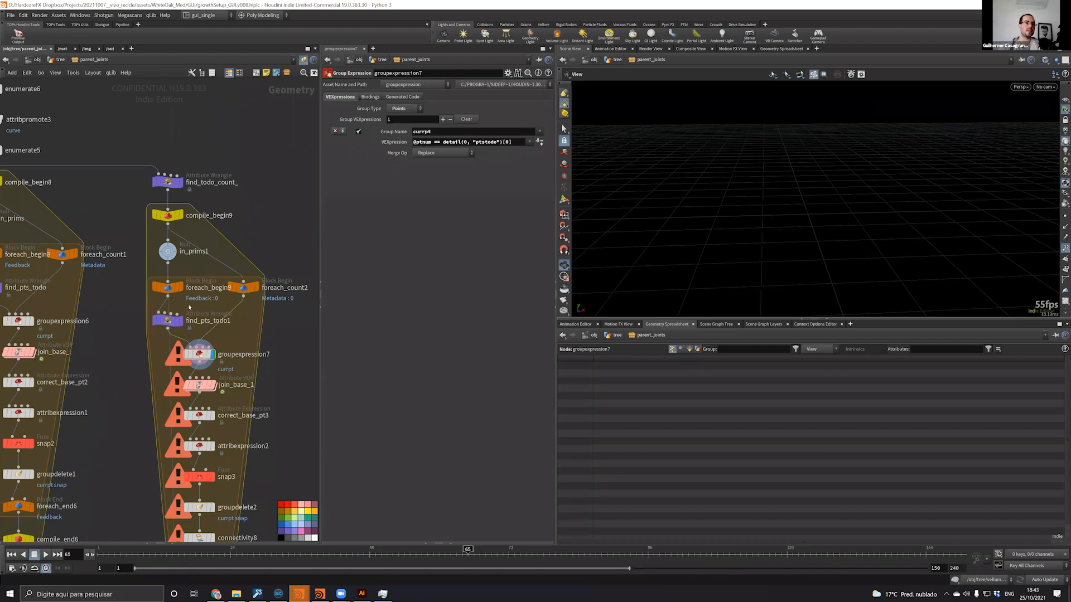
pyautogui.click(167, 320)
pyautogui.scroll(3, 254, 200)
pyautogui.press('Down')
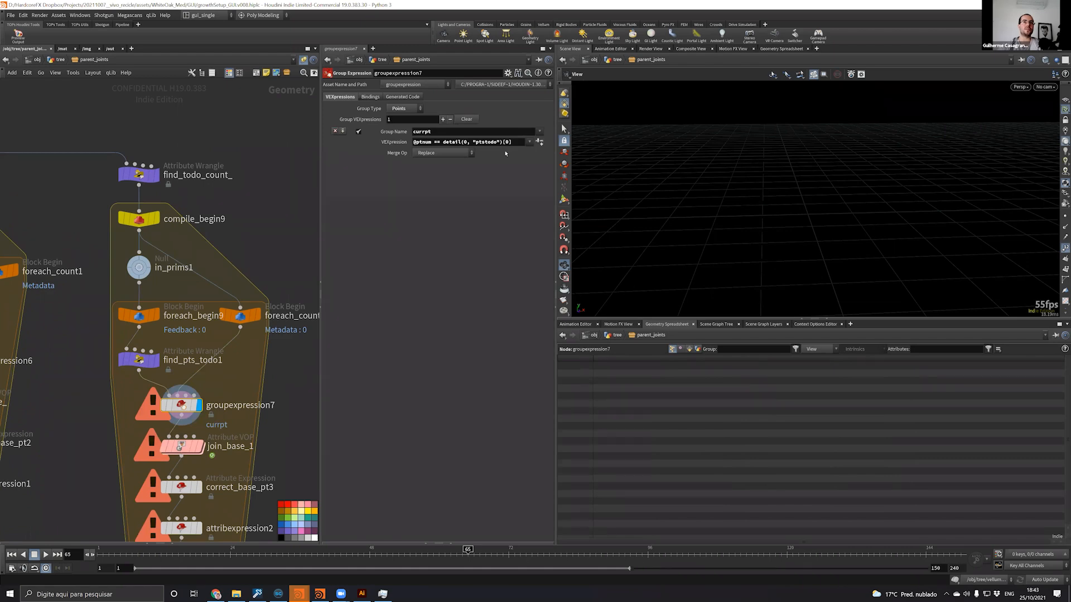
# Review the find_todo_count_ wrangle code and compare the attributes in the node info of enumerate6 and enumerate5
pyautogui.moveTo(91, 227); pyautogui.dragTo(195, 322, button='middle')
pyautogui.moveTo(224, 227); pyautogui.dragTo(284, 286)
pyautogui.moveTo(287, 248); pyautogui.dragTo(283, 253, button='middle')
pyautogui.moveTo(194, 203); pyautogui.dragTo(306, 283, button='middle')
pyautogui.middleClick(118, 226)
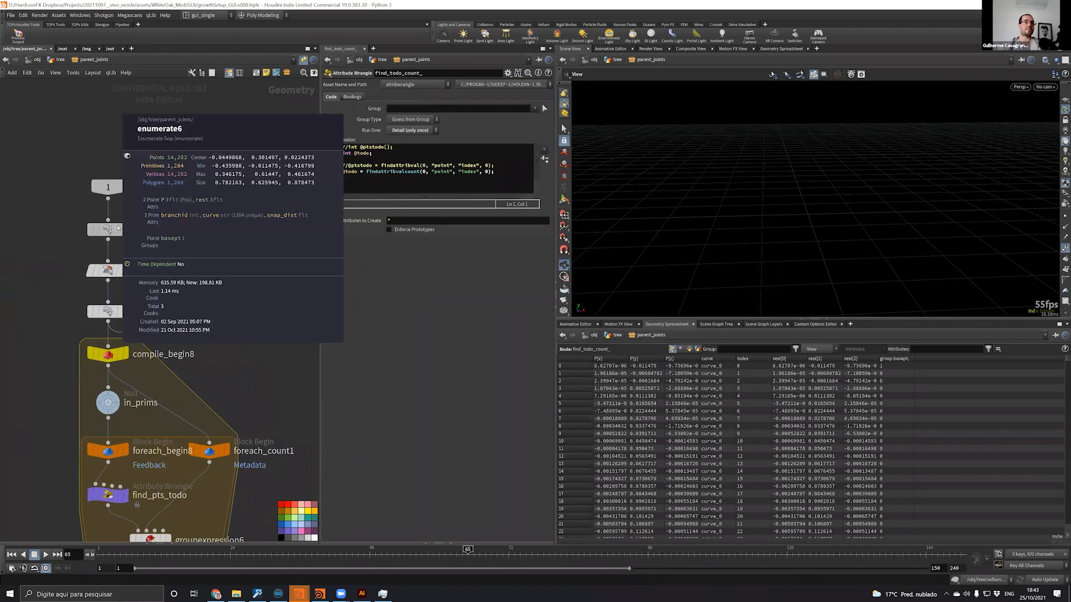
pyautogui.middleClick(112, 309)
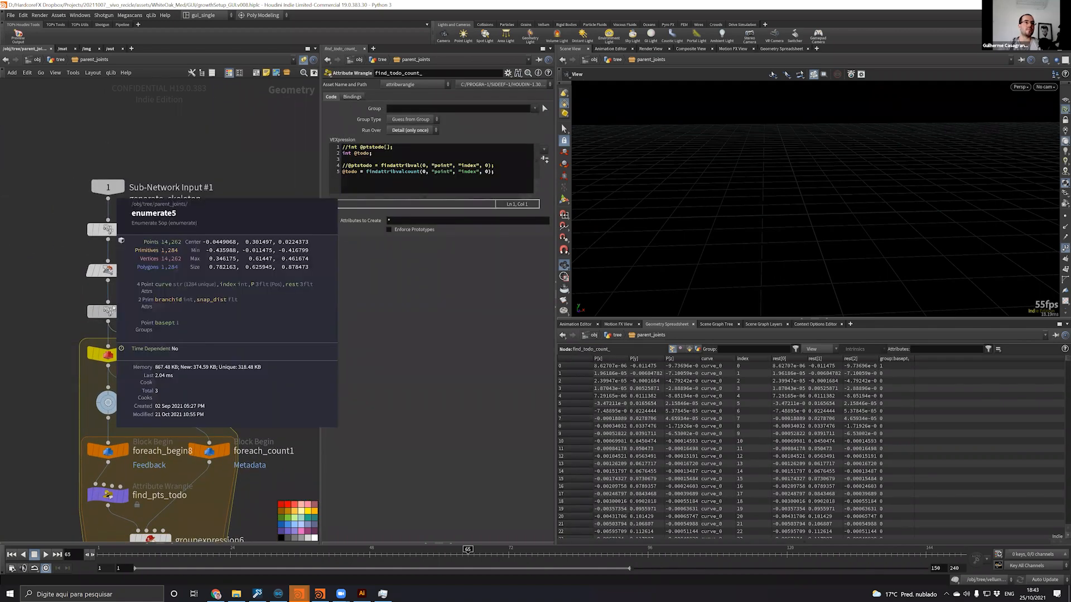
# Display enumerate5 and examine the separate branch curves around the trunk in the viewport
pyautogui.click(111, 310)
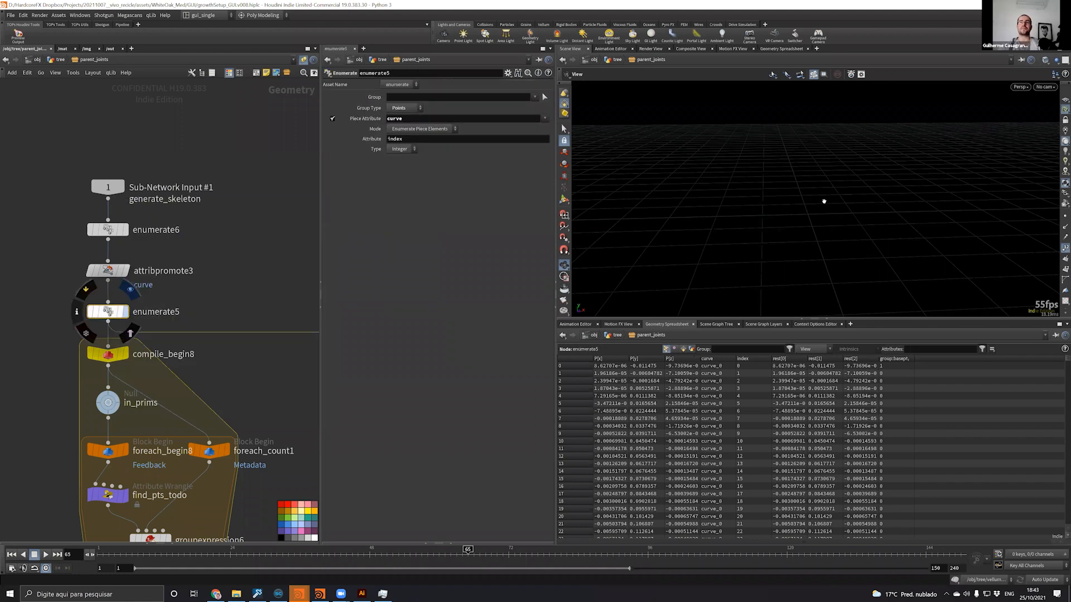
pyautogui.click(1065, 248)
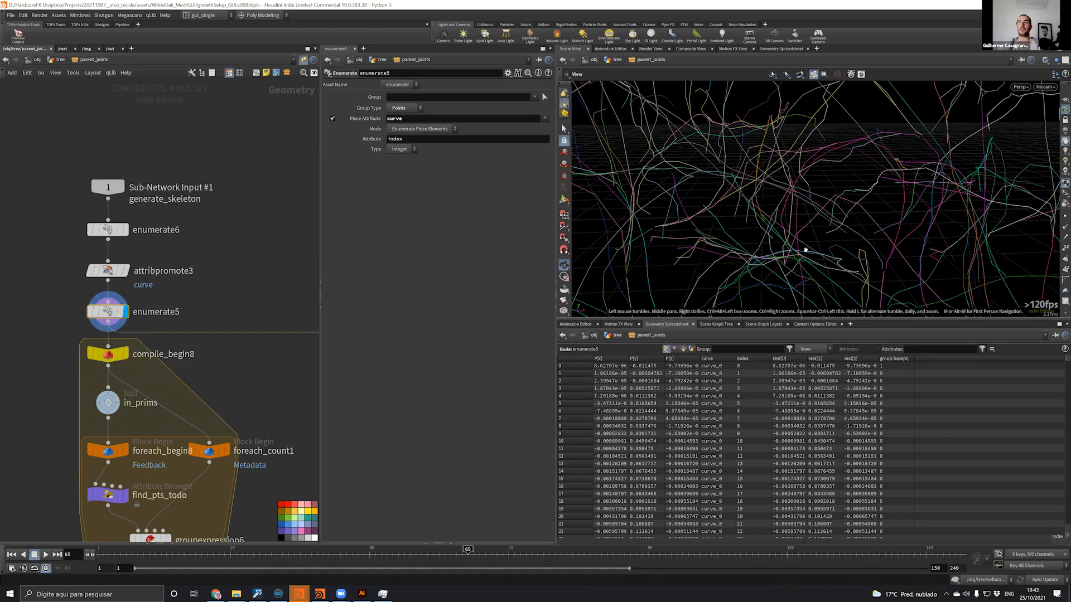
pyautogui.moveTo(806, 249); pyautogui.dragTo(856, 153)
pyautogui.moveTo(764, 241); pyautogui.dragTo(836, 189)
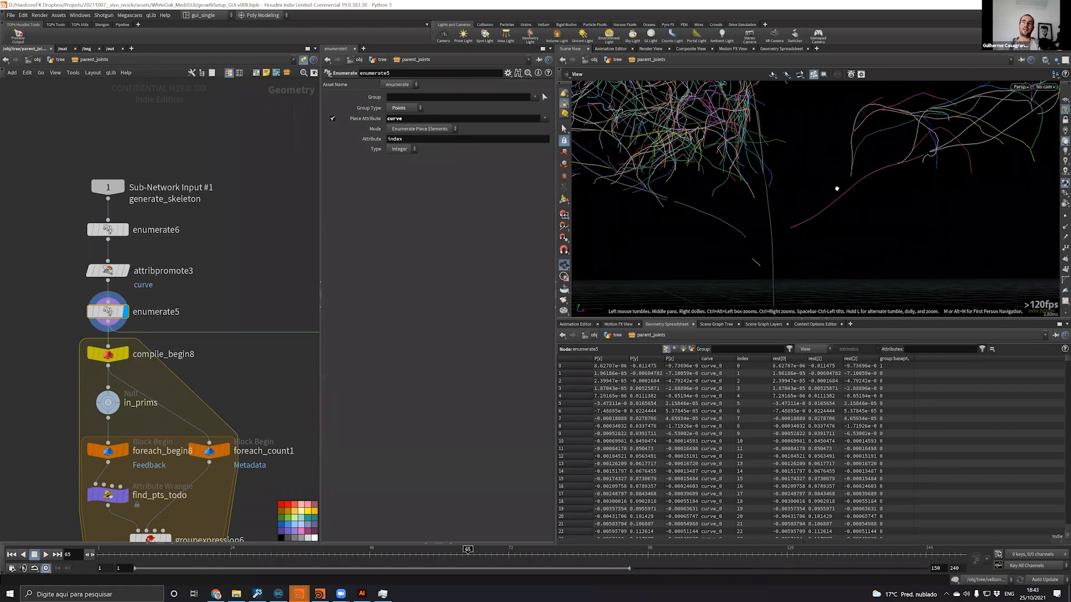
pyautogui.moveTo(115, 308)
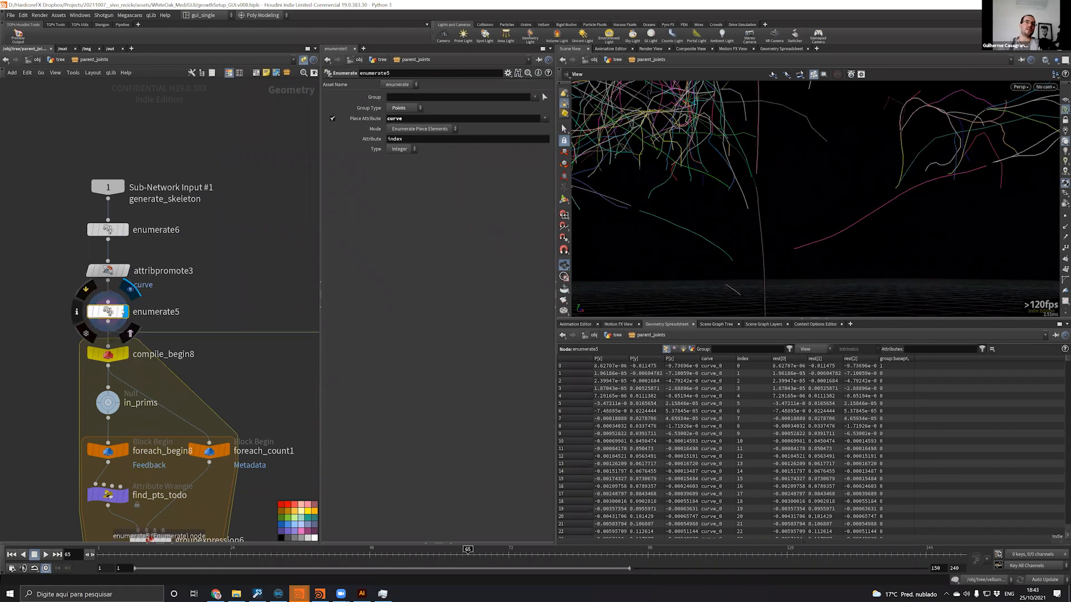
pyautogui.moveTo(888, 205); pyautogui.dragTo(913, 206)
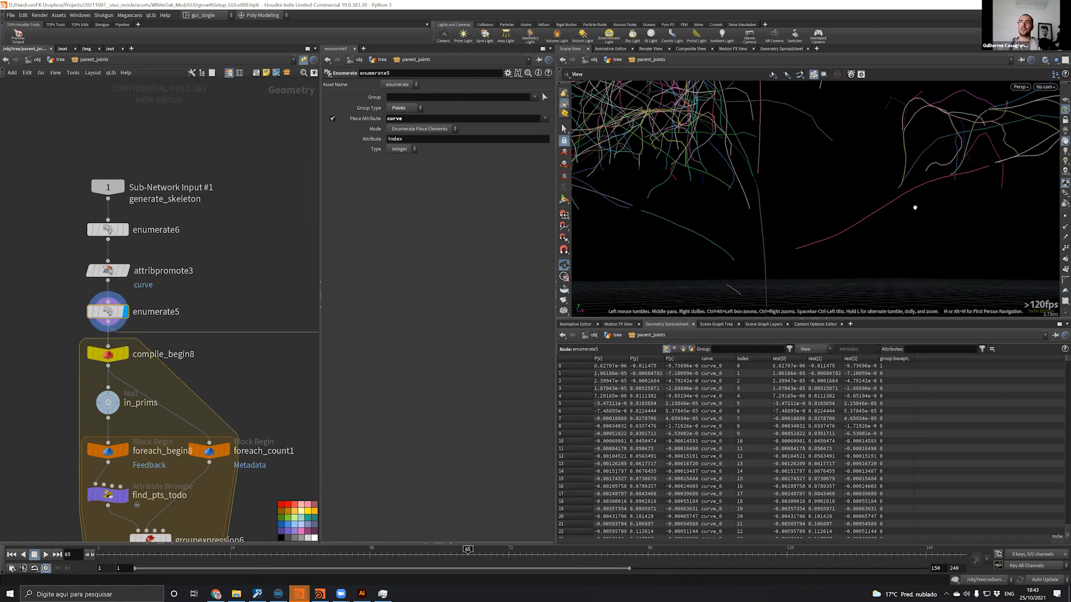
pyautogui.moveTo(809, 206); pyautogui.dragTo(751, 222)
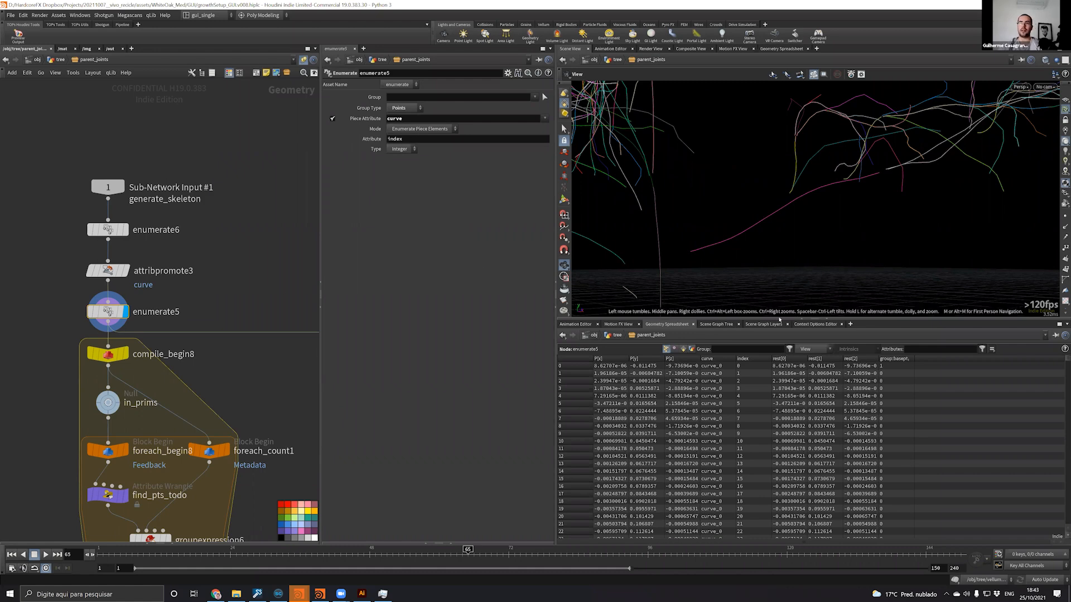
# Enlarge the geometry spreadsheet to read enumerate5's curve and index attributes, and shrink it back again
pyautogui.moveTo(749, 319); pyautogui.dragTo(748, 249)
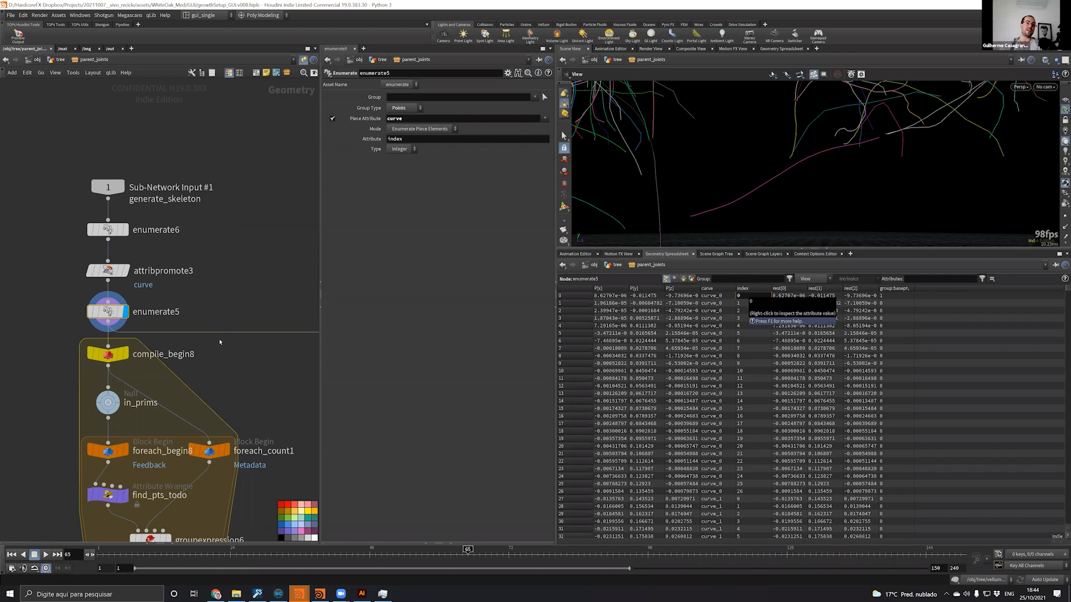
pyautogui.moveTo(183, 293); pyautogui.dragTo(50, 256, button='middle')
pyautogui.scroll(-3, 828, 180)
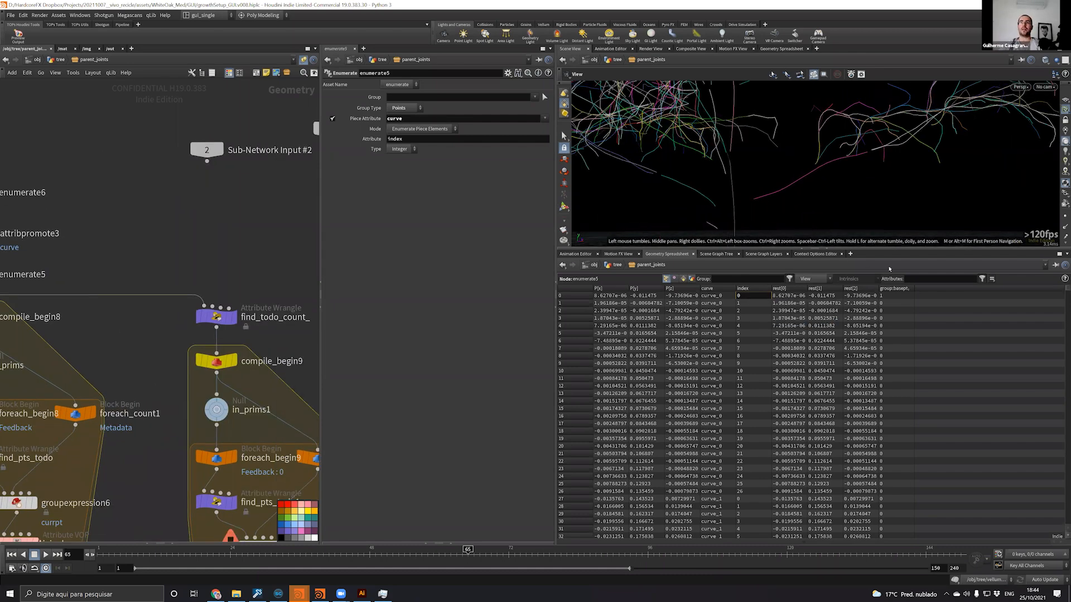
pyautogui.moveTo(888, 250); pyautogui.dragTo(888, 357)
# Display groupexpression7 in the second loop and examine the currpt group's point at the trunk base
pyautogui.scroll(5, 736, 190)
pyautogui.moveTo(278, 520); pyautogui.dragTo(234, 345, button='middle')
pyautogui.click(231, 373)
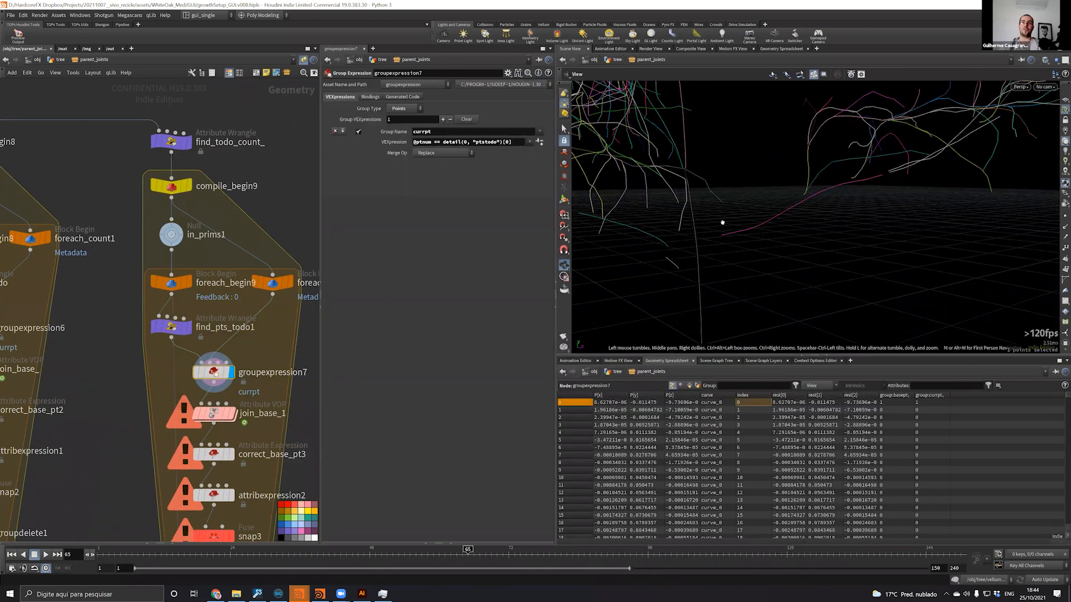
pyautogui.scroll(3, 716, 262)
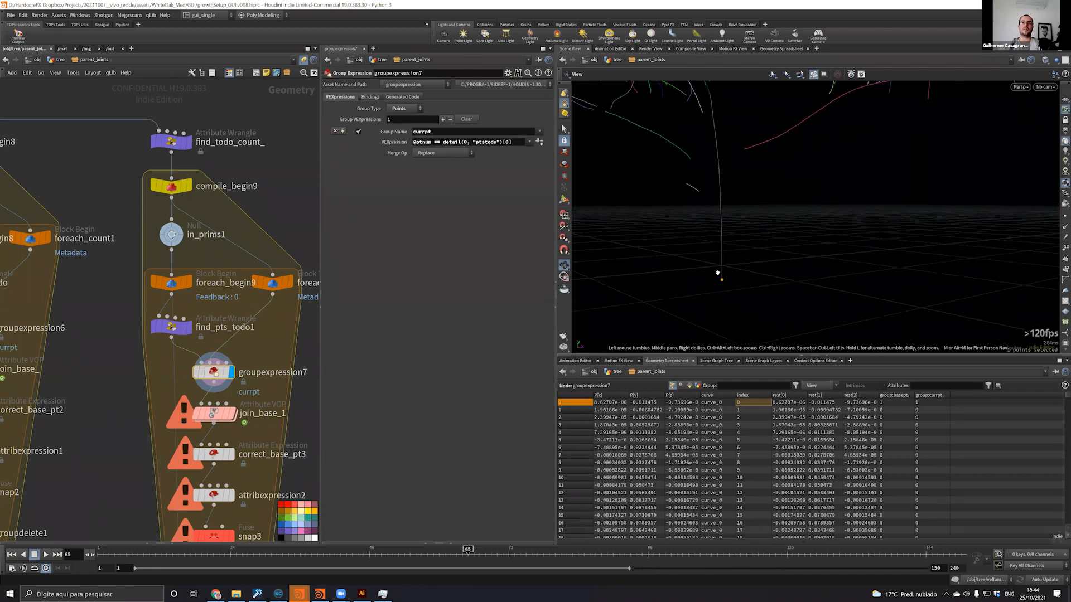
pyautogui.scroll(2, 722, 272)
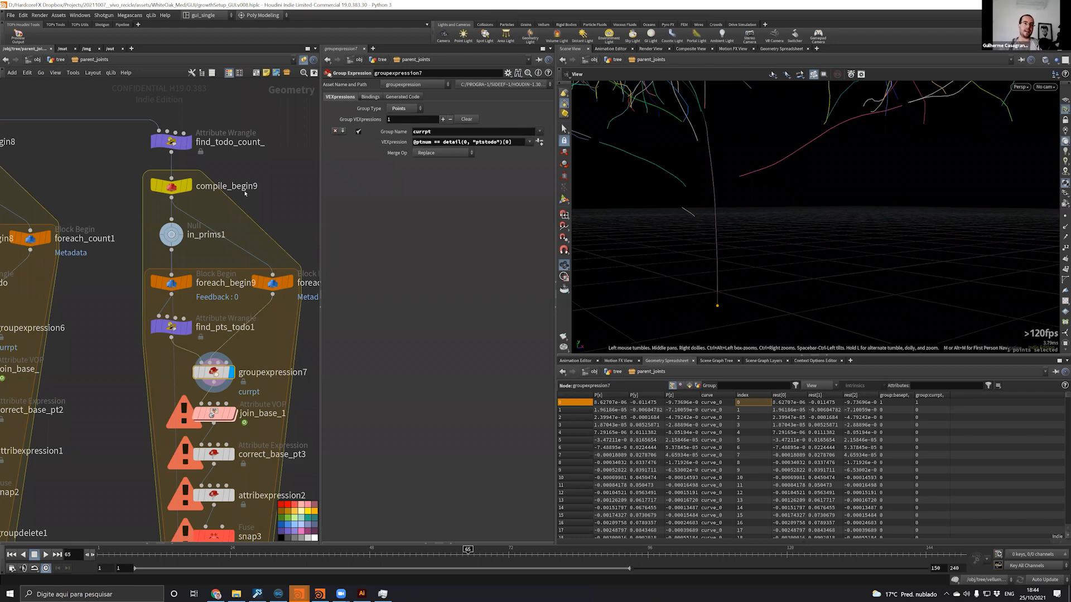
# Bypass foreach_end7 at the end of the second loop and set its iterations to 10
pyautogui.moveTo(245, 351); pyautogui.dragTo(233, 317, button='middle')
pyautogui.moveTo(246, 457); pyautogui.dragTo(212, 121, button='middle')
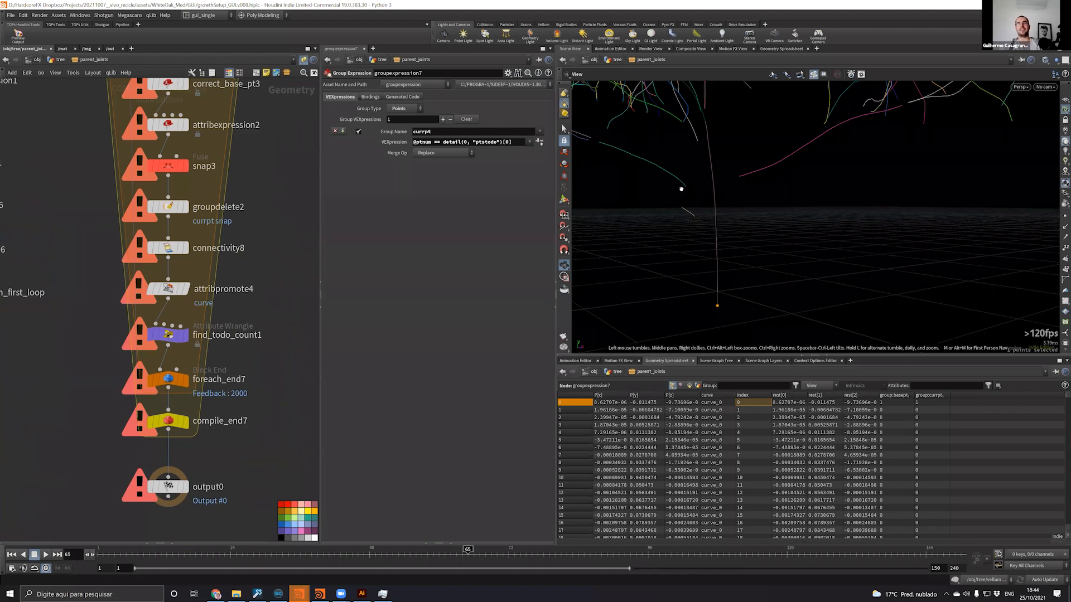
pyautogui.moveTo(231, 267); pyautogui.dragTo(225, 353, button='middle')
pyautogui.scroll(-5, 242, 356)
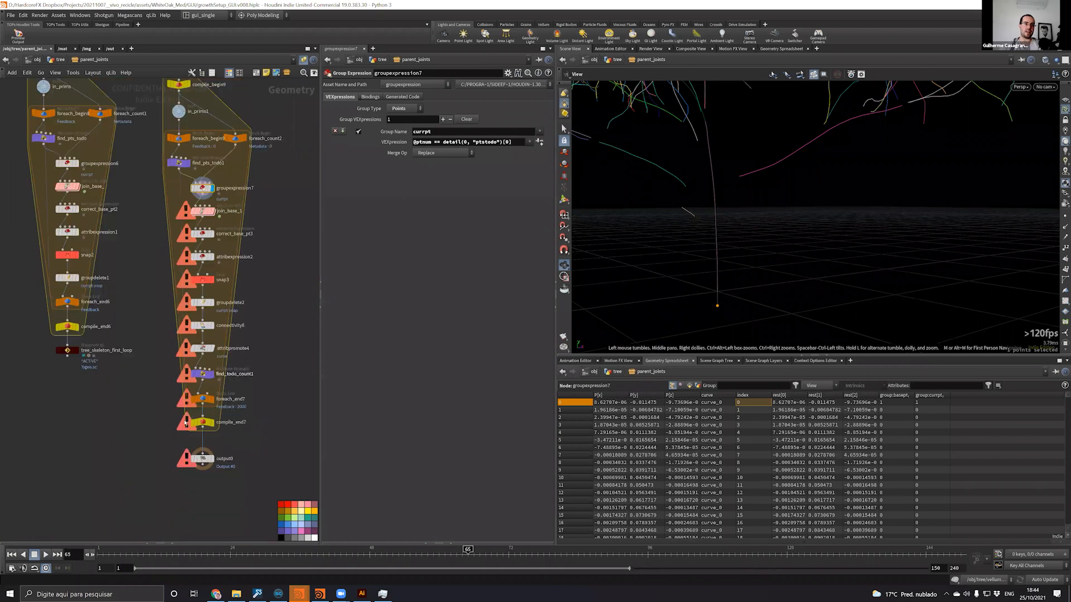
pyautogui.scroll(5, 239, 376)
pyautogui.moveTo(150, 425)
pyautogui.click(161, 422)
pyautogui.click(370, 202)
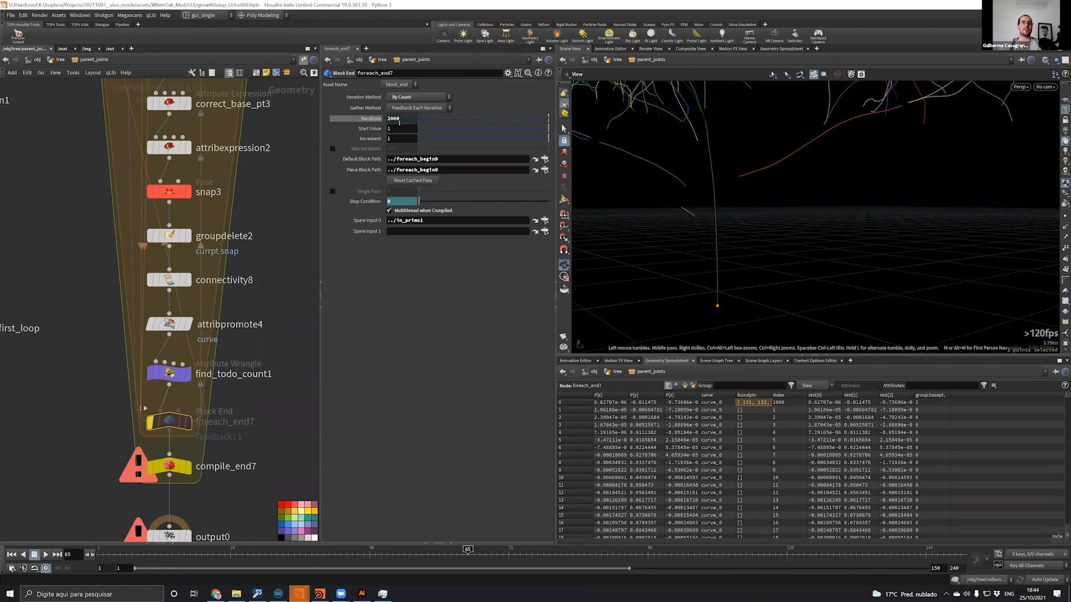
pyautogui.doubleClick(394, 119)
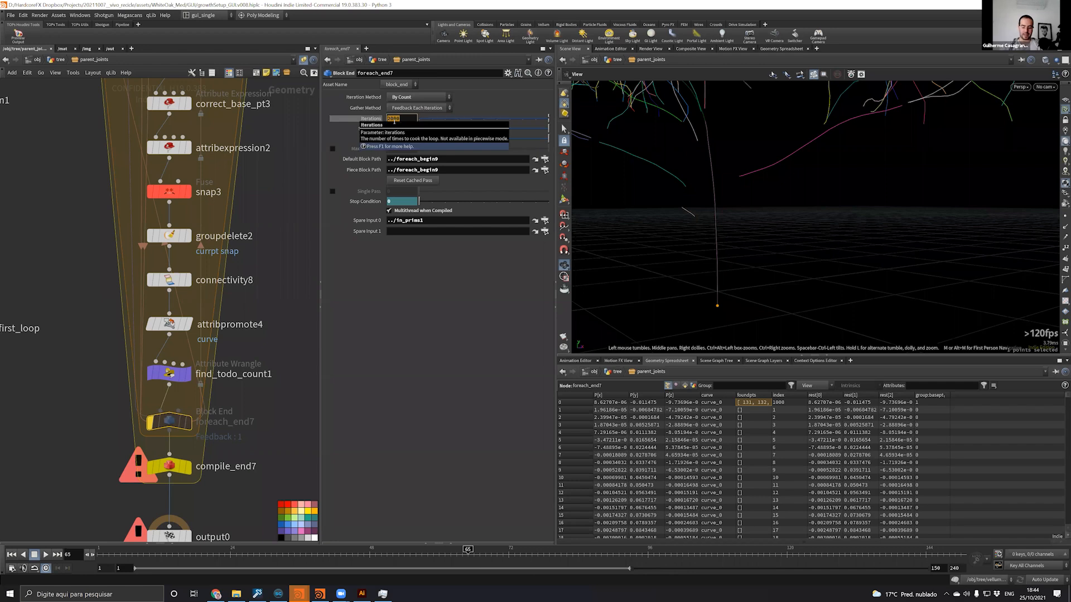
pyautogui.write('10')
pyautogui.press('Return')
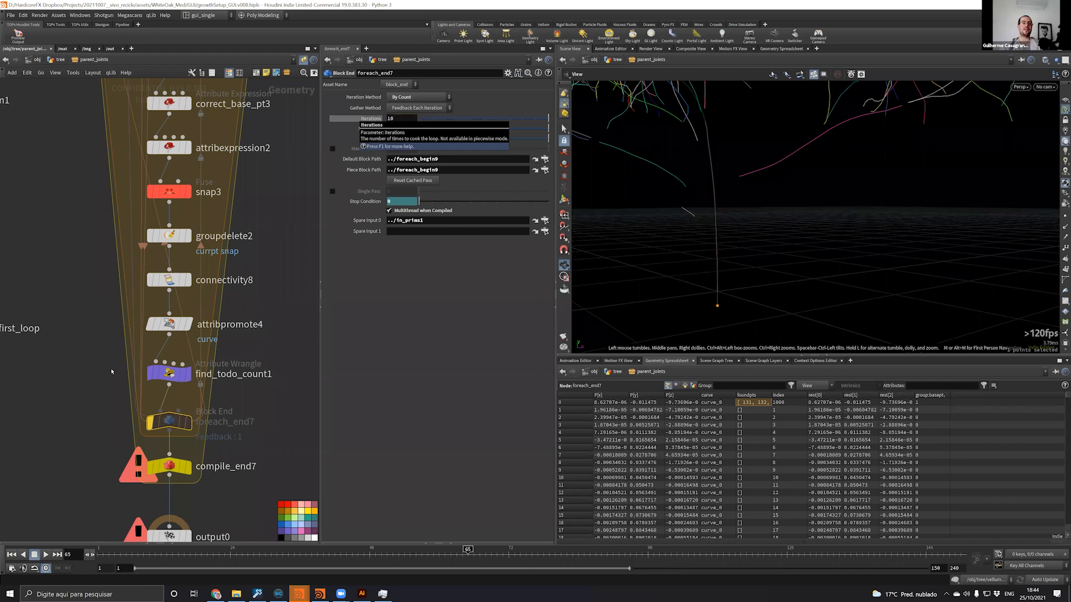
# Re-enable the foreach_end7 block and display the result of the second loop
pyautogui.click(150, 422)
pyautogui.click(192, 469)
pyautogui.moveTo(223, 418); pyautogui.dragTo(225, 472, button='middle')
pyautogui.click(190, 476)
# Display groupexpression7 again and examine the currpt group's point at the base of the current branch
pyautogui.moveTo(262, 257); pyautogui.dragTo(262, 476, button='middle')
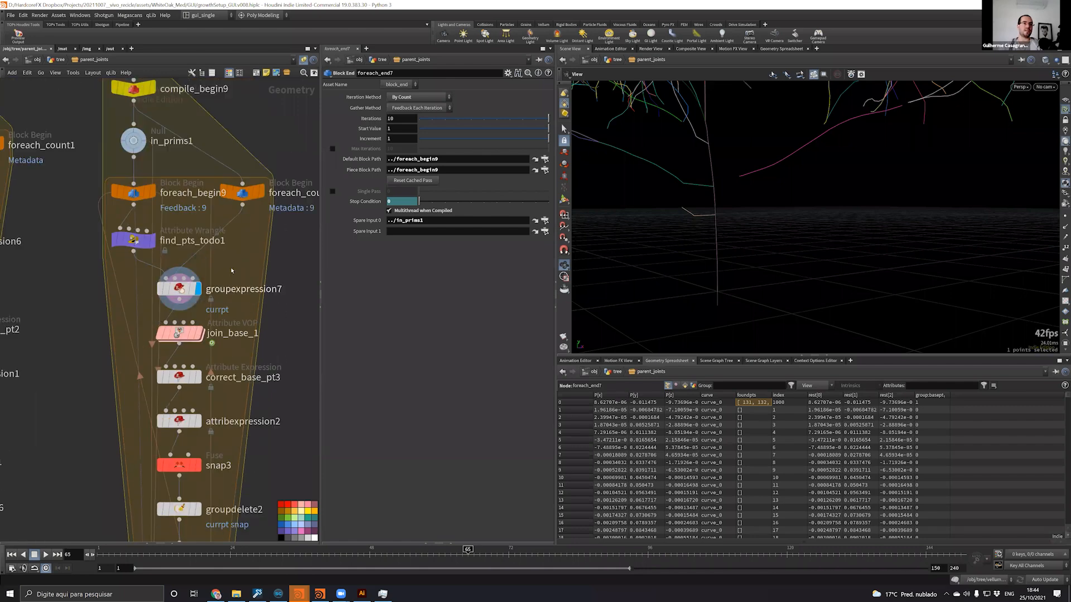
pyautogui.click(178, 289)
pyautogui.scroll(-10, 776, 160)
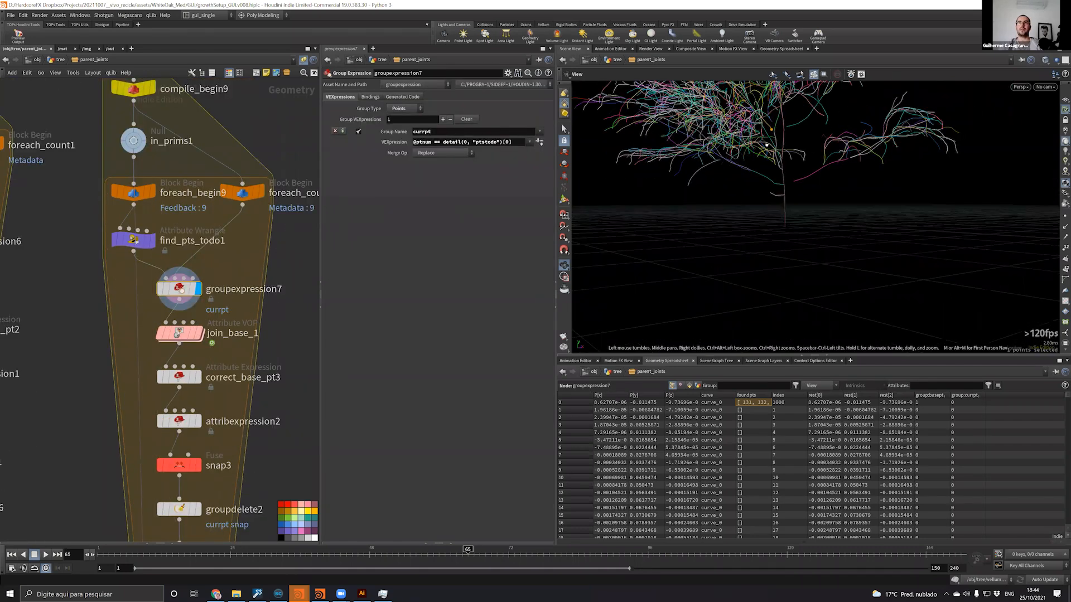
pyautogui.scroll(5, 763, 163)
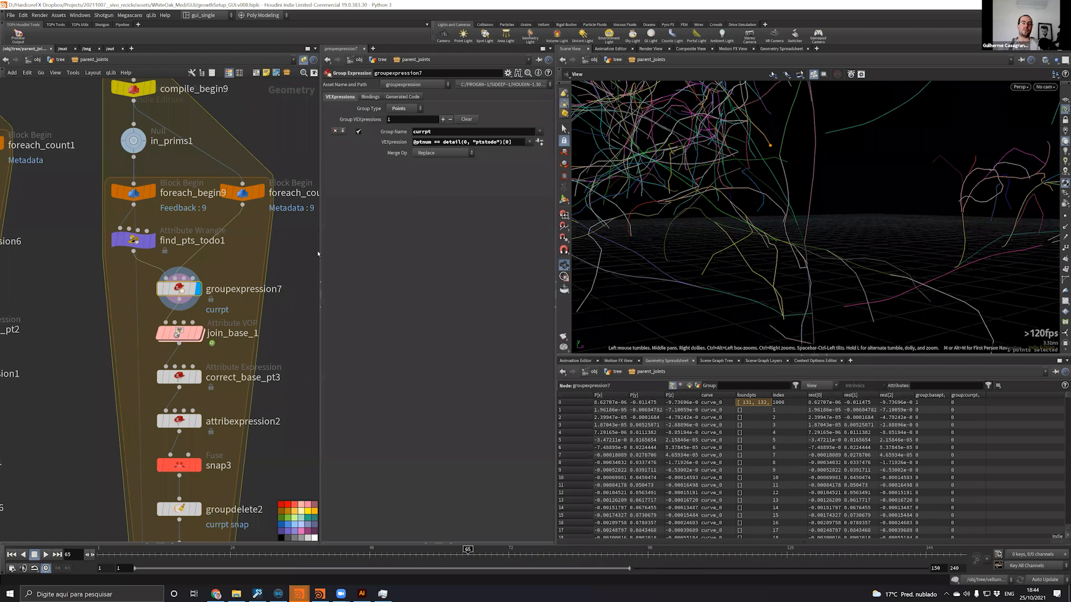
pyautogui.scroll(6, 739, 157)
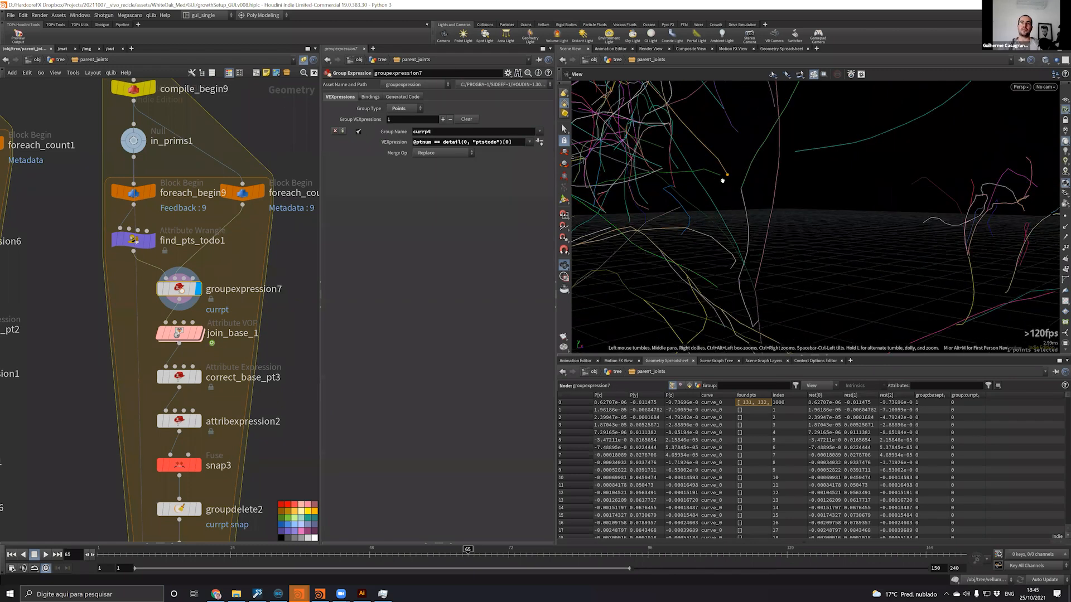
pyautogui.scroll(6, 724, 167)
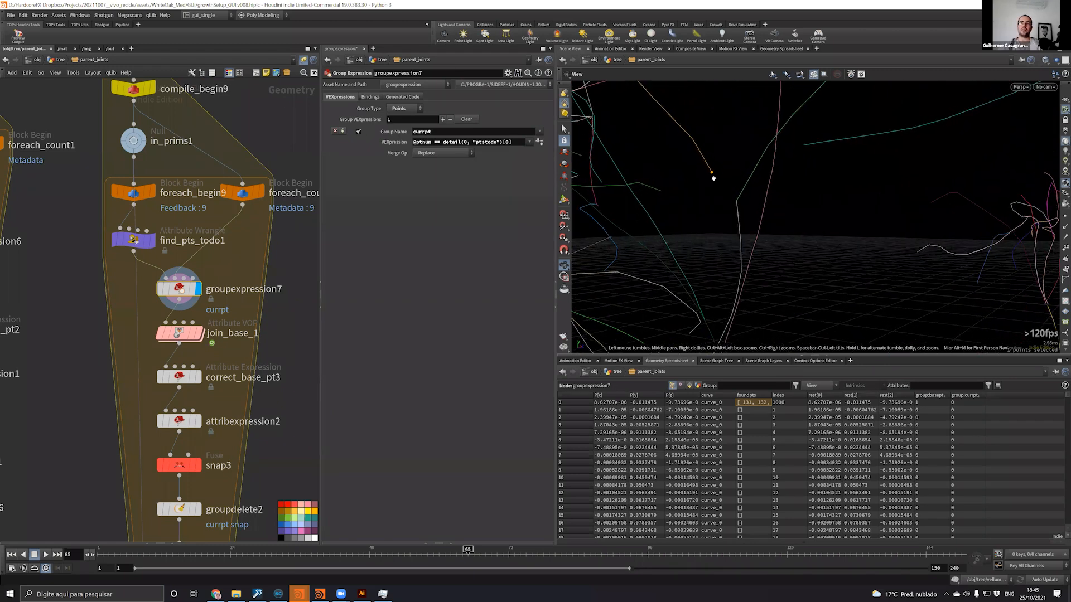
# Display join_base_1 and examine how the current branch's base point connects to the neighbouring curve
pyautogui.click(198, 334)
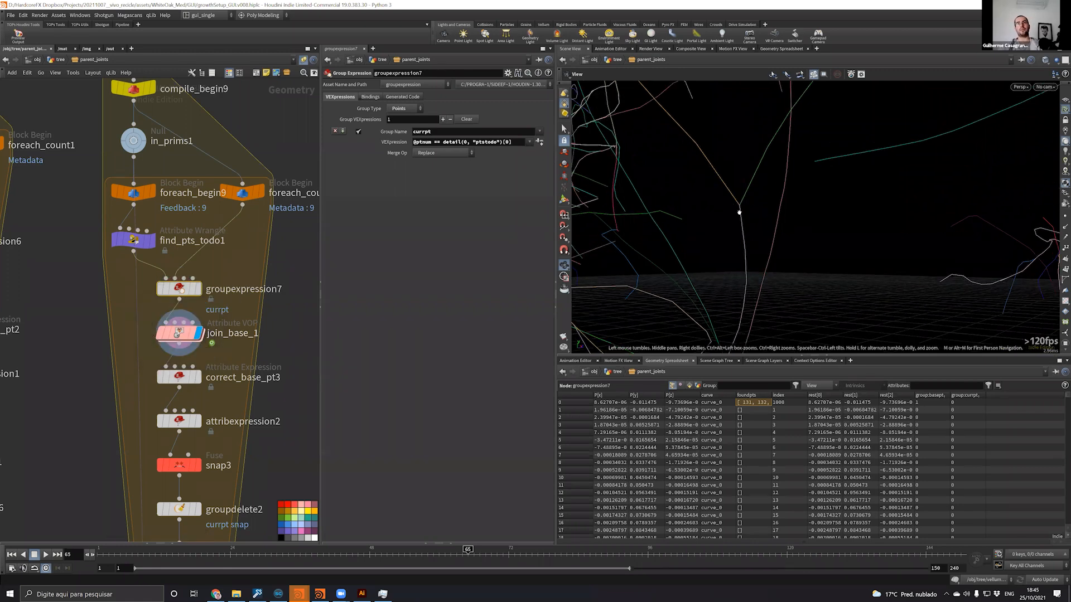
pyautogui.moveTo(743, 203)
pyautogui.mouseDown()
pyautogui.moveTo(759, 200)
pyautogui.moveTo(720, 194)
pyautogui.moveTo(741, 200)
pyautogui.moveTo(719, 196)
pyautogui.moveTo(729, 198)
pyautogui.mouseUp()
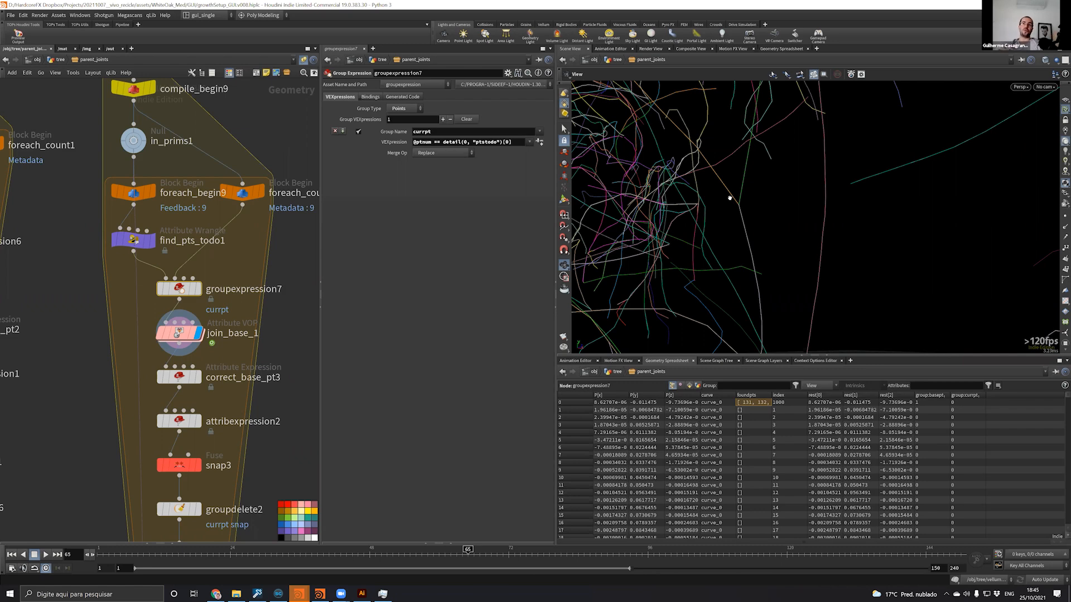
pyautogui.moveTo(901, 166); pyautogui.dragTo(779, 198)
pyautogui.scroll(-3, 779, 198)
pyautogui.scroll(-2, 779, 198)
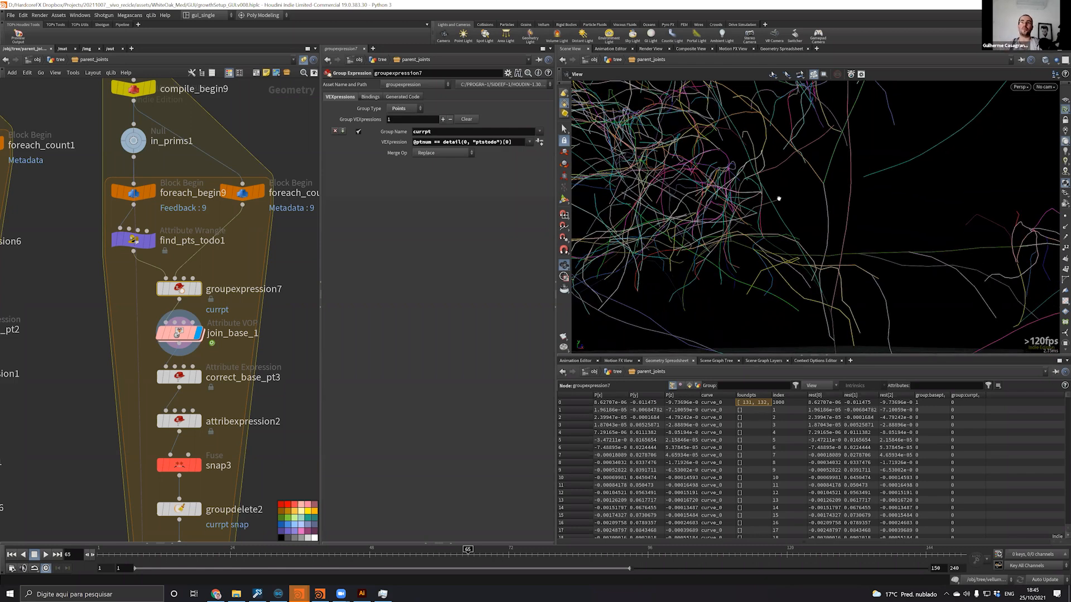
# Zoom in on the gap between the branch curves and select the neighbouring curve end points to examine the unjoined bases
pyautogui.moveTo(922, 164); pyautogui.dragTo(798, 218)
pyautogui.scroll(5, 853, 191)
pyautogui.press('s')
pyautogui.click(795, 239)
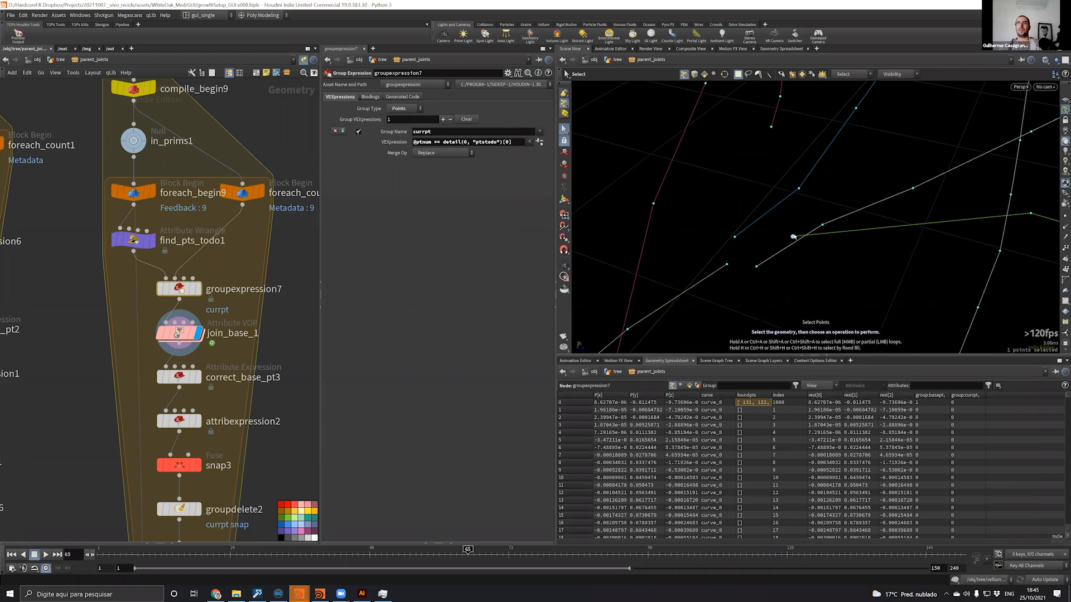
pyautogui.click(822, 224)
pyautogui.click(766, 280)
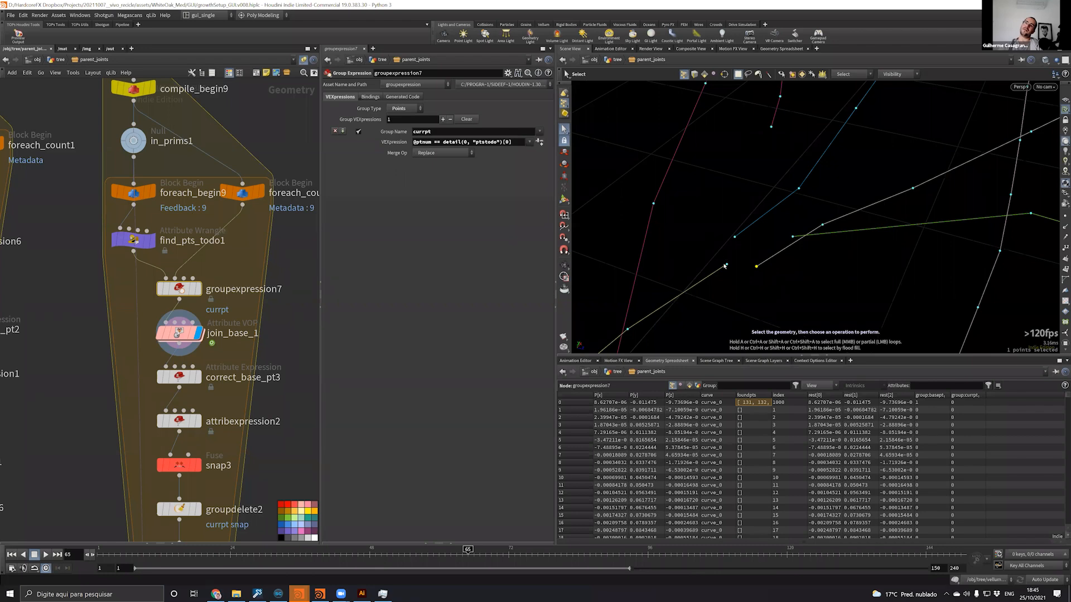
pyautogui.click(734, 237)
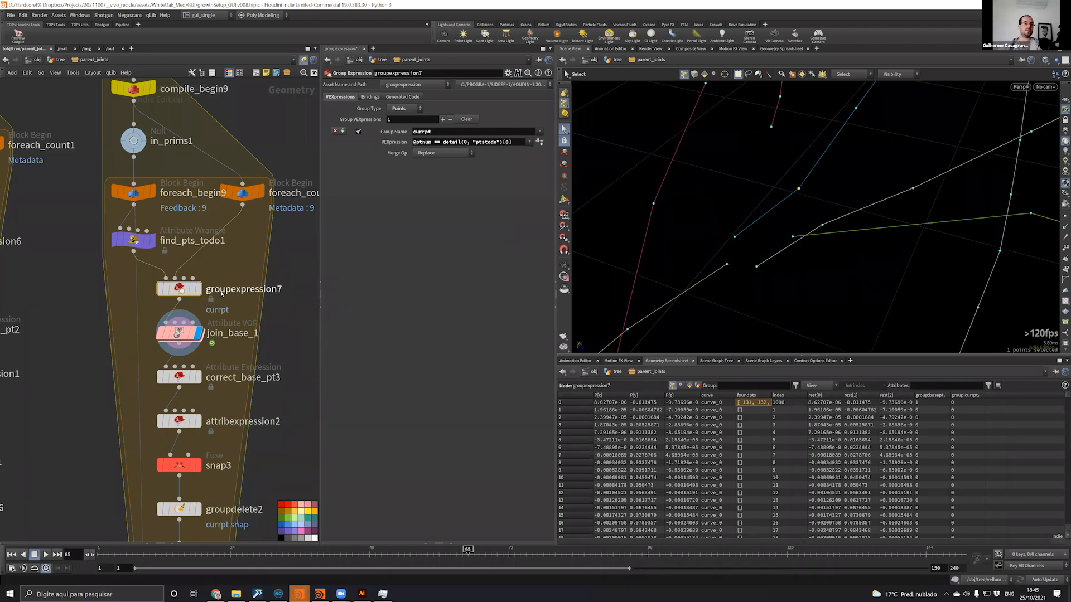
# Open the join_base_1 VOP network to examine its pcfind lookup, return to parent_joints and select the blue curve's base point
pyautogui.click(180, 335)
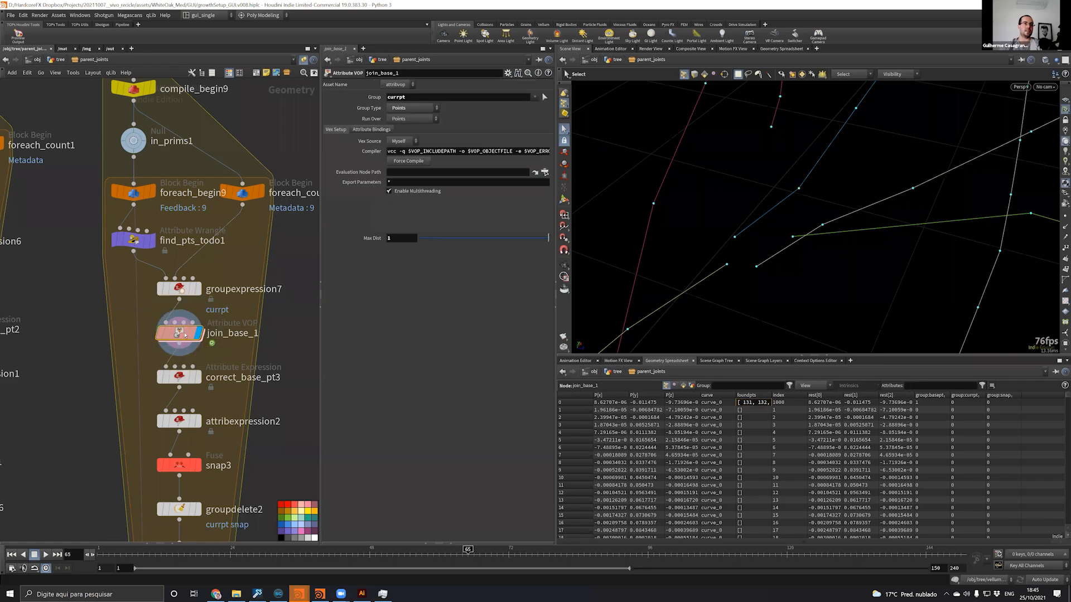
pyautogui.doubleClick(180, 334)
pyautogui.moveTo(92, 195); pyautogui.dragTo(175, 222, button='middle')
pyautogui.scroll(4, 170, 224)
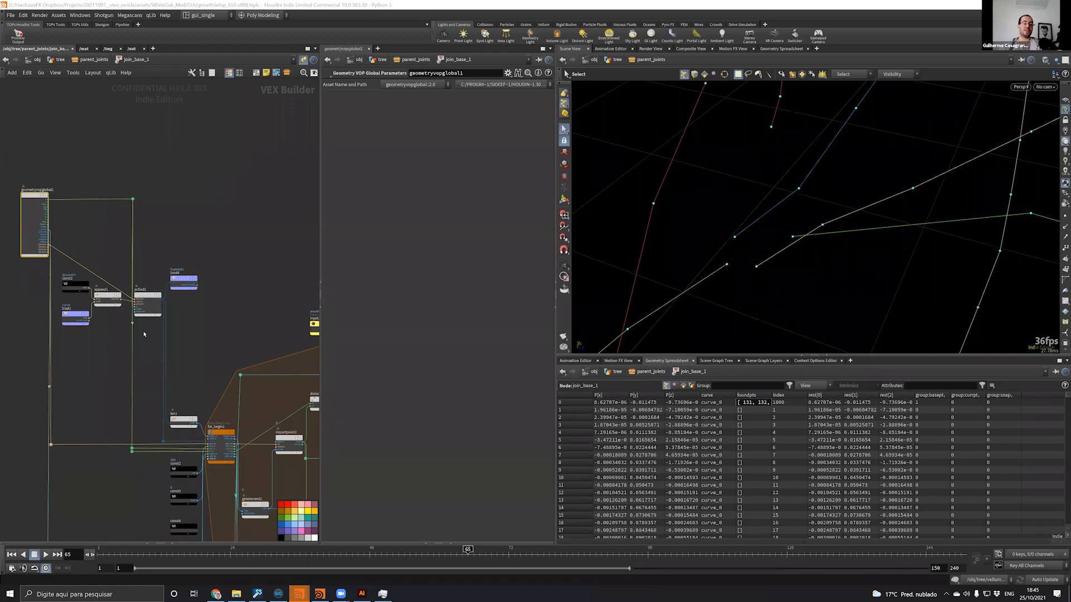
pyautogui.scroll(4, 144, 335)
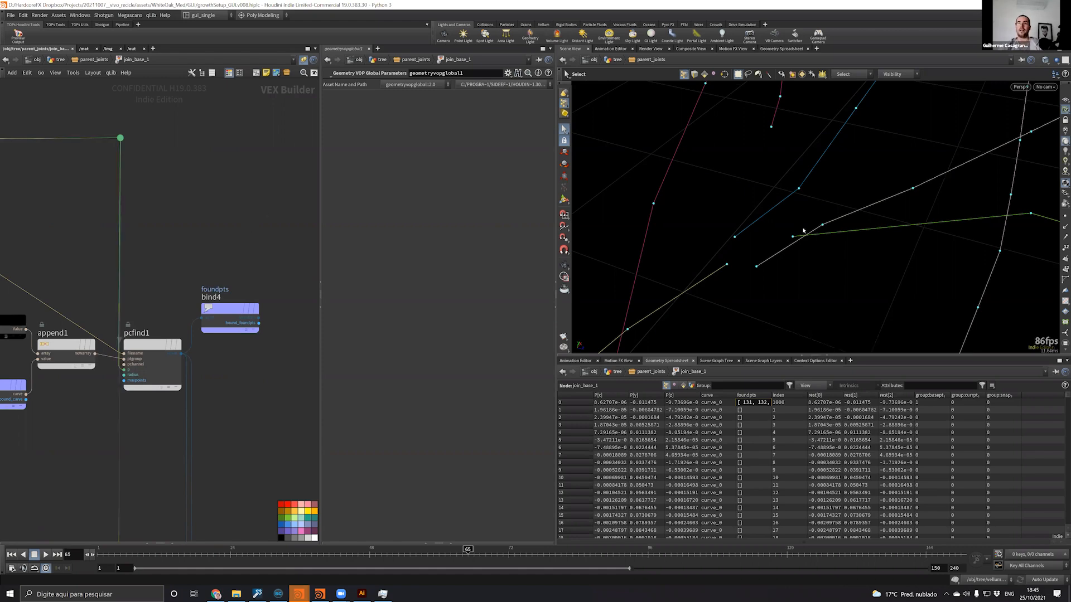
pyautogui.press('u')
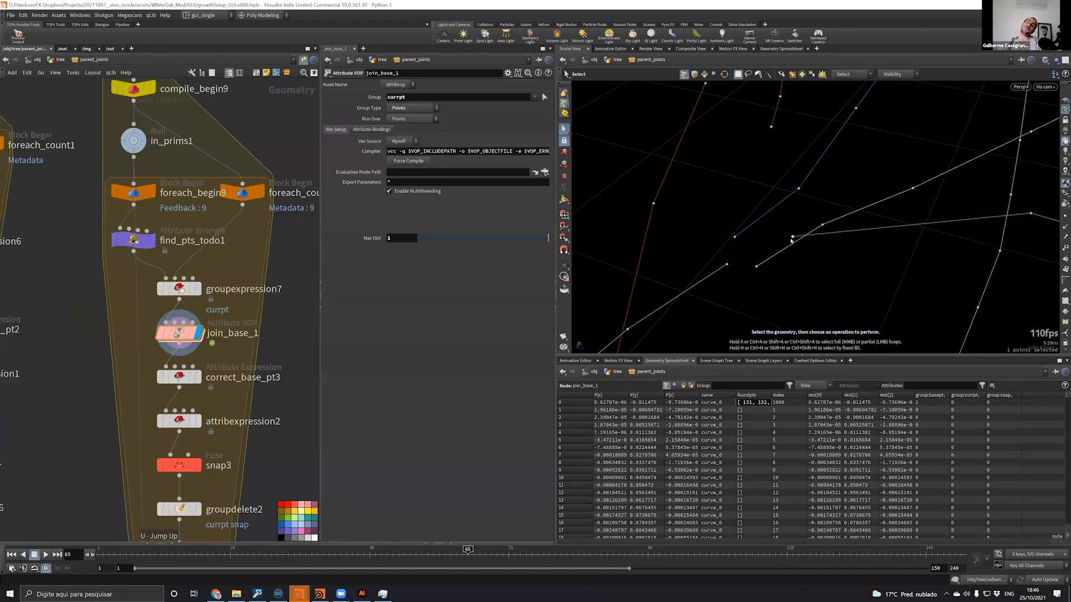
pyautogui.click(735, 238)
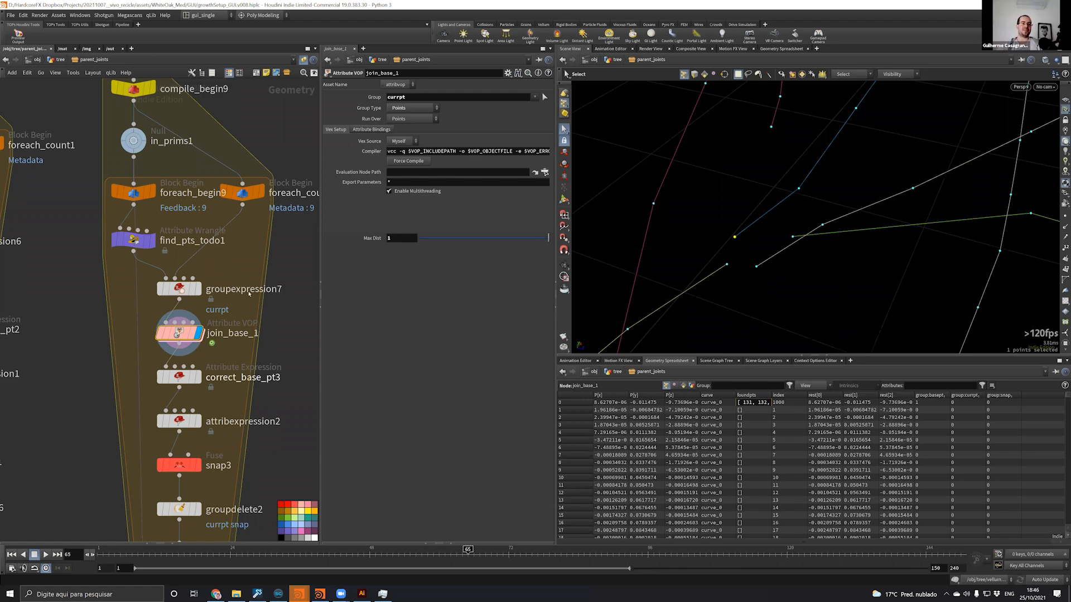
# Set the iterations of foreach_end7 at the end of the second loop to 100
pyautogui.scroll(-5, 190, 437)
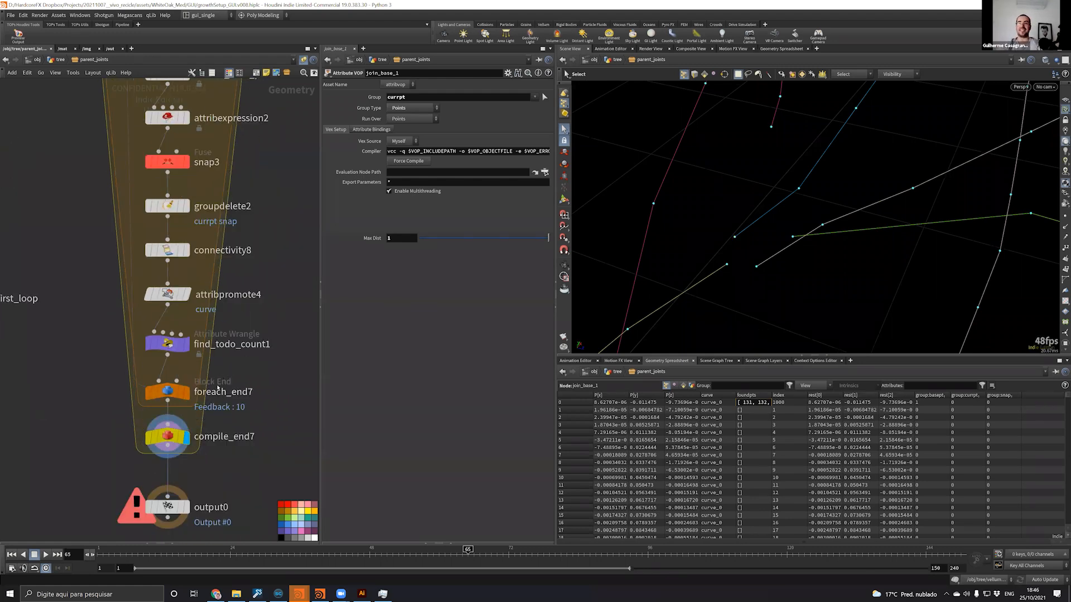
pyautogui.moveTo(116, 388); pyautogui.dragTo(131, 436, button='middle')
pyautogui.click(183, 440)
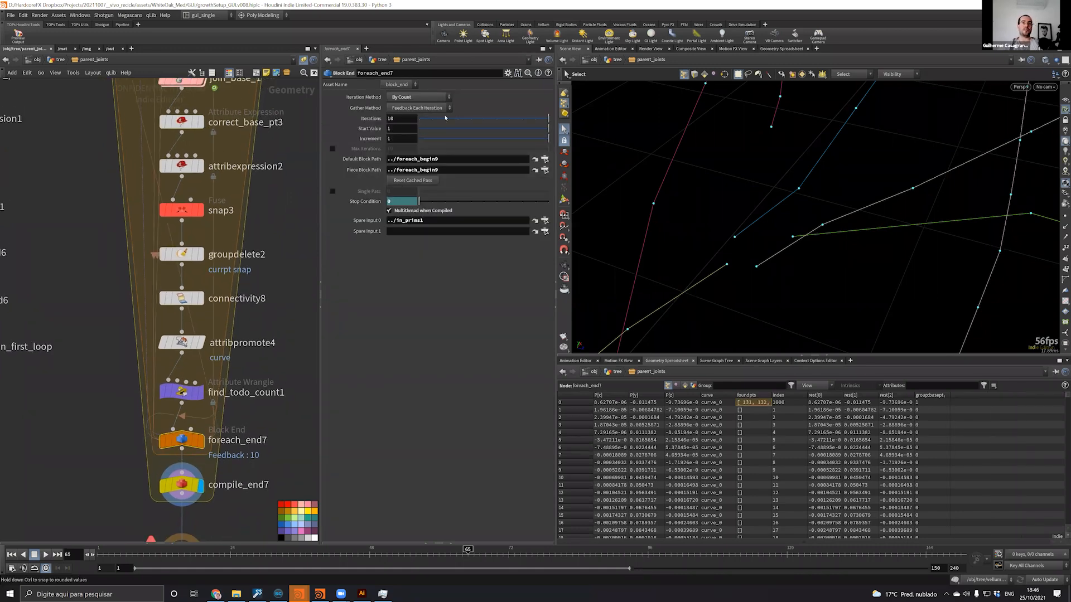
pyautogui.click(402, 125)
pyautogui.write('0')
pyautogui.press('Return')
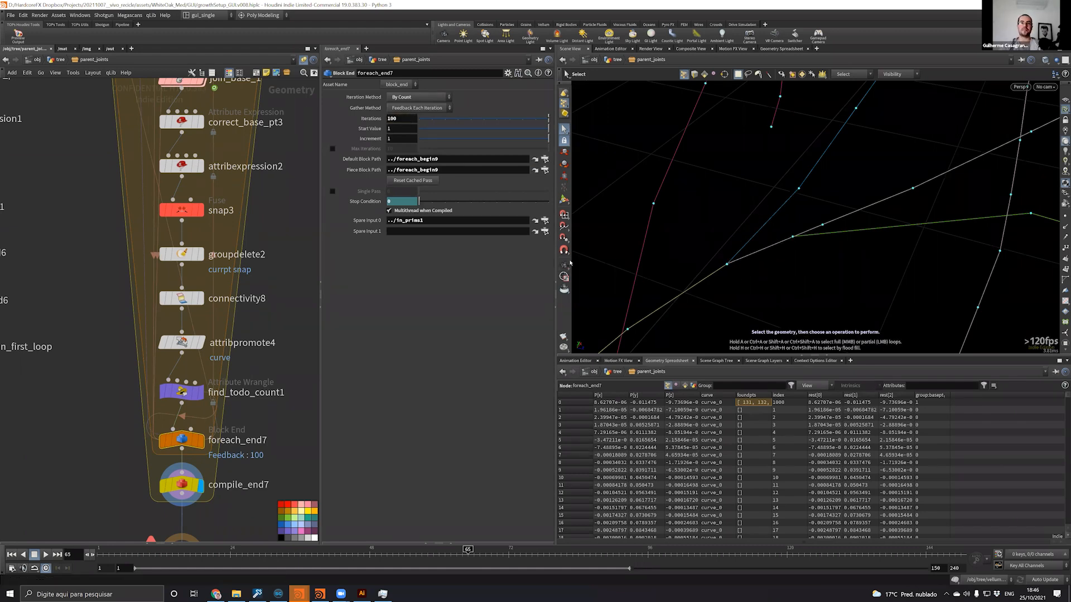
# Display foreach_end7 and turn on point display to examine the joined branch curves
pyautogui.press('Escape')
pyautogui.moveTo(762, 247); pyautogui.dragTo(775, 241)
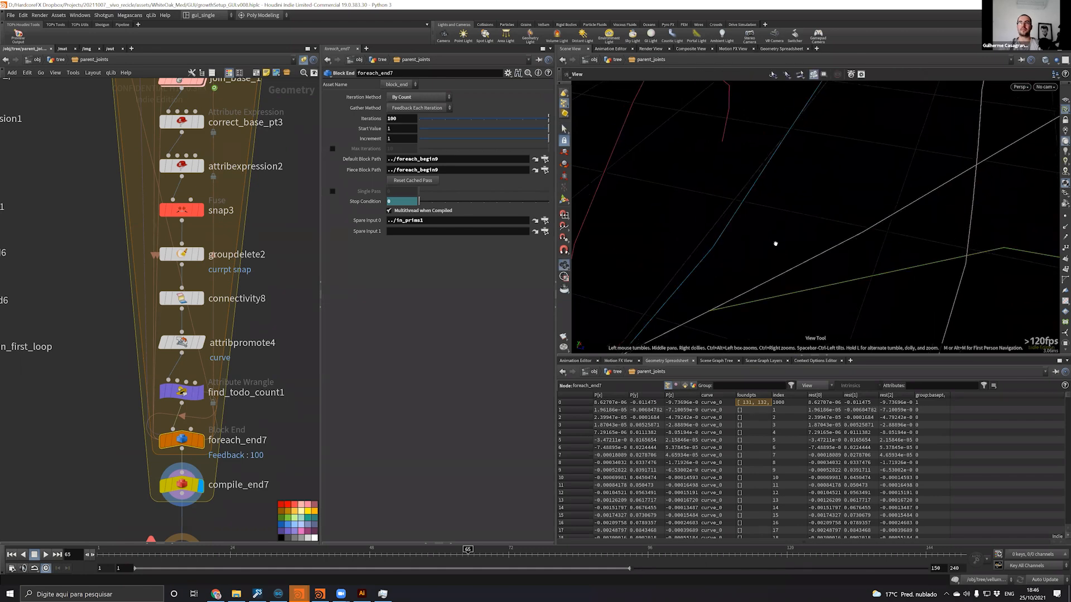
pyautogui.moveTo(163, 441)
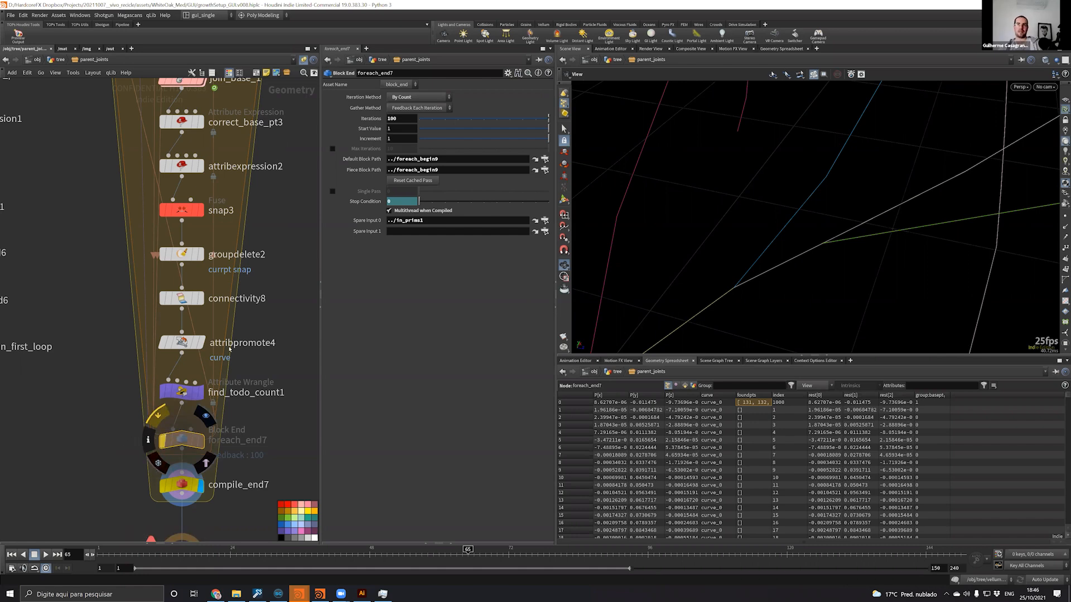
pyautogui.scroll(-4, 167, 251)
pyautogui.moveTo(177, 169); pyautogui.dragTo(166, 302, button='middle')
pyautogui.click(177, 160)
pyautogui.moveTo(221, 501); pyautogui.dragTo(217, 483, button='middle')
pyautogui.click(199, 515)
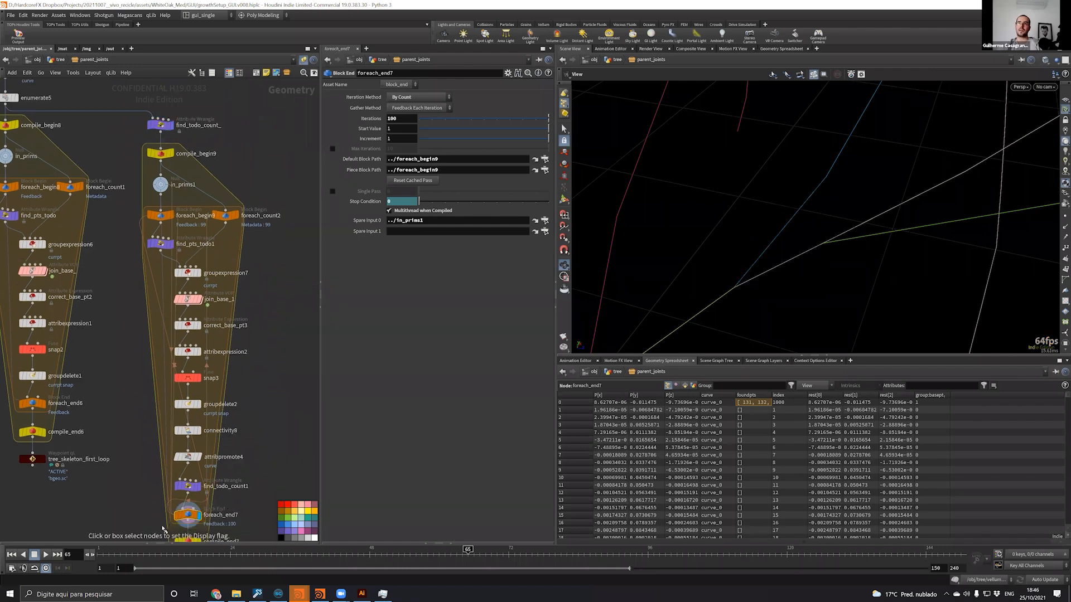
pyautogui.click(1065, 217)
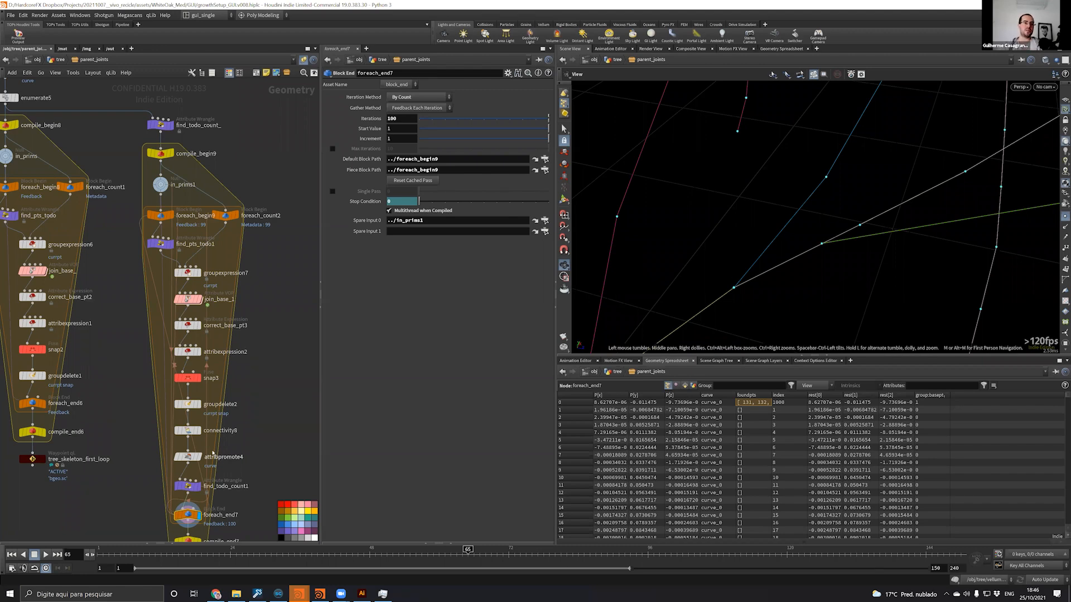
# Examine the snap3 Fuse settings, including its snap group and snap distance
pyautogui.scroll(3, 238, 431)
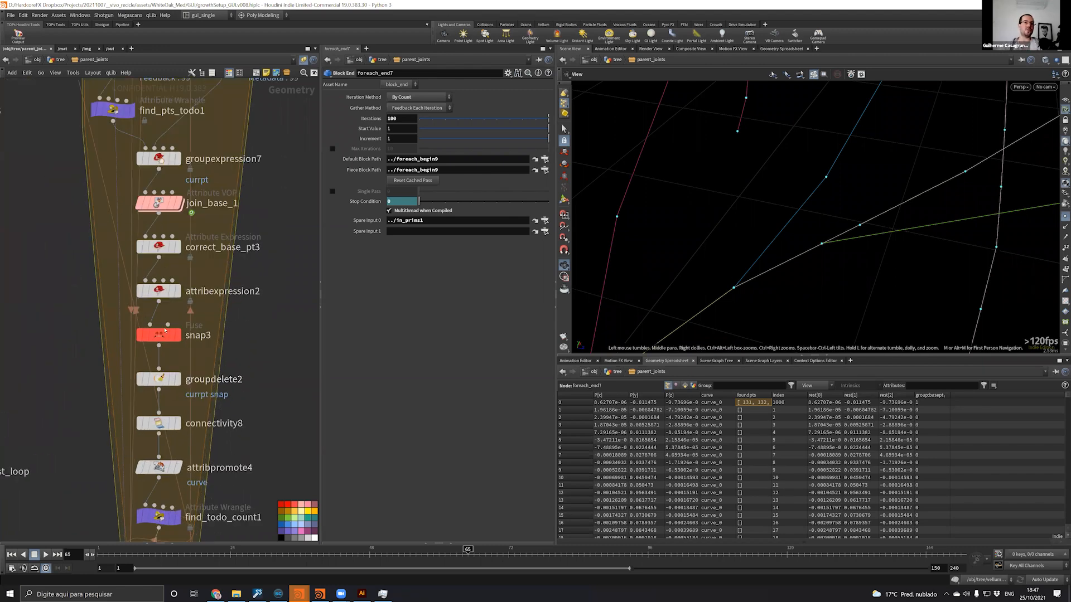
pyautogui.click(159, 335)
pyautogui.moveTo(256, 346); pyautogui.dragTo(254, 228, button='middle')
pyautogui.scroll(-4, 272, 371)
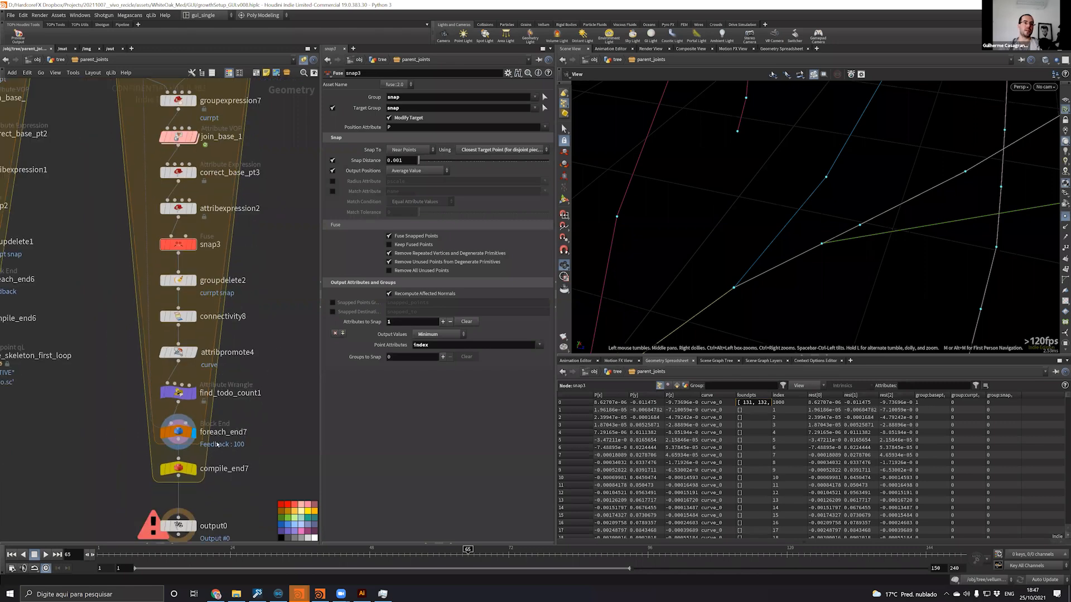
# Link the iterations of foreach_end7 to the subnetwork's loops parameter with ch("../loops")
pyautogui.click(203, 415)
pyautogui.doubleClick(393, 118)
pyautogui.write('ch("../loops")')
pyautogui.press('Return')
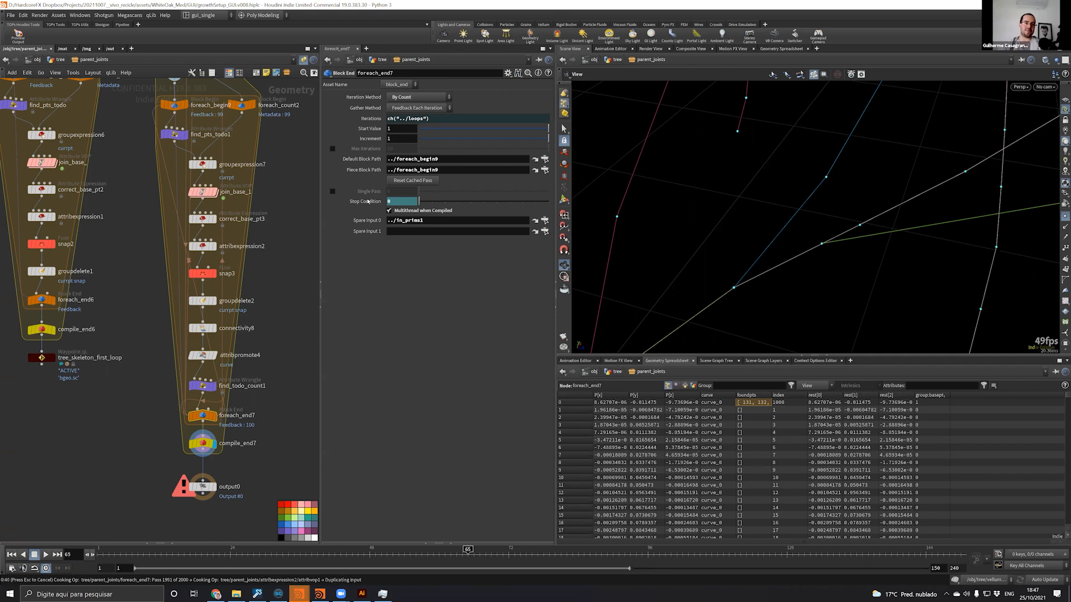
# Review the settings of output0, compile_end7 and foreach_end7 at the end of the second loop
pyautogui.scroll(4, 264, 433)
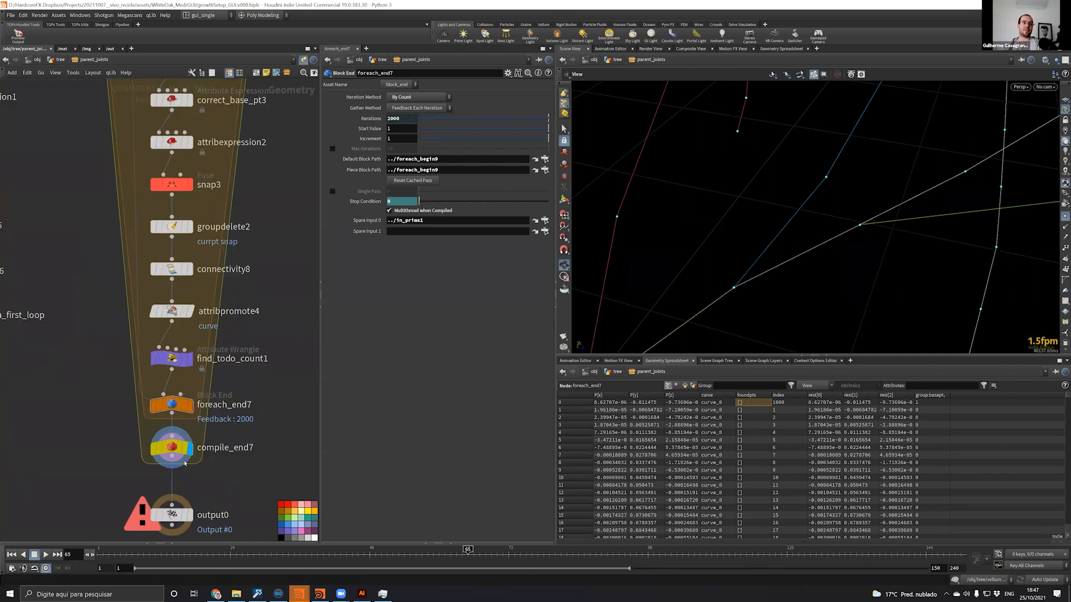
pyautogui.click(166, 519)
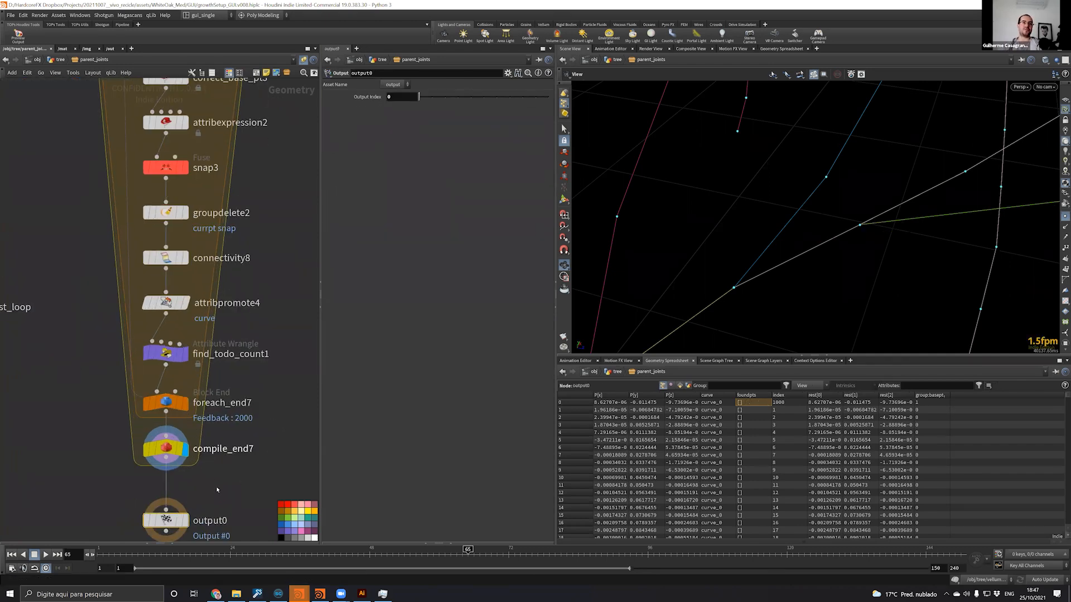
pyautogui.click(170, 453)
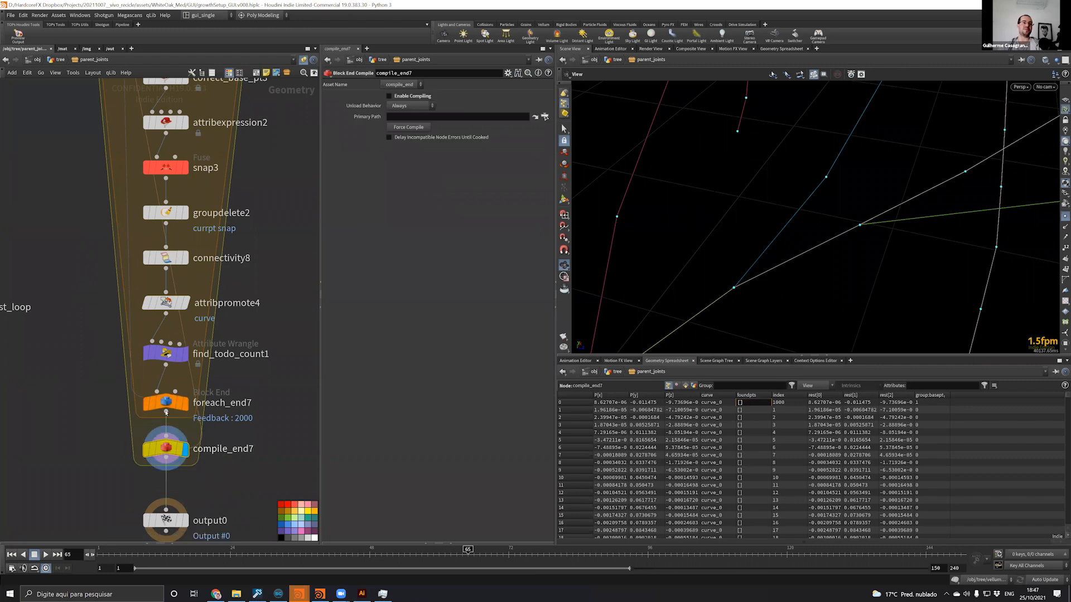
pyautogui.click(150, 403)
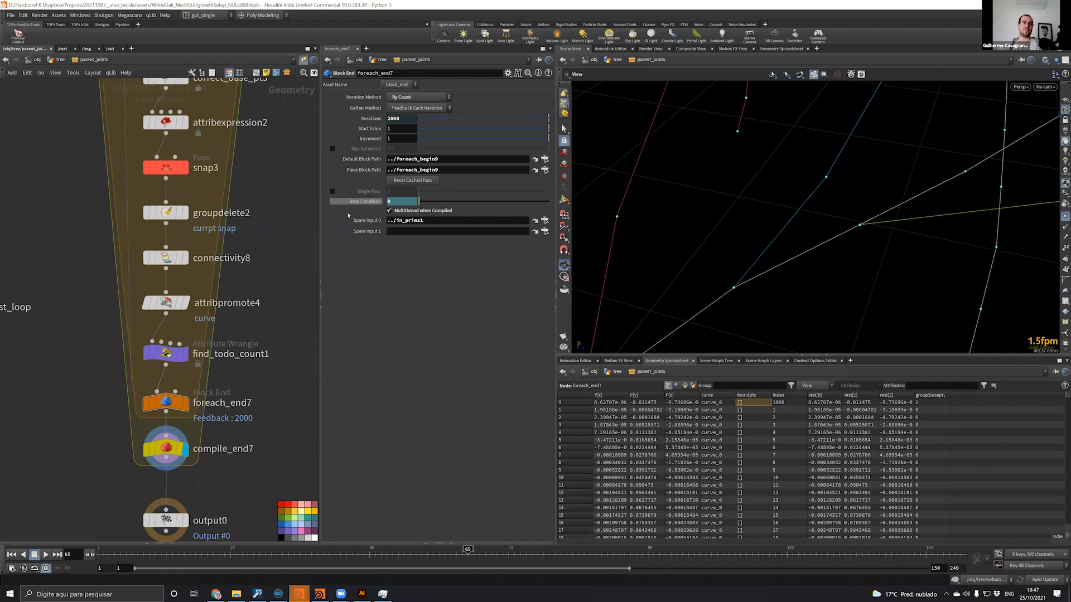
pyautogui.scroll(-3, 274, 455)
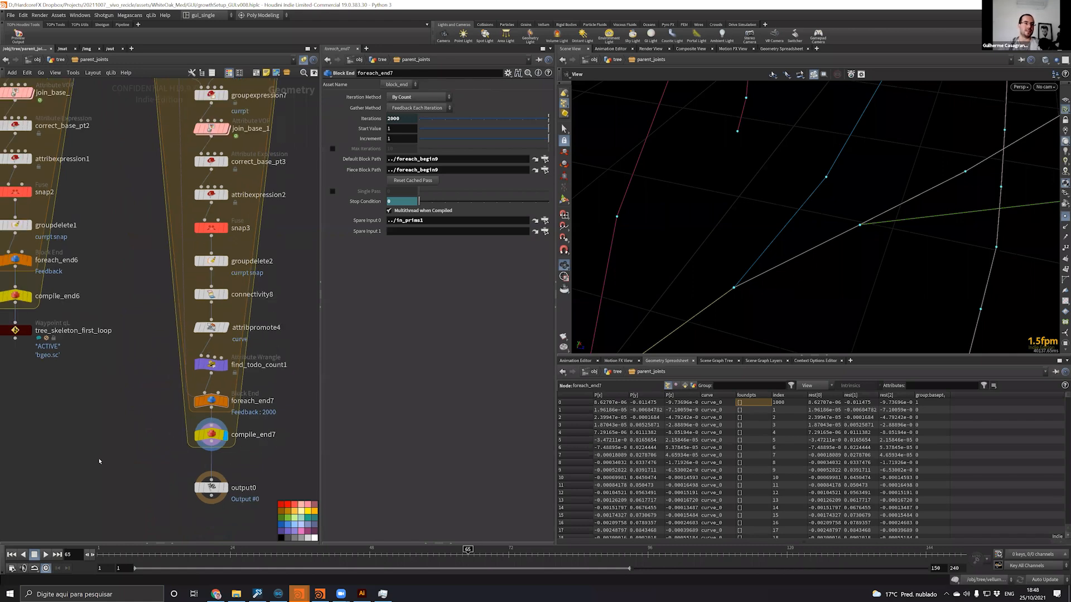
# Return to the tree network, view the whole parent_joints skeleton and display the rigdoctor1 result
pyautogui.press('u')
pyautogui.scroll(-5, 843, 174)
pyautogui.scroll(-5, 791, 173)
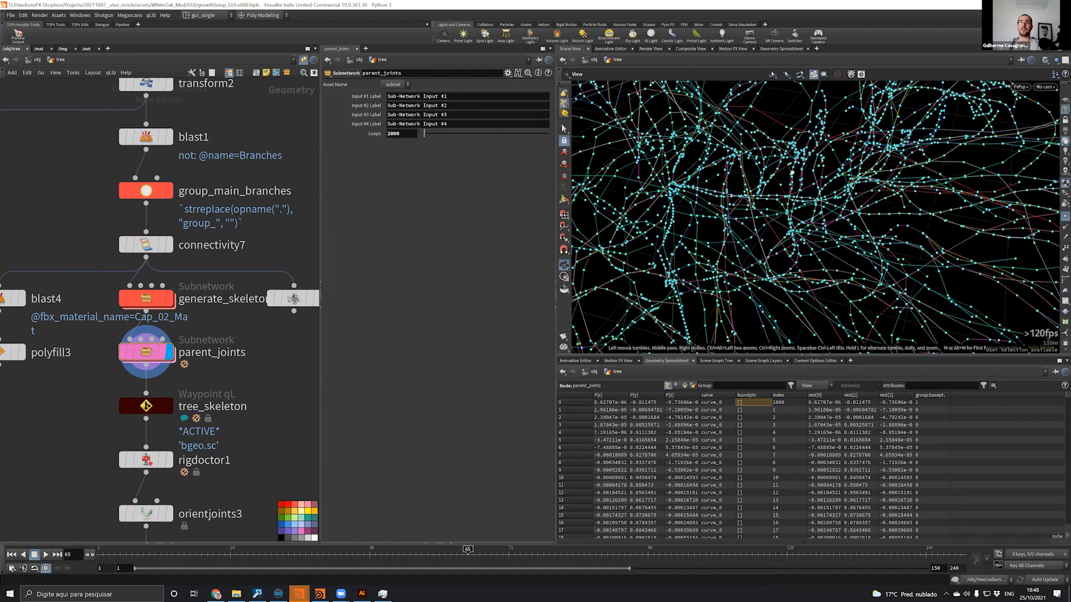
pyautogui.scroll(-5, 792, 172)
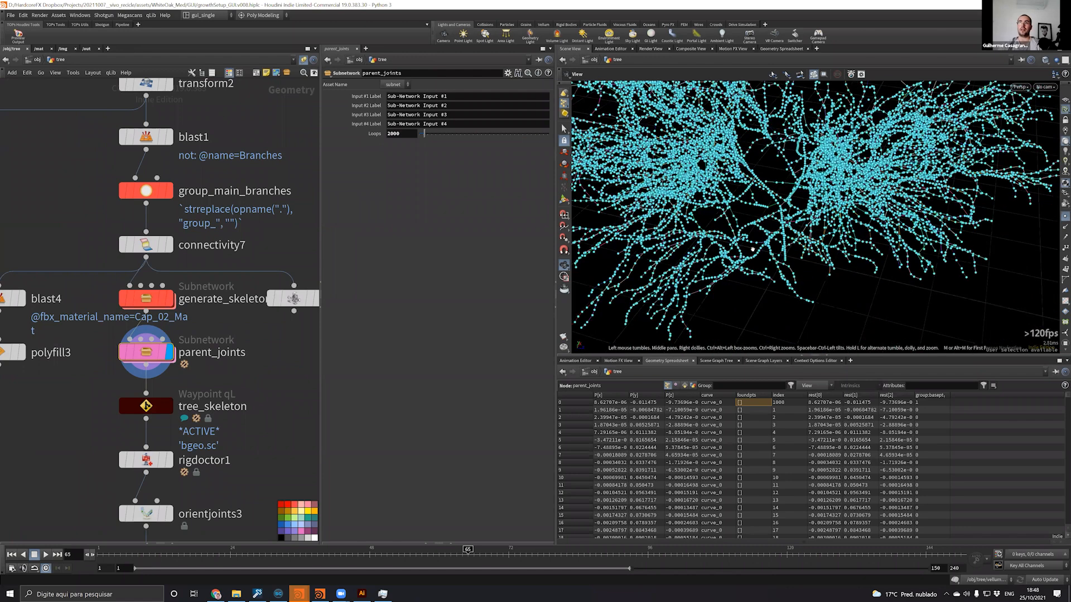
pyautogui.moveTo(791, 184); pyautogui.dragTo(826, 161)
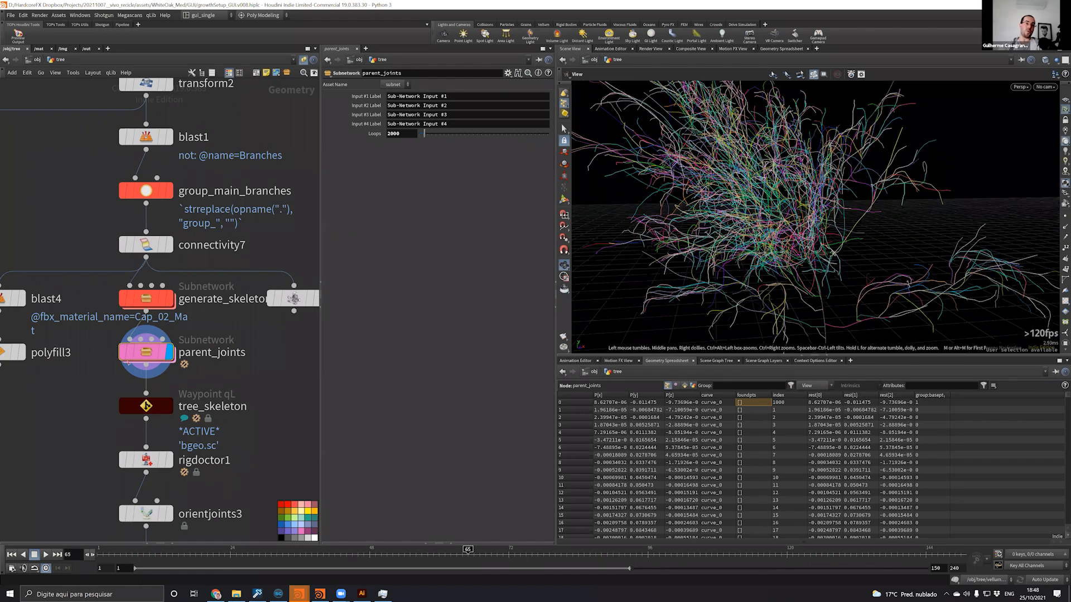
pyautogui.click(170, 461)
pyautogui.moveTo(192, 440); pyautogui.dragTo(173, 350, button='middle')
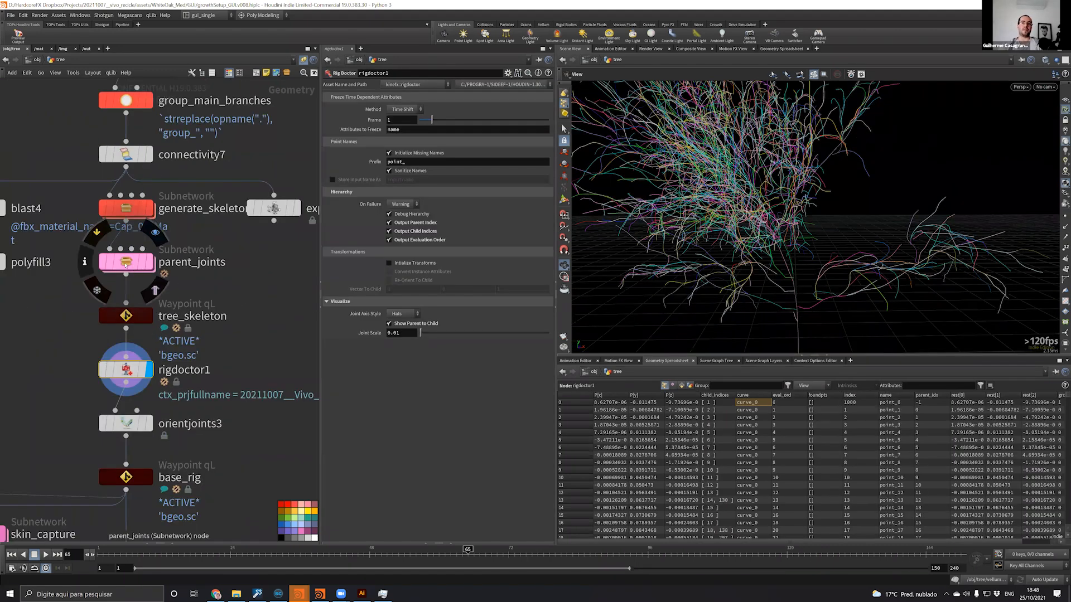
# Switch to Illustrator and create a new blank document
pyautogui.click(361, 594)
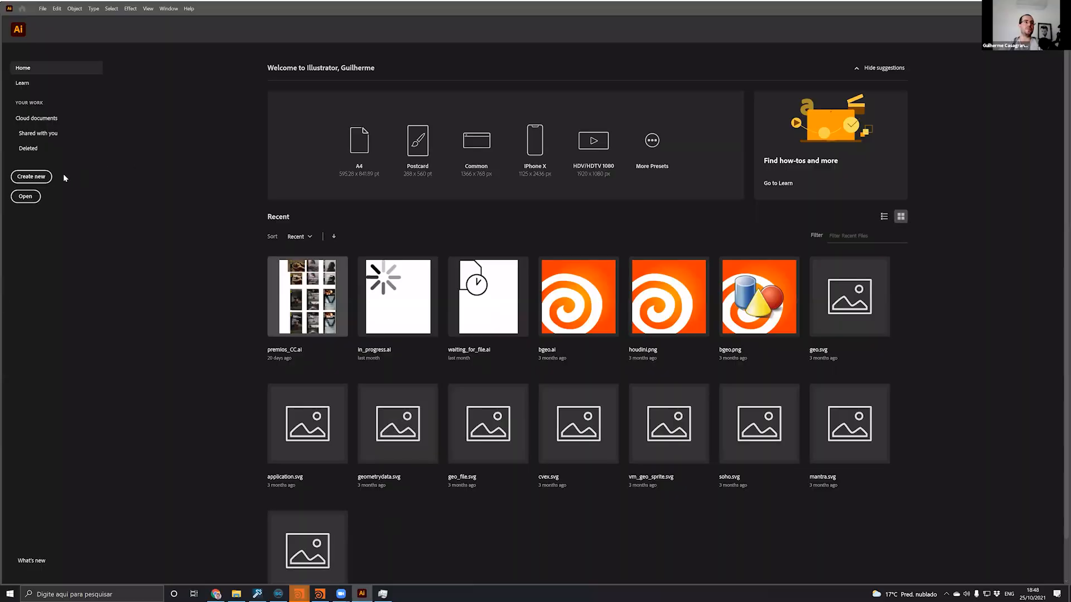
pyautogui.click(32, 176)
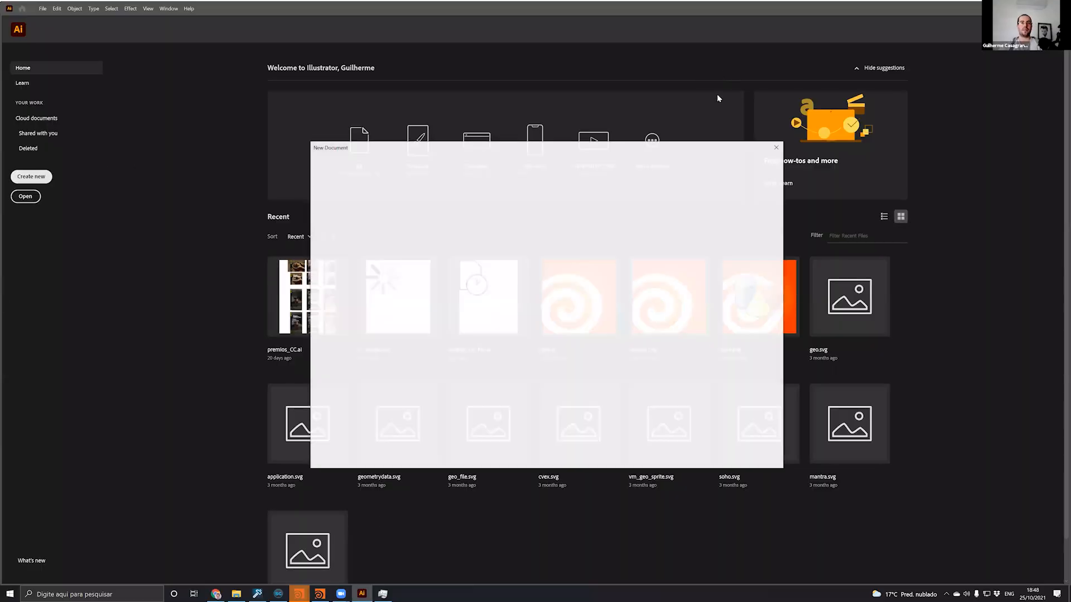
pyautogui.click(735, 446)
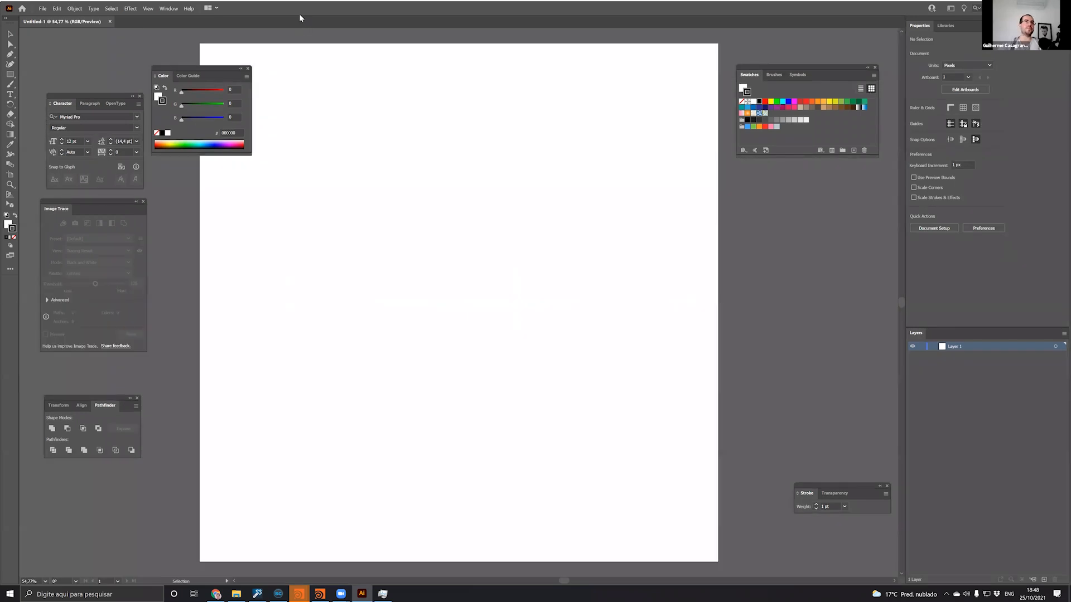
# With the Paintbrush, sketch a near-vertical trunk line and a bent side branch growing out of its middle
pyautogui.press('b')
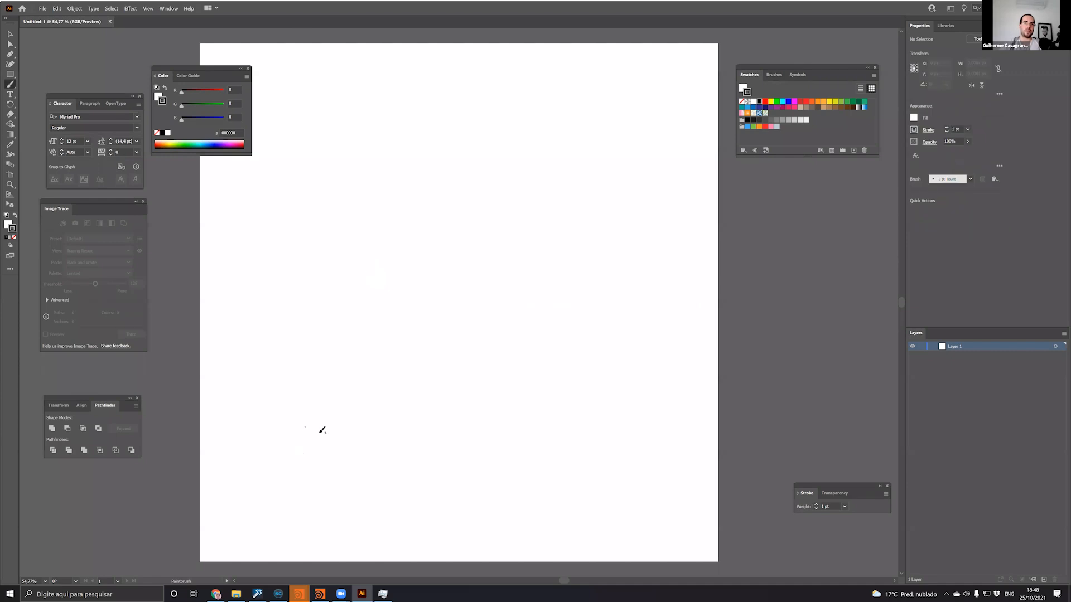
pyautogui.moveTo(336, 489); pyautogui.dragTo(349, 296)
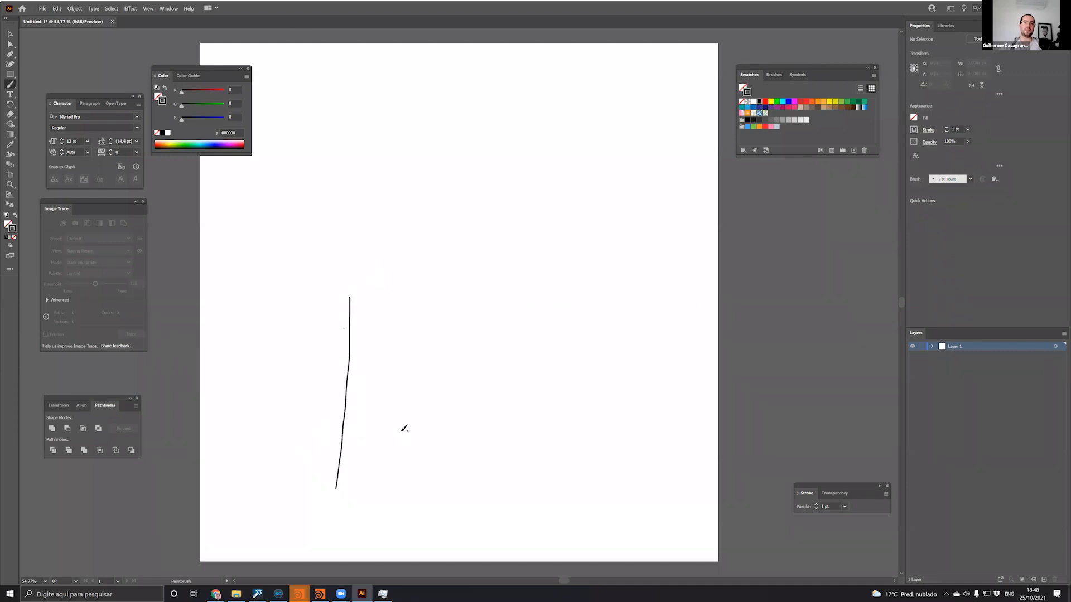
pyautogui.moveTo(392, 353)
pyautogui.mouseDown()
pyautogui.moveTo(435, 314)
pyautogui.moveTo(534, 286)
pyautogui.mouseUp()
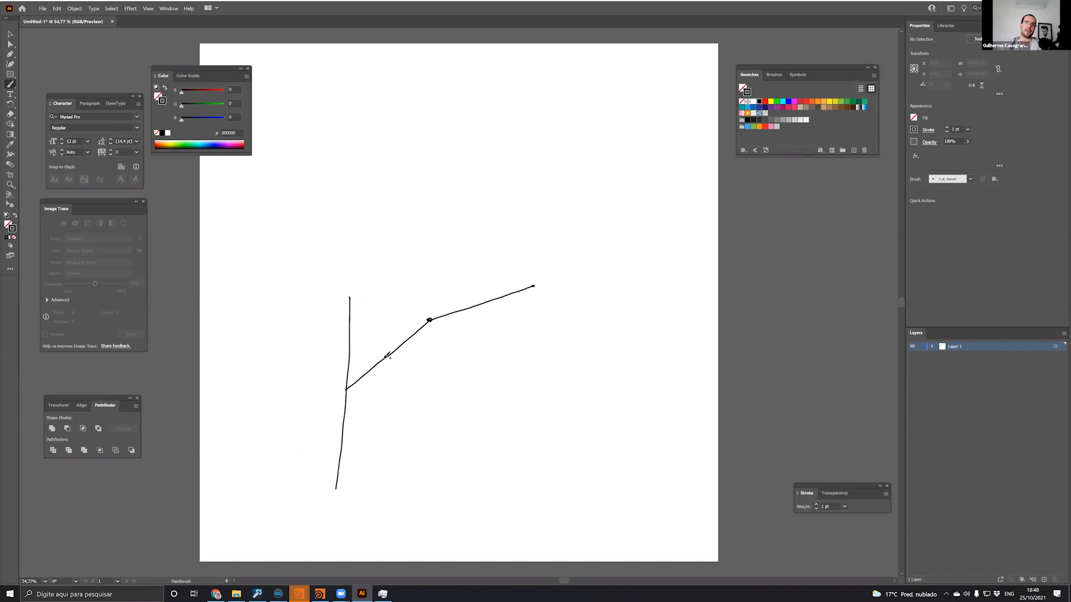
# Sketch a second path that closes a loop on the branch, circle it and add a curved arrow inside
pyautogui.moveTo(385, 357); pyautogui.dragTo(446, 361)
pyautogui.moveTo(445, 362)
pyautogui.mouseDown()
pyautogui.moveTo(473, 302)
pyautogui.moveTo(370, 375)
pyautogui.moveTo(497, 302)
pyautogui.moveTo(446, 276)
pyautogui.mouseUp()
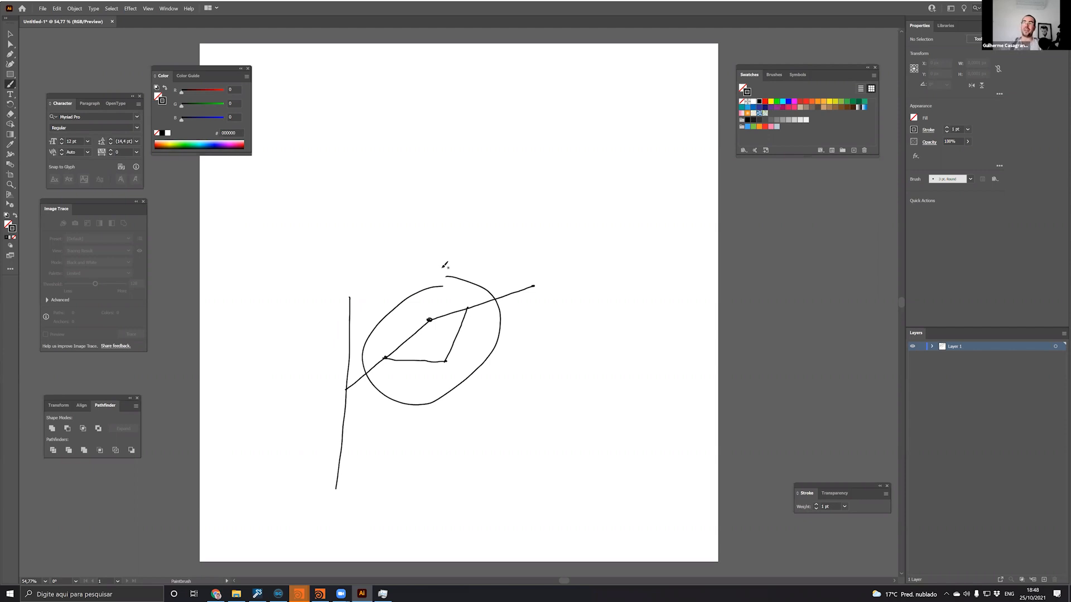
pyautogui.moveTo(411, 351)
pyautogui.mouseDown()
pyautogui.moveTo(448, 331)
pyautogui.moveTo(422, 333)
pyautogui.mouseUp()
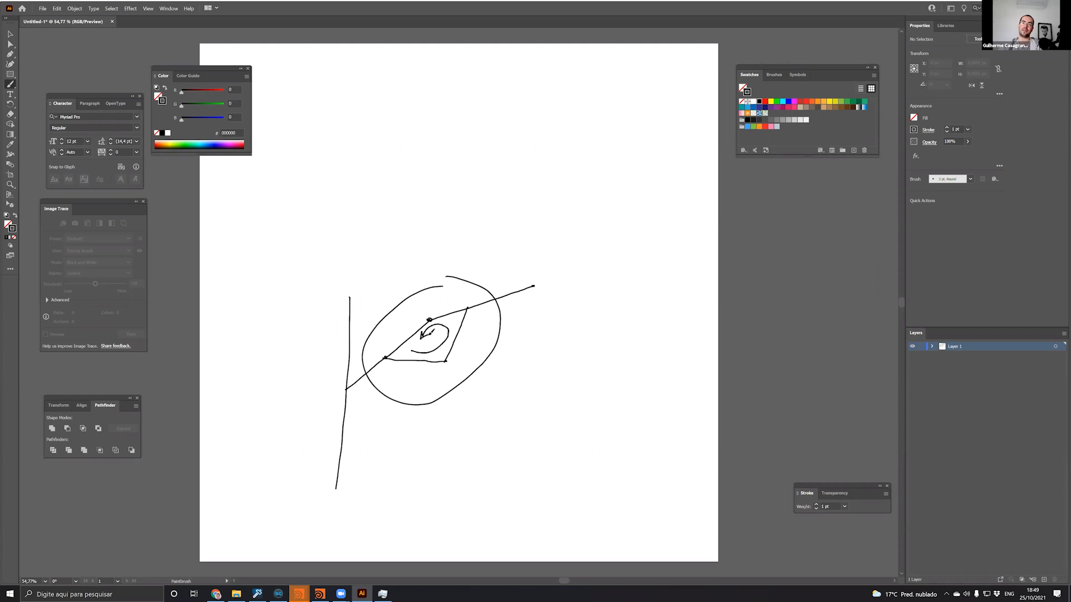
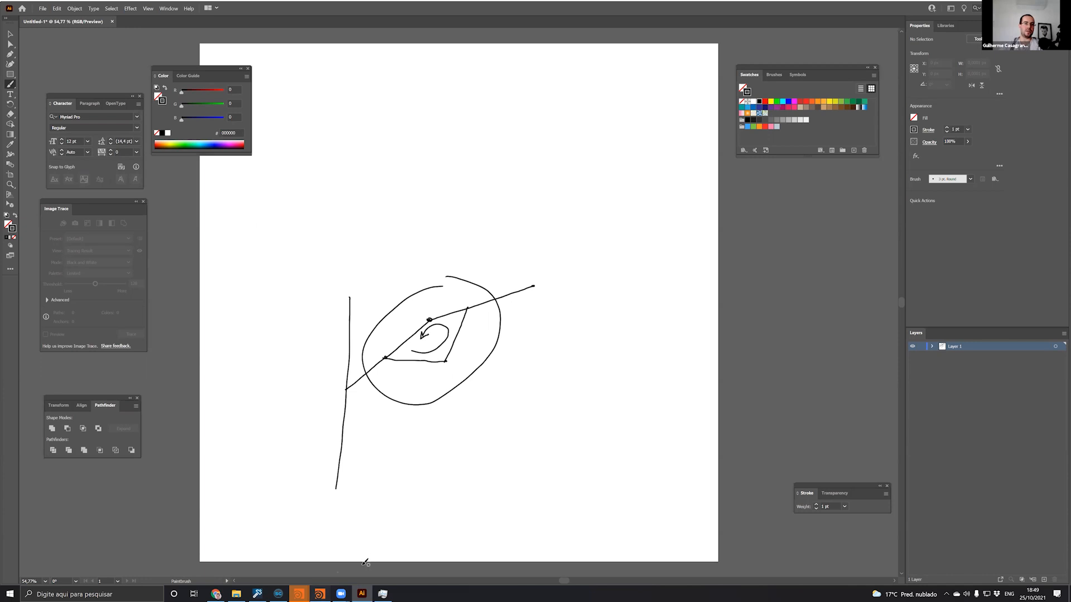
# Switch to Houdini, display the orientjoints3 result and inspect the skeleton's lower branches
pyautogui.click(320, 594)
pyautogui.click(299, 593)
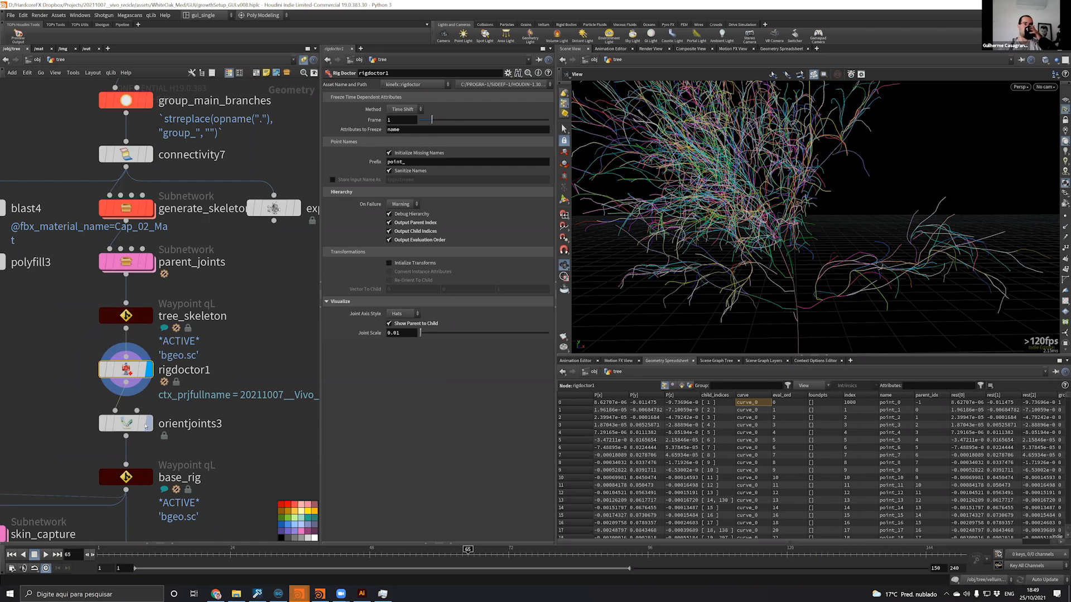
pyautogui.moveTo(146, 427)
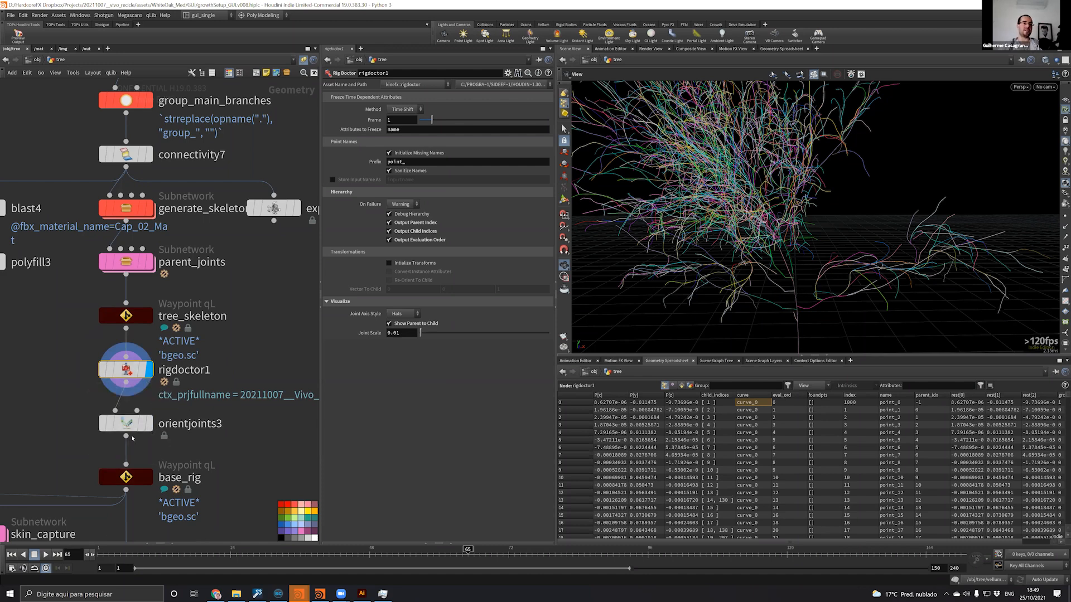
pyautogui.click(148, 424)
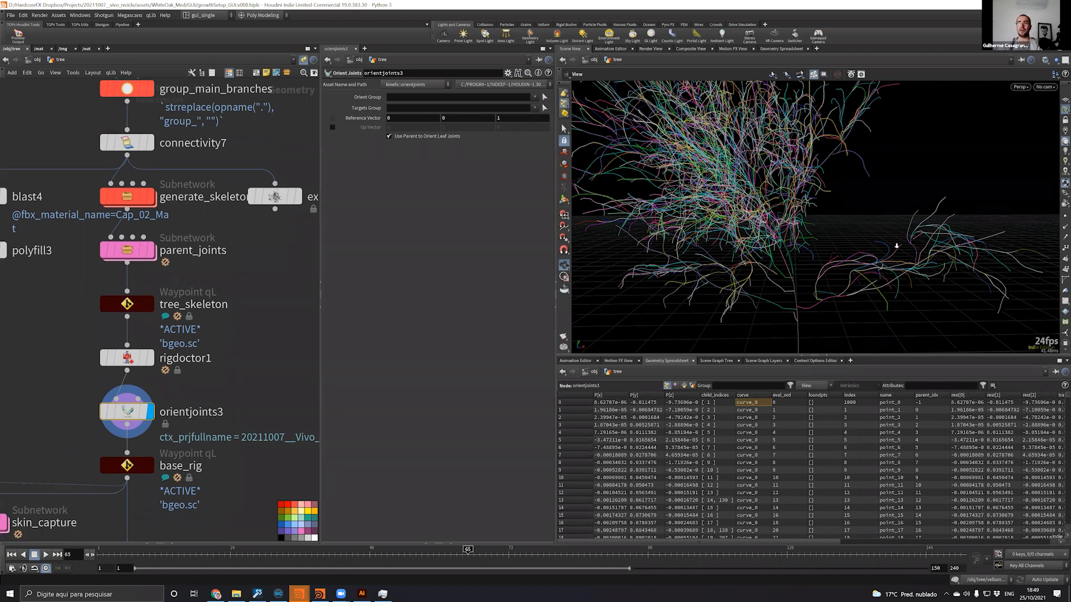
pyautogui.moveTo(864, 299); pyautogui.dragTo(807, 325)
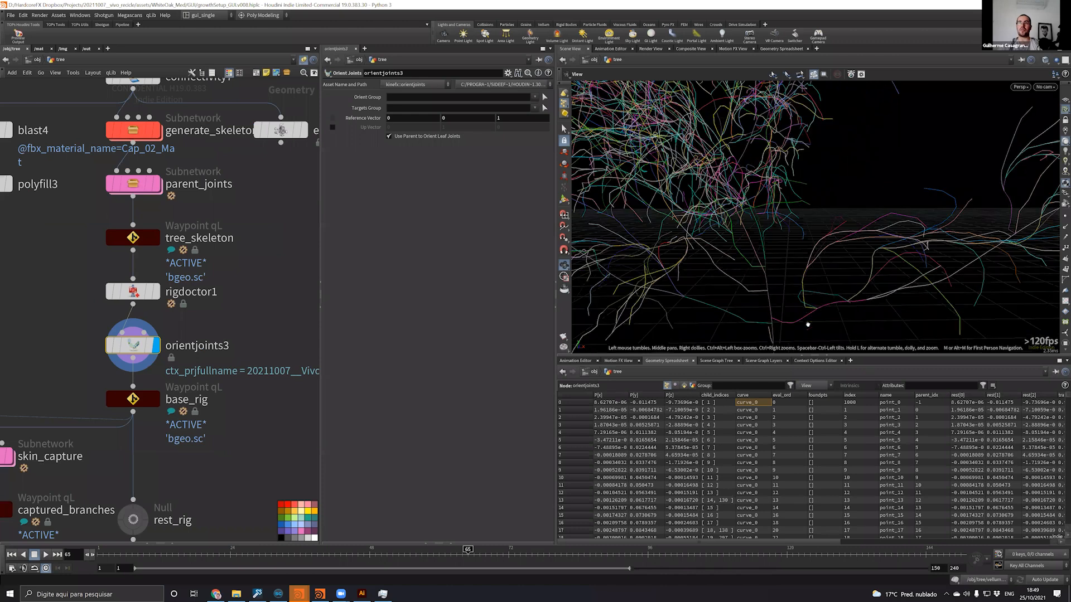
# Display the base_rig waypoint and inspect its skeleton alongside the nodes that follow it
pyautogui.click(146, 399)
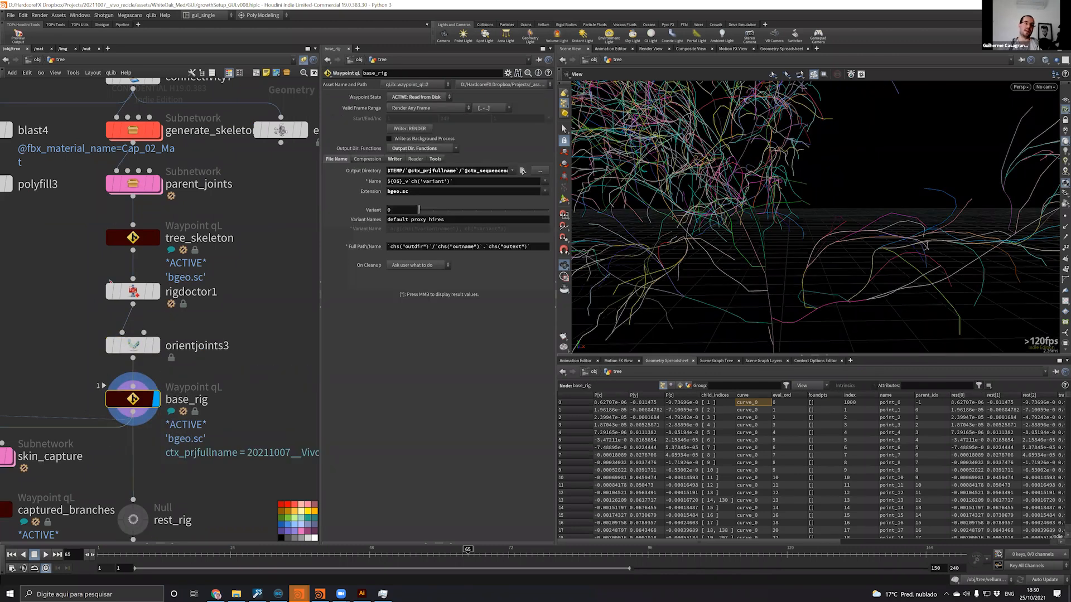
pyautogui.scroll(-6, 187, 289)
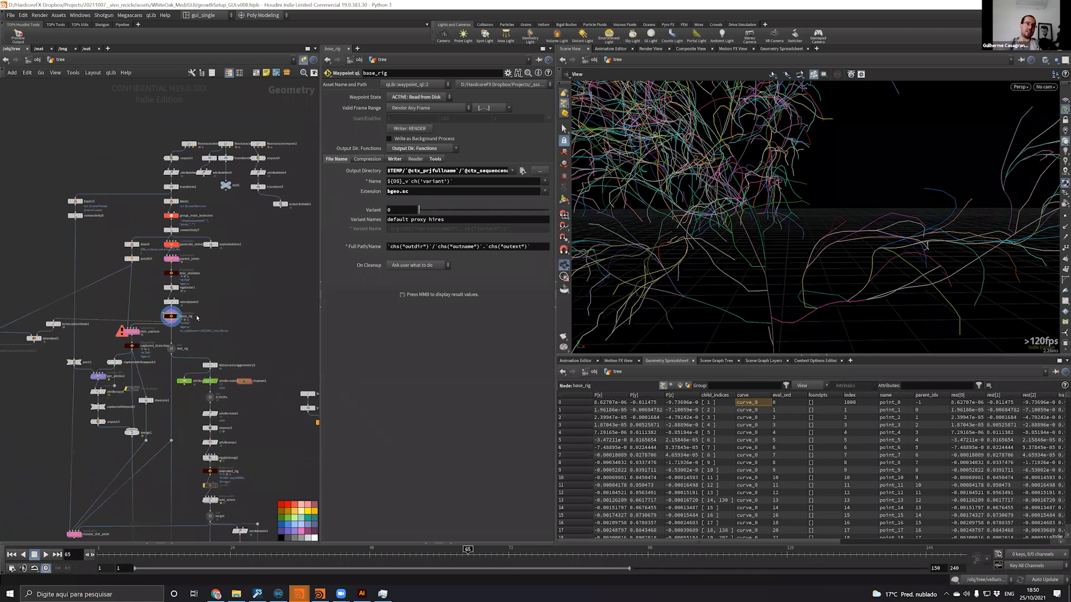
pyautogui.moveTo(239, 397); pyautogui.dragTo(218, 320, button='middle')
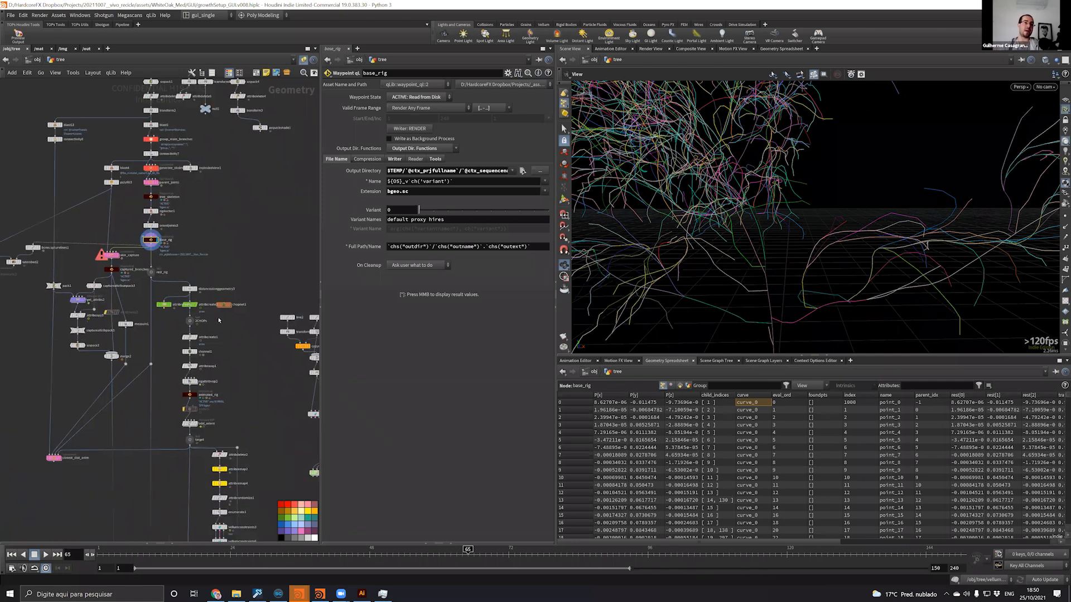
pyautogui.scroll(5, 219, 226)
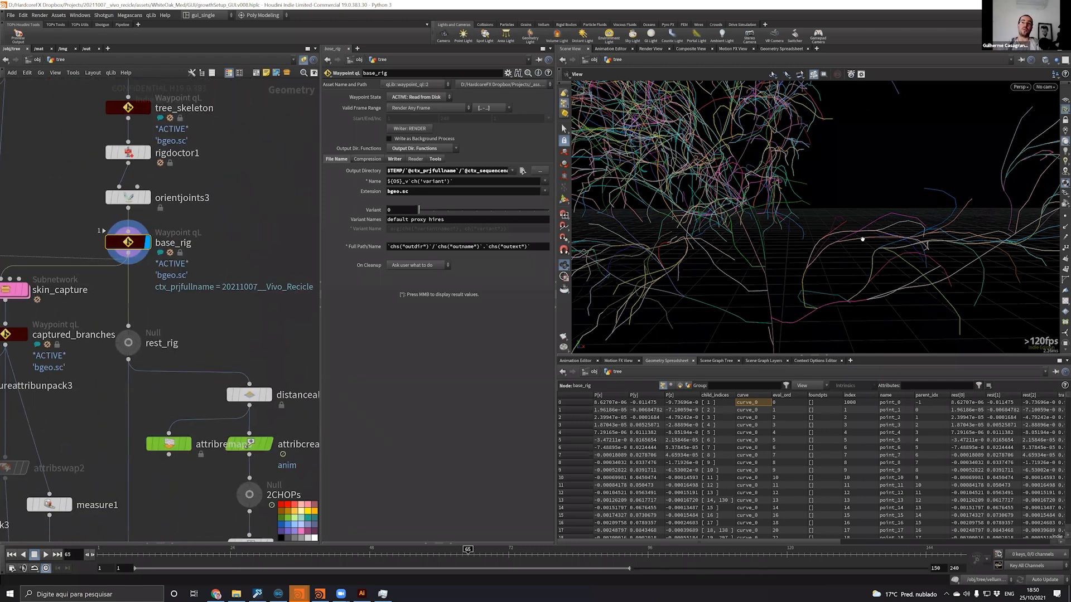
pyautogui.moveTo(656, 226); pyautogui.dragTo(684, 215)
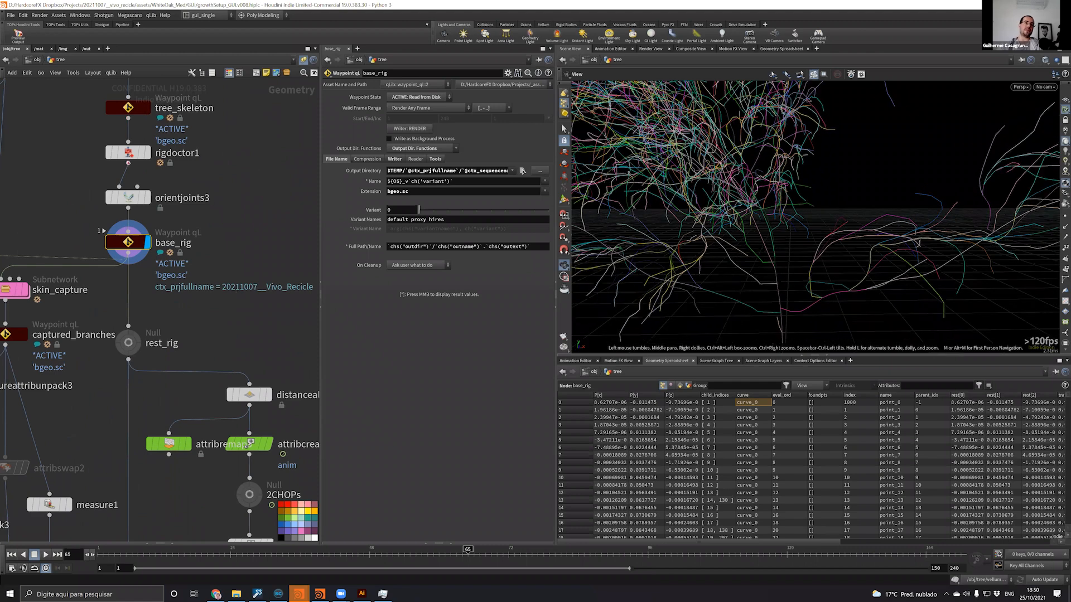
# Display the animated_rig waypoint further down the network and scrub the timeline to view the tree's growth
pyautogui.scroll(-4, 223, 269)
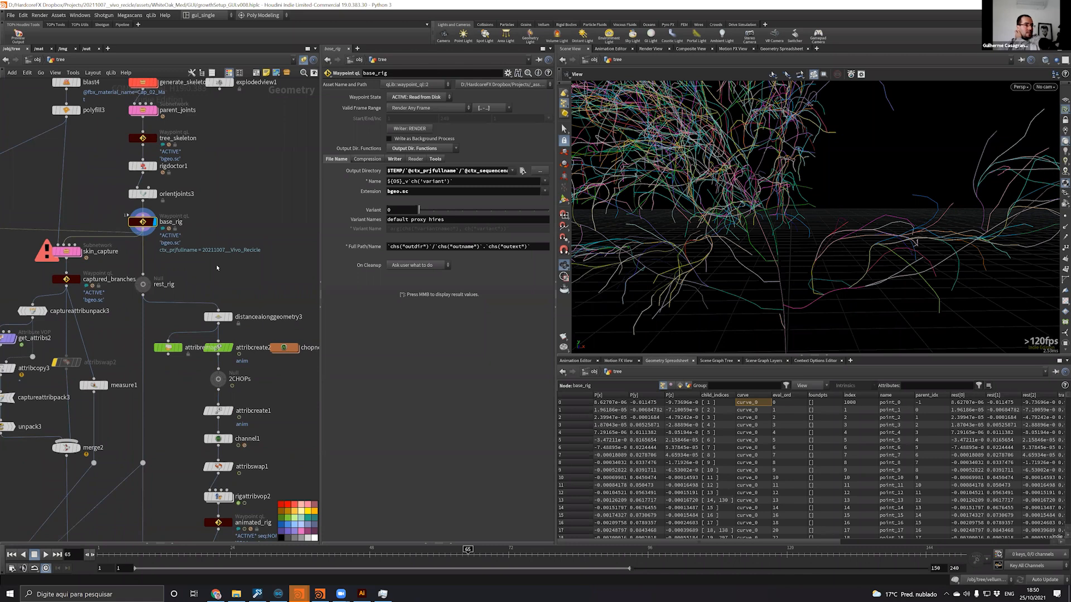
pyautogui.moveTo(176, 465); pyautogui.dragTo(146, 352, button='middle')
pyautogui.scroll(4, 239, 388)
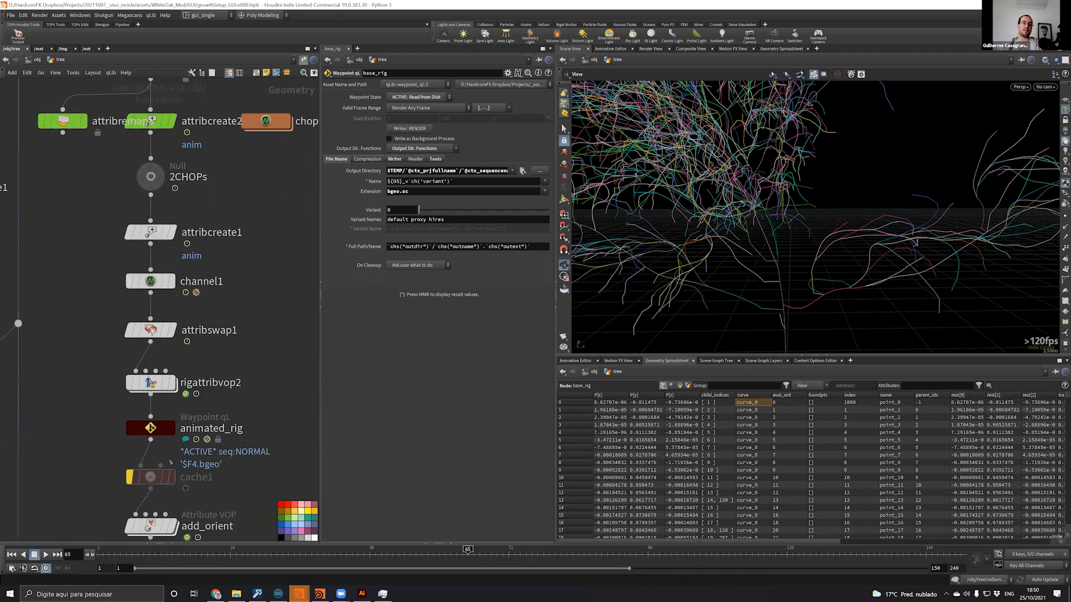
pyautogui.moveTo(231, 401)
pyautogui.mouseDown(button='middle')
pyautogui.moveTo(227, 426)
pyautogui.moveTo(220, 404)
pyautogui.mouseUp(button='middle')
pyautogui.click(160, 431)
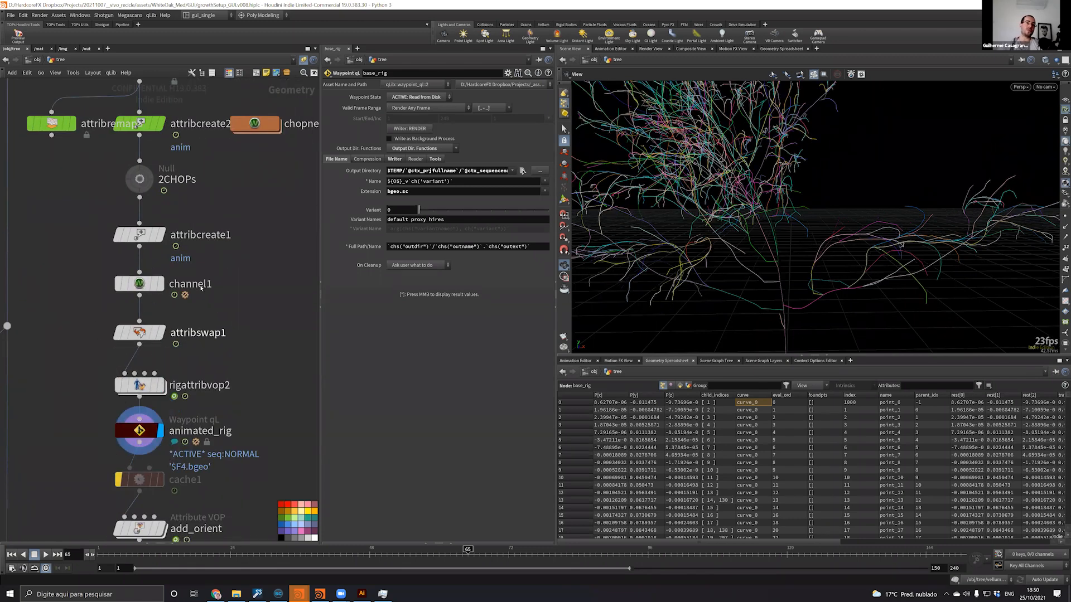
pyautogui.scroll(-3, 233, 292)
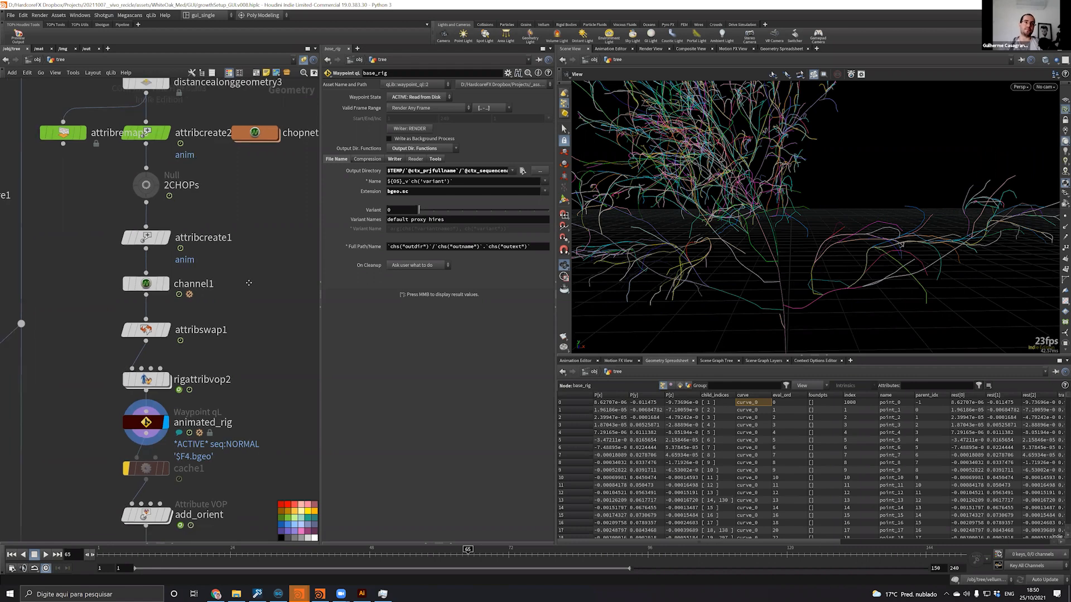
pyautogui.scroll(3, 222, 362)
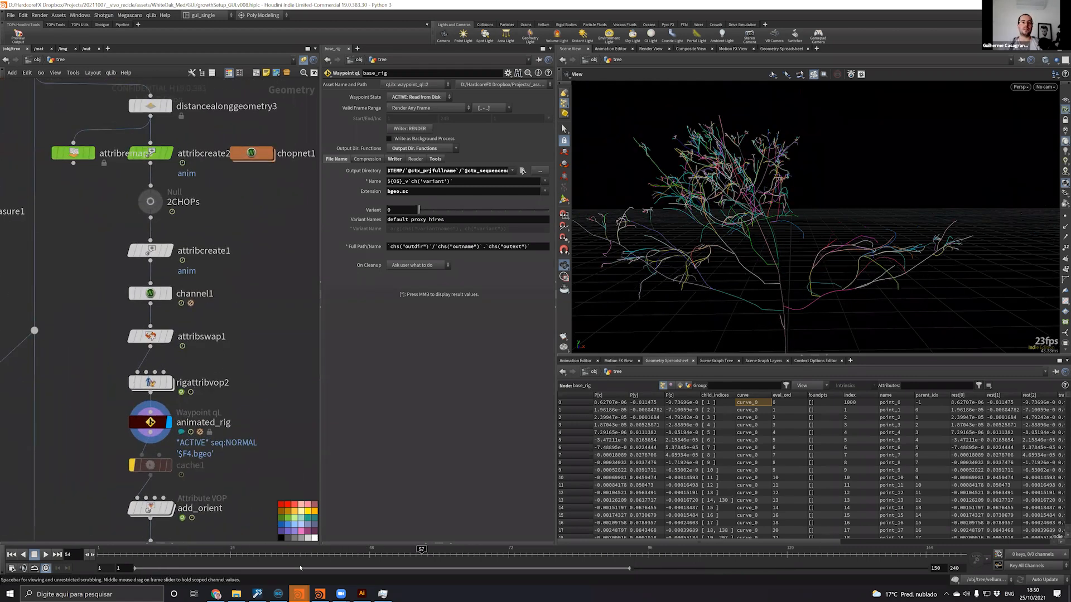
pyautogui.click(243, 549)
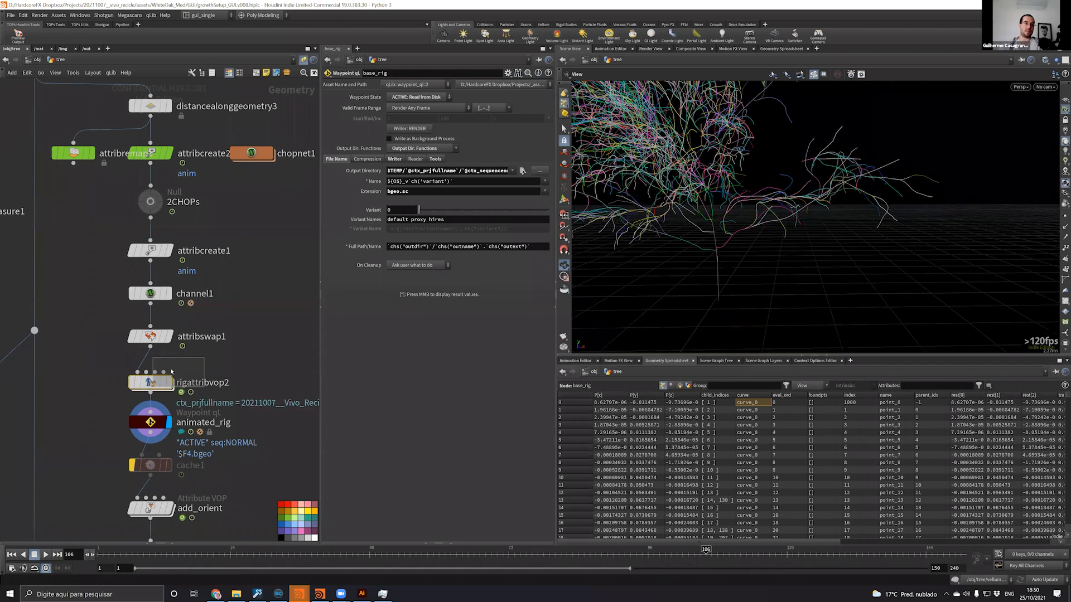
# Enter the for-each loop network inside rigattribvop2 and examine the dirtoparent1, importpoint1 and multiply1 nodes
pyautogui.press('i')
pyautogui.press('i')
pyautogui.press('i')
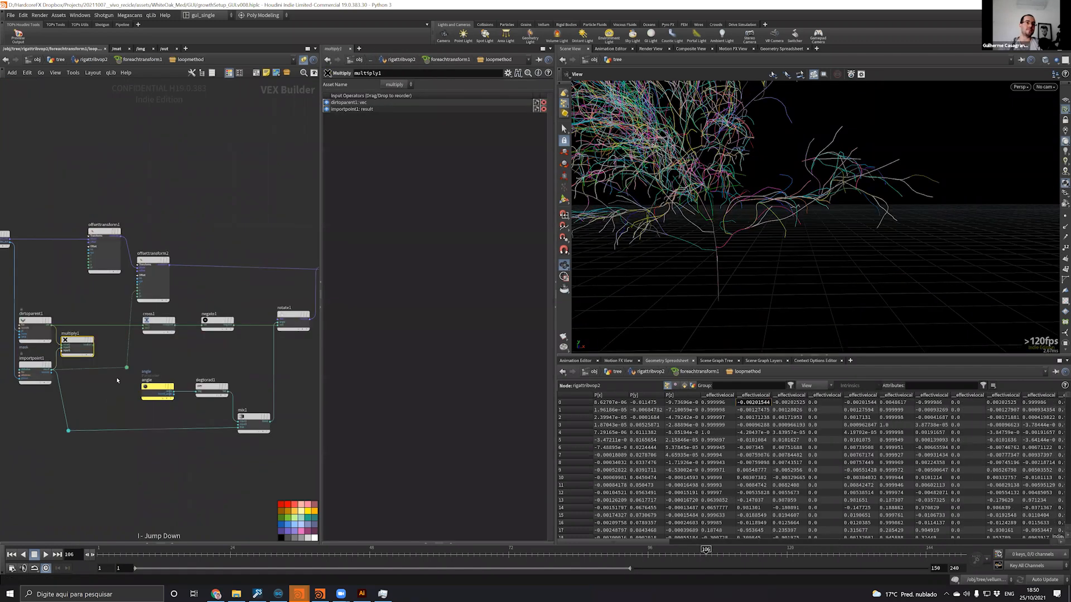
pyautogui.scroll(5, 259, 177)
pyautogui.moveTo(258, 177); pyautogui.dragTo(311, 159, button='middle')
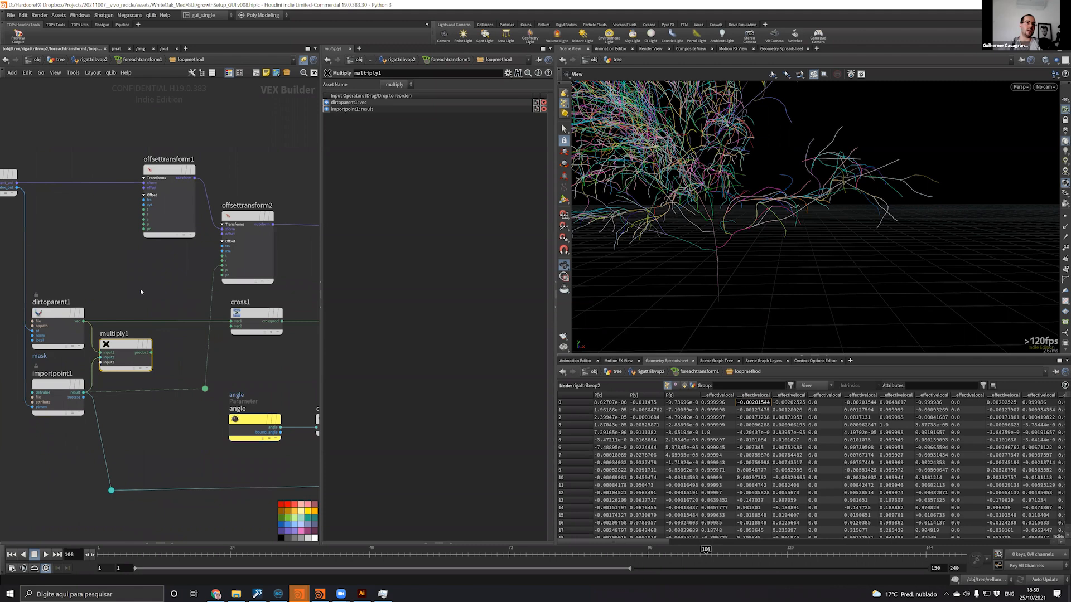
pyautogui.scroll(3, 143, 295)
pyautogui.moveTo(88, 470); pyautogui.dragTo(127, 423, button='middle')
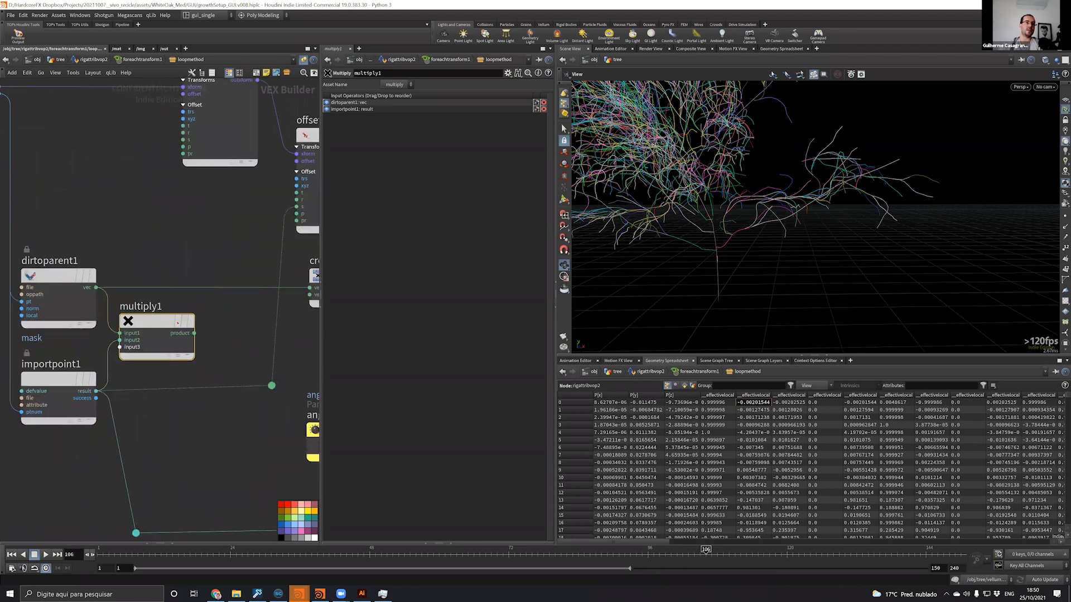
# Follow the importpoint1 connection to offsettransform2 and show that node's parameters
pyautogui.moveTo(146, 444); pyautogui.dragTo(78, 393)
pyautogui.moveTo(268, 162); pyautogui.dragTo(139, 274, button='middle')
pyautogui.moveTo(229, 181); pyautogui.dragTo(207, 281)
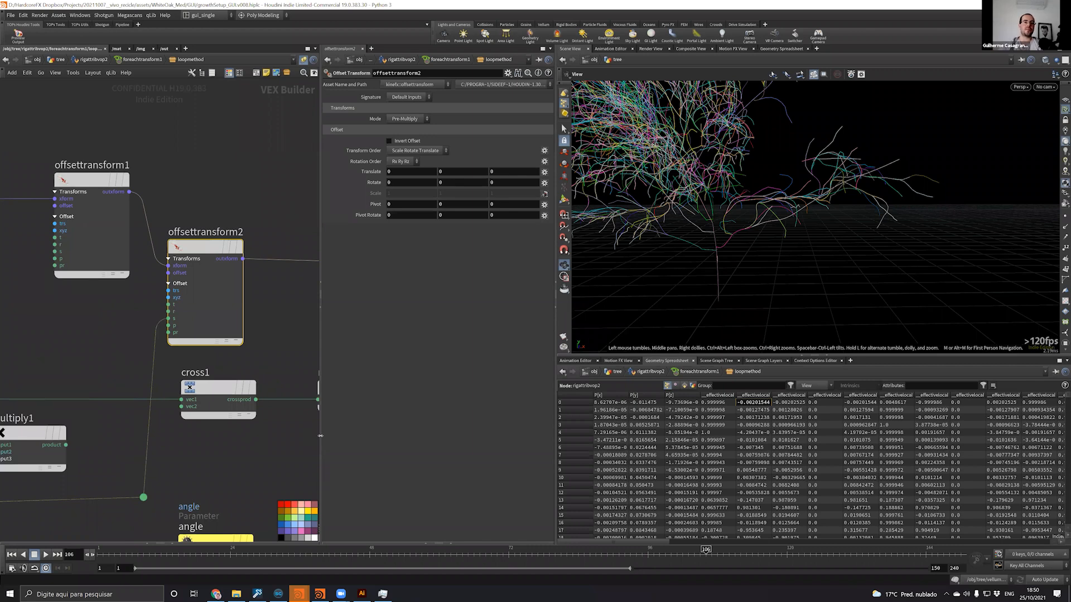
# Switch to Illustrator, add a new layer above the existing sketch and hide Layer 1
pyautogui.click(361, 592)
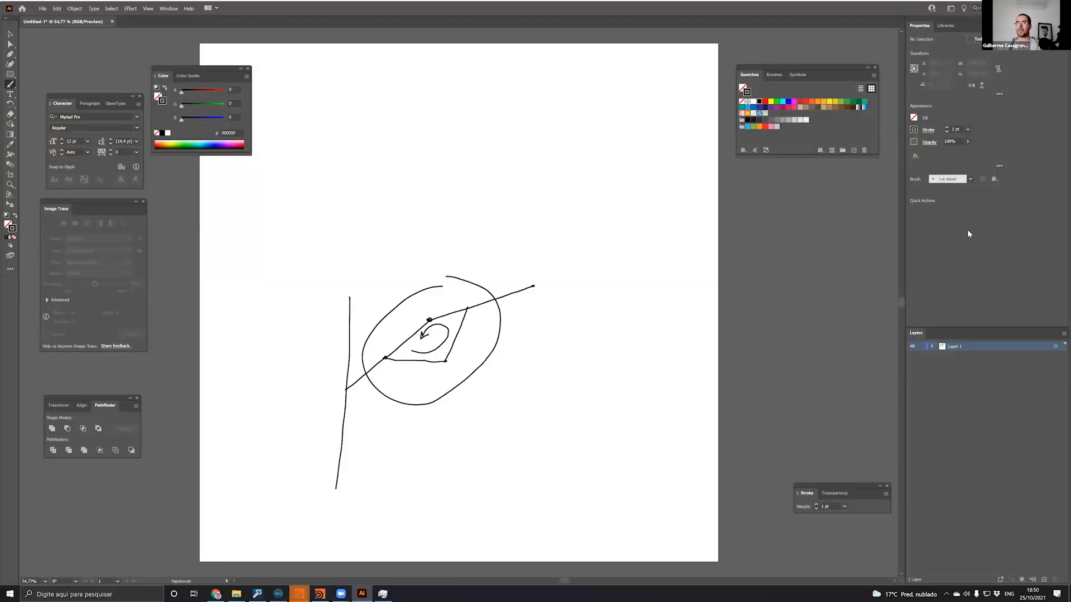
pyautogui.click(1044, 580)
pyautogui.click(912, 355)
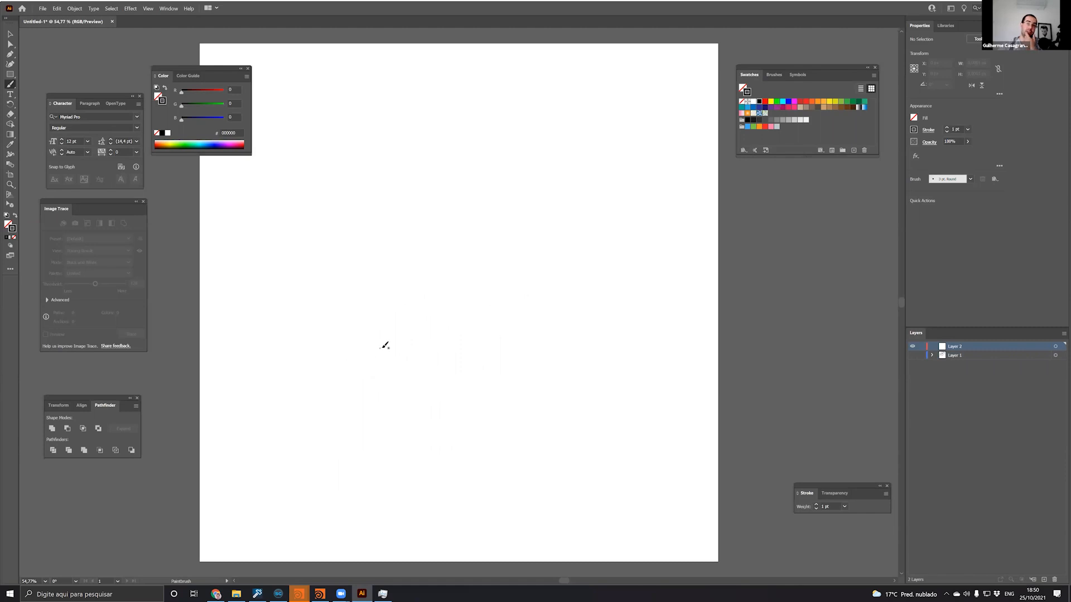
# Sketch a diagonal bone line with a dot at each end and a parallel arrow labelled with a circled Z
pyautogui.moveTo(334, 357); pyautogui.dragTo(403, 277)
pyautogui.moveTo(437, 239); pyautogui.dragTo(469, 200)
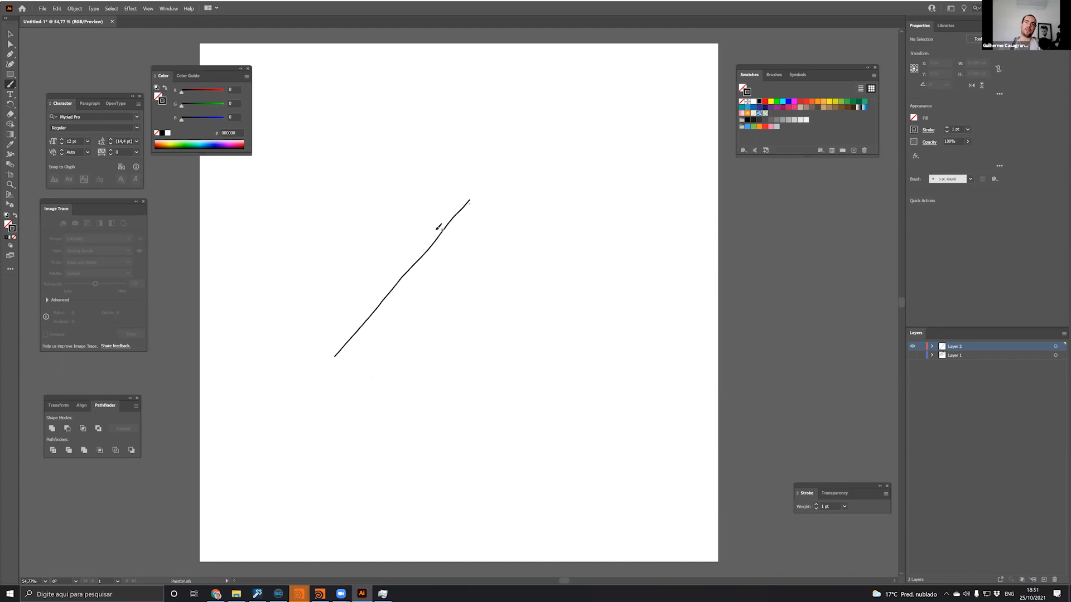
pyautogui.moveTo(470, 199); pyautogui.dragTo(470, 198)
pyautogui.moveTo(335, 356)
pyautogui.mouseDown()
pyautogui.moveTo(395, 316)
pyautogui.moveTo(405, 328)
pyautogui.moveTo(397, 337)
pyautogui.moveTo(408, 337)
pyautogui.mouseUp()
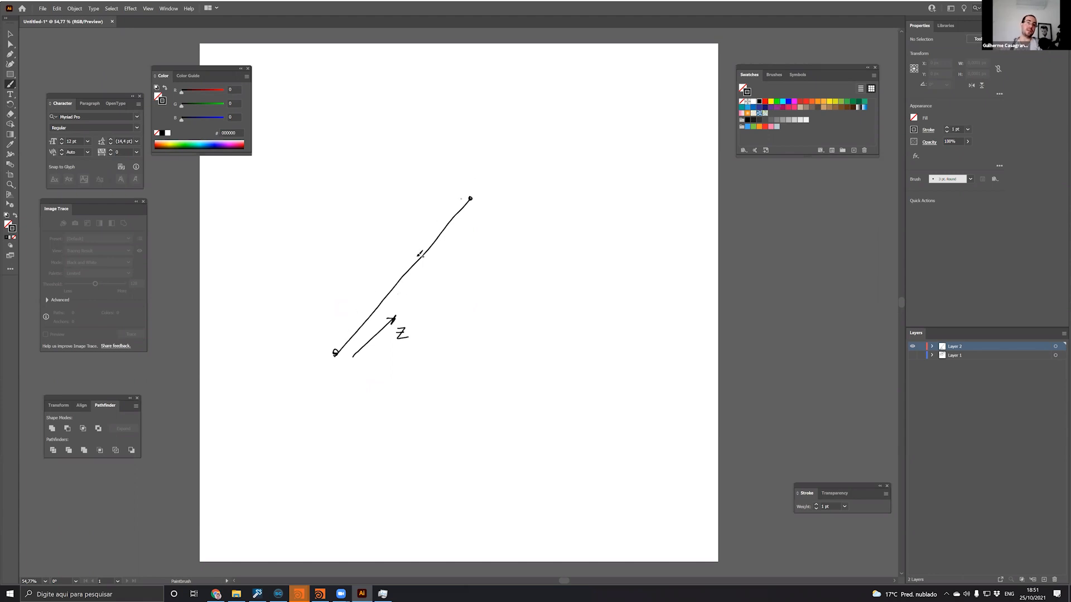
pyautogui.moveTo(406, 318); pyautogui.dragTo(412, 321)
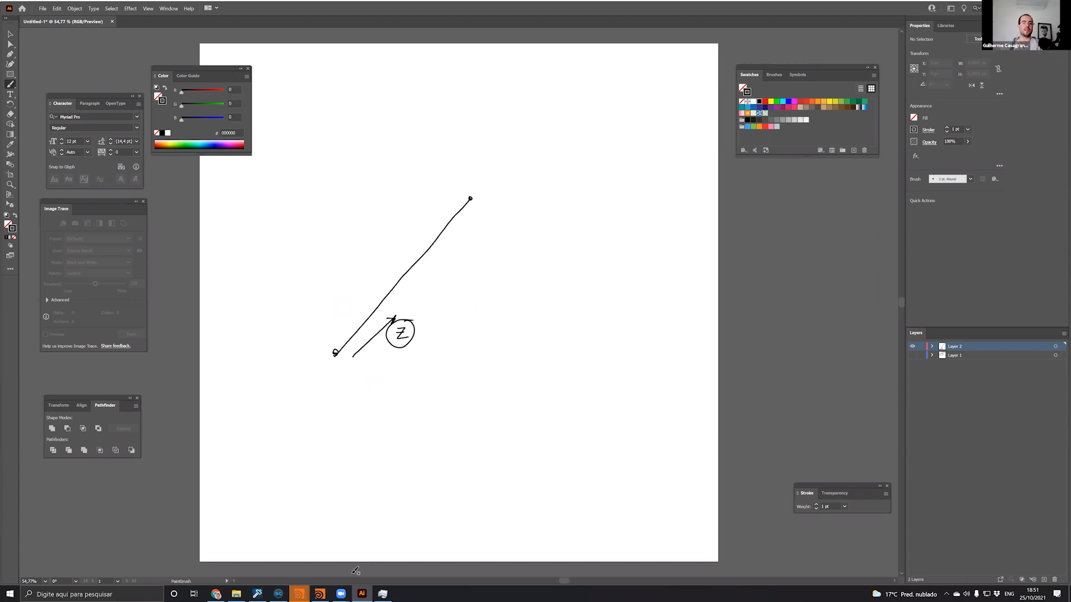
# Switch back to Houdini, move the timeline to frame 25 and select animated_rig in the tree network
pyautogui.moveTo(299, 594)
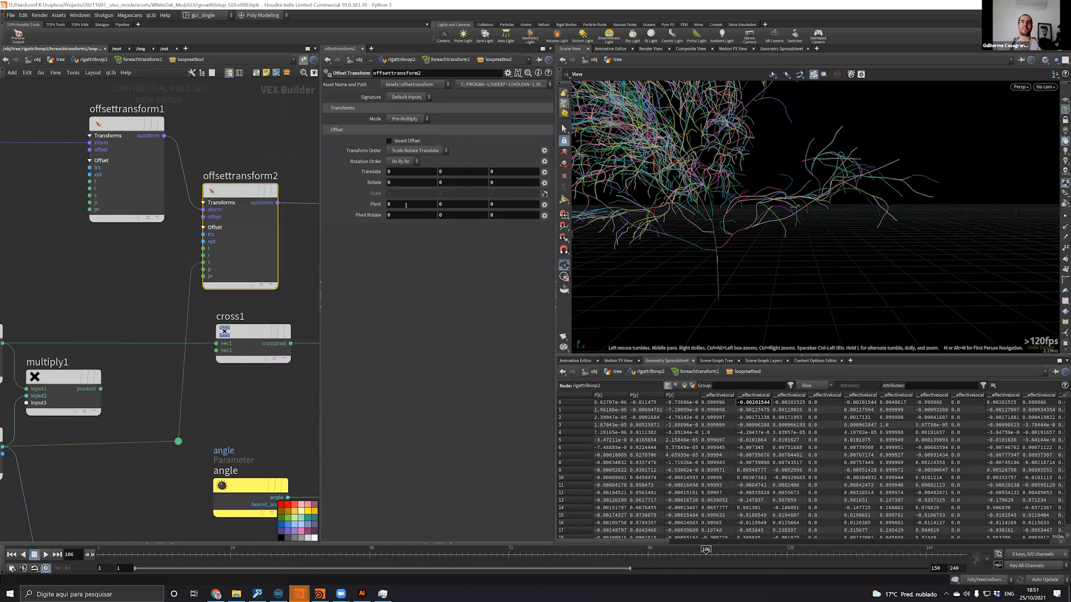
pyautogui.moveTo(254, 552); pyautogui.dragTo(222, 550)
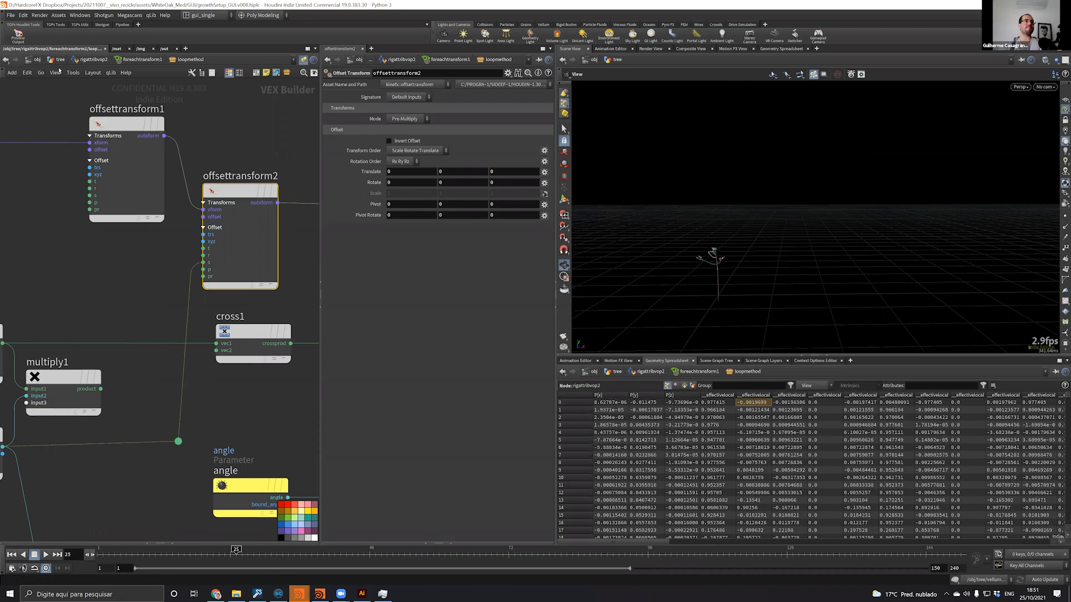
pyautogui.click(57, 59)
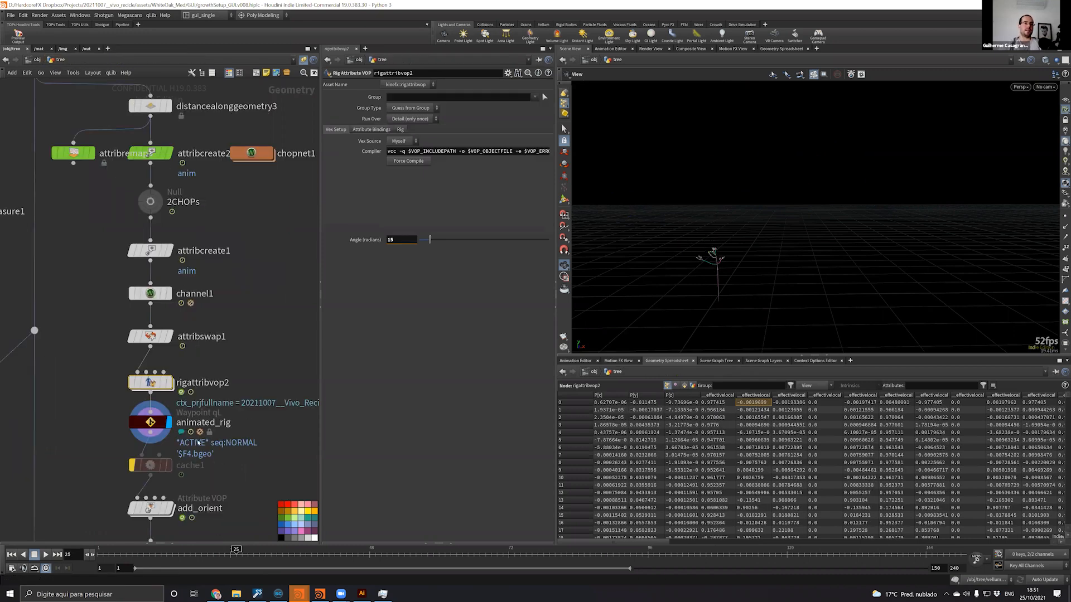
pyautogui.click(160, 427)
pyautogui.moveTo(160, 437); pyautogui.dragTo(168, 344, button='middle')
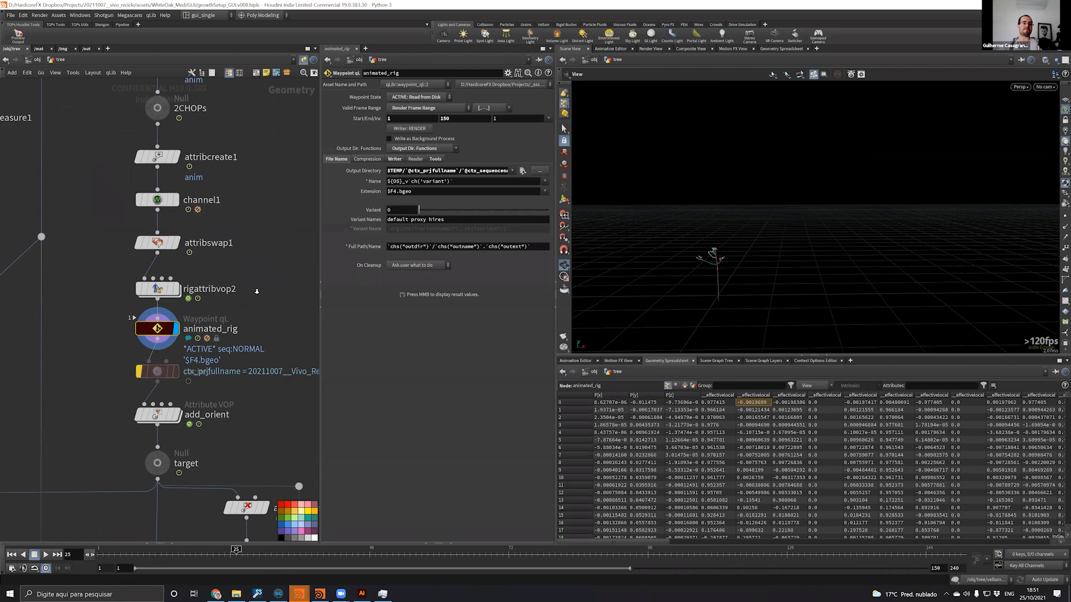
# Follow the network from animated_rig down to the Vellum chain and display the vellumconstraints3 hair constraints
pyautogui.scroll(-4, 188, 264)
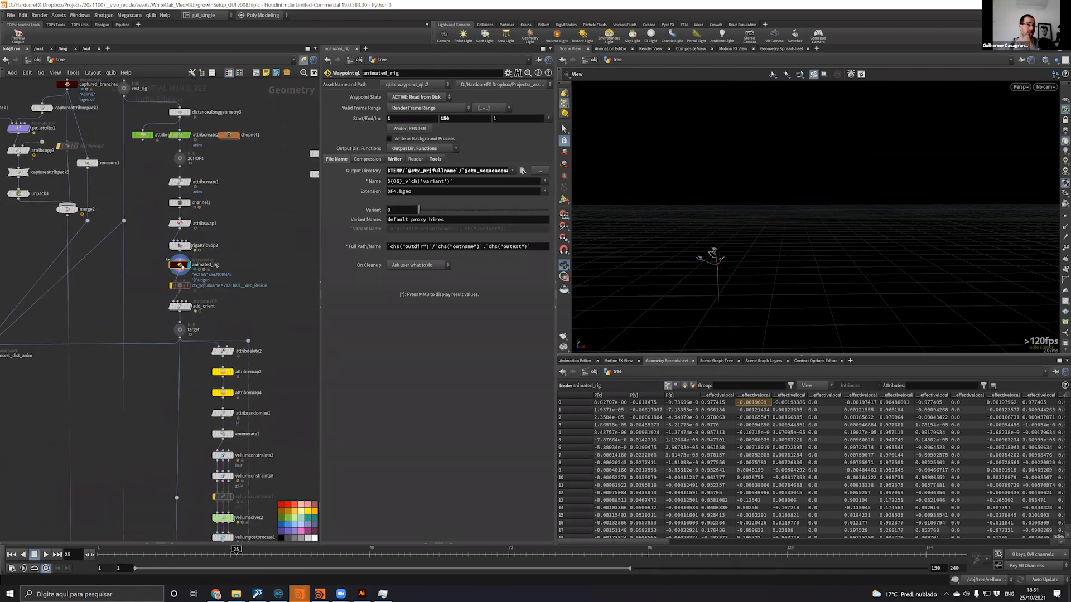
pyautogui.scroll(5, 223, 302)
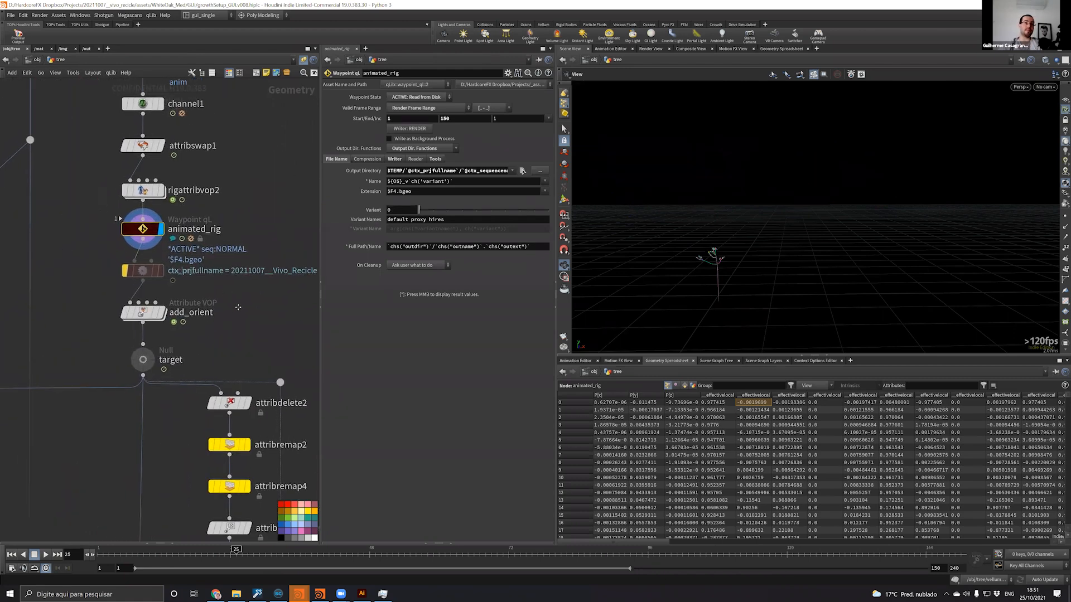
pyautogui.scroll(-4, 239, 276)
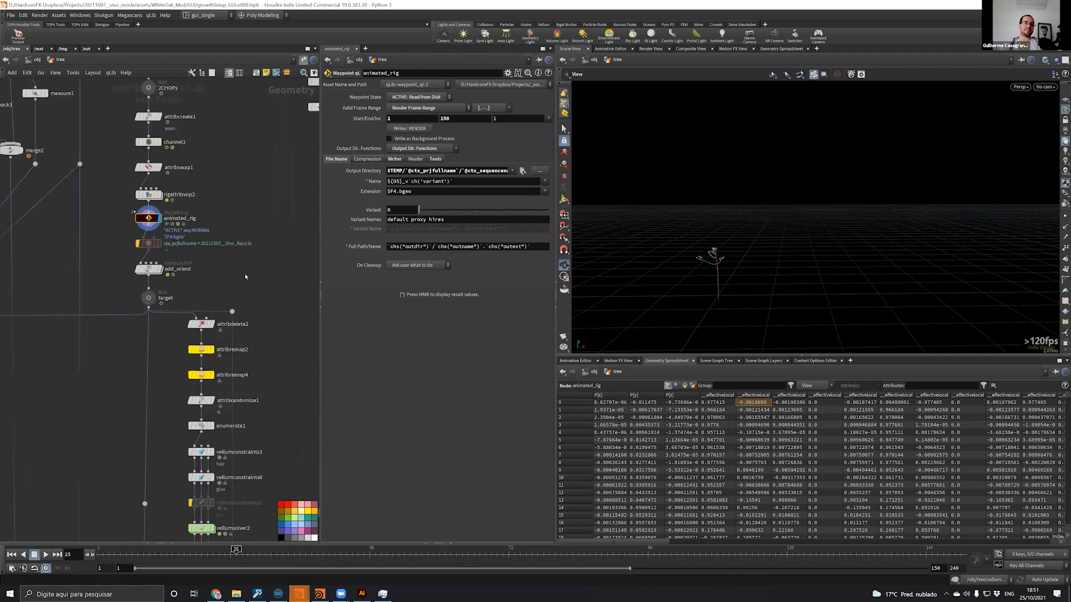
pyautogui.scroll(-5, 245, 277)
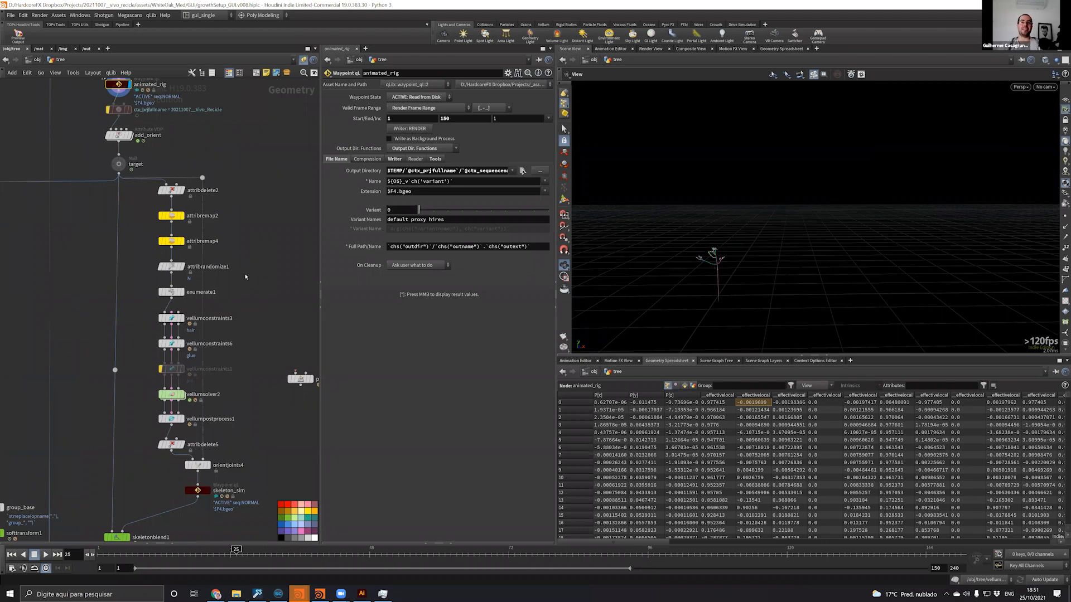
pyautogui.moveTo(276, 326); pyautogui.dragTo(274, 406, button='middle')
pyautogui.scroll(3, 179, 398)
pyautogui.moveTo(179, 398); pyautogui.dragTo(141, 295, button='middle')
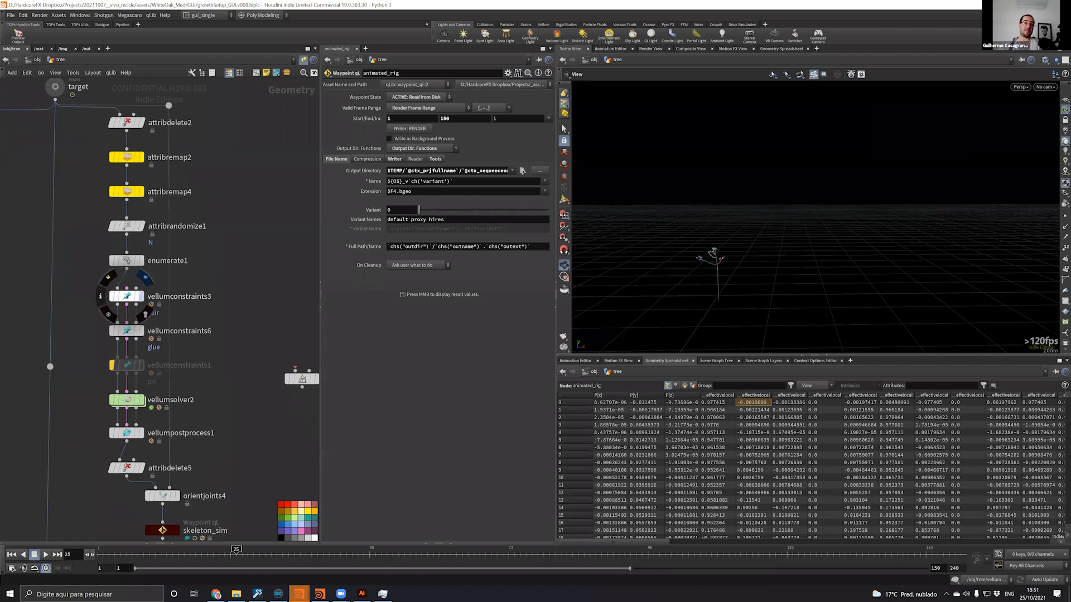
pyautogui.click(134, 295)
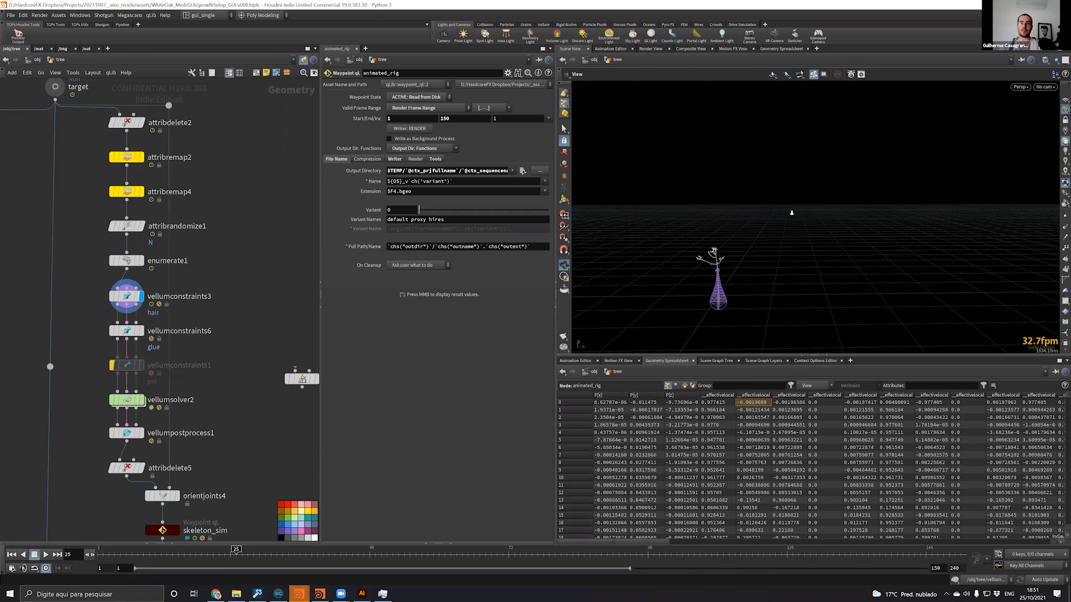
# Frame the trunk and branches in the viewport and review the available Constraint Type options of vellumconstraints3
pyautogui.scroll(5, 792, 212)
pyautogui.press('h')
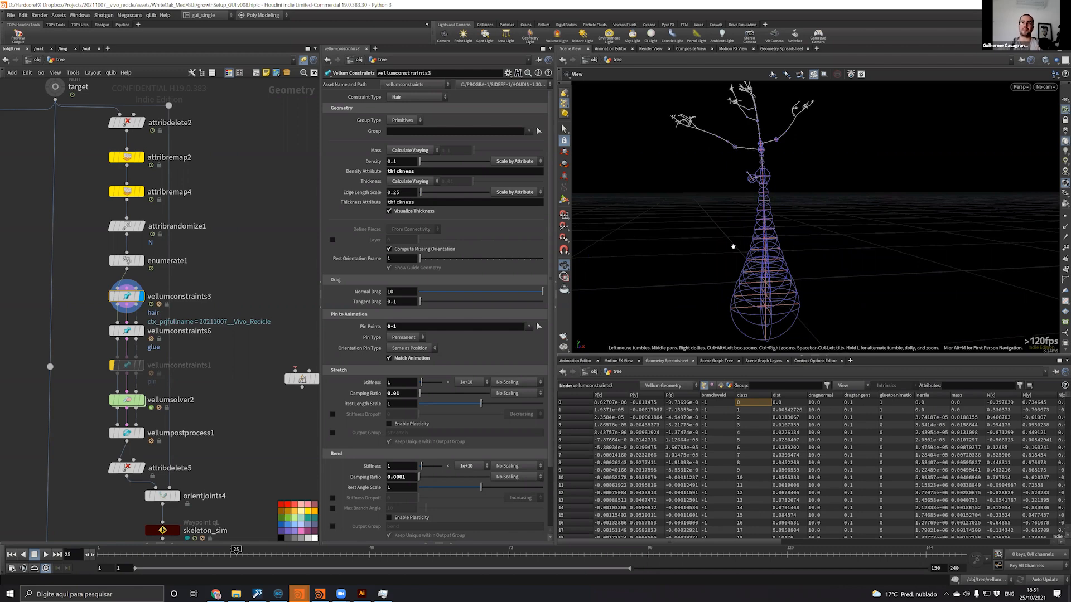
pyautogui.moveTo(728, 195); pyautogui.dragTo(808, 267)
pyautogui.moveTo(752, 254); pyautogui.dragTo(694, 283)
pyautogui.moveTo(750, 252); pyautogui.dragTo(707, 250, button='middle')
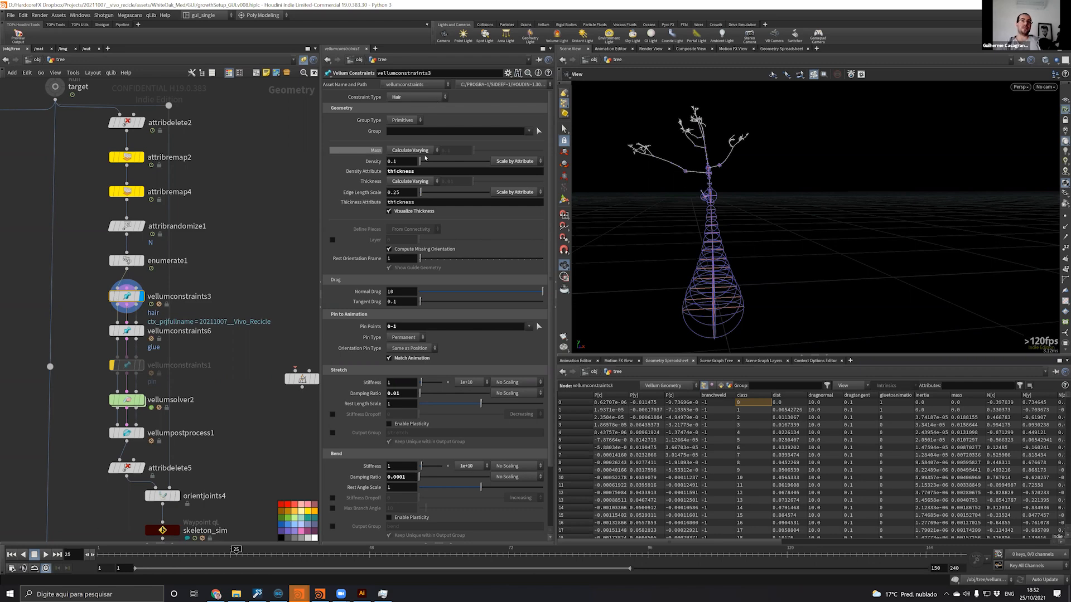
pyautogui.click(417, 97)
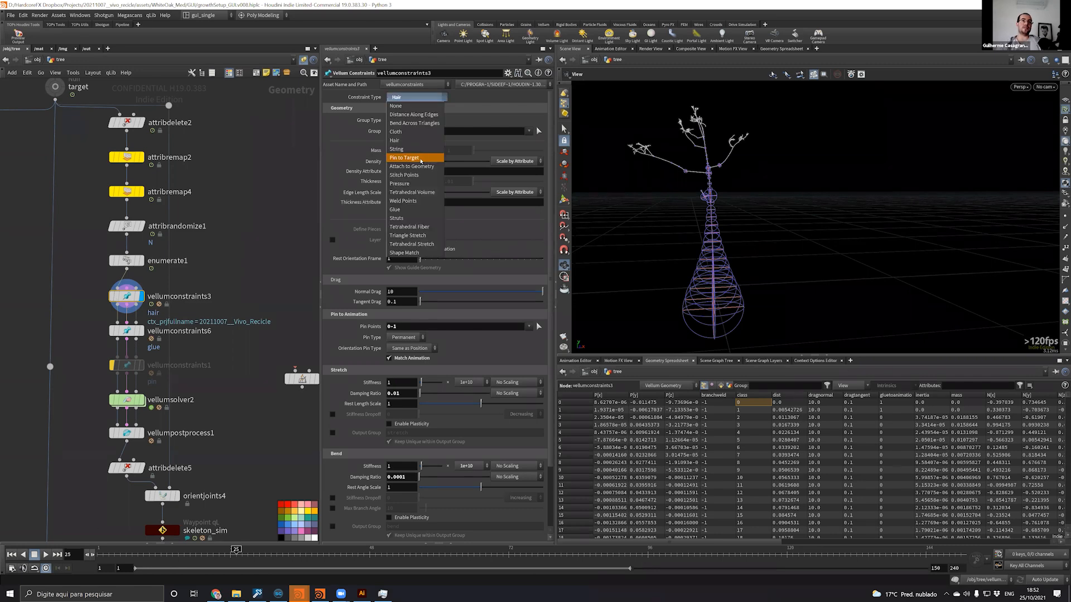
pyautogui.click(216, 171)
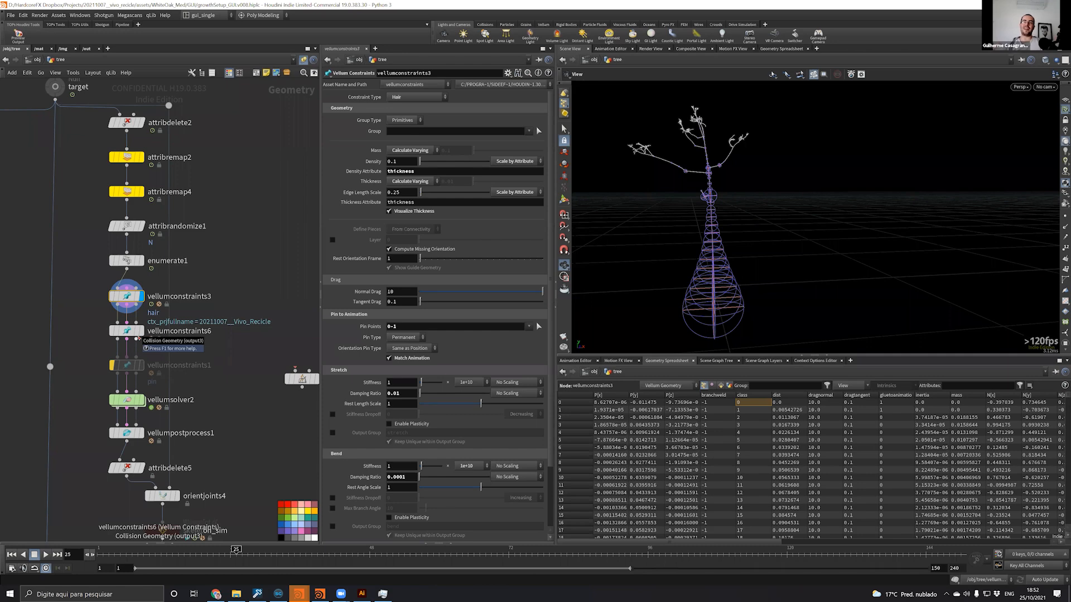
# Add a Null node beside the Vellum chain, wired to an output of vellumconstraints3, and inspect its node info
pyautogui.moveTo(253, 251); pyautogui.dragTo(268, 279, button='middle')
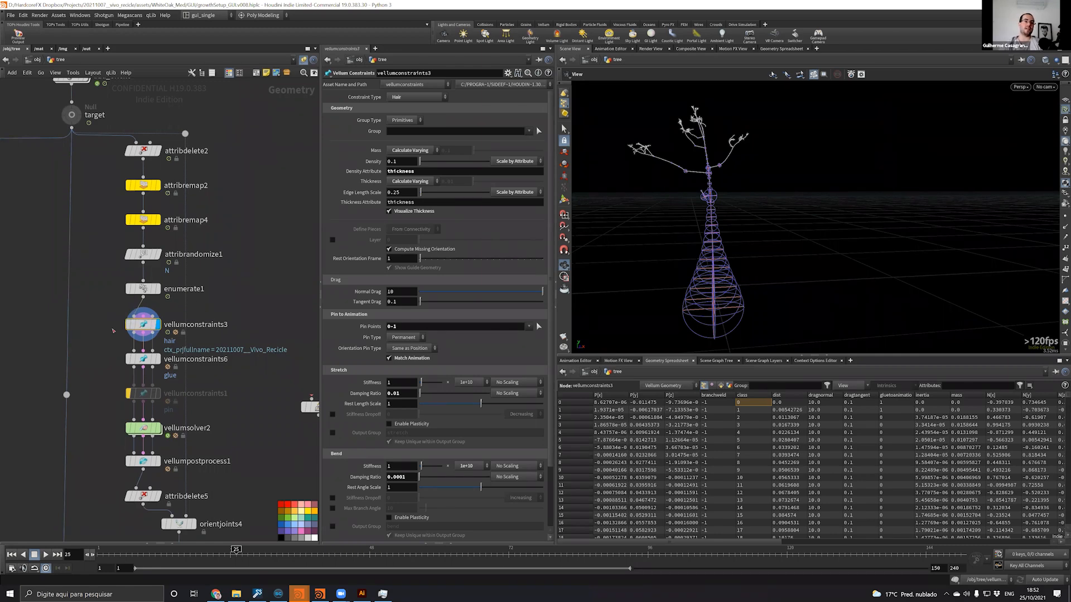
pyautogui.moveTo(147, 330)
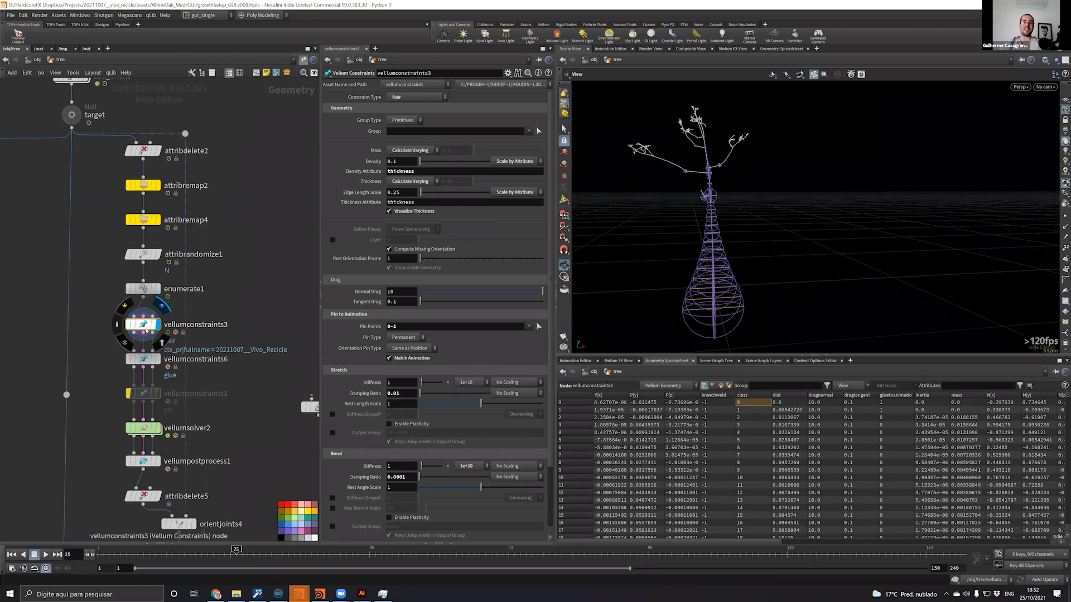
pyautogui.click(143, 329)
pyautogui.moveTo(274, 405); pyautogui.dragTo(238, 396, button='middle')
pyautogui.press('Tab')
pyautogui.write('n')
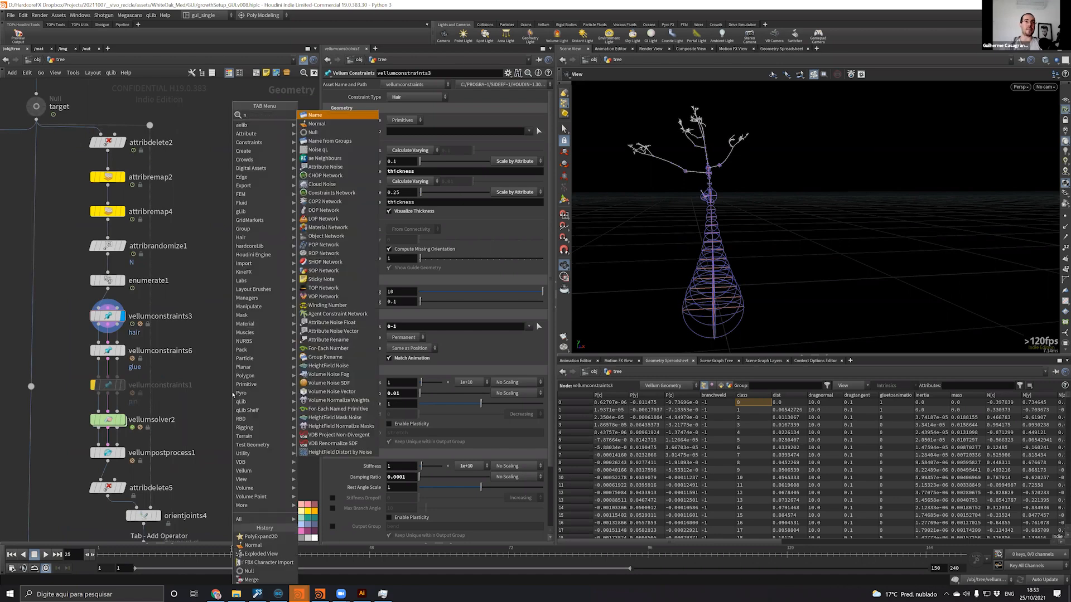
pyautogui.click(313, 132)
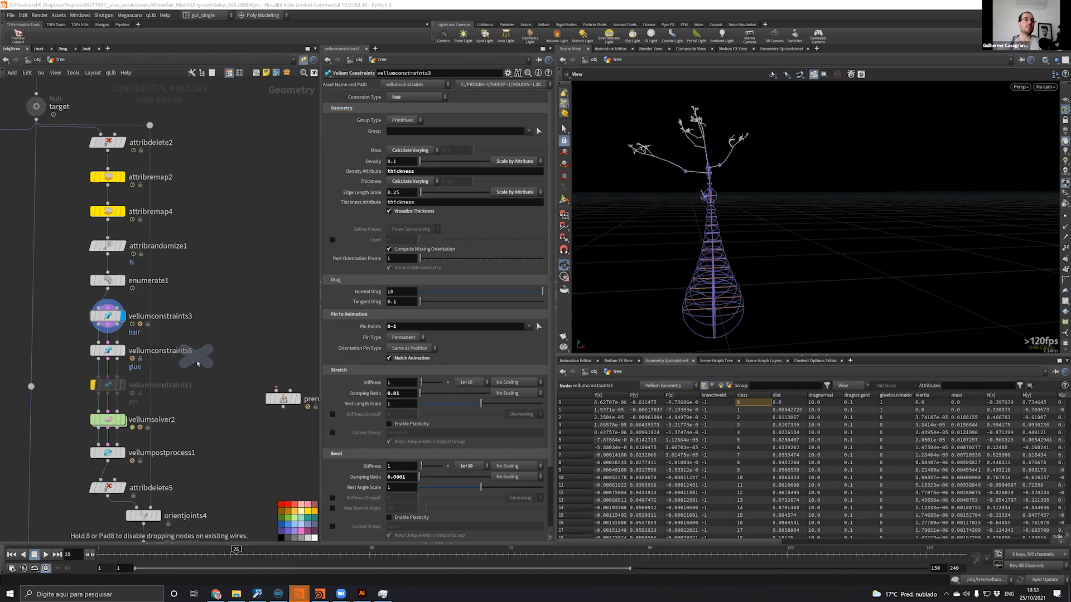
pyautogui.click(198, 357)
pyautogui.middleClick(197, 357)
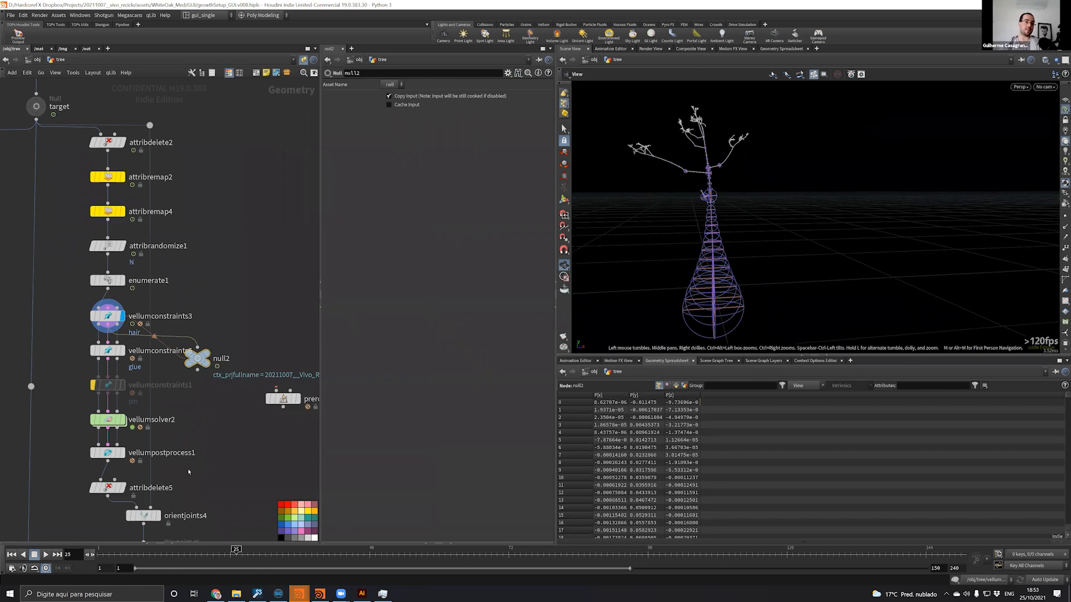
# Set the start of the playback range to frame 40
pyautogui.moveTo(212, 348); pyautogui.dragTo(260, 295, button='middle')
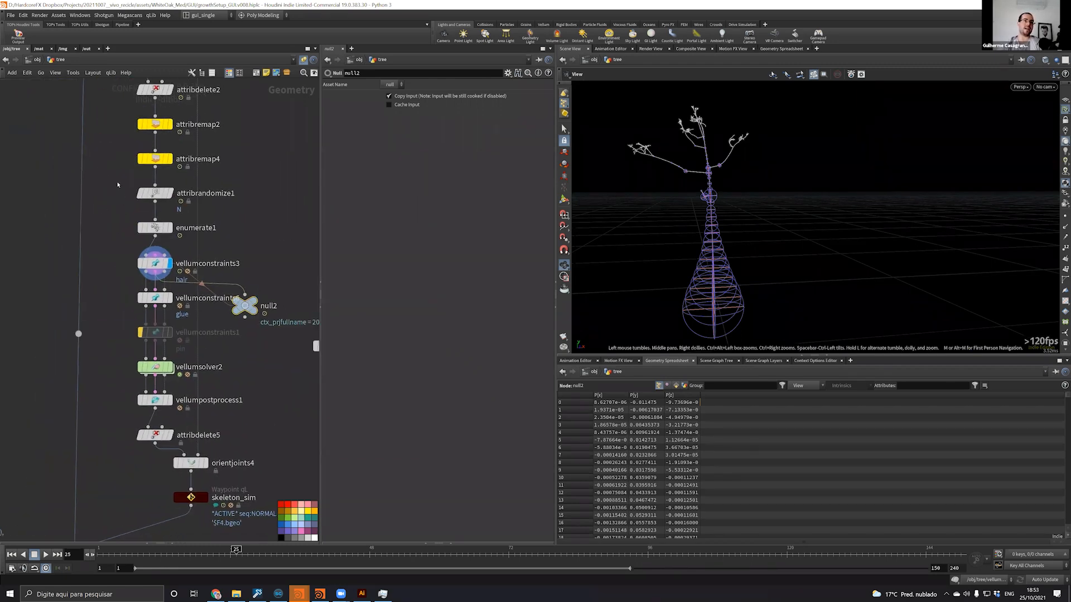
pyautogui.moveTo(111, 161); pyautogui.dragTo(126, 355, button='middle')
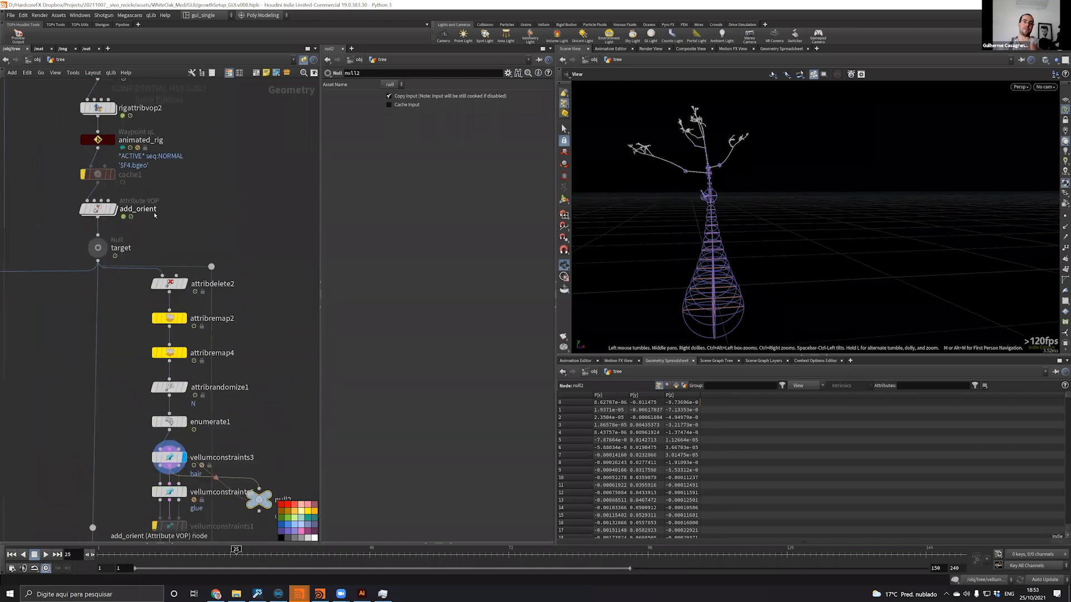
pyautogui.moveTo(130, 329); pyautogui.dragTo(136, 142, button='middle')
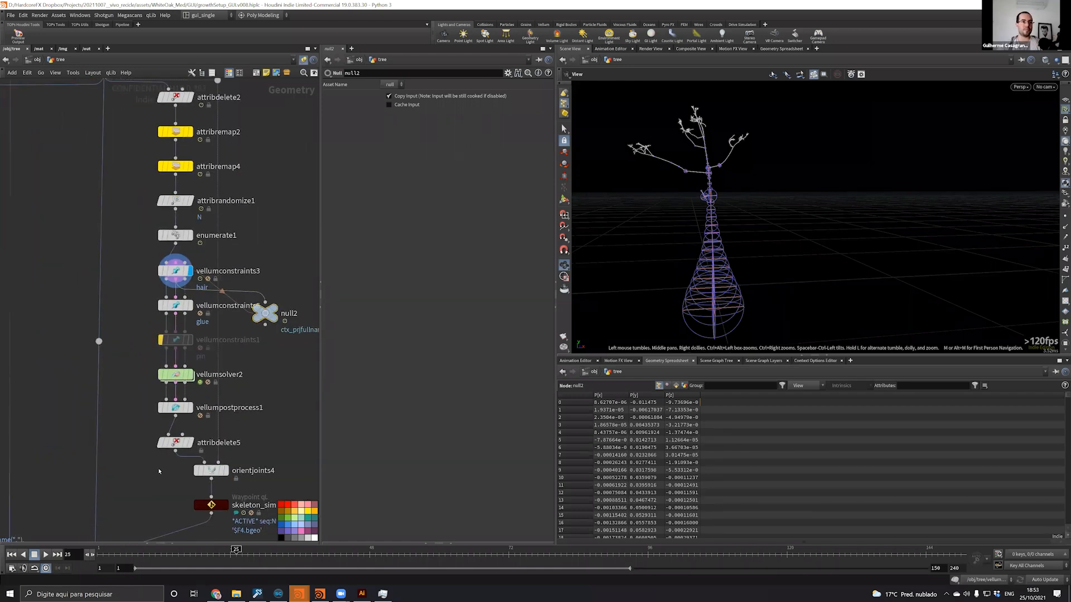
pyautogui.click(118, 568)
pyautogui.write('40')
pyautogui.press('Return')
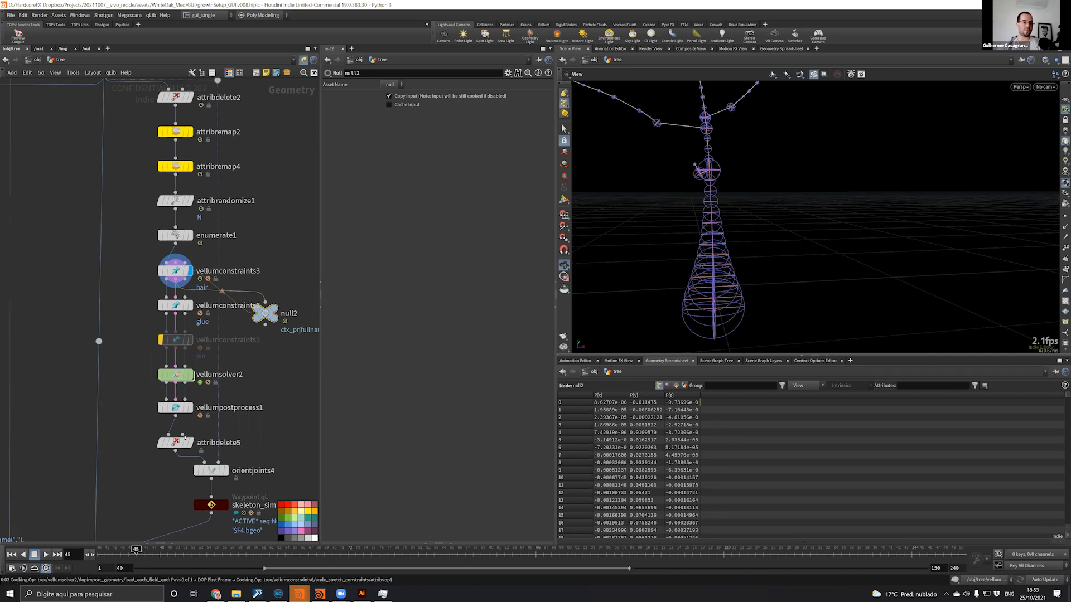
# Inspect the vellumrestblend1 settings inside vellumsolver2, and return to the tree network with vellumsolver2 displayed
pyautogui.doubleClick(175, 375)
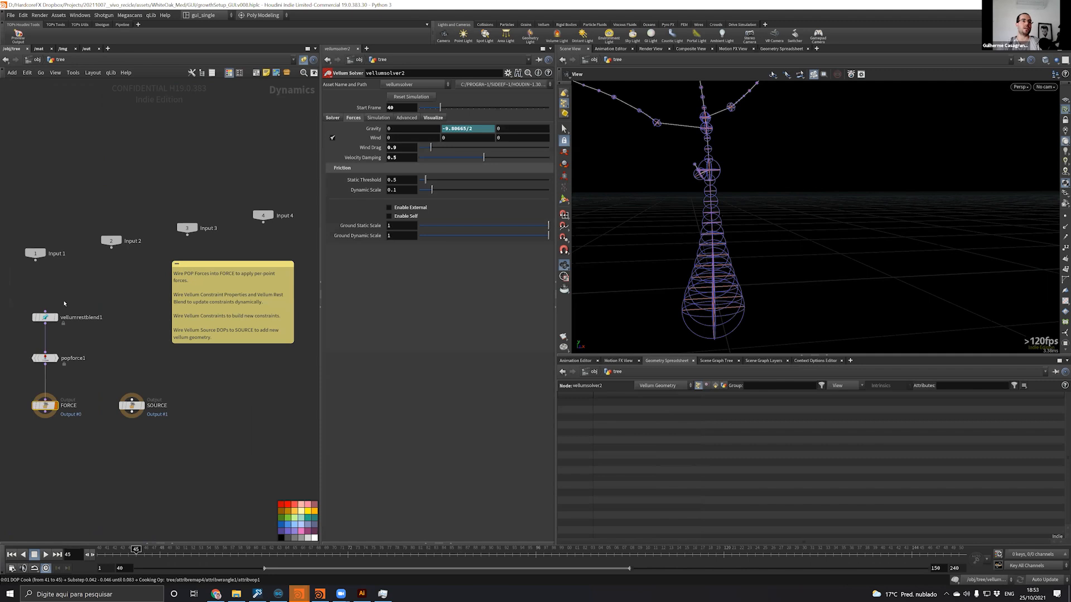
pyautogui.moveTo(35, 320); pyautogui.dragTo(56, 314)
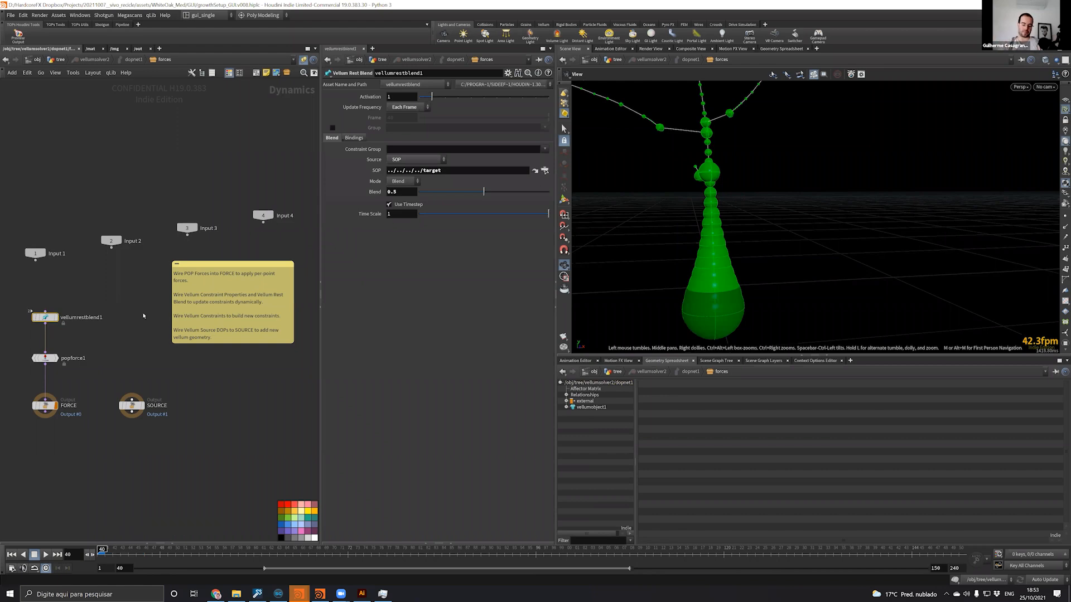
pyautogui.moveTo(173, 341); pyautogui.dragTo(173, 388, button='middle')
pyautogui.press('u')
pyautogui.press('r')
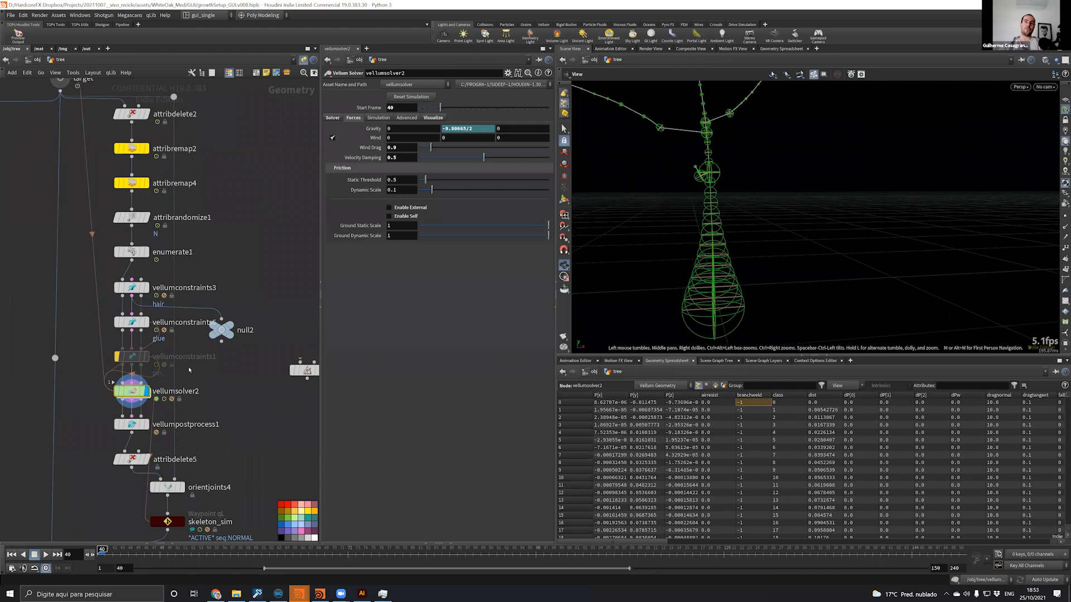
# Display the target null to view its animated geometry, and switch the display back to vellumsolver2 at frame 40
pyautogui.moveTo(256, 297); pyautogui.dragTo(256, 459, button='middle')
pyautogui.press('r')
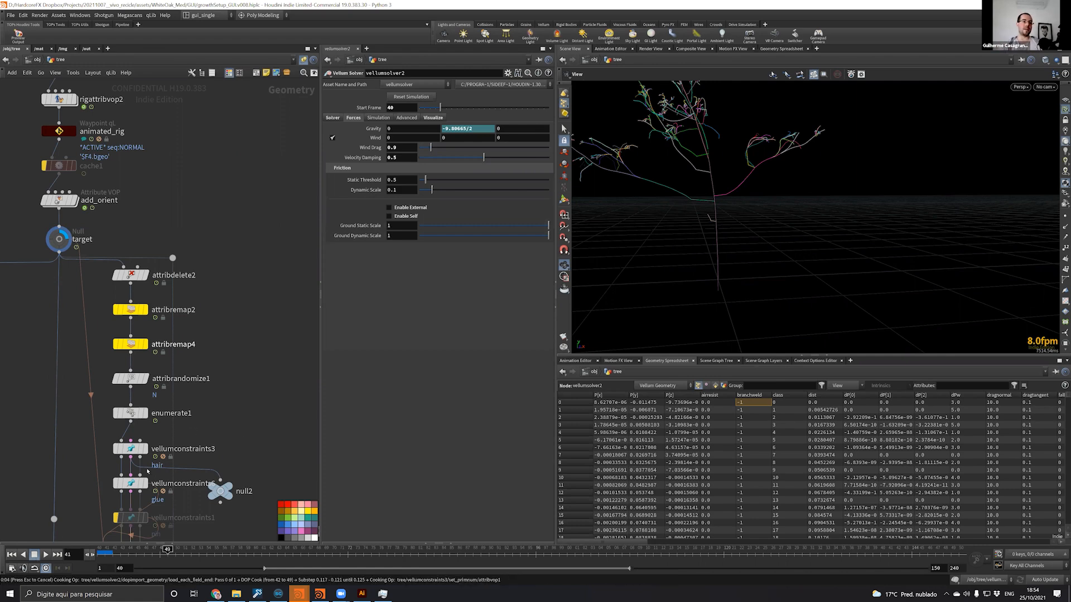
pyautogui.moveTo(132, 473); pyautogui.dragTo(137, 333, button='middle')
pyautogui.middleClick(136, 309)
pyautogui.middleClick(224, 348)
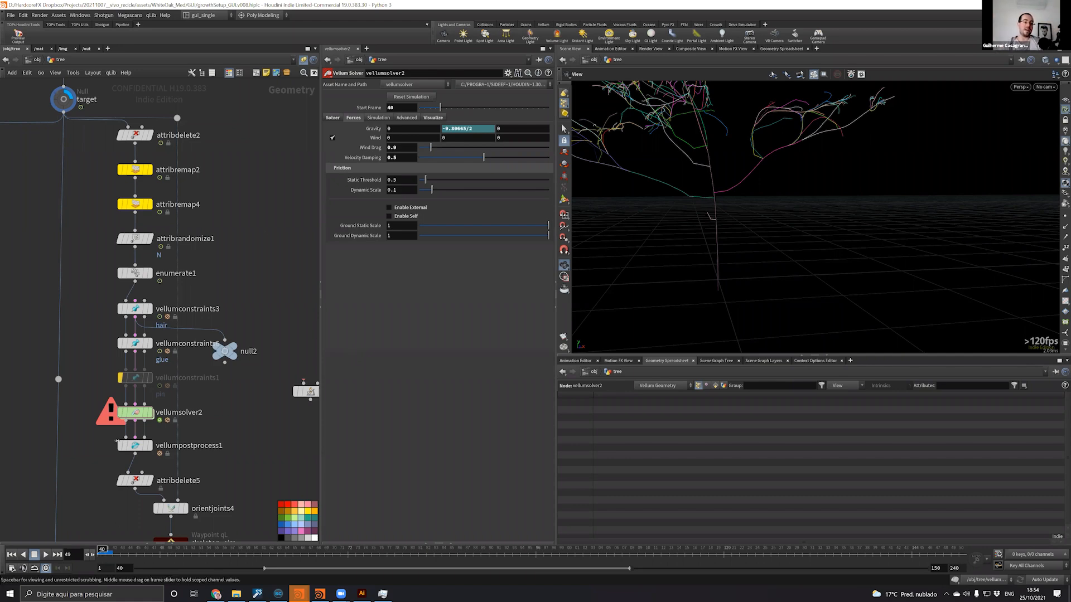
pyautogui.click(150, 412)
pyautogui.moveTo(144, 454); pyautogui.dragTo(214, 582, button='middle')
pyautogui.moveTo(134, 161); pyautogui.dragTo(98, 144, button='middle')
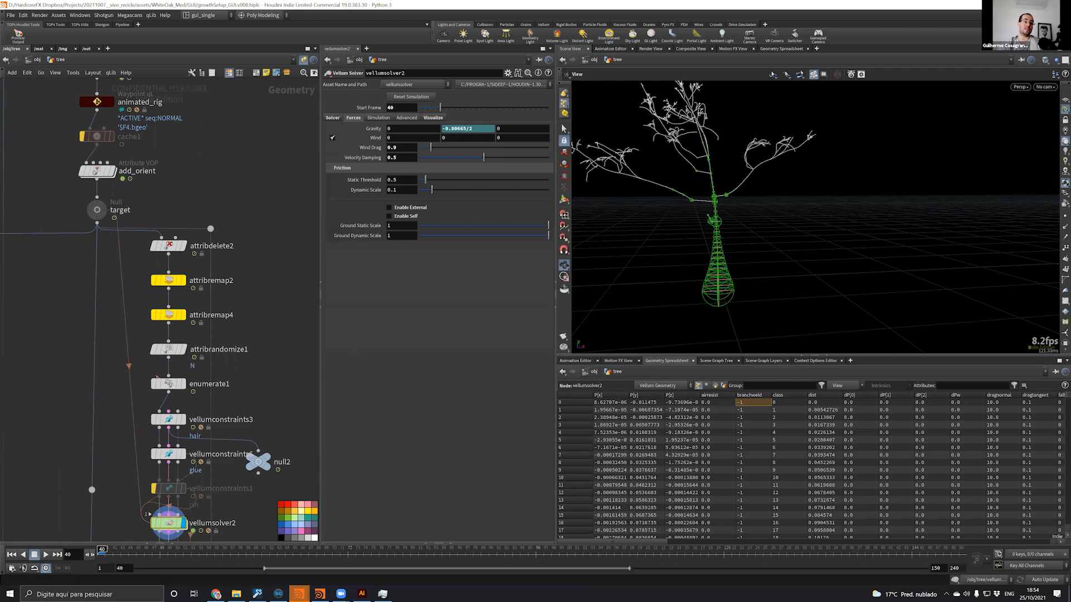
# Inspect the node info of null2 and enumerate1, and display enumerate1 with the whole tree in view
pyautogui.moveTo(243, 408); pyautogui.dragTo(218, 309, button='middle')
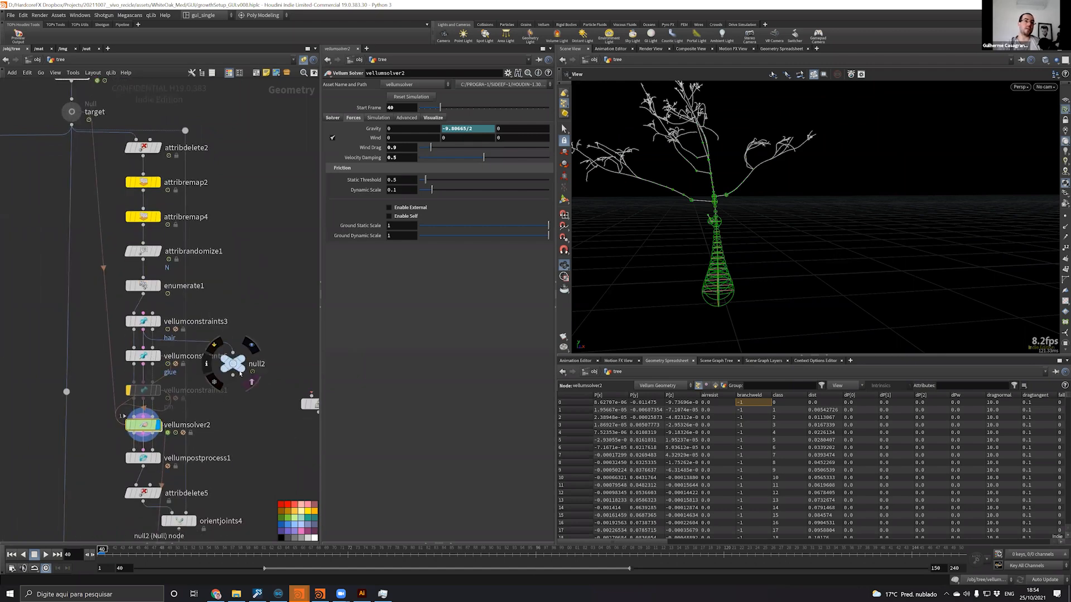
pyautogui.middleClick(237, 369)
pyautogui.scroll(3, 228, 325)
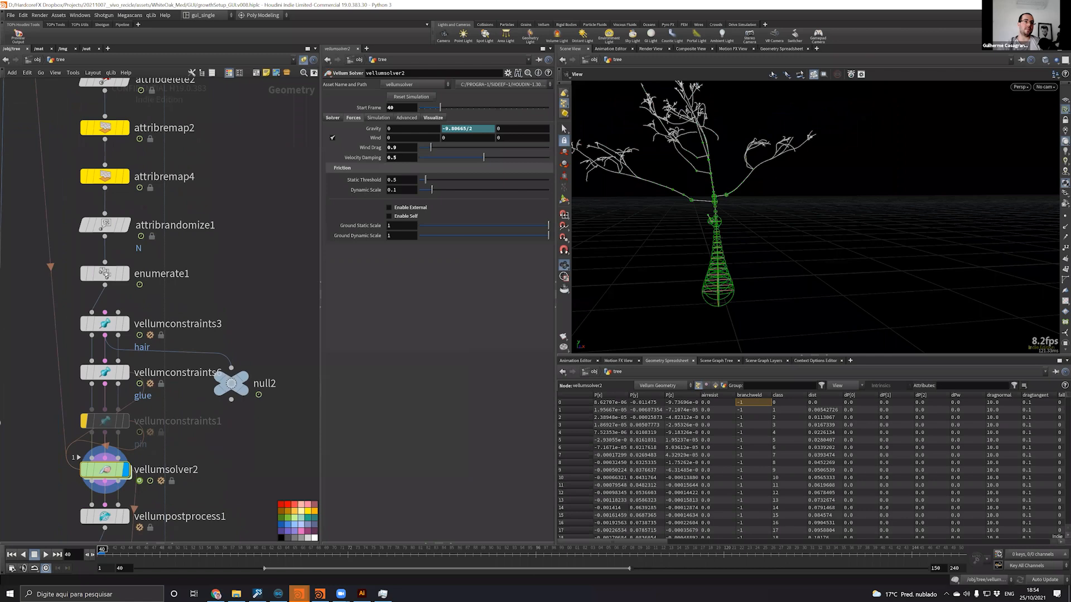
pyautogui.middleClick(102, 274)
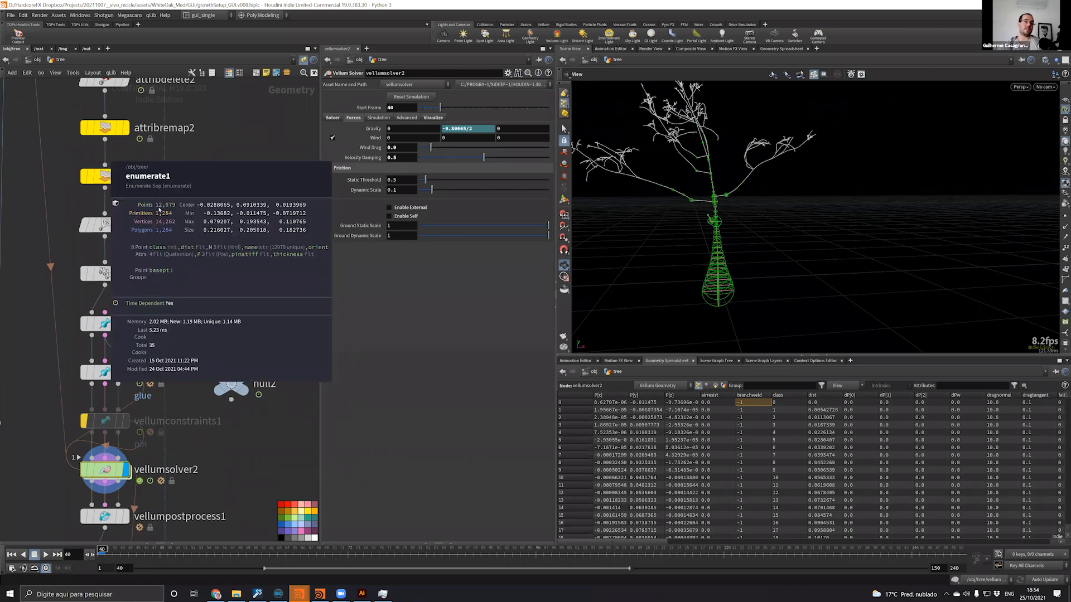
pyautogui.click(126, 273)
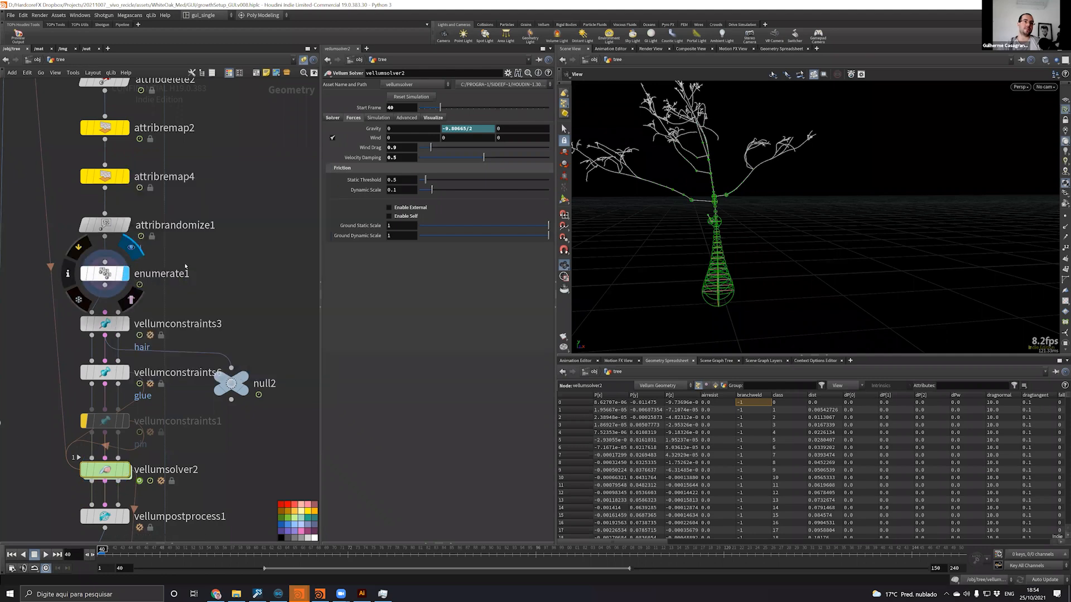
pyautogui.moveTo(701, 174); pyautogui.dragTo(745, 209, button='middle')
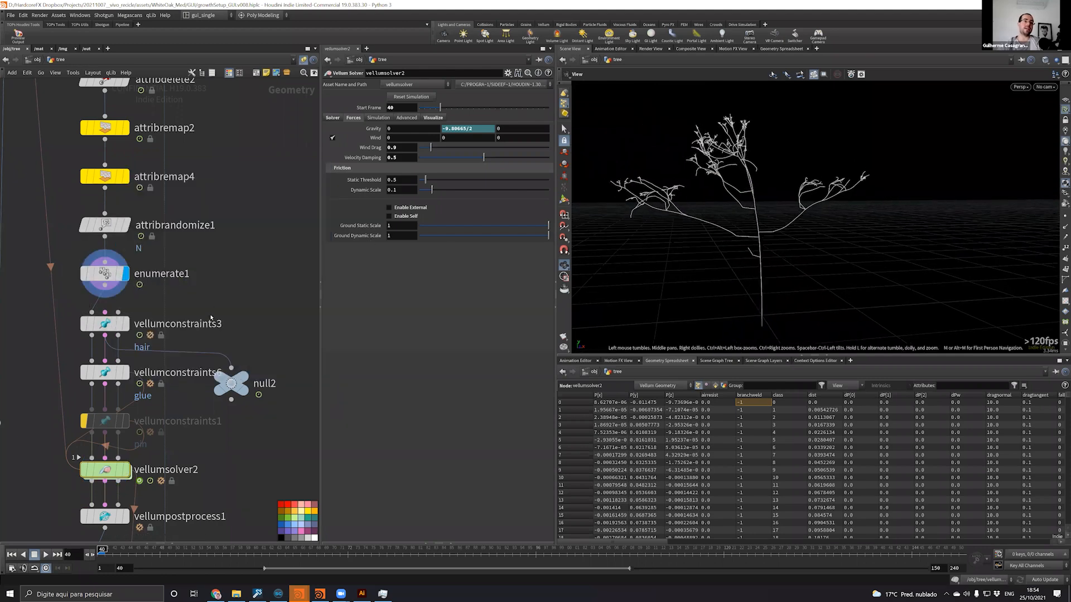
# Display vellumconstraints3 and read the point and primitive counts in its node info
pyautogui.click(127, 325)
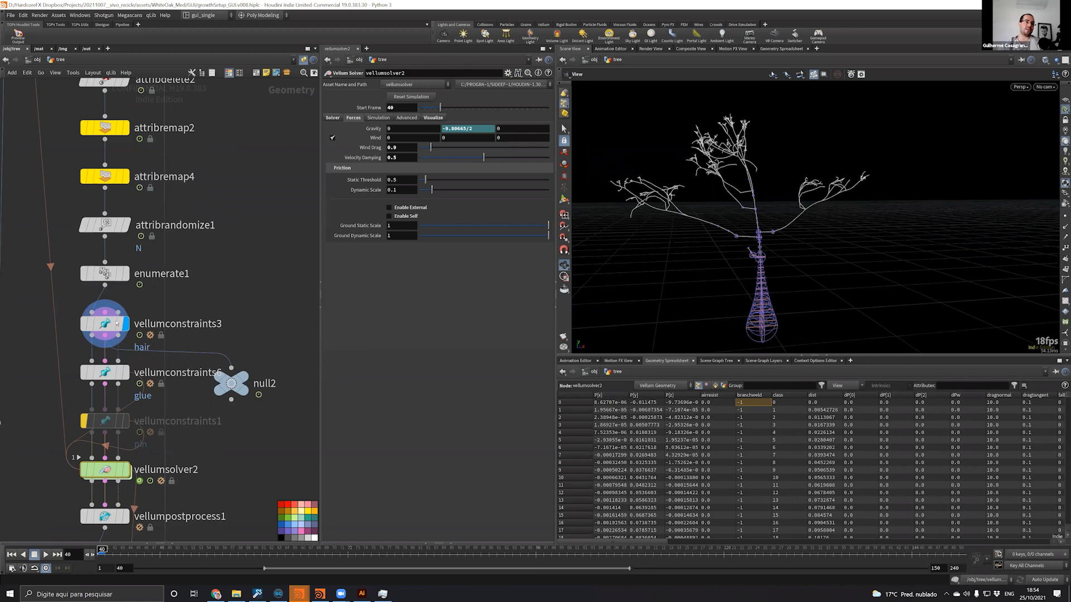
pyautogui.middleClick(106, 324)
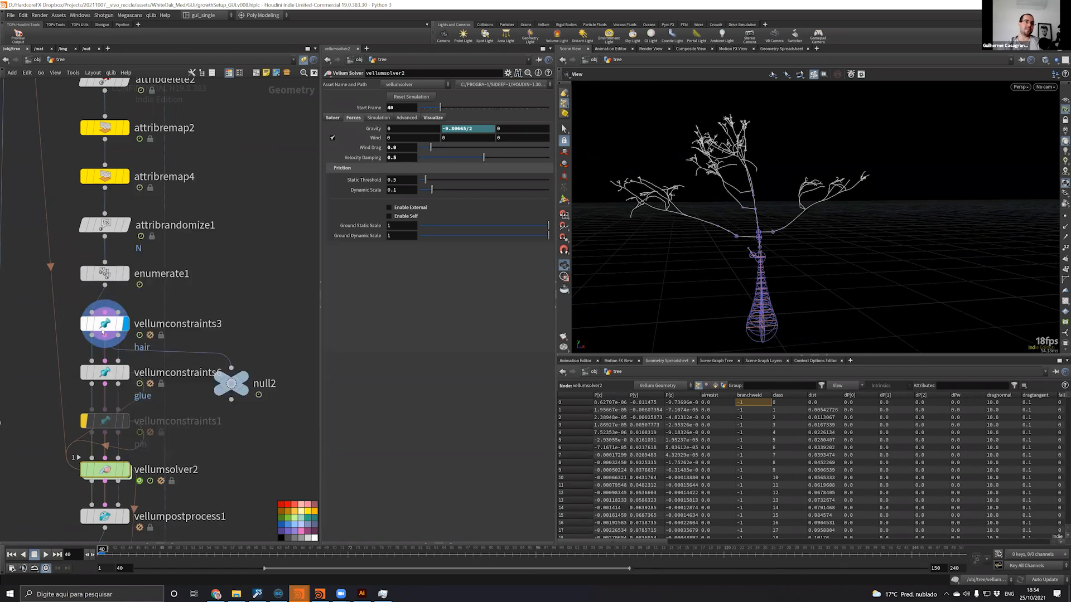
pyautogui.middleClick(136, 312)
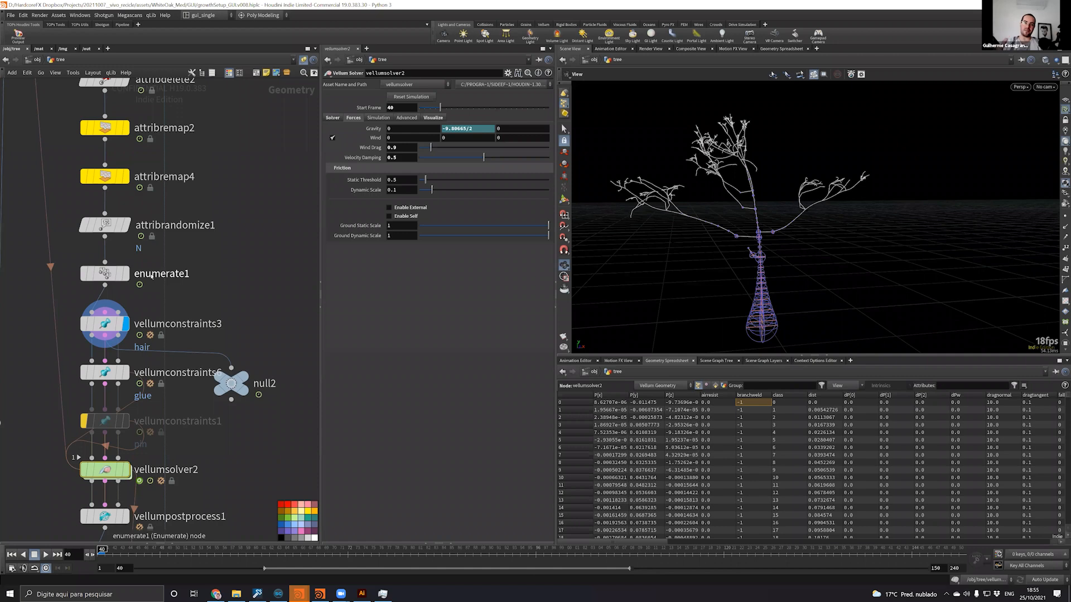
pyautogui.middleClick(111, 329)
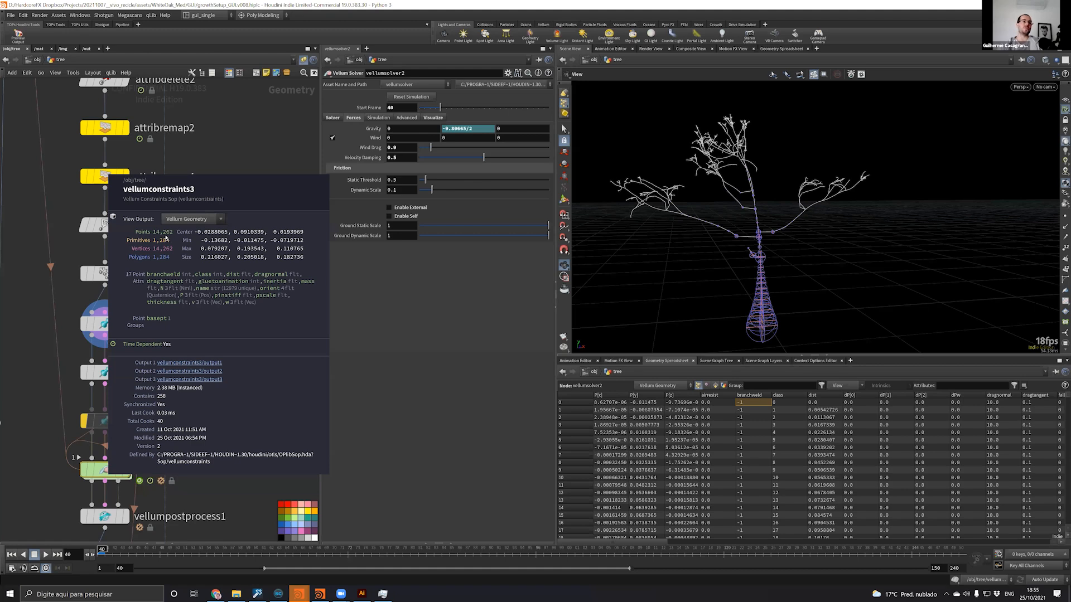
# Go back up to the target null, inspect its node info and select it to view its attributes
pyautogui.moveTo(162, 193); pyautogui.dragTo(228, 472, button='middle')
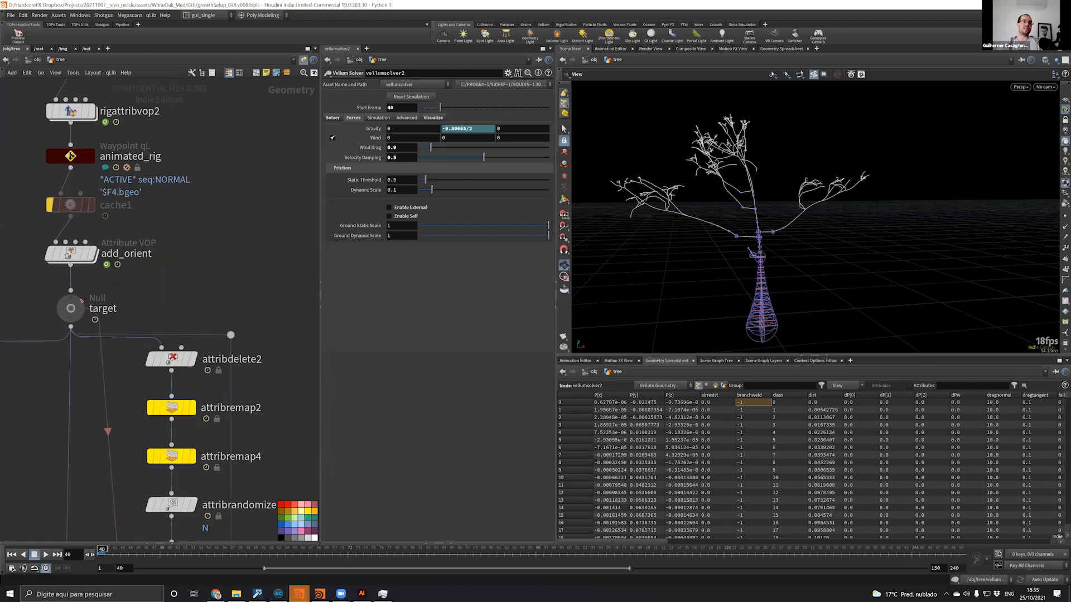
pyautogui.middleClick(74, 312)
pyautogui.moveTo(125, 277); pyautogui.dragTo(190, 253, button='middle')
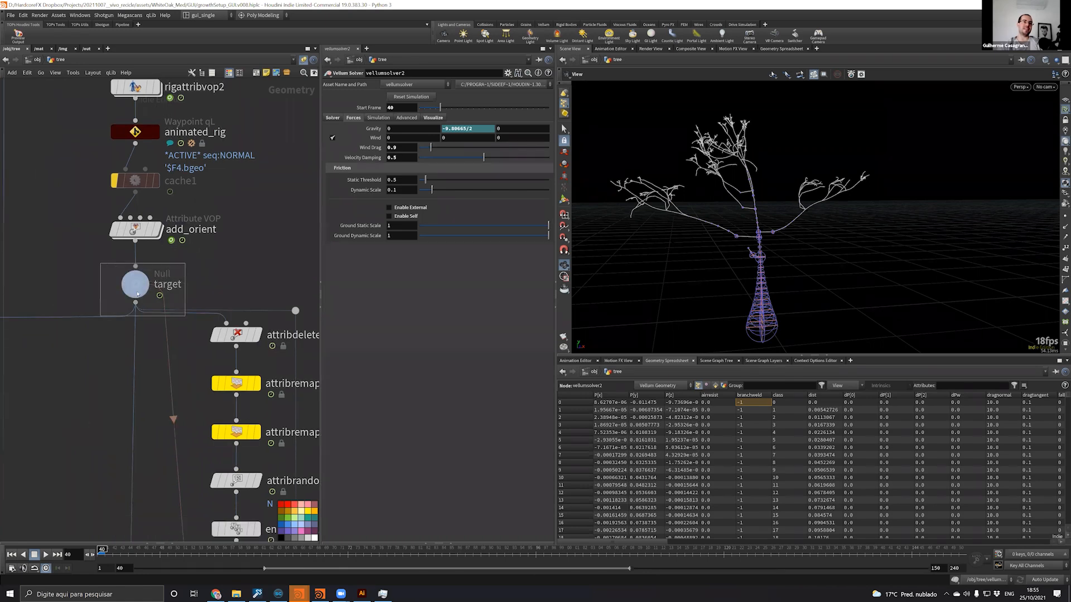
pyautogui.click(174, 285)
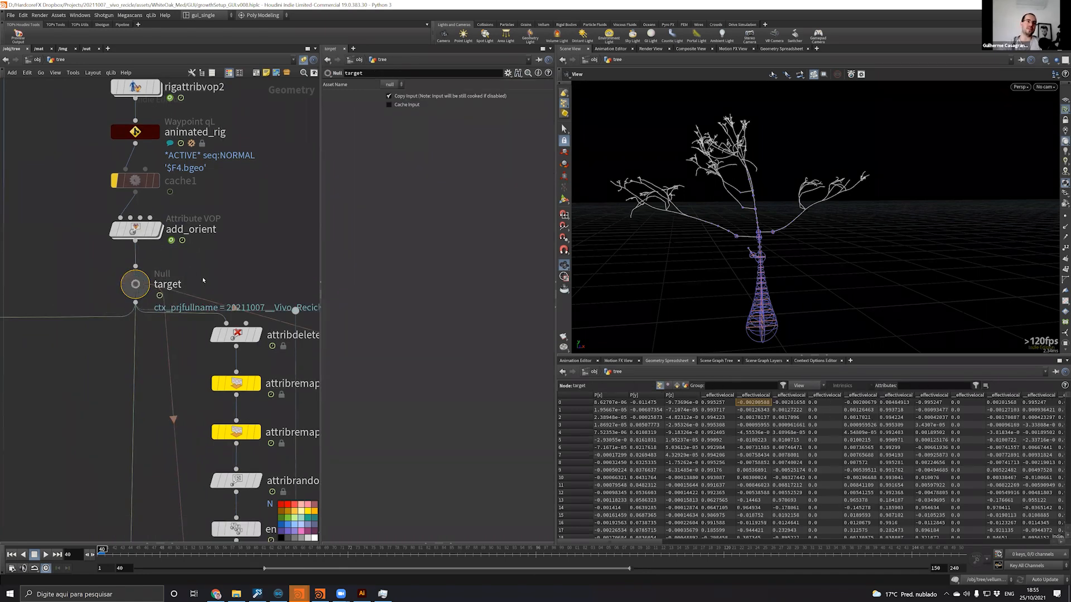
pyautogui.moveTo(182, 251); pyautogui.dragTo(141, 194, button='middle')
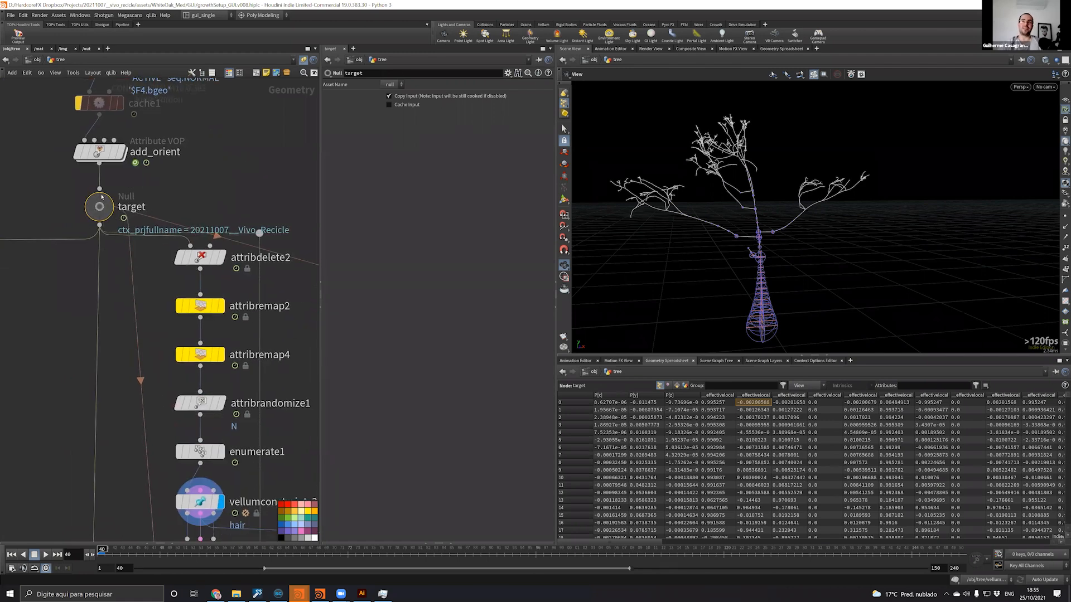
pyautogui.click(90, 220)
pyautogui.scroll(-3, 126, 316)
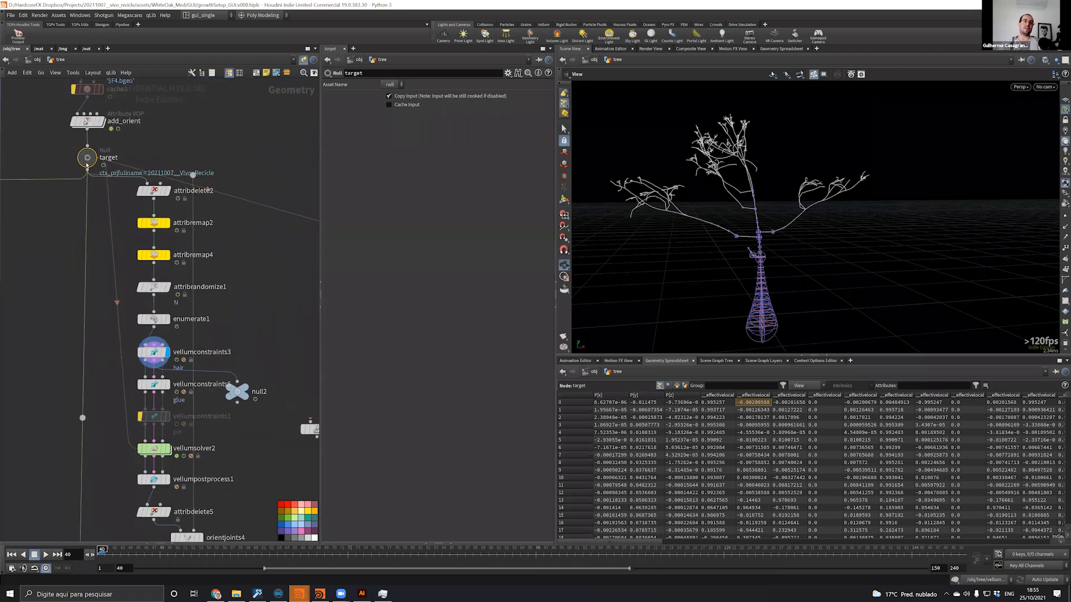
# Follow the chain down from target to vellumsolver2, checking the vellumconstraints3 node info on the way
pyautogui.moveTo(87, 164); pyautogui.dragTo(79, 107, button='middle')
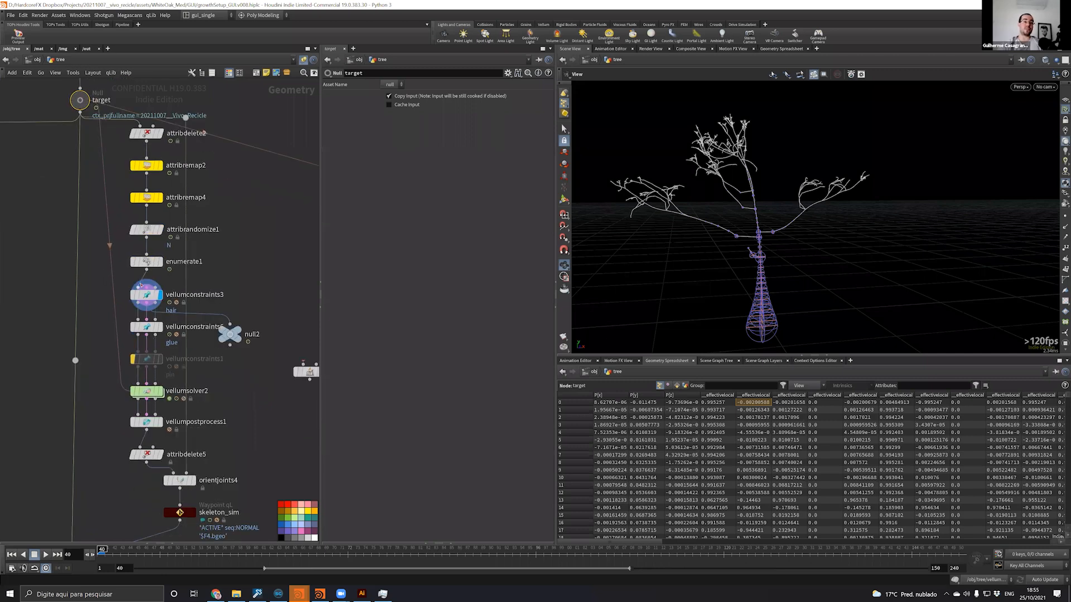
pyautogui.middleClick(150, 300)
pyautogui.scroll(3, 245, 269)
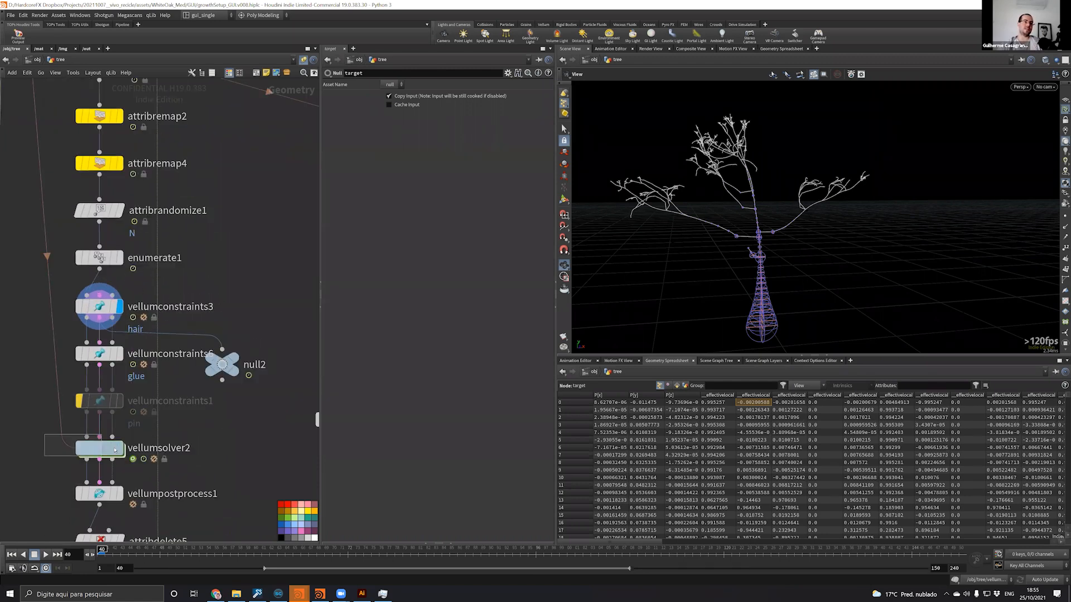
# Review the target setting in vellumsolver2's advanced options and the hair settings of vellumconstraints3
pyautogui.click(92, 445)
pyautogui.click(397, 119)
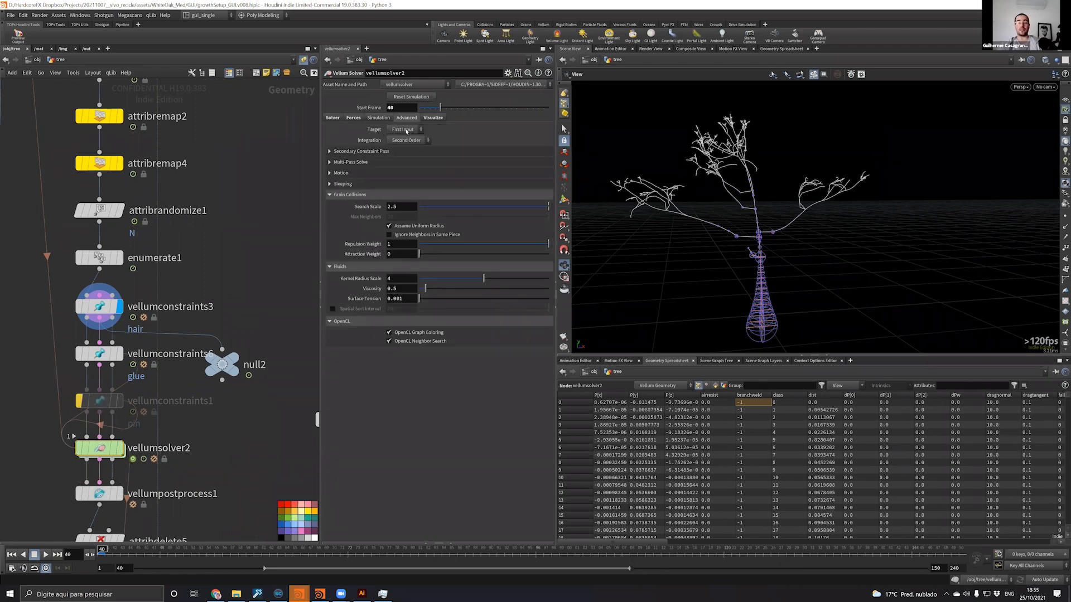
pyautogui.click(116, 304)
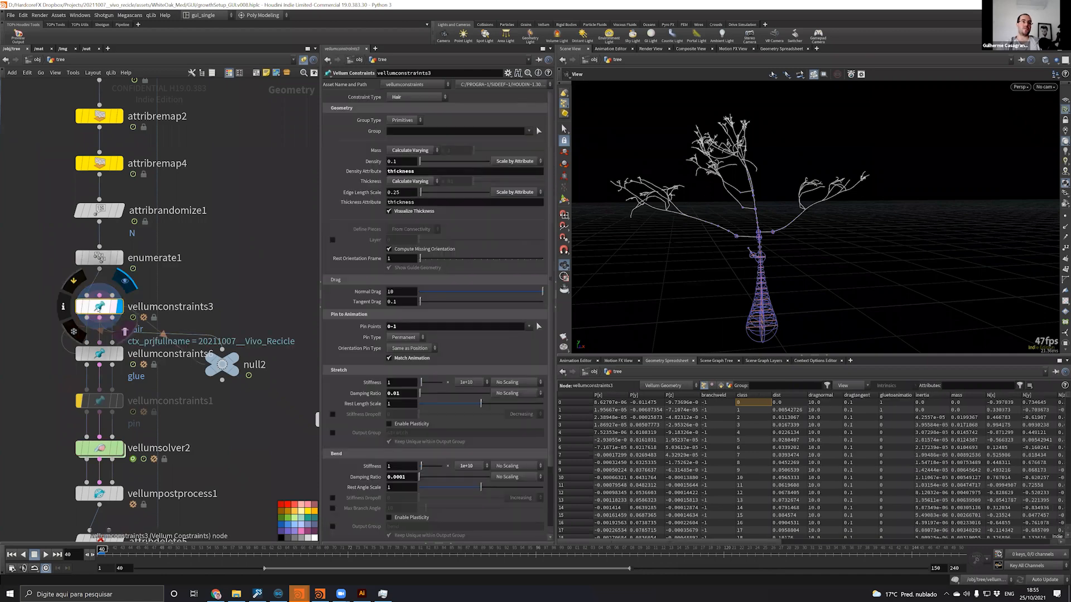
pyautogui.middleClick(222, 364)
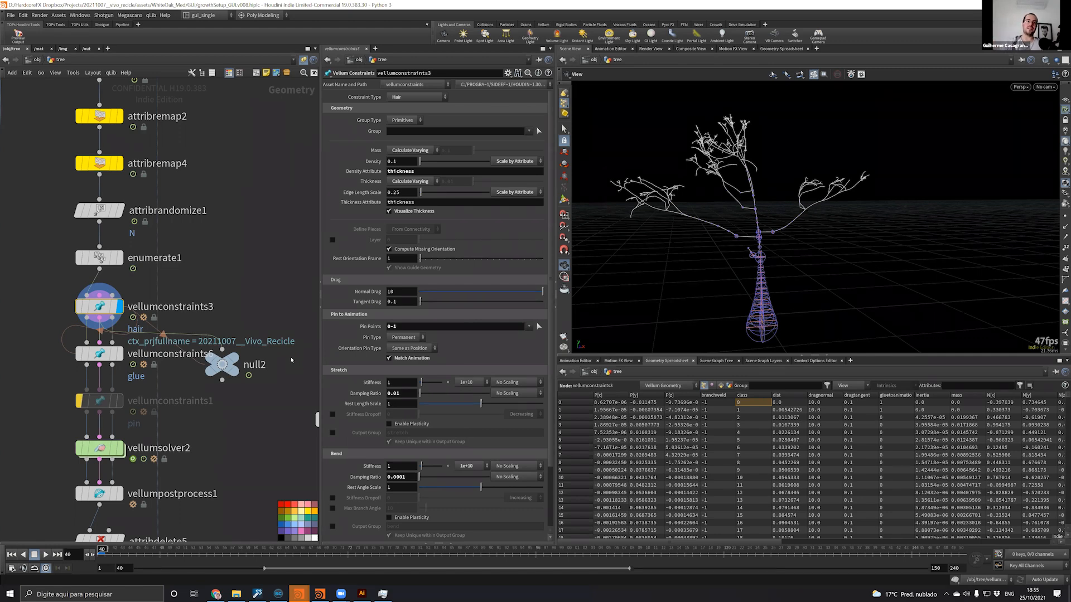
# Select enumerate1 and inspect its node info for the point attributes entering the hair constraints
pyautogui.moveTo(45, 218); pyautogui.dragTo(94, 310, button='middle')
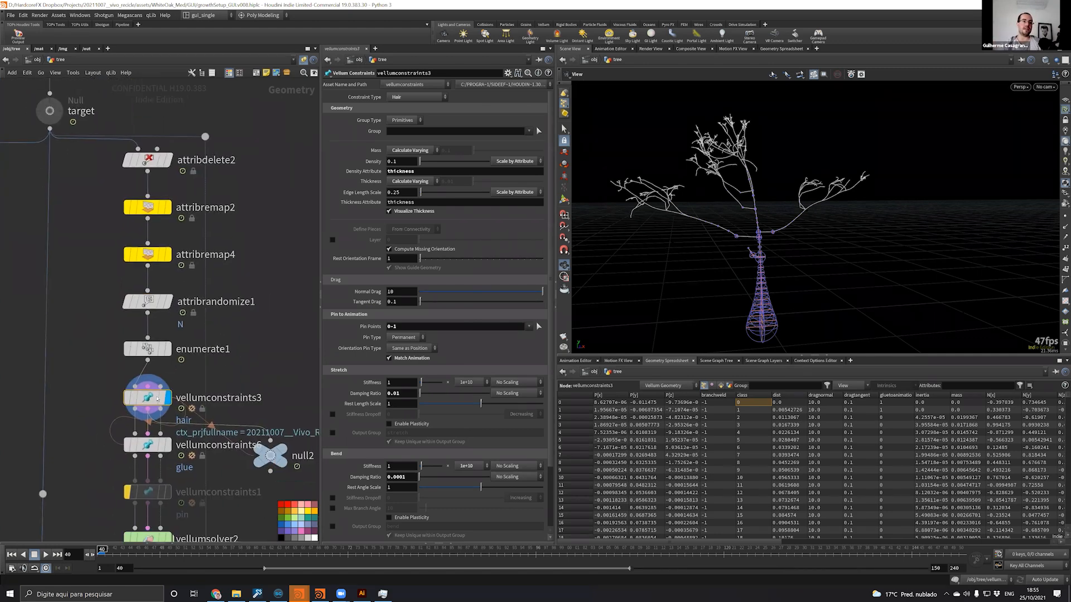
pyautogui.moveTo(154, 397)
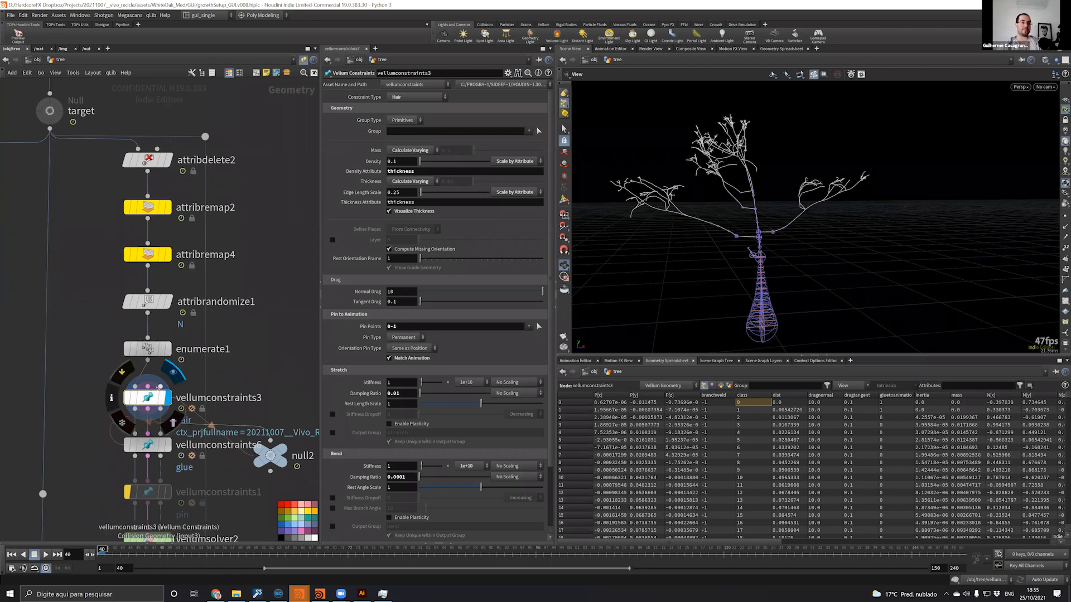
pyautogui.click(148, 348)
pyautogui.middleClick(176, 349)
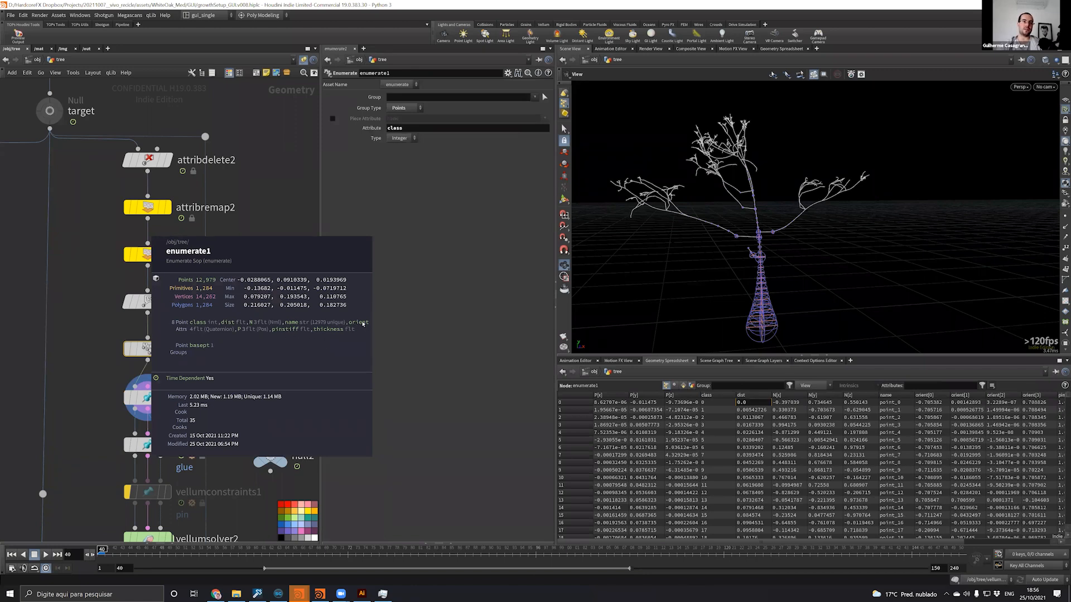
# Follow the chain upstream from enumerate1 to rigdoctor1, select it and inspect the point attributes in its node info
pyautogui.moveTo(215, 212); pyautogui.dragTo(290, 368, button='middle')
pyautogui.scroll(1, 193, 162)
pyautogui.moveTo(190, 159); pyautogui.dragTo(227, 370, button='middle')
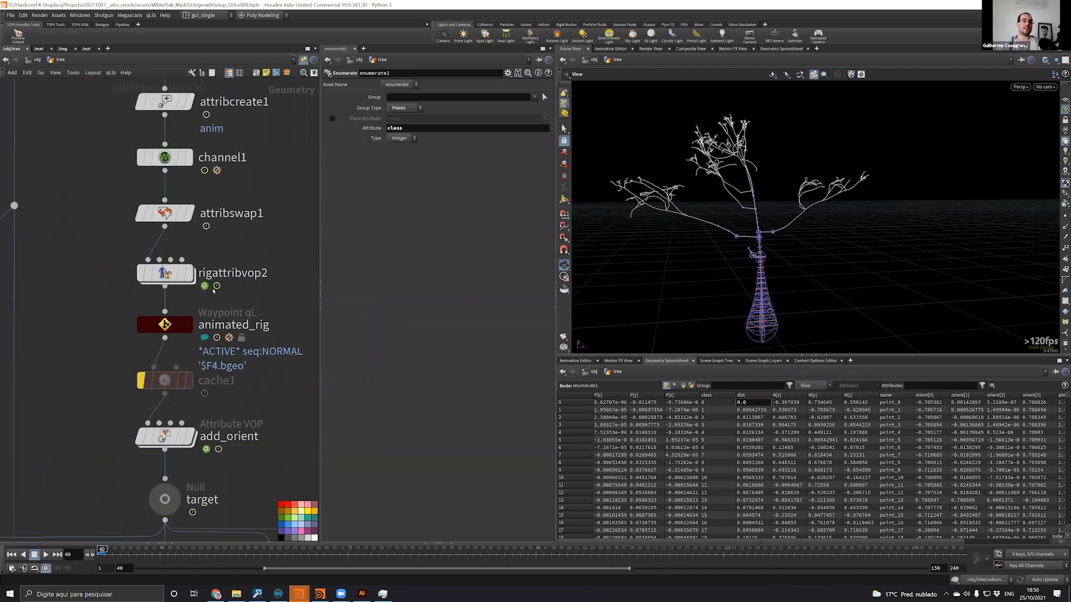
pyautogui.moveTo(111, 339); pyautogui.dragTo(108, 379, button='middle')
pyautogui.moveTo(113, 436); pyautogui.dragTo(105, 454, button='middle')
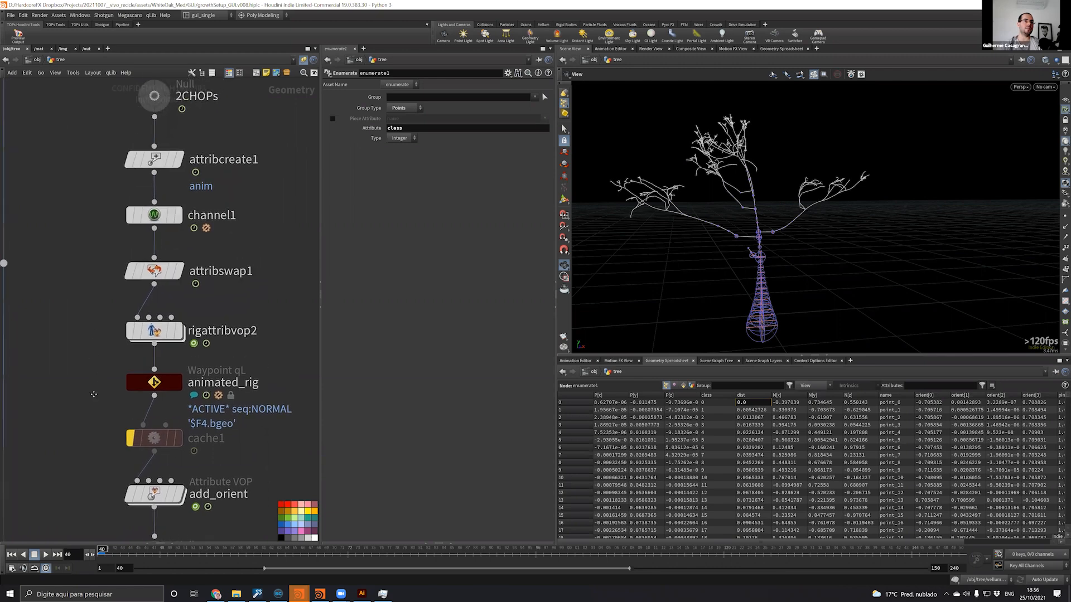
pyautogui.moveTo(89, 347); pyautogui.dragTo(93, 474, button='middle')
pyautogui.moveTo(93, 329); pyautogui.dragTo(92, 446, button='middle')
pyautogui.moveTo(75, 334); pyautogui.dragTo(97, 420, button='middle')
pyautogui.scroll(-3, 98, 420)
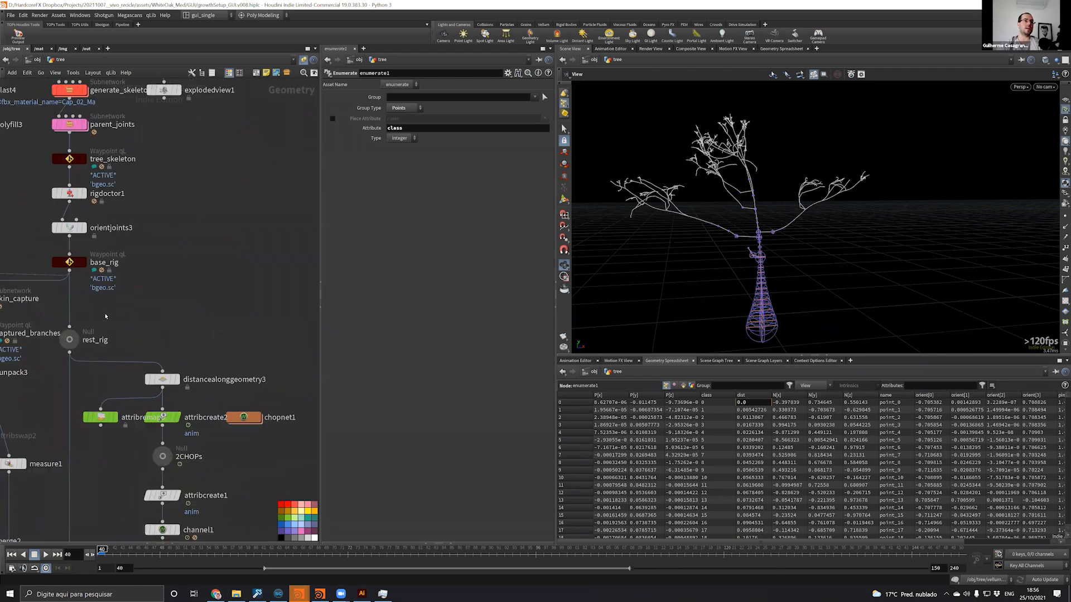
pyautogui.moveTo(62, 279); pyautogui.dragTo(108, 395, button='middle')
pyautogui.scroll(3, 90, 279)
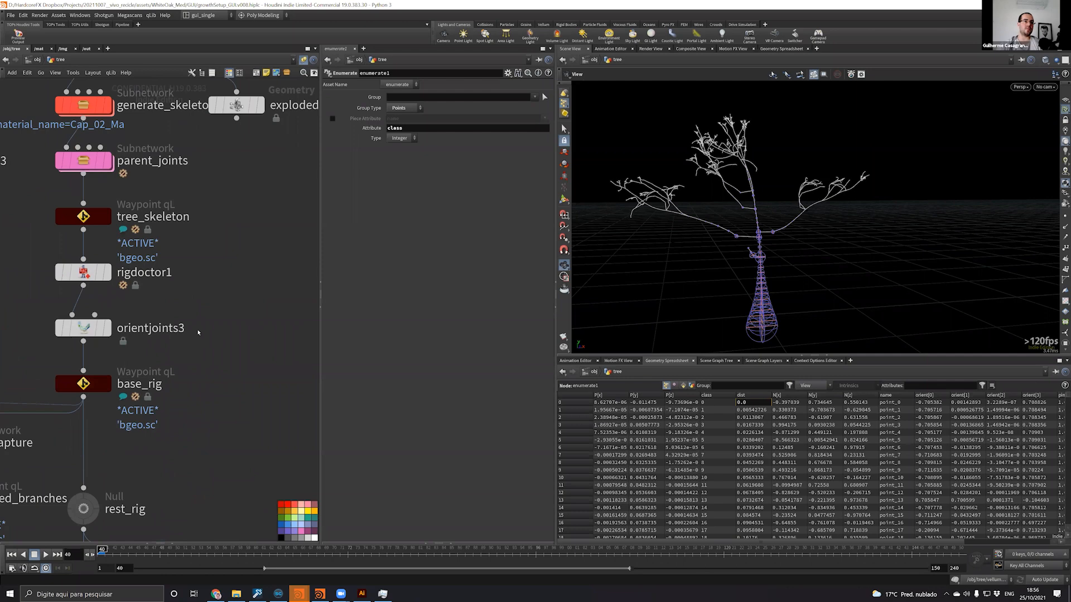
pyautogui.click(84, 270)
pyautogui.middleClick(92, 270)
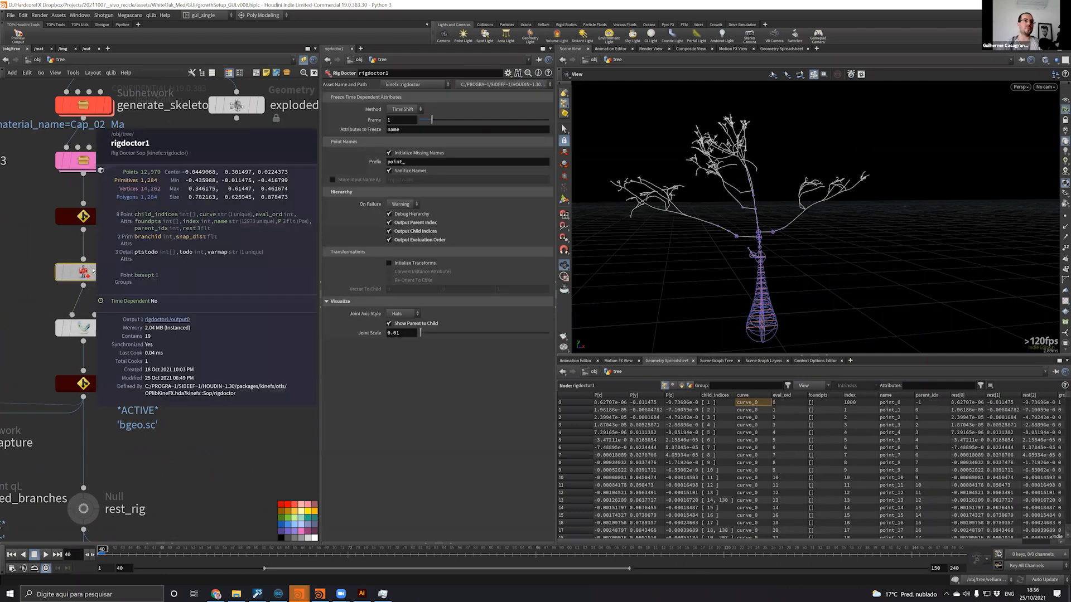
pyautogui.middleClick(85, 275)
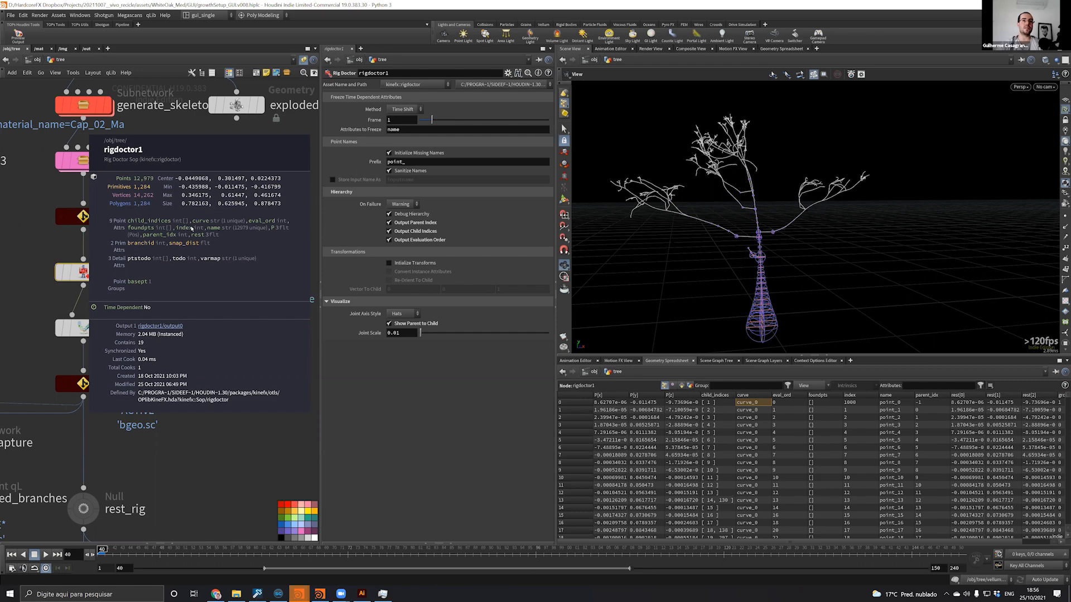
# Enable Initialize Transforms on rigdoctor1, check the point attributes in its node info, and select orientjoints3
pyautogui.click(414, 264)
pyautogui.middleClick(86, 274)
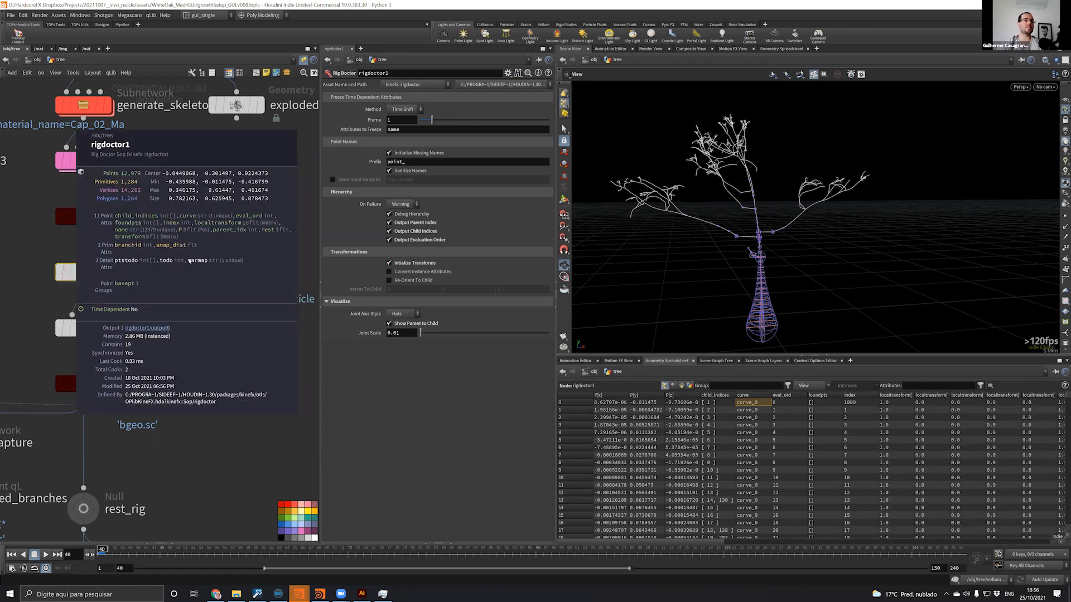
pyautogui.moveTo(155, 294); pyautogui.dragTo(93, 325)
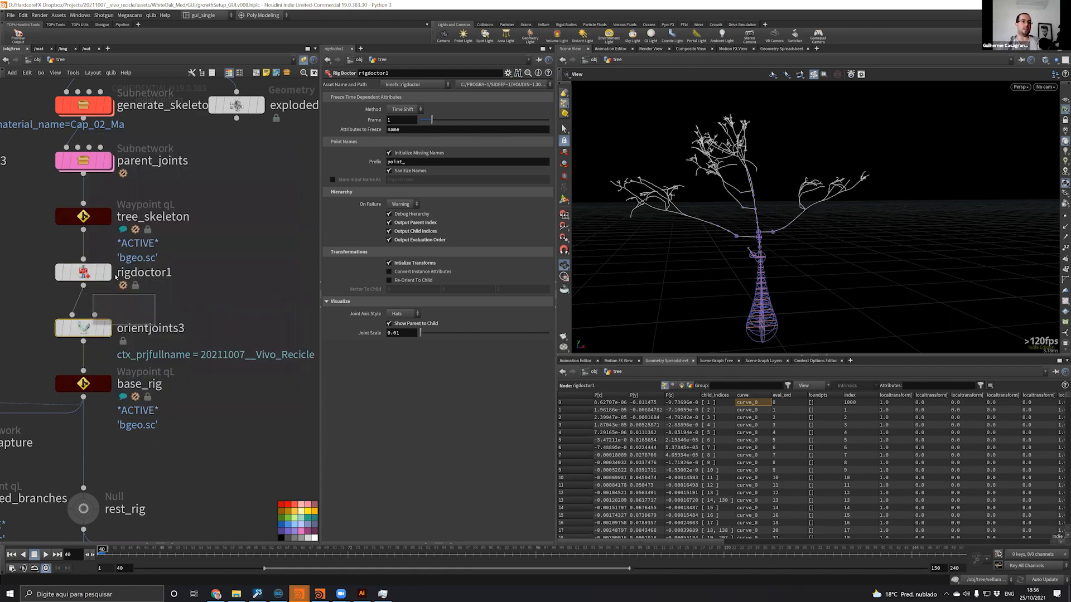
pyautogui.click(82, 324)
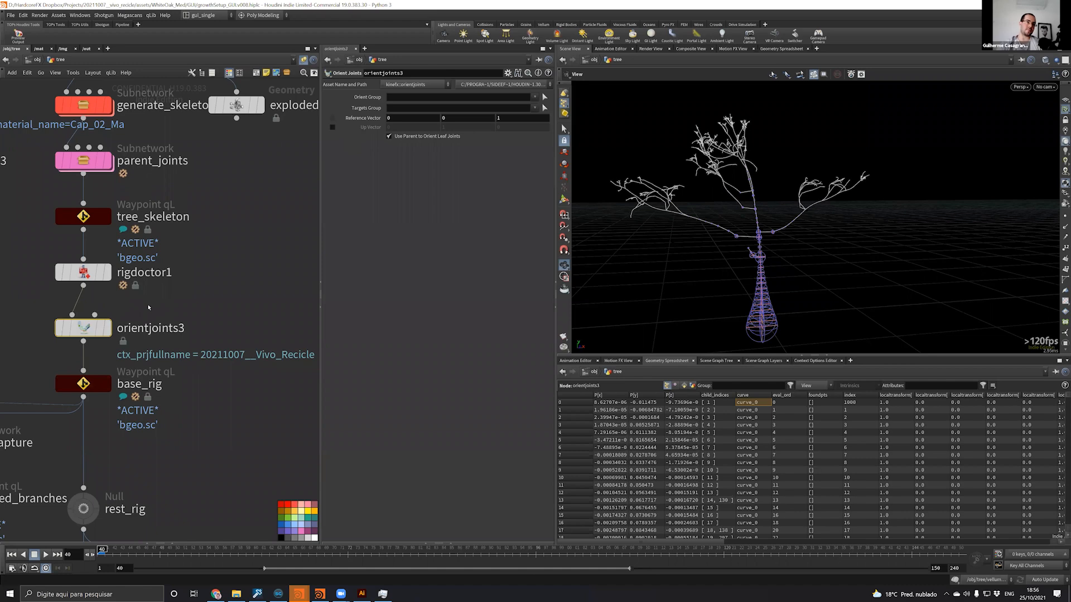
# Examine the network inside rigdoctor1 as far as its reorient joints node, and return to the tree network
pyautogui.click(84, 272)
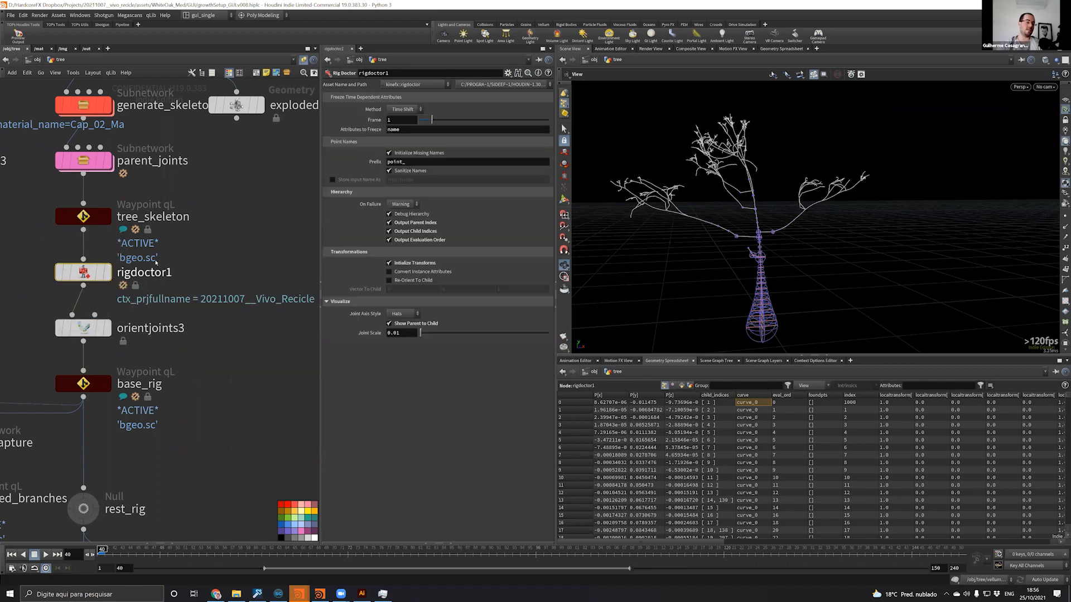
pyautogui.press('i')
pyautogui.scroll(1, 216, 395)
pyautogui.moveTo(216, 395); pyautogui.dragTo(225, 491, button='middle')
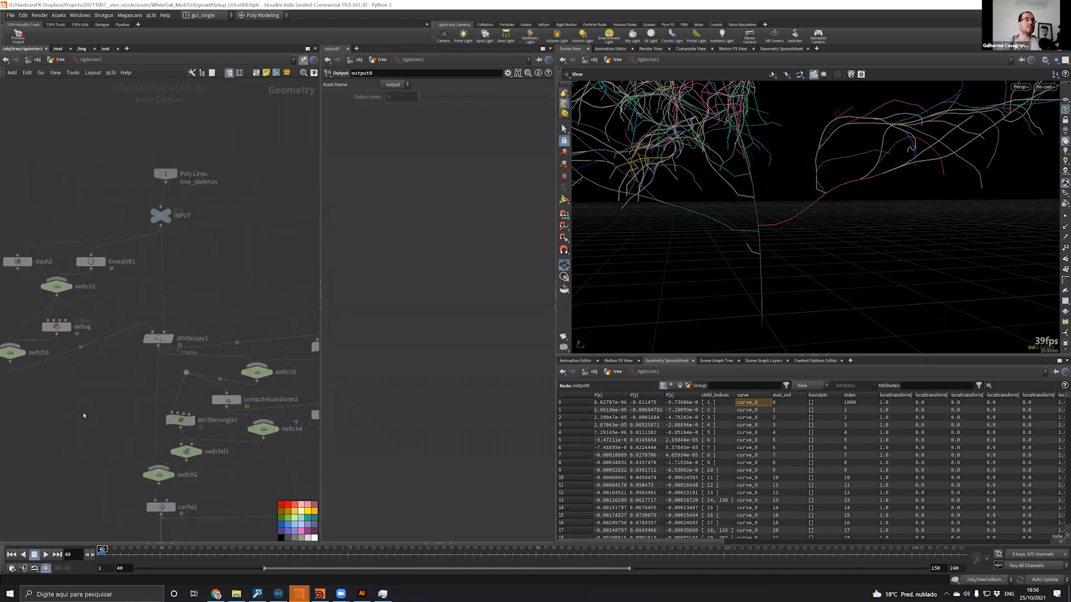
pyautogui.moveTo(108, 429); pyautogui.dragTo(174, 390, button='middle')
pyautogui.moveTo(169, 296); pyautogui.dragTo(139, 270, button='middle')
pyautogui.moveTo(216, 241); pyautogui.dragTo(80, 201, button='middle')
pyautogui.scroll(3, 239, 330)
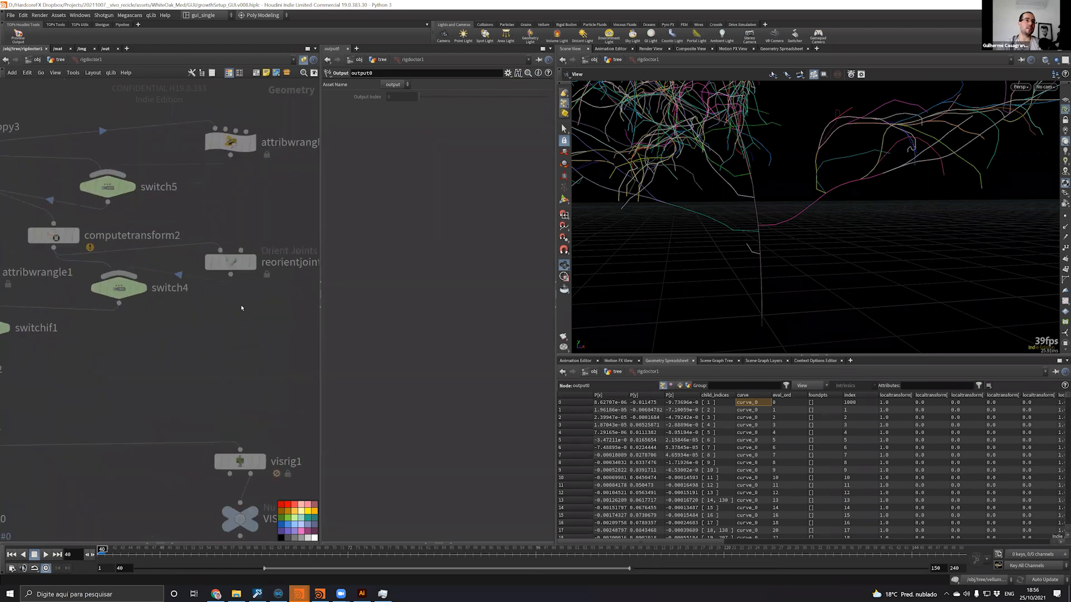
pyautogui.click(243, 270)
pyautogui.press('u')
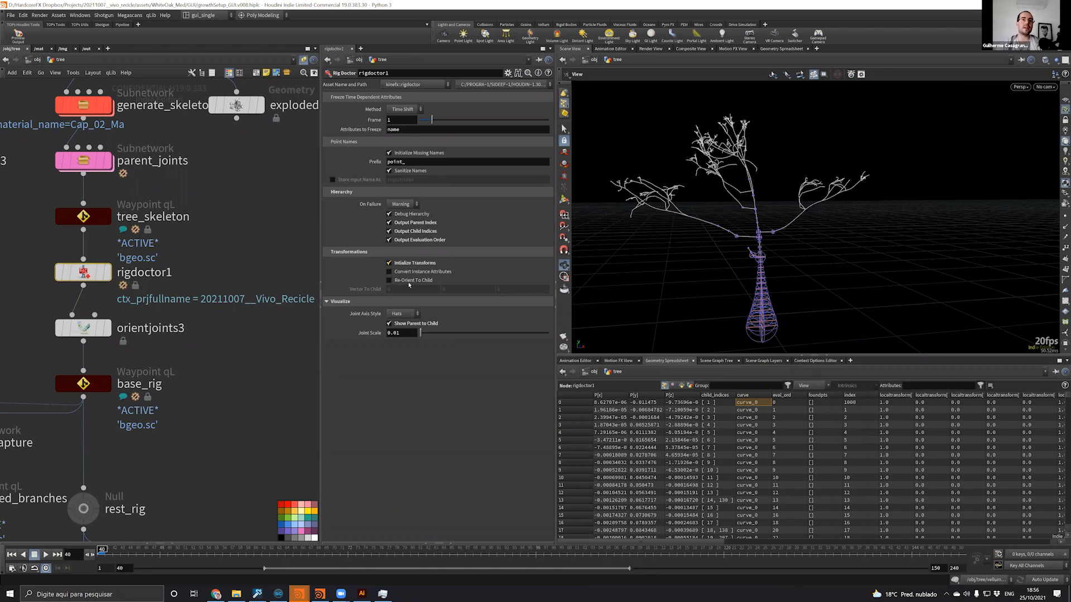
# Enable Re-Orient To Child on rigdoctor1 and select orientjoints3 to compare its settings
pyautogui.click(408, 282)
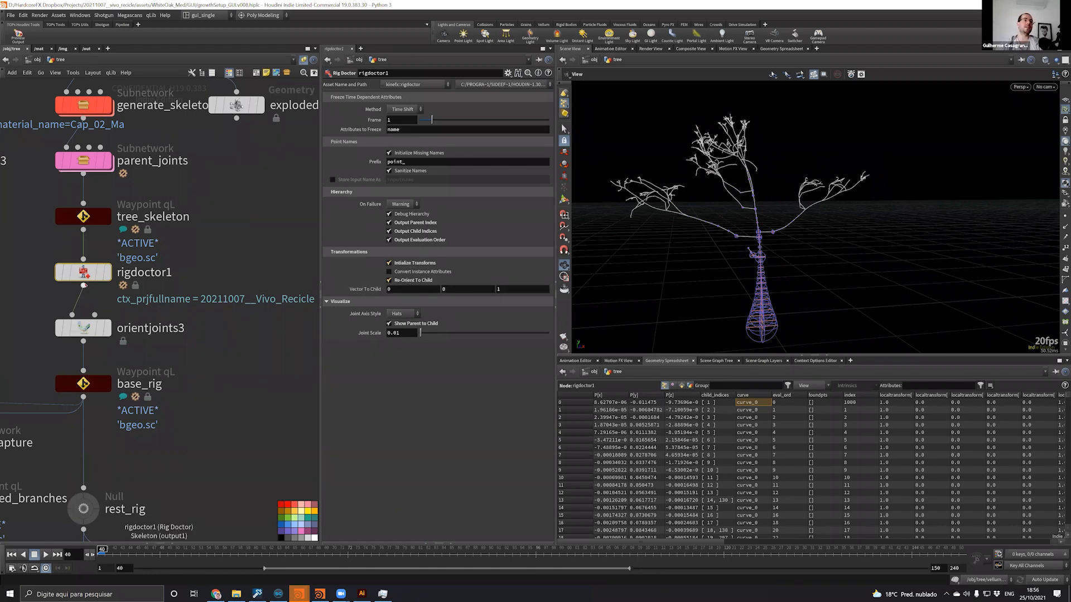
pyautogui.moveTo(133, 309); pyautogui.dragTo(96, 331)
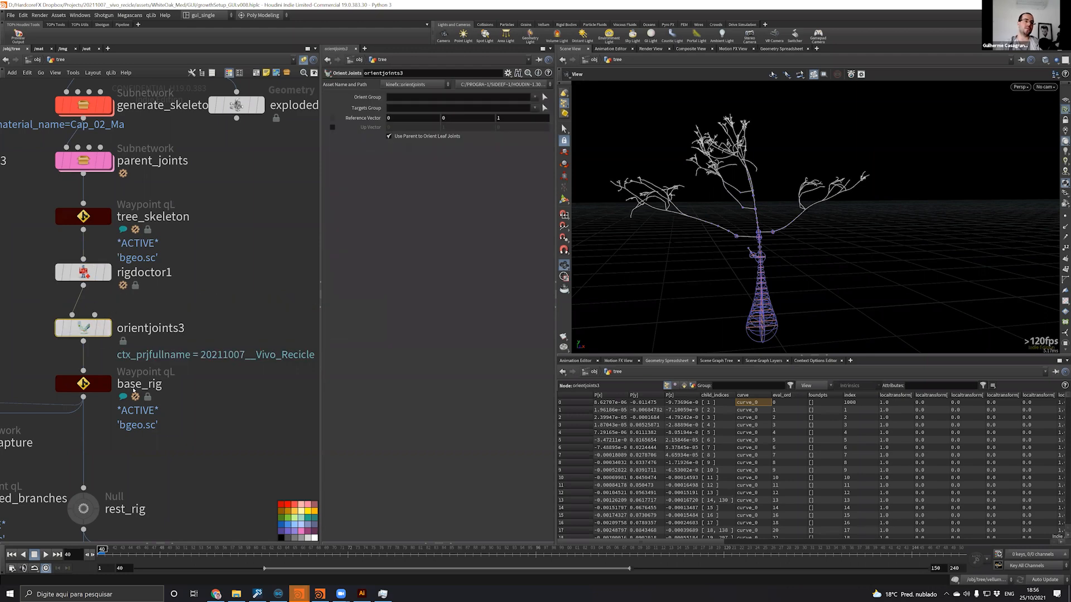
# Trace the network around rest_rig and inspect the transform attribute in base_rig's node info
pyautogui.moveTo(162, 376); pyautogui.dragTo(155, 217, button='middle')
pyautogui.moveTo(119, 519); pyautogui.dragTo(74, 189, button='middle')
pyautogui.scroll(-4, 150, 334)
pyautogui.moveTo(162, 267); pyautogui.dragTo(148, 236, button='middle')
pyautogui.keyDown('space'); pyautogui.moveTo(149, 236); pyautogui.dragTo(177, 328); pyautogui.keyUp('space')
pyautogui.moveTo(134, 214); pyautogui.dragTo(161, 284, button='middle')
pyautogui.scroll(4, 162, 282)
pyautogui.middleClick(118, 207)
pyautogui.middleClick(117, 213)
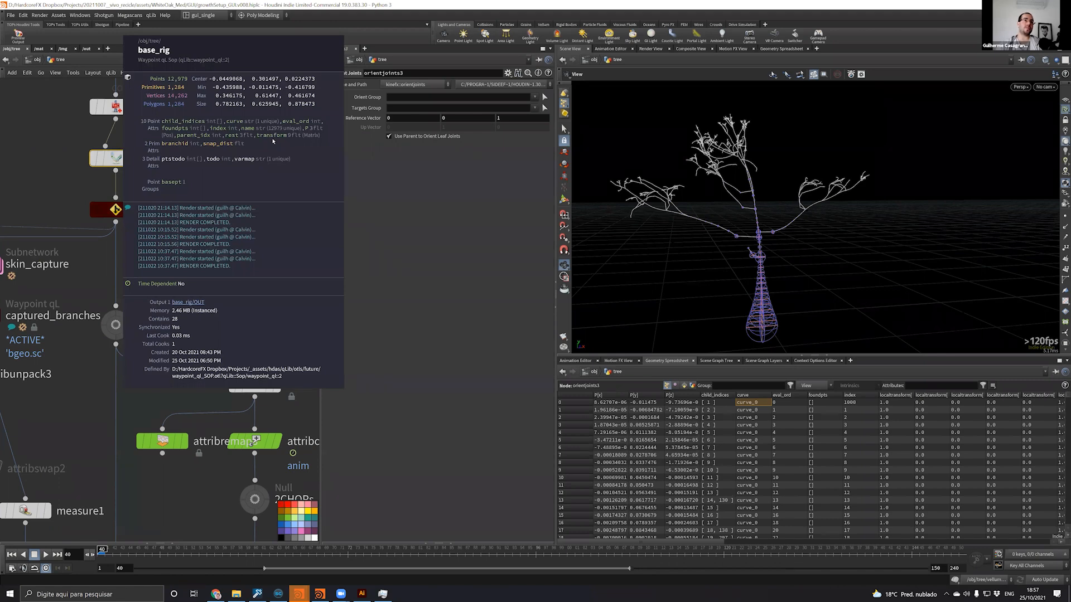
# Follow the chain down to add_orient, examine the matrix-to-quaternion conversion from transform to orient inside it, and return to the tree network
pyautogui.moveTo(301, 339); pyautogui.dragTo(251, 251, button='middle')
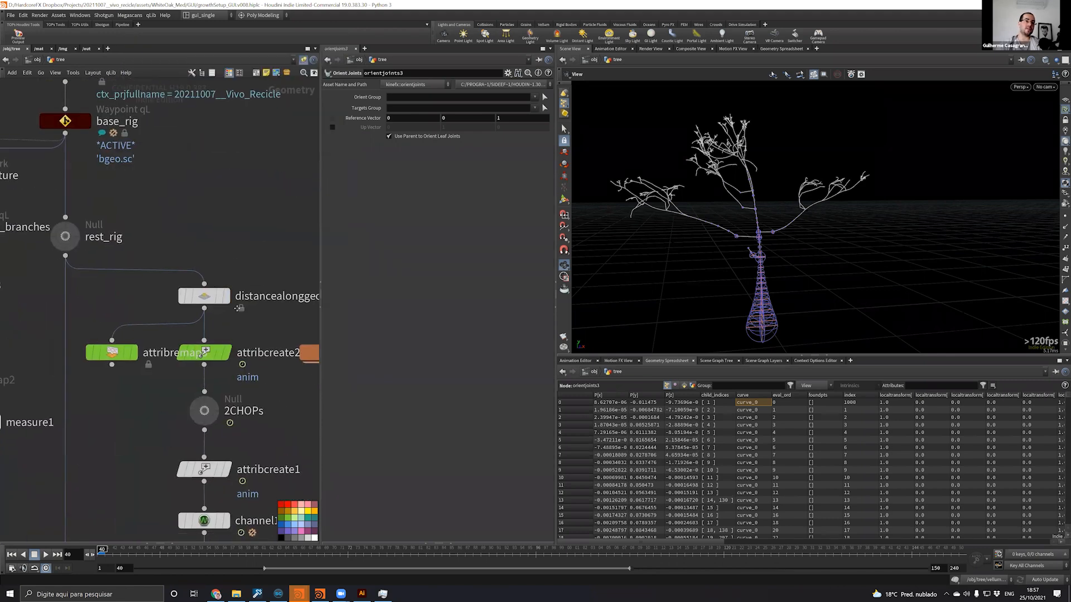
pyautogui.moveTo(277, 405); pyautogui.dragTo(246, 245, button='middle')
pyautogui.scroll(-3, 254, 240)
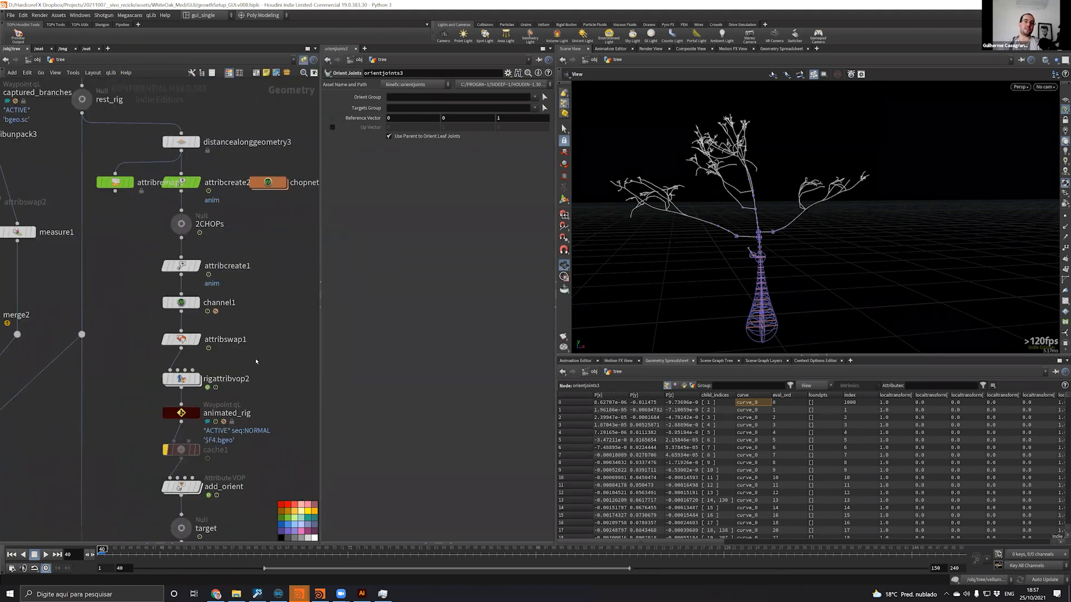
pyautogui.moveTo(218, 494); pyautogui.dragTo(215, 361, button='middle')
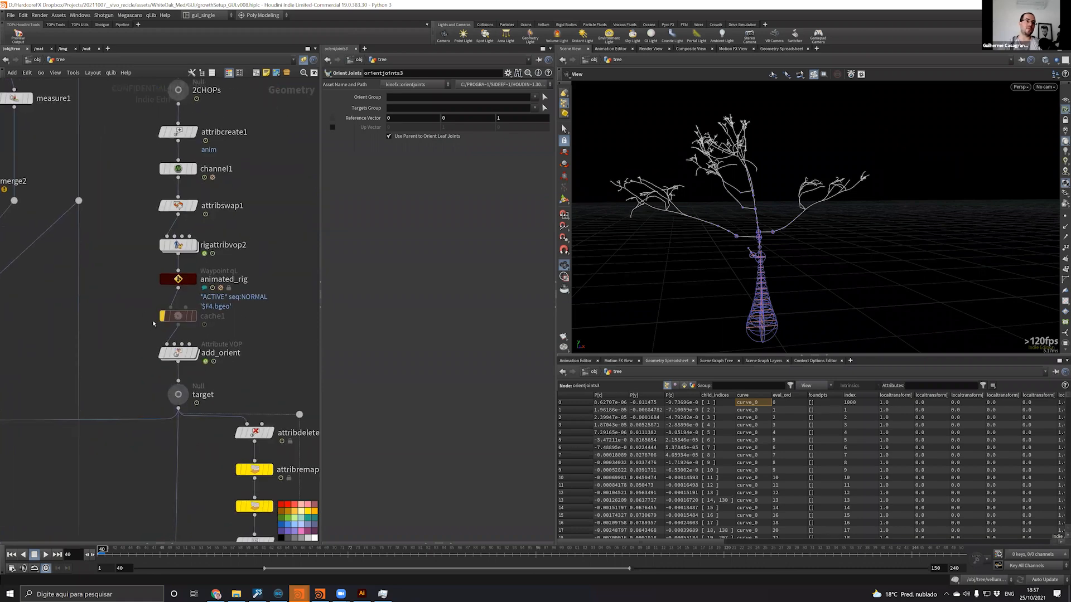
pyautogui.doubleClick(178, 352)
pyautogui.scroll(3, 220, 271)
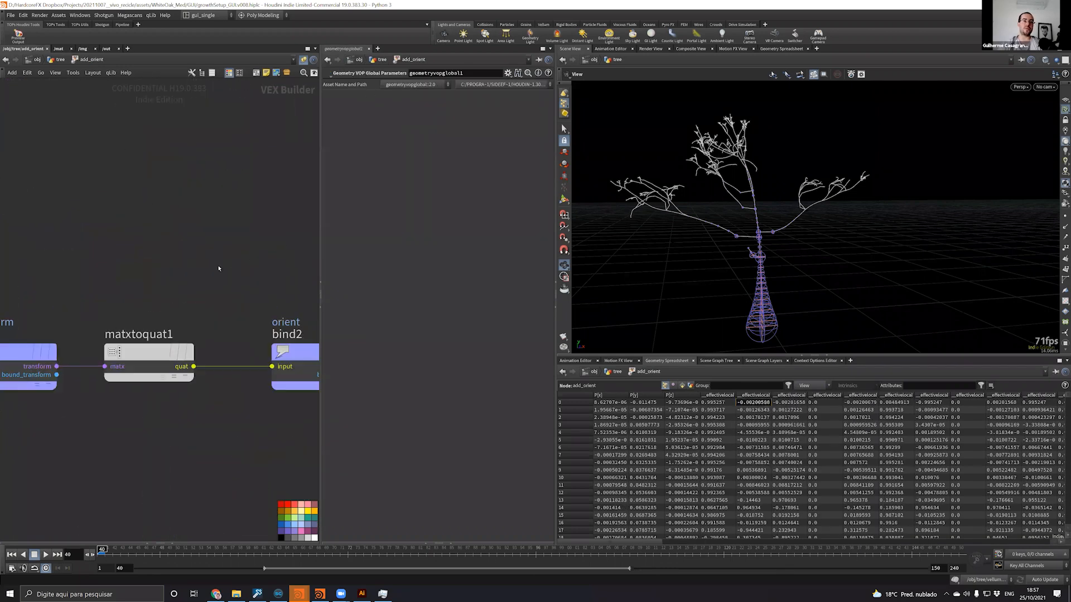
pyautogui.scroll(-3, 217, 286)
pyautogui.click(155, 269)
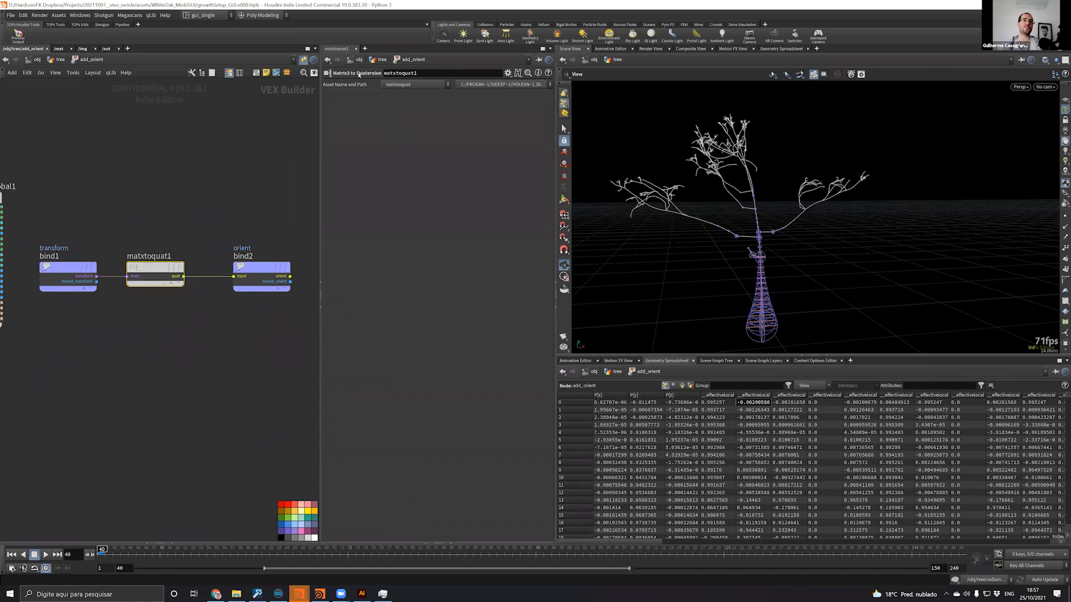
pyautogui.moveTo(243, 280); pyautogui.dragTo(230, 281)
pyautogui.press('u')
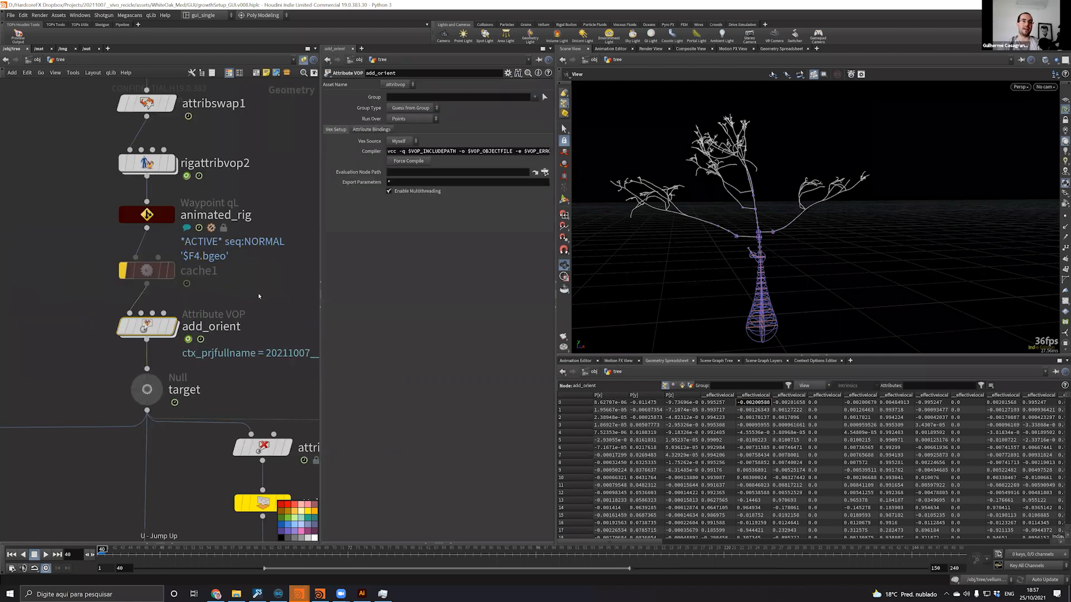
# Follow the branch below target down to vellumconstraints3 and select it to review its hair constraint settings
pyautogui.scroll(-5, 111, 206)
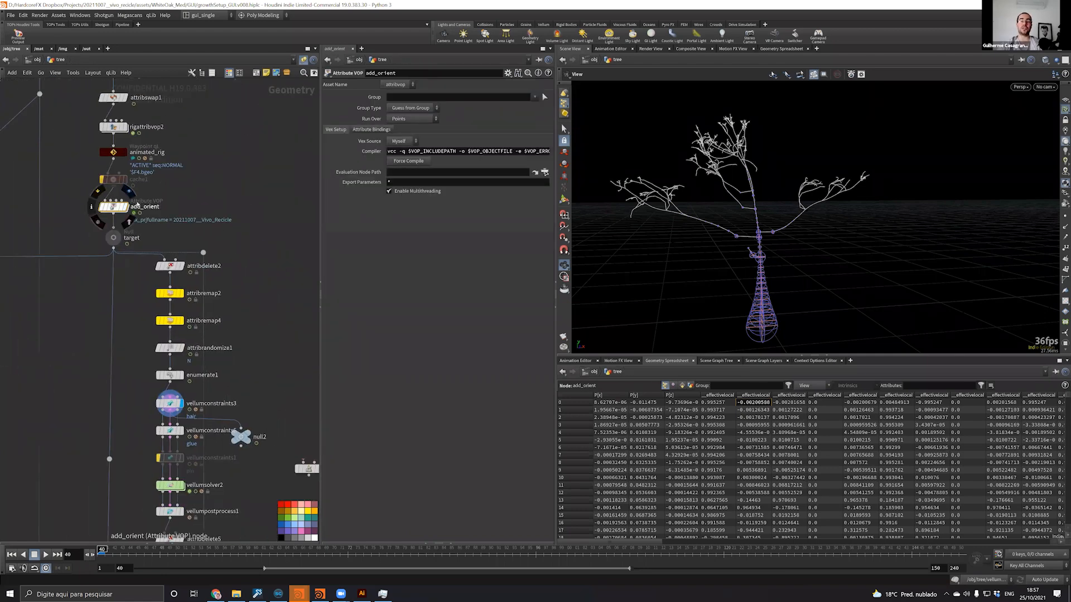
pyautogui.moveTo(270, 296); pyautogui.dragTo(270, 188, button='middle')
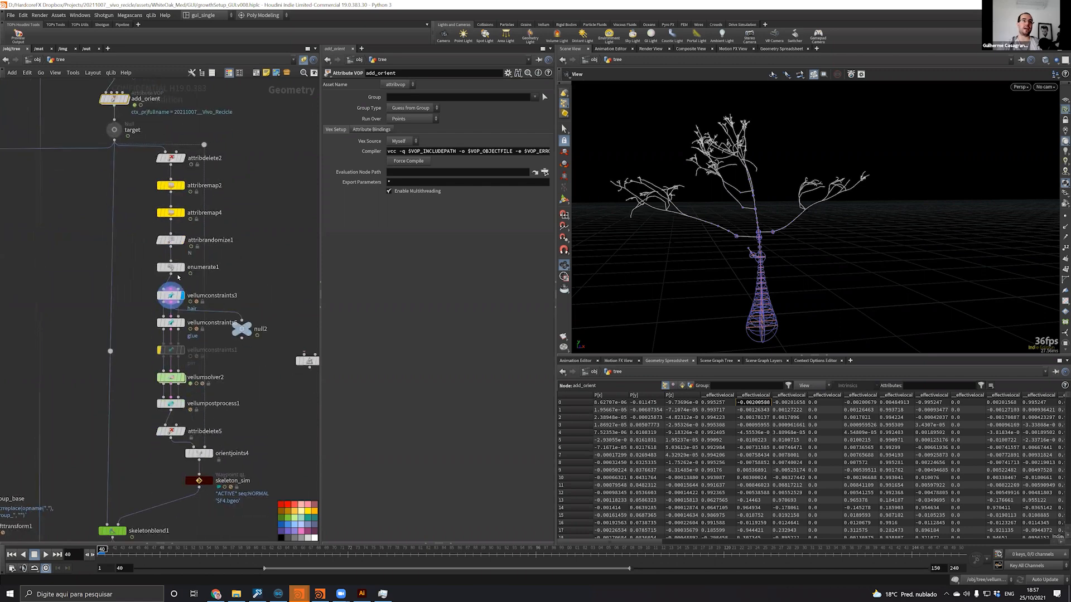
pyautogui.moveTo(184, 325); pyautogui.dragTo(193, 345, button='middle')
pyautogui.click(179, 316)
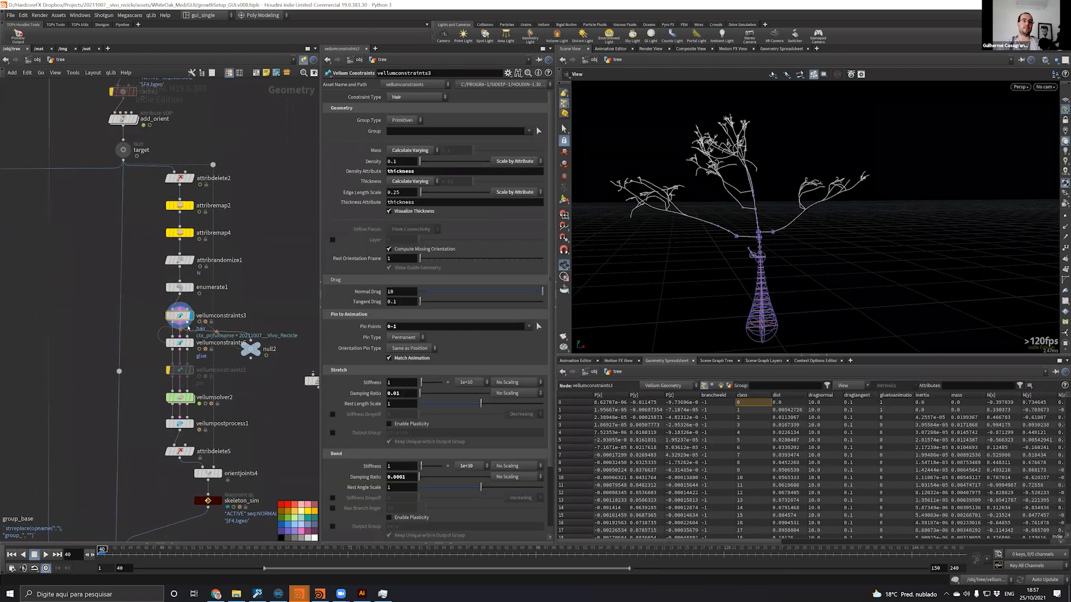
pyautogui.middleClick(251, 349)
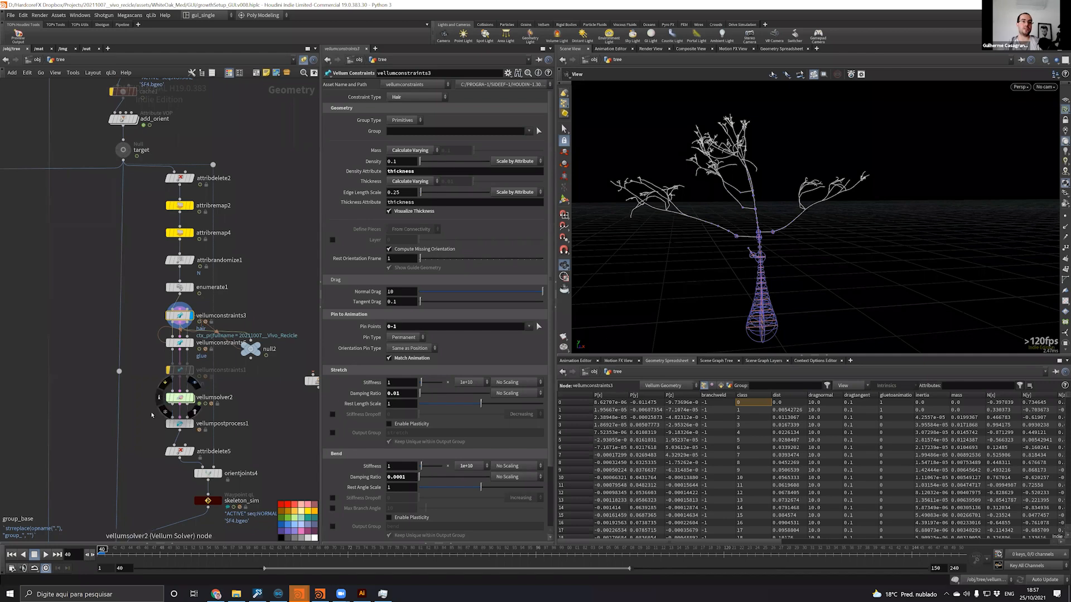
# Select and display vellumsolver2, and play the simulation from frame 40
pyautogui.scroll(2, 149, 419)
pyautogui.moveTo(158, 404); pyautogui.dragTo(152, 373, button='middle')
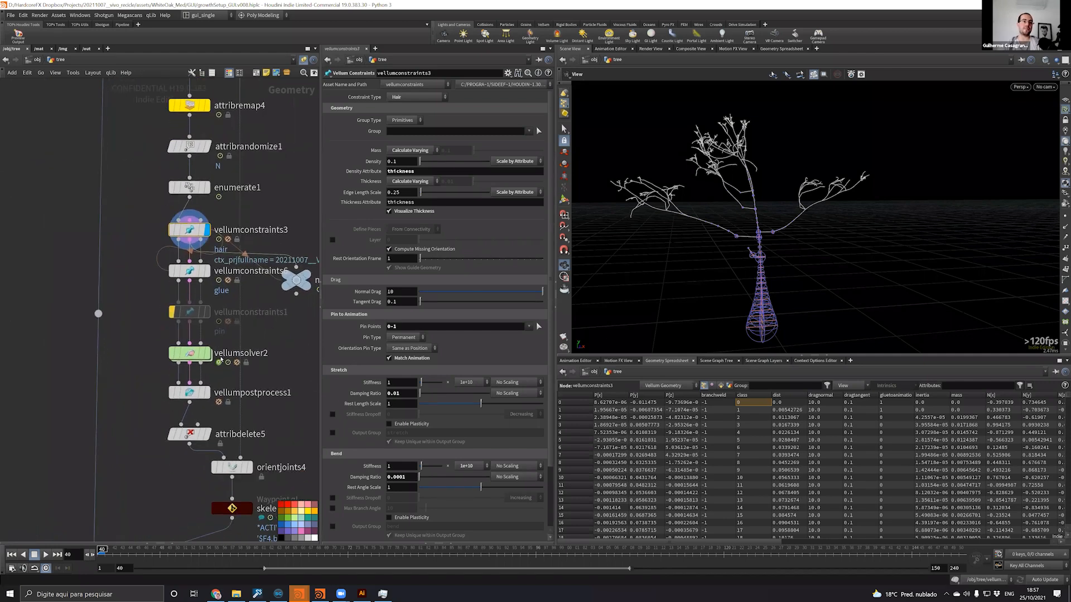
pyautogui.click(207, 353)
pyautogui.click(190, 353)
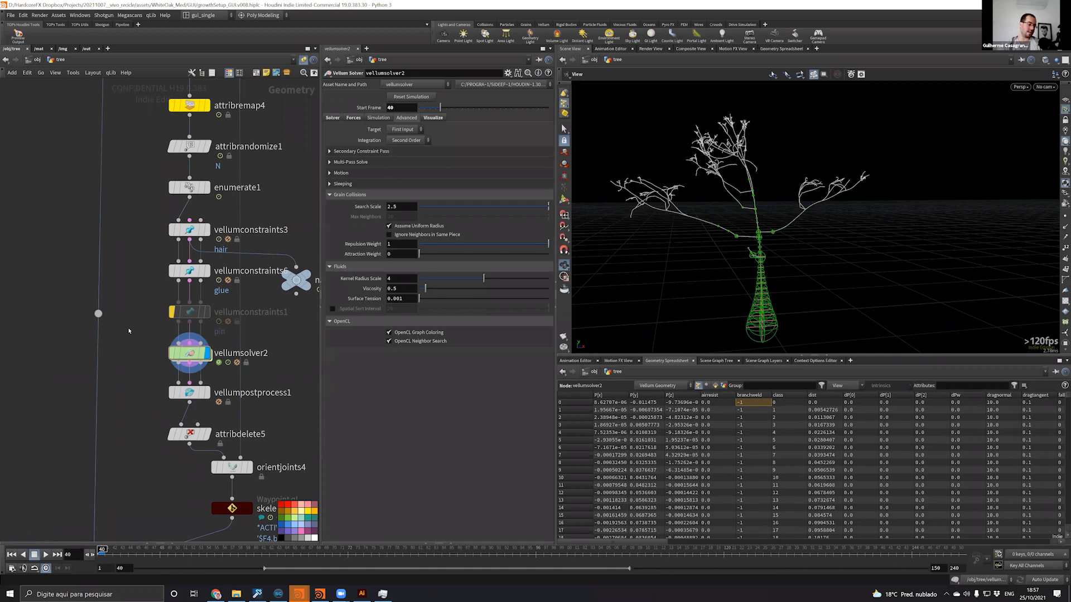
pyautogui.press('Up')
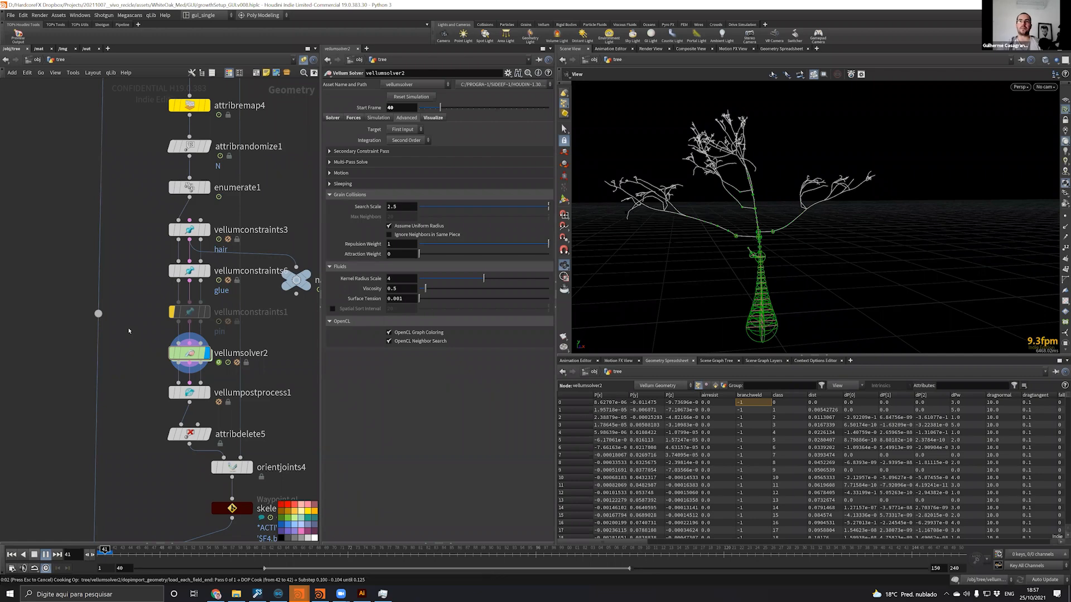
# Stop the simulation and select and display vellumpostprocess1
pyautogui.press('Escape')
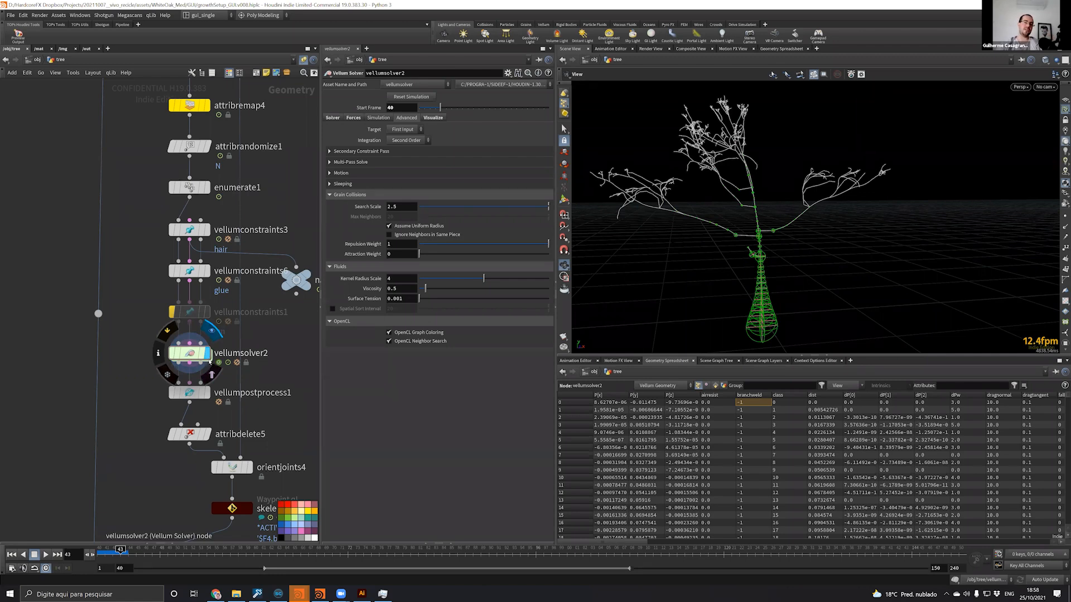
pyautogui.click(207, 393)
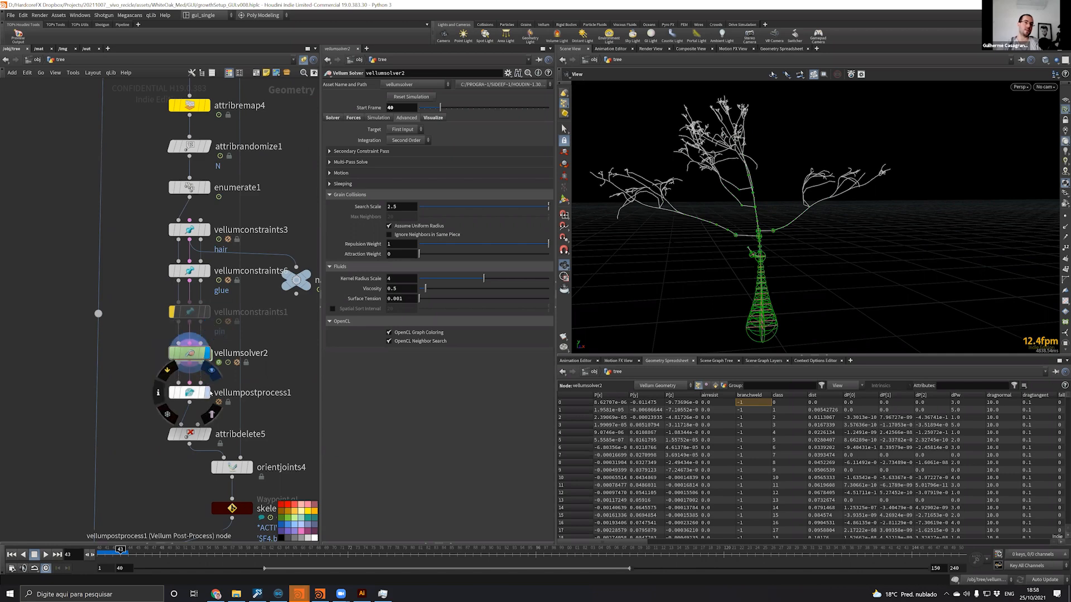
pyautogui.click(190, 399)
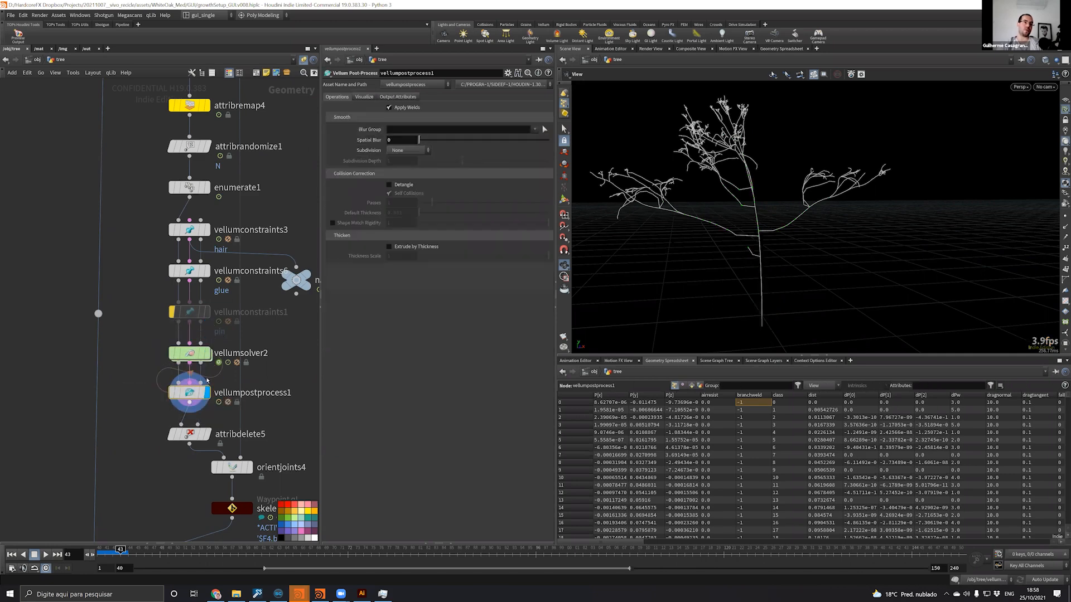
# Follow the chain below vellumpostprocess1 to orientjoints4, select and display it, and inspect its node info
pyautogui.moveTo(247, 115); pyautogui.dragTo(283, 318, button='middle')
pyautogui.moveTo(230, 351); pyautogui.dragTo(293, 280, button='middle')
pyautogui.moveTo(187, 305); pyautogui.dragTo(203, 93, button='middle')
pyautogui.moveTo(194, 426); pyautogui.dragTo(66, 309, button='middle')
pyautogui.moveTo(235, 371); pyautogui.dragTo(200, 361)
pyautogui.moveTo(240, 354); pyautogui.dragTo(243, 484, button='middle')
pyautogui.moveTo(210, 88); pyautogui.dragTo(240, 281, button='middle')
pyautogui.moveTo(223, 541); pyautogui.dragTo(240, 219, button='middle')
pyautogui.click(255, 369)
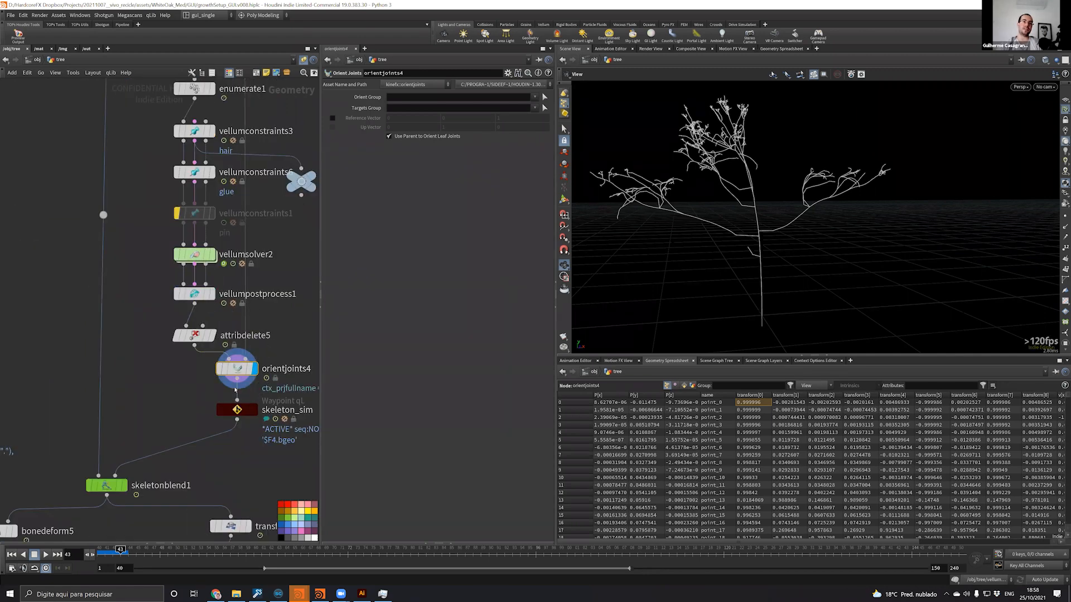
pyautogui.middleClick(240, 370)
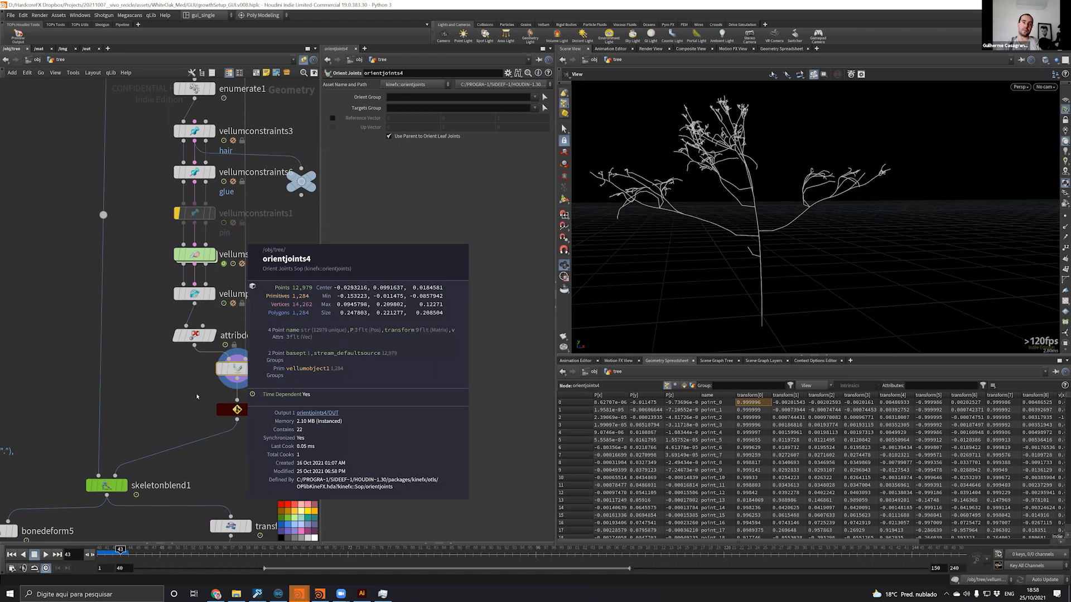
# Follow the network down to bonedeform5, display it and examine the deformed branches up close at frame 119
pyautogui.scroll(3, 173, 371)
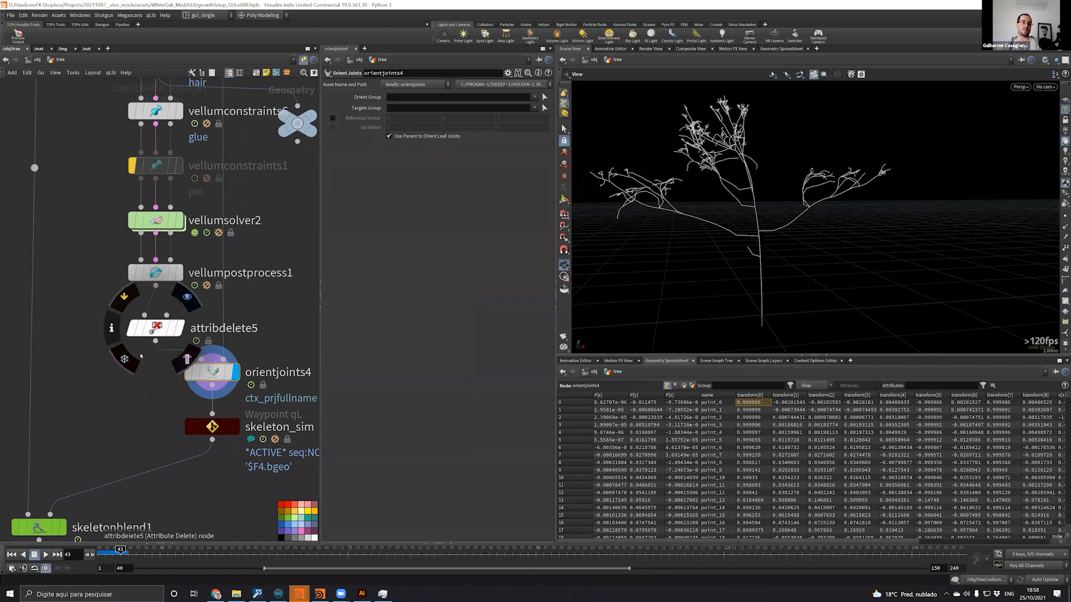
pyautogui.moveTo(121, 347); pyautogui.dragTo(123, 268, button='middle')
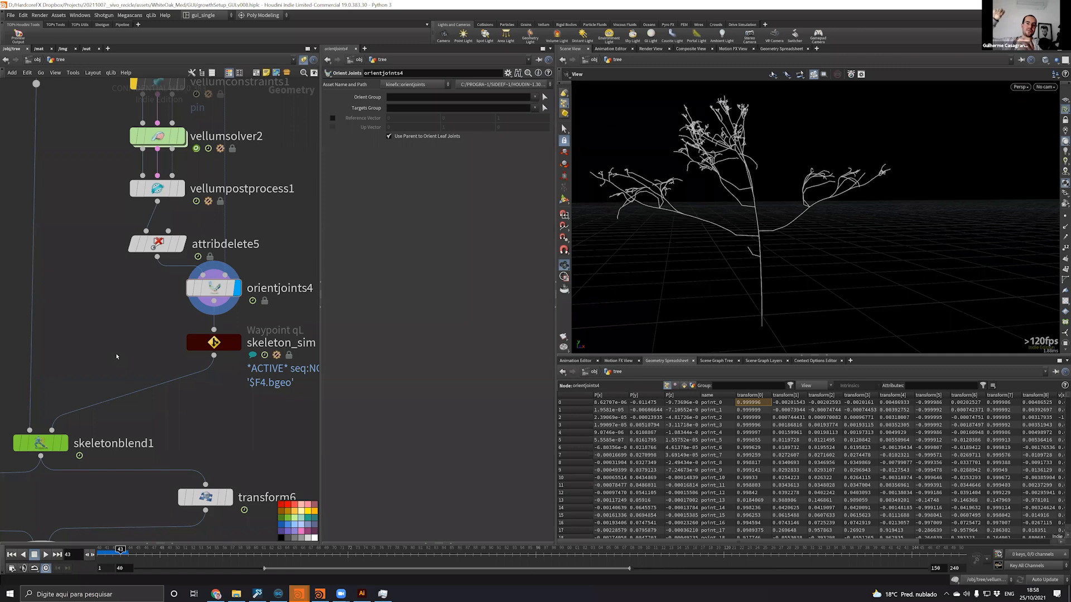
pyautogui.moveTo(103, 509); pyautogui.dragTo(274, 419, button='middle')
pyautogui.click(87, 411)
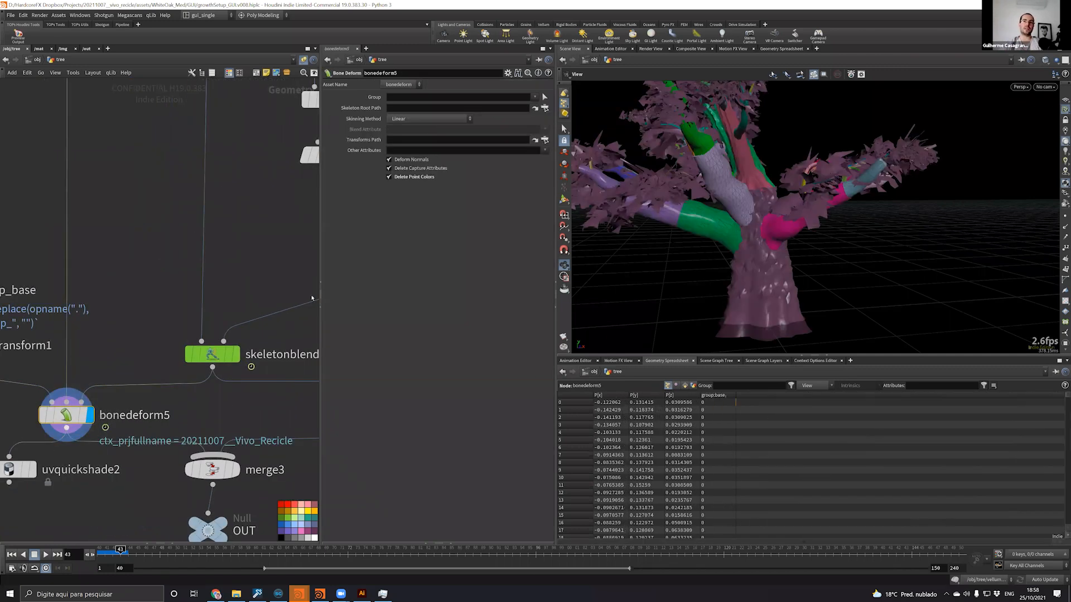
pyautogui.moveTo(842, 318); pyautogui.dragTo(624, 469)
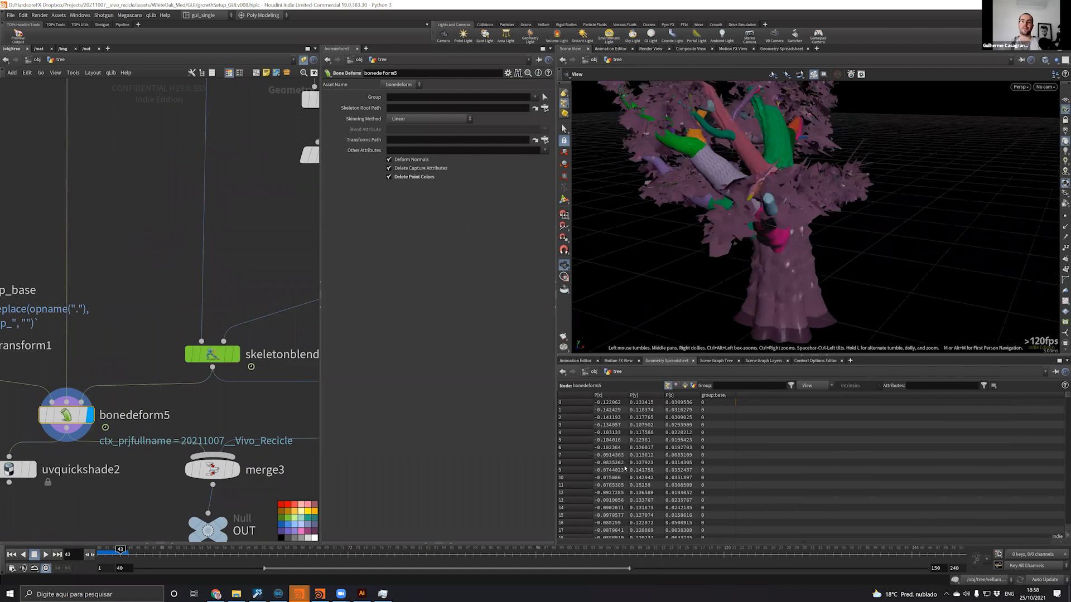
pyautogui.moveTo(750, 369); pyautogui.dragTo(723, 237)
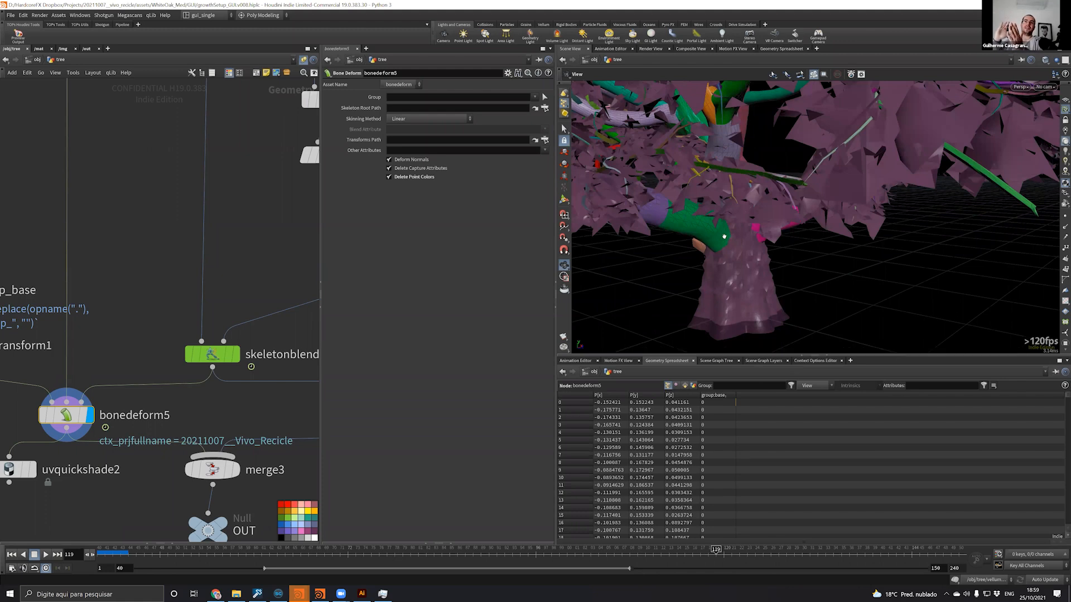
pyautogui.scroll(10, 835, 167)
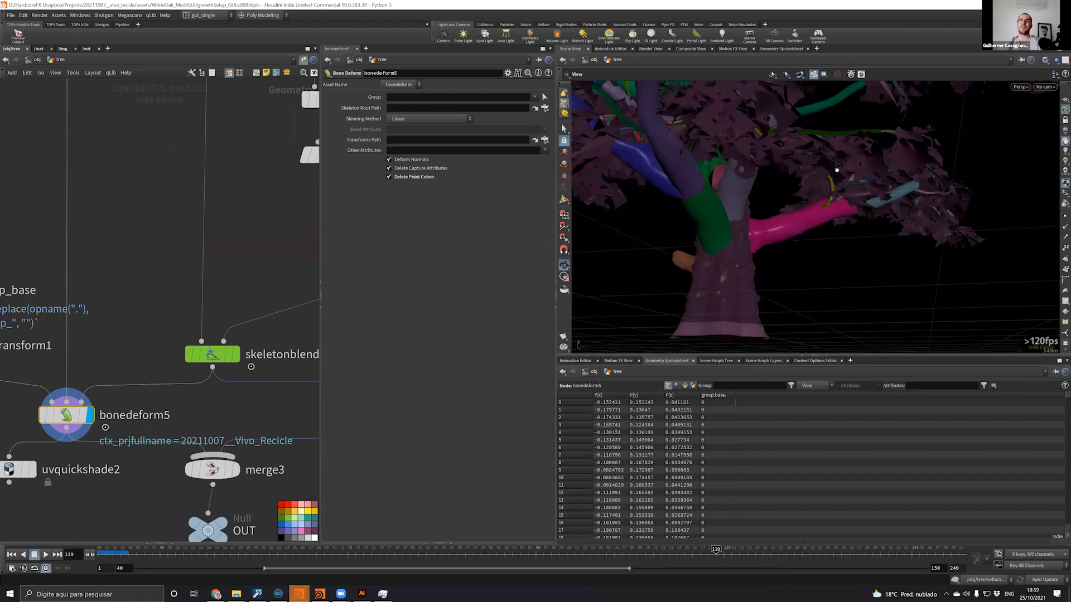
pyautogui.moveTo(826, 141); pyautogui.dragTo(792, 170)
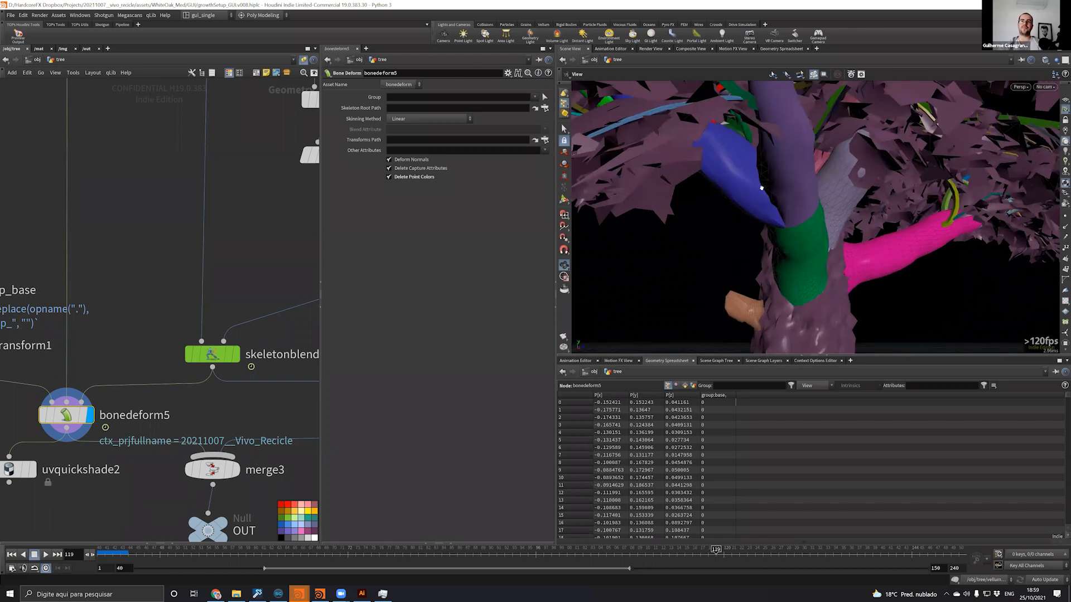
pyautogui.scroll(2, 760, 191)
pyautogui.moveTo(747, 172)
pyautogui.mouseDown()
pyautogui.moveTo(776, 163)
pyautogui.moveTo(750, 177)
pyautogui.mouseUp()
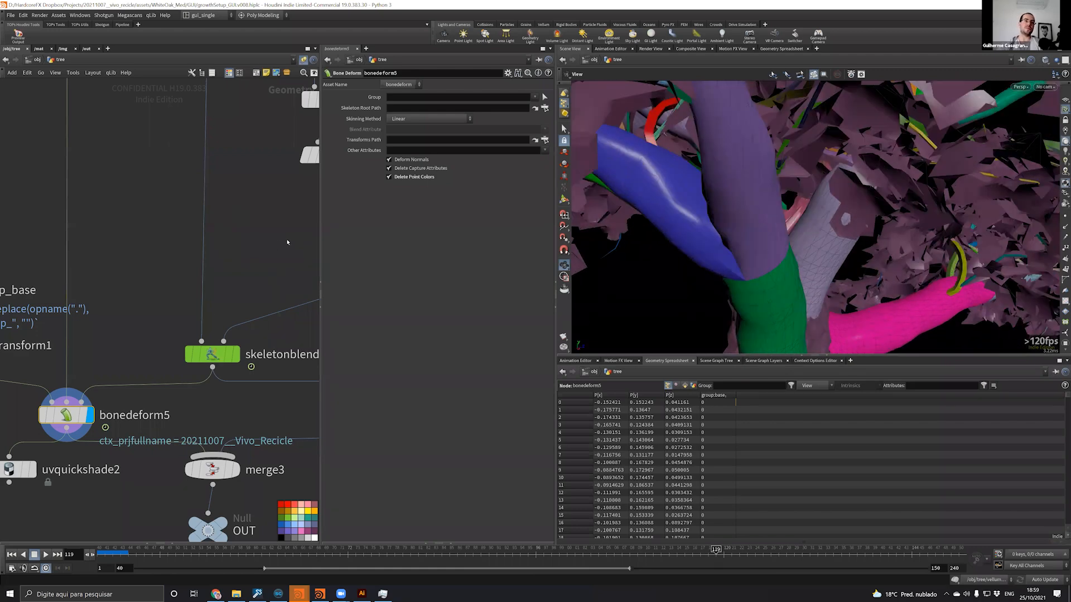
# Select and display skeletonblend1 and scrub the timeline to frame 55 to view the blended skeleton
pyautogui.scroll(-3, 288, 242)
pyautogui.moveTo(287, 242); pyautogui.dragTo(201, 357, button='middle')
pyautogui.scroll(1, 209, 370)
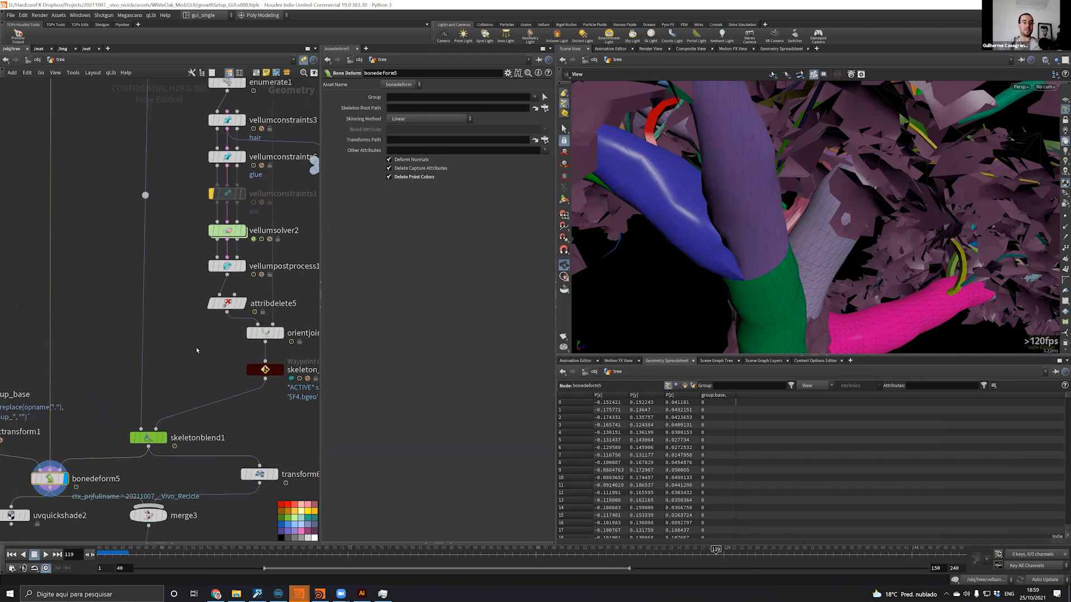
pyautogui.click(162, 438)
pyautogui.click(147, 440)
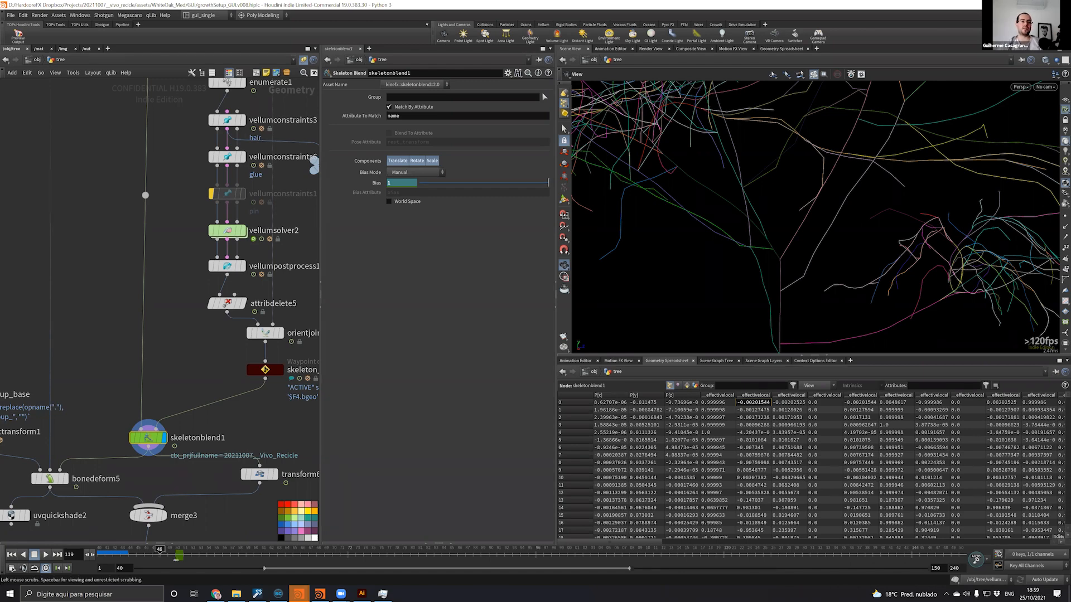
pyautogui.click(160, 550)
pyautogui.moveTo(286, 311)
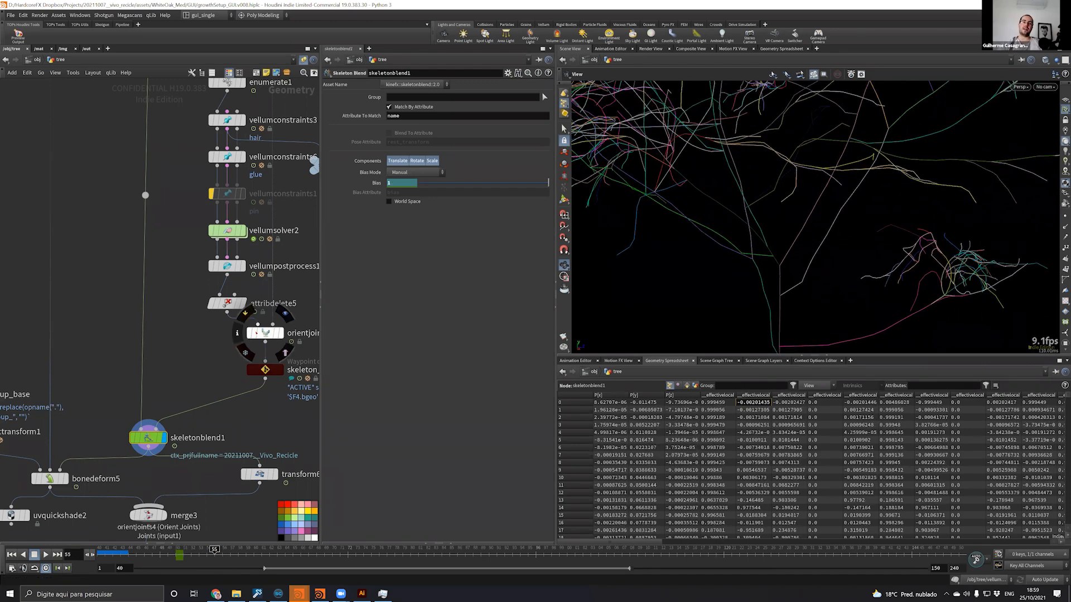
# Select orientjoints4 and trace its incoming branch up to add_orient, selecting that node
pyautogui.moveTo(297, 307); pyautogui.dragTo(206, 303, button='middle')
pyautogui.scroll(3, 205, 304)
pyautogui.moveTo(228, 325); pyautogui.dragTo(148, 346)
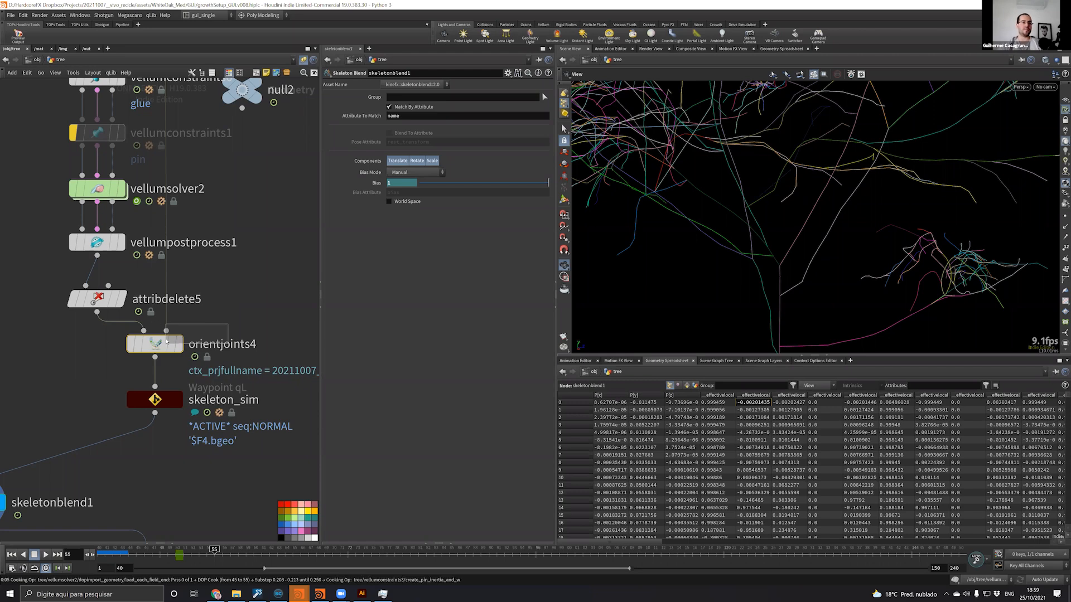
pyautogui.click(166, 342)
pyautogui.scroll(-5, 227, 308)
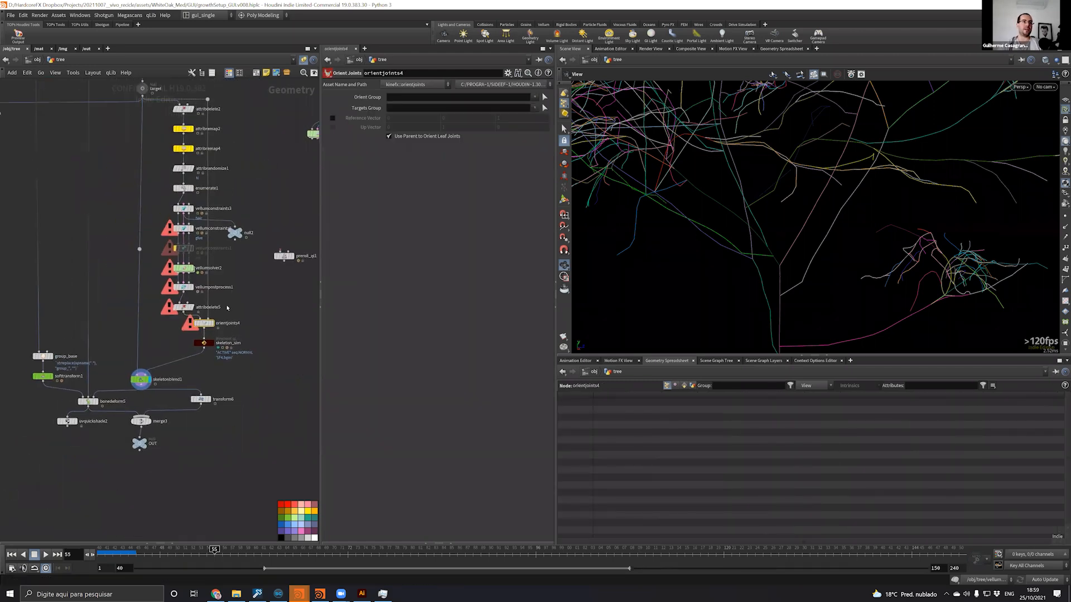
pyautogui.moveTo(234, 246); pyautogui.dragTo(221, 380, button='middle')
pyautogui.scroll(2, 215, 376)
pyautogui.moveTo(149, 185); pyautogui.dragTo(116, 161)
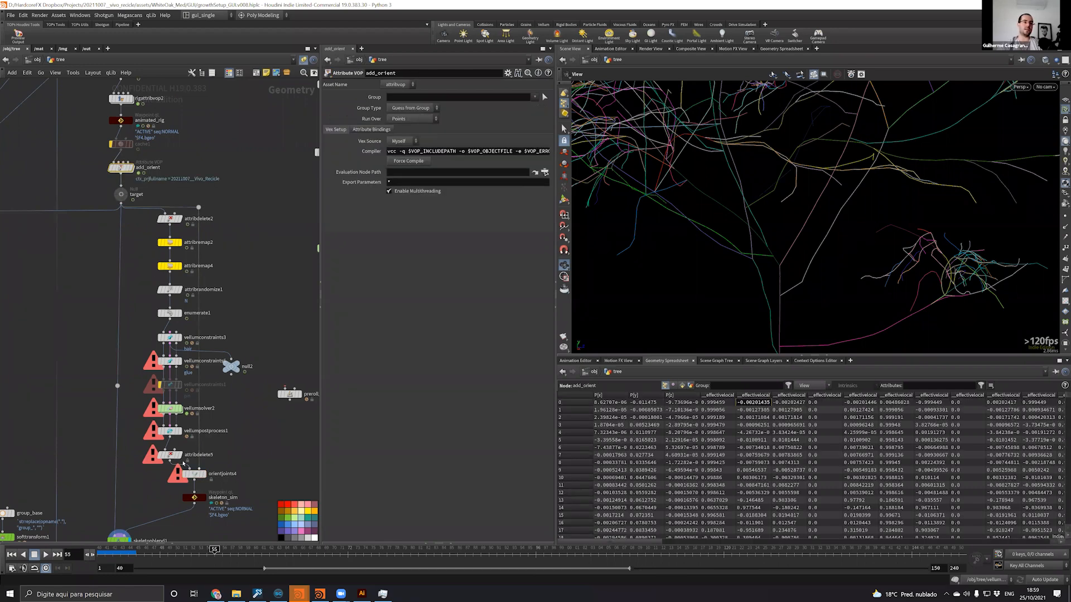
# Display and select skeleton_sim to review its cache settings, and display the deformed tree at bonedeform5
pyautogui.click(202, 498)
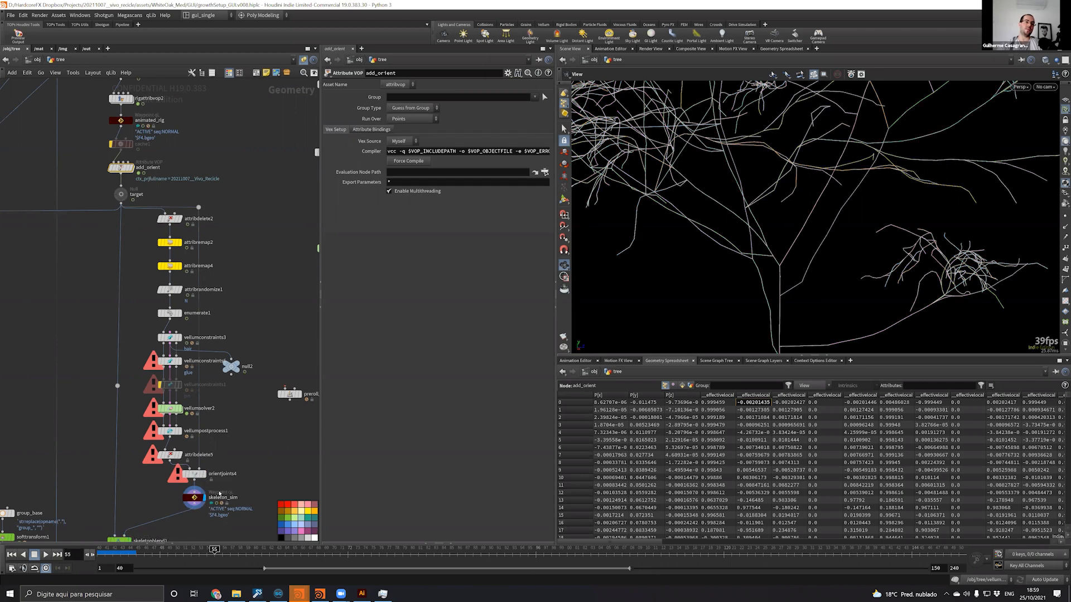
pyautogui.moveTo(227, 488); pyautogui.dragTo(178, 527)
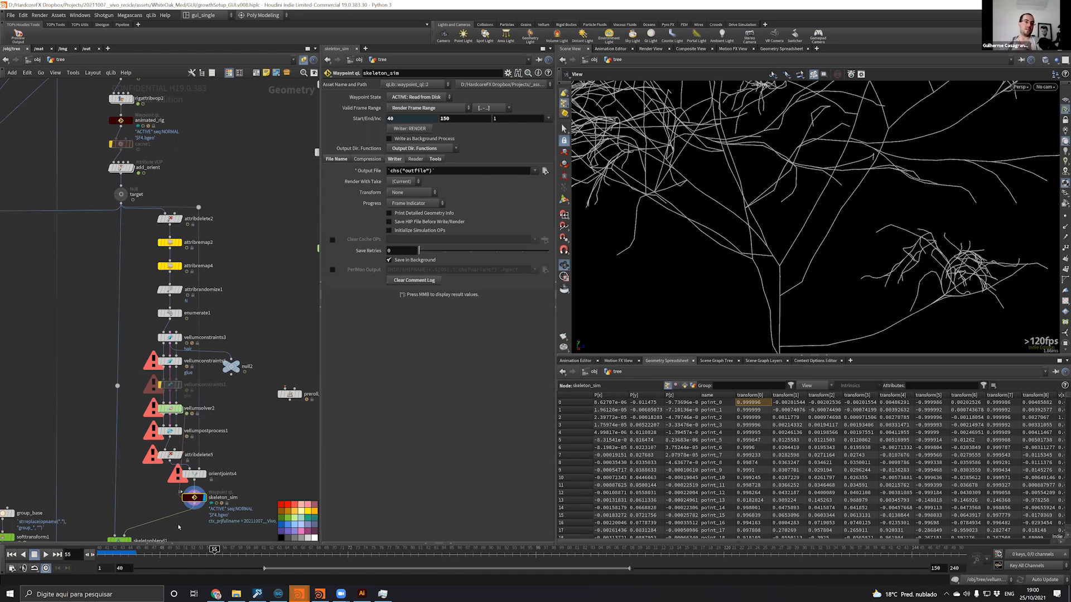
pyautogui.moveTo(100, 464); pyautogui.dragTo(166, 331, button='middle')
pyautogui.scroll(-2, 167, 376)
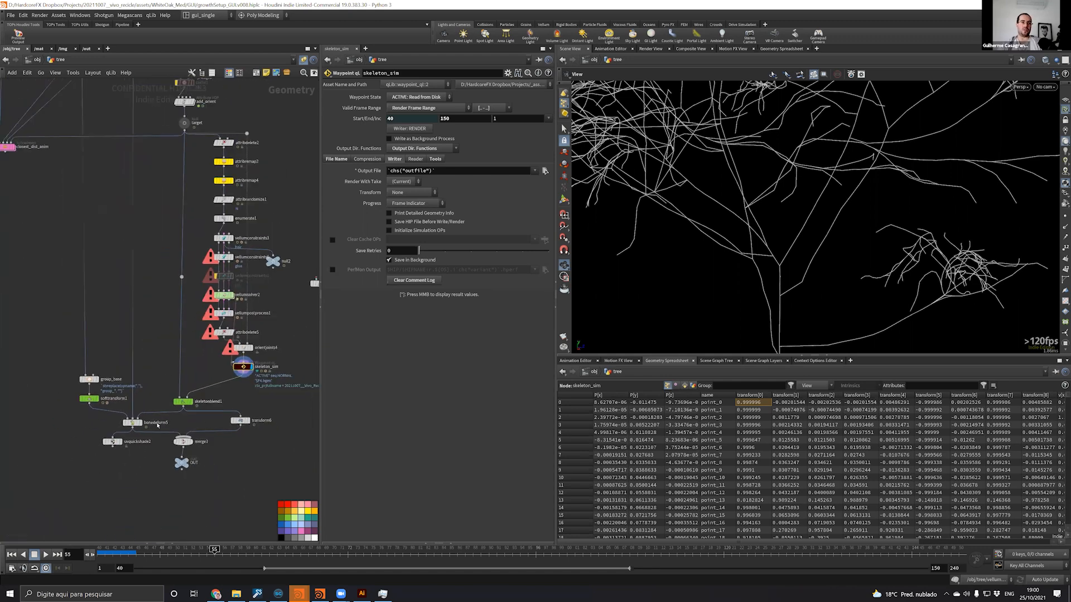
pyautogui.click(140, 422)
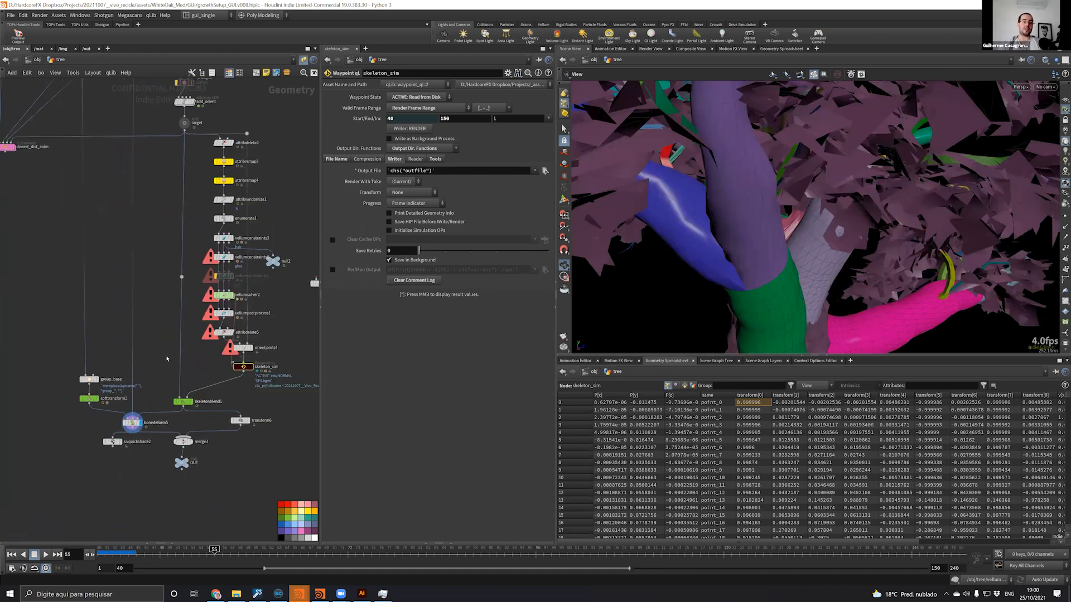
# Display skeletonblend1, view the whole skeleton and trace the network up to the skin_capture subnetwork
pyautogui.click(192, 402)
pyautogui.moveTo(187, 290); pyautogui.dragTo(244, 487, button='middle')
pyautogui.moveTo(859, 153)
pyautogui.mouseDown(button='right')
pyautogui.moveTo(742, 199)
pyautogui.moveTo(731, 279)
pyautogui.mouseUp(button='right')
pyautogui.moveTo(742, 263); pyautogui.dragTo(780, 229)
pyautogui.moveTo(100, 174); pyautogui.dragTo(104, 313, button='middle')
pyautogui.scroll(5, 77, 212)
pyautogui.moveTo(246, 208); pyautogui.dragTo(163, 258, button='middle')
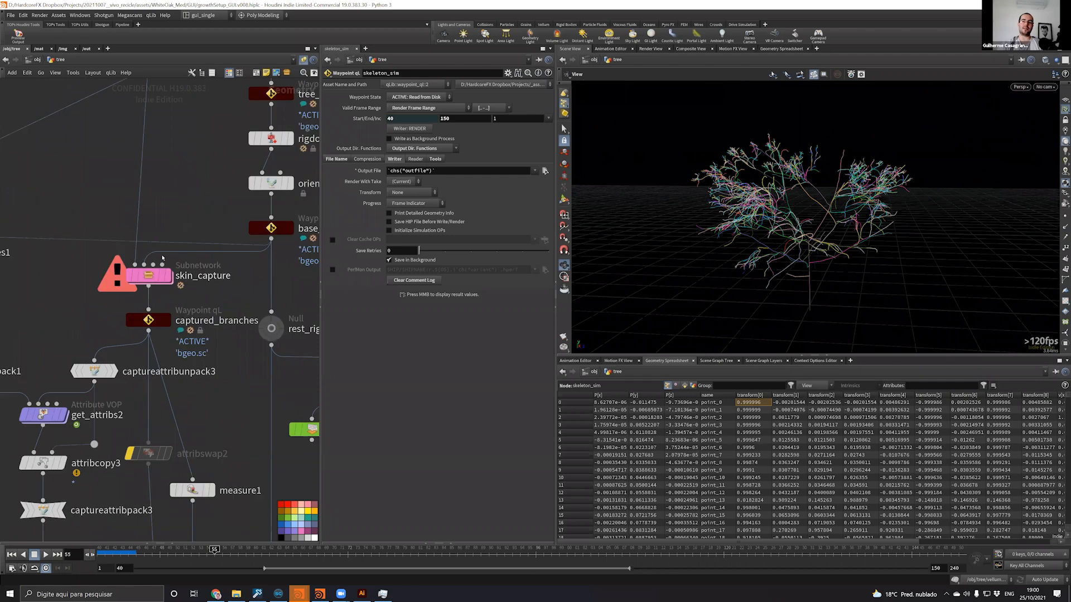
# Set the update mode to Manual and open the skin_capture subnetwork
pyautogui.click(1048, 580)
pyautogui.click(1040, 557)
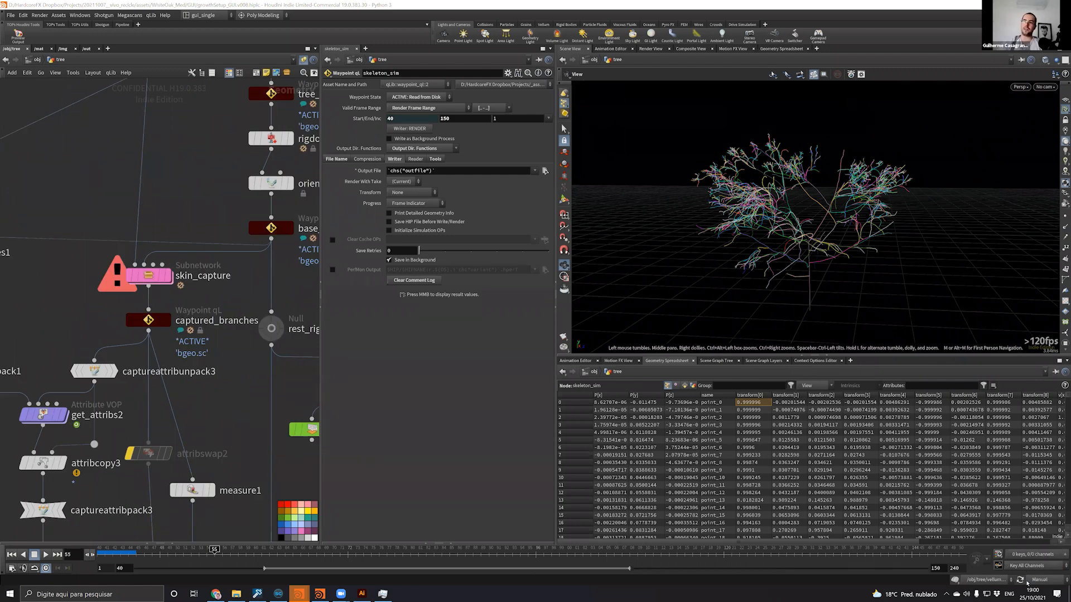
pyautogui.click(160, 277)
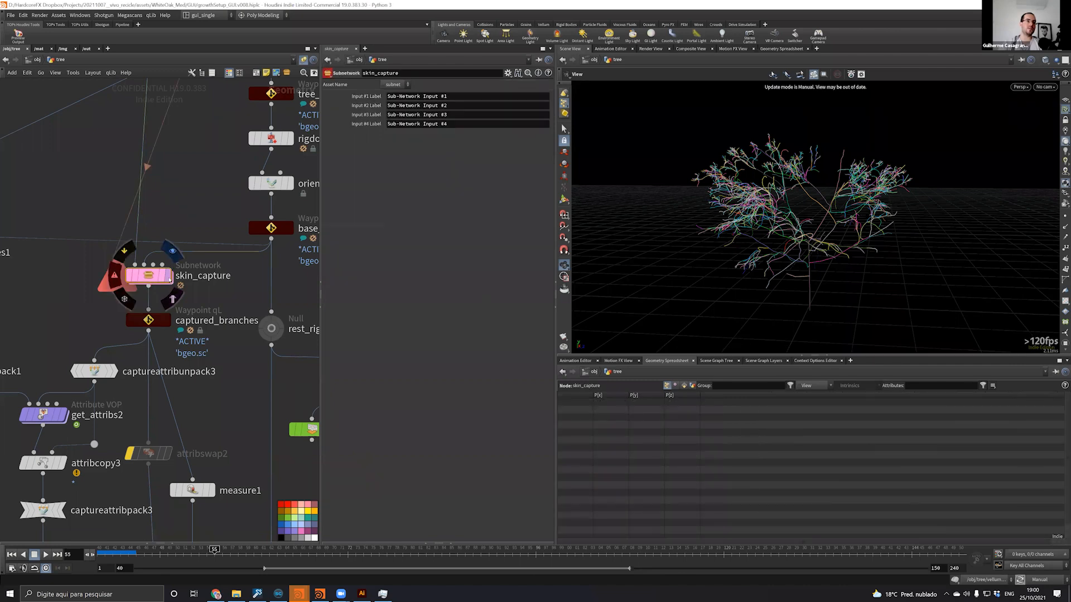
pyautogui.doubleClick(160, 277)
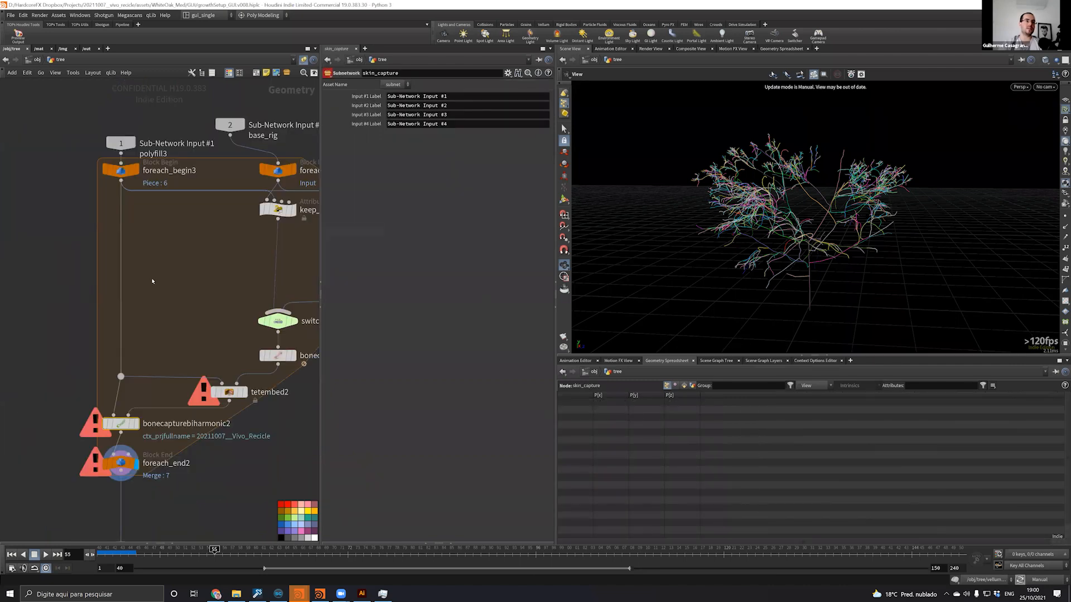
# Select and display foreach_end2, enable its Single Pass at 0, and set the update mode to Auto Update
pyautogui.click(121, 462)
pyautogui.moveTo(140, 446); pyautogui.dragTo(114, 412, button='middle')
pyautogui.click(333, 182)
pyautogui.click(1052, 557)
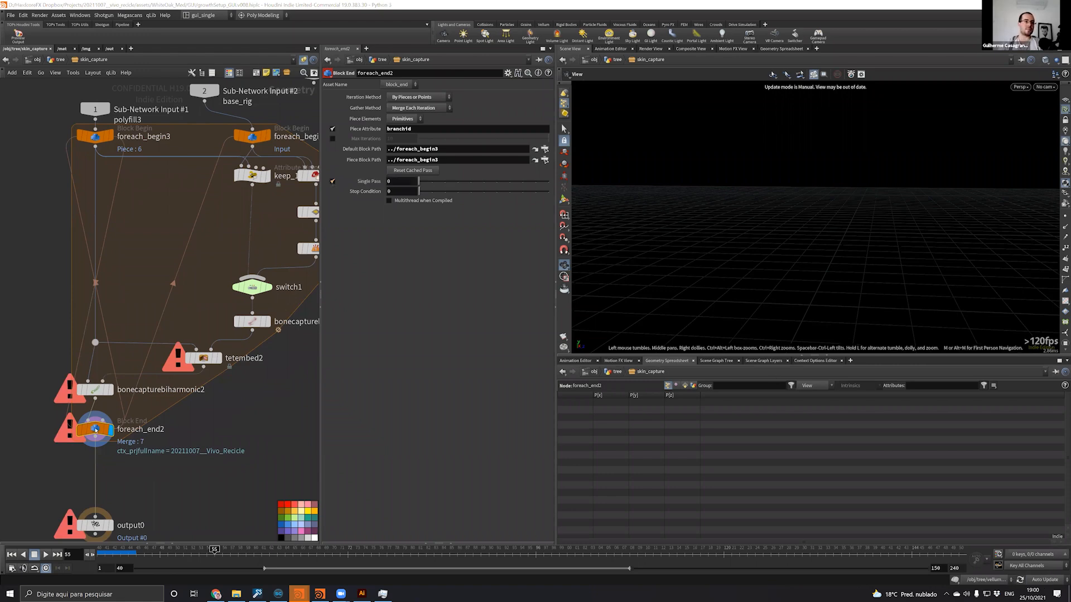
# Display foreach_begin8 and foreach_begin3 in turn to compare the rig and skin piece entering the loop
pyautogui.moveTo(141, 320); pyautogui.dragTo(122, 463, button='middle')
pyautogui.moveTo(185, 235); pyautogui.dragTo(233, 229)
pyautogui.moveTo(251, 284)
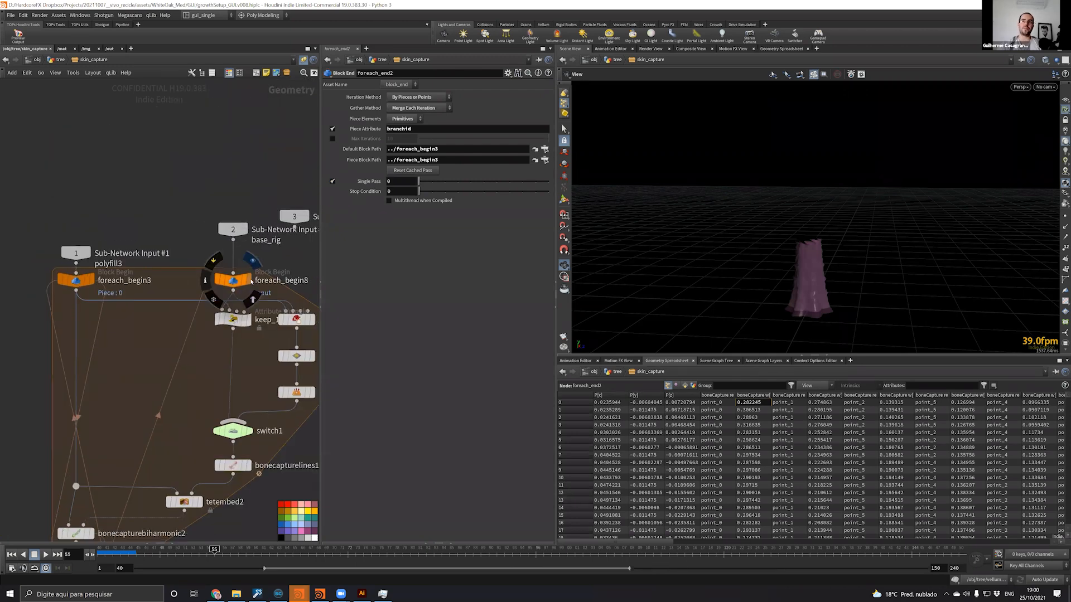
pyautogui.press('r')
pyautogui.click(232, 285)
pyautogui.click(232, 283)
pyautogui.moveTo(78, 257); pyautogui.dragTo(78, 234)
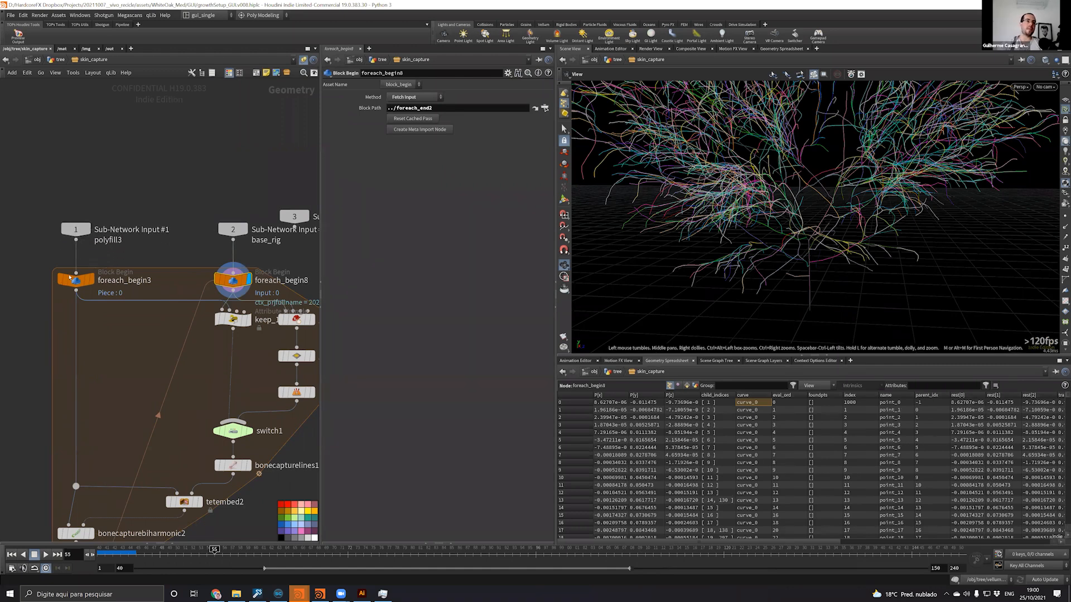
pyautogui.click(91, 280)
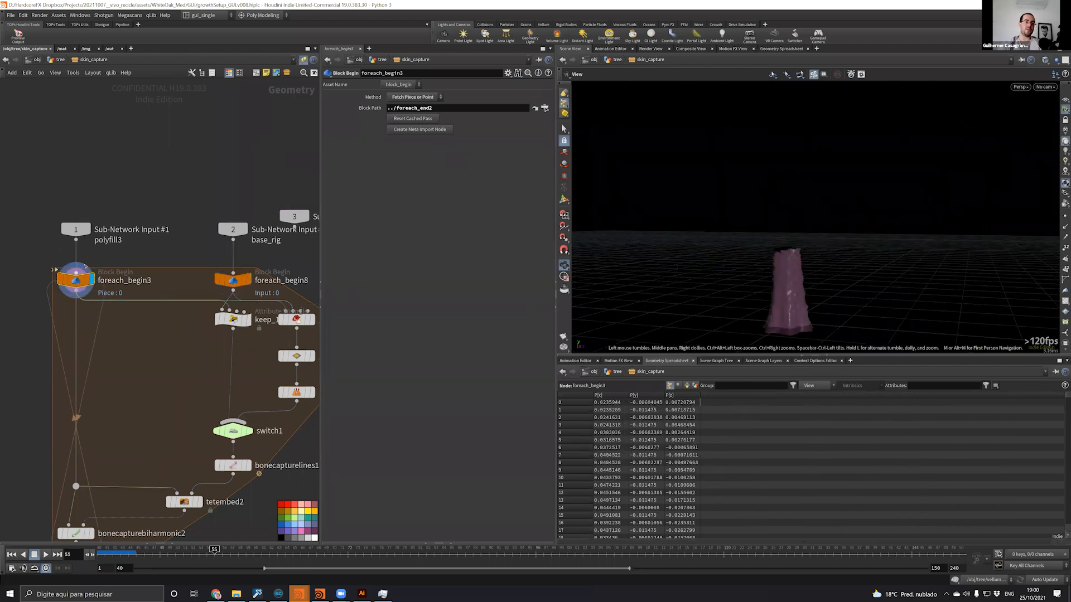
# Return to the tree network and select connectivity7 to check its branchid attribute setting
pyautogui.press('u')
pyautogui.moveTo(191, 250); pyautogui.dragTo(164, 368, button='middle')
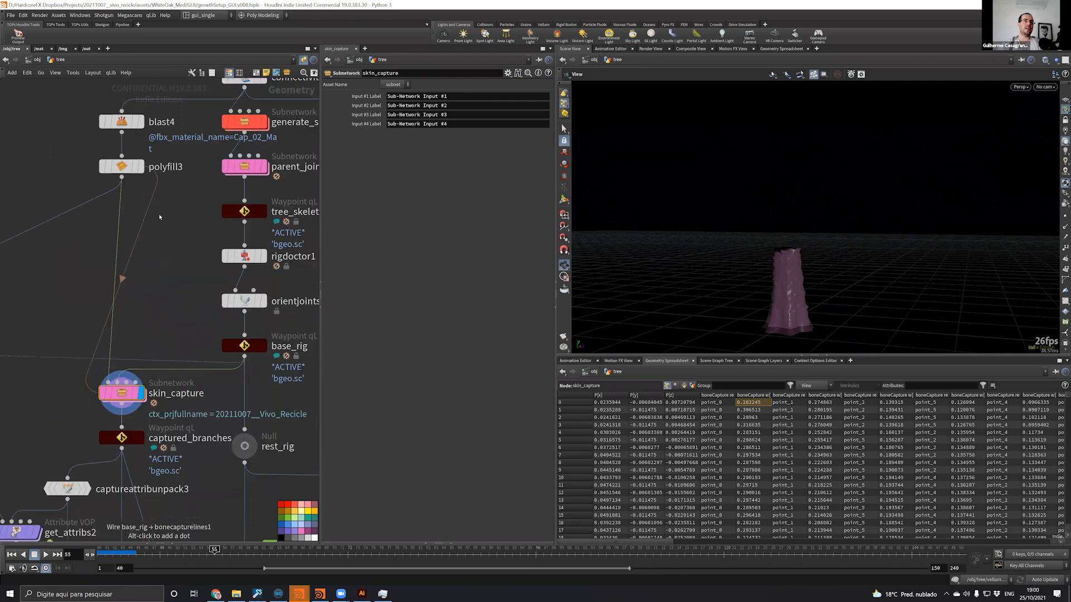
pyautogui.moveTo(160, 218); pyautogui.dragTo(130, 399, button='middle')
pyautogui.click(201, 256)
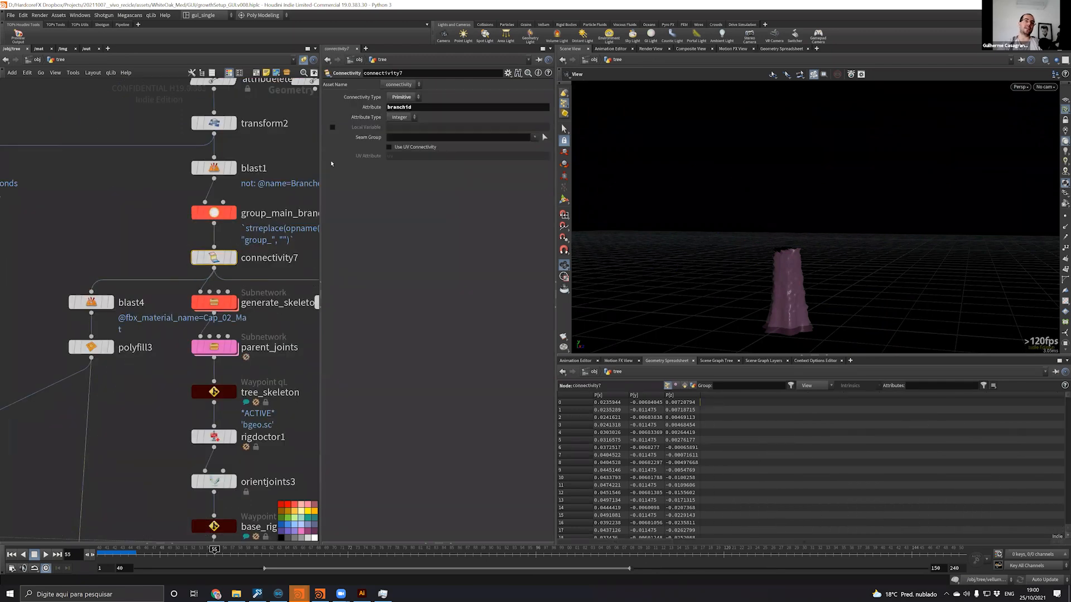
# Follow the network back down to skin_capture and open the subnetwork again
pyautogui.moveTo(247, 349); pyautogui.dragTo(268, 195, button='middle')
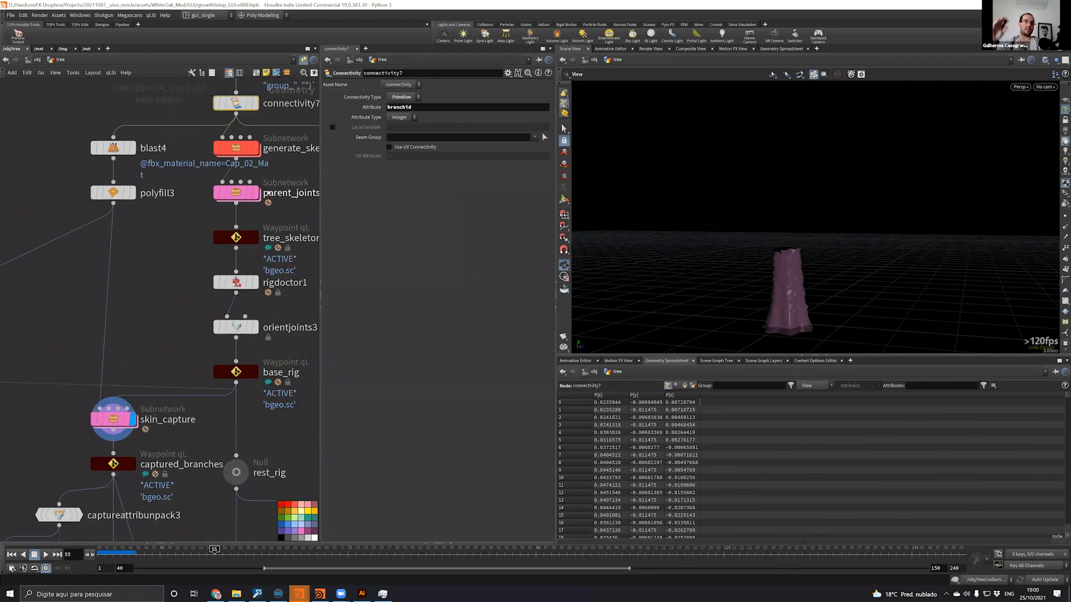
pyautogui.moveTo(146, 316); pyautogui.dragTo(147, 218, button='middle')
pyautogui.doubleClick(113, 322)
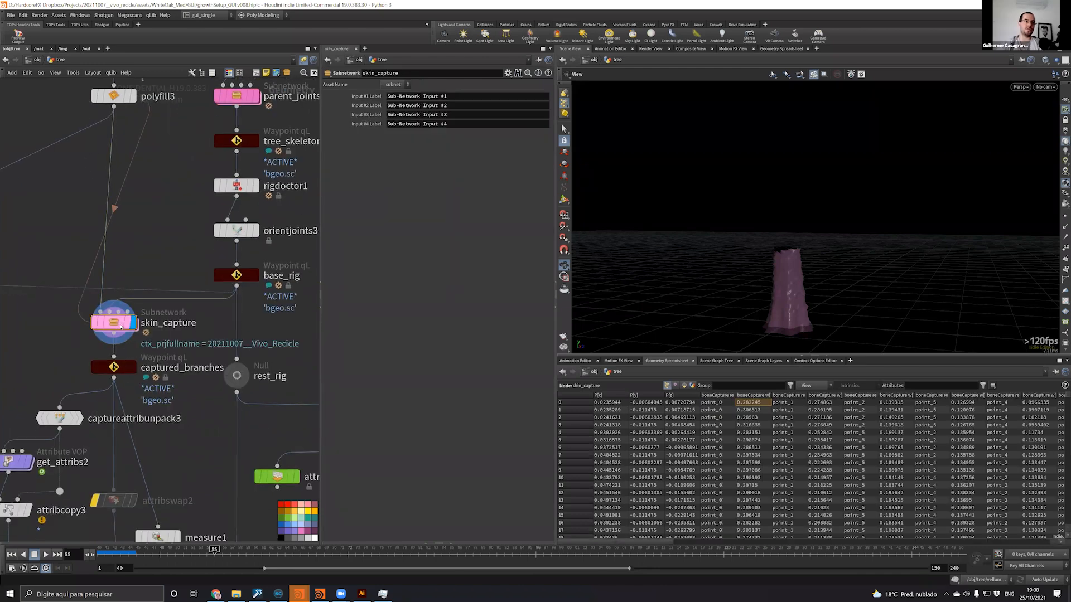
# Display groupexpression3 inside the skin_capture loop and check the attributes carried by foreach_begin8's rig
pyautogui.moveTo(220, 361); pyautogui.dragTo(191, 293, button='middle')
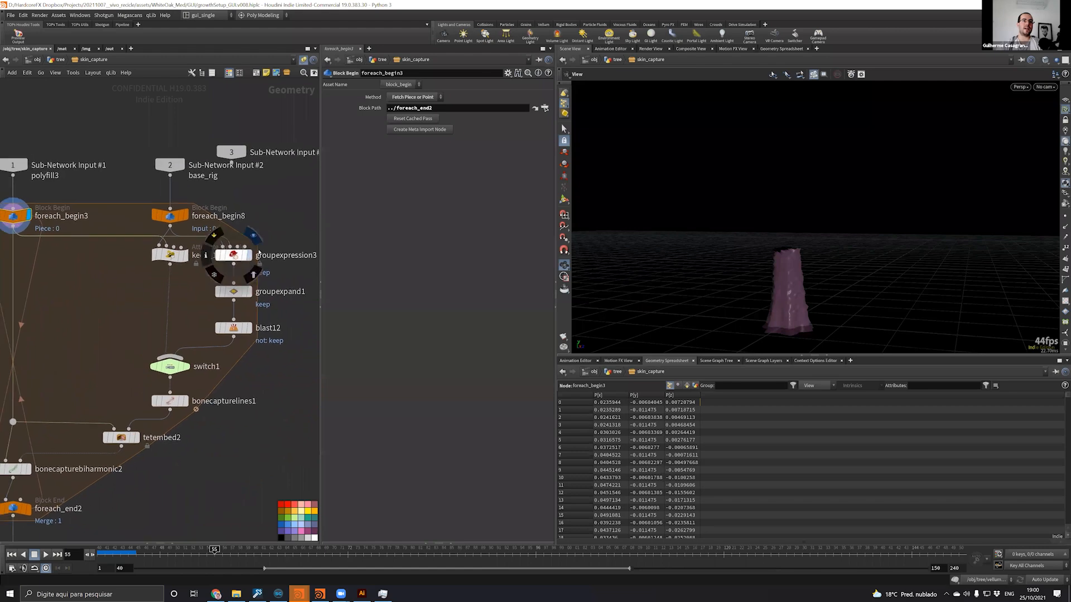
pyautogui.click(180, 212)
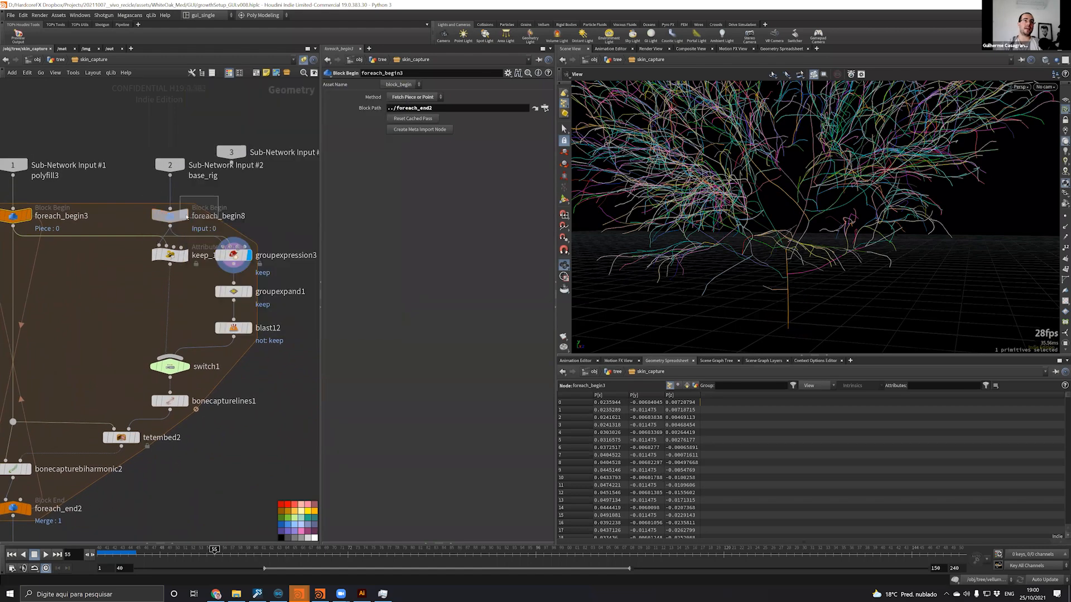
pyautogui.middleClick(171, 216)
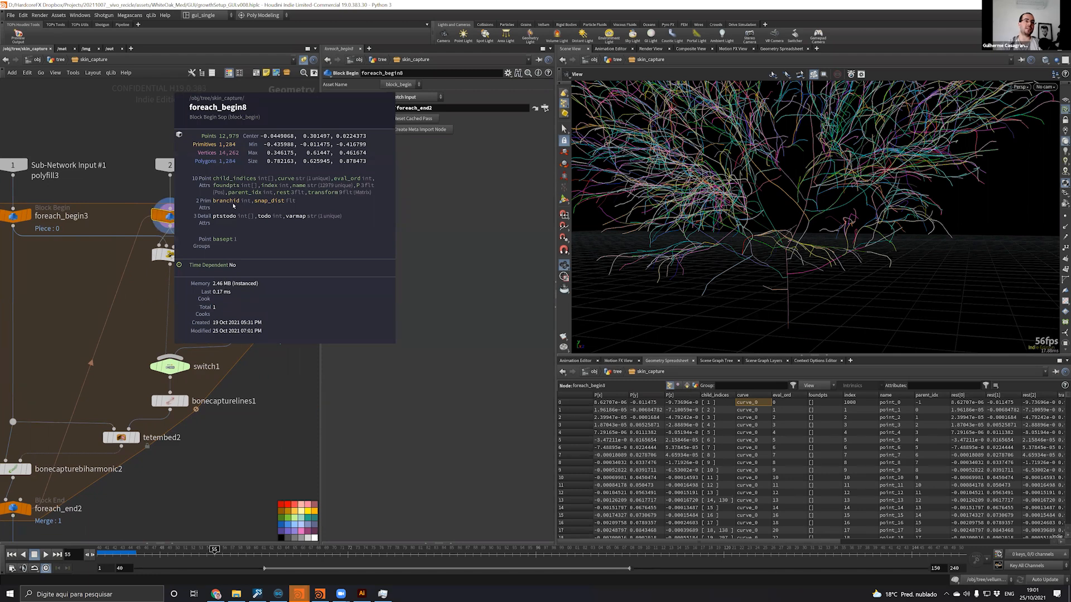
# Select groupexpression3 and compare its branchid expression with the trunk curve it puts in the keep group
pyautogui.click(248, 255)
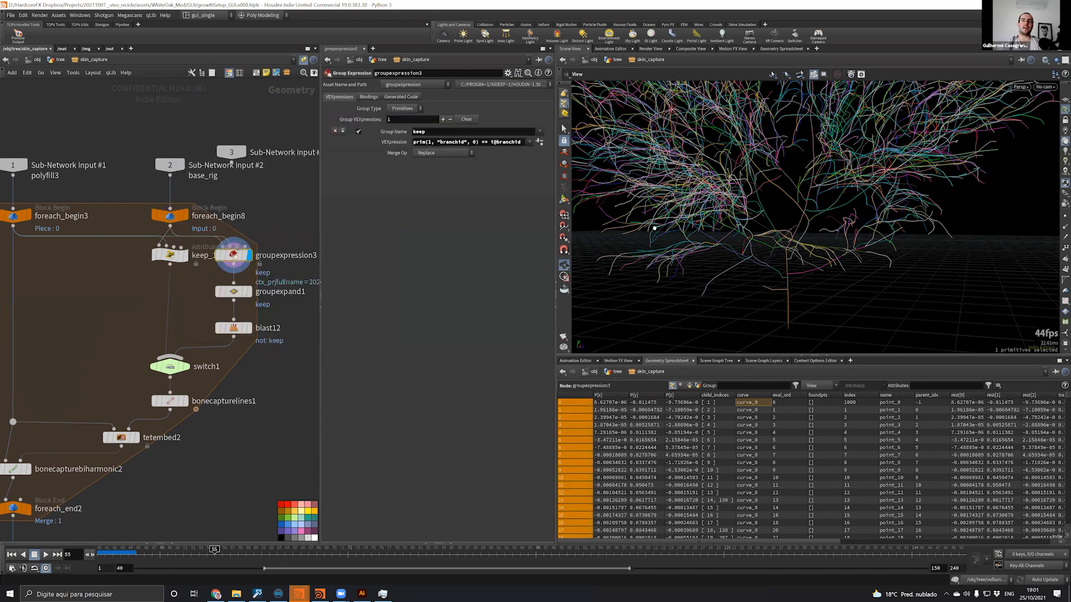
pyautogui.scroll(10, 755, 189)
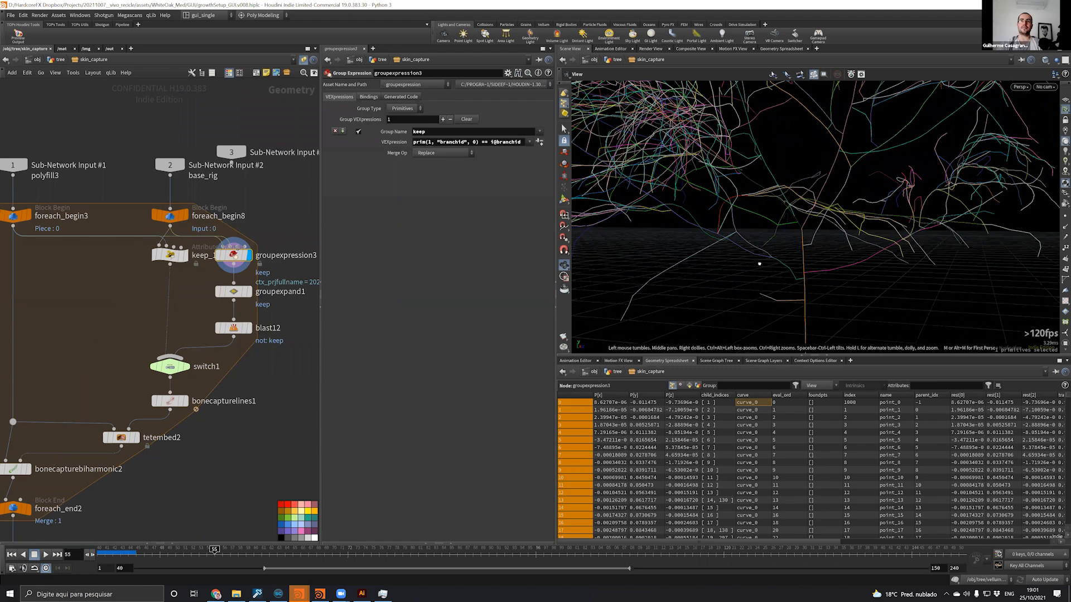
pyautogui.moveTo(773, 131); pyautogui.dragTo(772, 184)
pyautogui.moveTo(71, 222); pyautogui.dragTo(124, 217, button='middle')
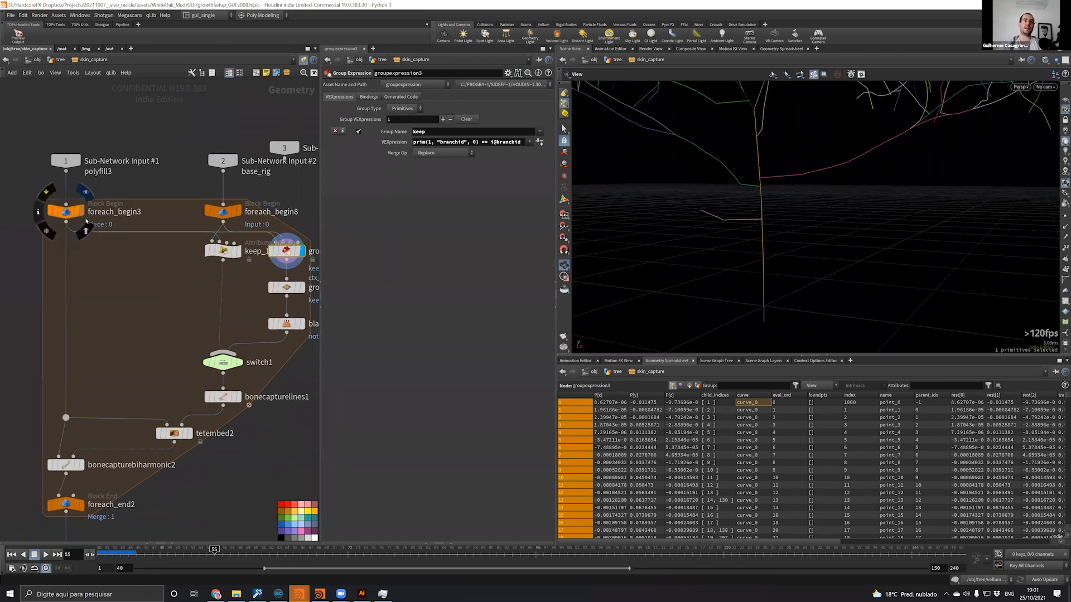
pyautogui.click(83, 214)
pyautogui.moveTo(184, 234); pyautogui.dragTo(161, 225, button='middle')
pyautogui.click(278, 242)
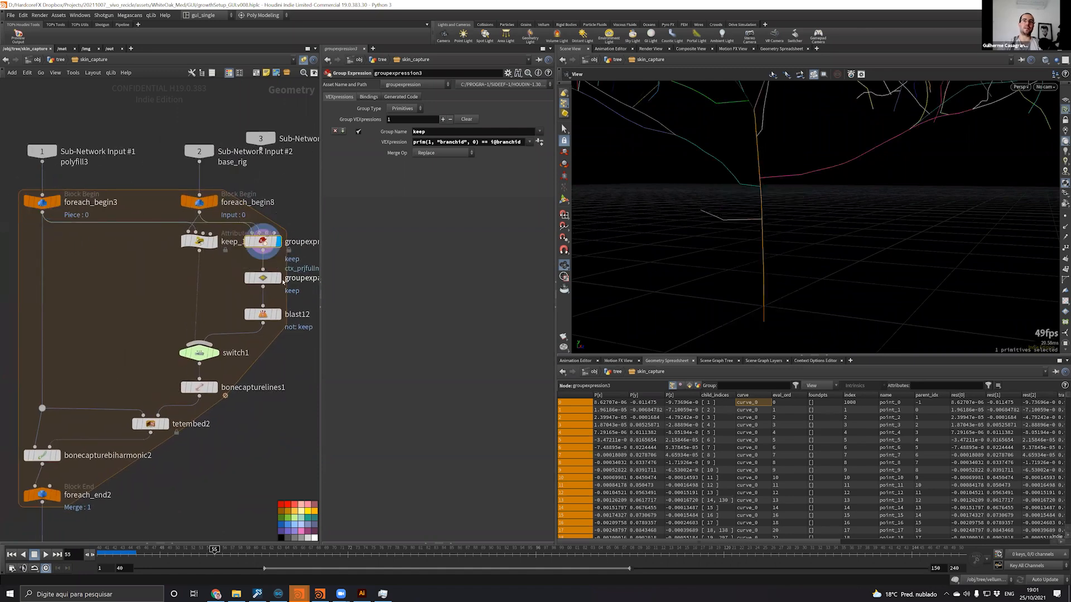
# Enlarge the viewport and select and display groupexpand1 to examine how the keep group expands into adjoining branches
pyautogui.moveTo(829, 158); pyautogui.dragTo(727, 207, button='right')
pyautogui.moveTo(1004, 358); pyautogui.dragTo(1004, 389)
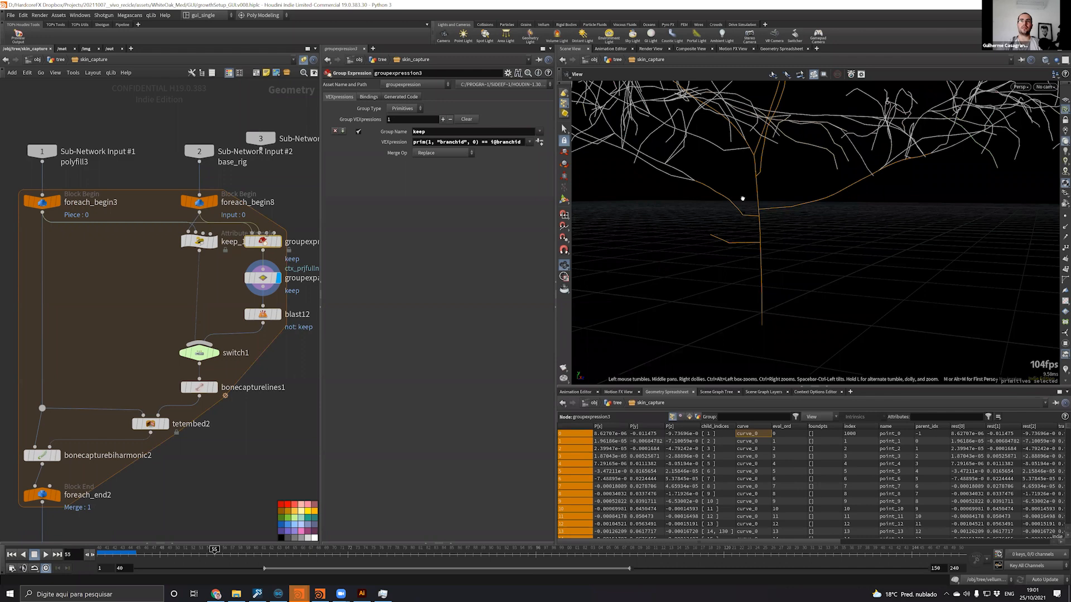
pyautogui.moveTo(742, 199); pyautogui.dragTo(739, 205, button='middle')
pyautogui.click(279, 242)
pyautogui.click(278, 278)
pyautogui.click(262, 278)
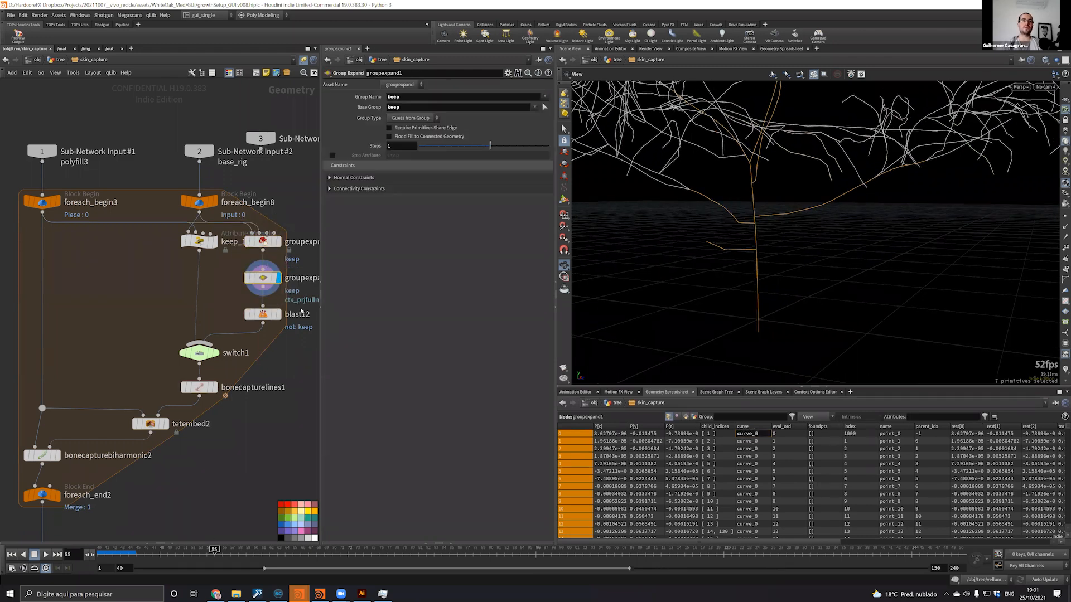
# Display blast12 to examine the trunk and adjoining branch curves isolated by the keep group
pyautogui.click(279, 314)
pyautogui.moveTo(801, 203); pyautogui.dragTo(765, 222)
pyautogui.moveTo(892, 100); pyautogui.dragTo(827, 149, button='right')
pyautogui.moveTo(725, 206); pyautogui.dragTo(681, 229, button='middle')
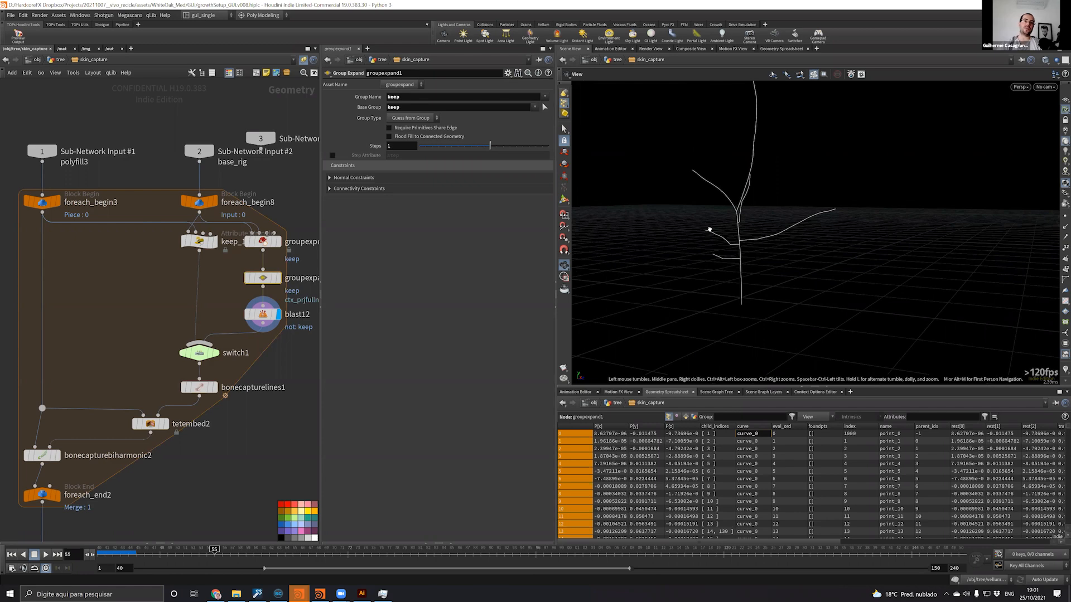
# Display tetembed2 and bonecapturebiharmonic2 in turn to examine the trunk's tetrahedral mesh and capture result
pyautogui.moveTo(34, 448); pyautogui.dragTo(80, 399, button='middle')
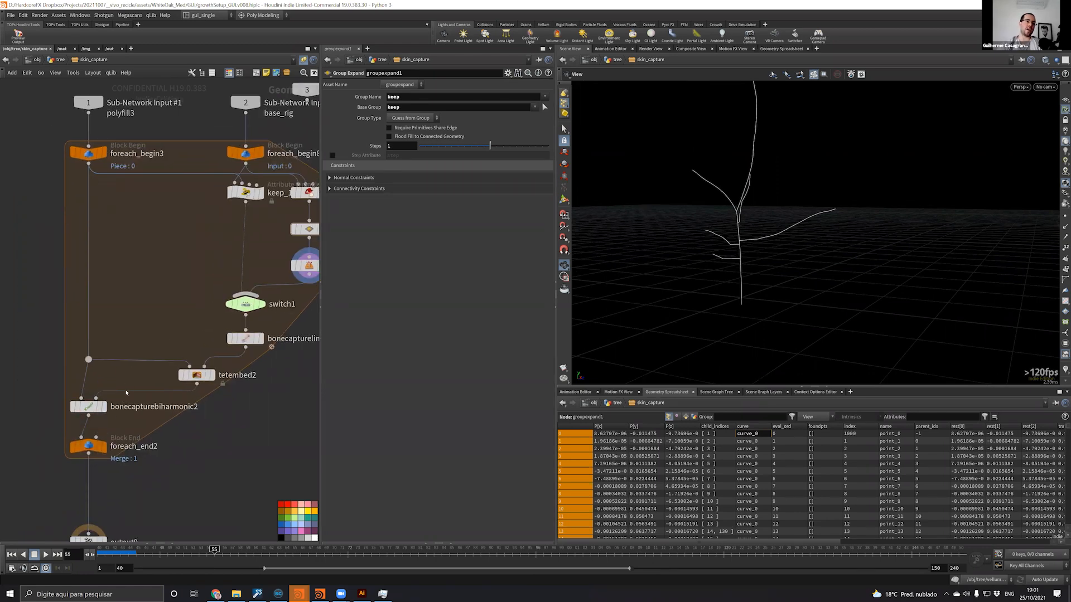
pyautogui.scroll(2, 198, 319)
pyautogui.click(217, 388)
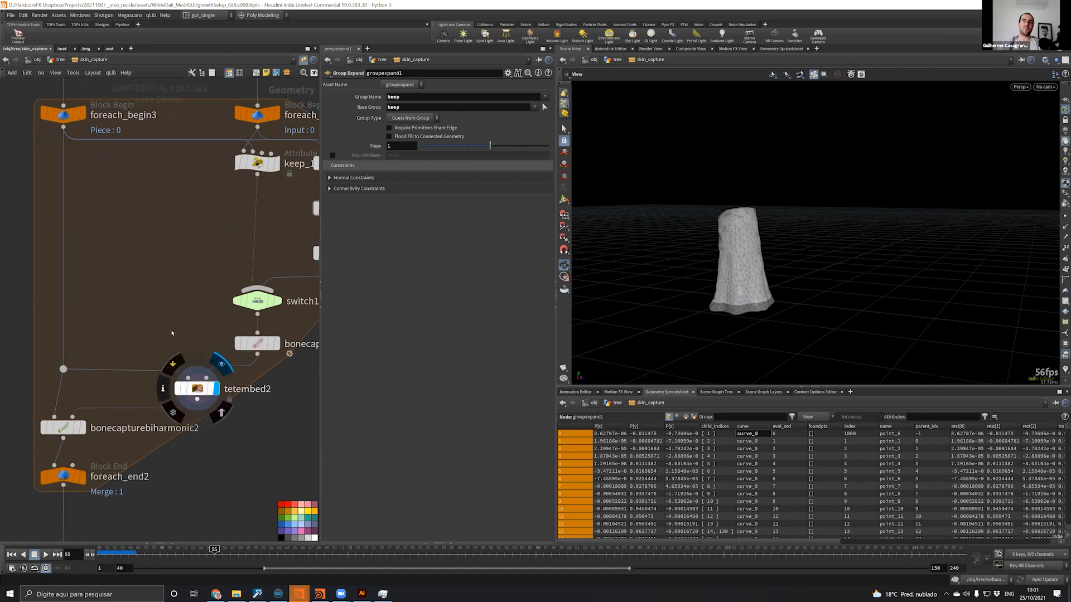
pyautogui.click(83, 428)
# Select and display foreach_end2 and disable its Single Pass so the loop processes every branch
pyautogui.moveTo(85, 484); pyautogui.dragTo(120, 409, button='middle')
pyautogui.click(116, 402)
pyautogui.moveTo(155, 436); pyautogui.dragTo(105, 399)
pyautogui.moveTo(60, 358); pyautogui.dragTo(106, 377, button='middle')
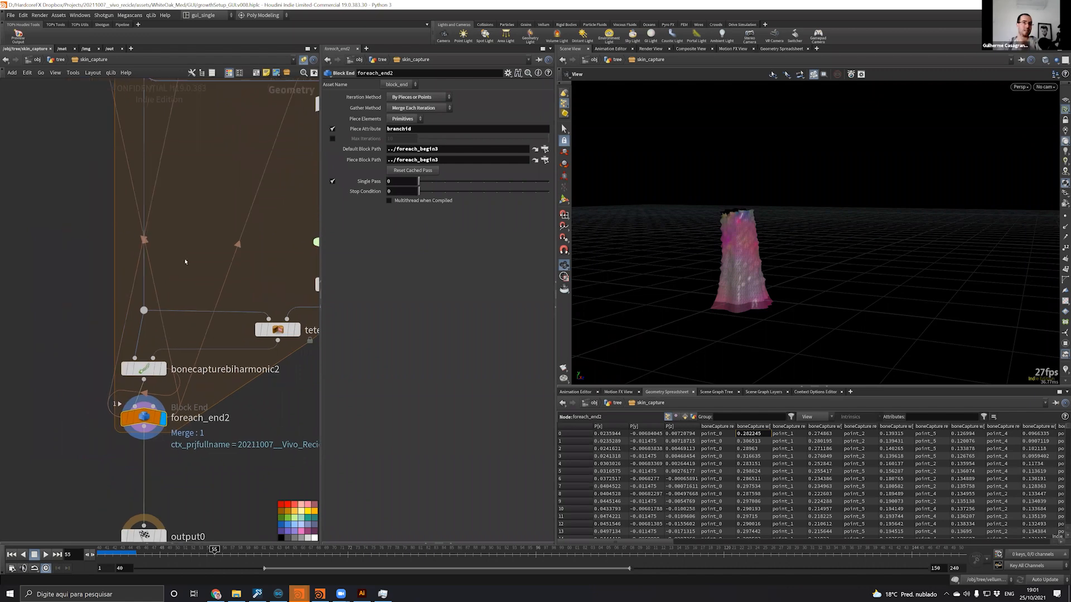
pyautogui.click(332, 181)
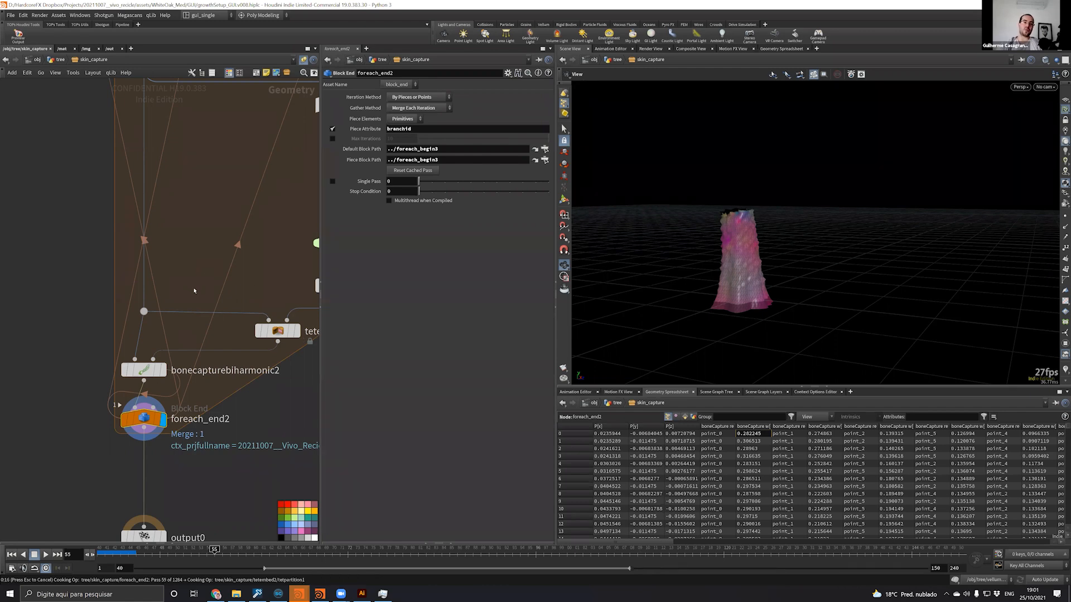
# Switch to Task Manager to check Houdini's CPU load, and return to interrupt the foreach_end2 cook
pyautogui.click(390, 593)
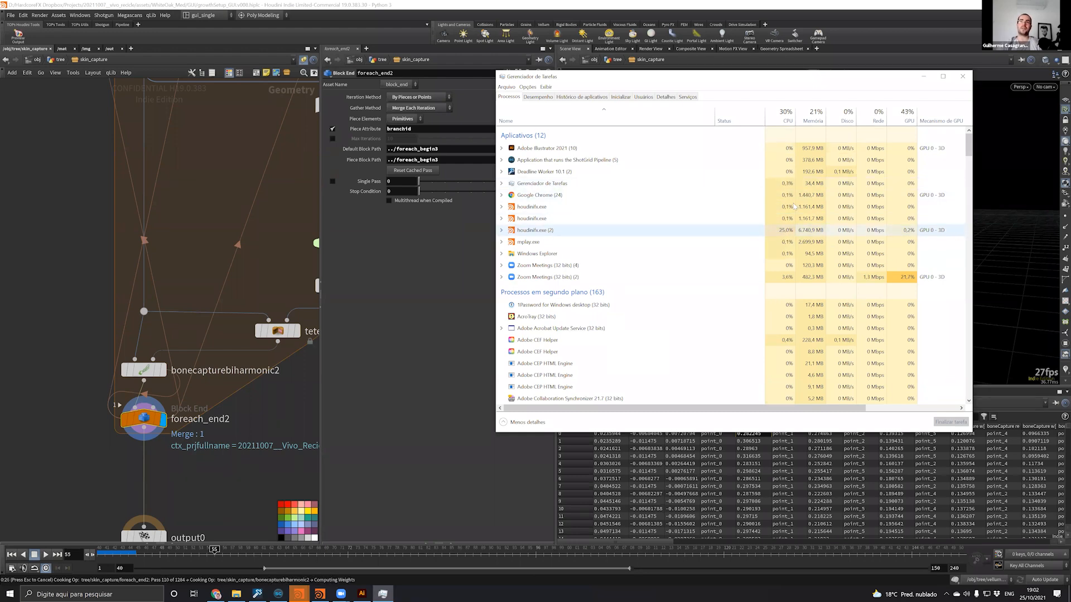
pyautogui.click(376, 406)
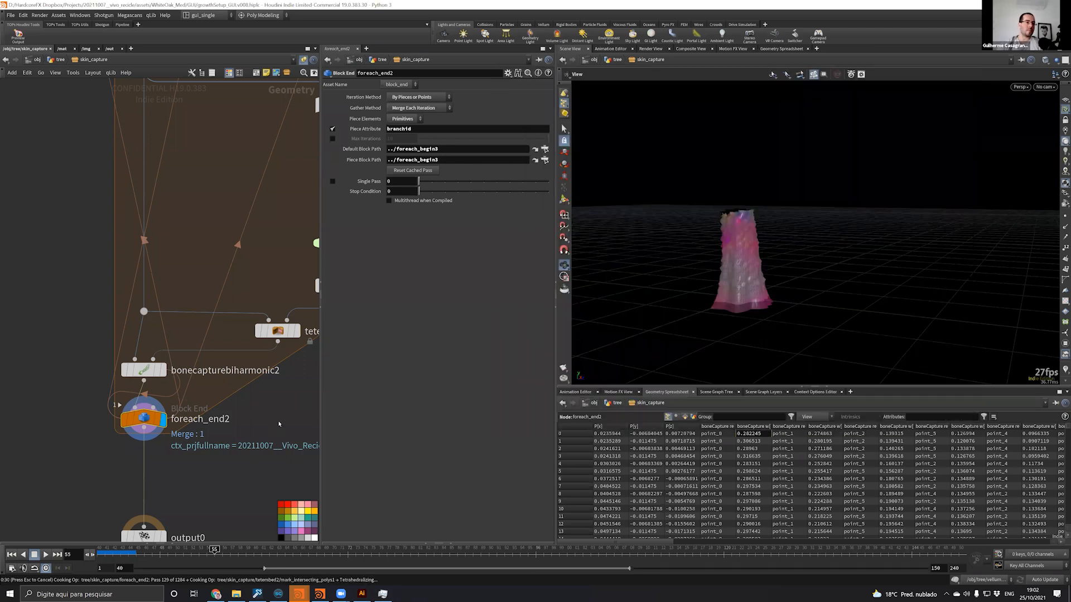
pyautogui.press('Escape')
# Select bonecapturelines1 and tetembed2 to examine the nodes preparing the biharmonic capture
pyautogui.moveTo(286, 271); pyautogui.dragTo(179, 344, button='middle')
pyautogui.scroll(-2, 180, 345)
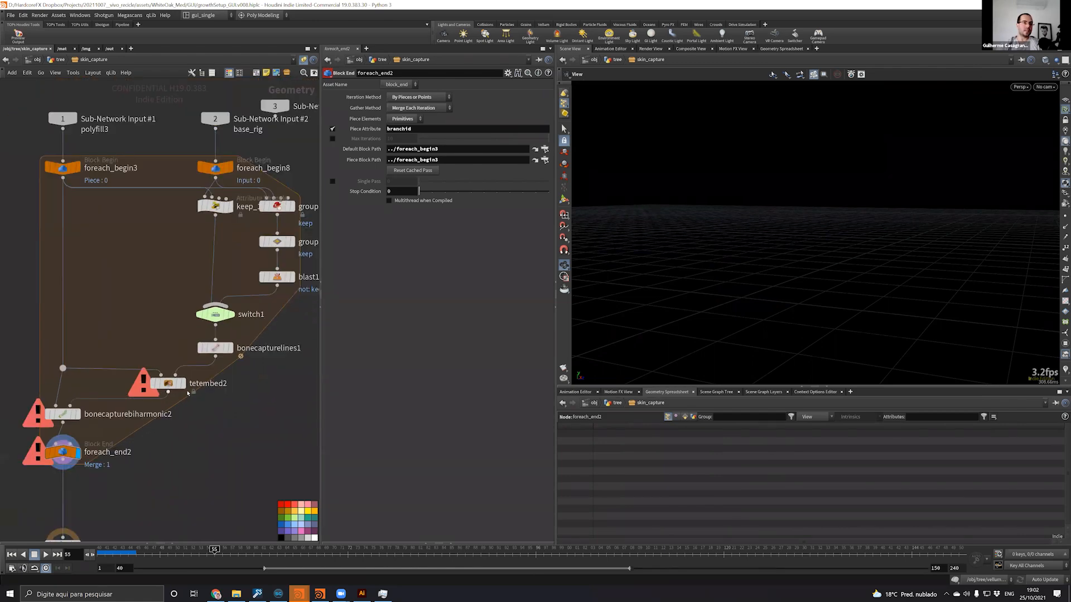
pyautogui.click(168, 383)
pyautogui.click(215, 347)
pyautogui.moveTo(215, 377); pyautogui.dragTo(234, 393)
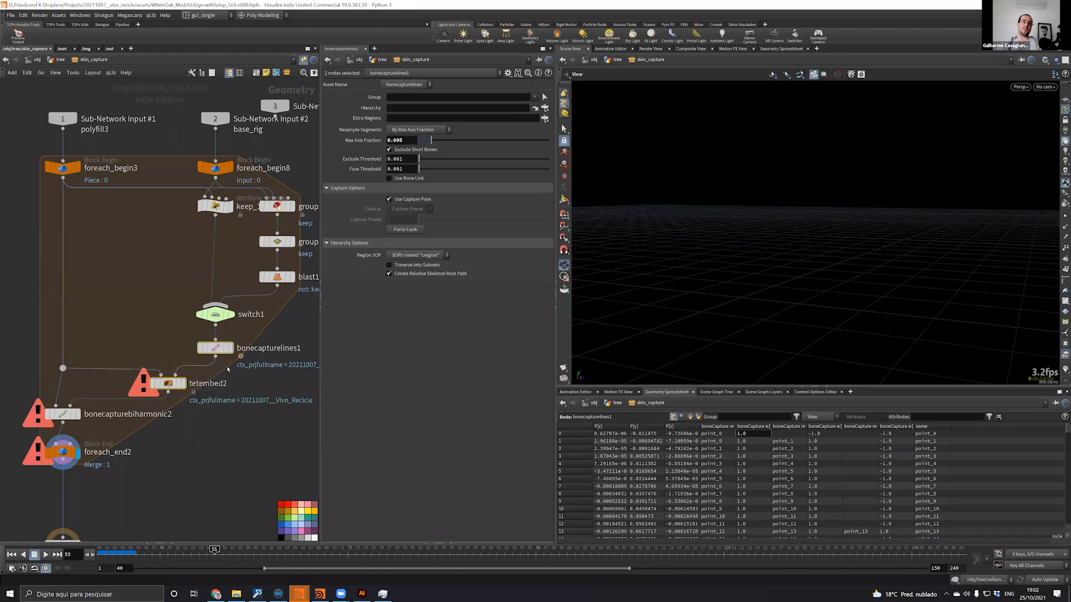
pyautogui.click(179, 308)
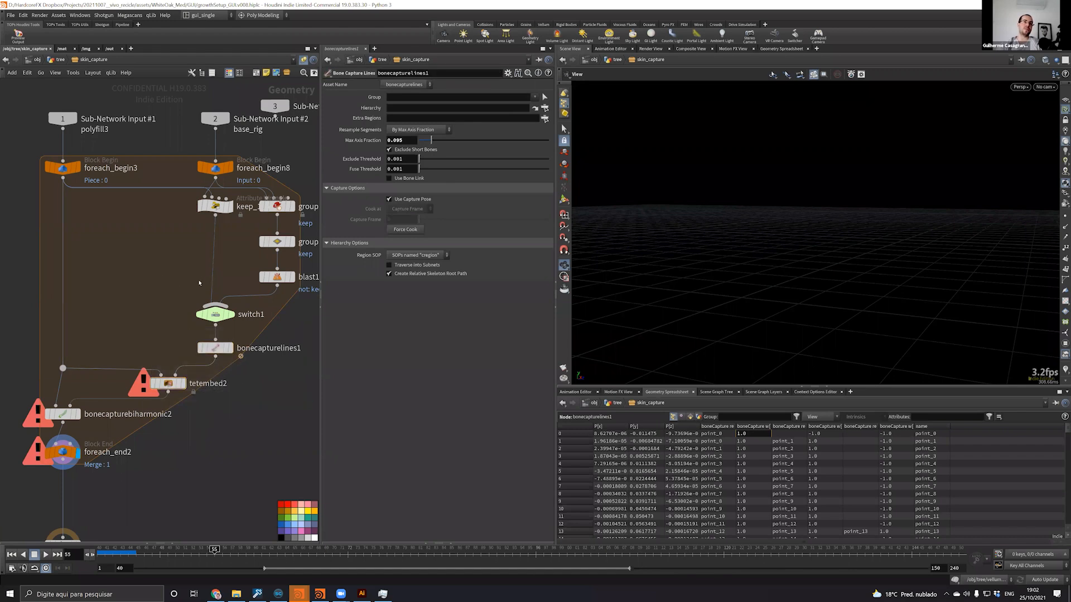
pyautogui.scroll(-4, 199, 282)
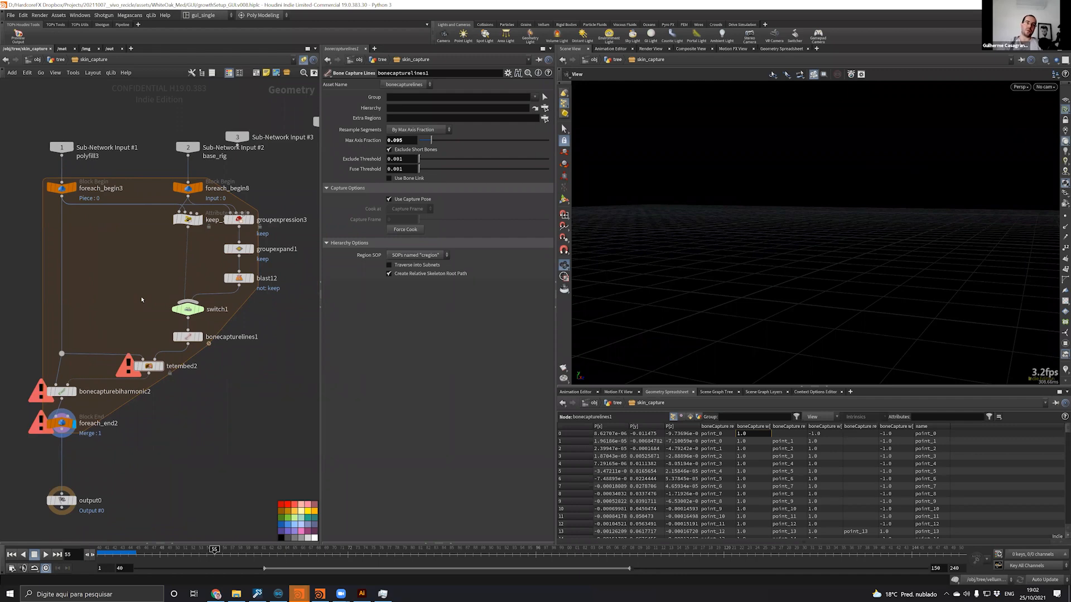
pyautogui.moveTo(227, 392); pyautogui.dragTo(132, 334)
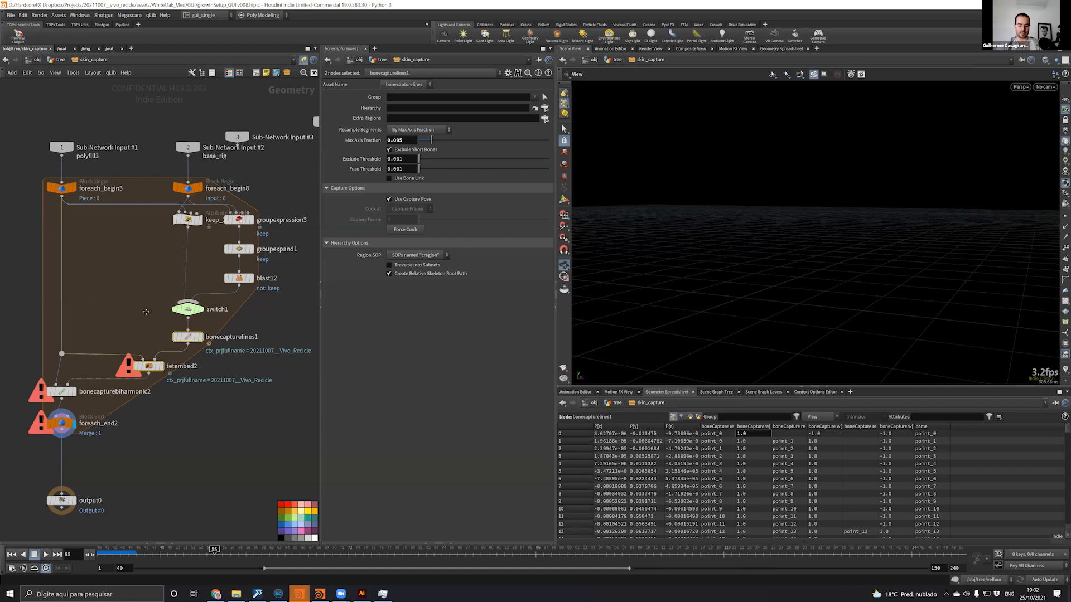
pyautogui.moveTo(139, 321); pyautogui.dragTo(157, 328, button='middle')
# Return to the tree network and display the captured_branches cache
pyautogui.press('u')
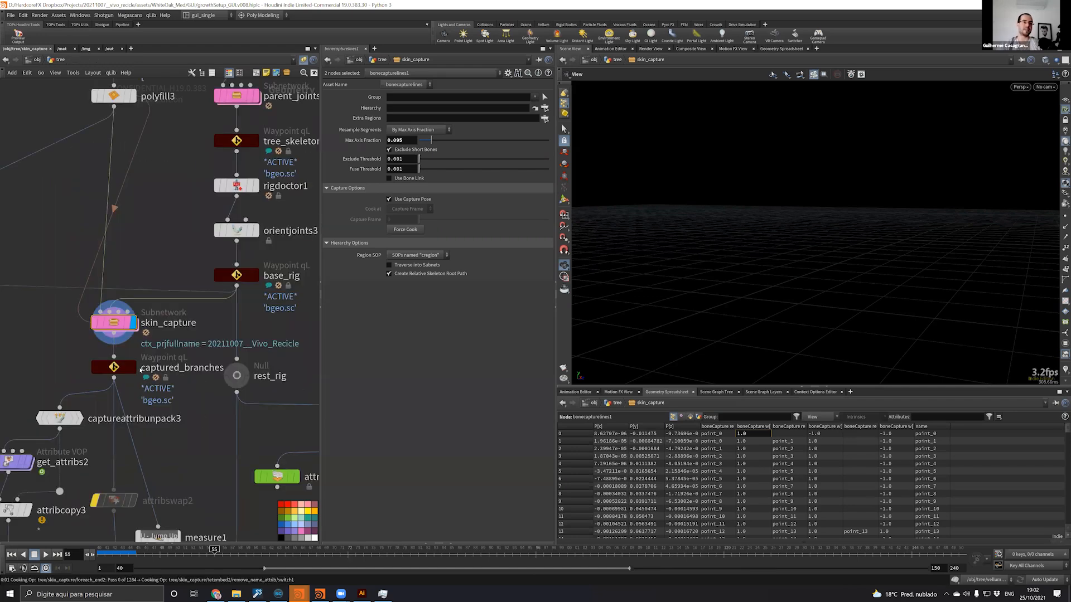
pyautogui.click(135, 368)
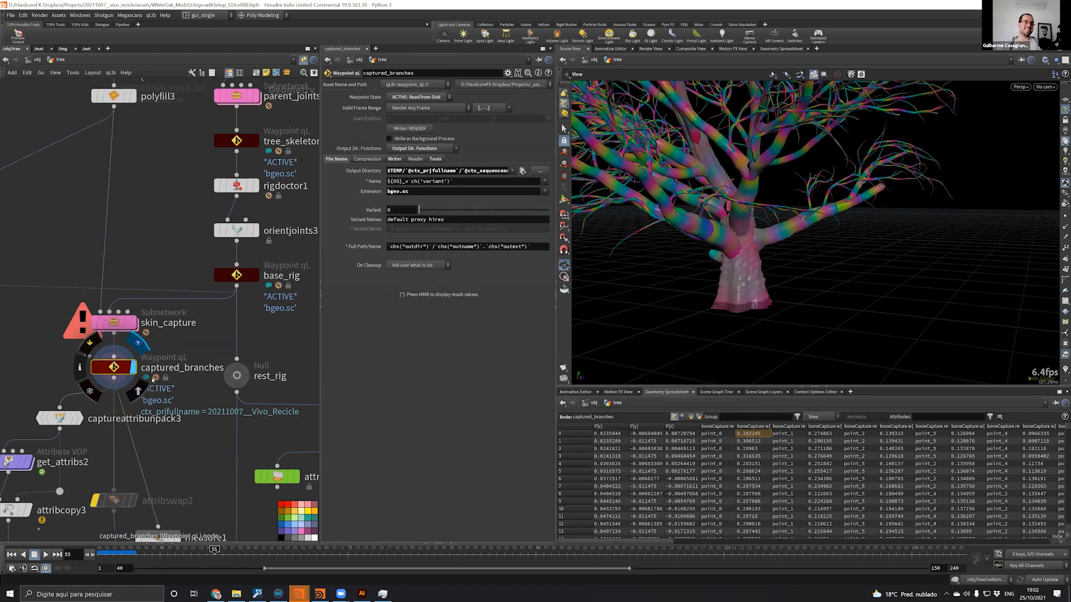
pyautogui.moveTo(124, 480); pyautogui.dragTo(199, 316, button='middle')
pyautogui.moveTo(158, 386); pyautogui.dragTo(195, 349, button='middle')
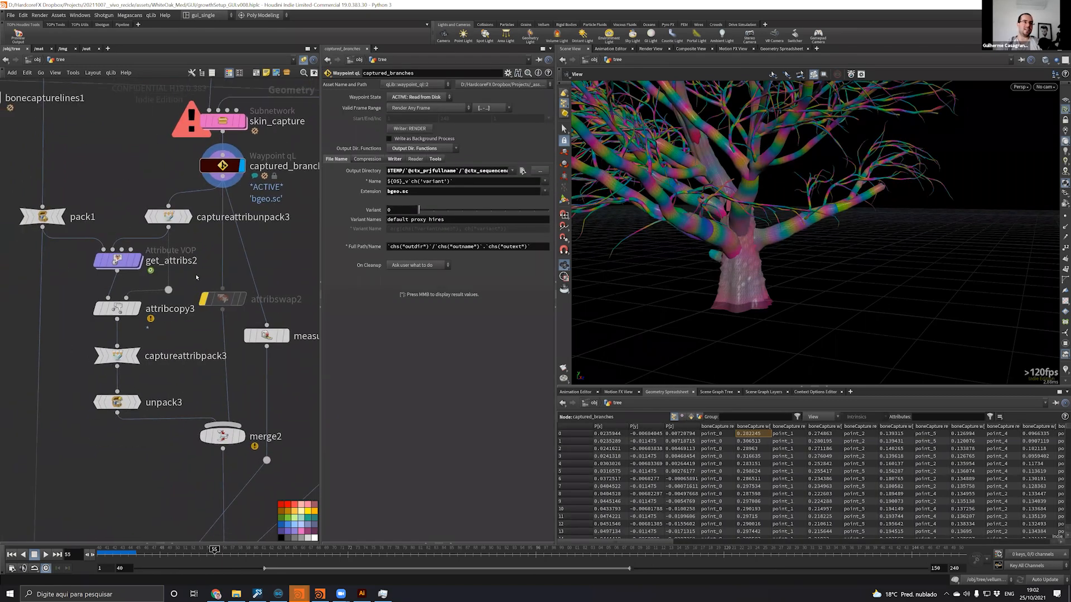
# Open get_attribs2 to examine how its near-point lookup imports the boneCapture index and data attributes
pyautogui.moveTo(87, 192); pyautogui.dragTo(83, 294, button='middle')
pyautogui.scroll(-5, 112, 273)
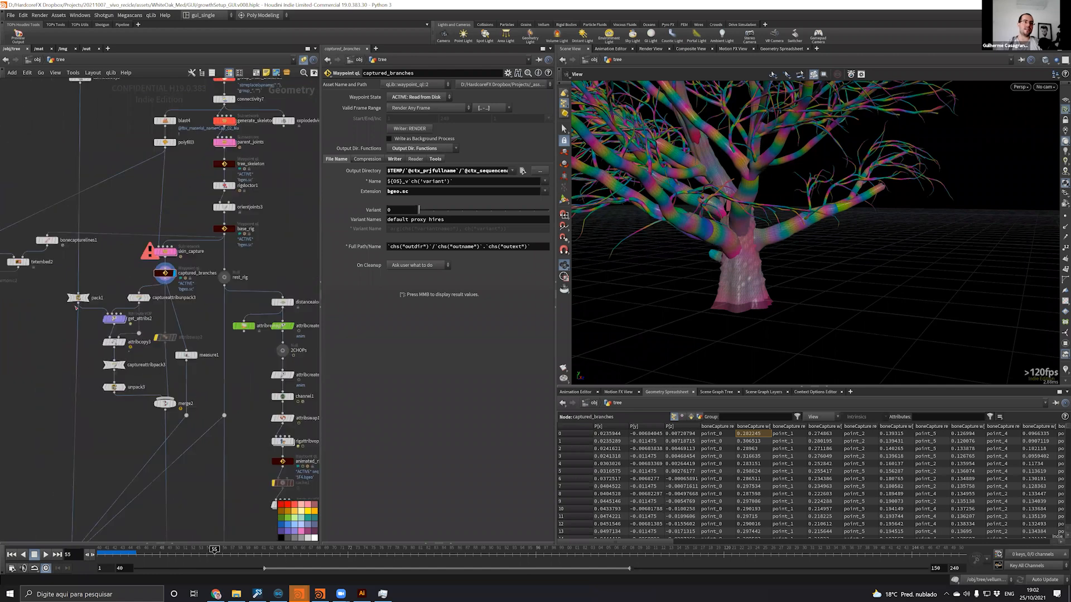
pyautogui.scroll(3, 111, 273)
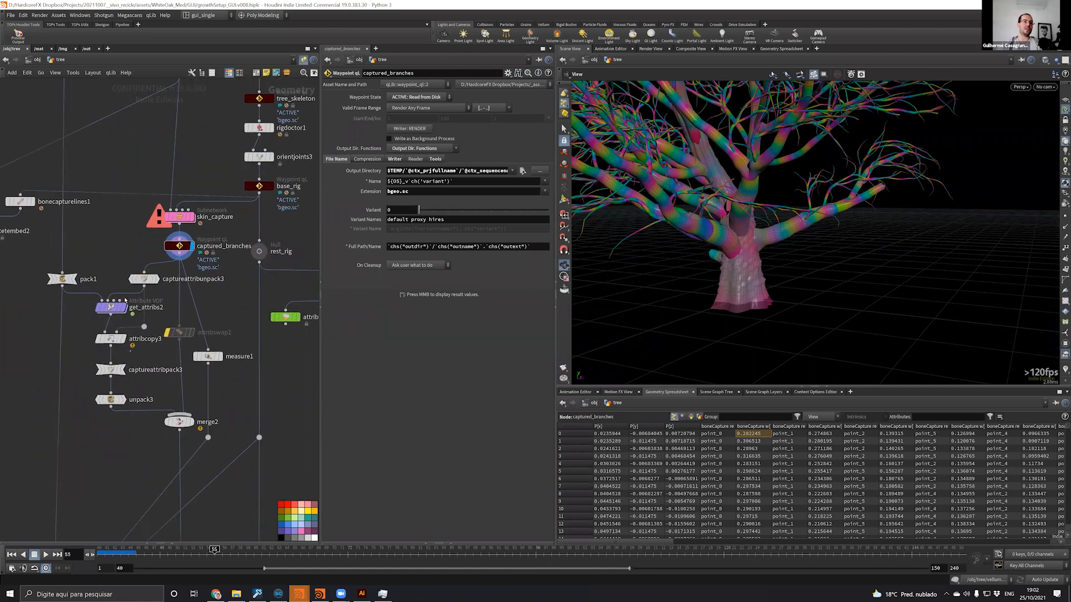
pyautogui.doubleClick(115, 314)
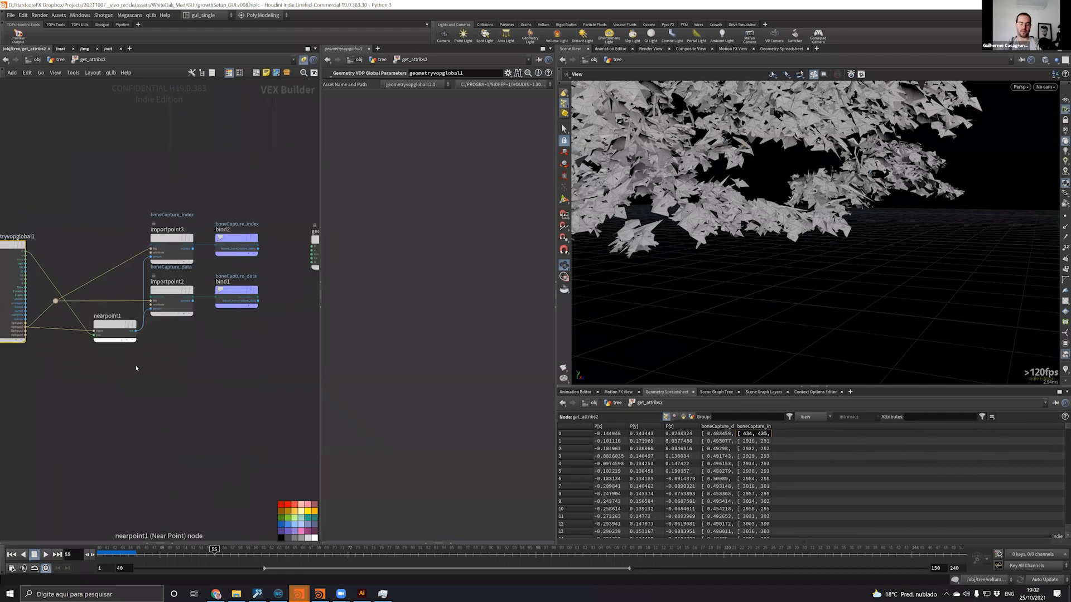
pyautogui.moveTo(179, 335); pyautogui.dragTo(162, 376, button='middle')
# Leave the VOP network and display captured_branches again to examine the branch capture weights
pyautogui.press('u')
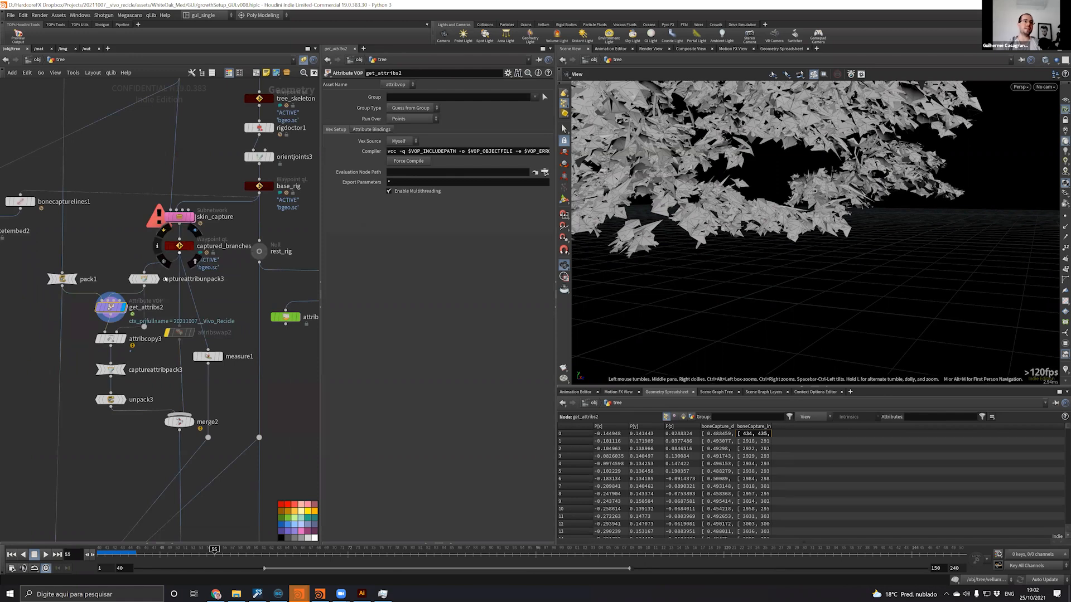
pyautogui.click(191, 246)
pyautogui.moveTo(776, 231); pyautogui.dragTo(730, 275)
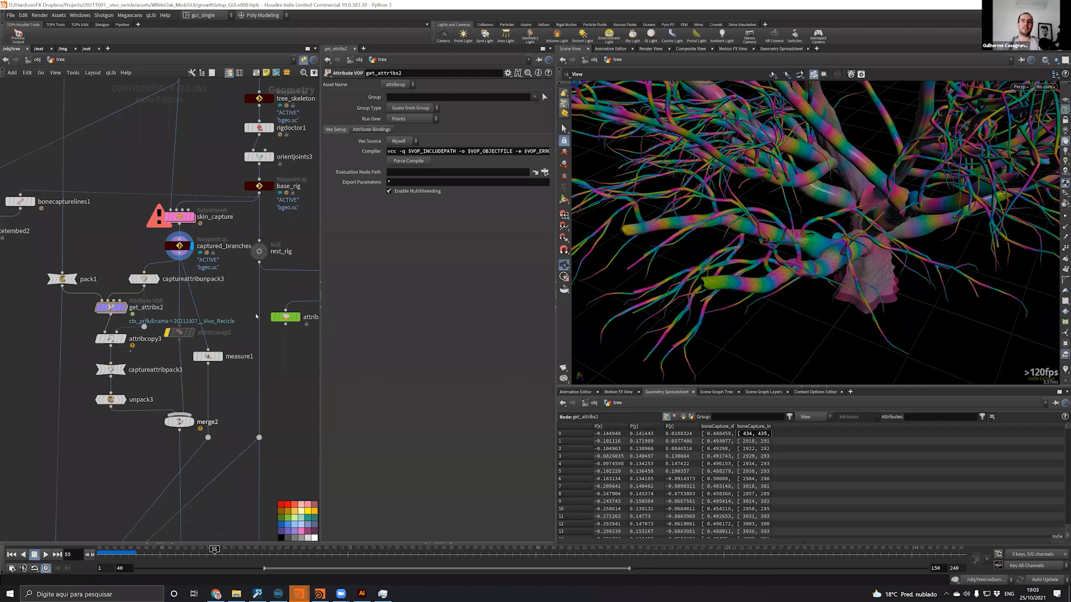
# Display merge2 with the branches and leaves combined, and select and display bonedeform5 further down the network
pyautogui.click(190, 421)
pyautogui.moveTo(126, 455); pyautogui.dragTo(120, 111, button='middle')
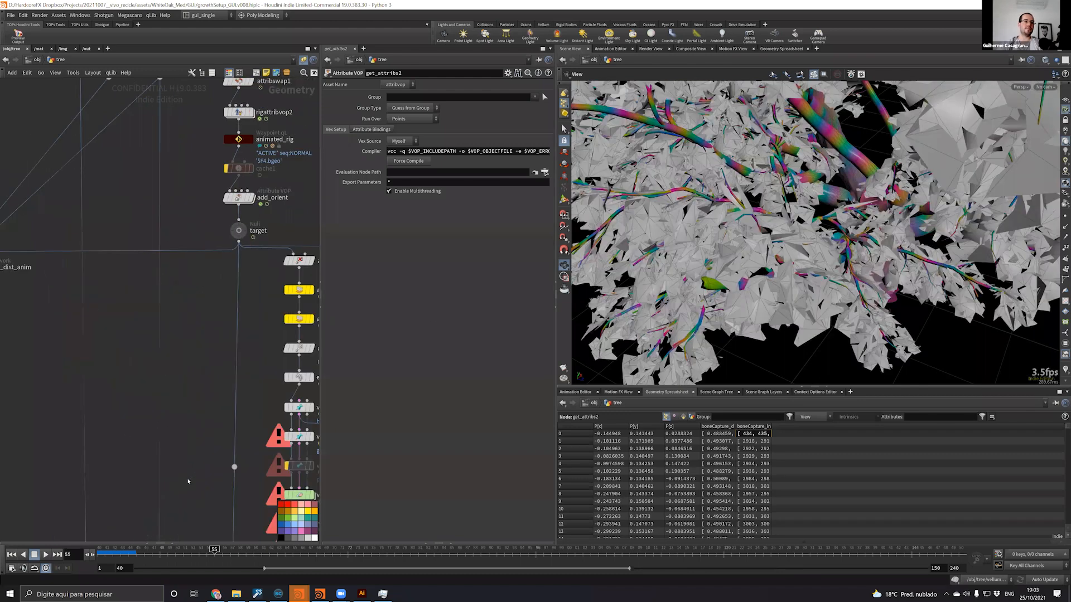
pyautogui.moveTo(189, 480); pyautogui.dragTo(196, 262, button='middle')
pyautogui.click(180, 457)
pyautogui.click(166, 473)
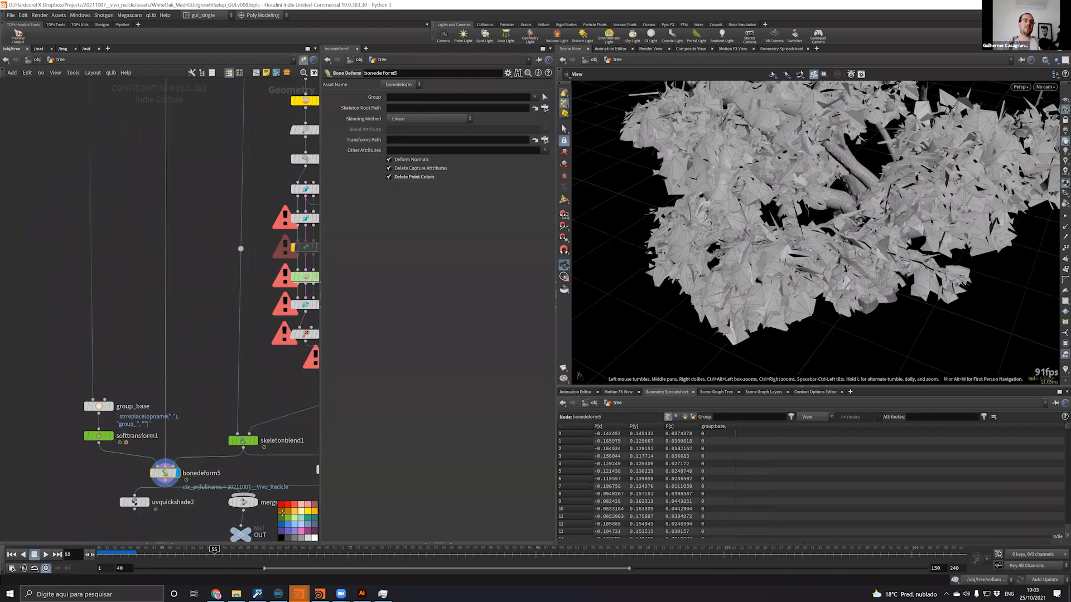
# Return up the network and check the geometry attributes on unpack3
pyautogui.moveTo(208, 196); pyautogui.dragTo(206, 427, button='middle')
pyautogui.moveTo(102, 83); pyautogui.dragTo(140, 290, button='middle')
pyautogui.middleClick(138, 281)
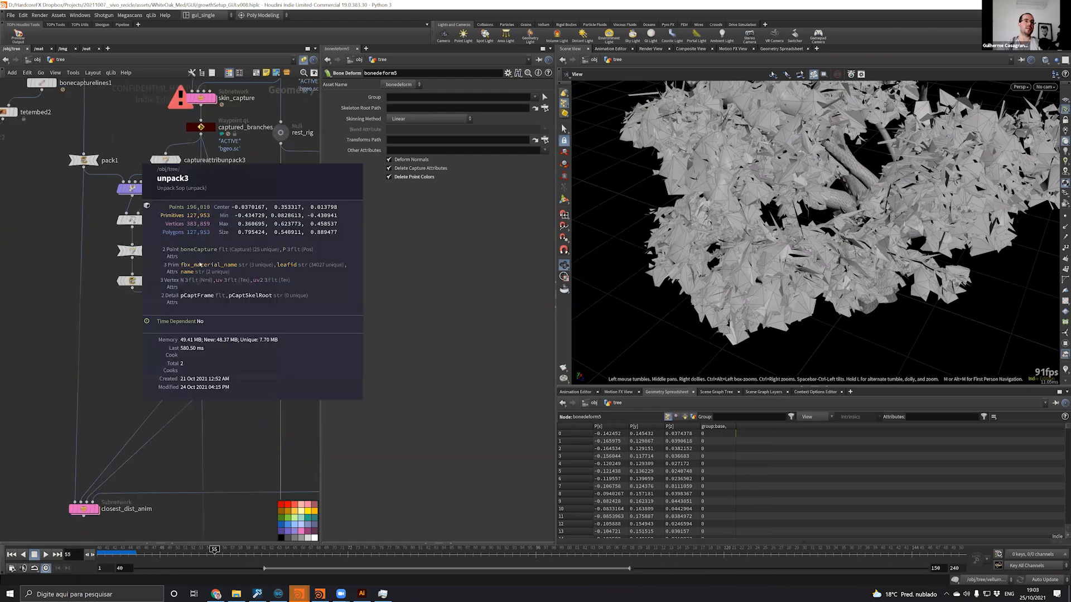
# Play the timeline and examine the bonedeform5 tree with its leaves from several angles
pyautogui.moveTo(203, 475); pyautogui.dragTo(137, 167, button='middle')
pyautogui.scroll(-3, 147, 234)
pyautogui.scroll(-10, 848, 204)
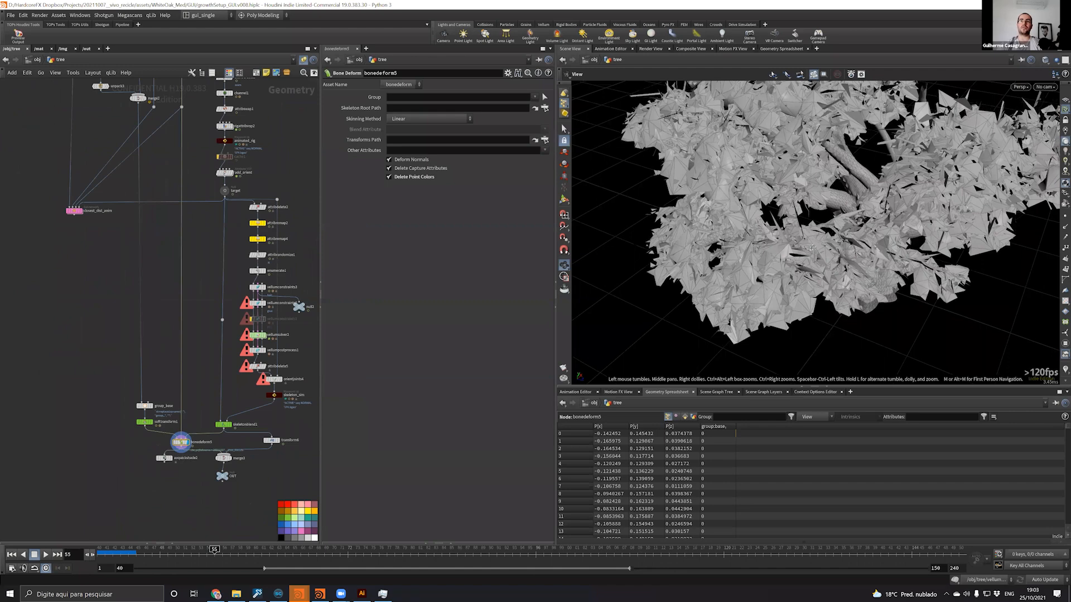
pyautogui.moveTo(848, 192); pyautogui.dragTo(736, 176)
pyautogui.scroll(5, 942, 151)
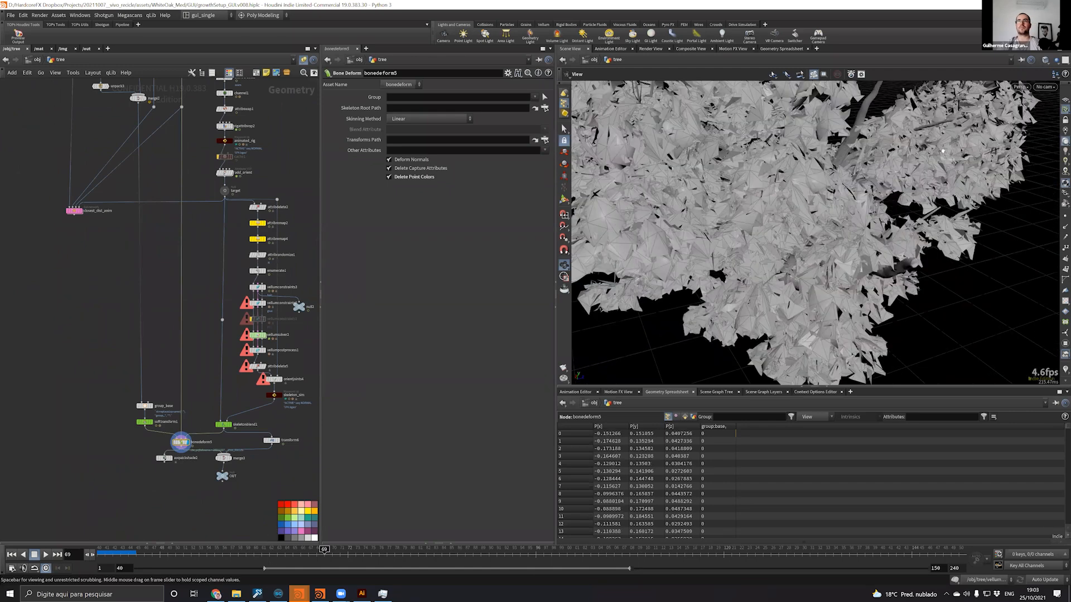
pyautogui.scroll(-5, 810, 206)
pyautogui.moveTo(810, 206); pyautogui.dragTo(767, 237)
pyautogui.scroll(5, 766, 237)
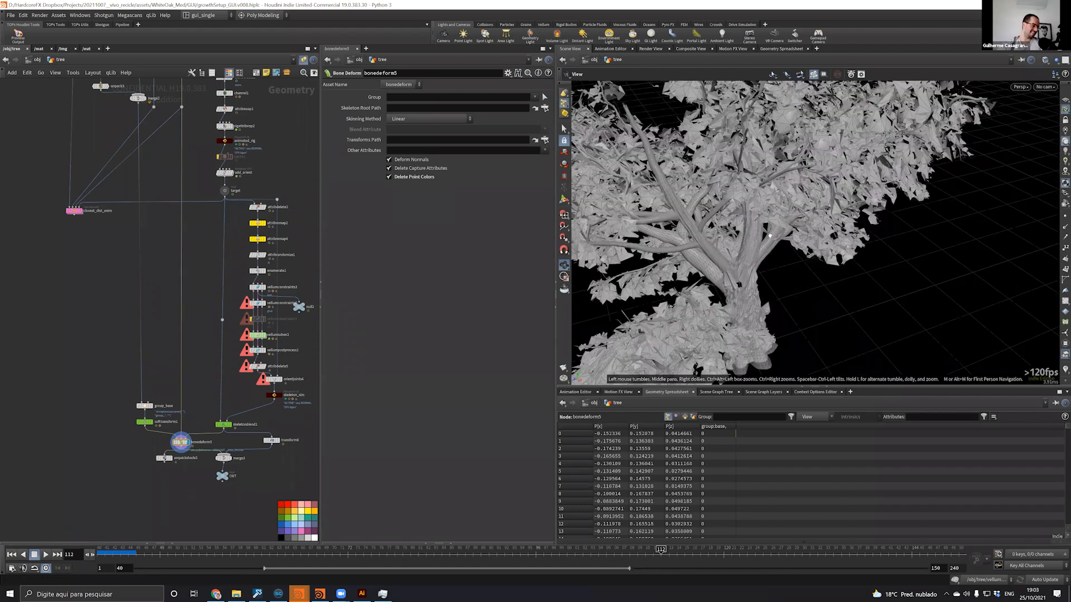
# Display transform3 near the start of the network to view the imported tree with its leaves
pyautogui.scroll(3, 763, 248)
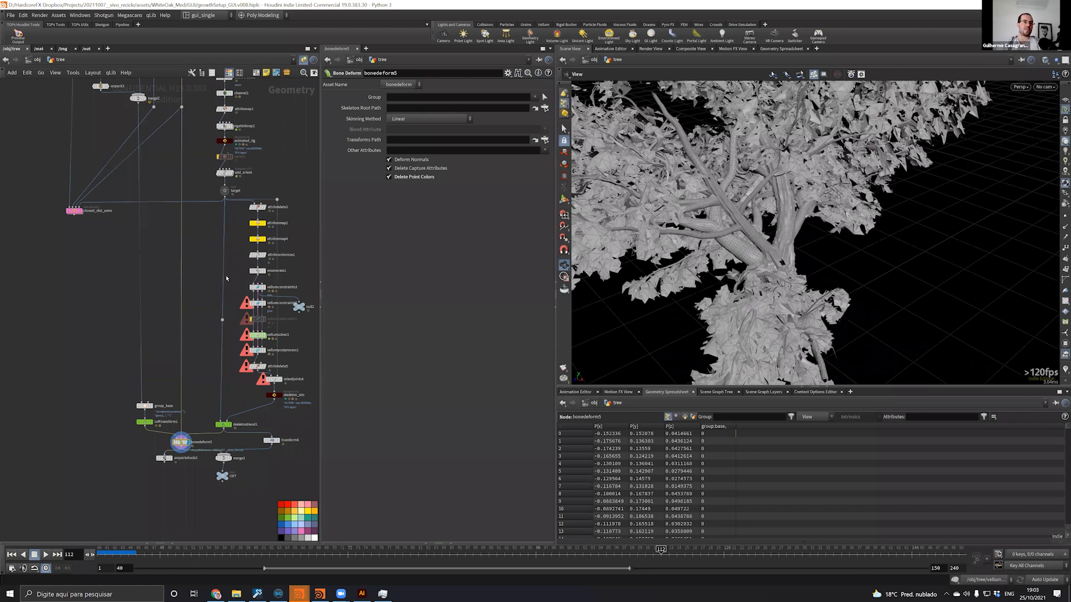
pyautogui.moveTo(193, 278); pyautogui.dragTo(161, 266, button='middle')
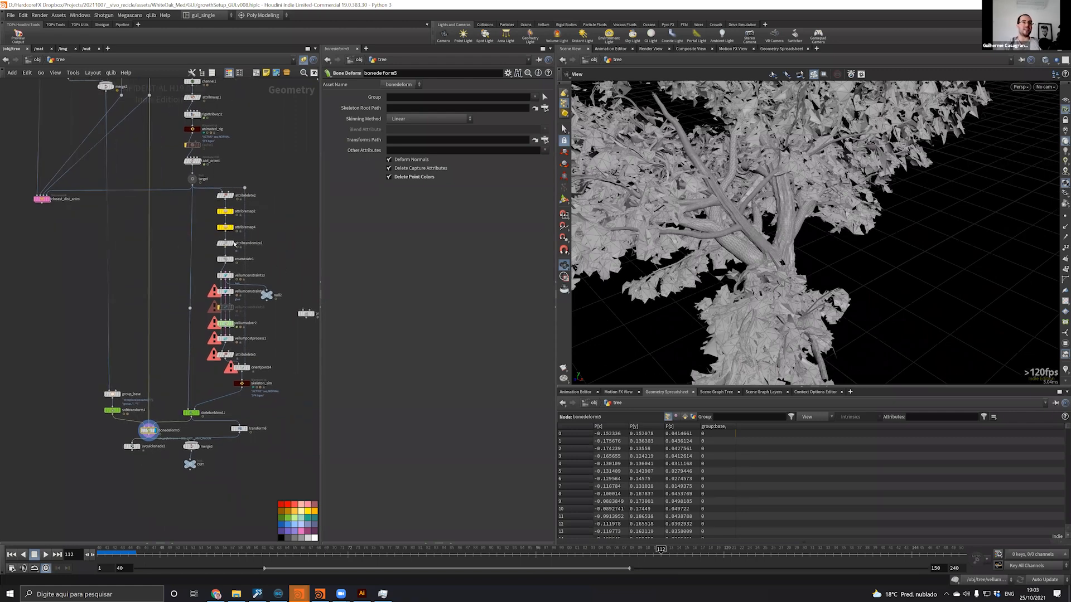
pyautogui.scroll(-4, 234, 243)
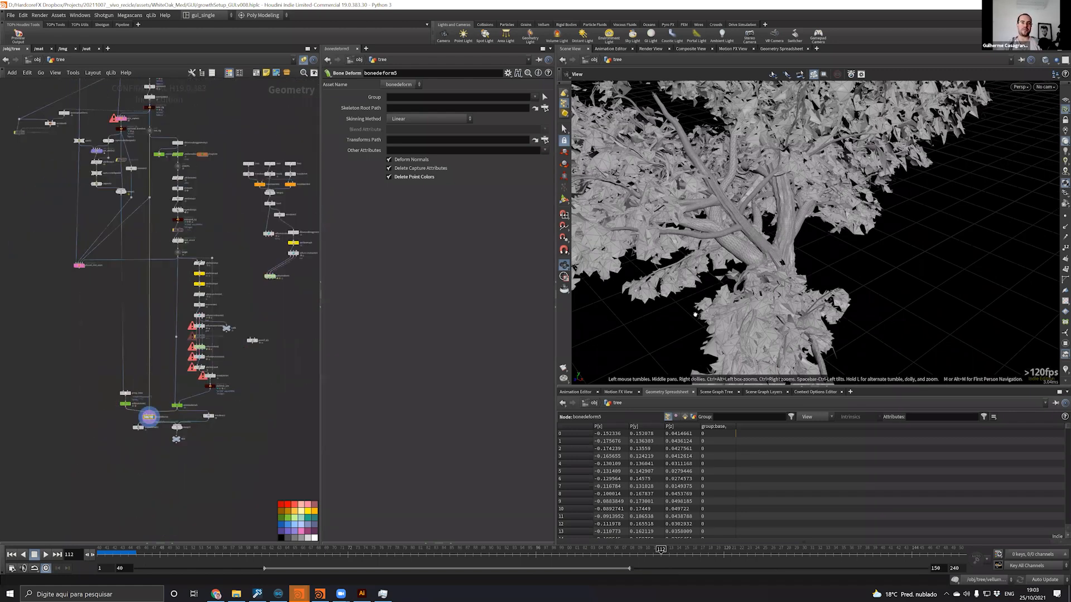
pyautogui.moveTo(229, 234); pyautogui.dragTo(234, 319, button='middle')
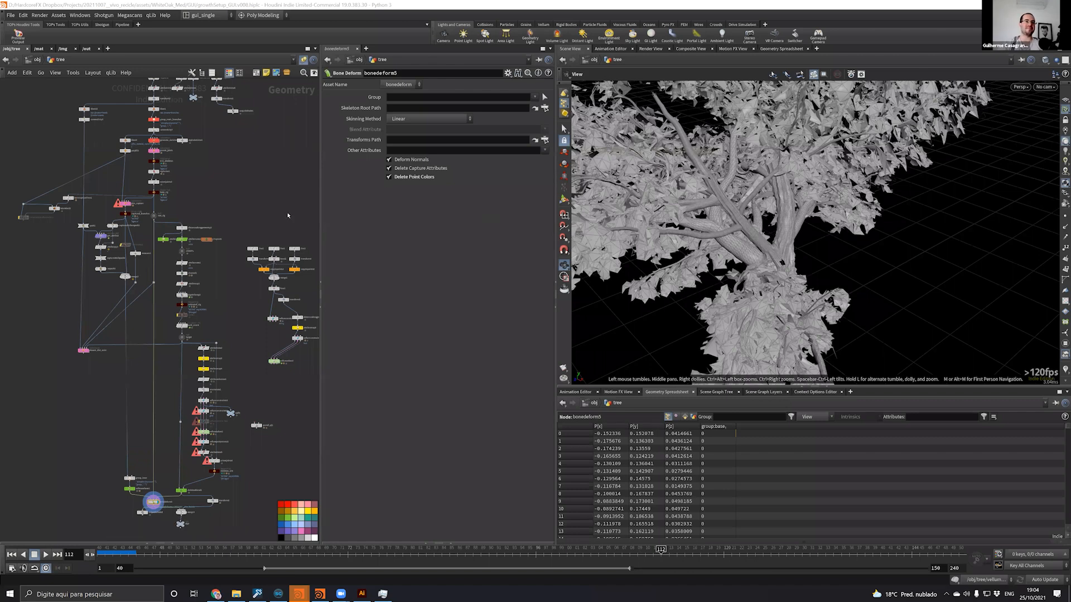
pyautogui.scroll(5, 236, 257)
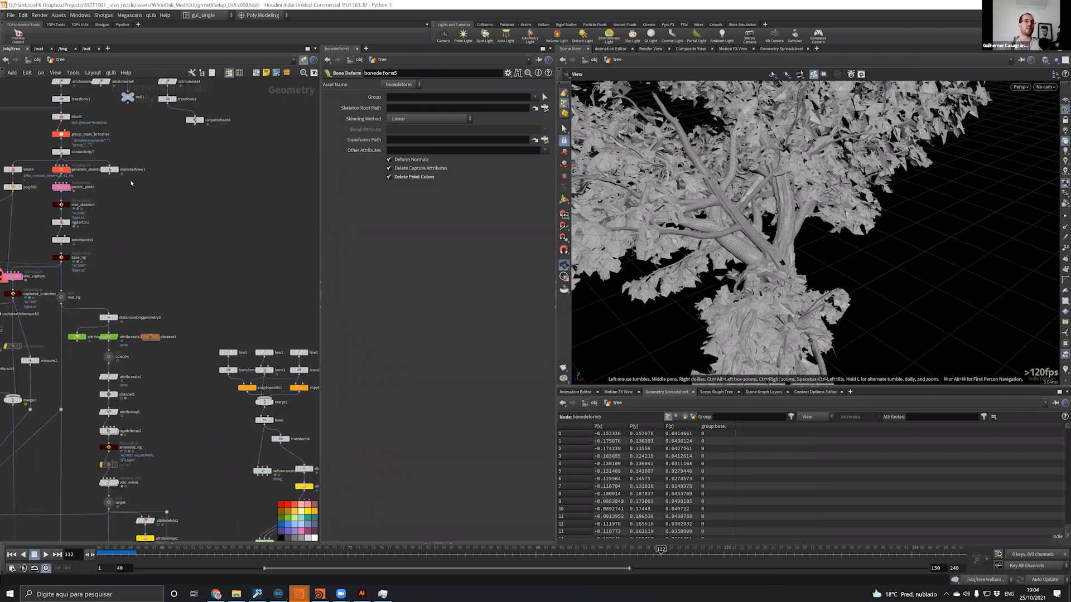
pyautogui.scroll(3, 120, 232)
pyautogui.moveTo(309, 349); pyautogui.dragTo(239, 316, button='middle')
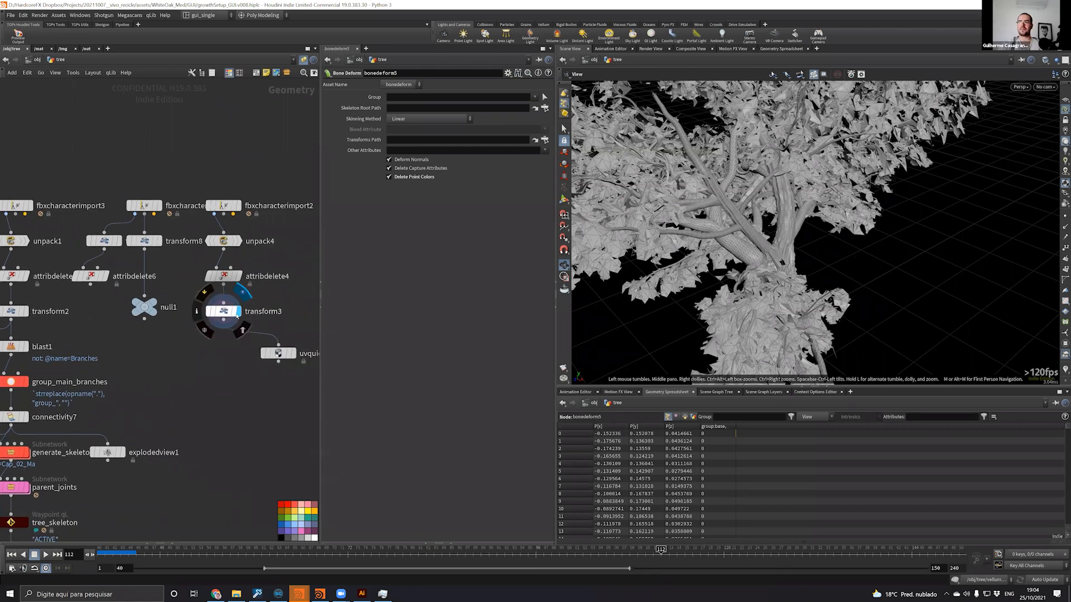
pyautogui.click(235, 315)
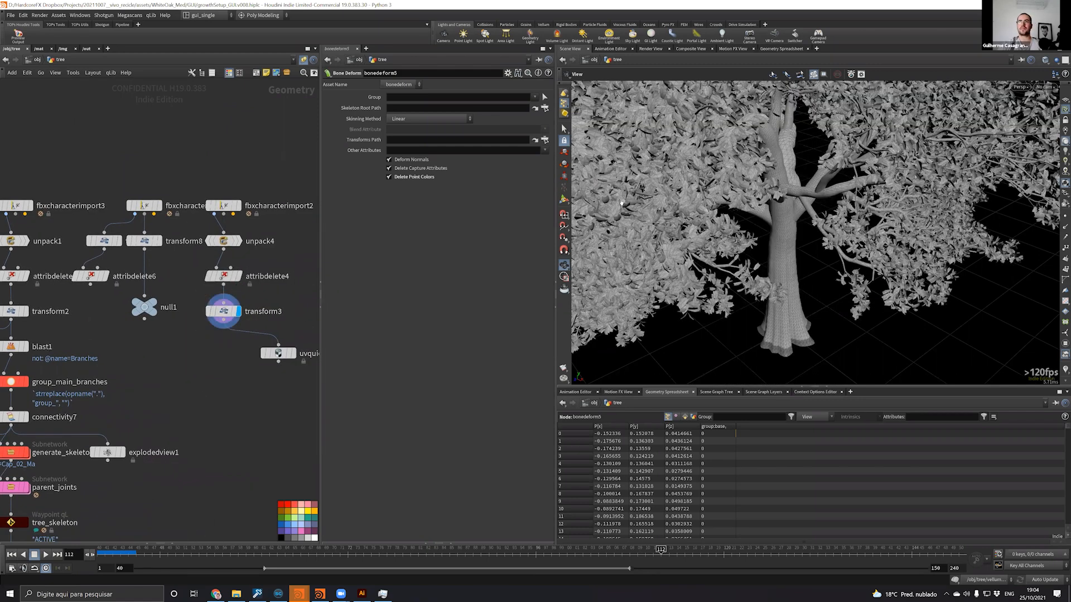
pyautogui.scroll(-2, 687, 181)
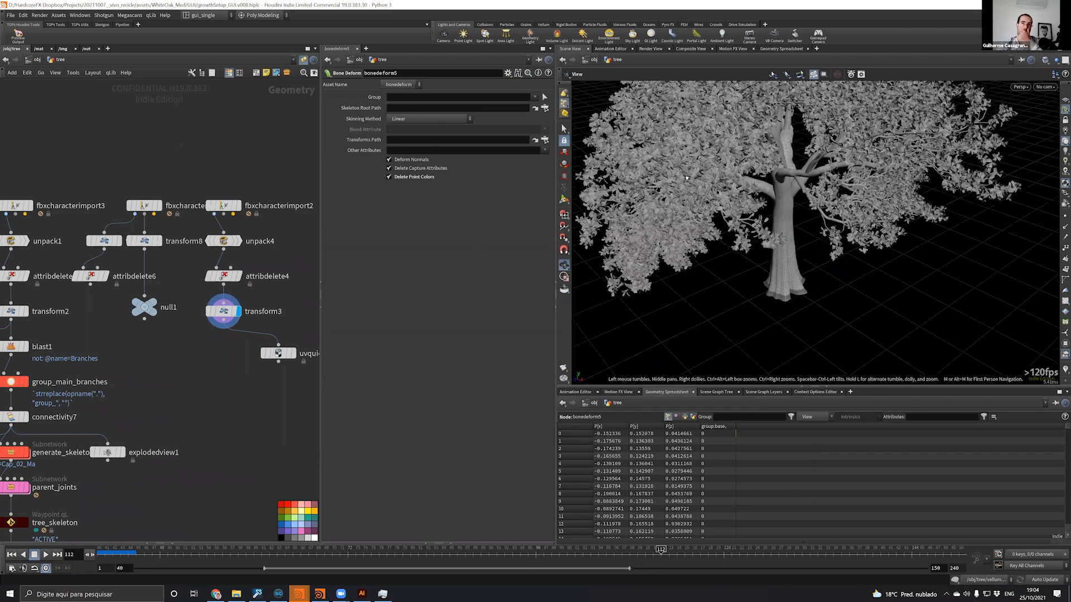
# Display blast1 to view the tree's branch geometry without leaves
pyautogui.moveTo(62, 336); pyautogui.dragTo(129, 297, button='middle')
pyautogui.click(78, 299)
pyautogui.click(287, 286)
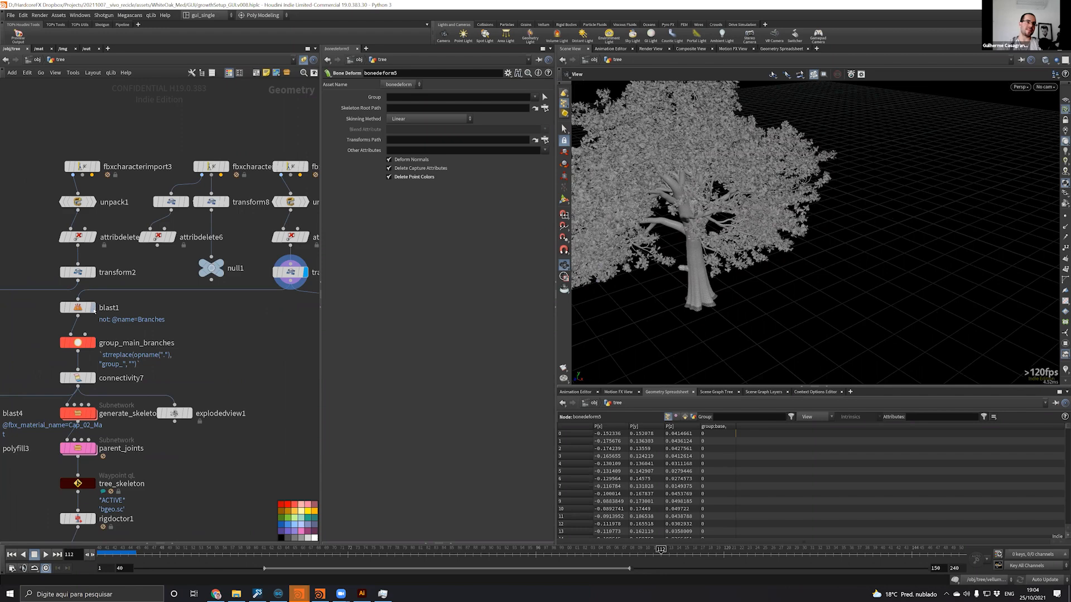
pyautogui.click(92, 307)
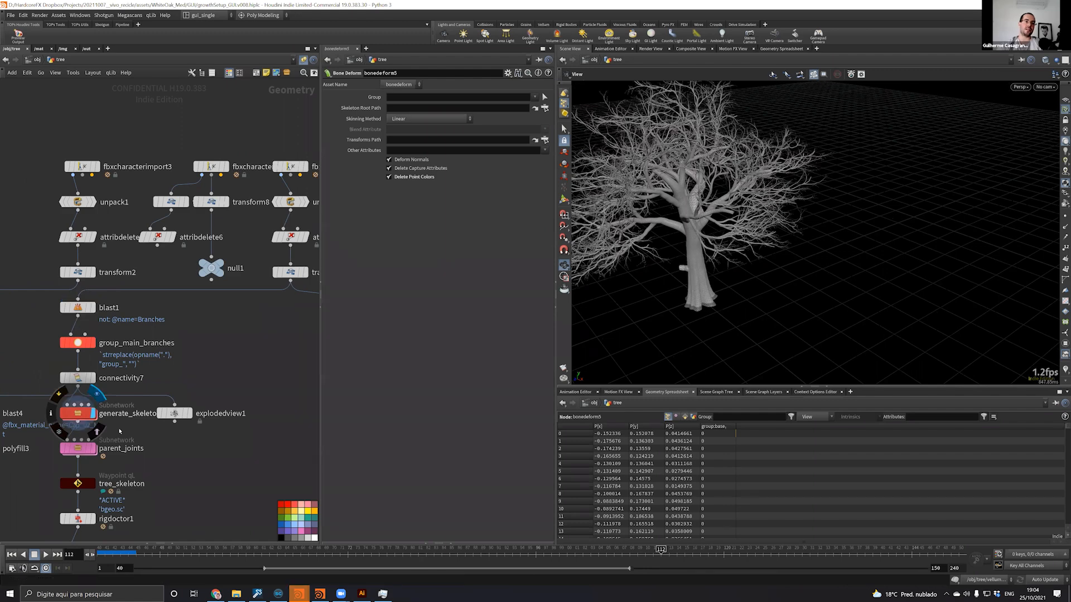
# Display the generate_skeleton subnetwork and examine the tree's skeleton curves from several angles
pyautogui.moveTo(160, 407); pyautogui.dragTo(189, 366, button='middle')
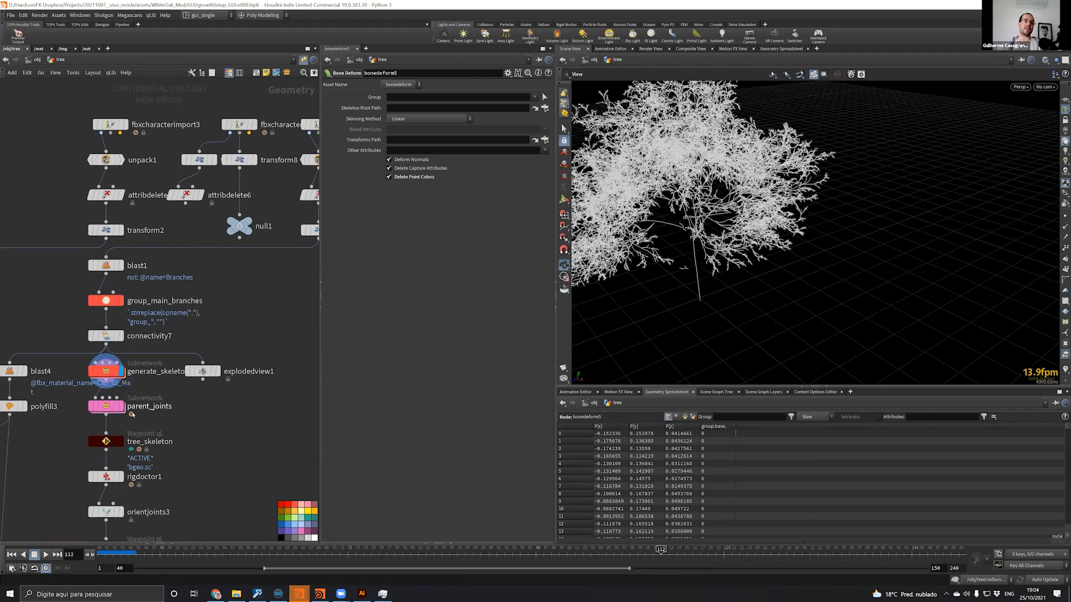
pyautogui.moveTo(738, 138); pyautogui.dragTo(630, 146)
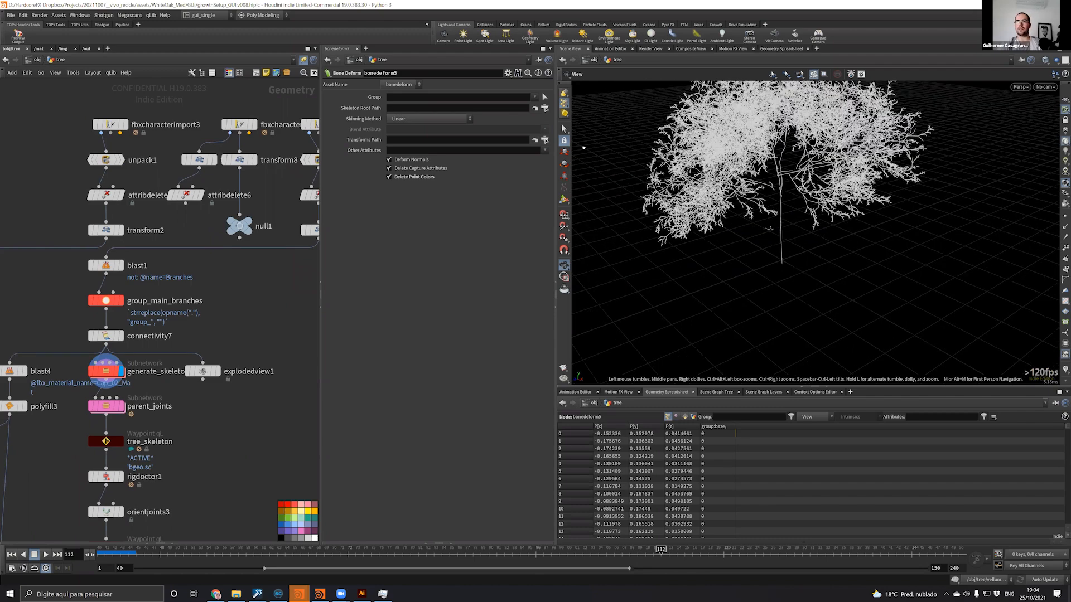
pyautogui.moveTo(712, 262); pyautogui.dragTo(723, 198, button='right')
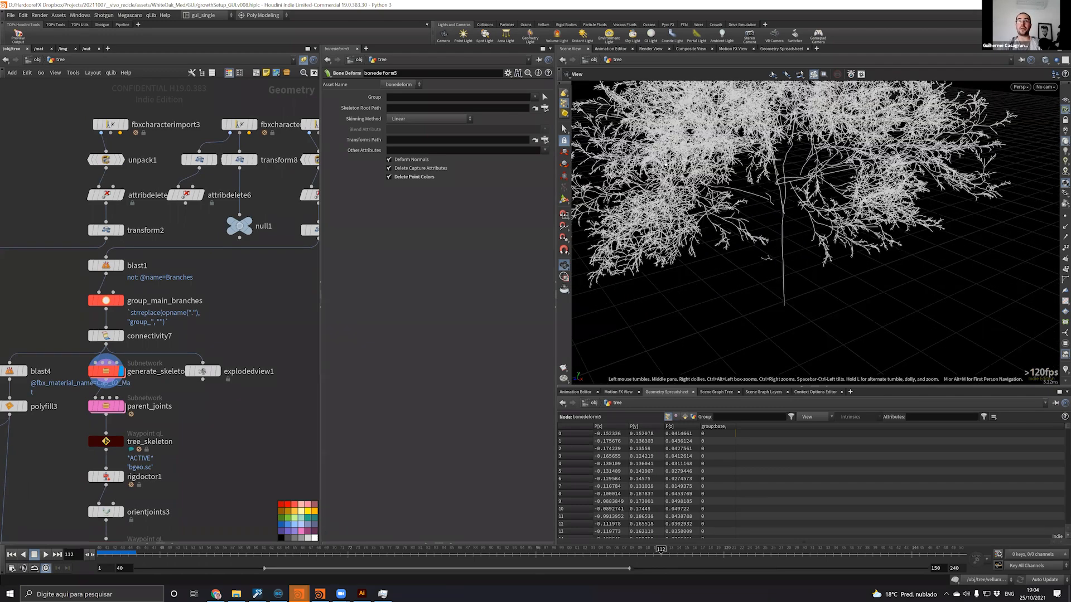
pyautogui.moveTo(665, 165); pyautogui.dragTo(738, 148)
pyautogui.moveTo(673, 171); pyautogui.dragTo(743, 258)
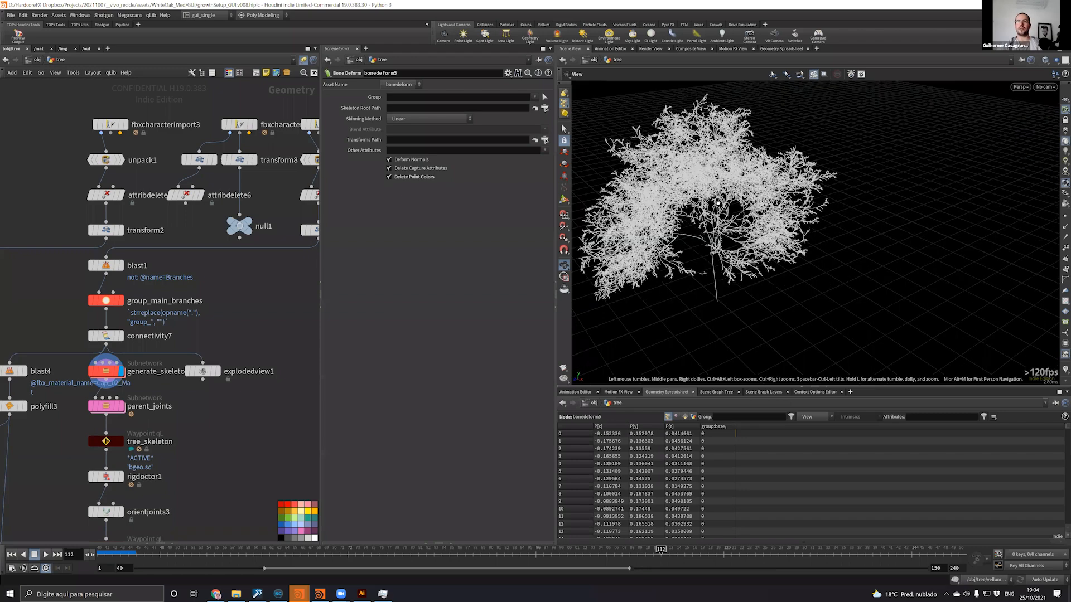
pyautogui.moveTo(719, 203); pyautogui.dragTo(724, 248)
pyautogui.moveTo(653, 178); pyautogui.dragTo(658, 198)
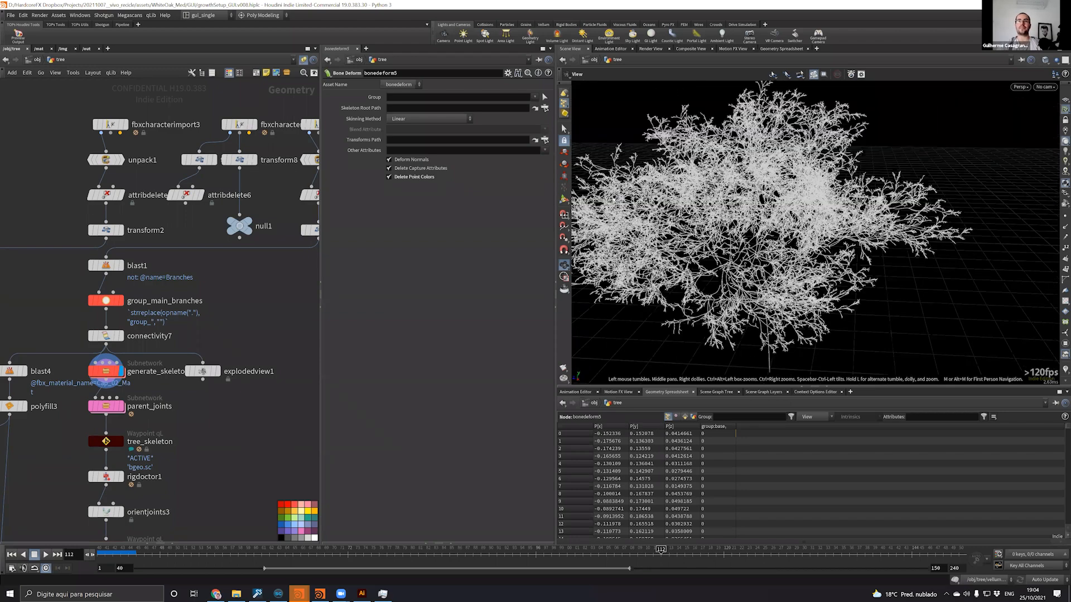
pyautogui.moveTo(601, 169); pyautogui.dragTo(713, 168)
pyautogui.moveTo(242, 300); pyautogui.dragTo(192, 259)
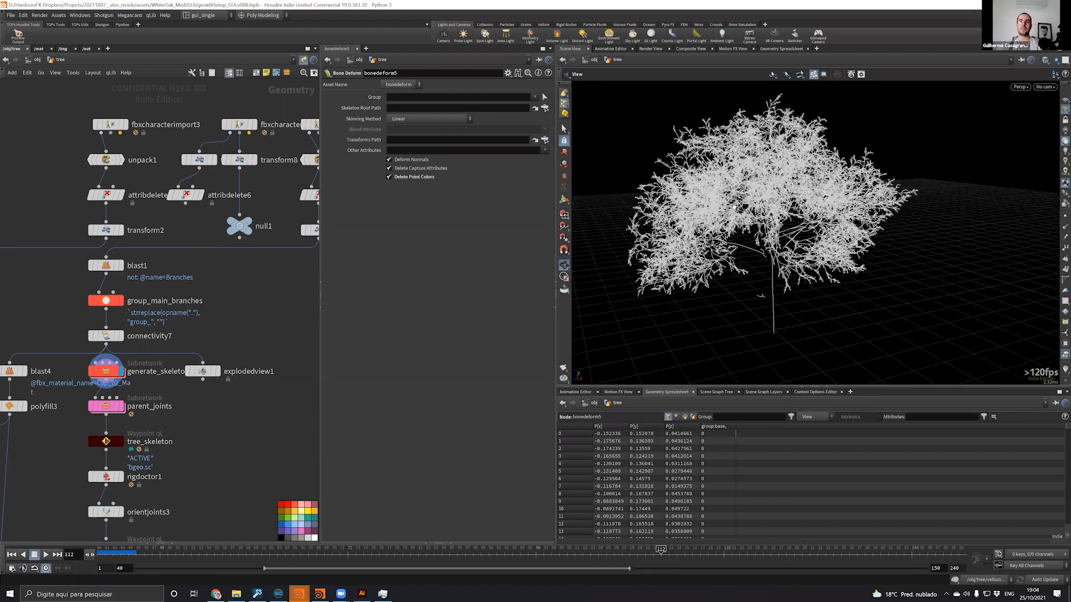
# Display transform3 again and examine the imported tree's trunk, branches and dense foliage up close
pyautogui.moveTo(267, 229); pyautogui.dragTo(124, 253, button='middle')
pyautogui.click(189, 254)
pyautogui.scroll(5, 728, 244)
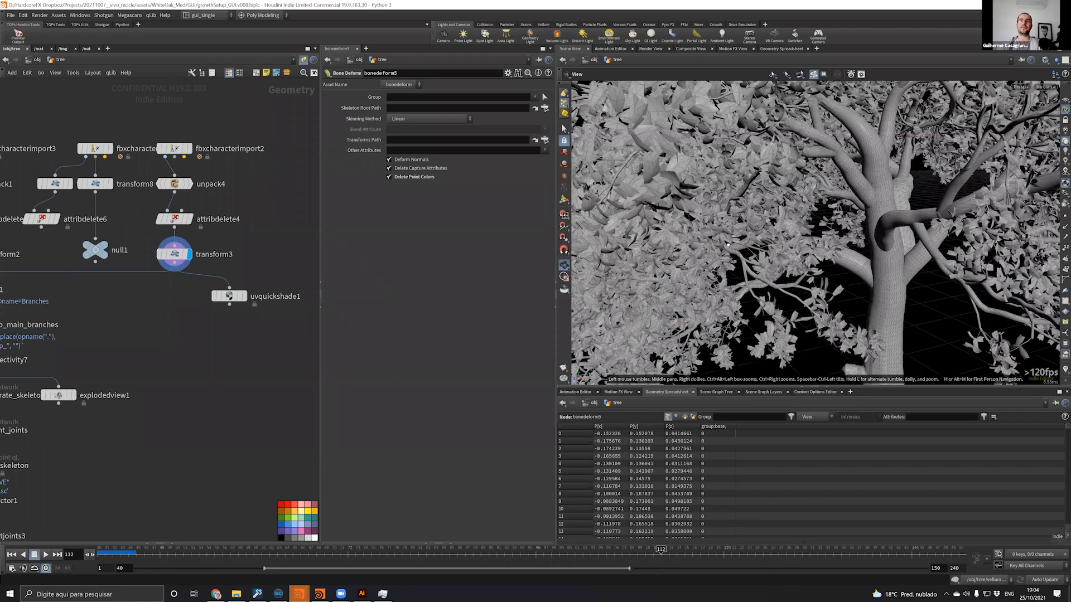
pyautogui.moveTo(805, 208); pyautogui.dragTo(824, 132)
pyautogui.scroll(-4, 825, 133)
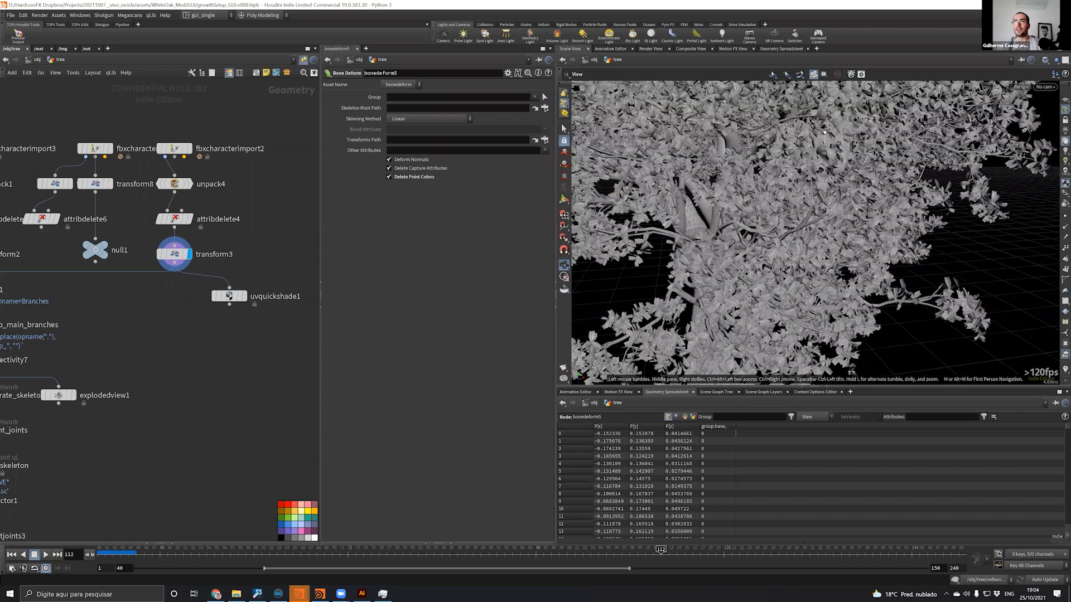
pyautogui.scroll(3, 820, 137)
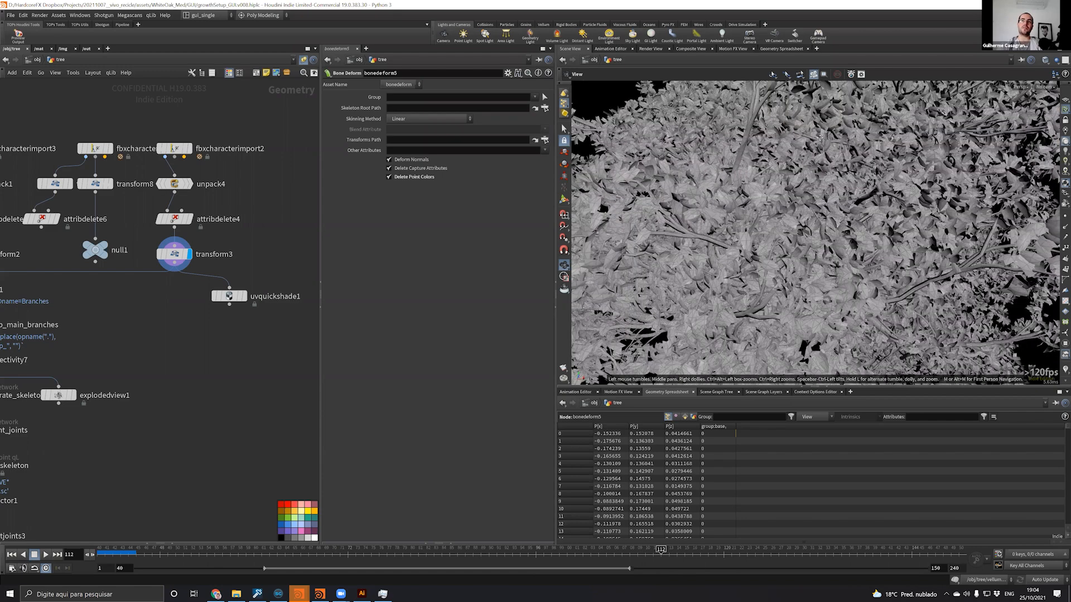
pyautogui.scroll(-4, 873, 196)
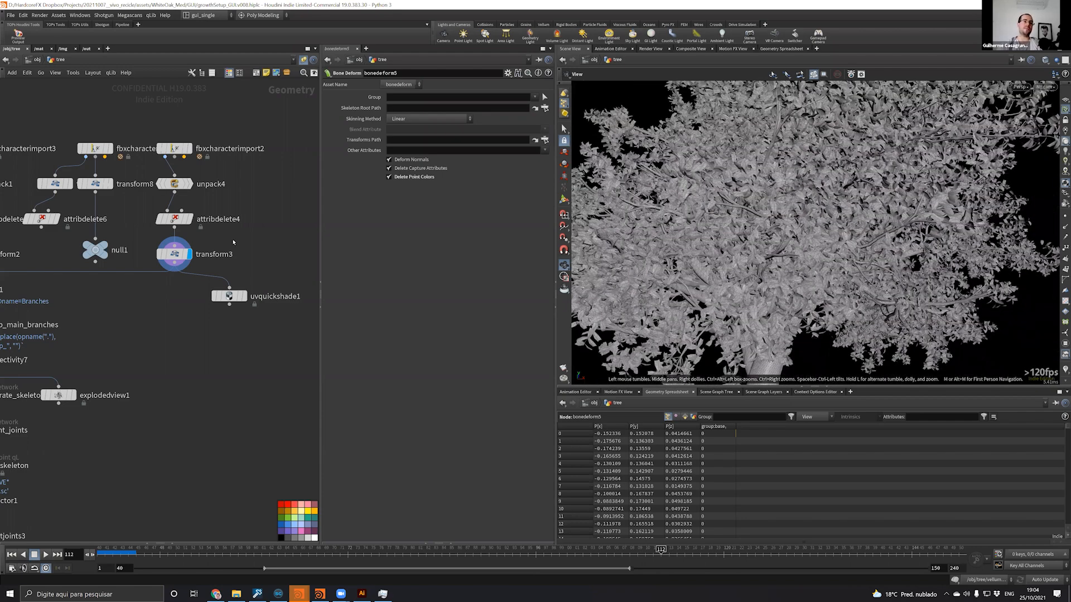
pyautogui.scroll(-4, 814, 184)
pyautogui.moveTo(814, 184); pyautogui.dragTo(797, 218)
# Display generate_skeleton again and inspect the skeleton curves around the trunk
pyautogui.moveTo(111, 357); pyautogui.dragTo(227, 264, button='middle')
pyautogui.click(93, 303)
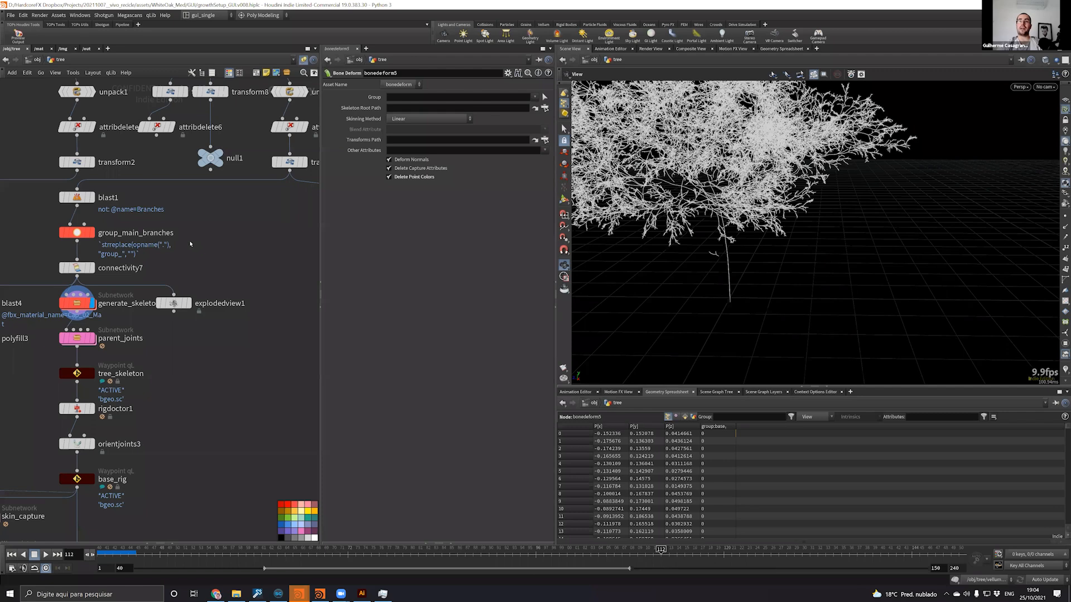
pyautogui.scroll(-6, 172, 414)
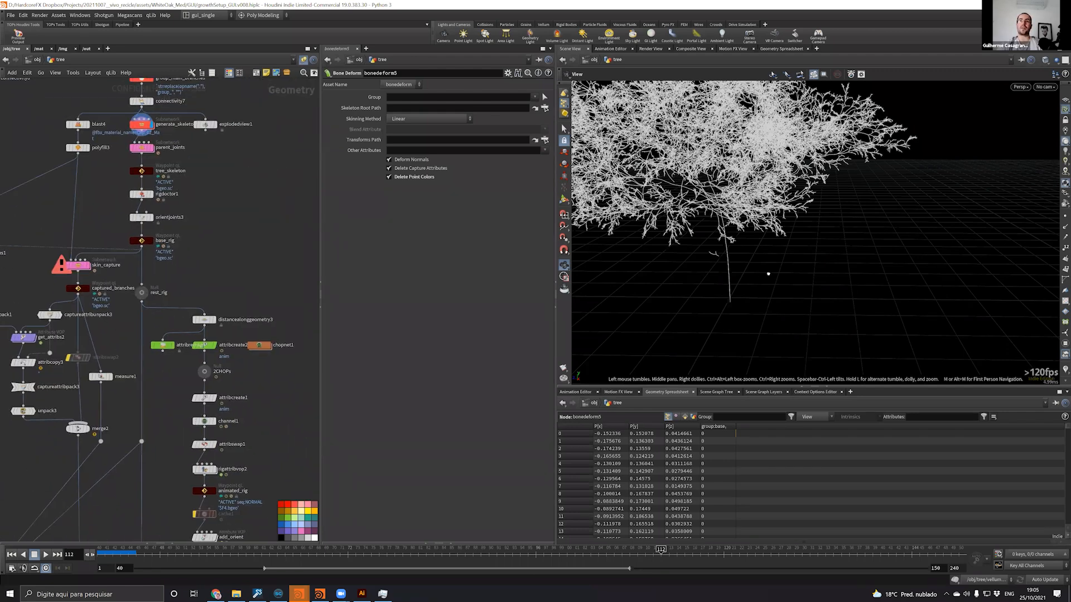
pyautogui.scroll(3, 761, 273)
pyautogui.scroll(3, 761, 273)
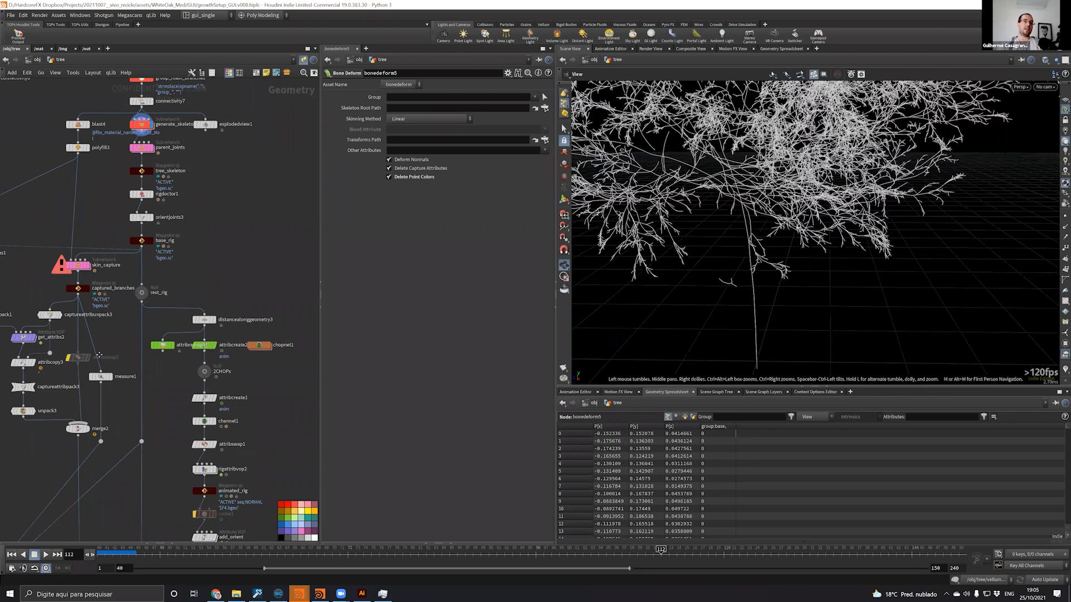
pyautogui.scroll(4, 111, 267)
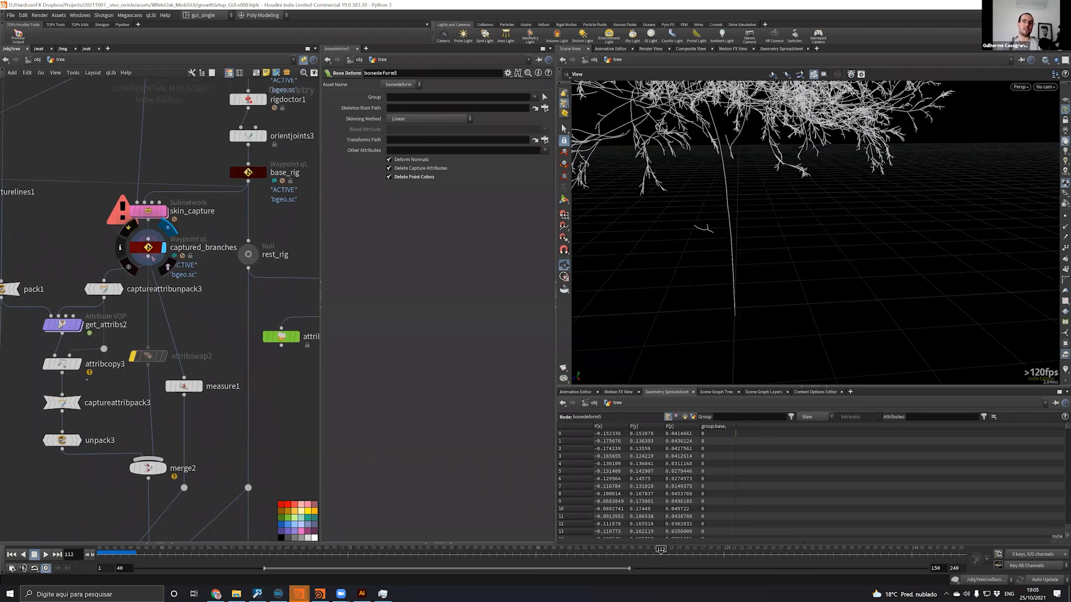
# Select and display captured_branches, check its node info, and examine the capture weights where the branches meet the trunk
pyautogui.click(149, 249)
pyautogui.scroll(5, 715, 199)
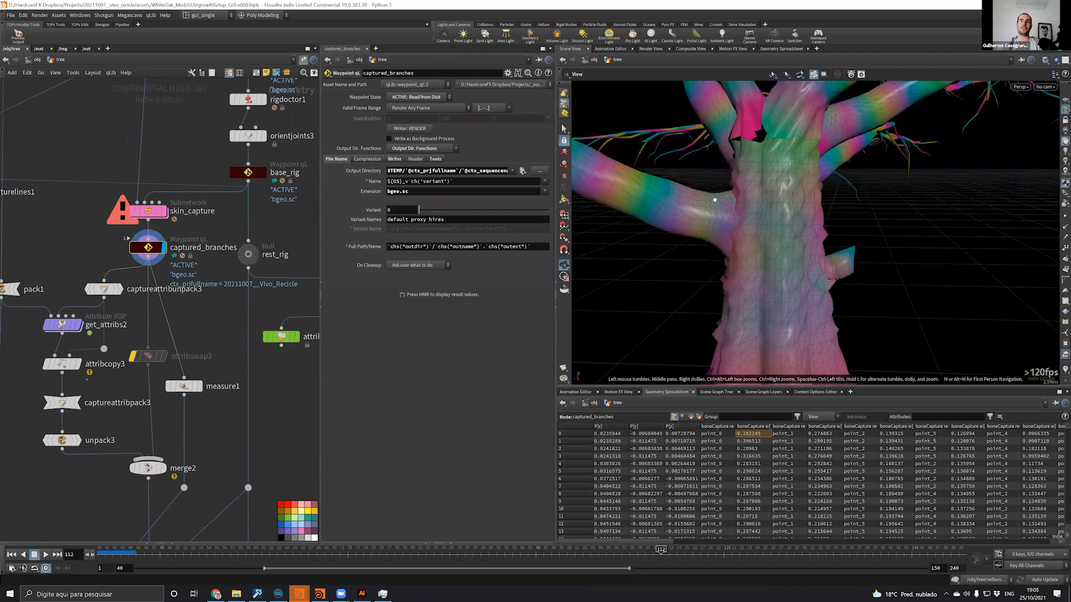
pyautogui.moveTo(714, 200); pyautogui.dragTo(723, 240)
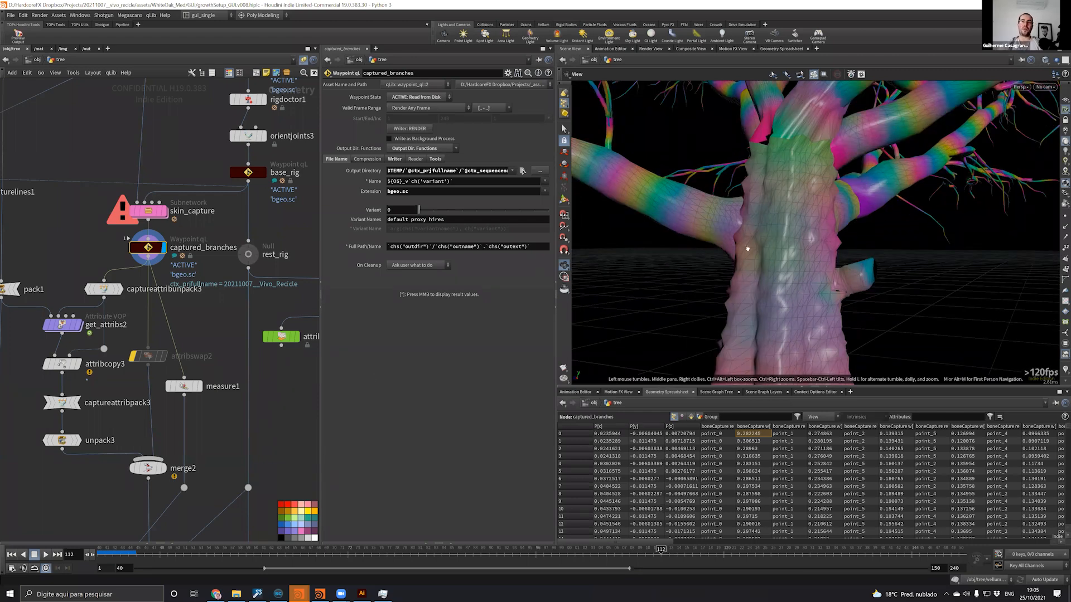
pyautogui.moveTo(730, 231); pyautogui.dragTo(742, 230)
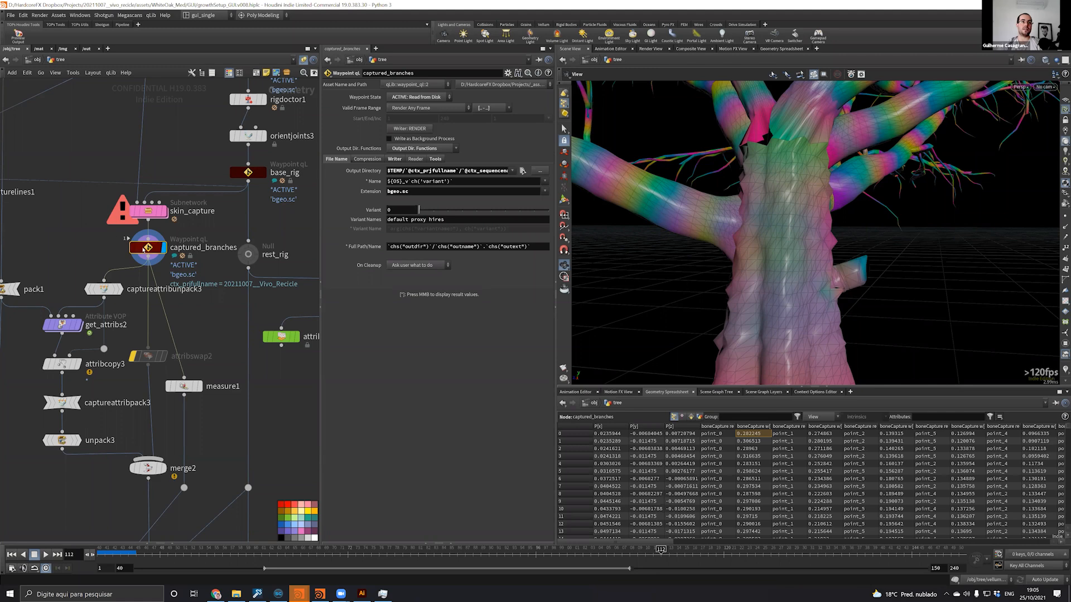
pyautogui.moveTo(145, 254)
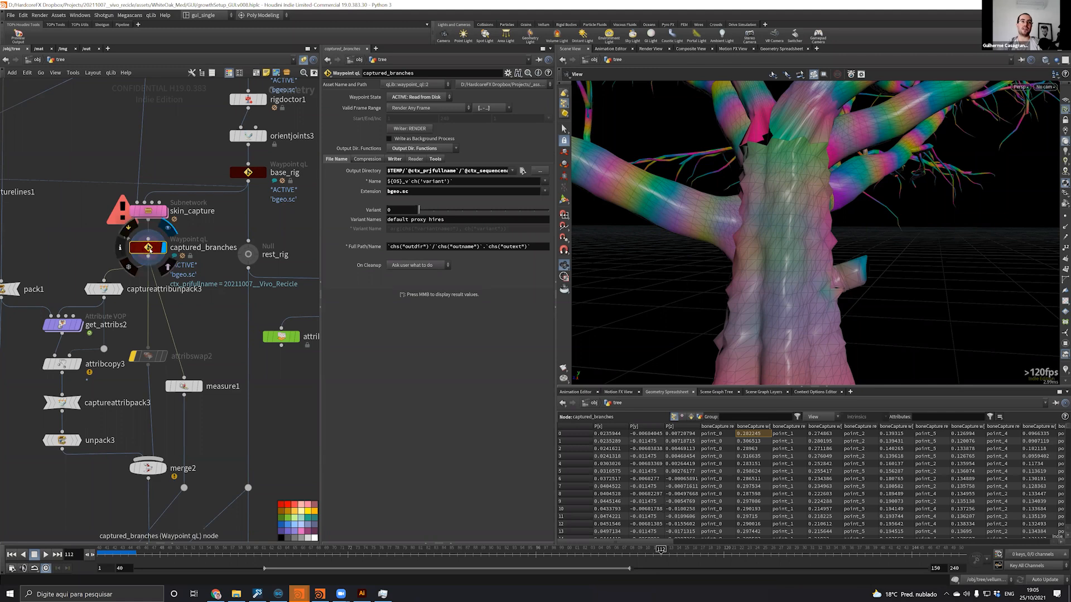
pyautogui.middleClick(149, 249)
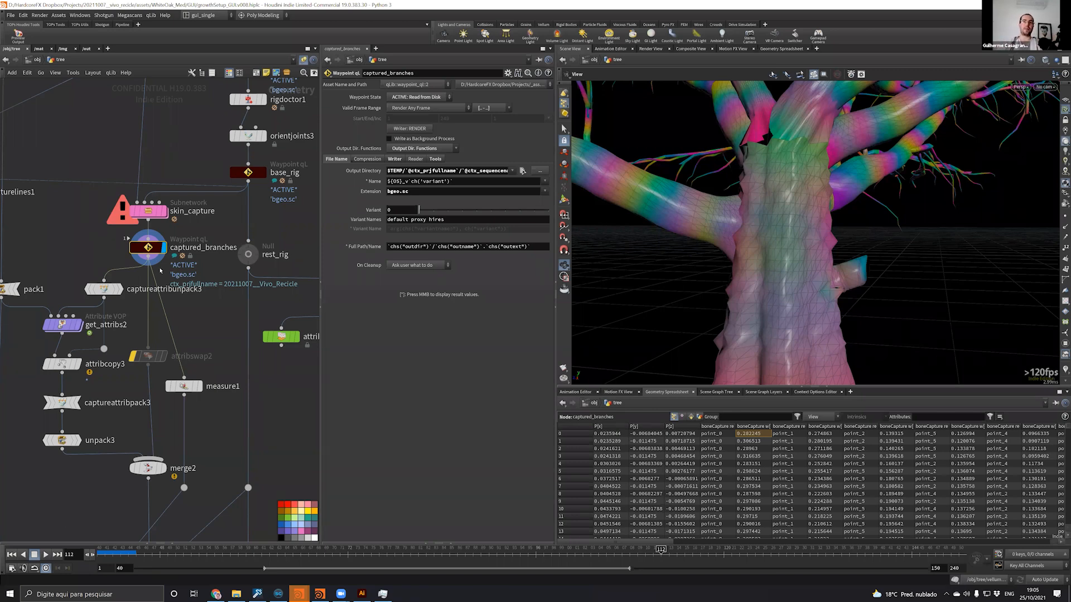
pyautogui.moveTo(781, 242); pyautogui.dragTo(732, 225)
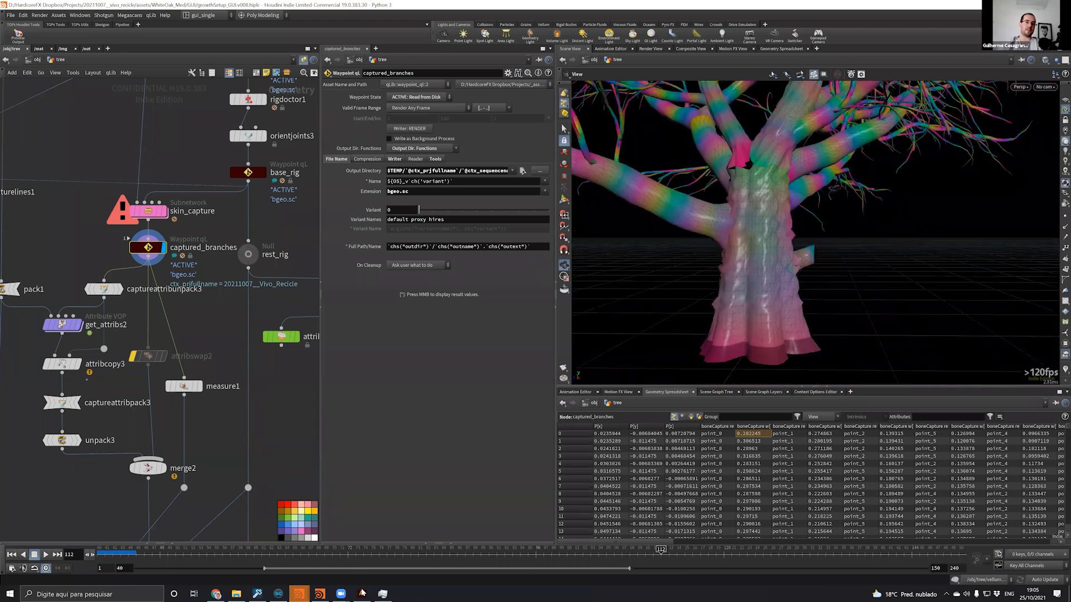
# Switch to Illustrator, add a new layer above Layer 2 and hide Layer 2 for a fresh sketch
pyautogui.click(362, 593)
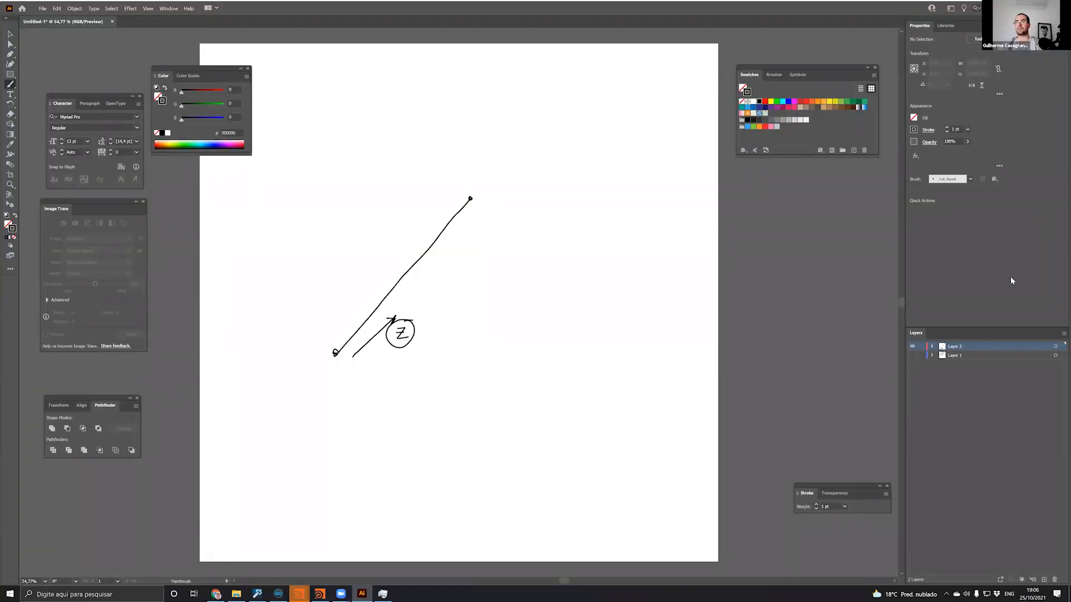
pyautogui.click(1043, 579)
pyautogui.click(913, 356)
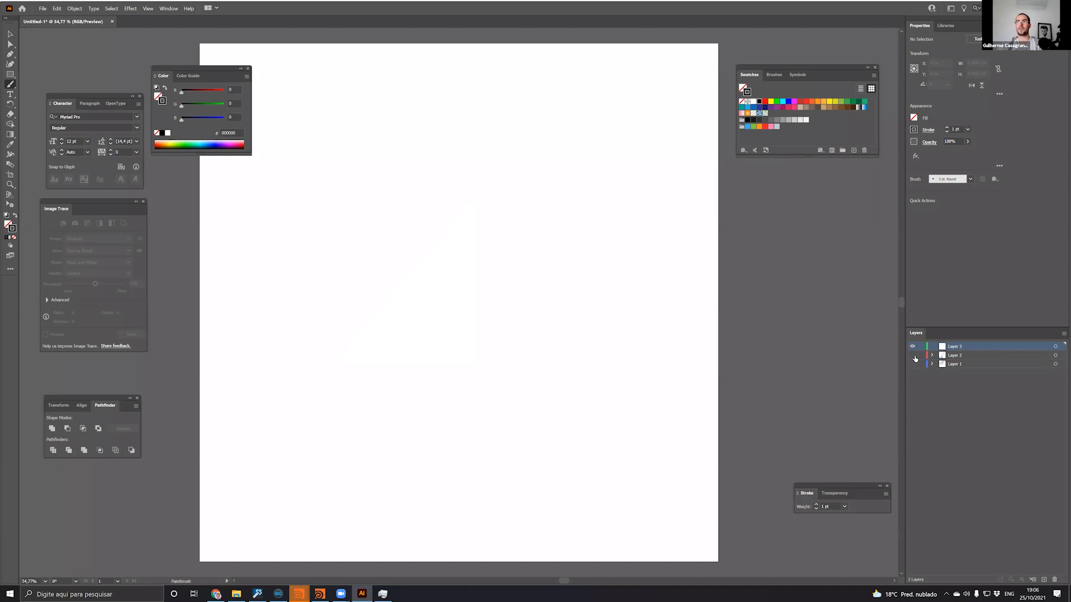
# Sketch the two sides of a flared trunk in black, with a branch outline overlapping one side
pyautogui.moveTo(305, 423); pyautogui.dragTo(317, 398)
pyautogui.moveTo(348, 326); pyautogui.dragTo(372, 160)
pyautogui.moveTo(504, 439); pyautogui.dragTo(450, 141)
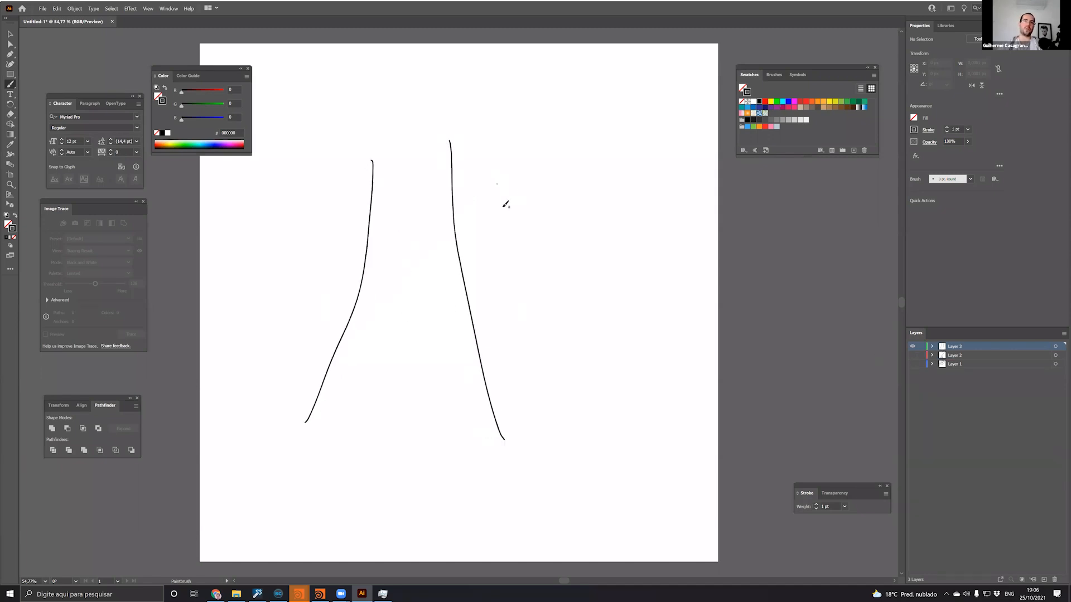
pyautogui.moveTo(443, 261)
pyautogui.mouseDown()
pyautogui.moveTo(566, 184)
pyautogui.moveTo(433, 227)
pyautogui.moveTo(550, 174)
pyautogui.moveTo(572, 185)
pyautogui.mouseUp()
# Set the stroke colour to red (FF0000) and paint a centre line through the sketched branch
pyautogui.click(765, 102)
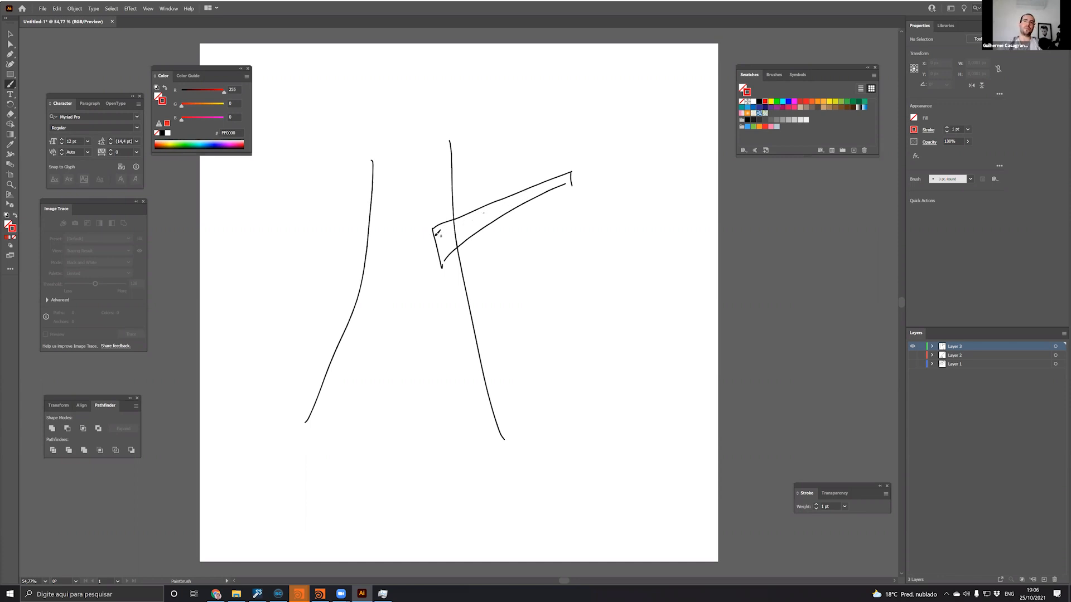
pyautogui.moveTo(421, 254); pyautogui.dragTo(589, 172)
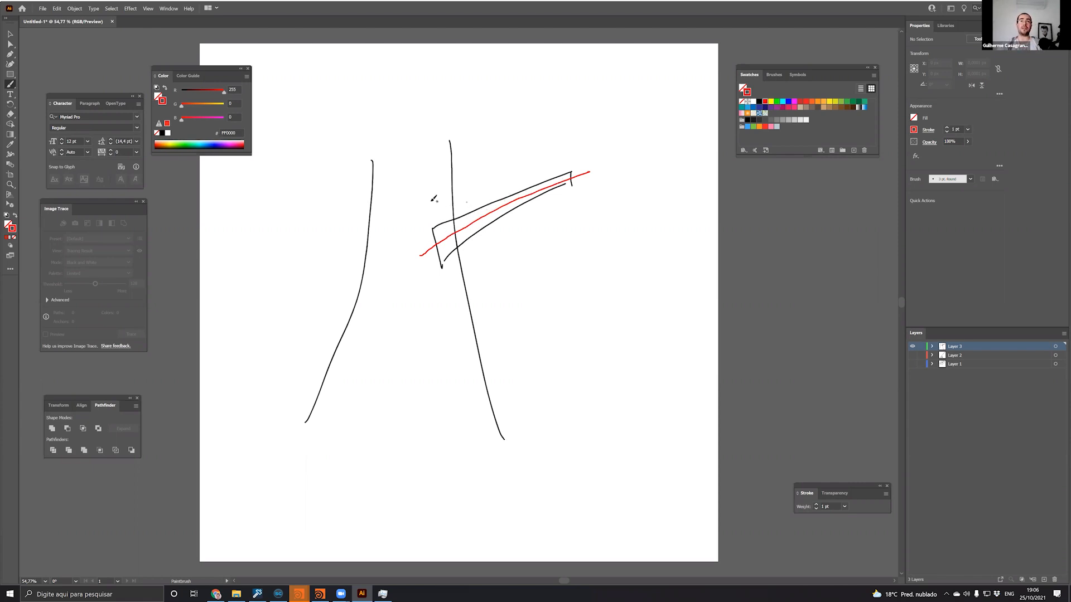
# Paint a red centre line down the trunk and two red lines forking from the branch's tip
pyautogui.moveTo(413, 166); pyautogui.dragTo(414, 242)
pyautogui.moveTo(421, 319); pyautogui.dragTo(416, 428)
pyautogui.moveTo(590, 170); pyautogui.dragTo(623, 114)
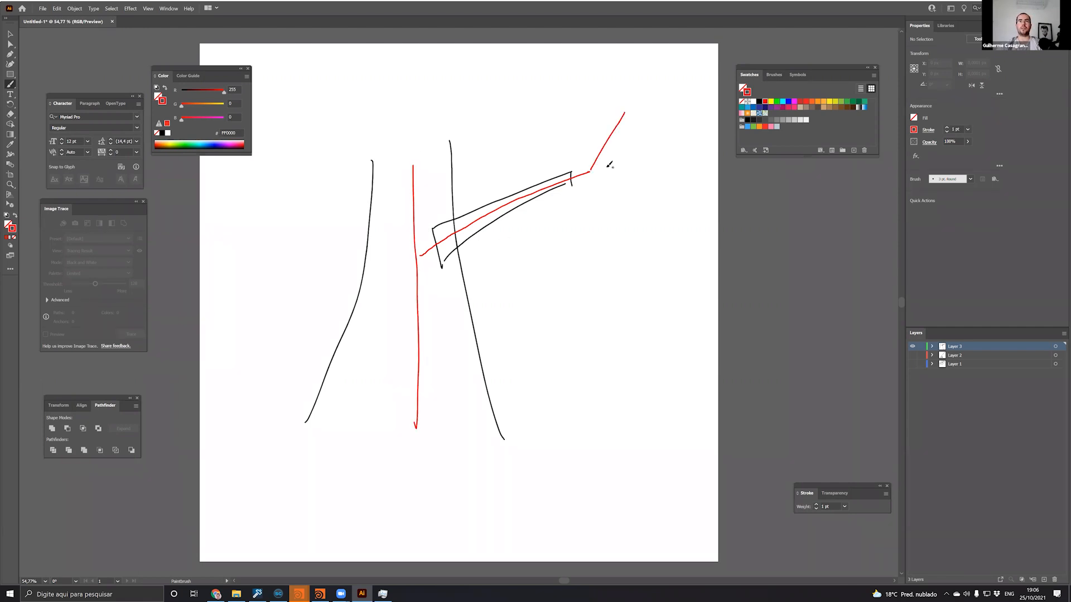
pyautogui.moveTo(591, 171); pyautogui.dragTo(675, 222)
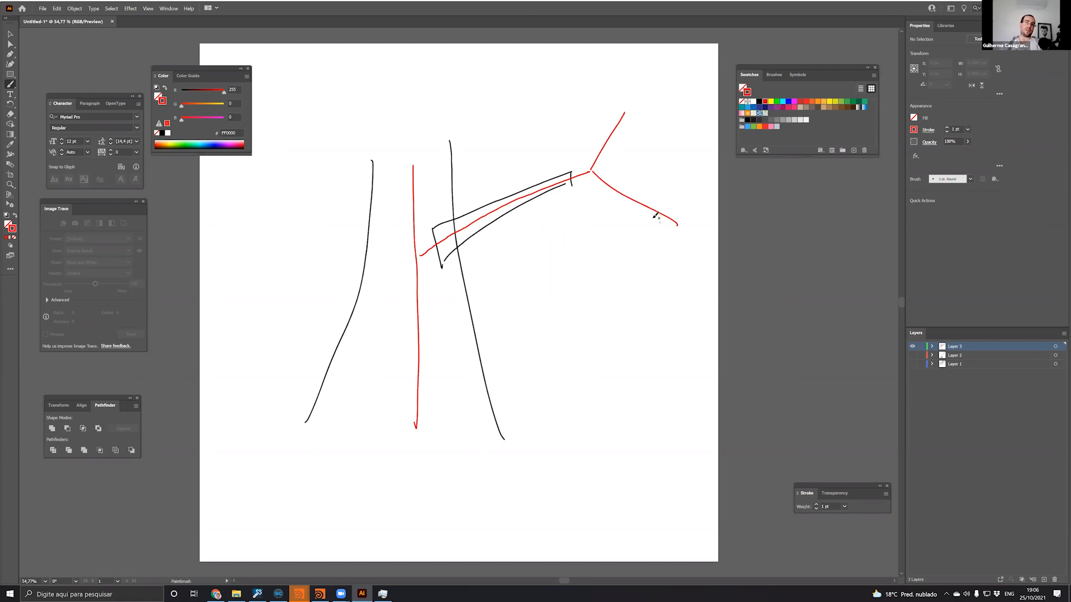
# Paint red wavy strokes over the trunk line and the branch fork, and circle the branch outline in red
pyautogui.moveTo(416, 343)
pyautogui.mouseDown()
pyautogui.moveTo(425, 323)
pyautogui.moveTo(416, 180)
pyautogui.mouseUp()
pyautogui.moveTo(606, 119); pyautogui.dragTo(640, 244)
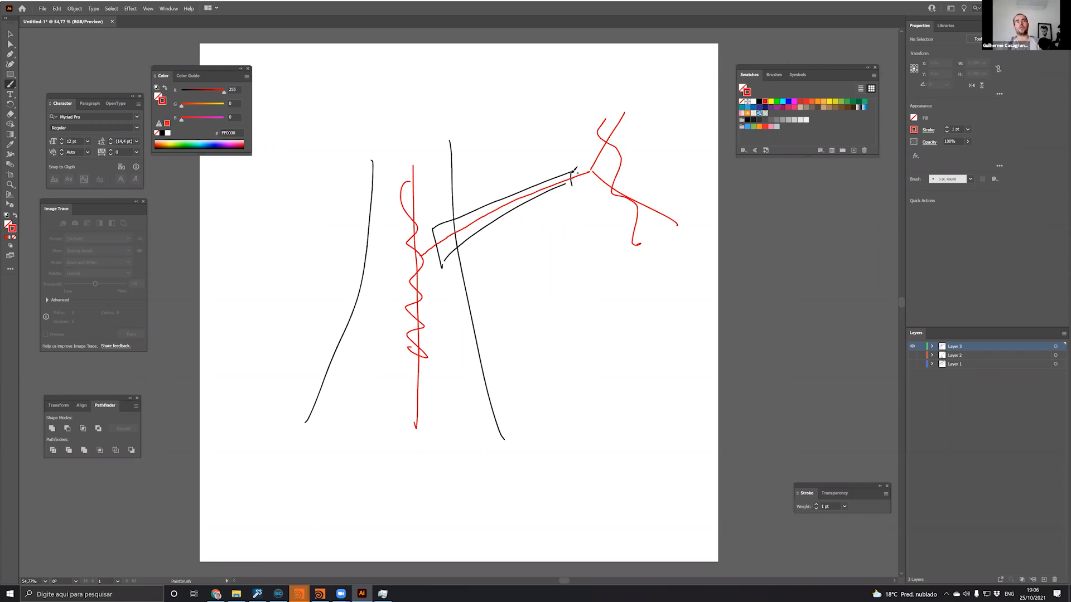
pyautogui.moveTo(571, 171)
pyautogui.mouseDown()
pyautogui.moveTo(477, 187)
pyautogui.moveTo(546, 243)
pyautogui.moveTo(548, 162)
pyautogui.mouseUp()
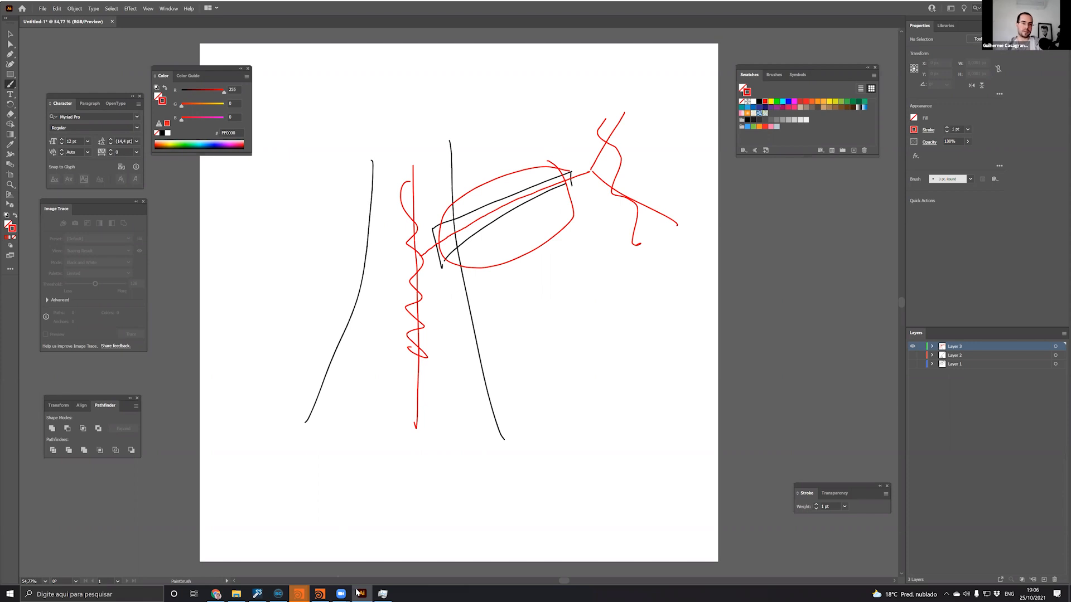
# Switch to the Houdini tree setup, and select and display skeletonblend1
pyautogui.click(311, 592)
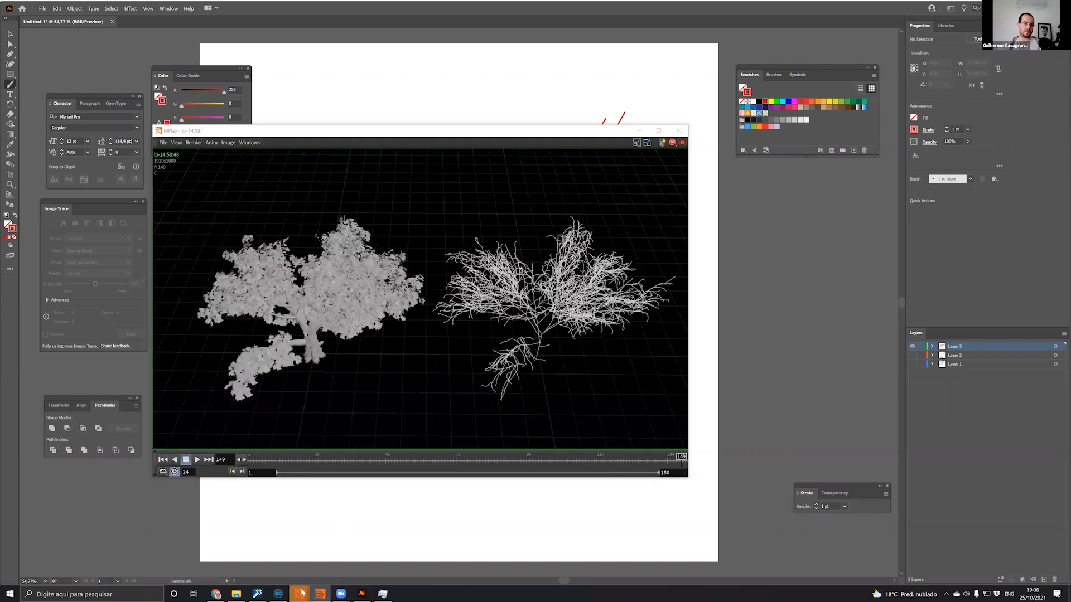
pyautogui.moveTo(300, 594)
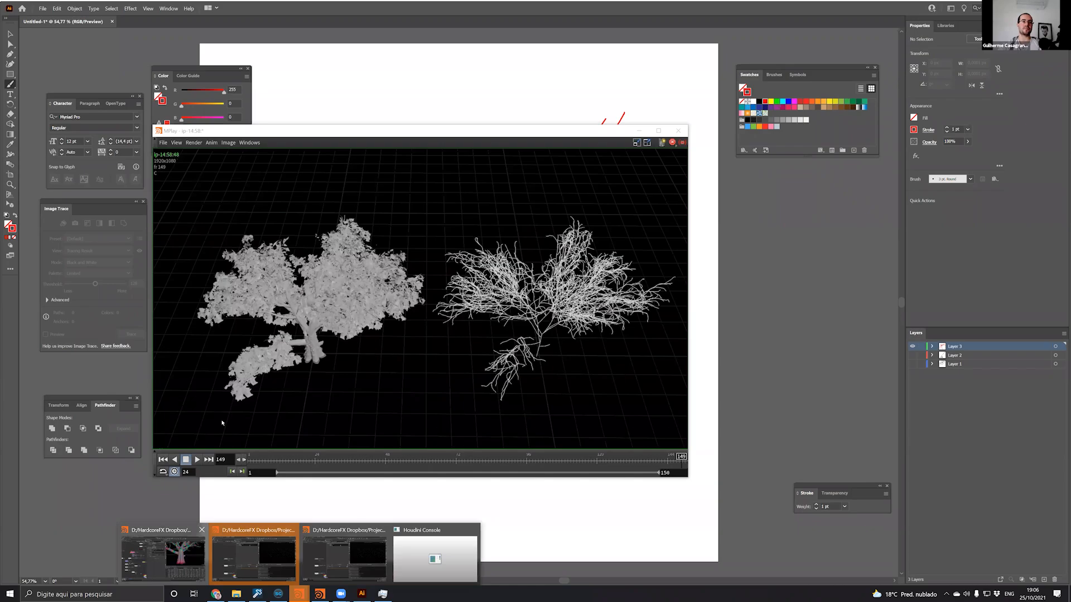
pyautogui.click(163, 557)
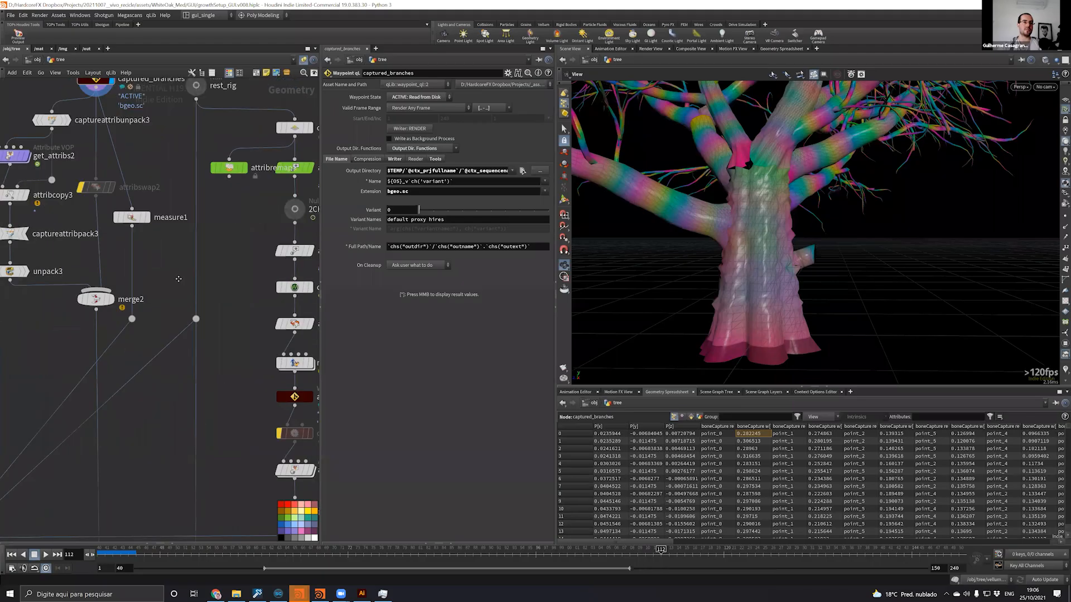
pyautogui.moveTo(186, 410); pyautogui.dragTo(168, 300, button='middle')
pyautogui.scroll(-3, 168, 300)
pyautogui.scroll(1, 173, 304)
pyautogui.click(200, 298)
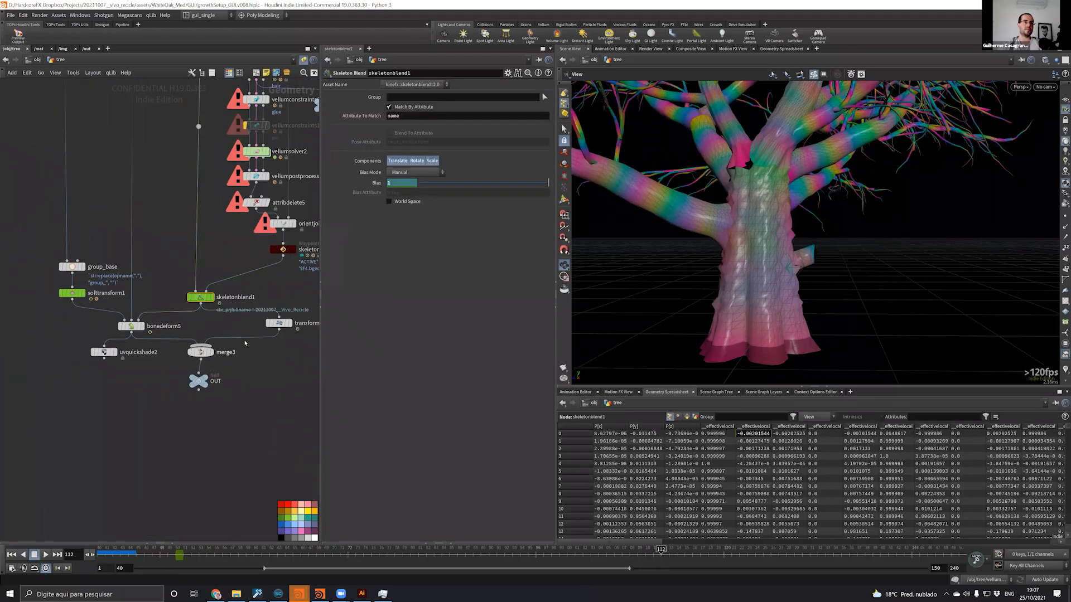
pyautogui.click(210, 297)
# Shift bonedeform5 and its downstream nodes lower and insert a Transform node between skeletonblend1 and bonedeform5
pyautogui.moveTo(221, 243); pyautogui.dragTo(182, 259, button='middle')
pyautogui.keyDown('shift'); pyautogui.moveTo(96, 343); pyautogui.dragTo(98, 380); pyautogui.keyUp('shift')
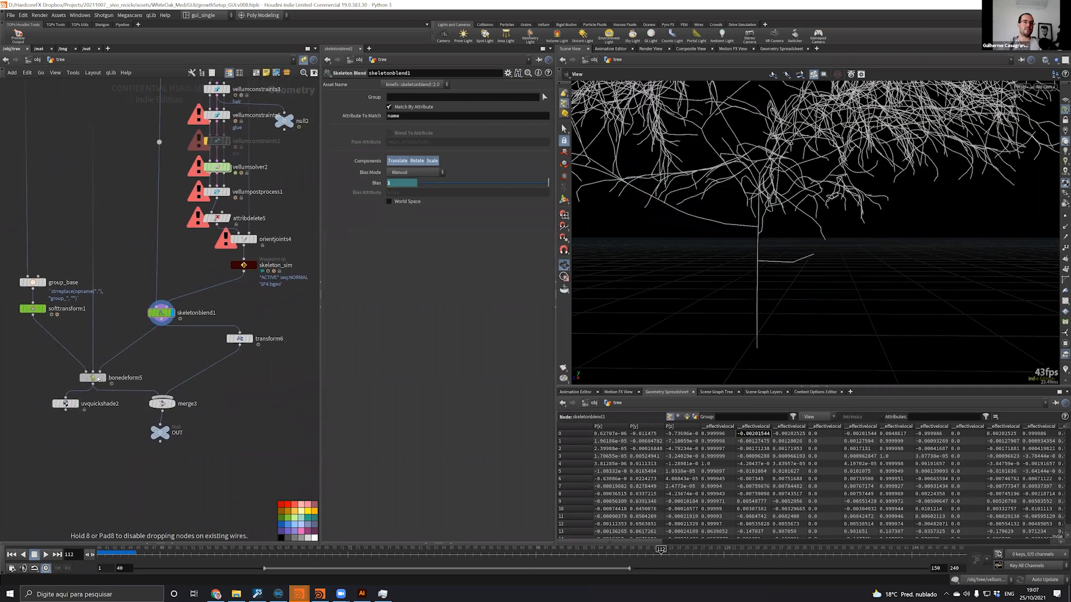
pyautogui.scroll(3, 168, 358)
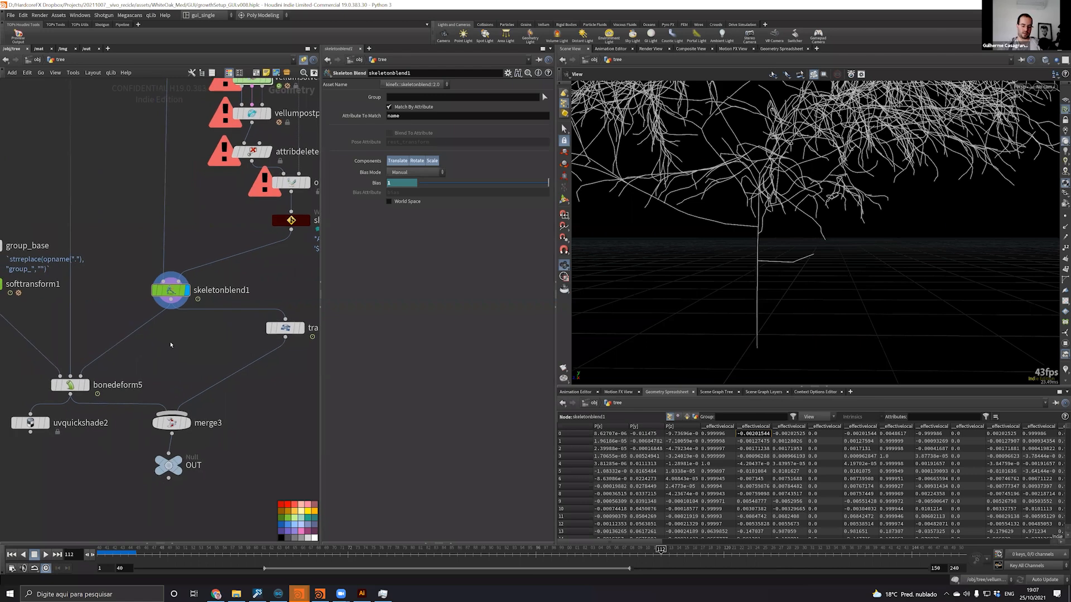
pyautogui.press('Tab')
pyautogui.write('tran')
pyautogui.press('Return')
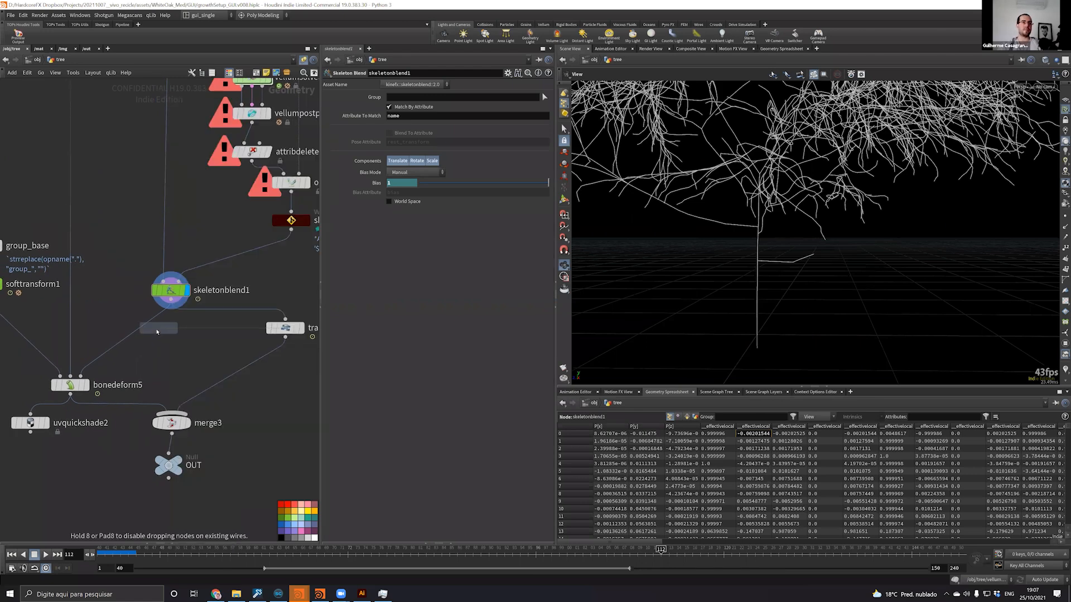
pyautogui.click(162, 330)
pyautogui.moveTo(161, 330); pyautogui.dragTo(170, 349)
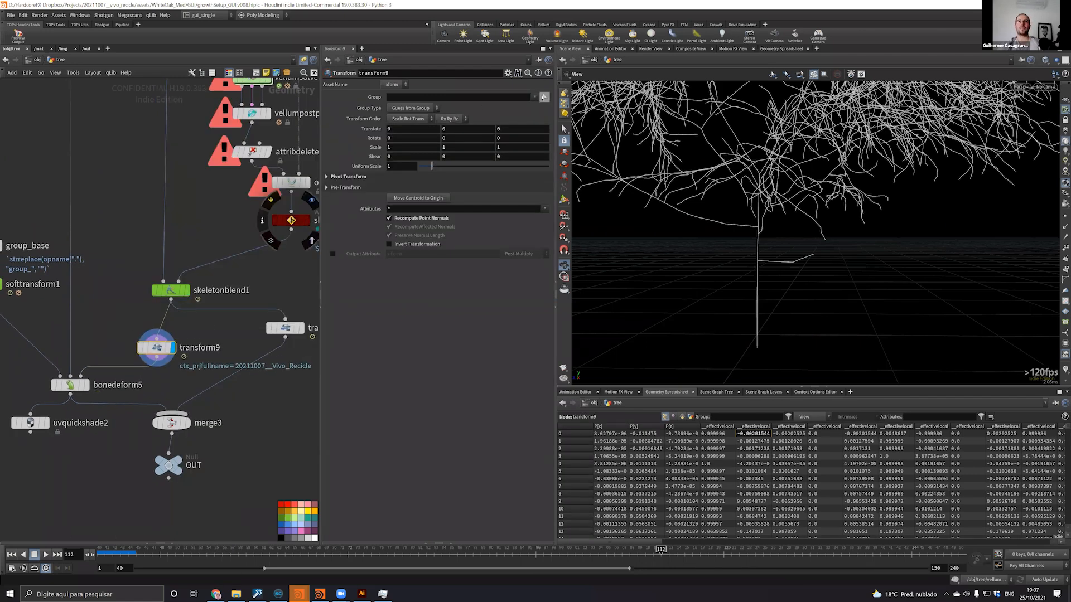
# Toggle the point display and examine where the lowest branch joins the trunk skeleton
pyautogui.click(1065, 216)
pyautogui.moveTo(778, 272); pyautogui.dragTo(772, 243, button='right')
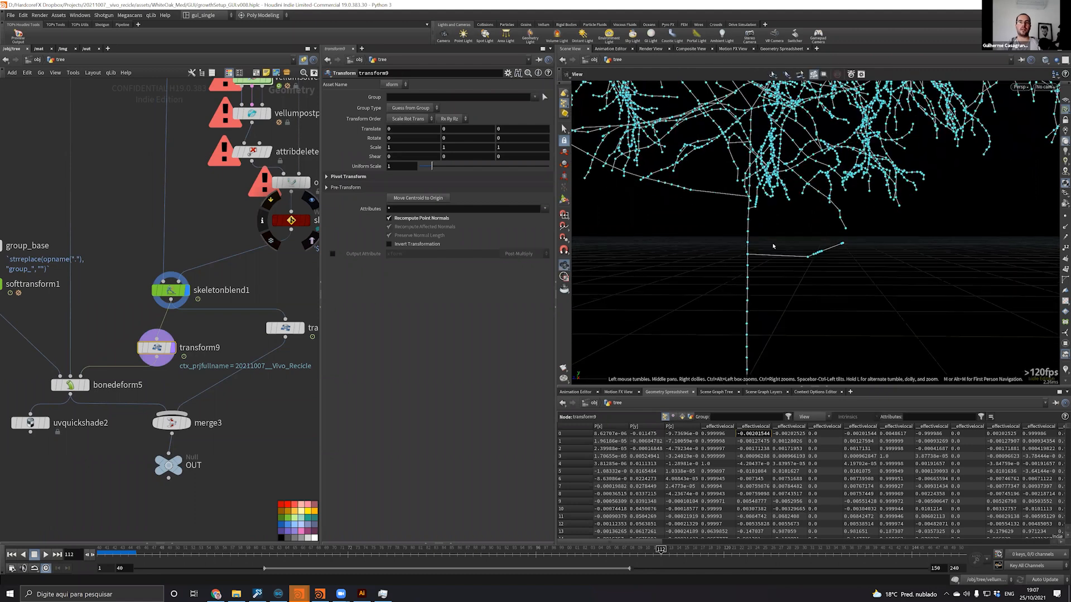
pyautogui.press('4')
pyautogui.keyDown('alt'); pyautogui.moveTo(779, 217); pyautogui.dragTo(774, 254); pyautogui.keyUp('alt')
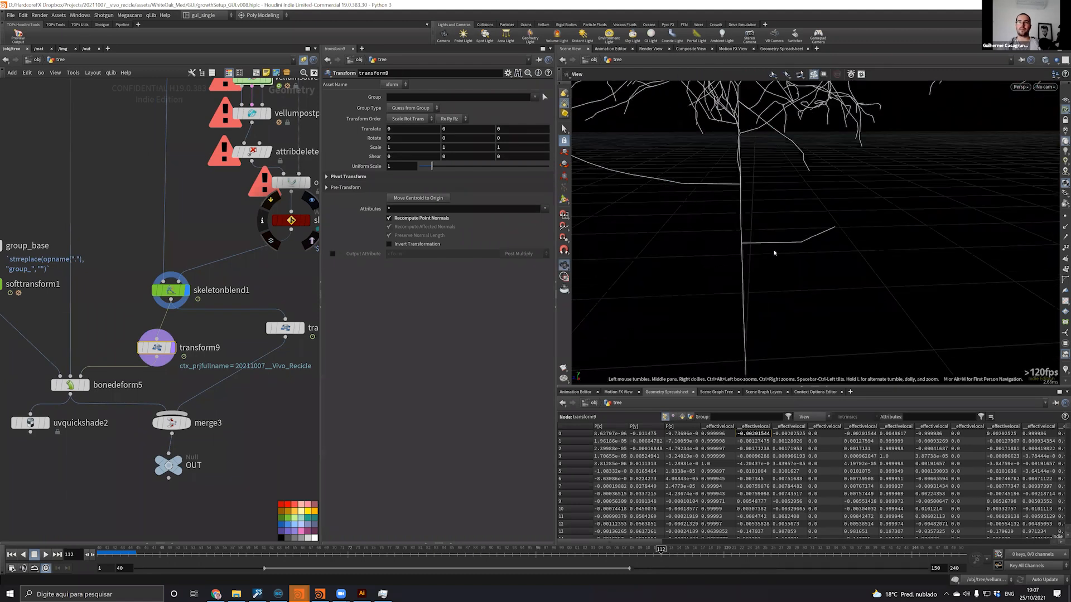
pyautogui.keyDown('alt'); pyautogui.moveTo(774, 253); pyautogui.dragTo(762, 249, button='right'); pyautogui.keyUp('alt')
pyautogui.moveTo(761, 249); pyautogui.dragTo(774, 231)
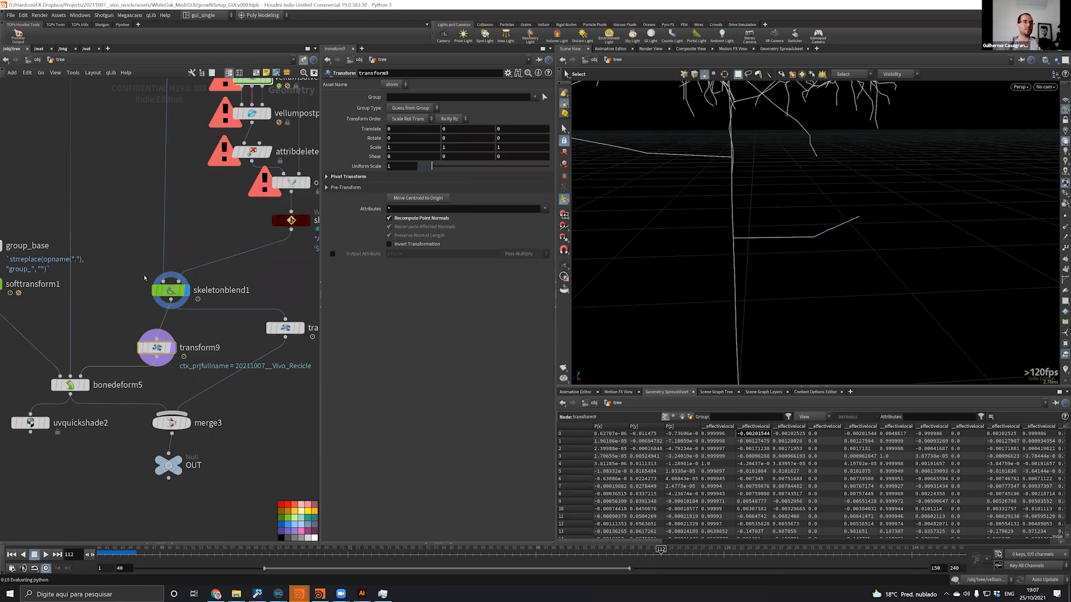
# Select skeletonblend1, dismiss the error dialog, and reposition and bypass the Transform node below it
pyautogui.click(184, 291)
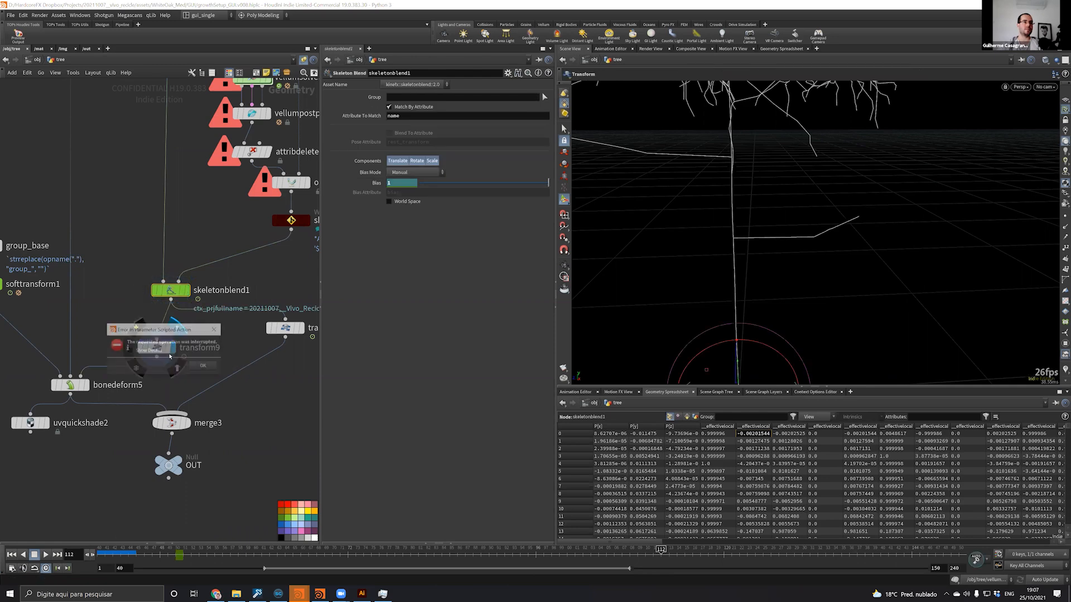
pyautogui.click(202, 365)
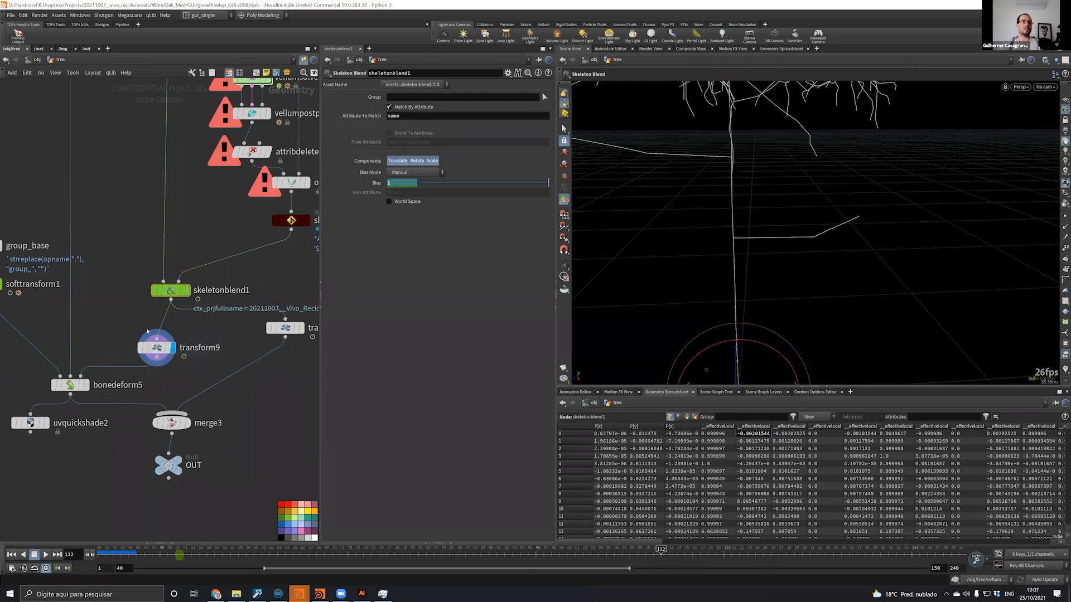
pyautogui.moveTo(148, 331); pyautogui.dragTo(166, 334)
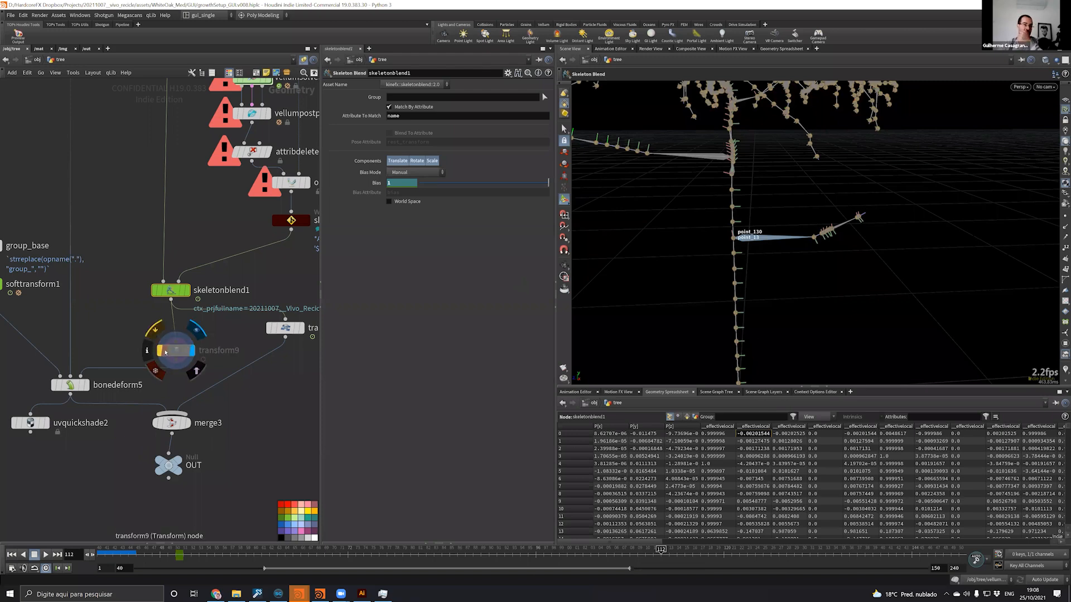
pyautogui.click(161, 350)
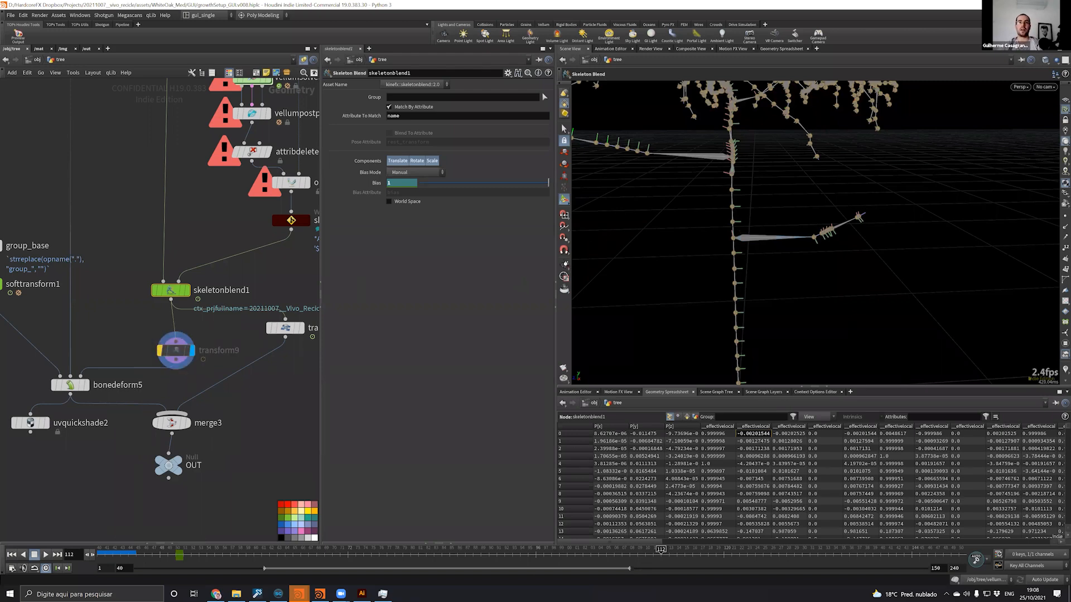
# Select and display skeleton_sim to view the simulated skeleton
pyautogui.keyDown('alt'); pyautogui.moveTo(315, 236); pyautogui.dragTo(260, 345); pyautogui.keyUp('alt')
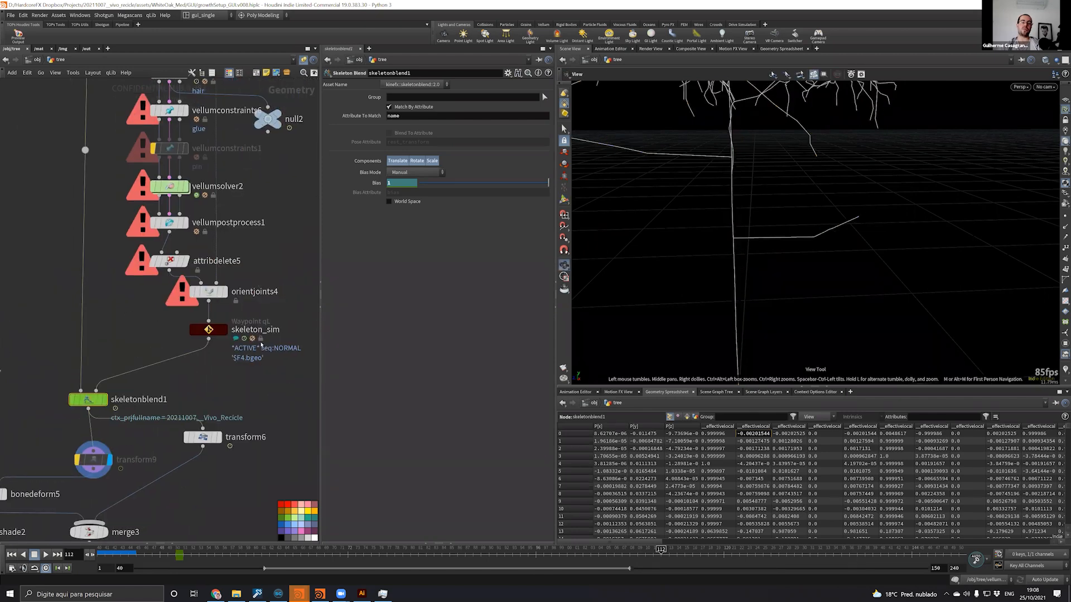
pyautogui.click(225, 329)
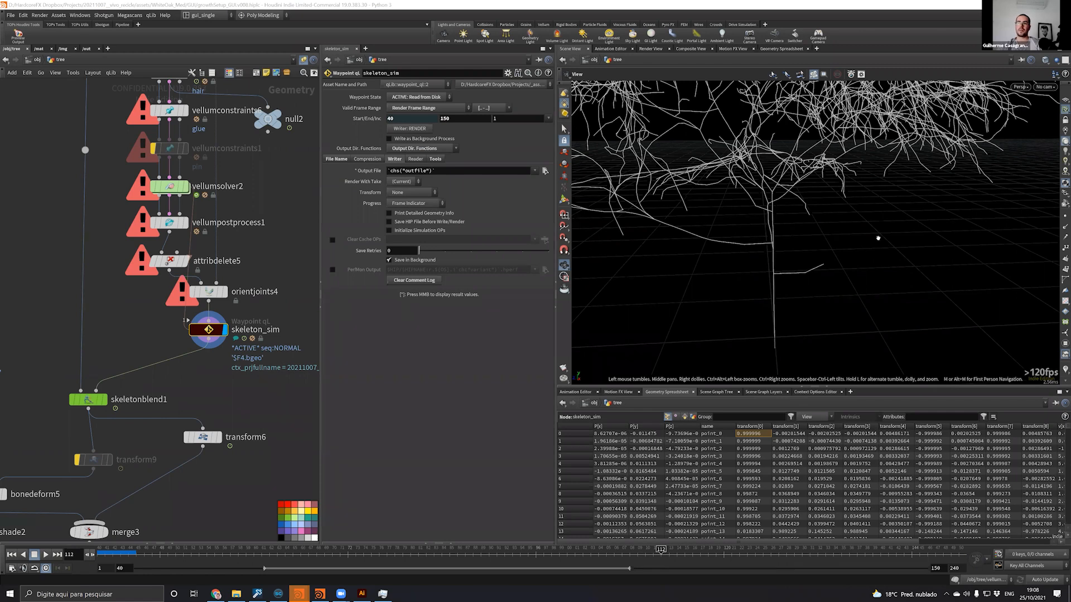
# Select and display null1 near the start of the network, and examine the imported green skeleton from several angles
pyautogui.scroll(-6, 226, 305)
pyautogui.scroll(-4, 227, 304)
pyautogui.scroll(6, 222, 315)
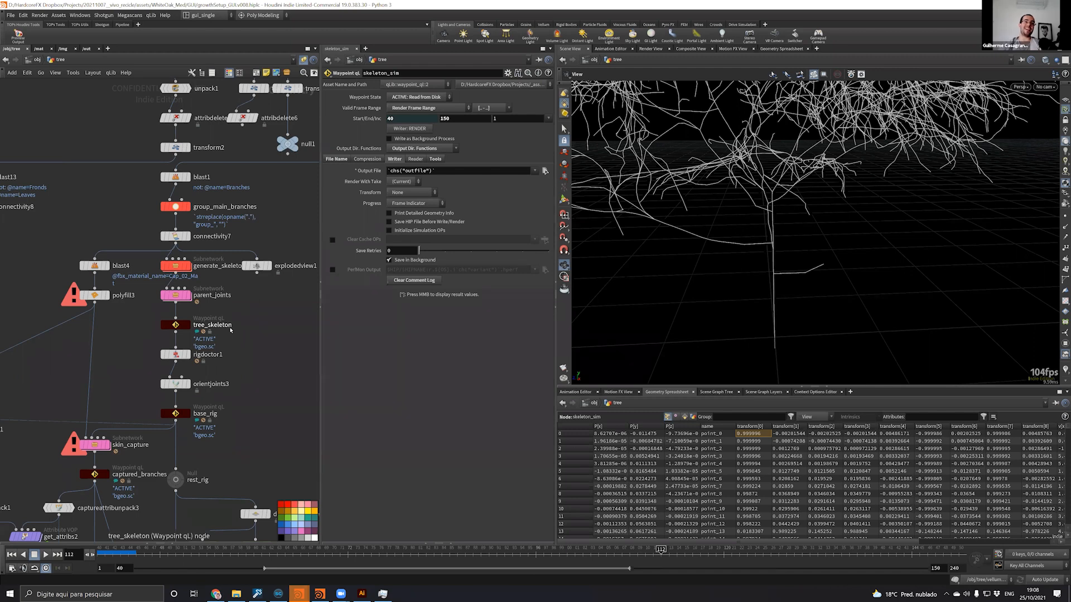
pyautogui.moveTo(271, 186); pyautogui.dragTo(166, 380, button='middle')
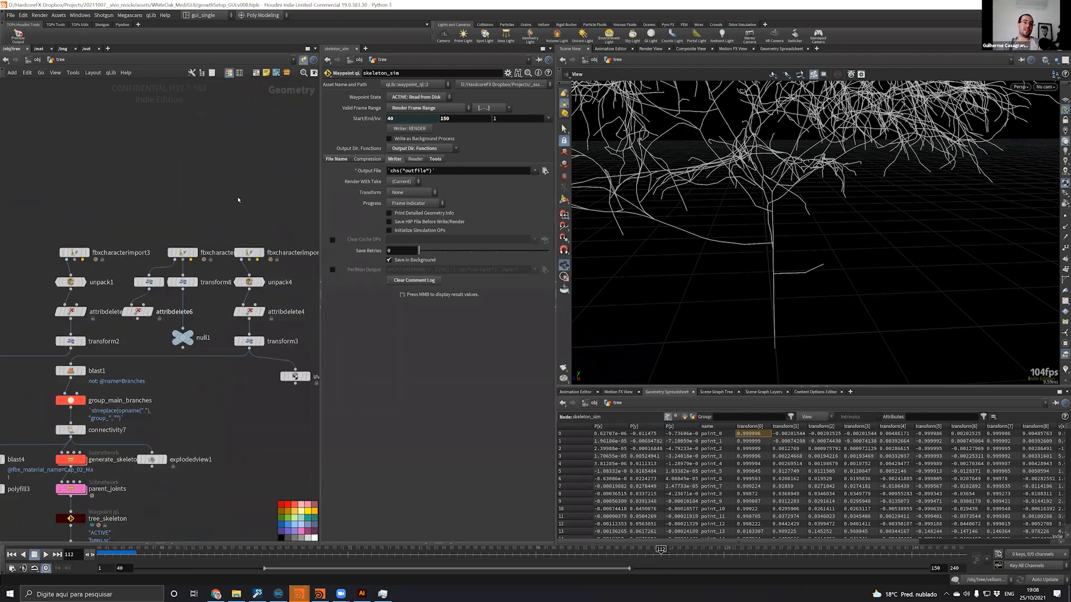
pyautogui.scroll(-1, 197, 207)
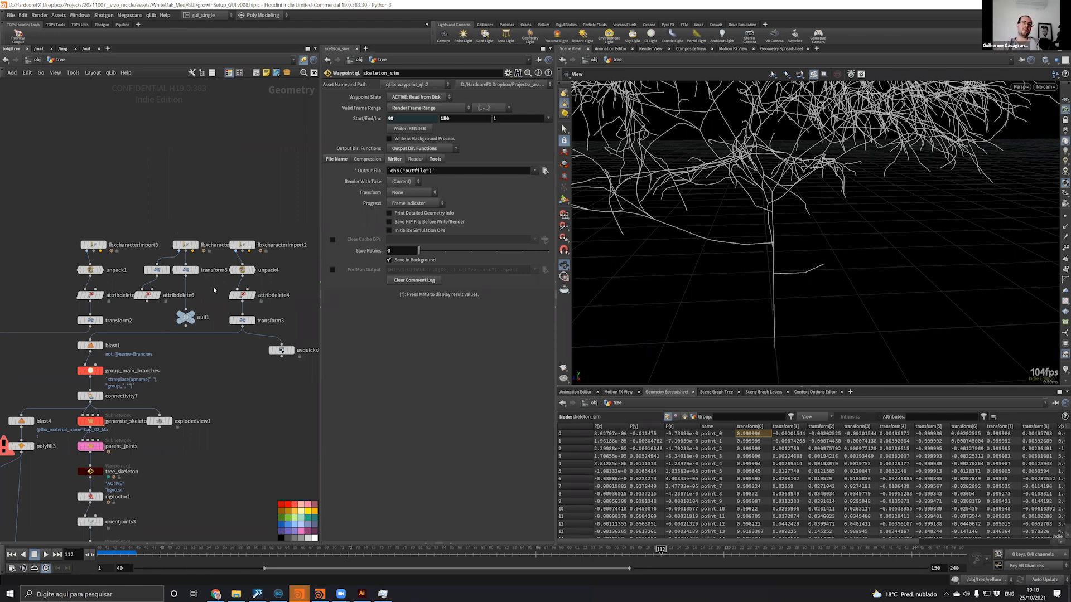
pyautogui.click(196, 314)
pyautogui.moveTo(731, 160); pyautogui.dragTo(788, 207, button='right')
pyautogui.moveTo(787, 207); pyautogui.dragTo(776, 187)
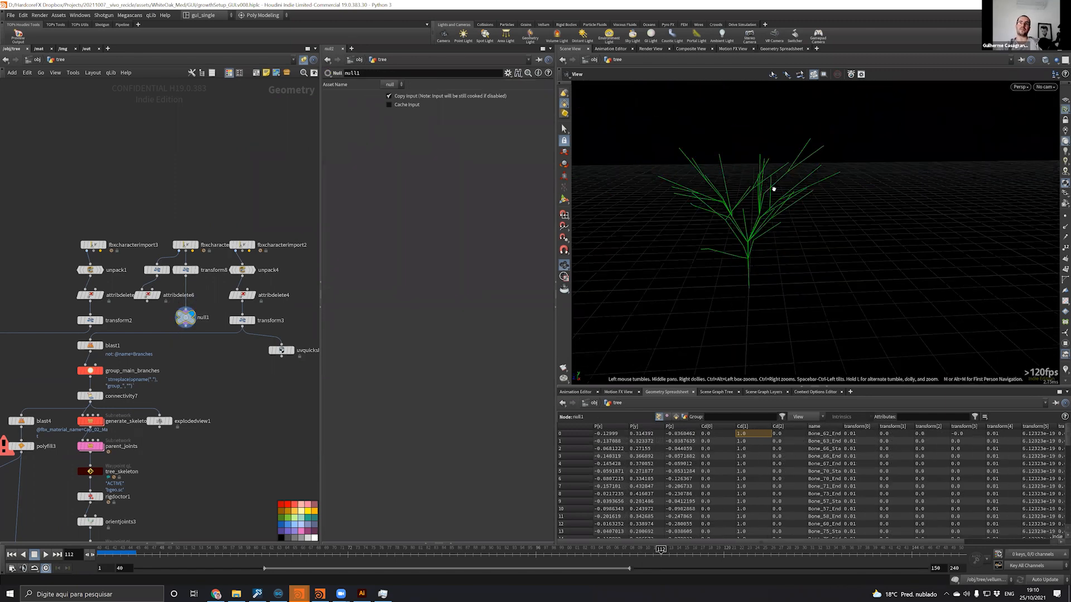
pyautogui.moveTo(697, 183); pyautogui.dragTo(741, 206)
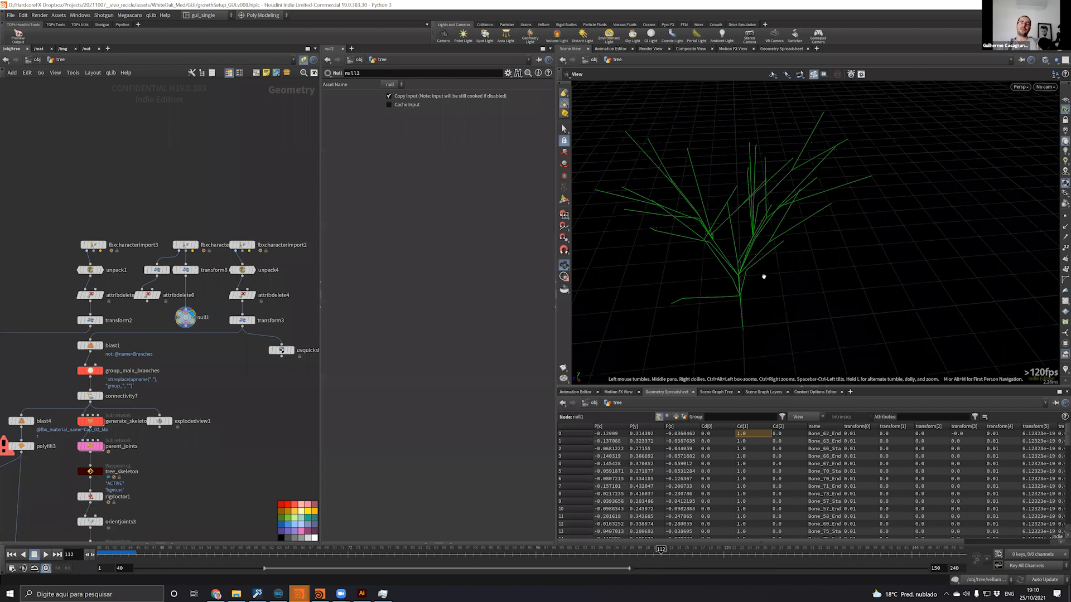
pyautogui.moveTo(750, 254); pyautogui.dragTo(674, 237)
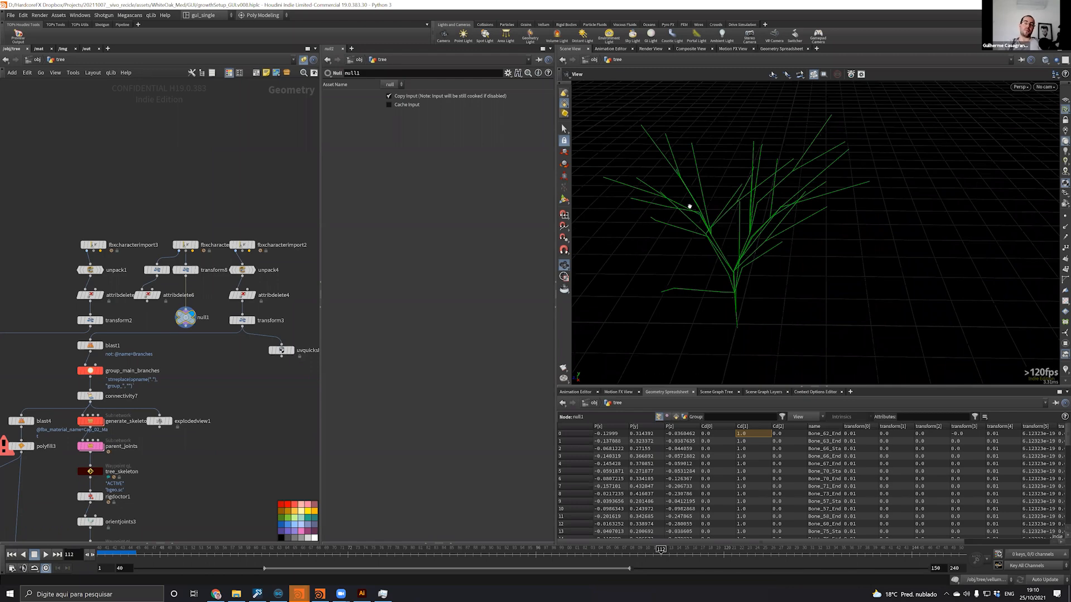
pyautogui.moveTo(760, 242); pyautogui.dragTo(701, 225)
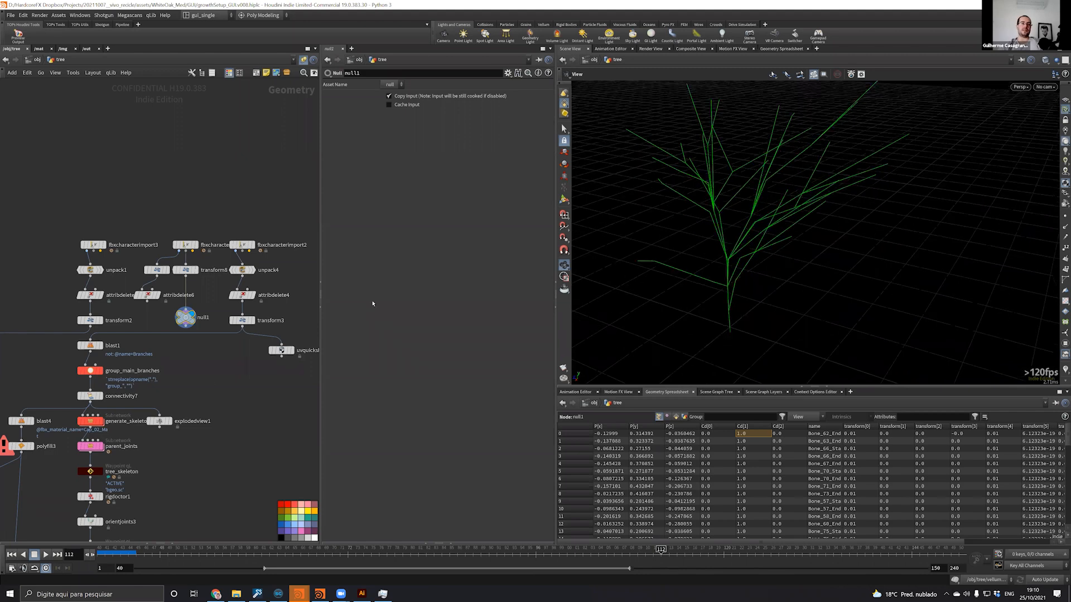
# Select and display generate_skeleton and examine the full generated branch skeleton for comparison
pyautogui.scroll(2, 137, 363)
pyautogui.click(84, 451)
pyautogui.click(68, 450)
pyautogui.moveTo(696, 246); pyautogui.dragTo(673, 289)
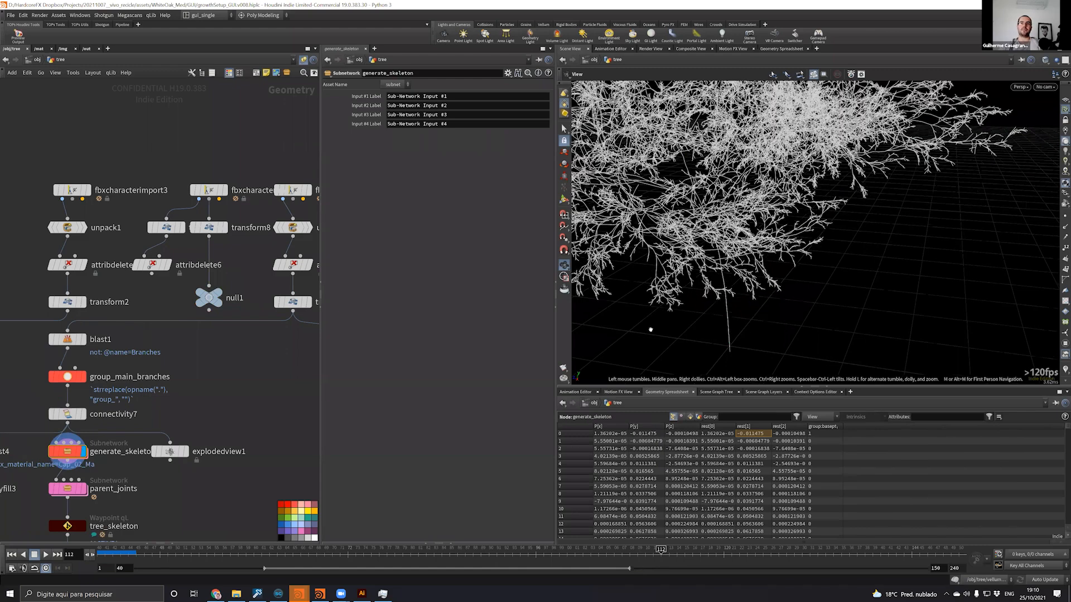
pyautogui.moveTo(650, 330); pyautogui.dragTo(663, 262, button='right')
pyautogui.moveTo(691, 170); pyautogui.dragTo(669, 278, button='middle')
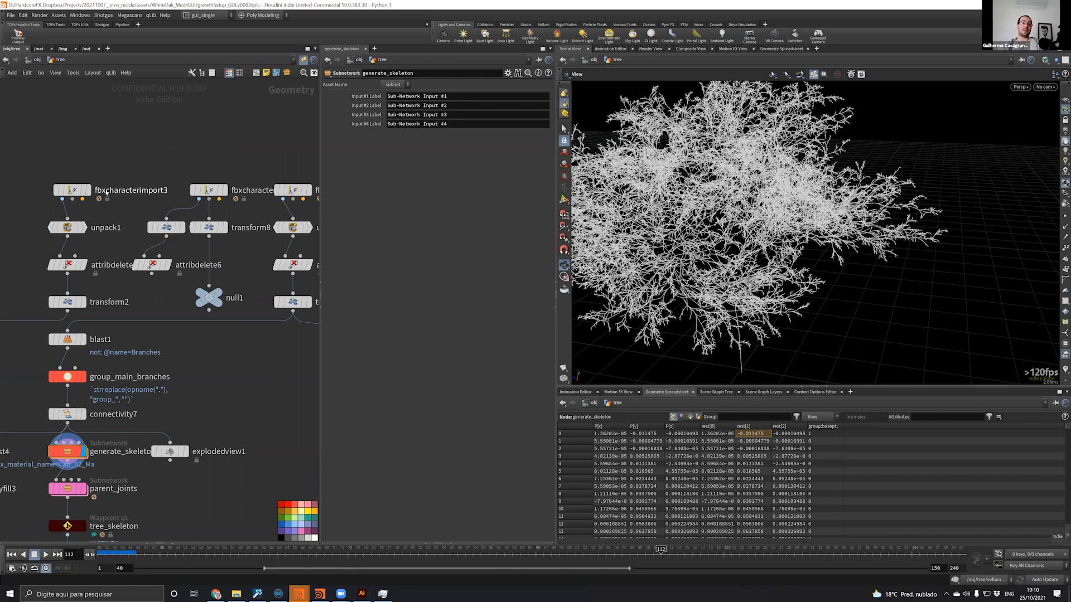
# Display null1 again and check the boneCapture attribute in fbxcharacterimport1's node info
pyautogui.middleClick(211, 191)
pyautogui.click(219, 292)
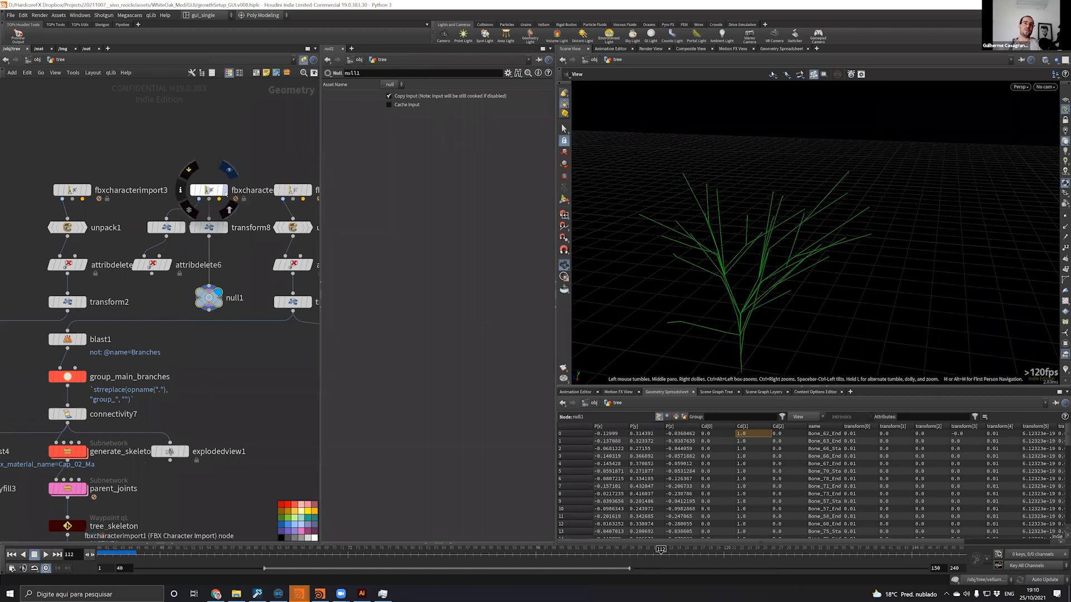
pyautogui.click(226, 170)
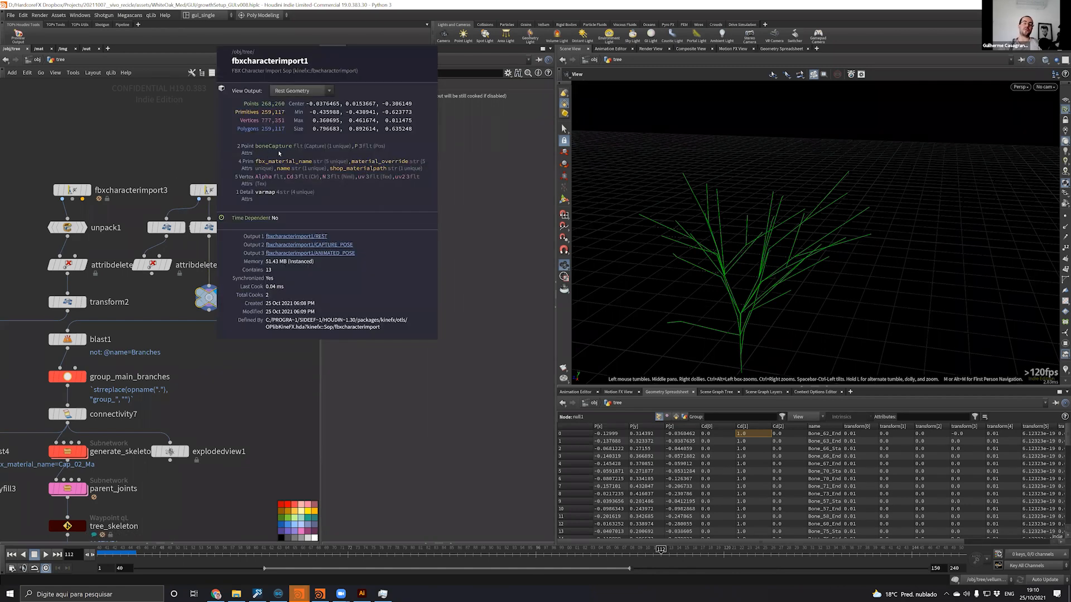
pyautogui.middleClick(209, 190)
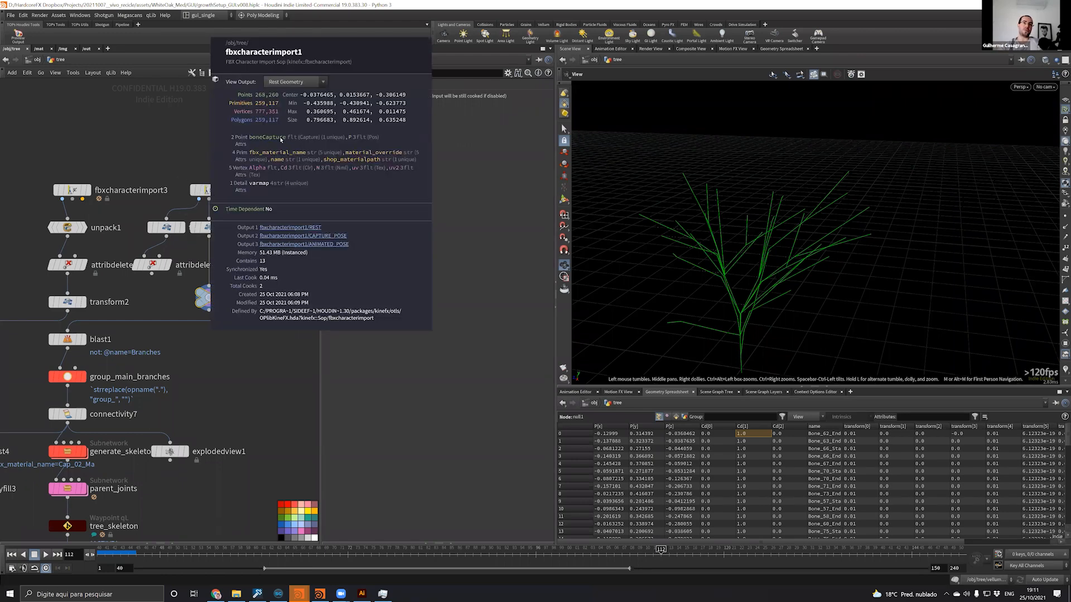
# Select fbxcharacterimport3 and check its point and primitive attributes in the node info
pyautogui.click(109, 150)
pyautogui.click(75, 191)
pyautogui.scroll(4, 120, 169)
pyautogui.moveTo(151, 177); pyautogui.dragTo(220, 236, button='middle')
pyautogui.scroll(-3, 197, 206)
pyautogui.middleClick(138, 258)
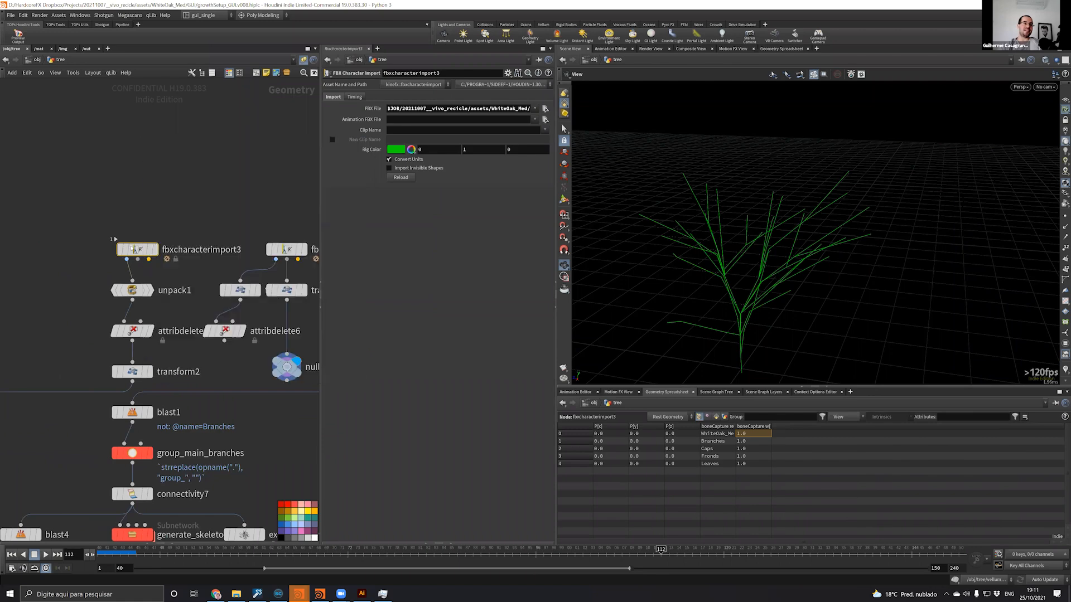
pyautogui.middleClick(138, 257)
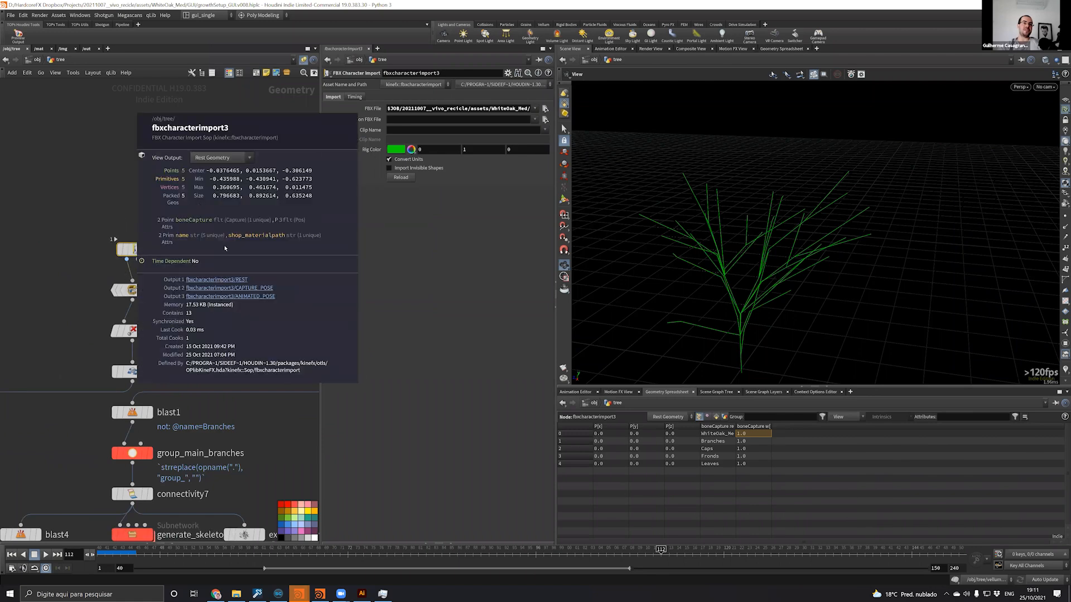
# Compare the node info of fbxcharacterimport1 and fbxcharacterimport3, and display fbxcharacterimport3 in the viewport
pyautogui.moveTo(168, 216); pyautogui.dragTo(50, 188, button='middle')
pyautogui.middleClick(163, 221)
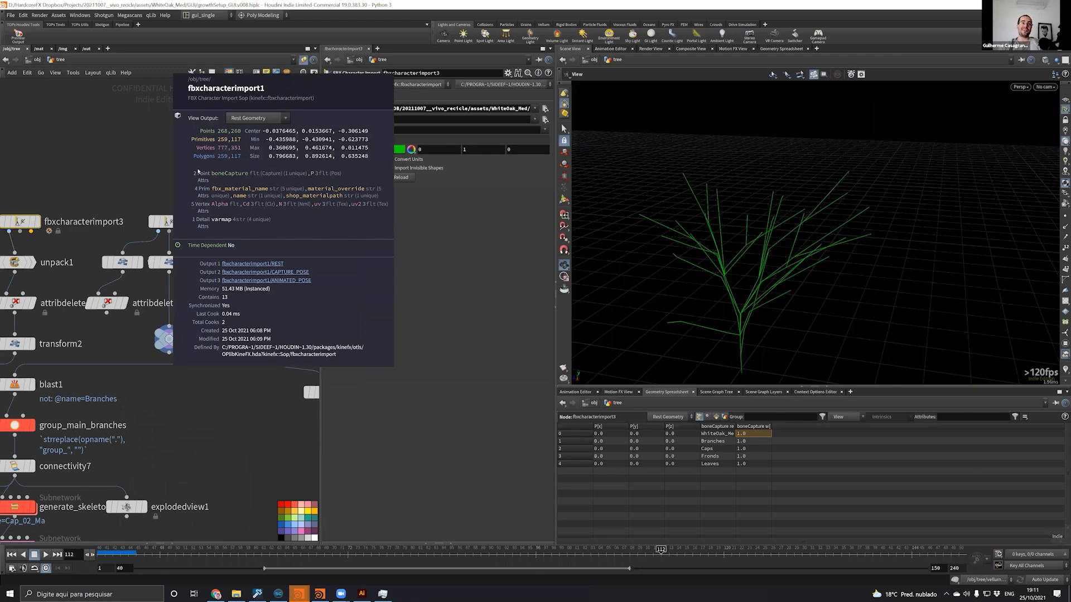
pyautogui.moveTo(56, 190); pyautogui.dragTo(116, 180, button='middle')
pyautogui.middleClick(78, 213)
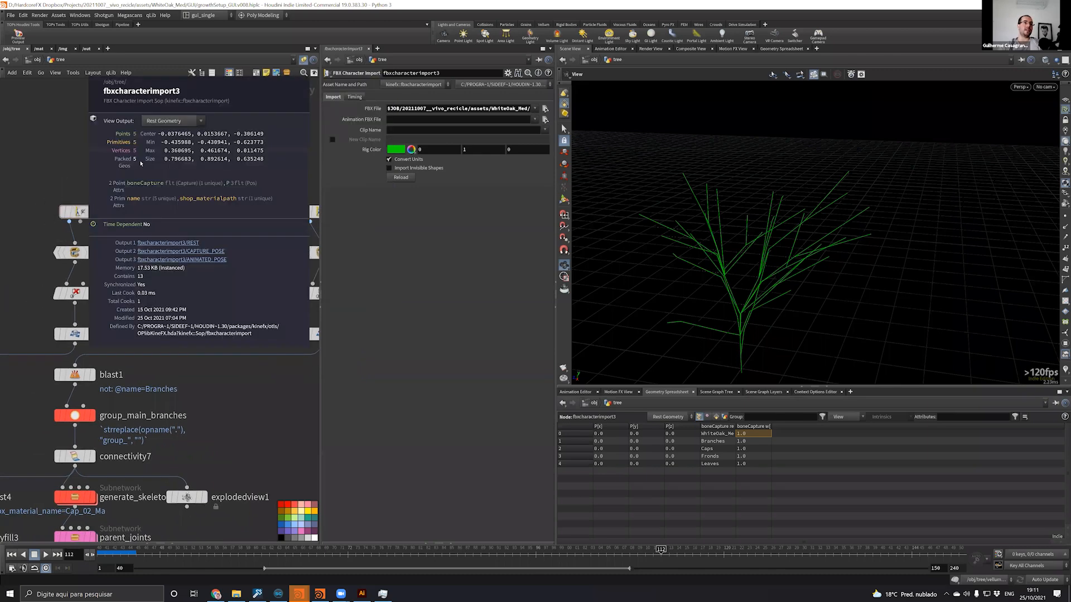
pyautogui.click(100, 186)
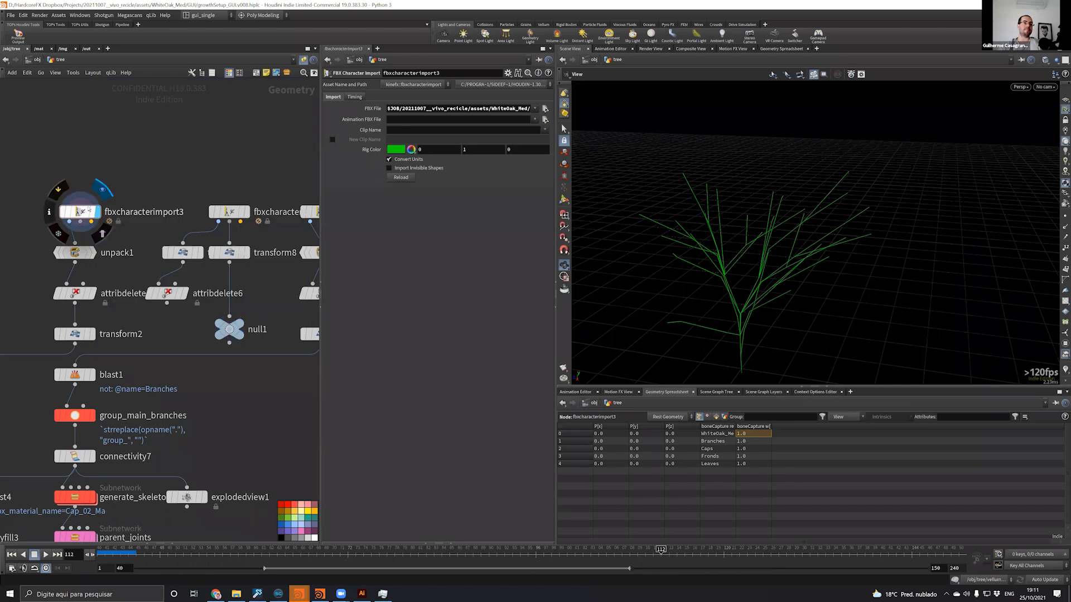
pyautogui.middleClick(82, 207)
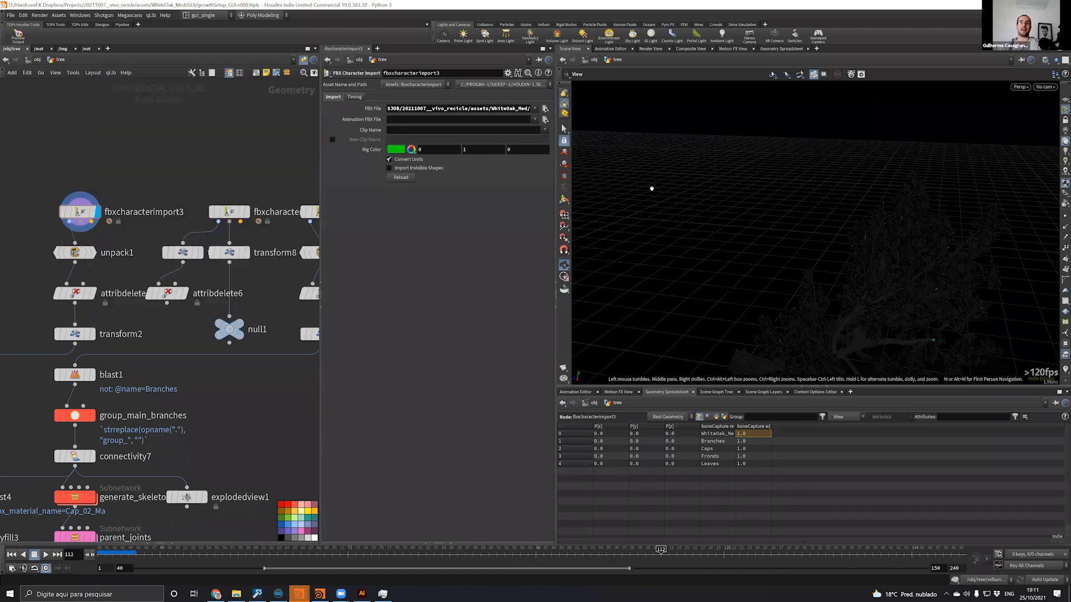
# Select and display attribdelete1, examine the trunk and branch junctions up close, and recheck fbxcharacterimport3's node info
pyautogui.click(93, 293)
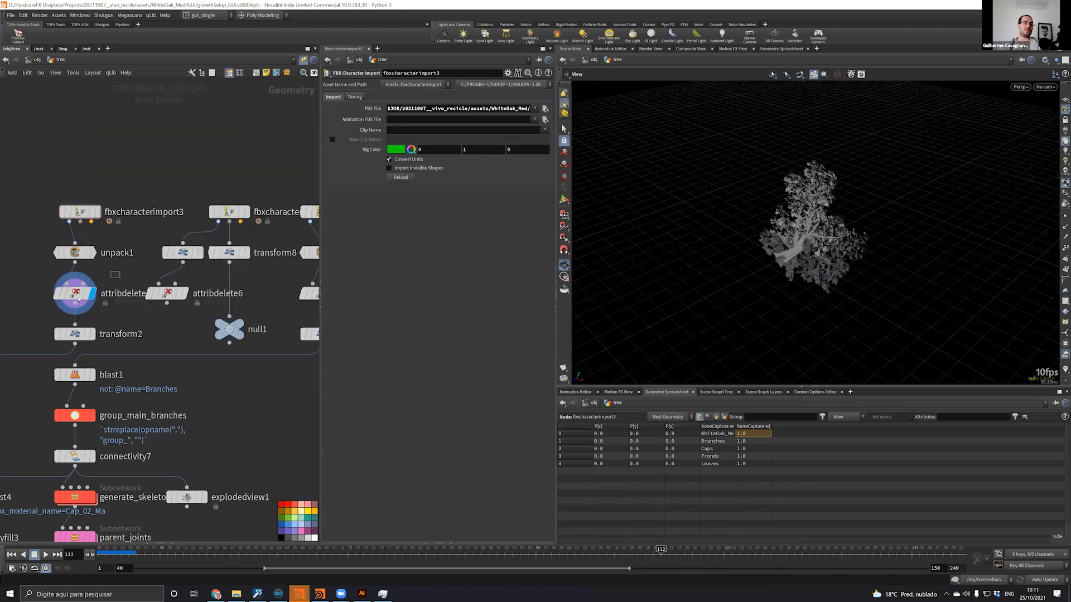
pyautogui.moveTo(775, 118); pyautogui.dragTo(722, 218)
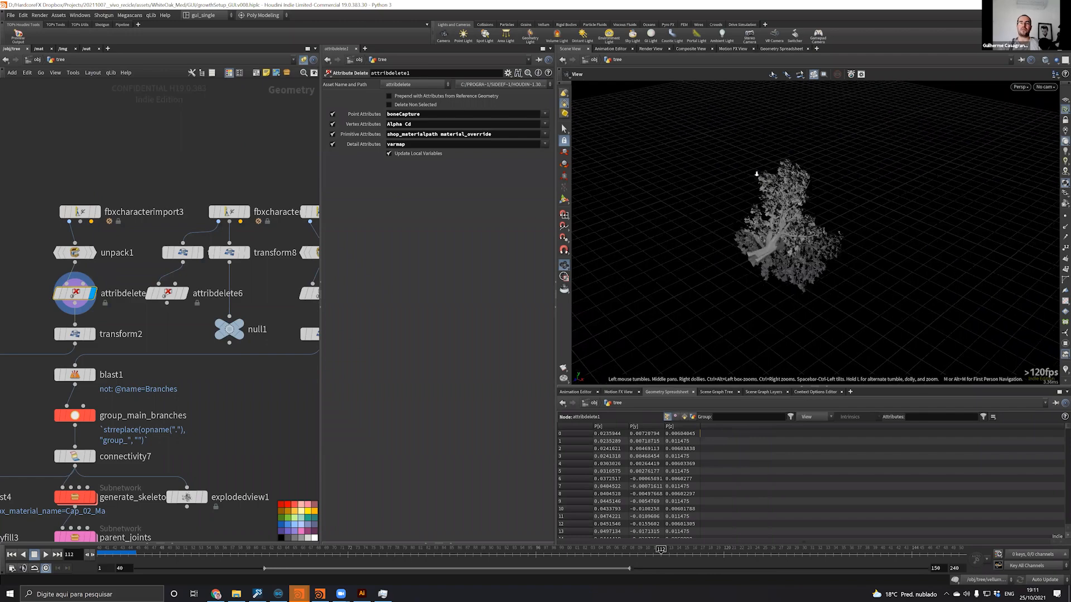
pyautogui.moveTo(757, 174); pyautogui.dragTo(710, 189)
pyautogui.moveTo(700, 189); pyautogui.dragTo(772, 313, button='right')
pyautogui.moveTo(725, 245); pyautogui.dragTo(357, 217)
pyautogui.middleClick(100, 206)
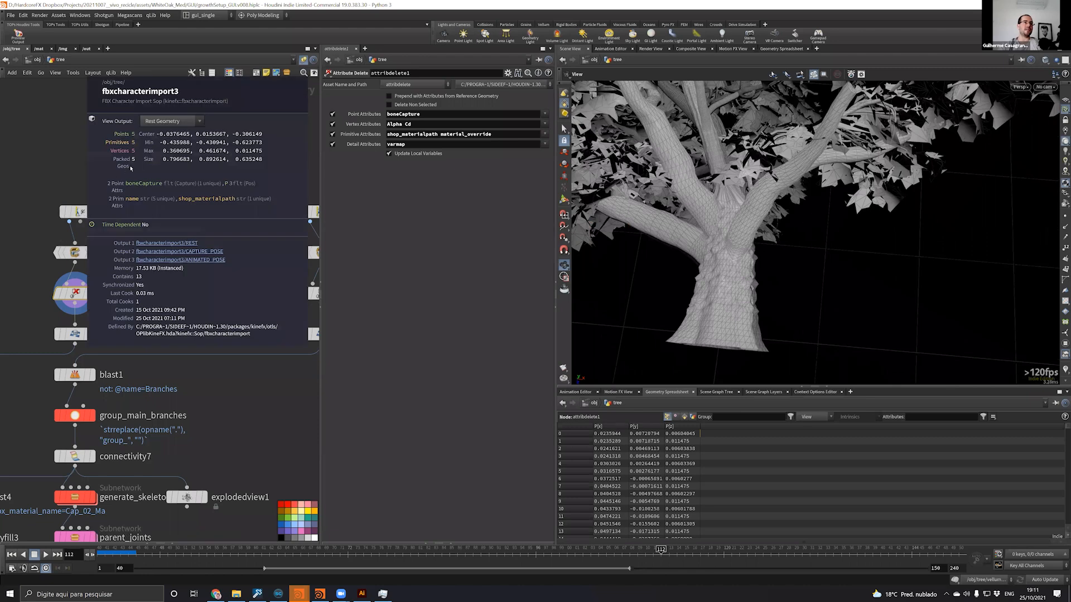
pyautogui.moveTo(697, 267); pyautogui.dragTo(760, 256)
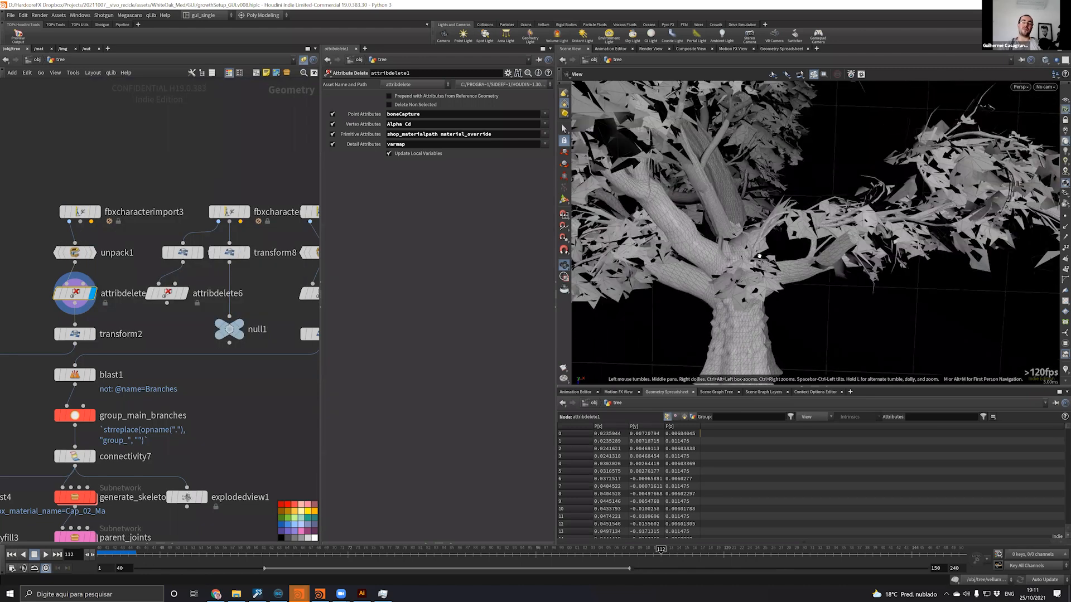
pyautogui.moveTo(743, 278); pyautogui.dragTo(782, 251, button='middle')
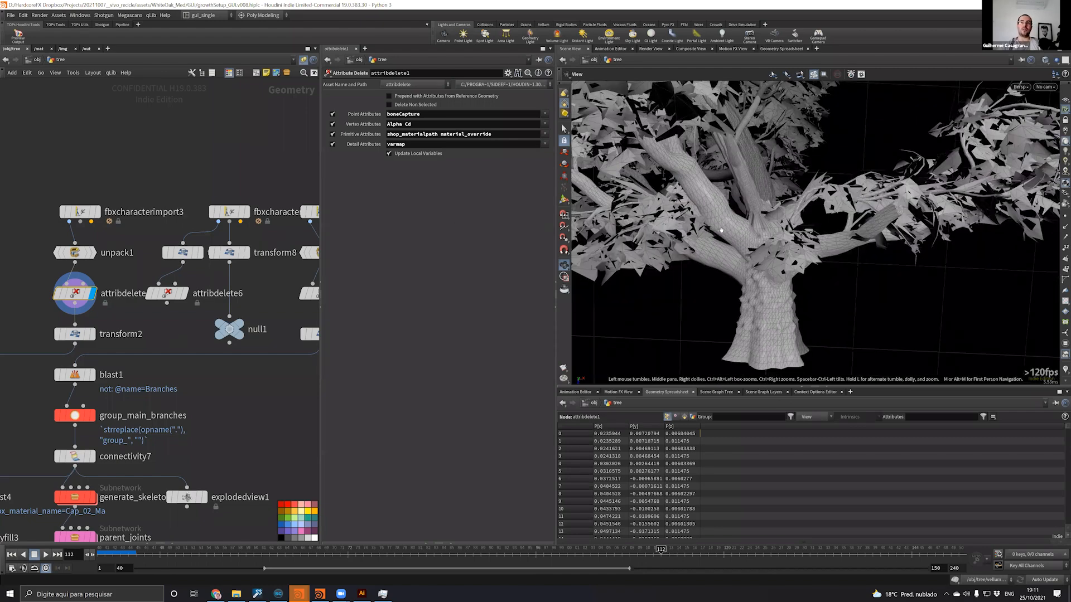
pyautogui.moveTo(745, 207); pyautogui.dragTo(790, 257)
pyautogui.moveTo(763, 184); pyautogui.dragTo(721, 175)
pyautogui.moveTo(721, 175); pyautogui.dragTo(664, 245, button='right')
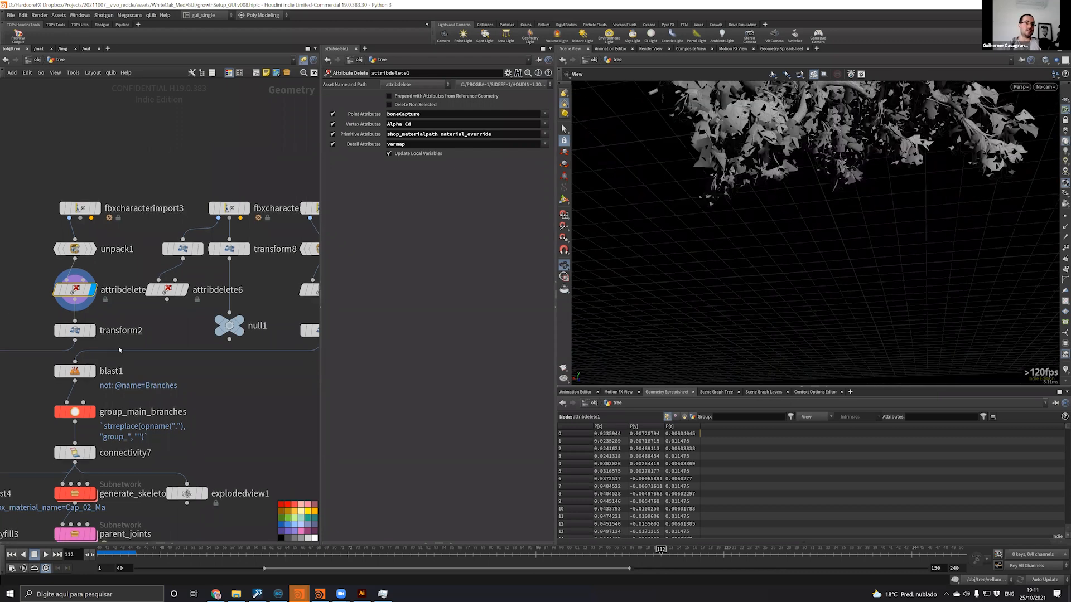
# Duplicate the blast1 node beside the original, keeping its transform2 input, and display the copy
pyautogui.moveTo(75, 379); pyautogui.dragTo(81, 335, button='middle')
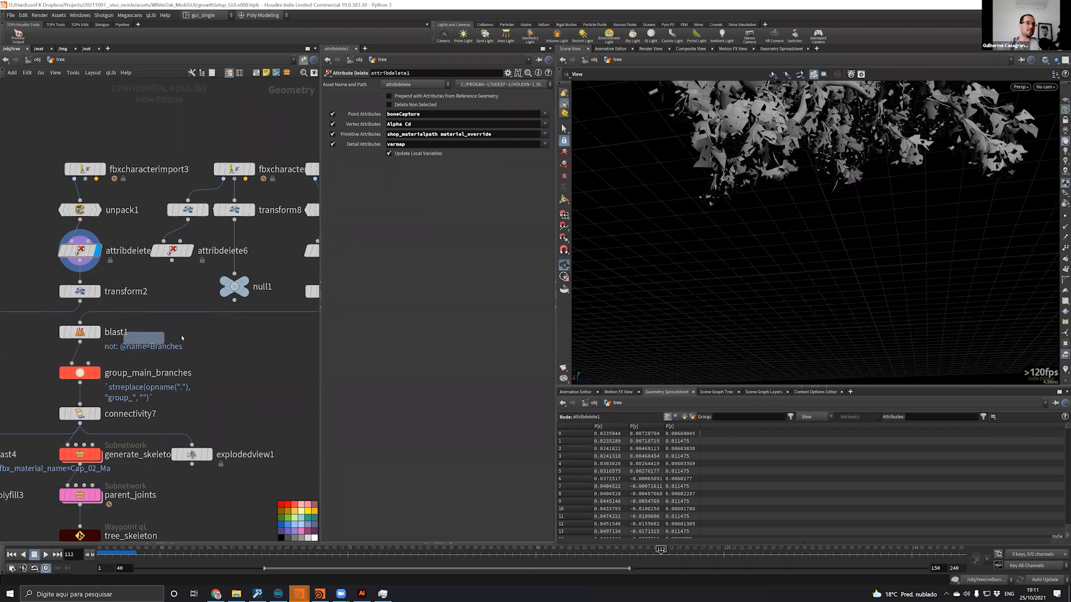
pyautogui.keyDown('alt'); pyautogui.moveTo(82, 332); pyautogui.dragTo(185, 348); pyautogui.keyUp('alt')
pyautogui.click(200, 347)
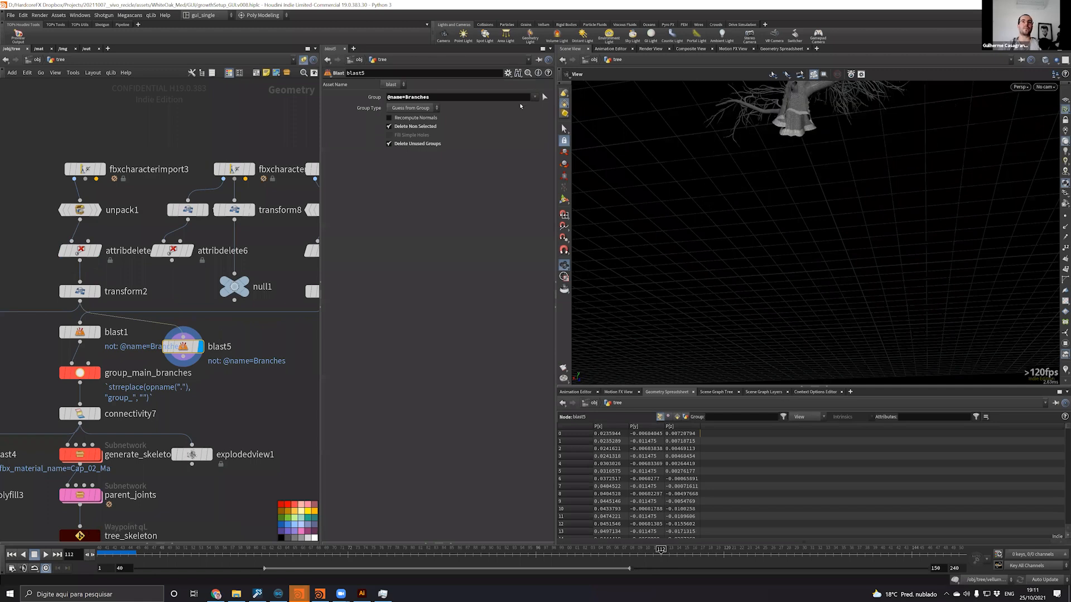
pyautogui.click(520, 98)
pyautogui.hotkey('ctrl', 'a')
pyautogui.press('BackSpace')
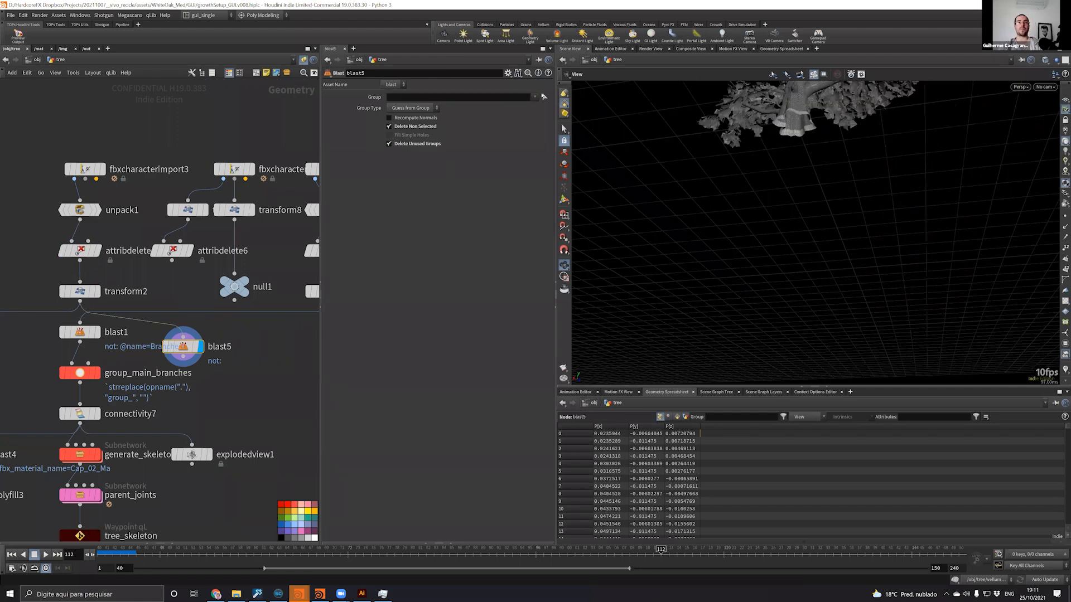
pyautogui.click(534, 98)
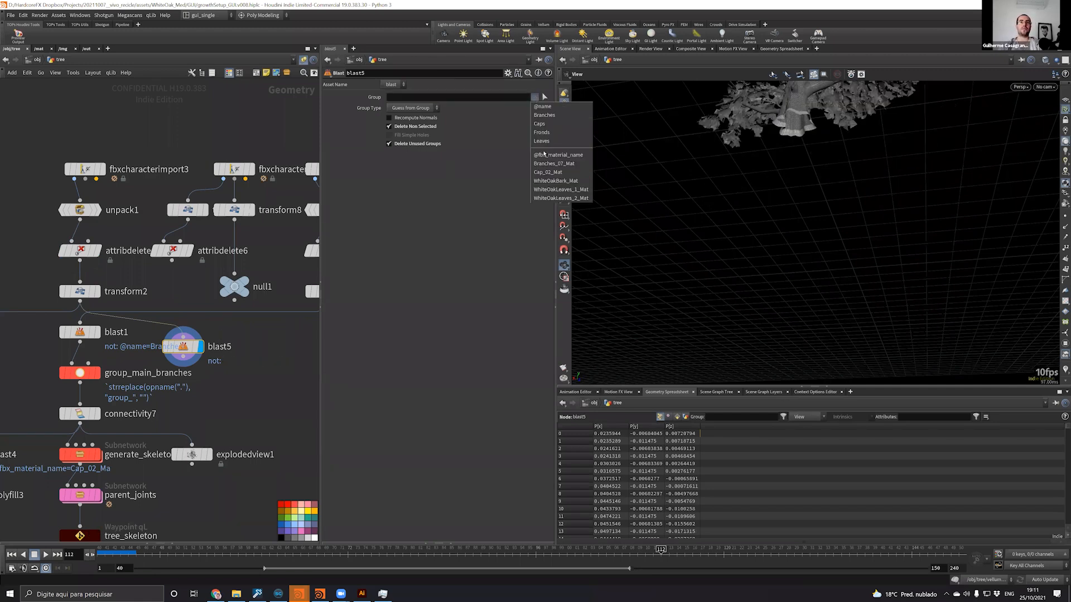
pyautogui.click(570, 133)
pyautogui.moveTo(766, 175); pyautogui.dragTo(707, 166)
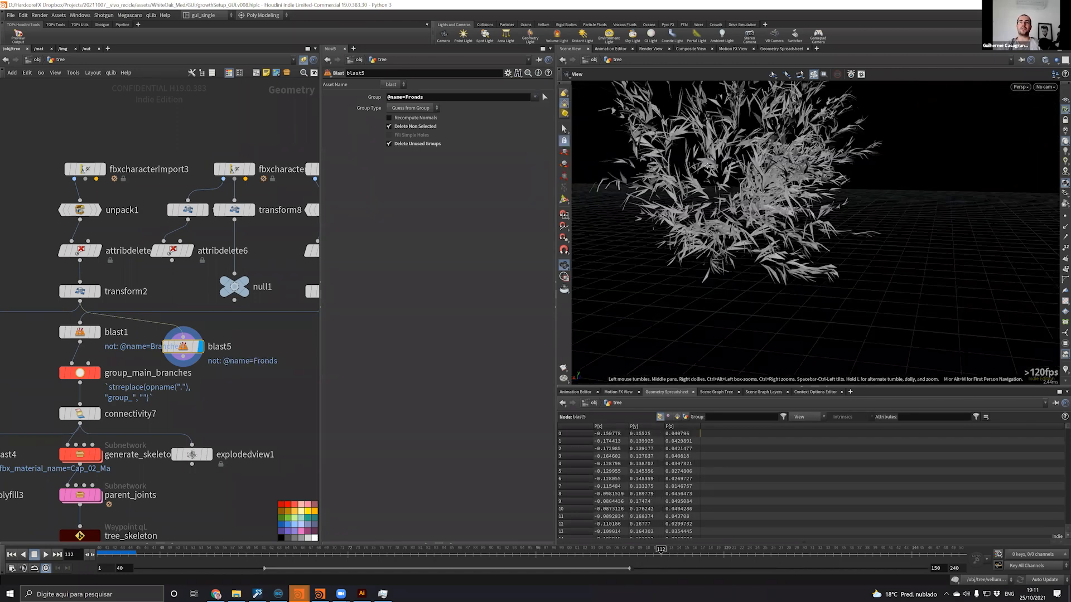
pyautogui.moveTo(707, 165); pyautogui.dragTo(719, 211, button='right')
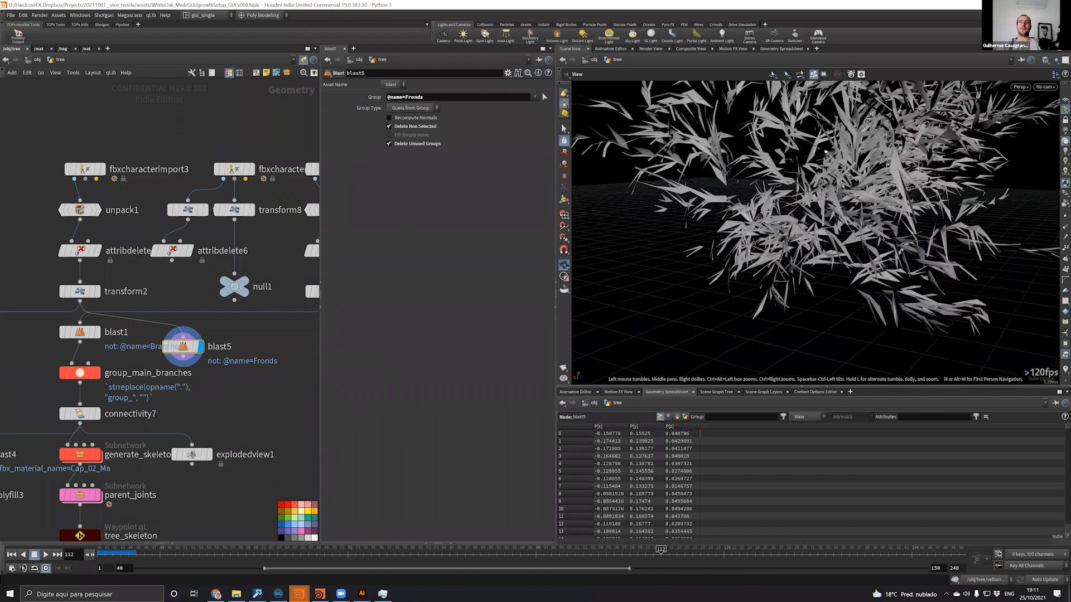
pyautogui.moveTo(792, 125); pyautogui.dragTo(843, 157, button='right')
pyautogui.moveTo(736, 225); pyautogui.dragTo(700, 240)
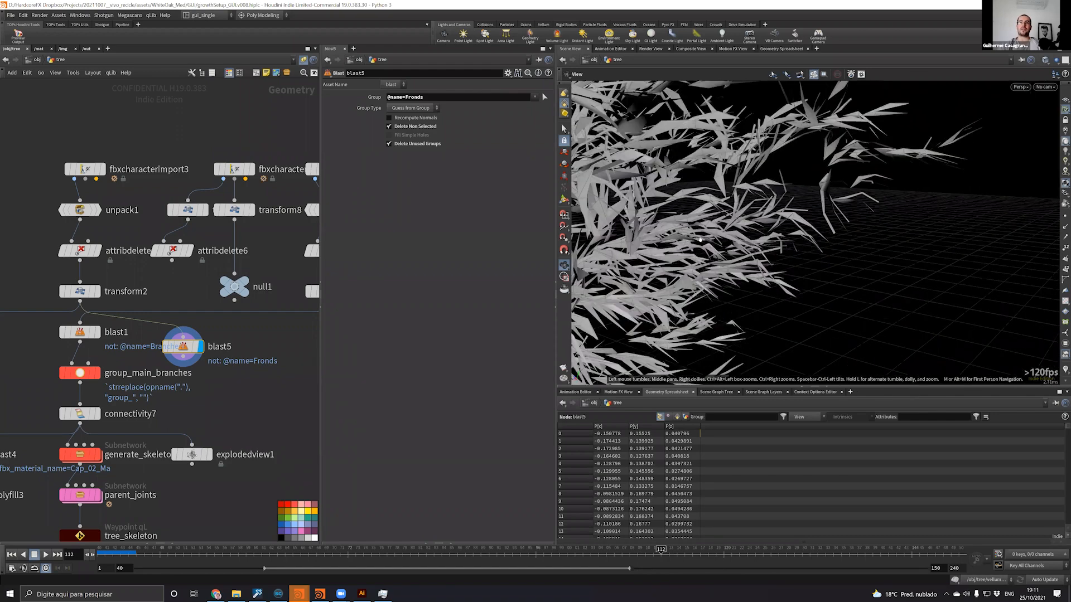
pyautogui.moveTo(768, 244); pyautogui.dragTo(693, 248)
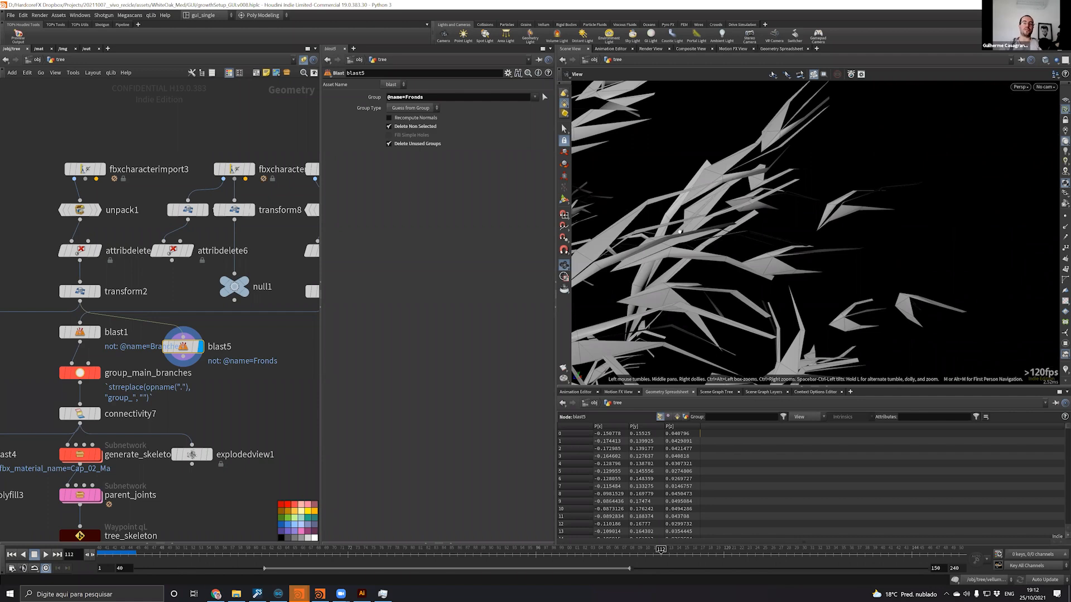
# Try feeding blast5 from null1's output and display the result
pyautogui.moveTo(249, 246); pyautogui.dragTo(103, 228, button='middle')
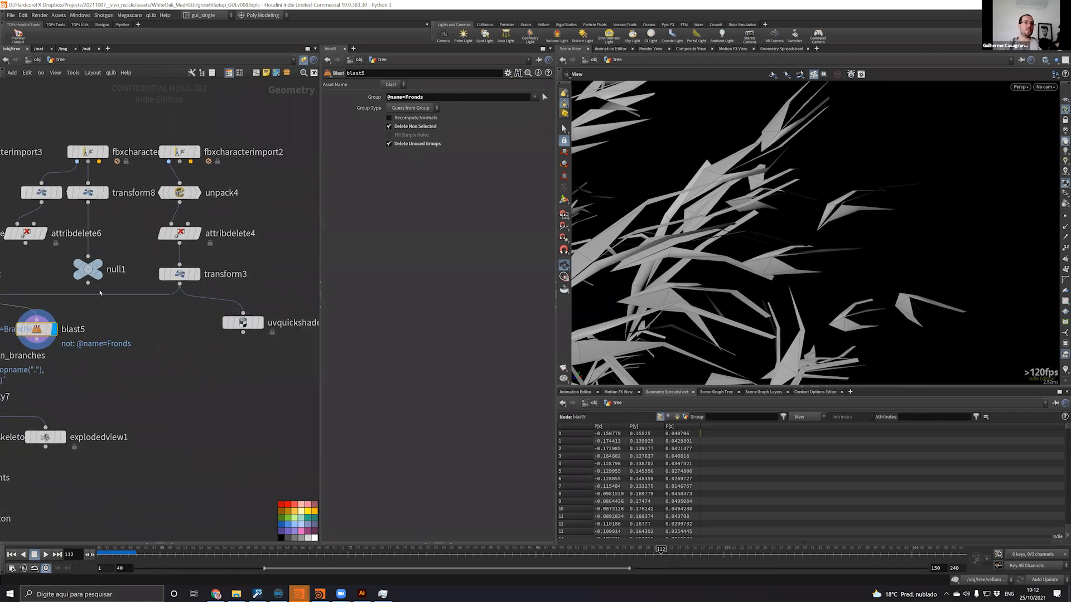
pyautogui.click(100, 263)
pyautogui.click(88, 283)
pyautogui.click(37, 320)
pyautogui.click(54, 329)
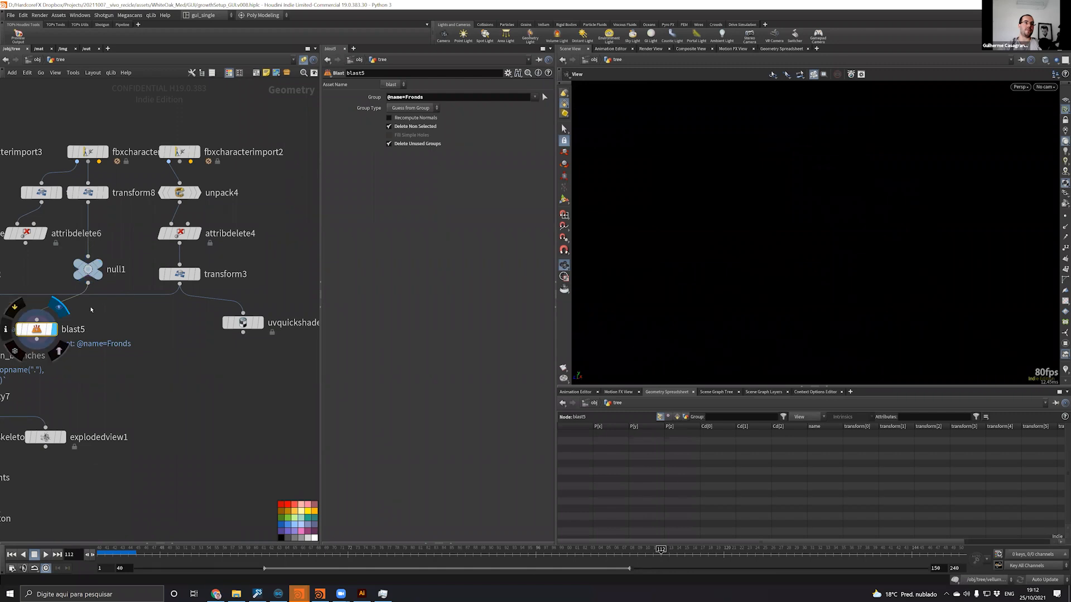
# Clear blast5's group and connect its input to transform3's output
pyautogui.click(521, 97)
pyautogui.hotkey('ctrl', 'a')
pyautogui.press('BackSpace')
pyautogui.press('Return')
pyautogui.click(536, 98)
pyautogui.click(488, 155)
pyautogui.moveTo(99, 339); pyautogui.dragTo(184, 346, button='middle')
pyautogui.click(121, 326)
pyautogui.click(257, 316)
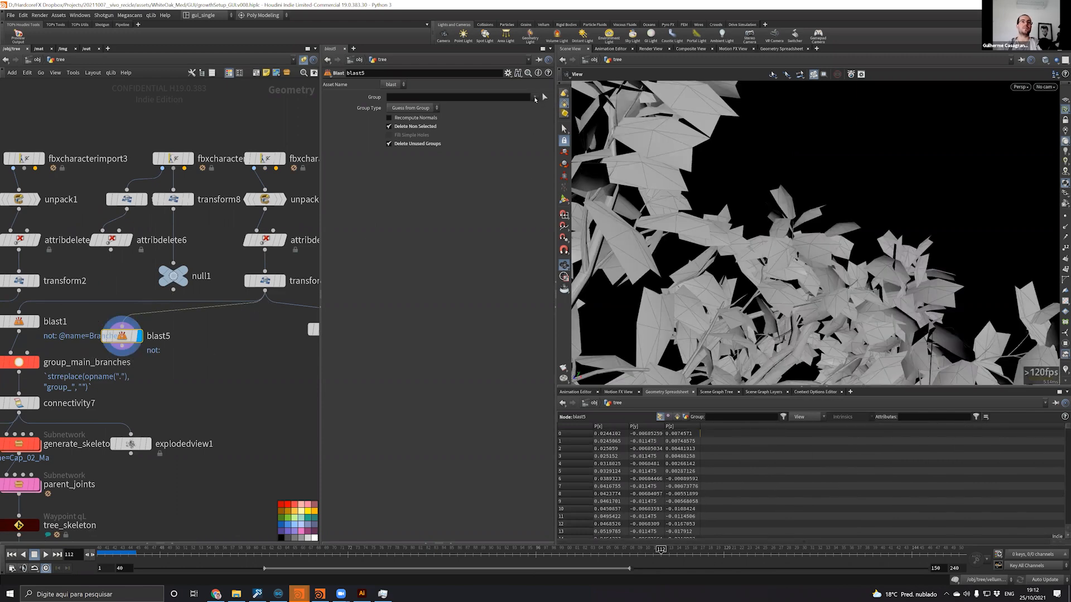
pyautogui.click(534, 98)
pyautogui.click(543, 114)
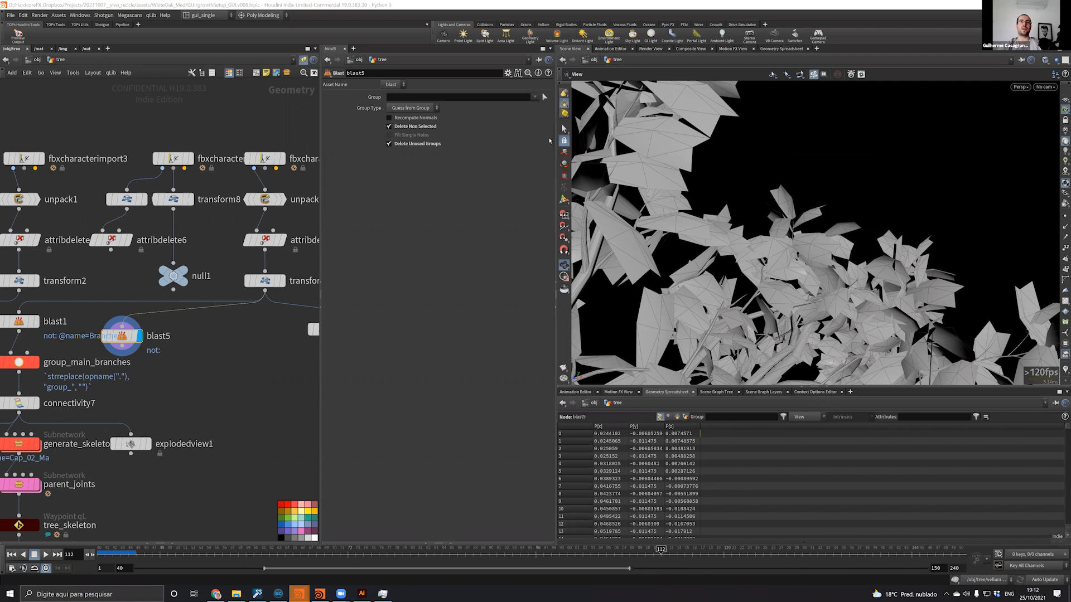
pyautogui.moveTo(707, 226); pyautogui.dragTo(652, 280)
pyautogui.moveTo(653, 280); pyautogui.dragTo(729, 186, button='right')
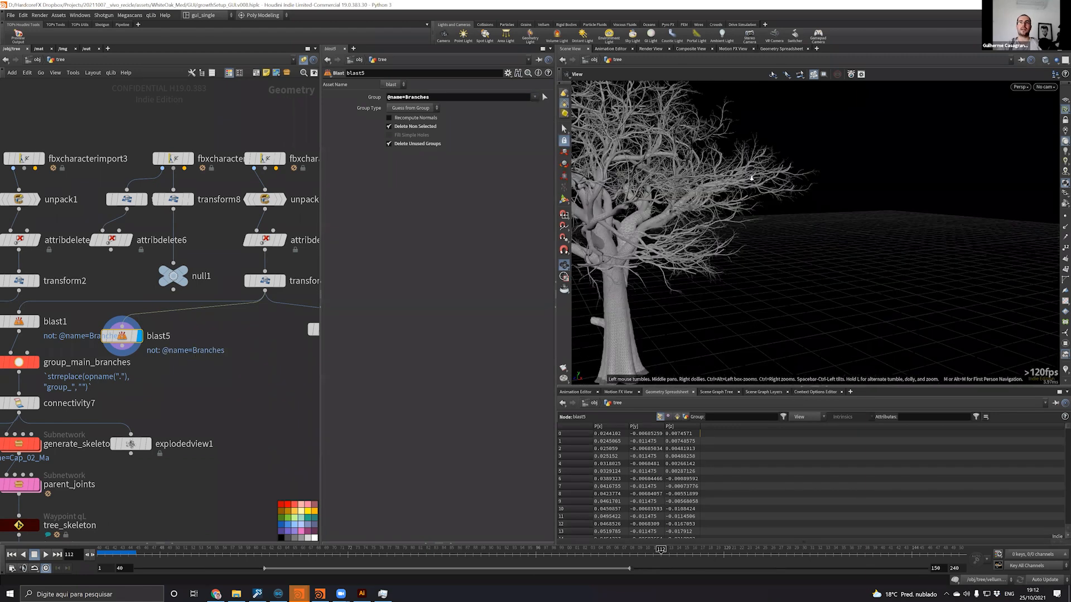
pyautogui.moveTo(618, 309); pyautogui.dragTo(745, 182, button='middle')
pyautogui.moveTo(746, 181); pyautogui.dragTo(792, 187)
pyautogui.moveTo(731, 192); pyautogui.dragTo(753, 223, button='right')
pyautogui.click(535, 97)
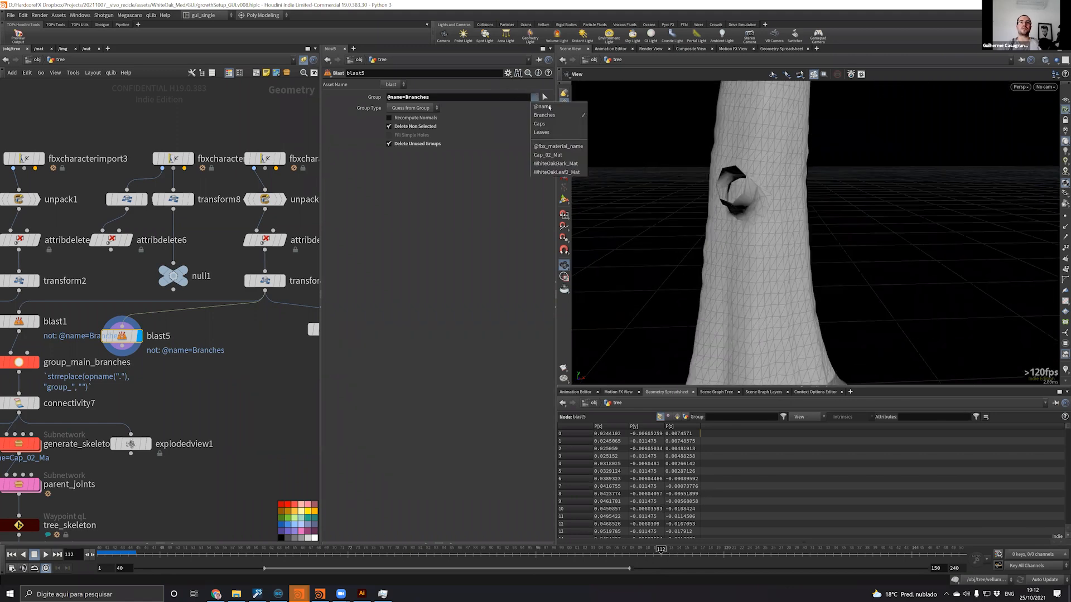
pyautogui.click(794, 187)
pyautogui.moveTo(794, 187); pyautogui.dragTo(619, 251, button='right')
pyautogui.moveTo(670, 217); pyautogui.dragTo(602, 301, button='middle')
# Check the node info of fbxcharacterimport2 and unpack4, and examine the dense branch mesh and surrounding network
pyautogui.middleClick(270, 160)
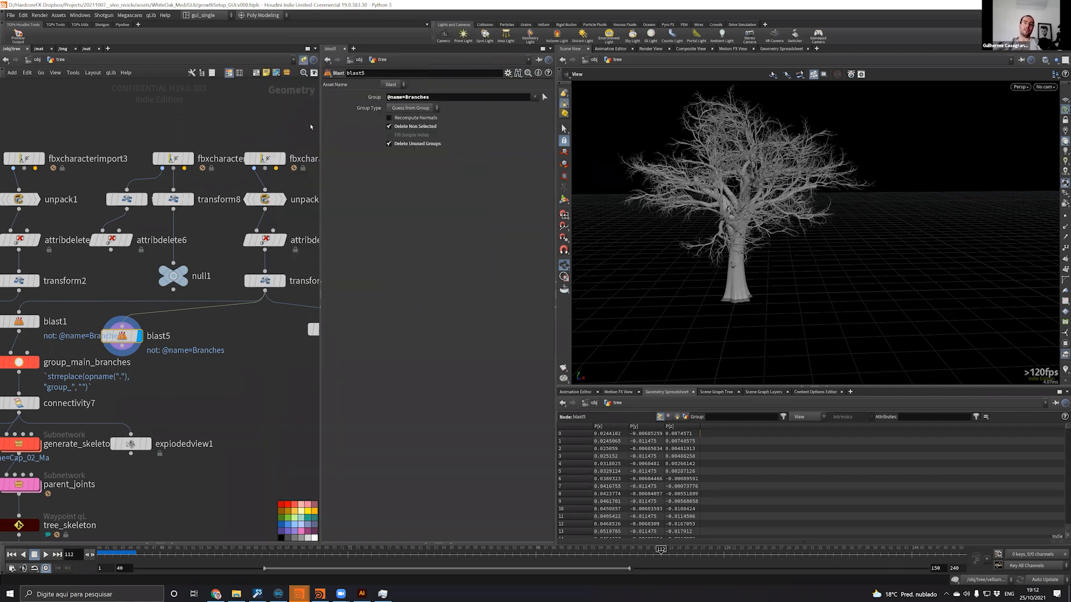
pyautogui.middleClick(266, 207)
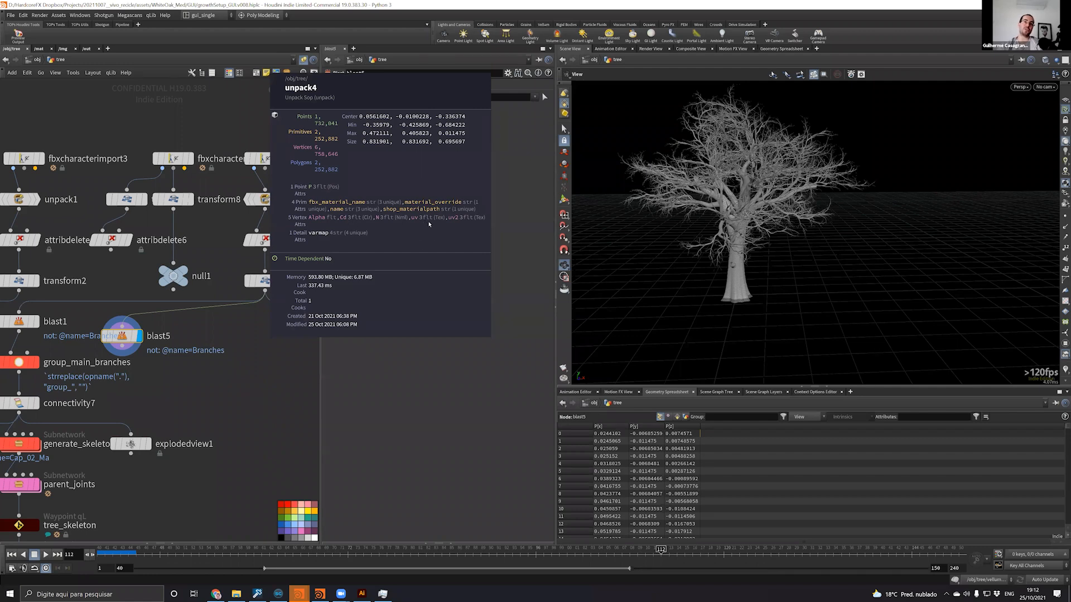
pyautogui.moveTo(234, 364); pyautogui.dragTo(164, 402, button='middle')
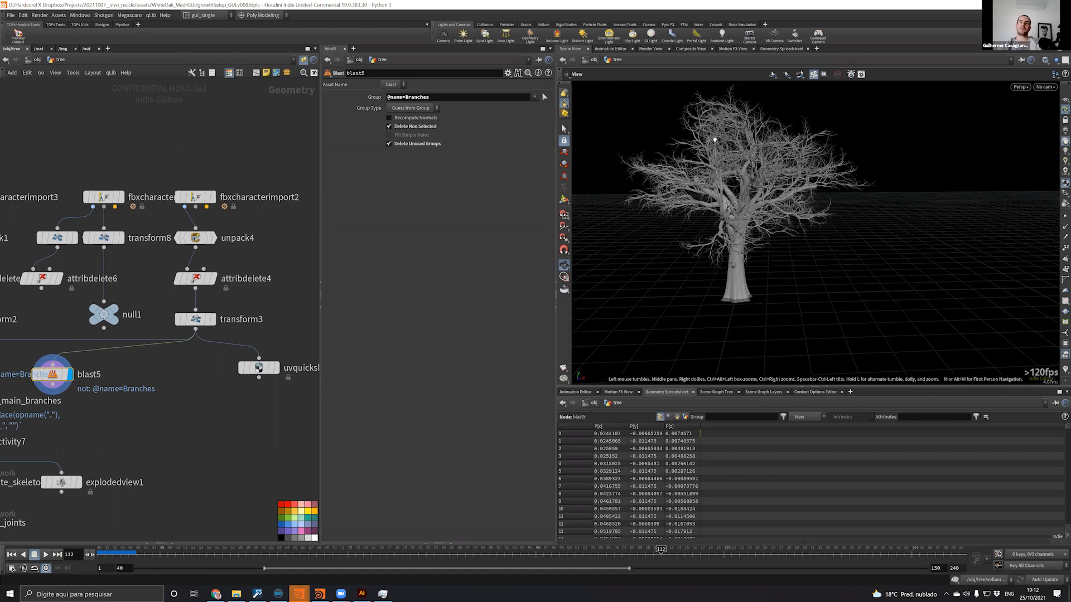
pyautogui.moveTo(712, 166); pyautogui.dragTo(724, 212)
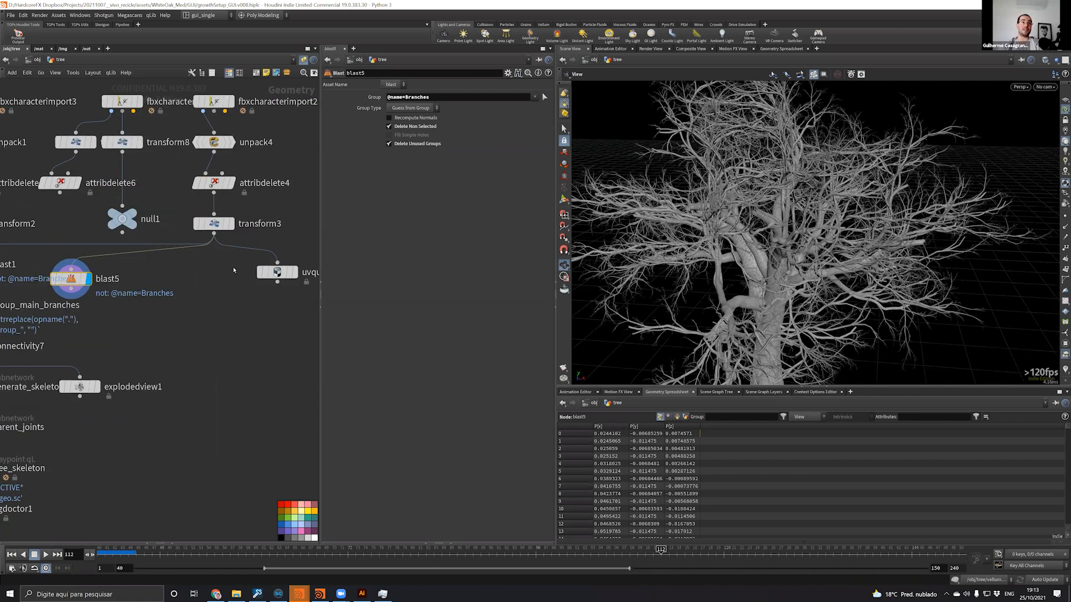
pyautogui.moveTo(240, 298); pyautogui.dragTo(201, 210, button='right')
pyautogui.moveTo(144, 95); pyautogui.dragTo(217, 219, button='middle')
pyautogui.moveTo(216, 218); pyautogui.dragTo(212, 133, button='right')
pyautogui.moveTo(212, 134); pyautogui.dragTo(209, 143, button='middle')
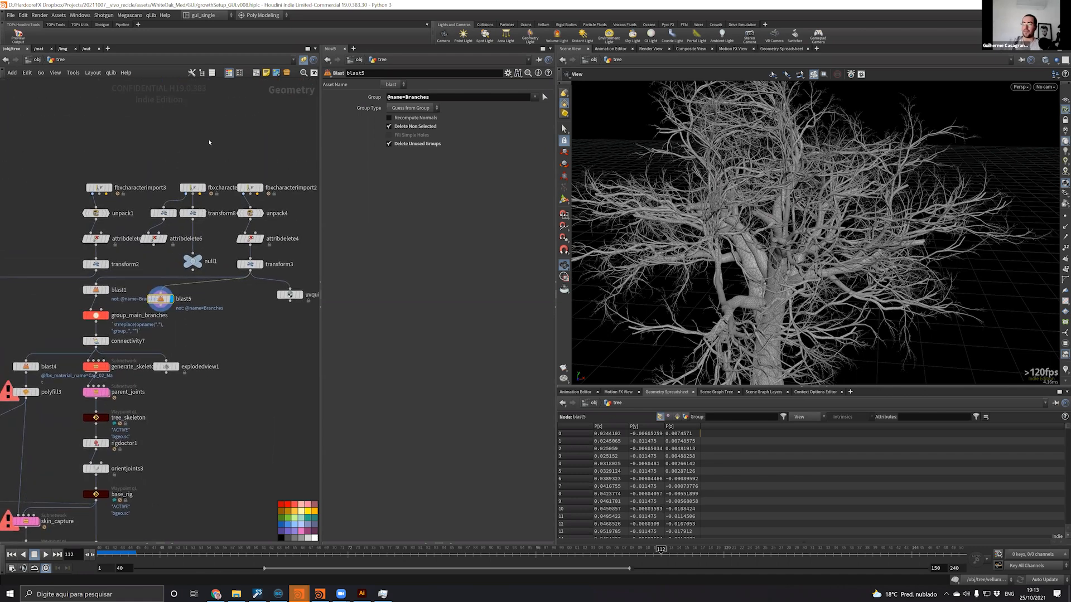